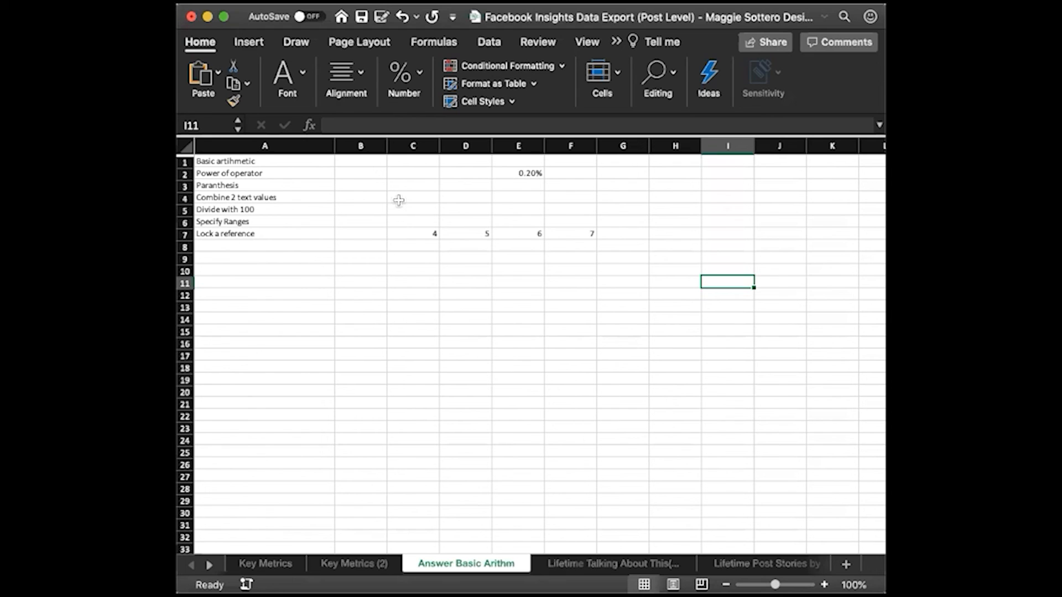
# Enter 1+1*2/3 in B1, beside the Basic arithmetic label
pyautogui.hscroll(1, 382, 334)
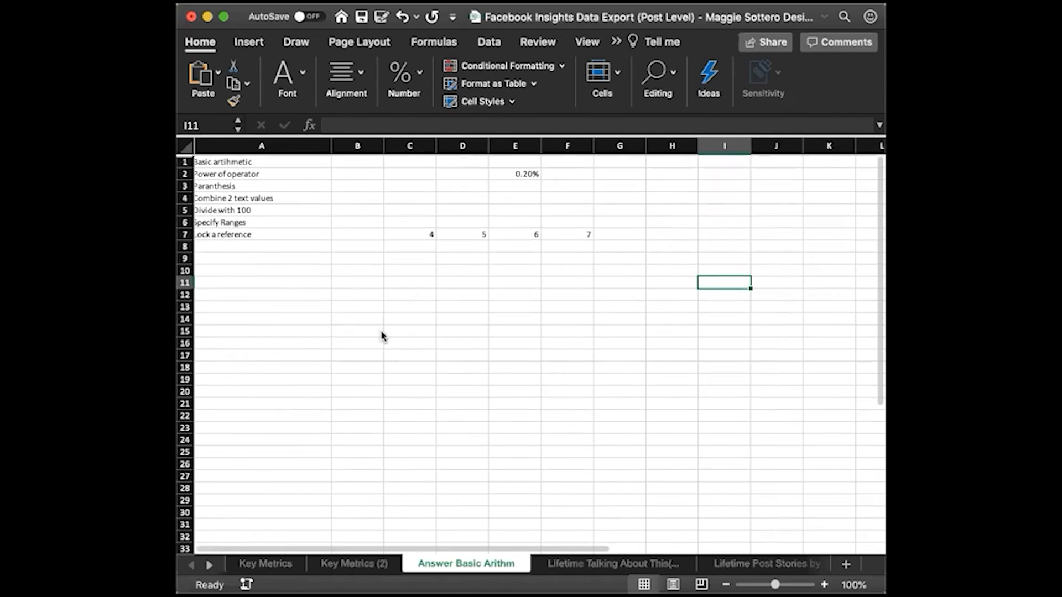
pyautogui.click(356, 161)
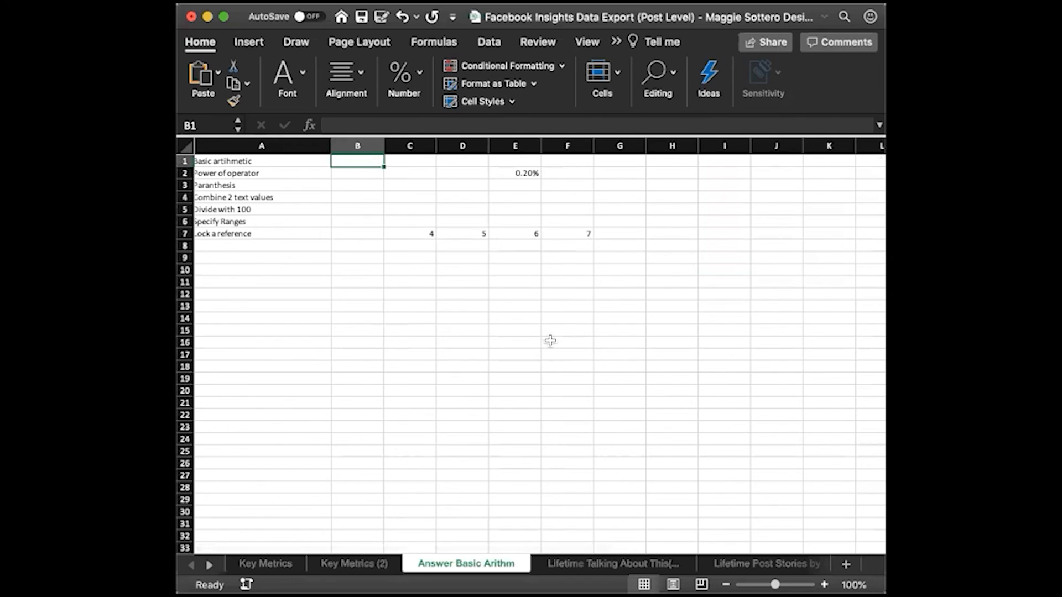
pyautogui.hscroll(-1, 550, 341)
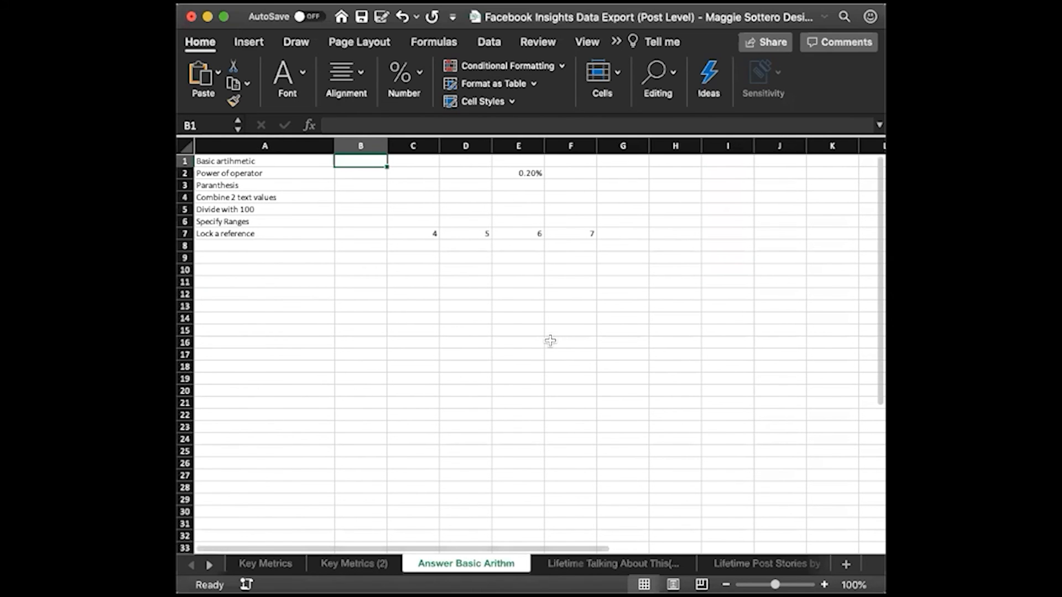
pyautogui.write('1+1')
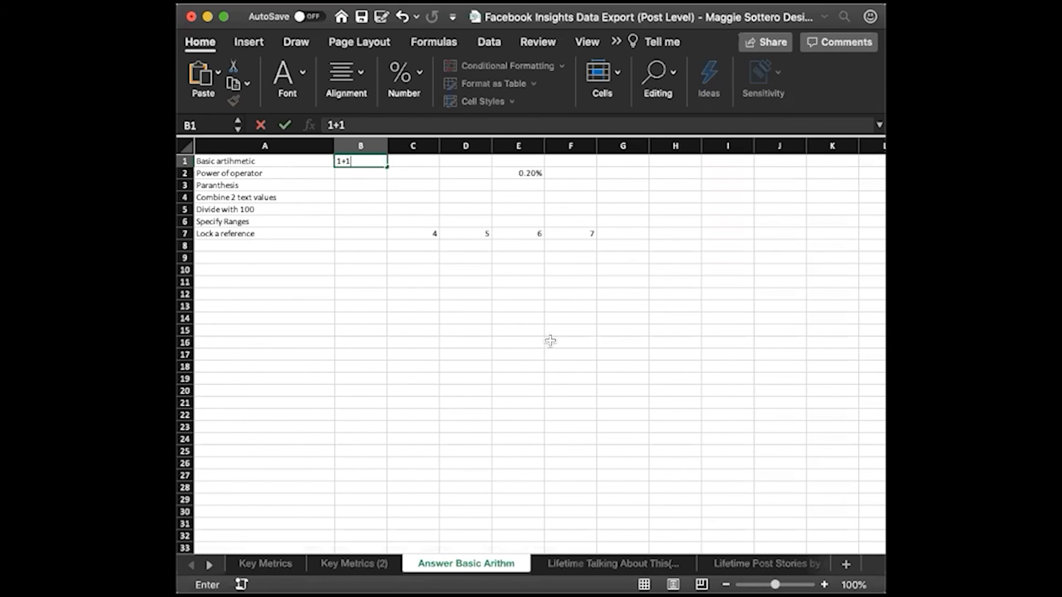
pyautogui.write('*2/3')
pyautogui.press('Return')
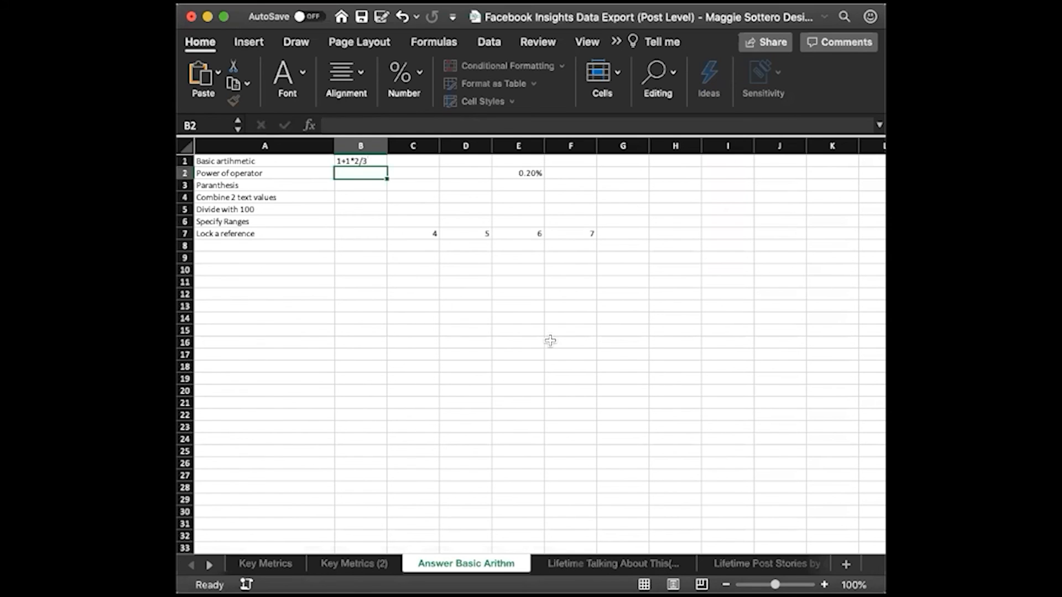
# Turn the B1 entry into the formula =1+1*2/3 and widen column B slightly
pyautogui.click(360, 164)
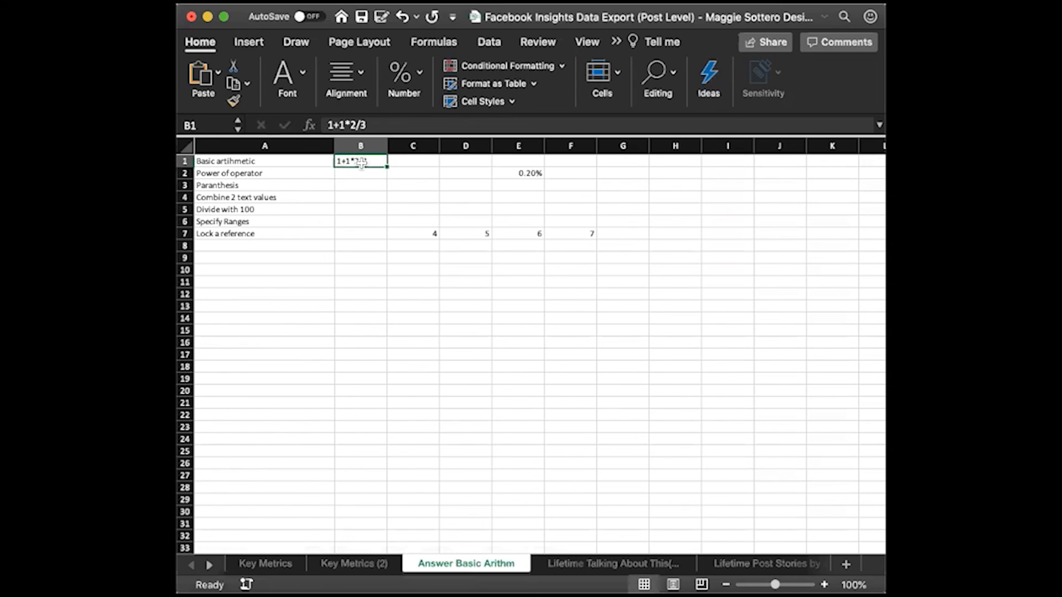
pyautogui.click(324, 127)
pyautogui.write('=')
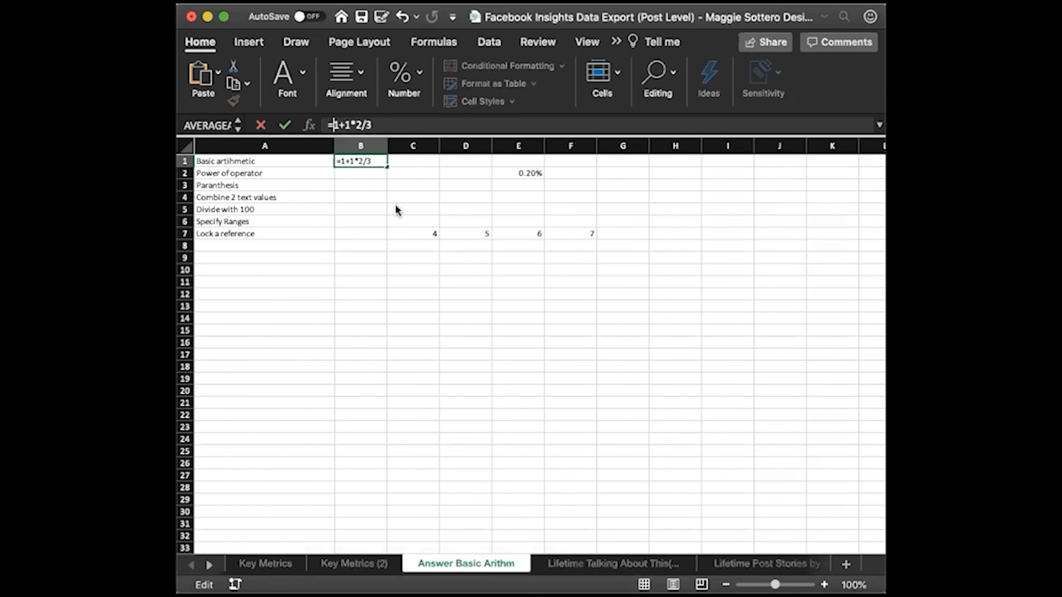
pyautogui.press('Return')
pyautogui.click(373, 161)
pyautogui.moveTo(385, 146); pyautogui.dragTo(398, 146)
pyautogui.click(367, 175)
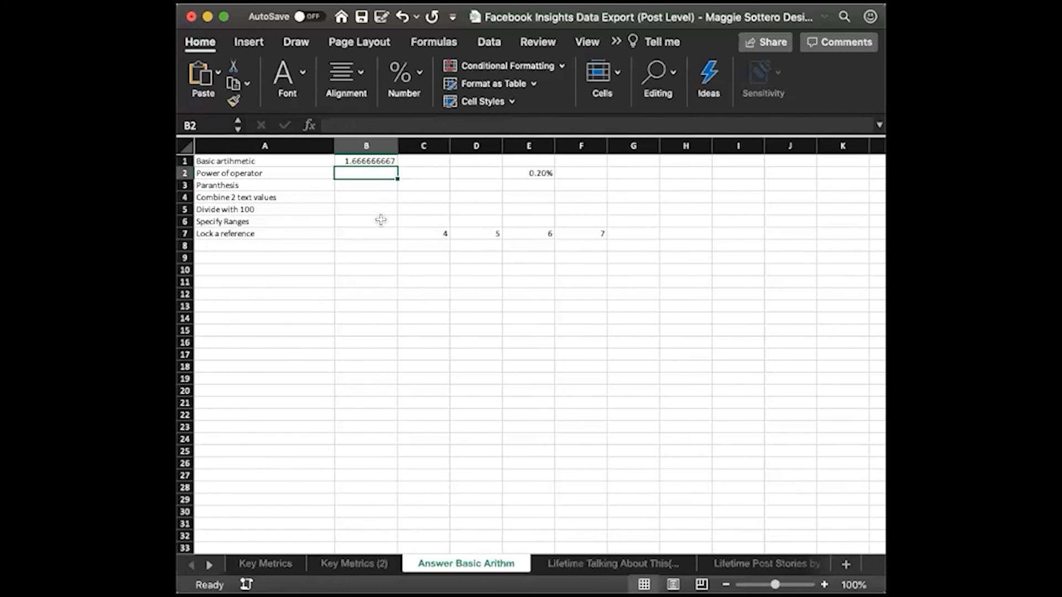
# Copy the formula =1+1*2/3 from B1 into B3, undoing the accidental clearing of B1
pyautogui.click(363, 185)
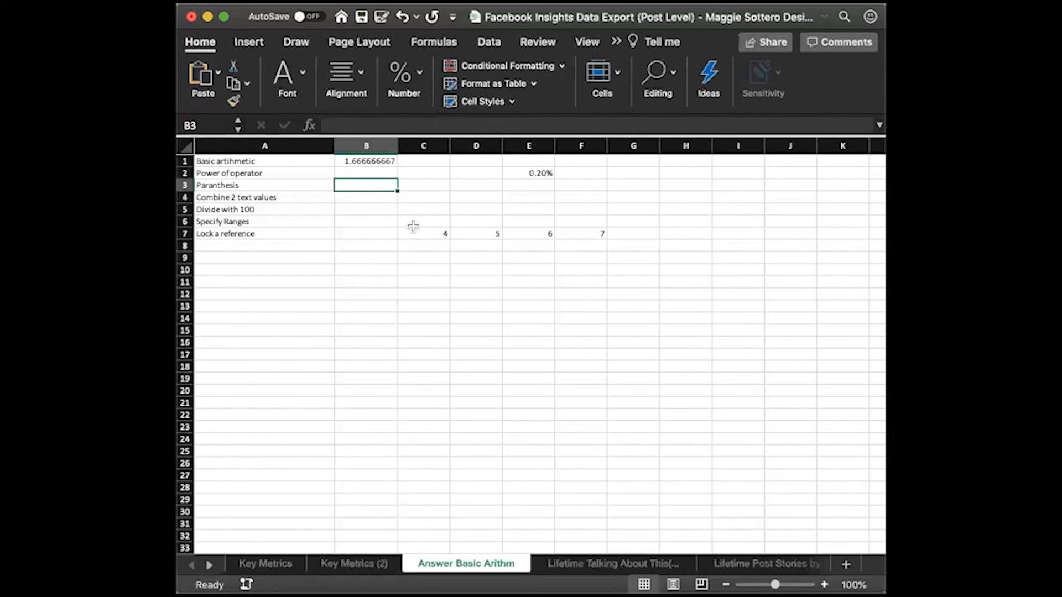
pyautogui.click(372, 161)
pyautogui.click(373, 125)
pyautogui.moveTo(330, 127); pyautogui.dragTo(373, 192)
pyautogui.press('BackSpace')
pyautogui.press('BackSpace')
pyautogui.press('BackSpace')
pyautogui.click(359, 193)
pyautogui.click(363, 162)
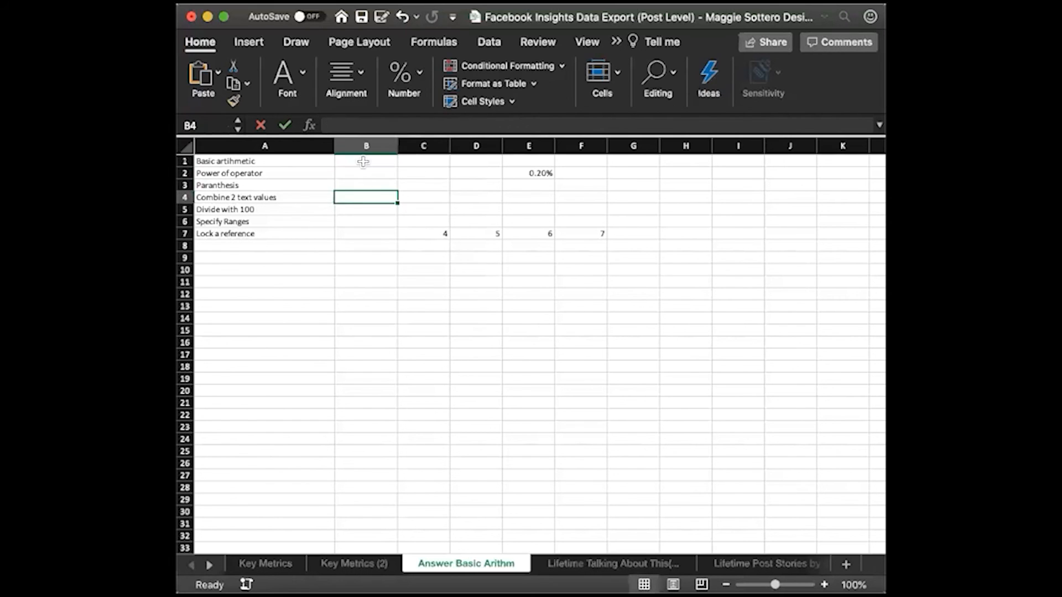
pyautogui.click(409, 16)
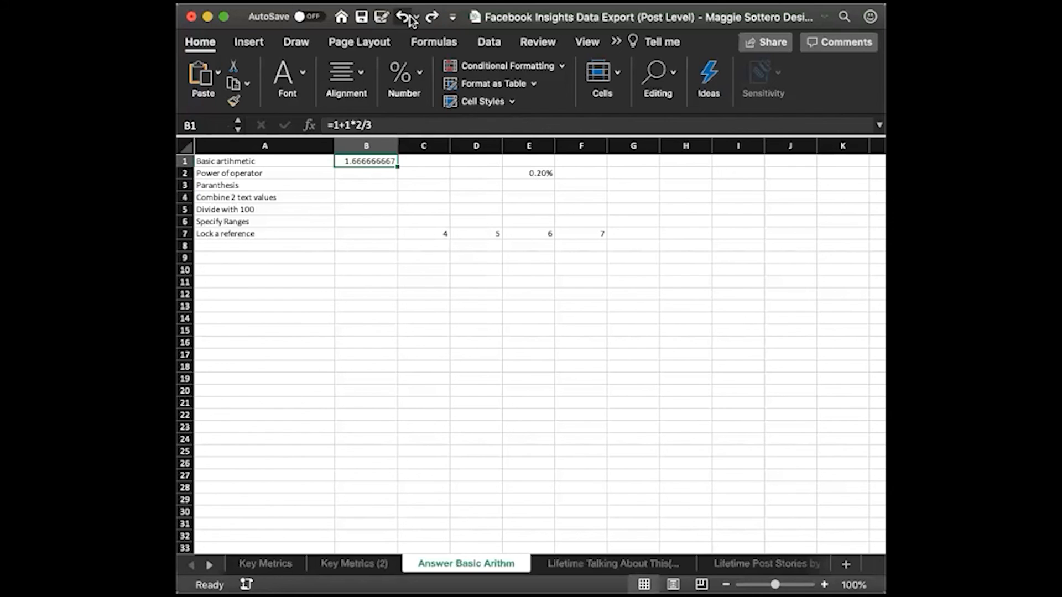
pyautogui.click(363, 186)
pyautogui.write('=1+1*2/3')
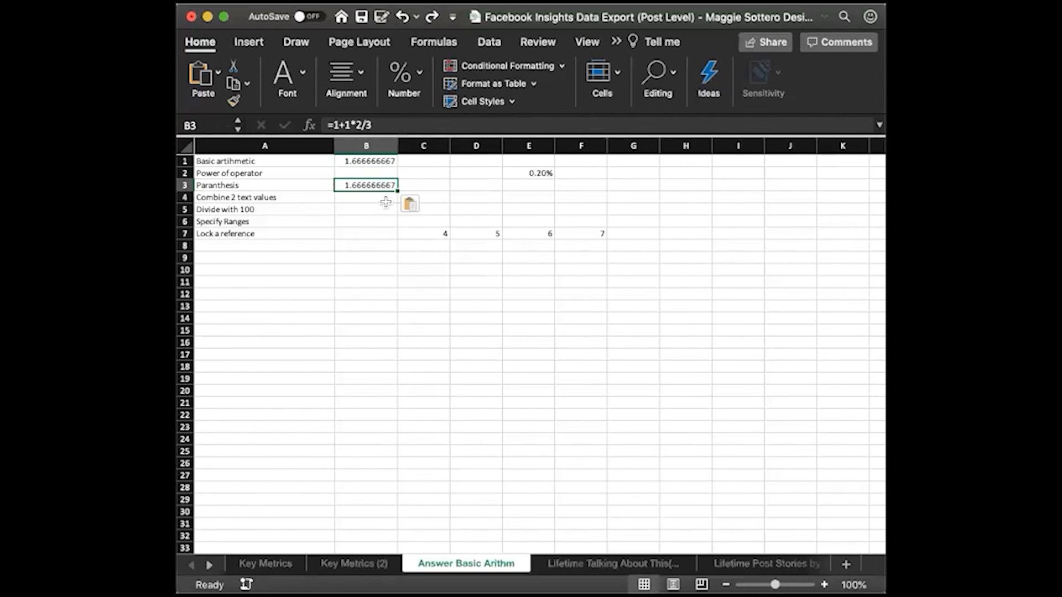
# Add parentheses around the addition in B3 so the formula reads =(1+1)*2/3
pyautogui.click(353, 125)
pyautogui.write(')')
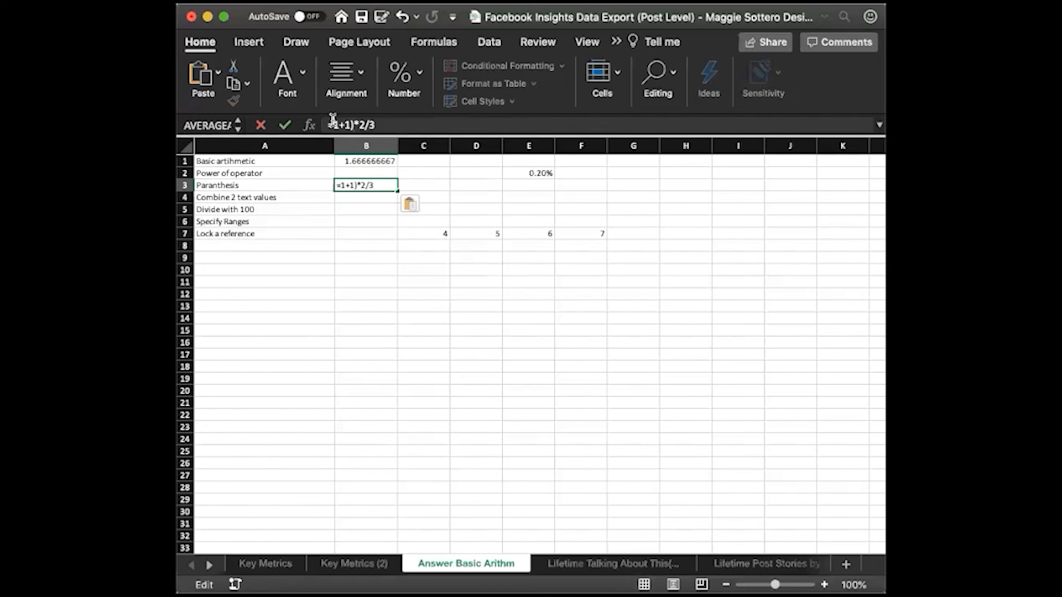
pyautogui.click(333, 120)
pyautogui.write('(')
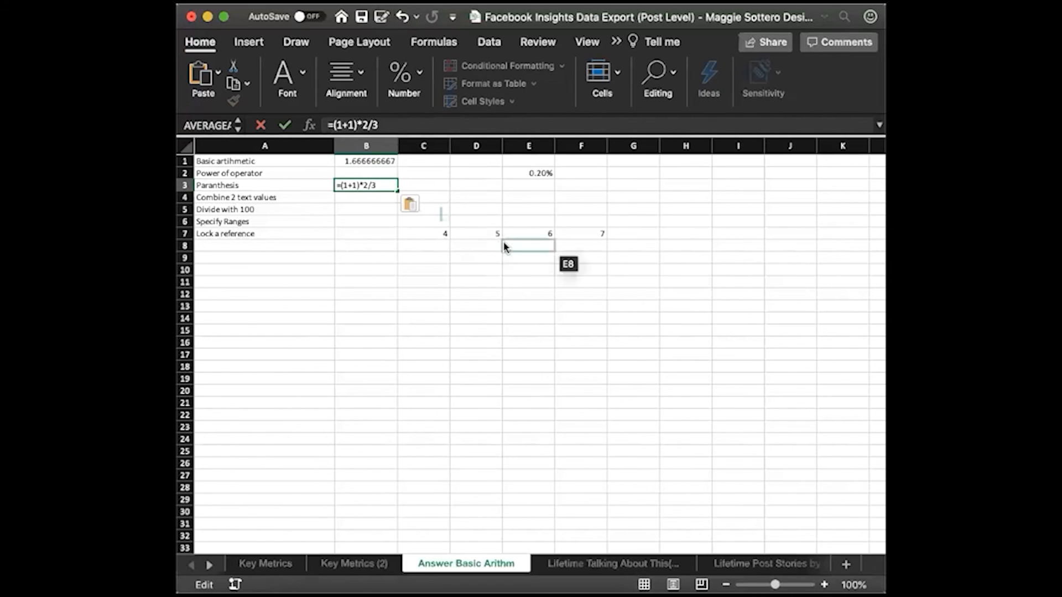
pyautogui.press('Return')
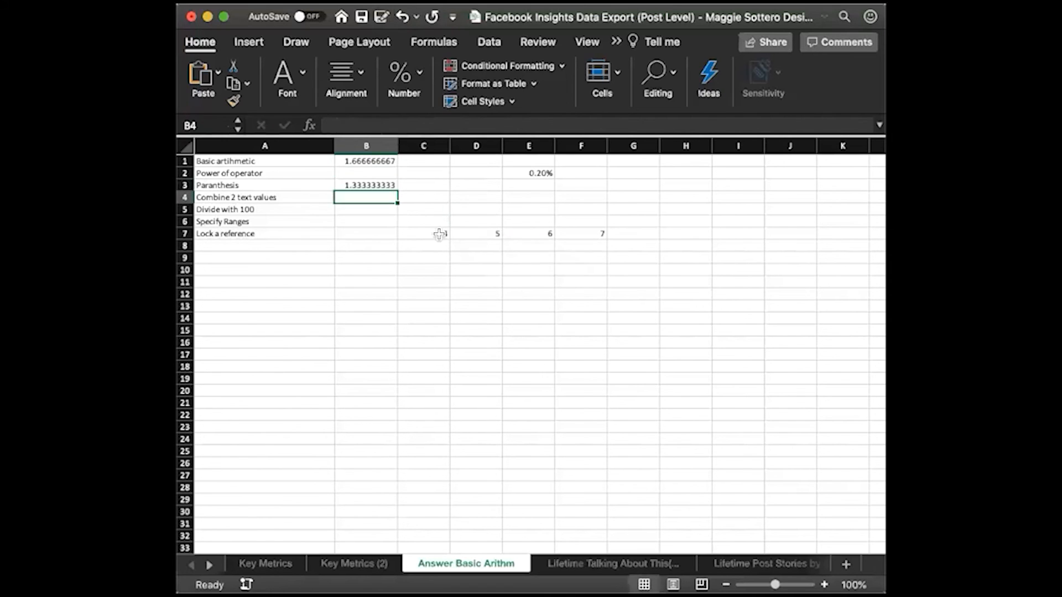
pyautogui.click(376, 188)
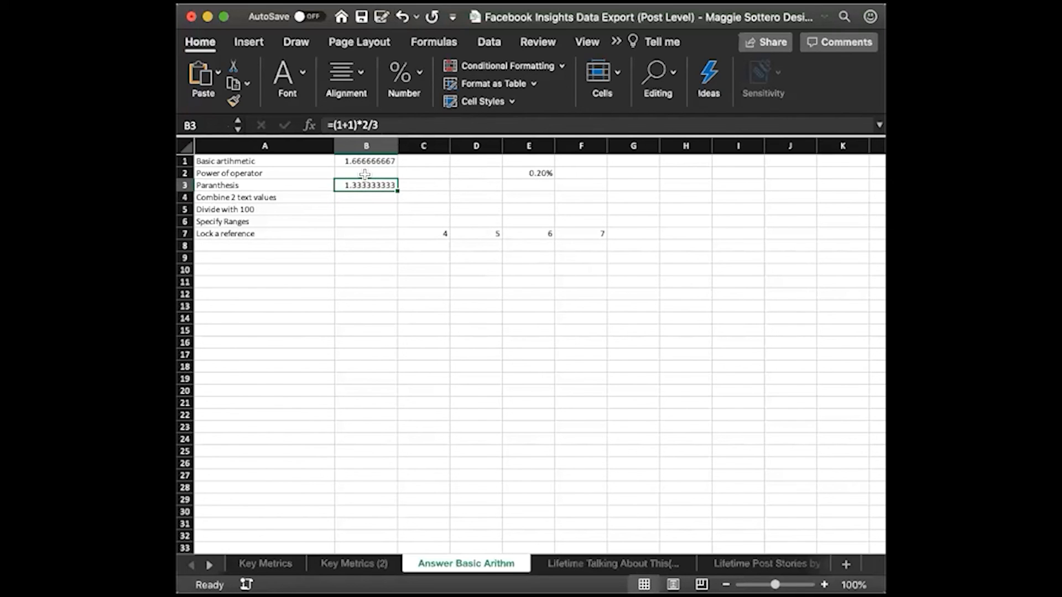
pyautogui.click(365, 174)
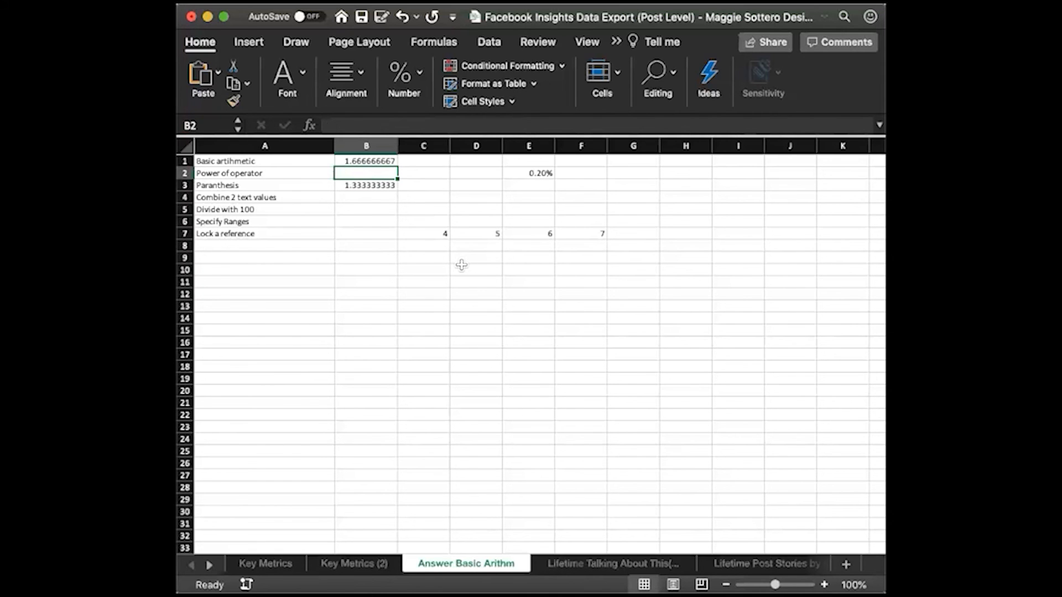
pyautogui.write('@')
pyautogui.press('BackSpace')
pyautogui.write('2')
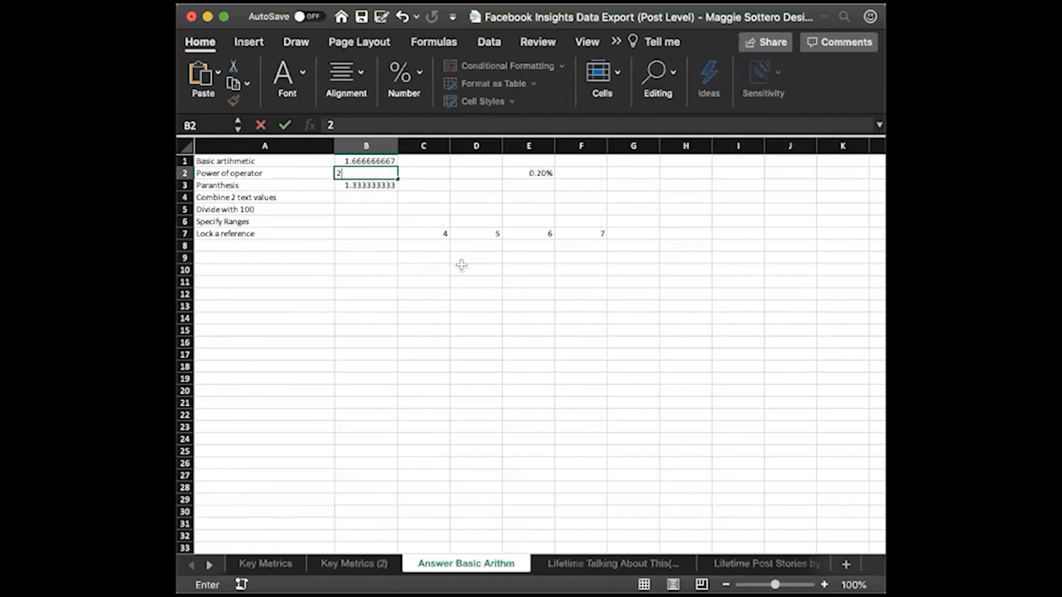
pyautogui.write('^@')
pyautogui.press('BackSpace')
pyautogui.press('BackSpace')
pyautogui.press('BackSpace')
# Enter the power formula =2^2 in B2
pyautogui.write('=@')
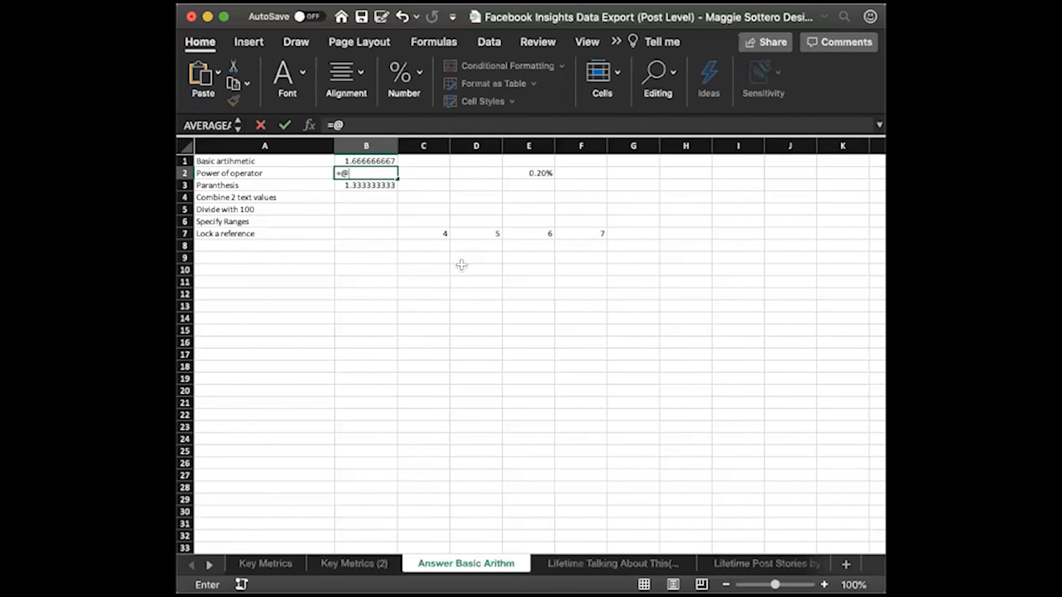
pyautogui.press('BackSpace')
pyautogui.write('2^2')
pyautogui.press('Return')
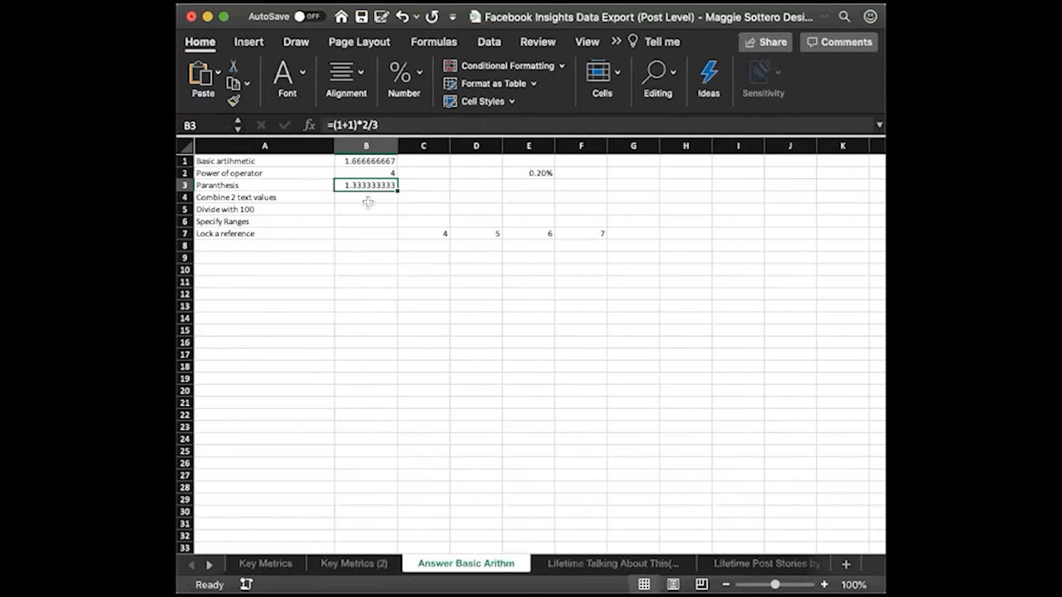
# Enter the text I Love in B4 and You in C4
pyautogui.click(368, 200)
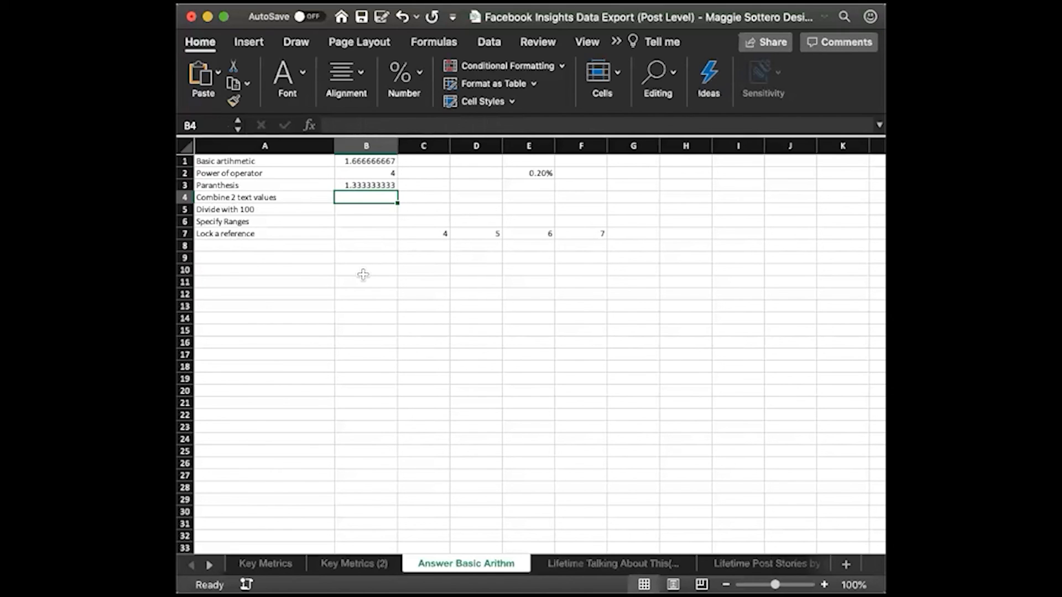
pyautogui.write('I Love')
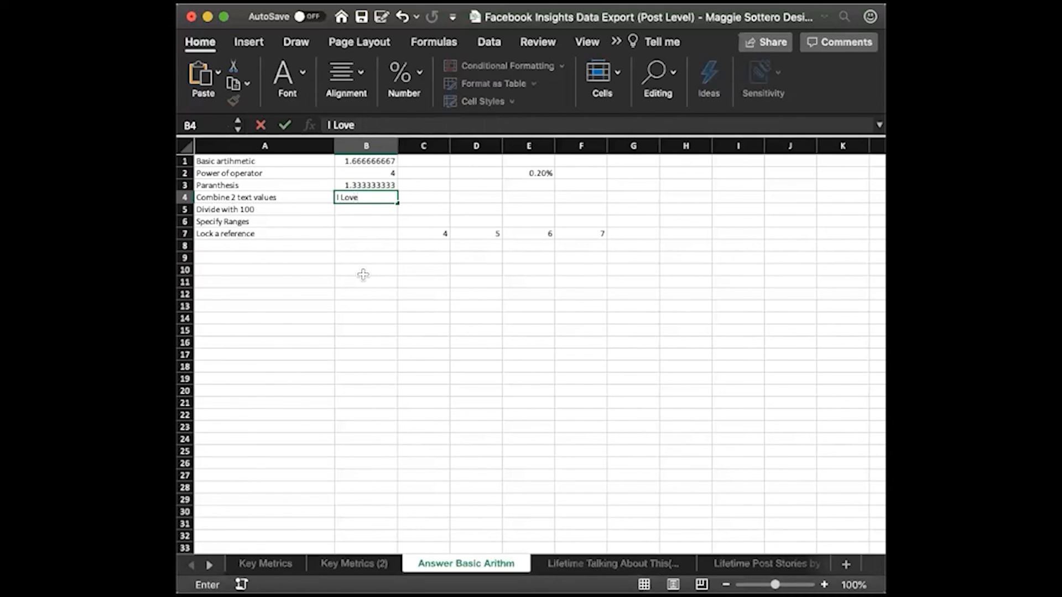
pyautogui.press('Tab')
pyautogui.write('You')
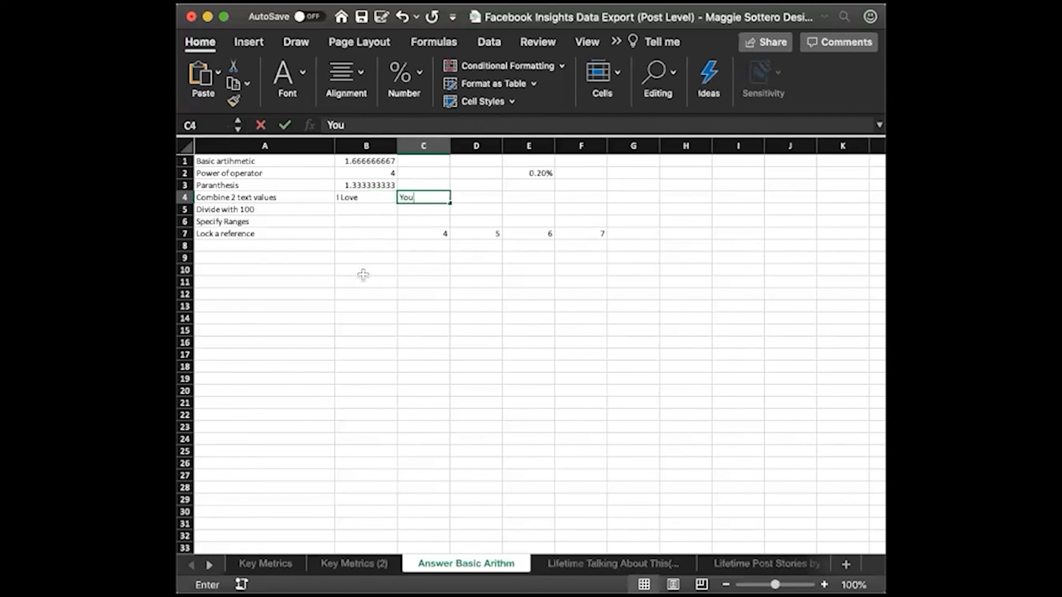
pyautogui.press('Return')
# Combine the two text values in D4 with the formula =B4&C4
pyautogui.click(474, 200)
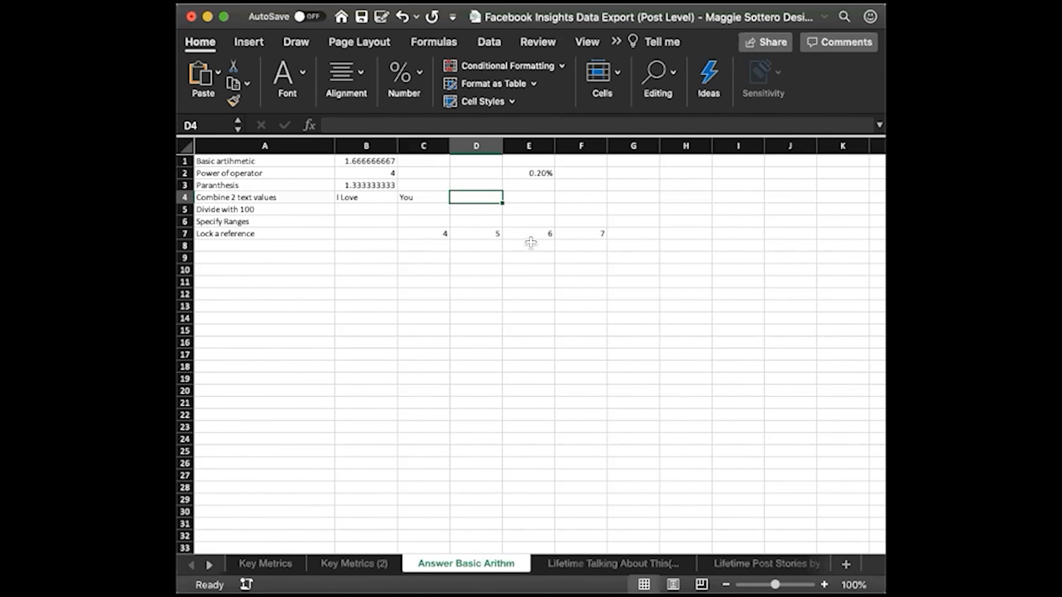
pyautogui.write('=')
pyautogui.click(368, 198)
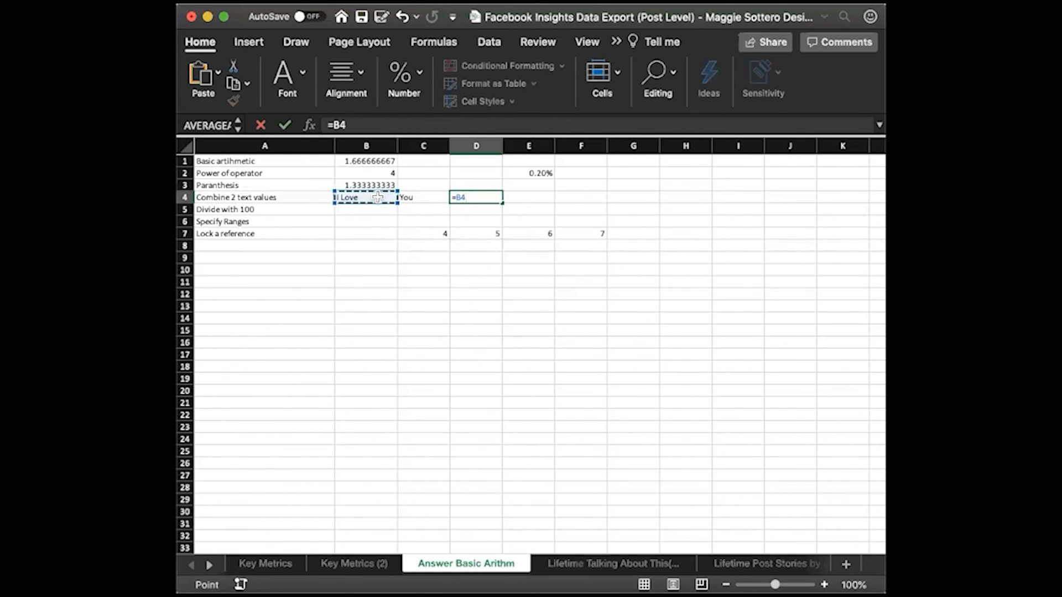
pyautogui.write('&')
pyautogui.click(430, 197)
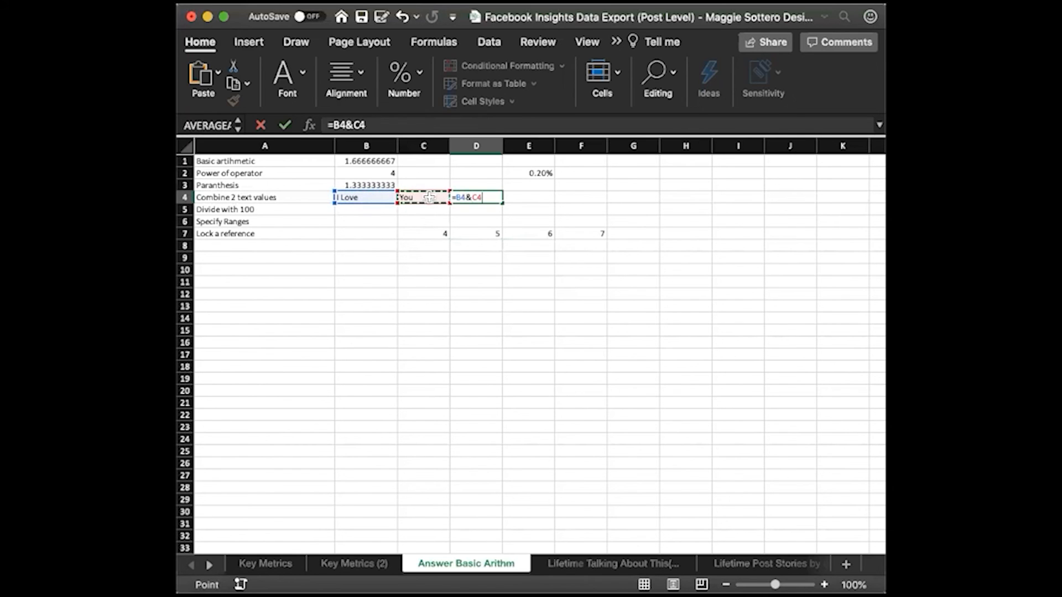
pyautogui.press('Return')
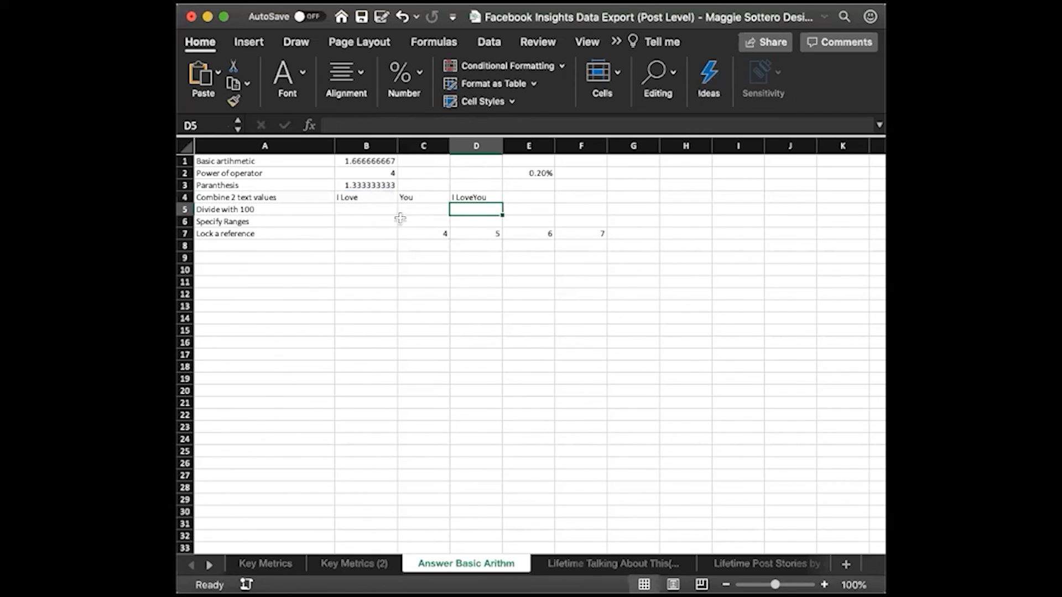
# Enter 2/4% in B5, beside the Divide with 100 label
pyautogui.click(375, 211)
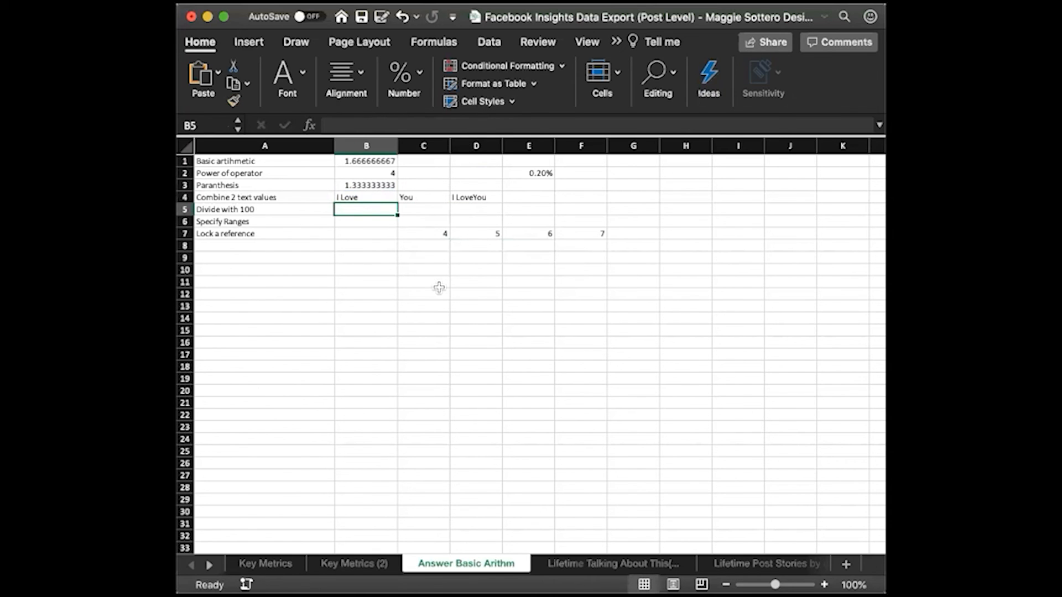
pyautogui.write('2')
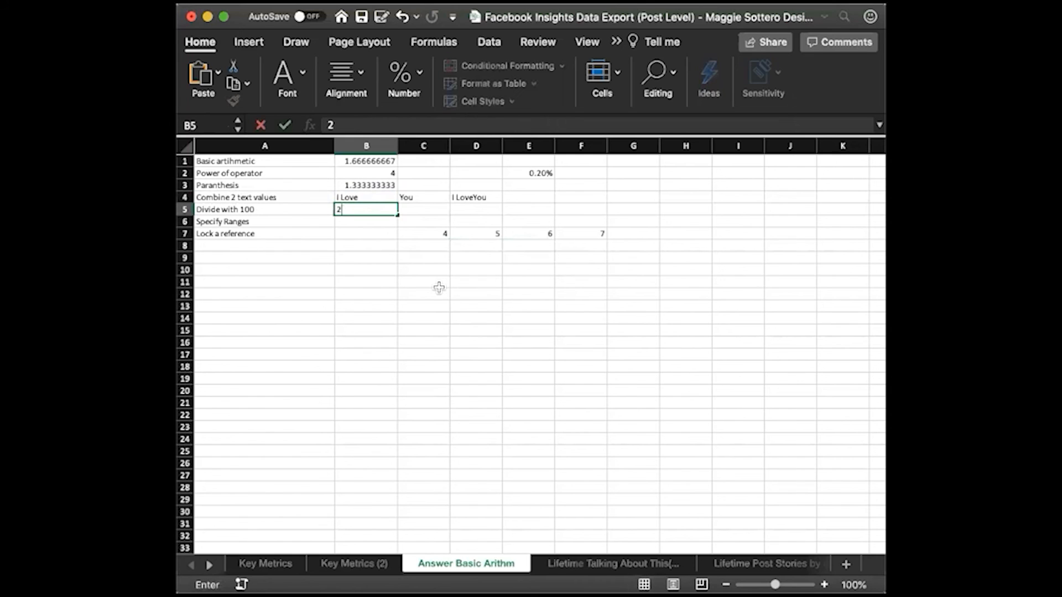
pyautogui.write('/4%')
pyautogui.press('Return')
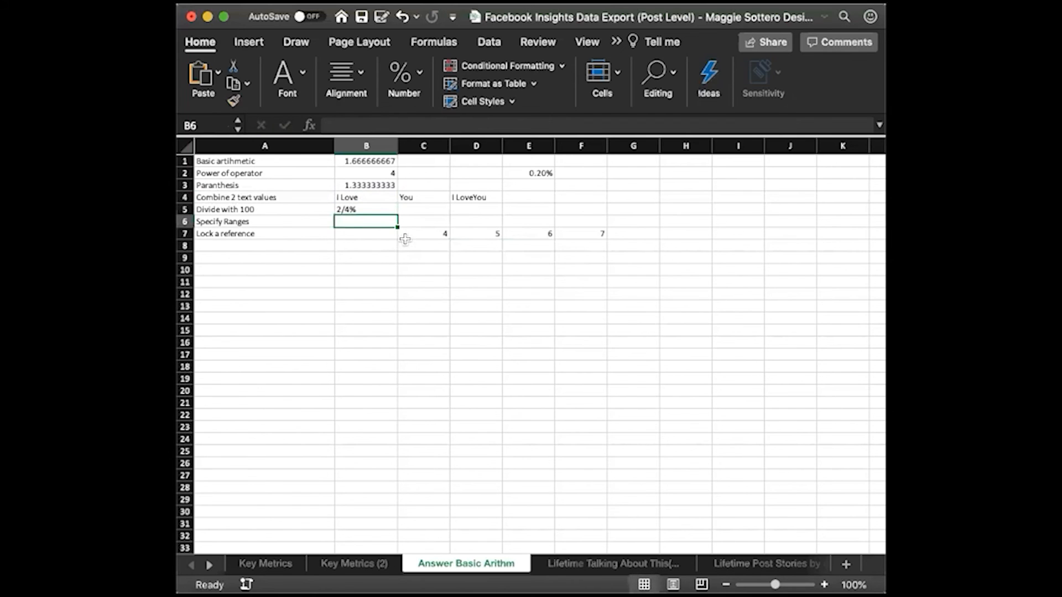
# Turn the B5 entry into the formula =2/4%
pyautogui.click(367, 210)
pyautogui.click(328, 125)
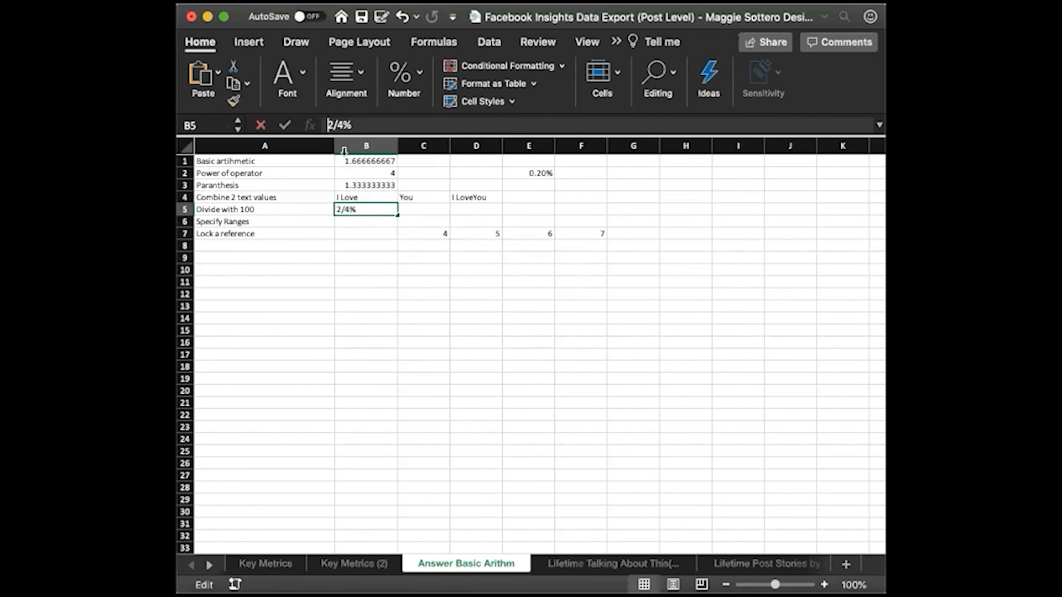
pyautogui.write('=')
pyautogui.press('Return')
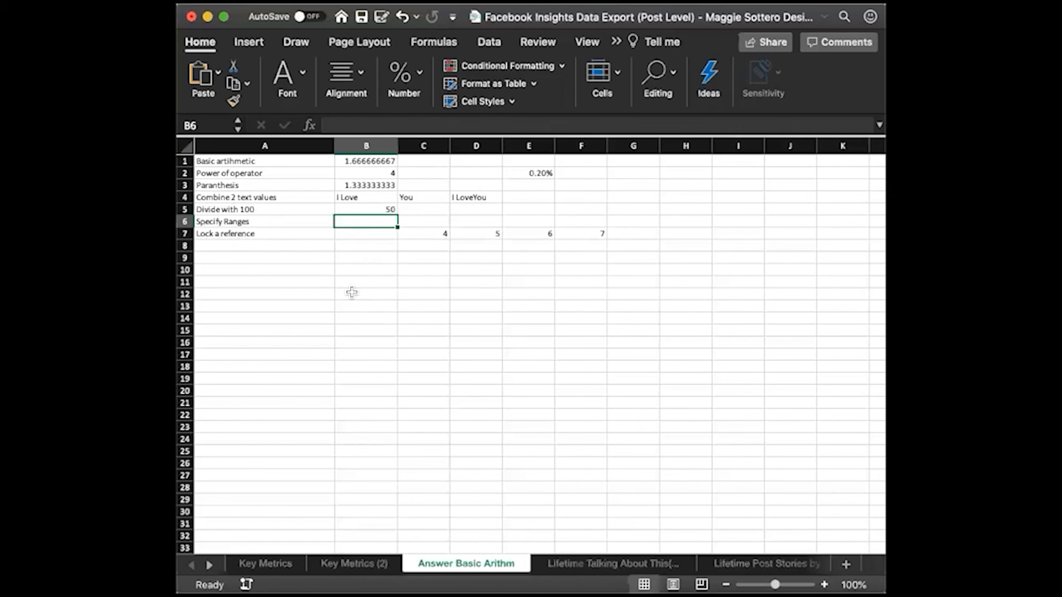
pyautogui.write('A1:')
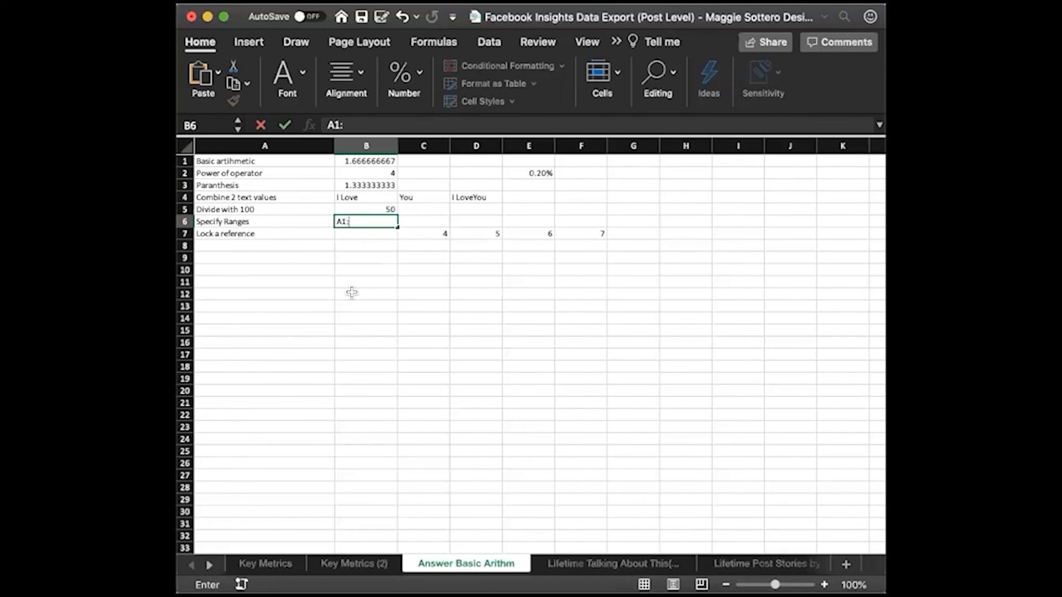
pyautogui.write('d')
pyautogui.press('BackSpace')
pyautogui.write('D')
pyautogui.press('BackSpace')
pyautogui.press('BackSpace')
pyautogui.press('BackSpace')
pyautogui.press('BackSpace')
# Enter the range formula =A1:D1 in B6, beside the Specify Ranges label
pyautogui.write('=A1')
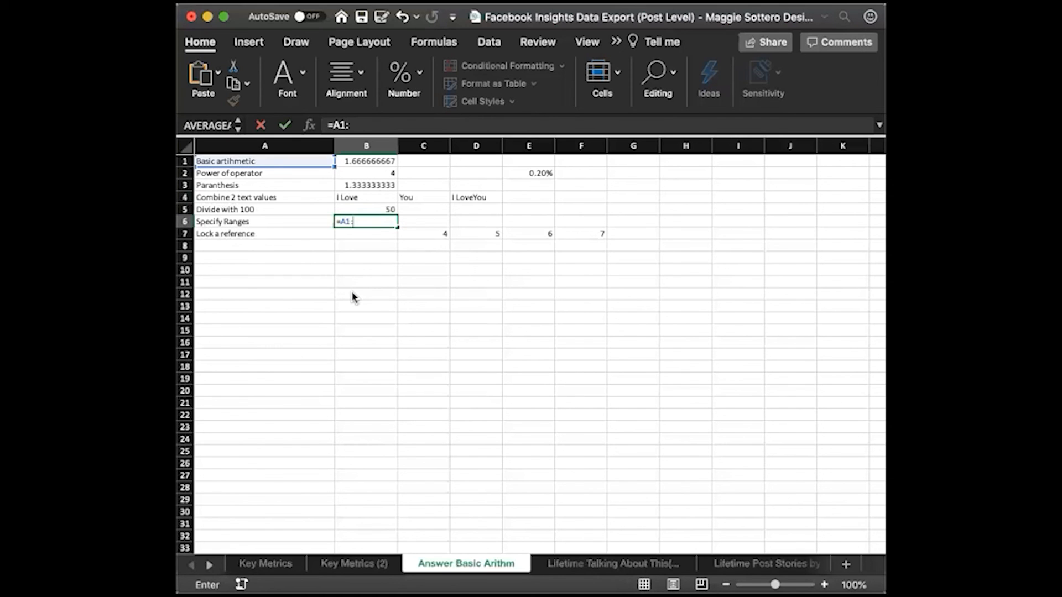
pyautogui.write(':D1')
pyautogui.press('Return')
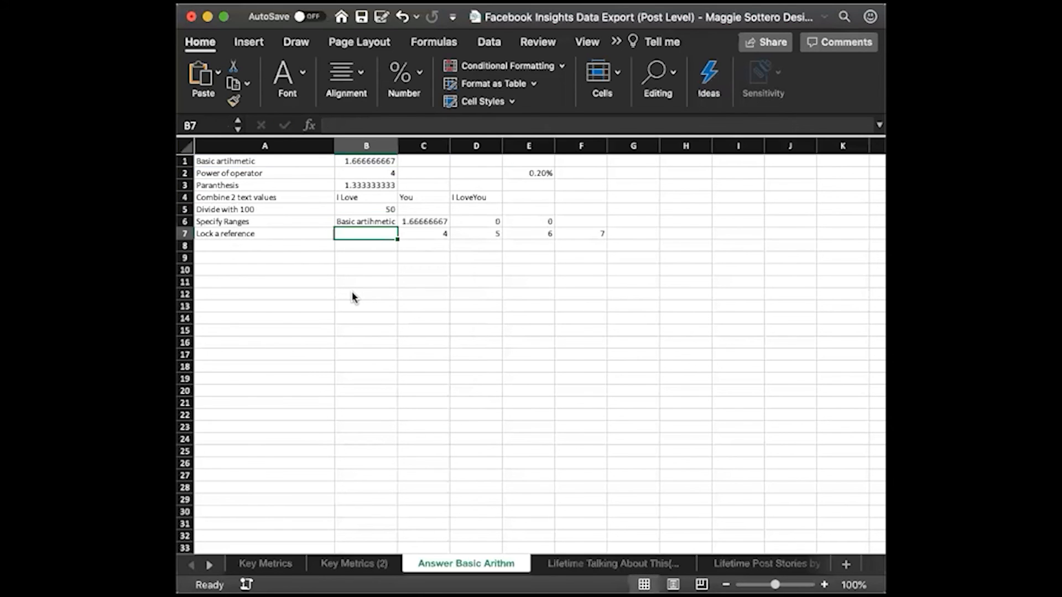
pyautogui.moveTo(544, 221); pyautogui.dragTo(370, 221)
pyautogui.click(387, 235)
pyautogui.click(422, 249)
pyautogui.click(423, 241)
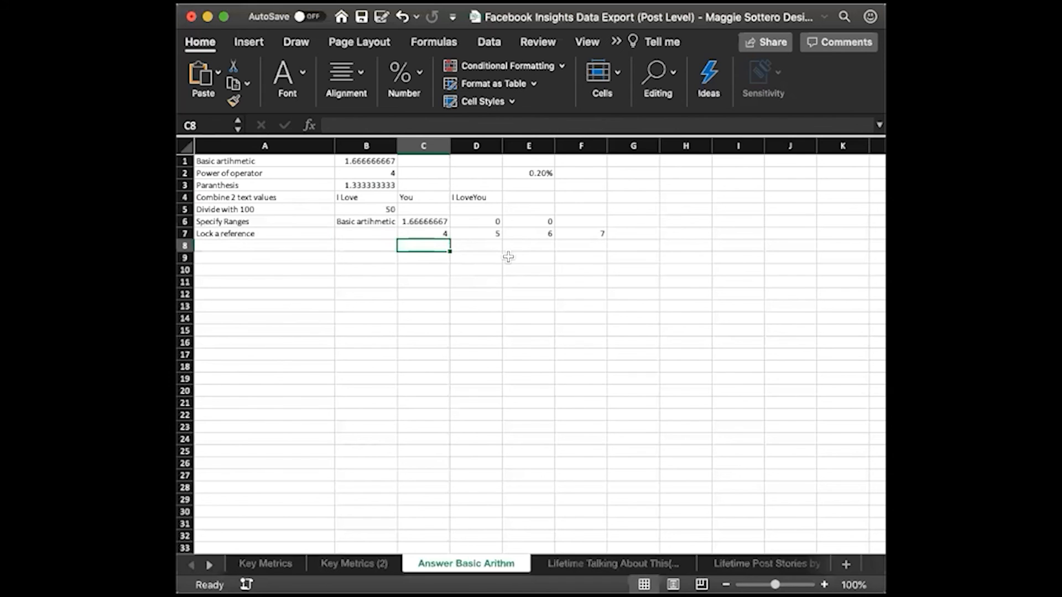
pyautogui.moveTo(447, 240)
pyautogui.mouseDown()
pyautogui.moveTo(478, 231)
pyautogui.moveTo(428, 235)
pyautogui.mouseUp()
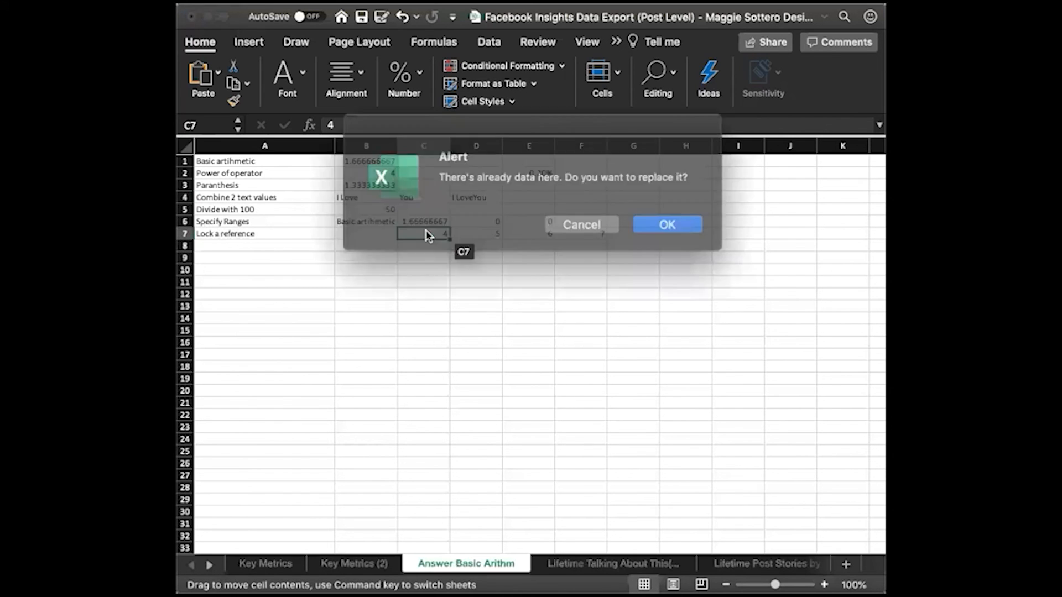
pyautogui.click(598, 224)
pyautogui.click(528, 256)
# Enter the formula =C7*E2 in C8, below the first number of the Lock a reference row
pyautogui.moveTo(423, 233); pyautogui.dragTo(575, 232)
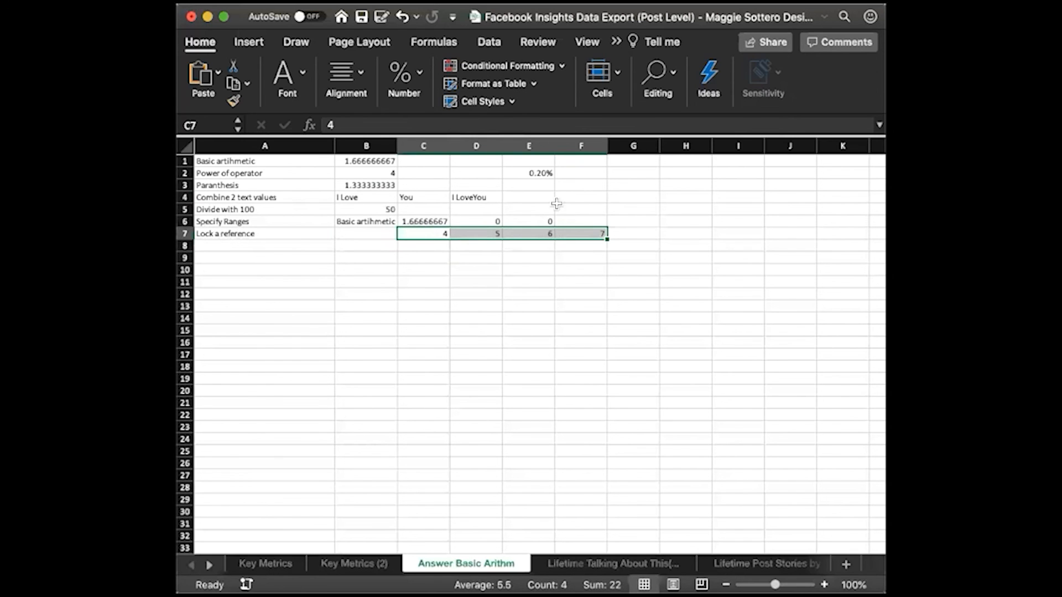
pyautogui.click(542, 173)
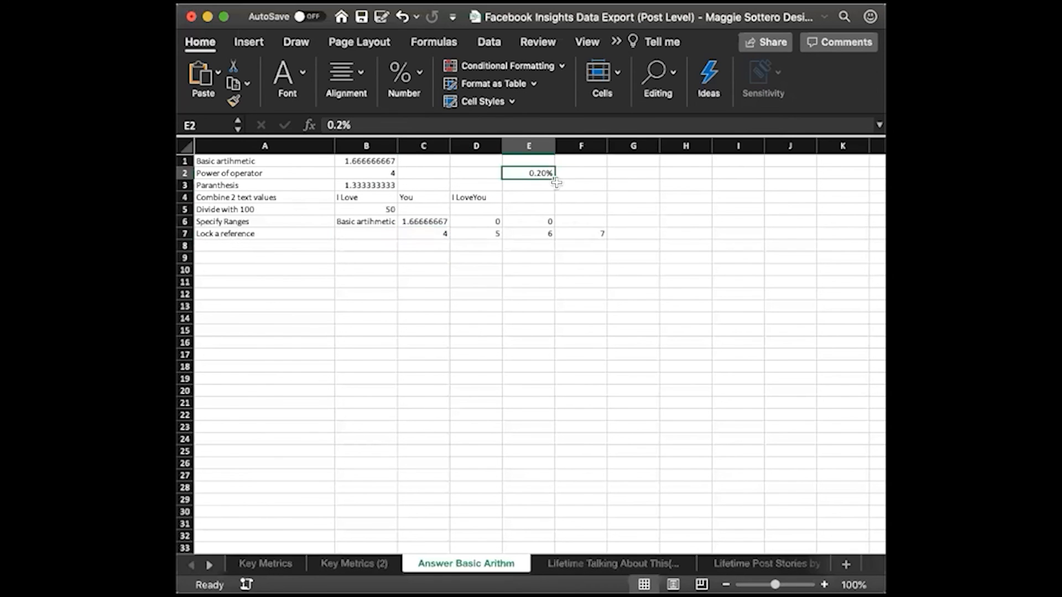
pyautogui.click(434, 248)
pyautogui.write('=')
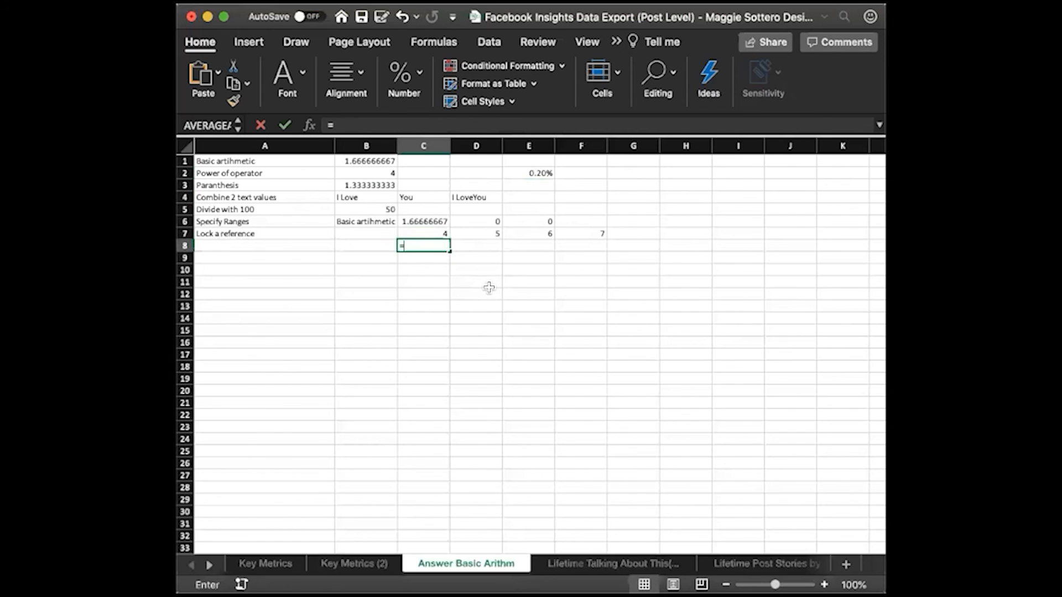
pyautogui.click(432, 235)
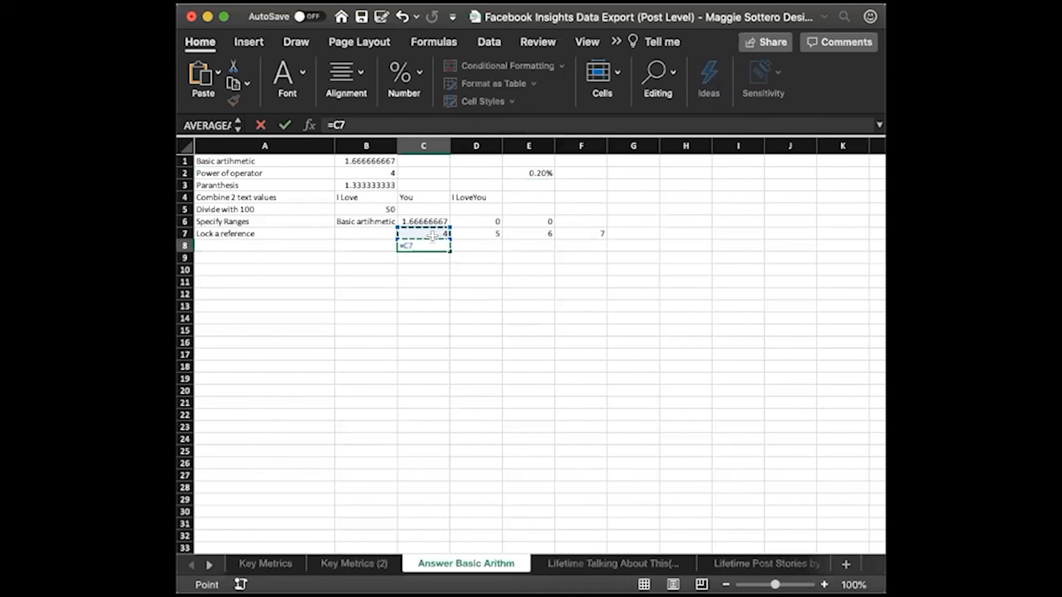
pyautogui.write('*')
pyautogui.click(538, 173)
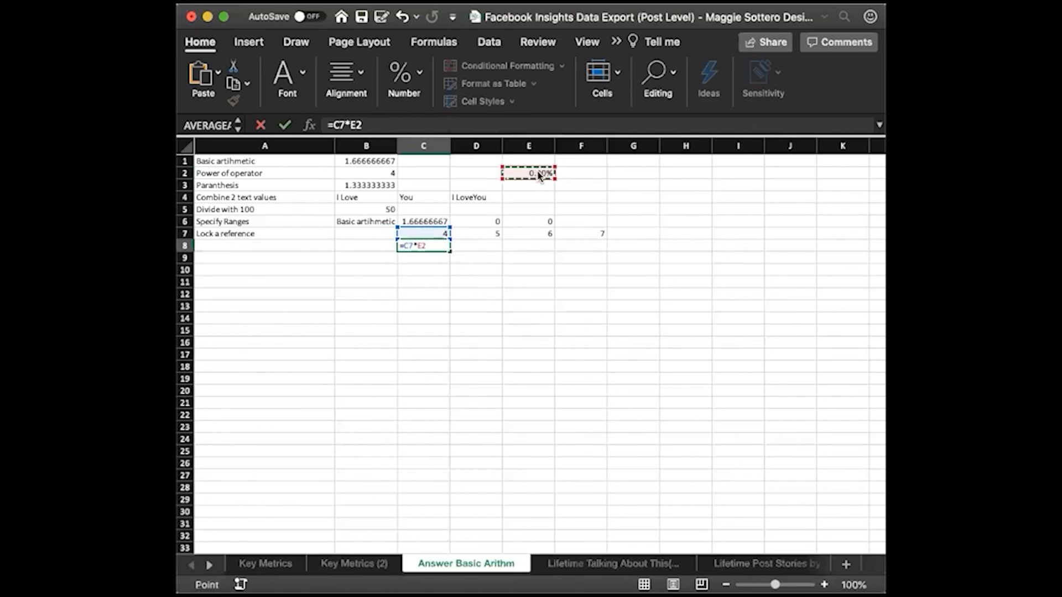
pyautogui.press('Return')
# Fill the C8 formula across D8:F8 and check which cells the copied formula in D8 refers to
pyautogui.click(437, 246)
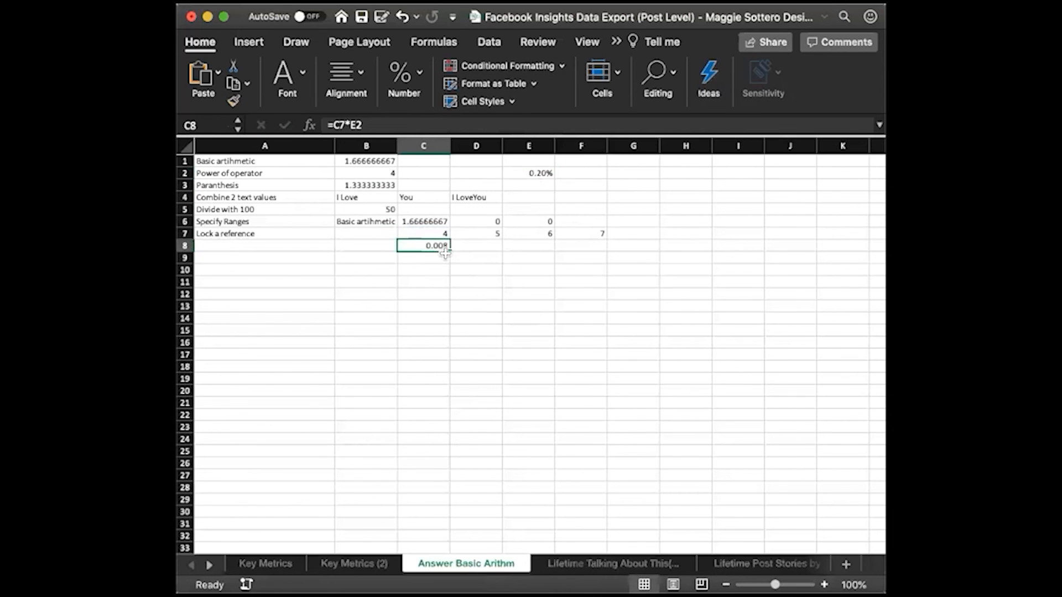
pyautogui.moveTo(450, 253); pyautogui.dragTo(580, 251)
pyautogui.click(580, 248)
pyautogui.click(479, 246)
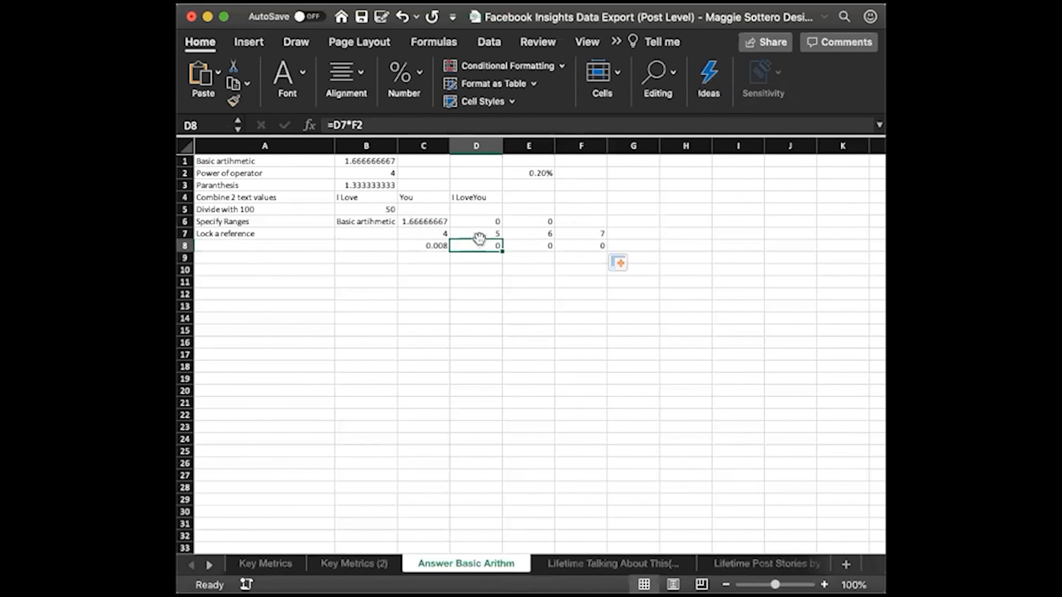
pyautogui.click(539, 172)
pyautogui.click(480, 246)
pyautogui.click(443, 247)
# Clear the copied formulas from D8:F8 and go back to C8
pyautogui.moveTo(475, 247); pyautogui.dragTo(566, 247)
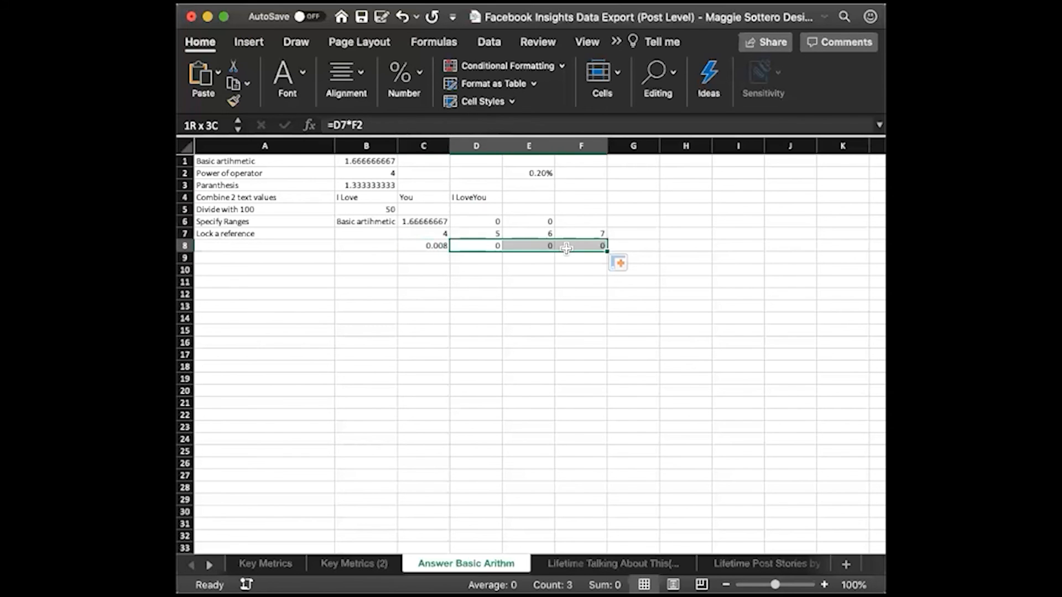
pyautogui.press('Delete')
pyautogui.press('Left')
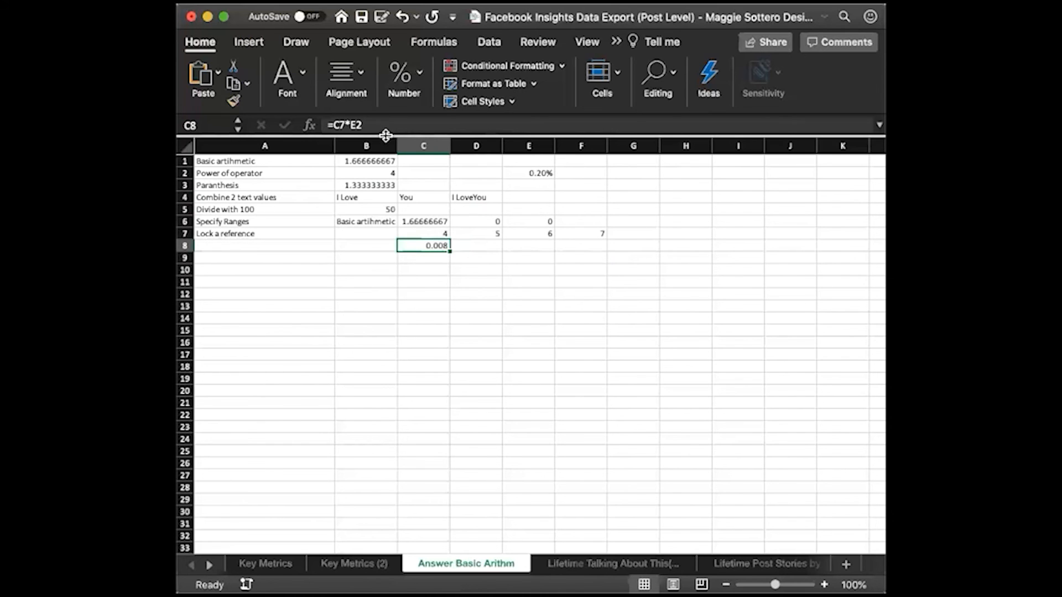
# Lock the E2 reference in the C8 formula so that it reads =C7*$E$2
pyautogui.click(348, 125)
pyautogui.write('$')
pyautogui.press('Right')
pyautogui.write('$')
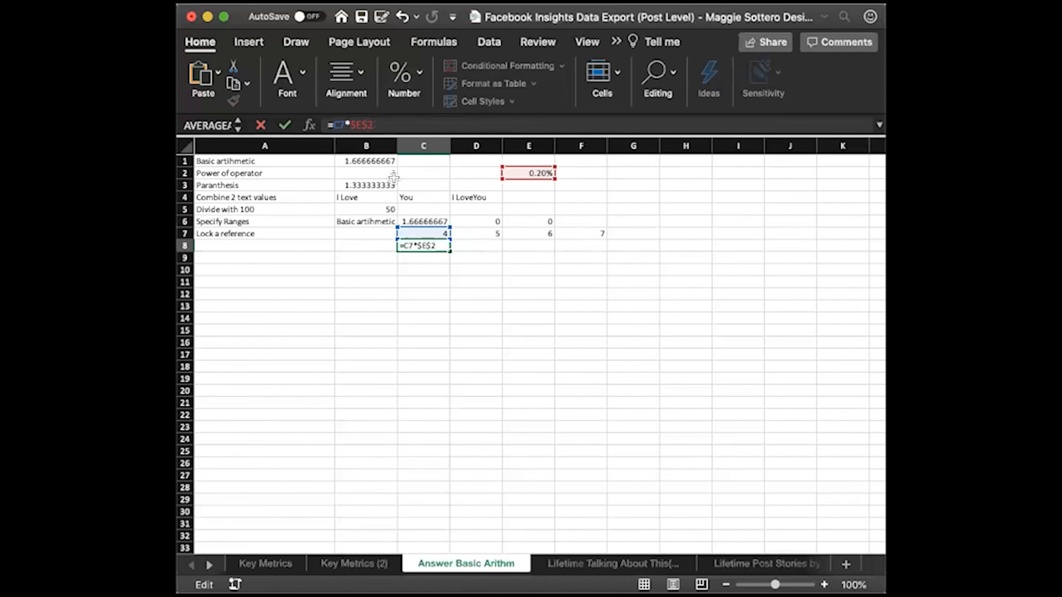
pyautogui.press('Return')
# Fill the locked-reference formula from C8 across D8:F8
pyautogui.click(439, 246)
pyautogui.moveTo(450, 251); pyautogui.dragTo(588, 245)
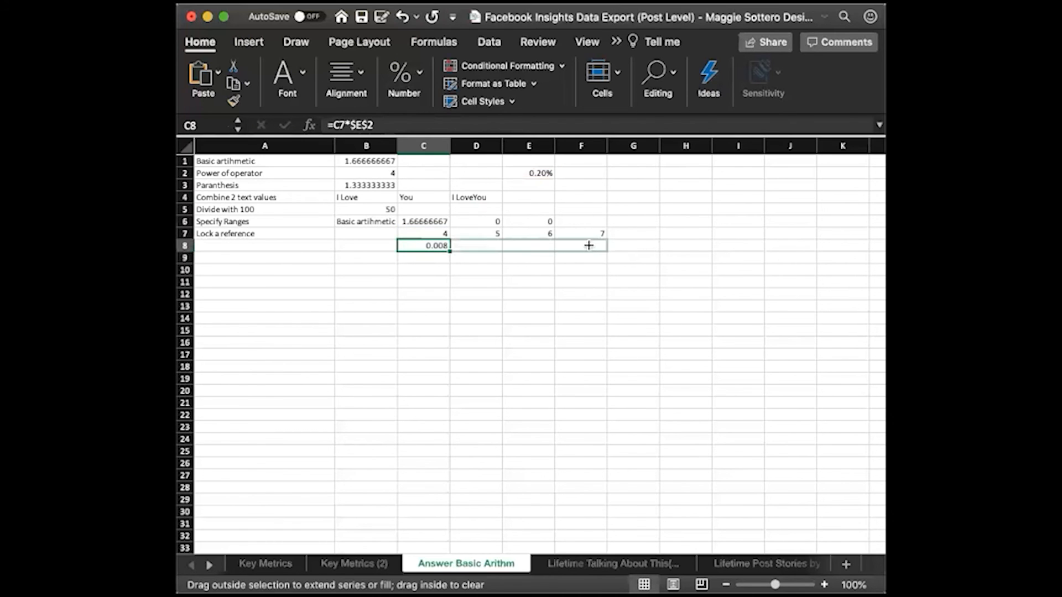
pyautogui.click(657, 229)
# Examine the formulas in C8 to F8 and the locked cell E2 they multiply by
pyautogui.click(478, 243)
pyautogui.press('Right')
pyautogui.press('Right')
pyautogui.press('Right')
pyautogui.click(427, 245)
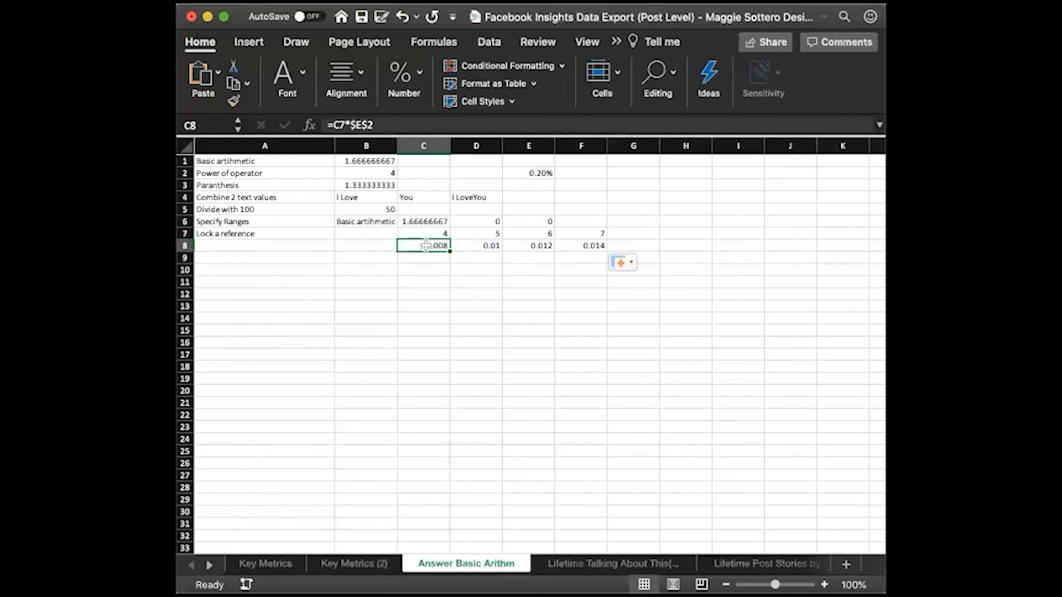
pyautogui.click(526, 173)
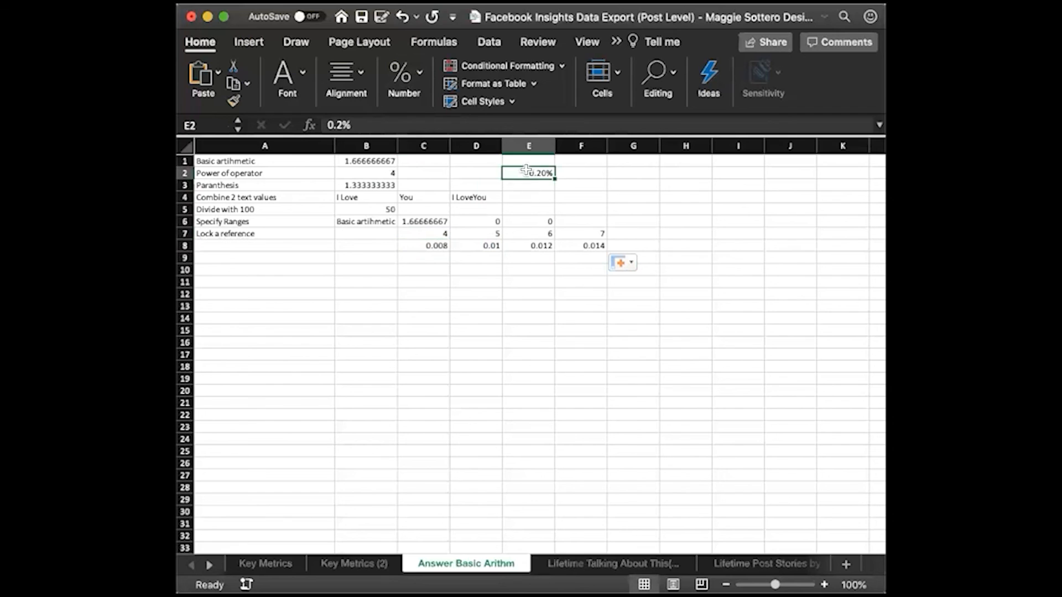
pyautogui.click(476, 244)
pyautogui.click(527, 245)
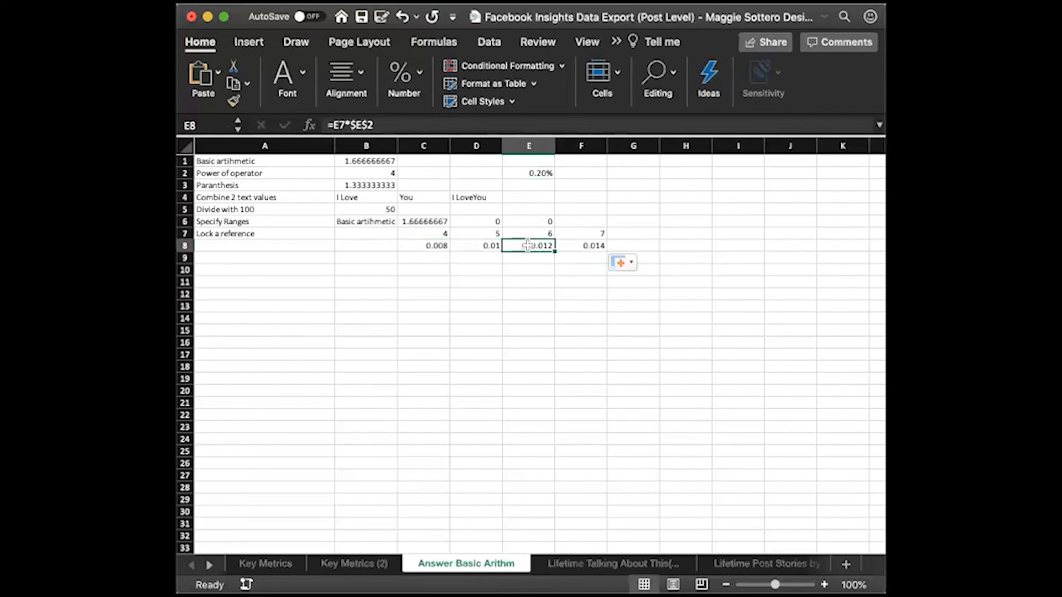
pyautogui.click(575, 245)
pyautogui.click(572, 282)
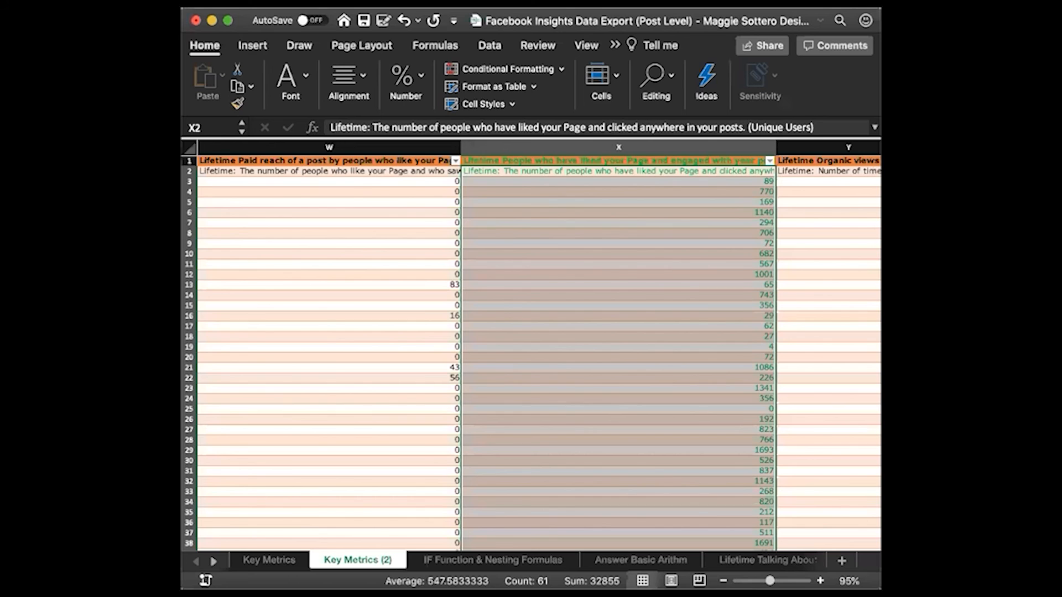
# Look through the Key Metrics (2) columns from Post ID to the engaged page likers in column X
pyautogui.click(614, 271)
pyautogui.hscroll(-15, 614, 270)
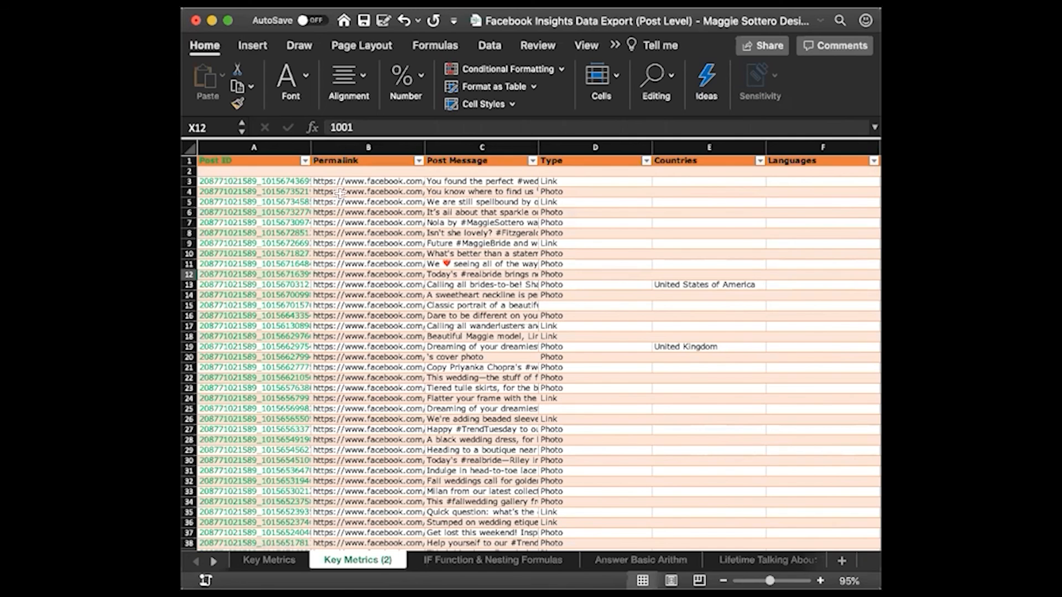
pyautogui.hscroll(4, 292, 215)
pyautogui.hscroll(3, 292, 214)
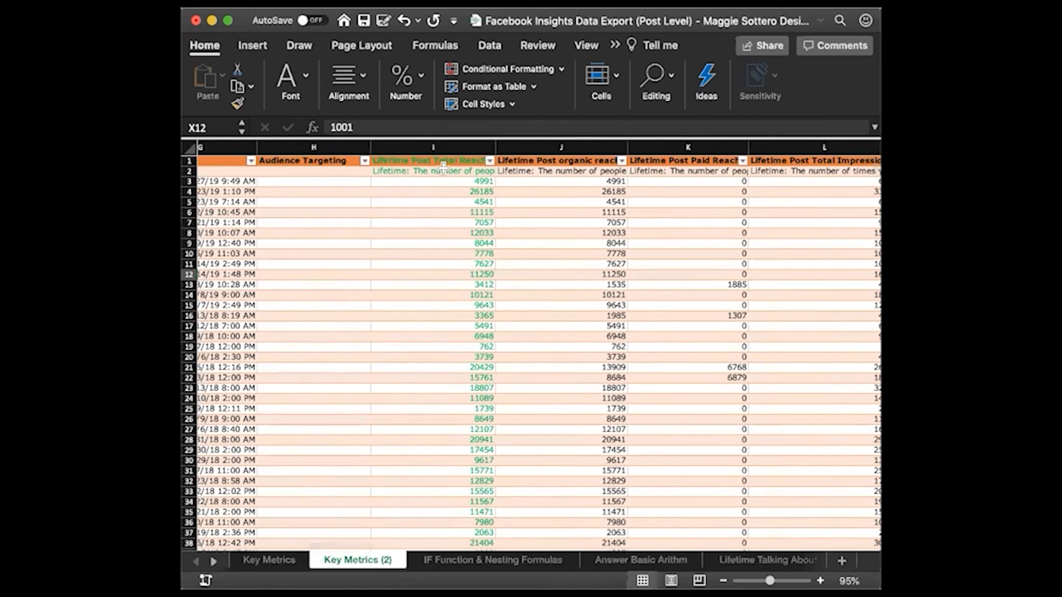
pyautogui.hscroll(12, 447, 332)
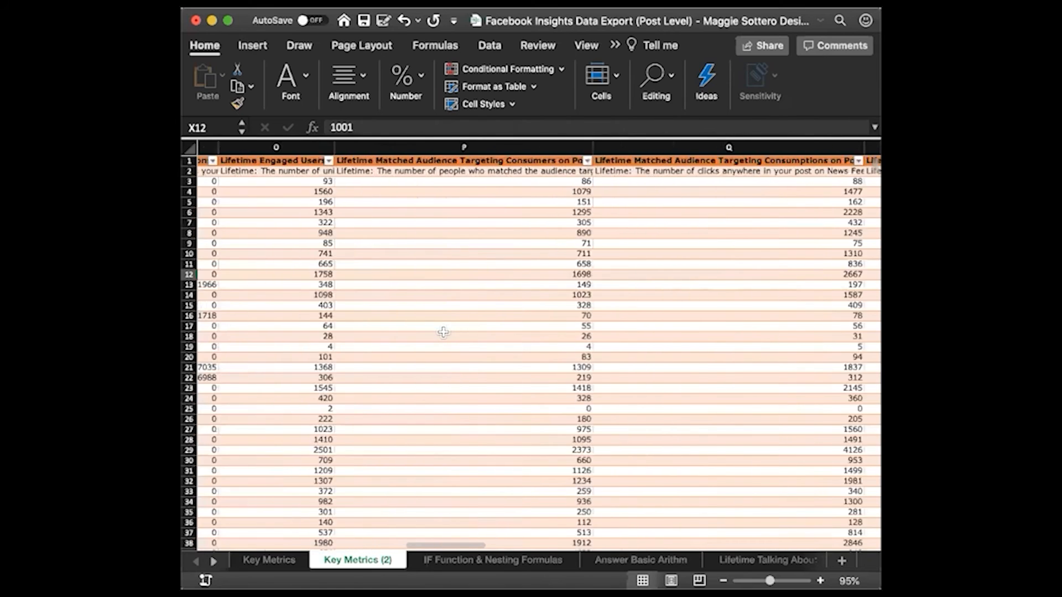
pyautogui.hscroll(4, 443, 331)
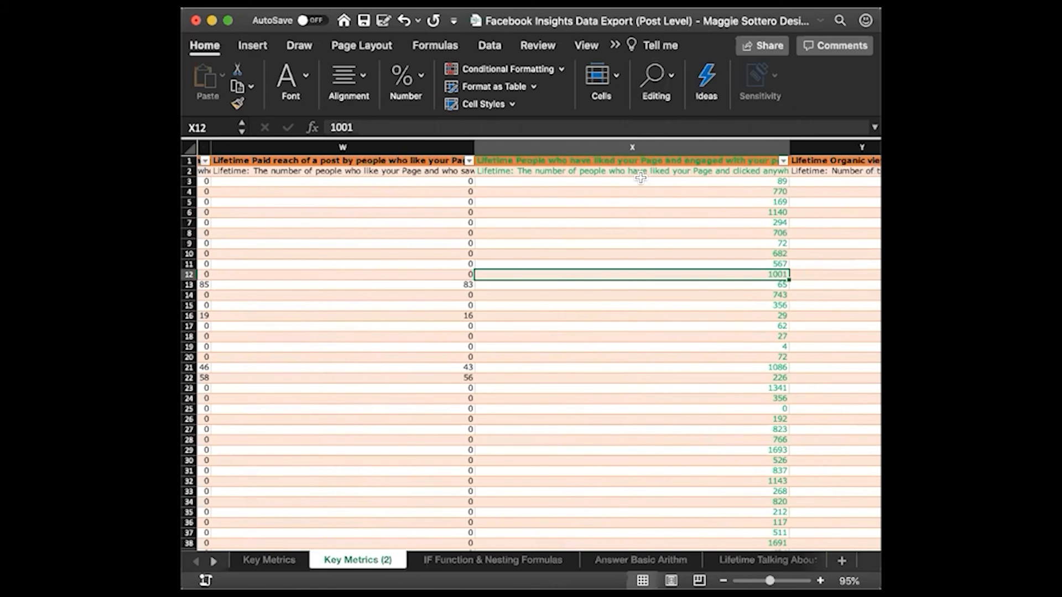
pyautogui.hscroll(-10, 640, 177)
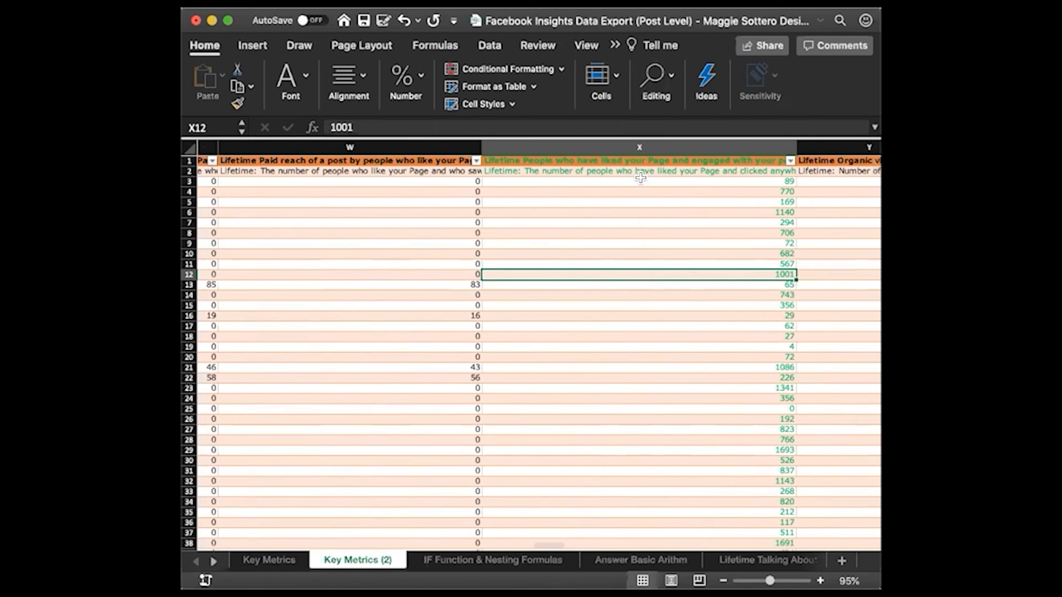
pyautogui.hscroll(-8, 640, 177)
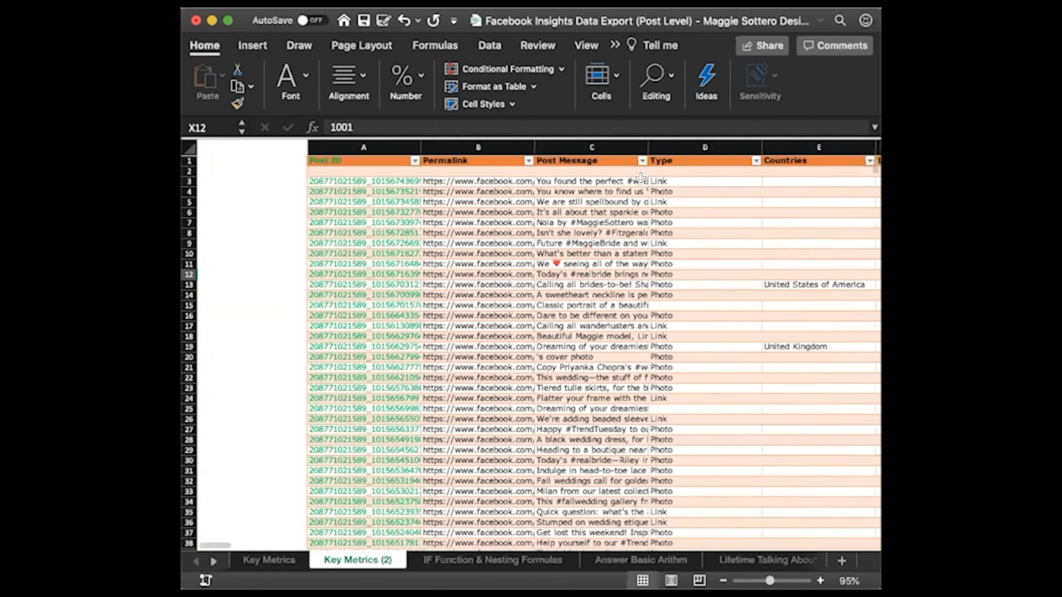
# Select A1 on the IF Function & Nesting Formulas sheet as destination and copy the Post ID column from Key Metrics (2)
pyautogui.click(476, 560)
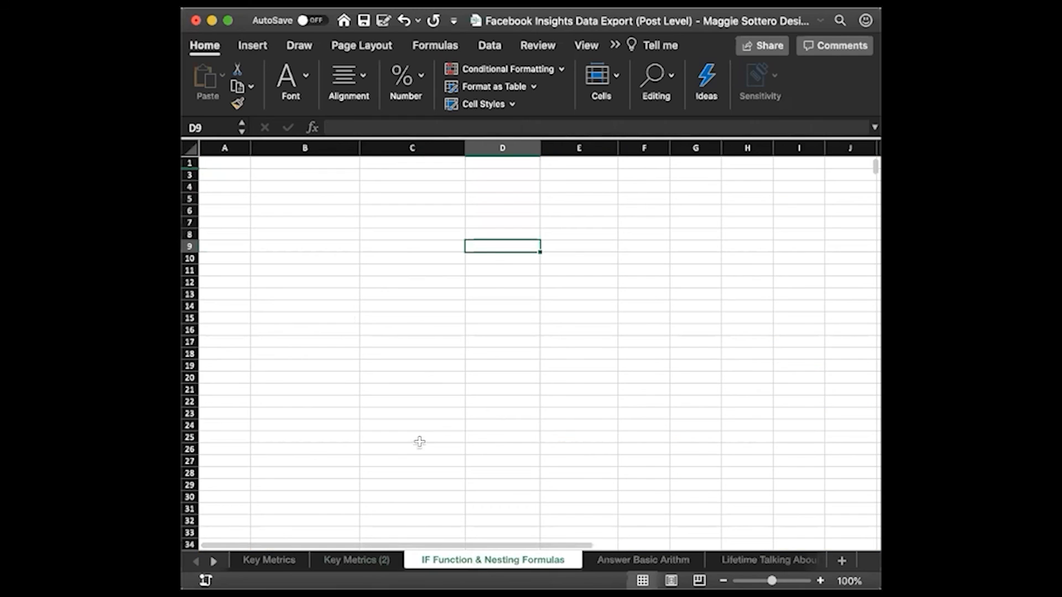
pyautogui.click(241, 162)
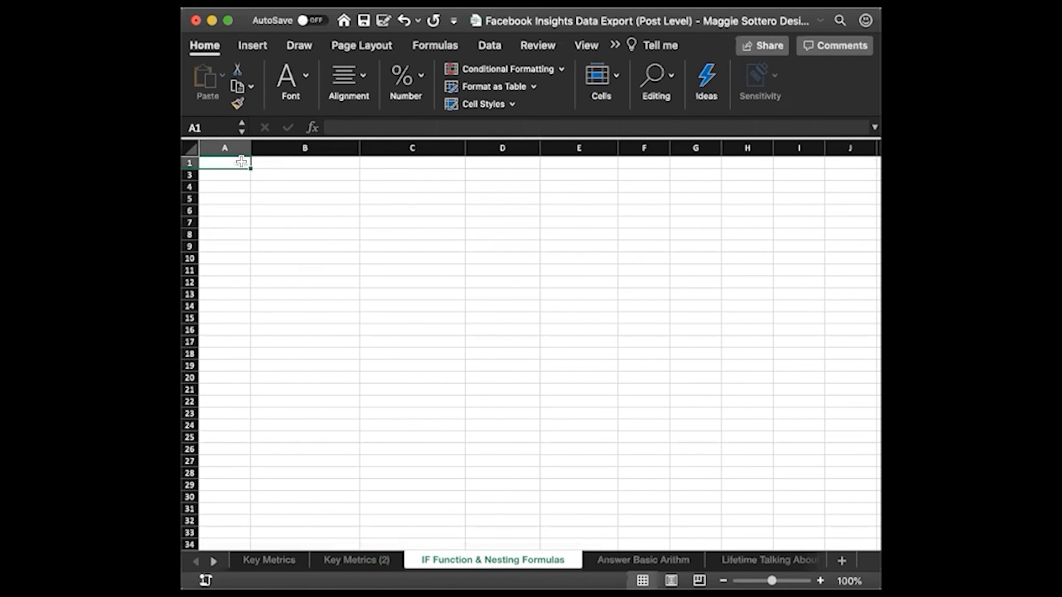
pyautogui.click(286, 559)
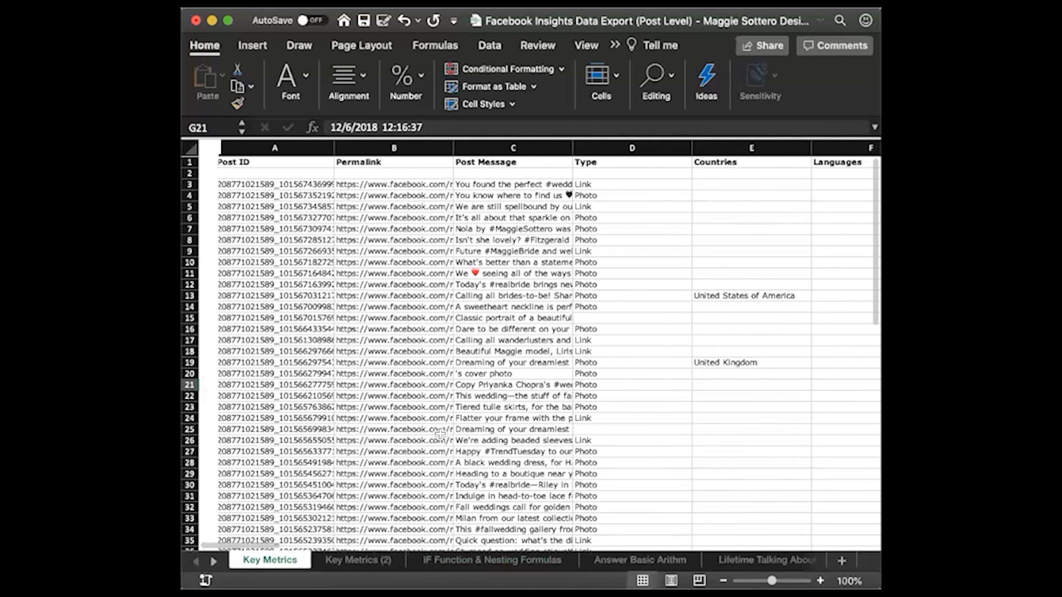
pyautogui.click(358, 560)
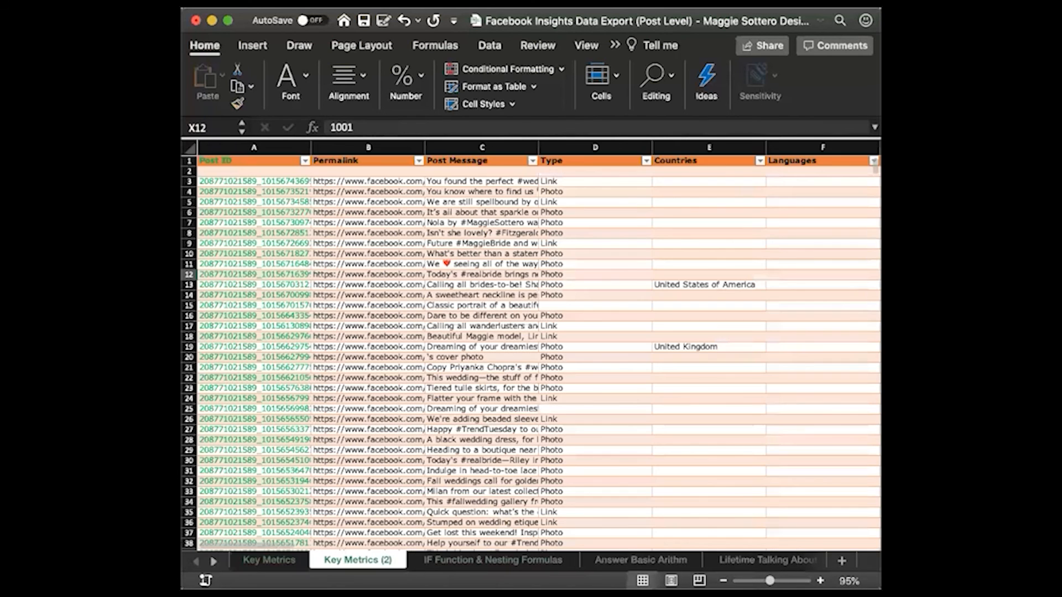
pyautogui.click(249, 153)
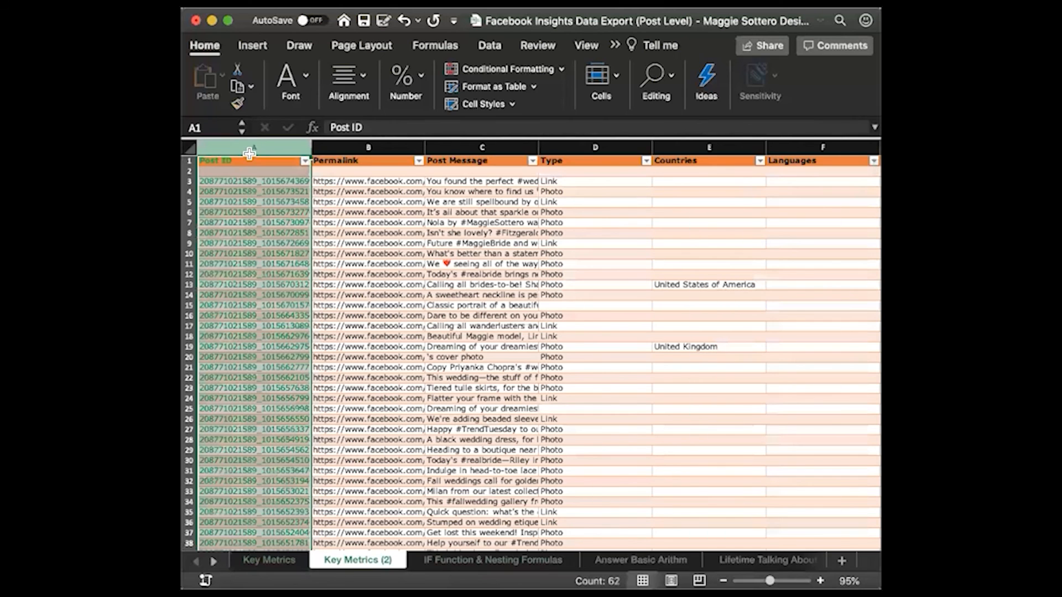
pyautogui.hotkey('ctrl', 'c')
# Paste the Post ID column at A1 of the IF Function & Nesting Formulas sheet with Values and Number Formatting
pyautogui.click(457, 560)
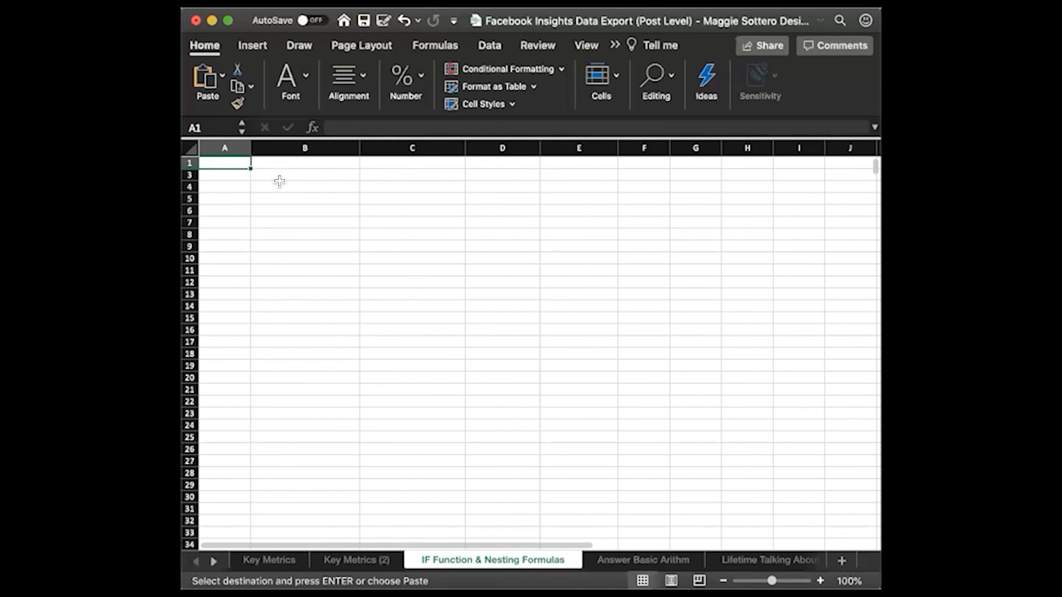
pyautogui.hotkey('ctrl', 'v')
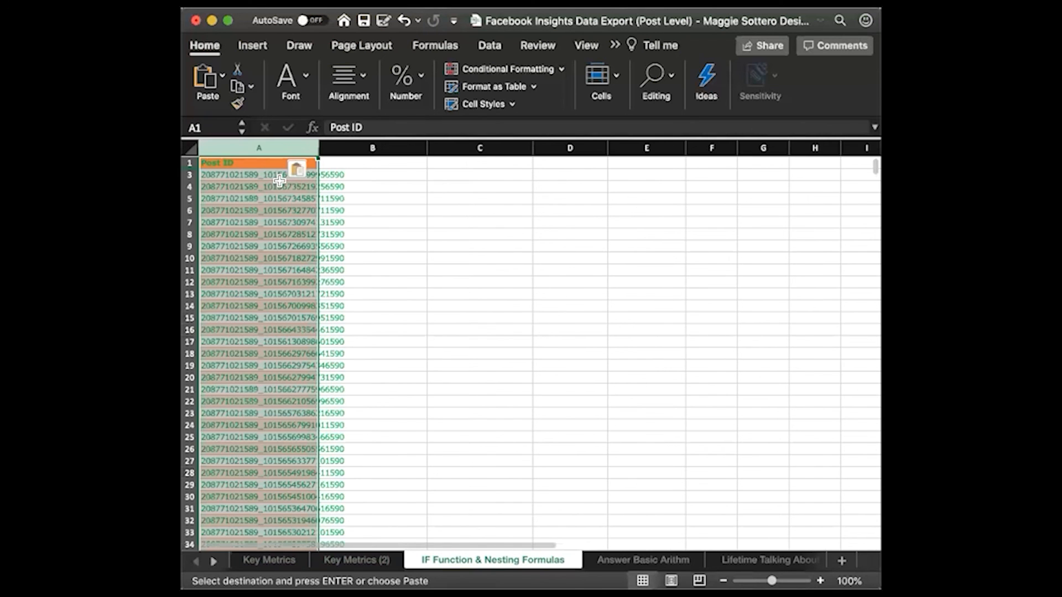
pyautogui.click(299, 169)
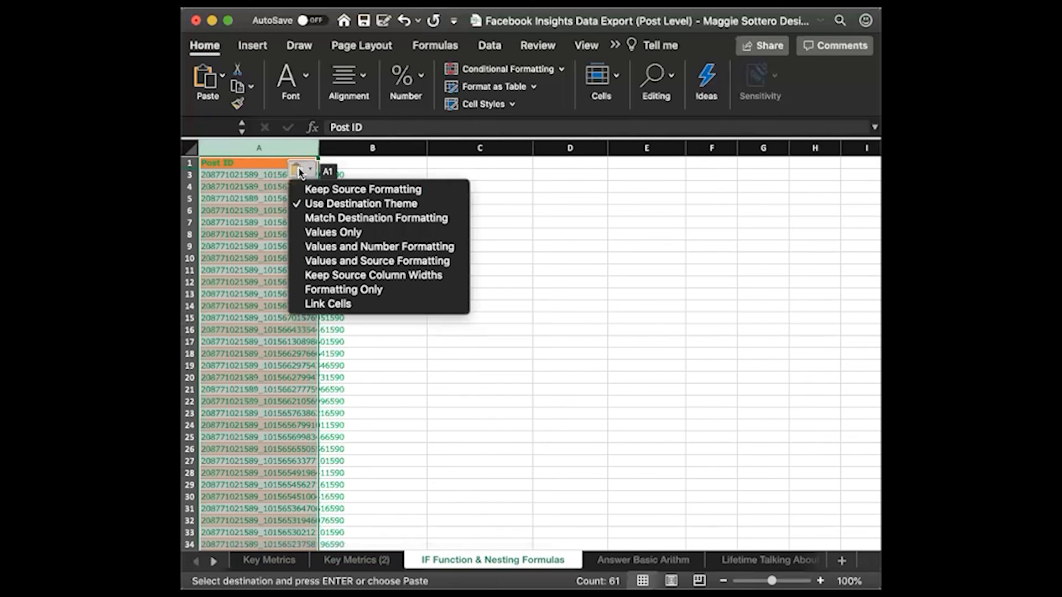
pyautogui.click(360, 241)
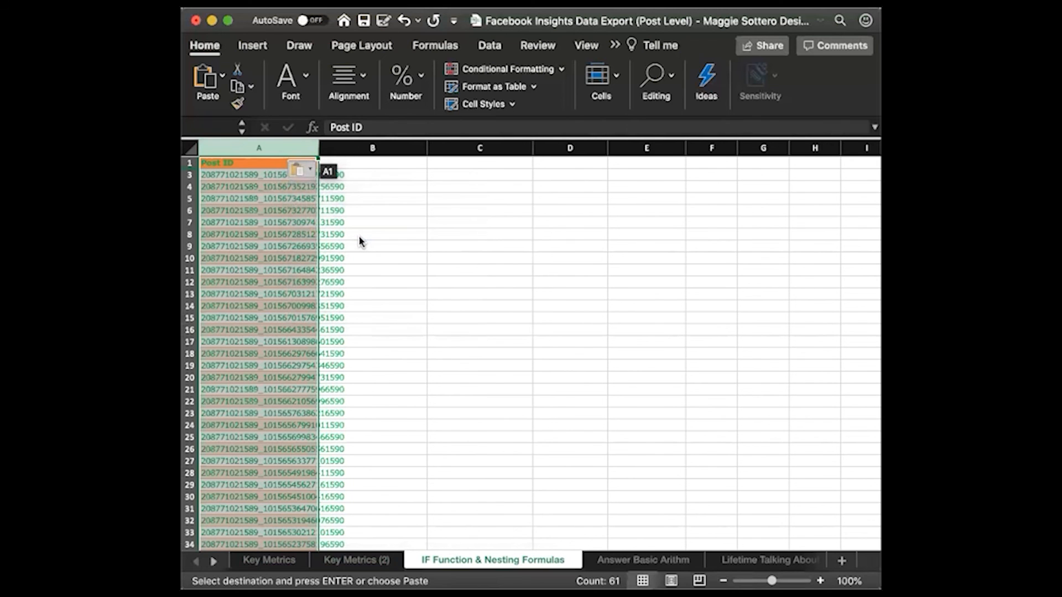
# Copy the Lifetime Post Total Reach column from Key Metrics (2) to B1 of the IF Function & Nesting Formulas sheet as Values Only
pyautogui.click(366, 558)
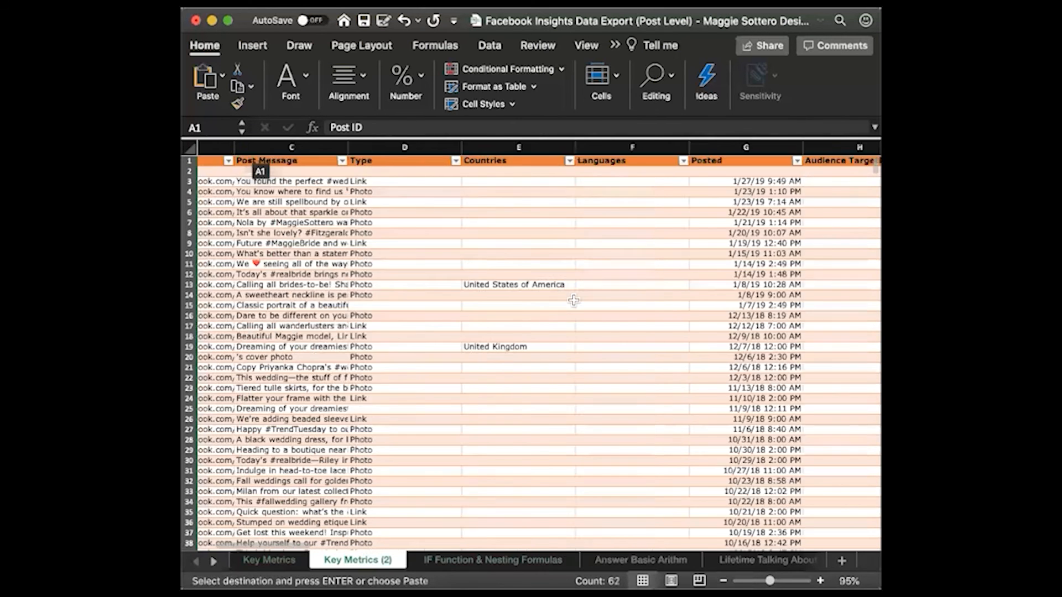
pyautogui.hscroll(5, 573, 300)
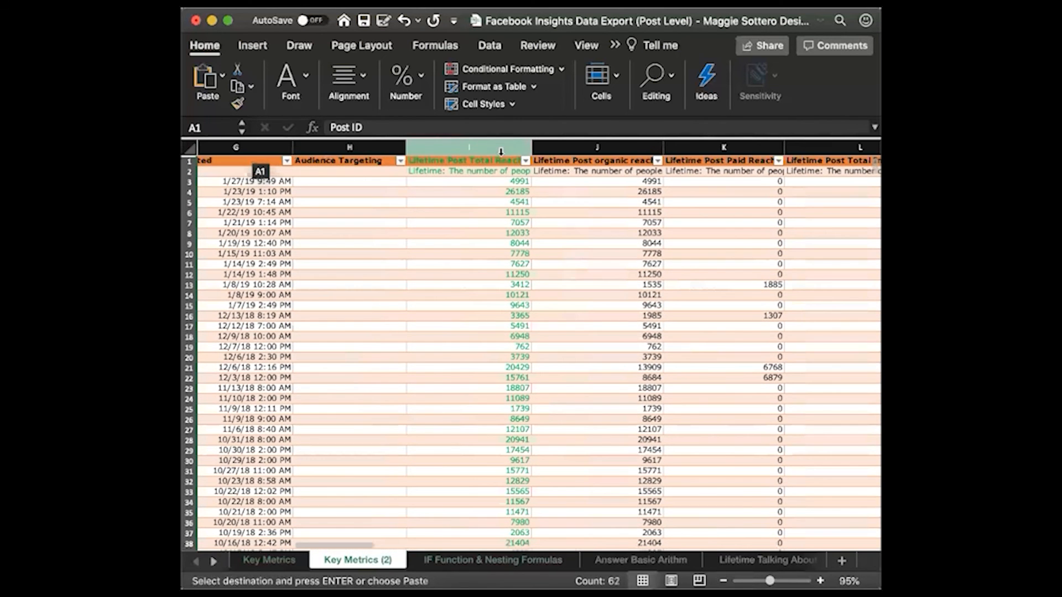
pyautogui.click(501, 151)
pyautogui.click(489, 560)
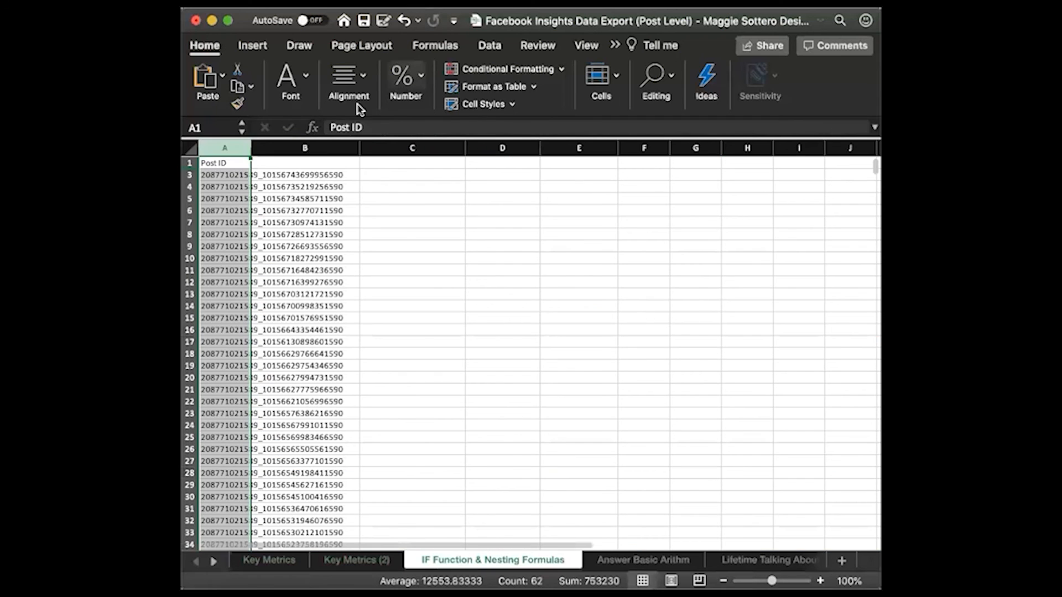
pyautogui.click(306, 166)
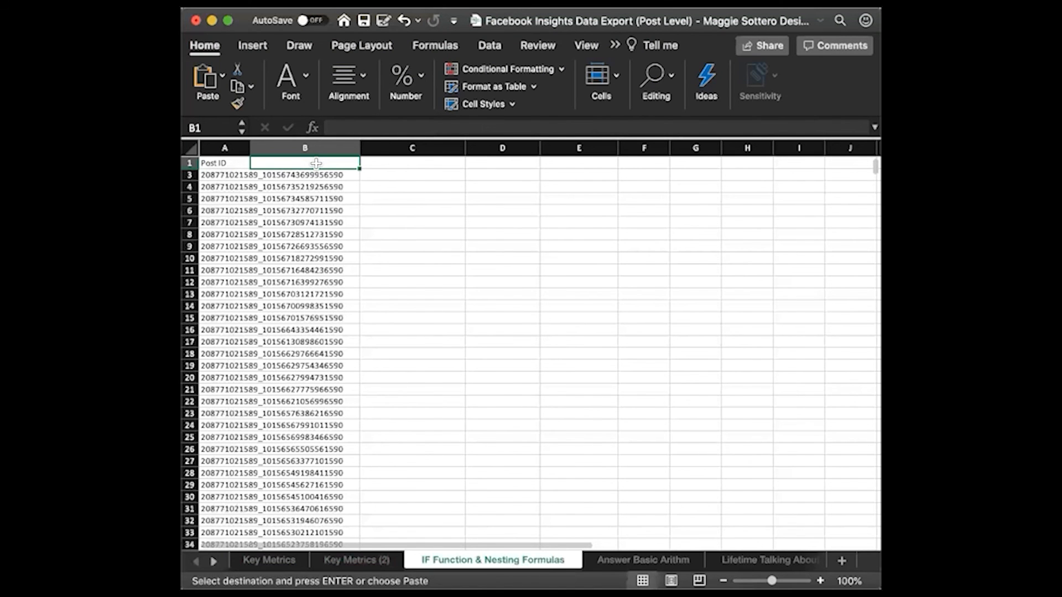
pyautogui.press('super+v')
pyautogui.click(362, 169)
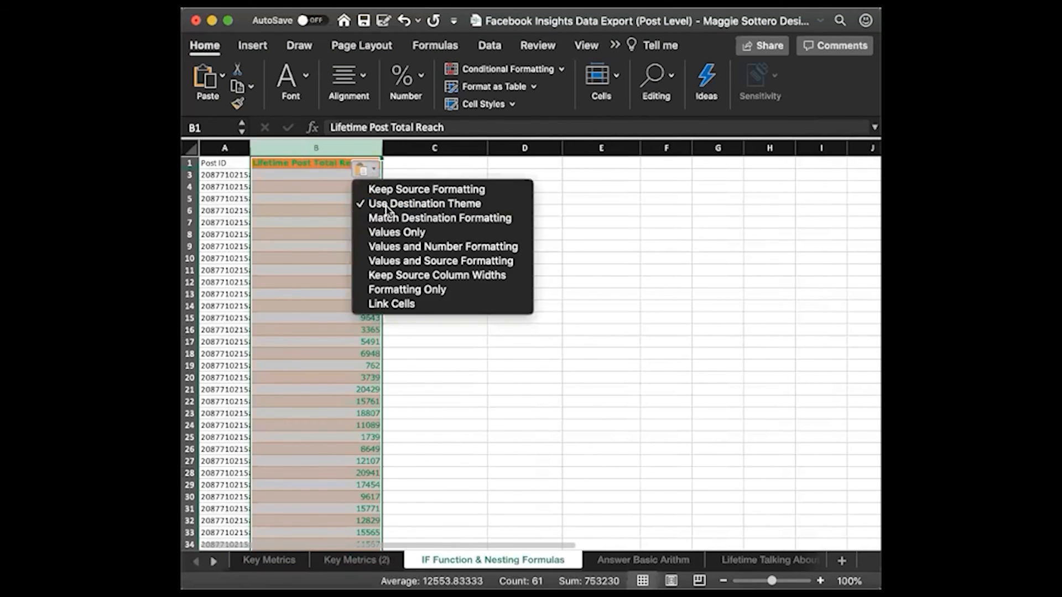
pyautogui.click(400, 232)
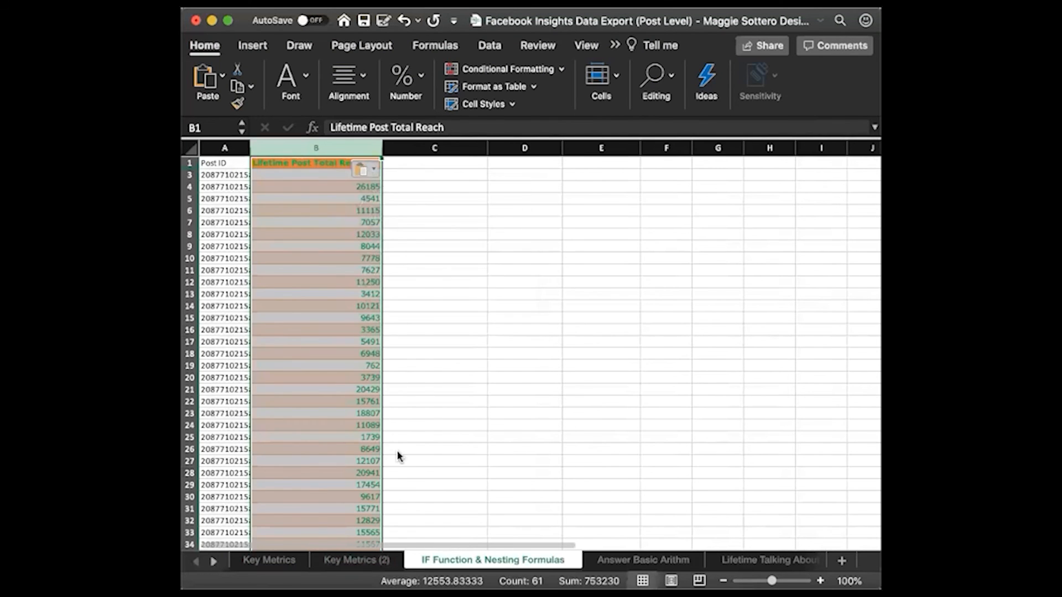
# Copy column X, the people who liked the Page and engaged, from Key Metrics (2) to C1 of IF Function & Nesting Formulas as Values Only
pyautogui.click(362, 564)
pyautogui.hscroll(15, 650, 410)
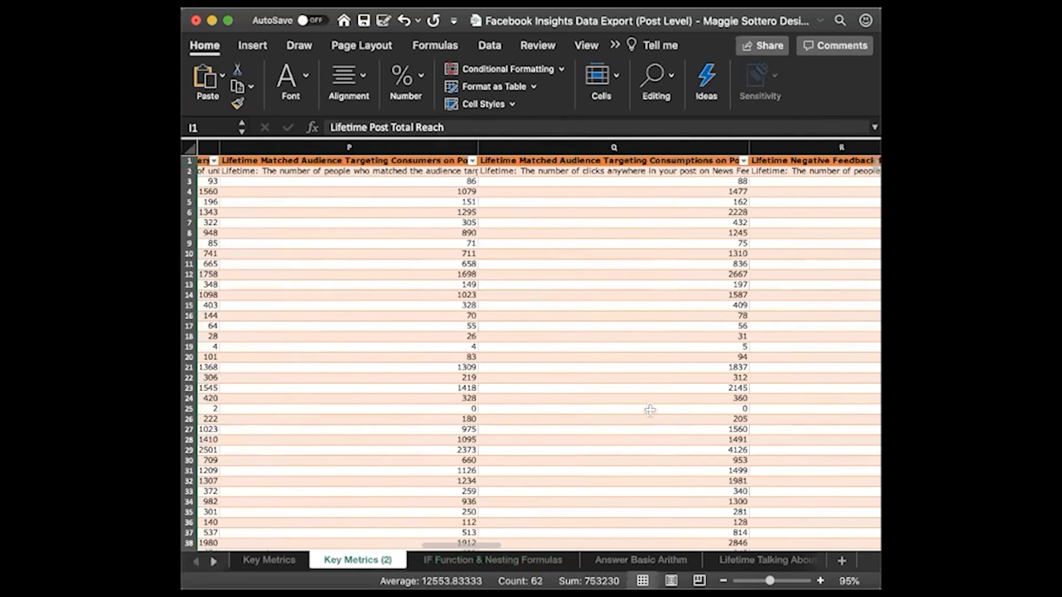
pyautogui.hscroll(5, 649, 410)
pyautogui.click(548, 148)
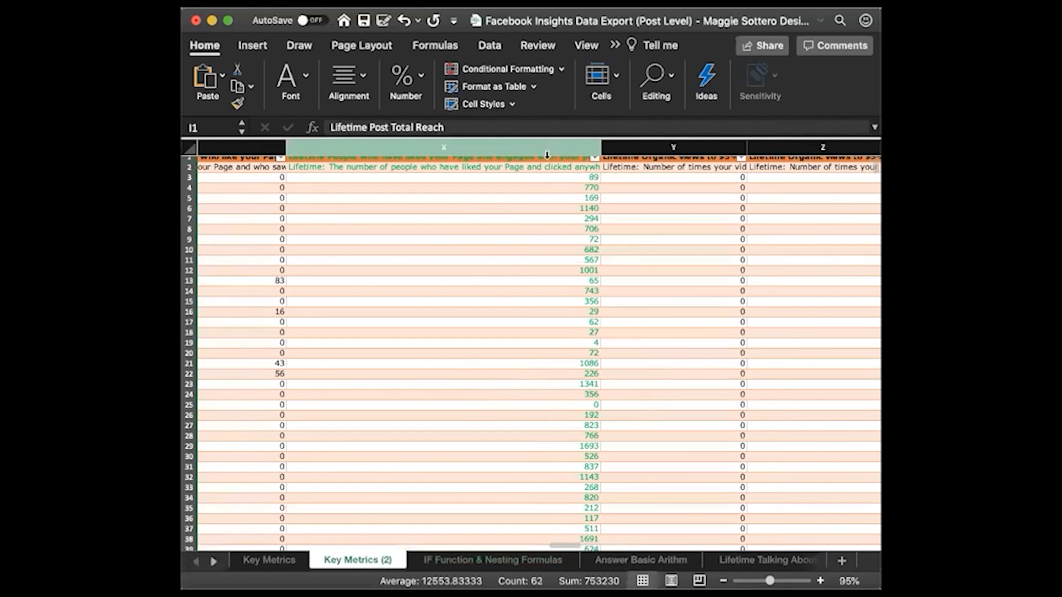
pyautogui.press('cmd+c')
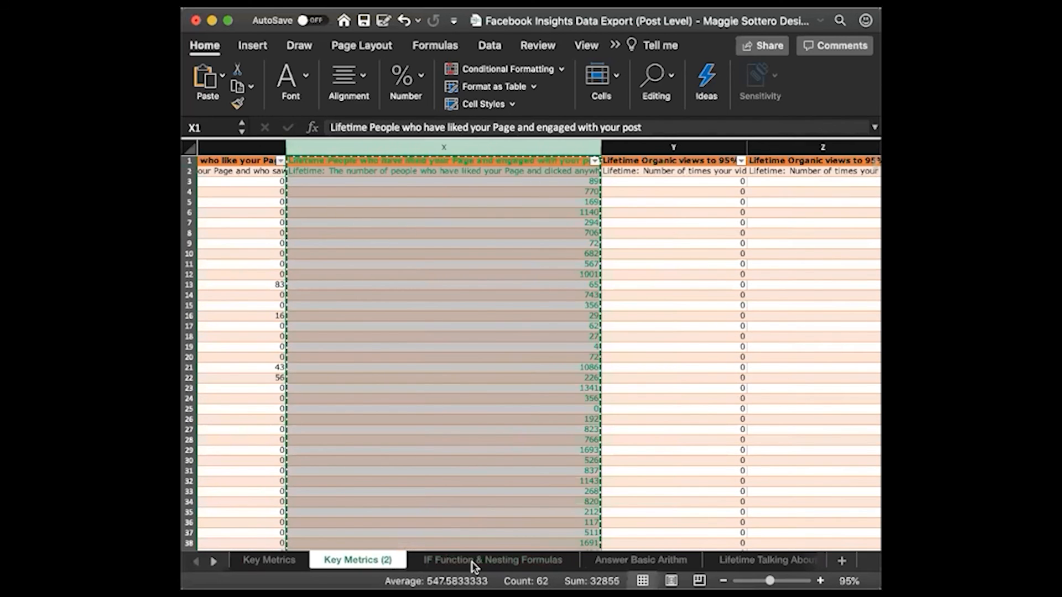
pyautogui.click(474, 561)
pyautogui.click(412, 148)
pyautogui.click(390, 168)
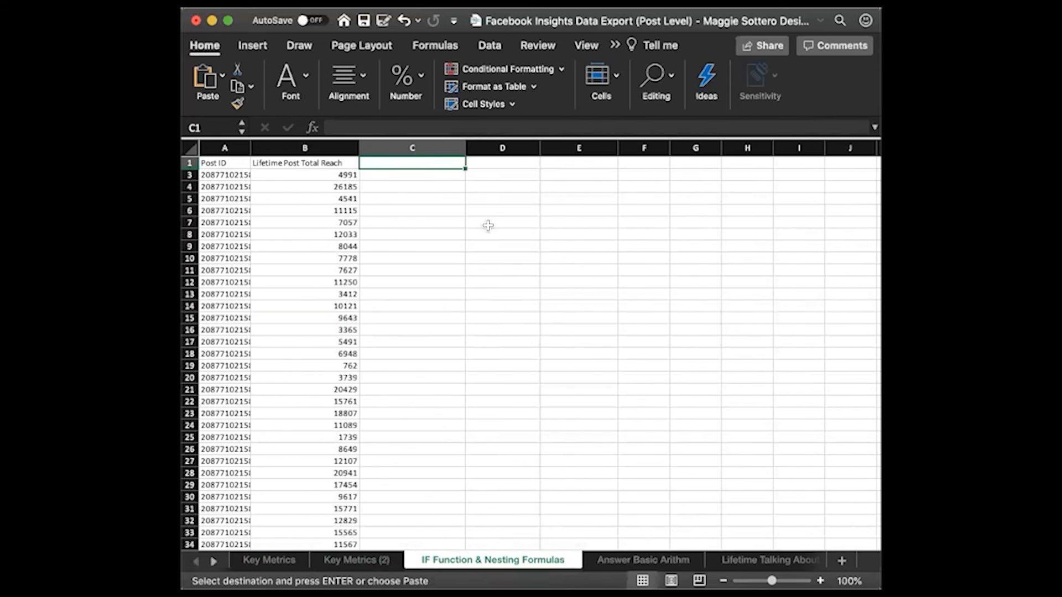
pyautogui.press('cmd+v')
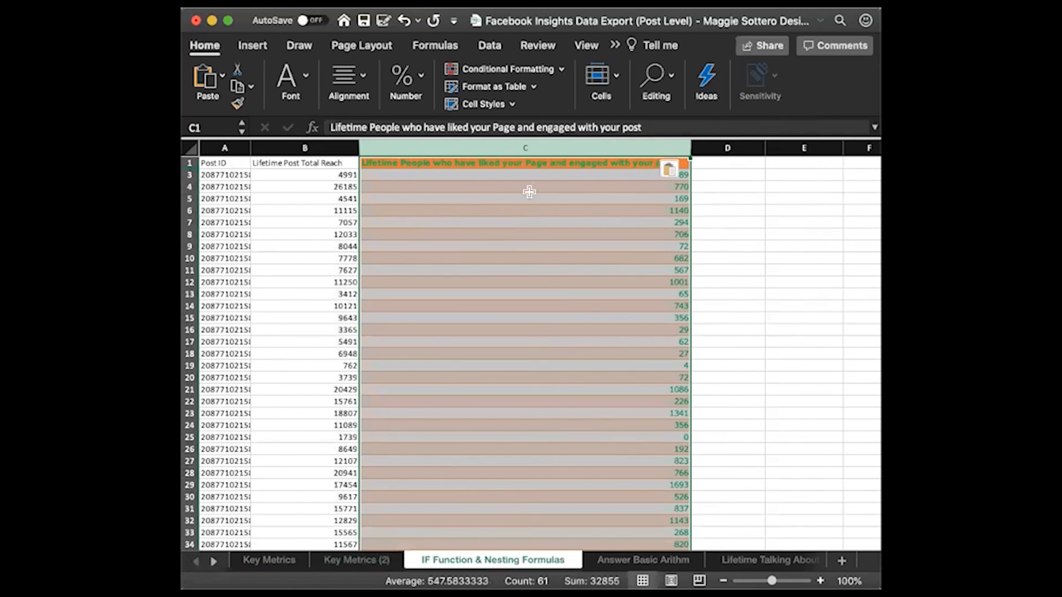
pyautogui.click(673, 169)
pyautogui.click(702, 232)
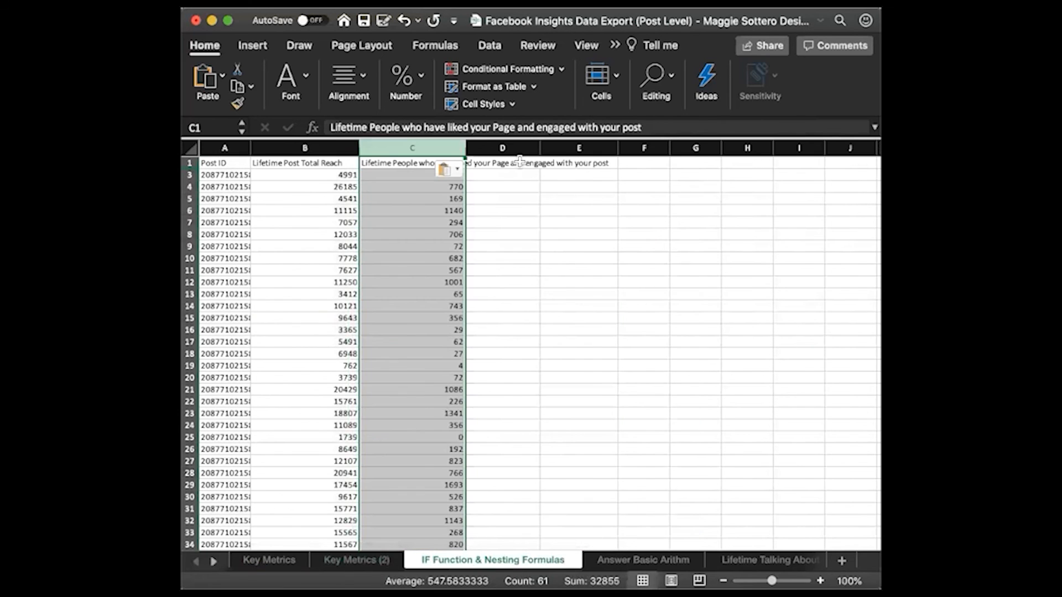
# Enter the column headers "% of conversation" in D1 and "Status" in E1
pyautogui.click(520, 163)
pyautogui.write('%')
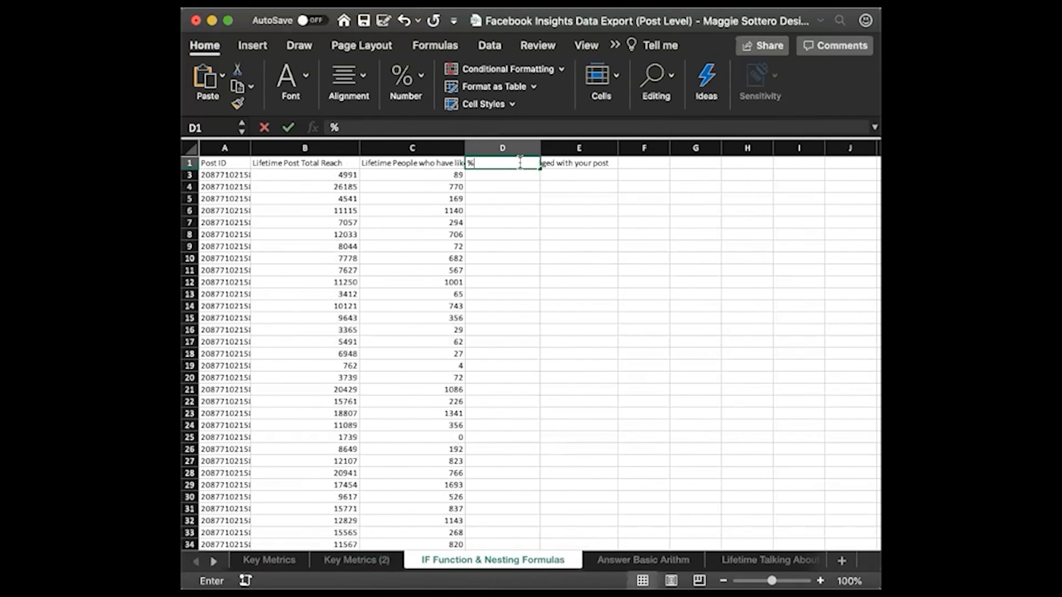
pyautogui.write(' of conversation')
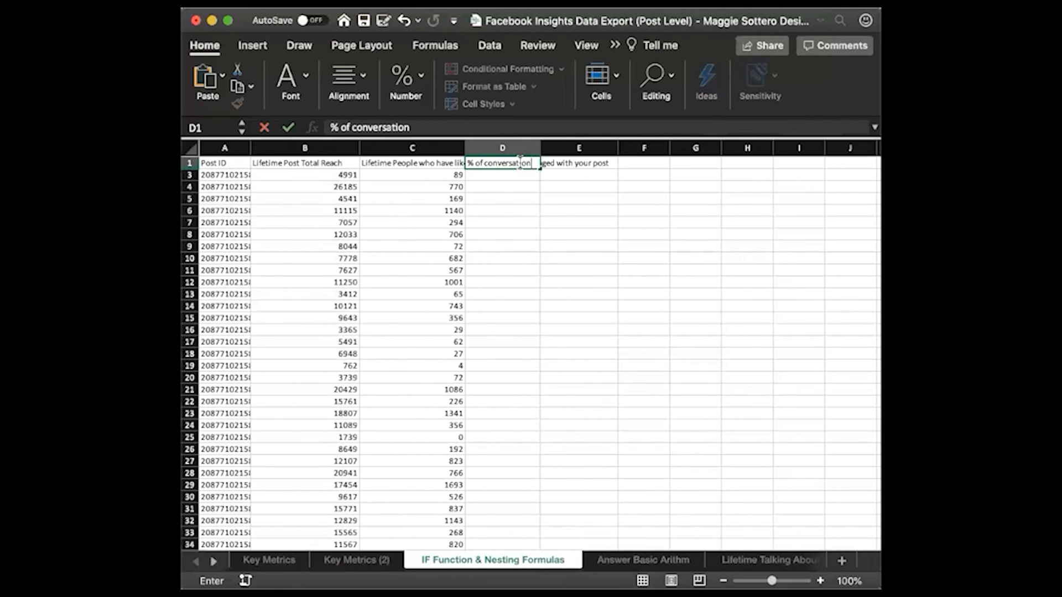
pyautogui.click(526, 208)
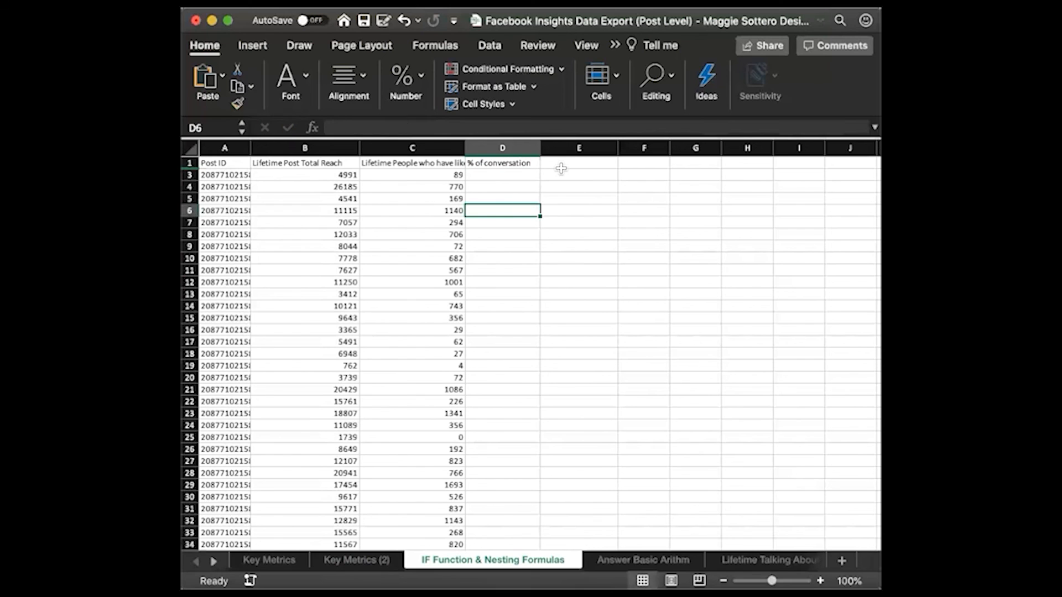
pyautogui.click(583, 165)
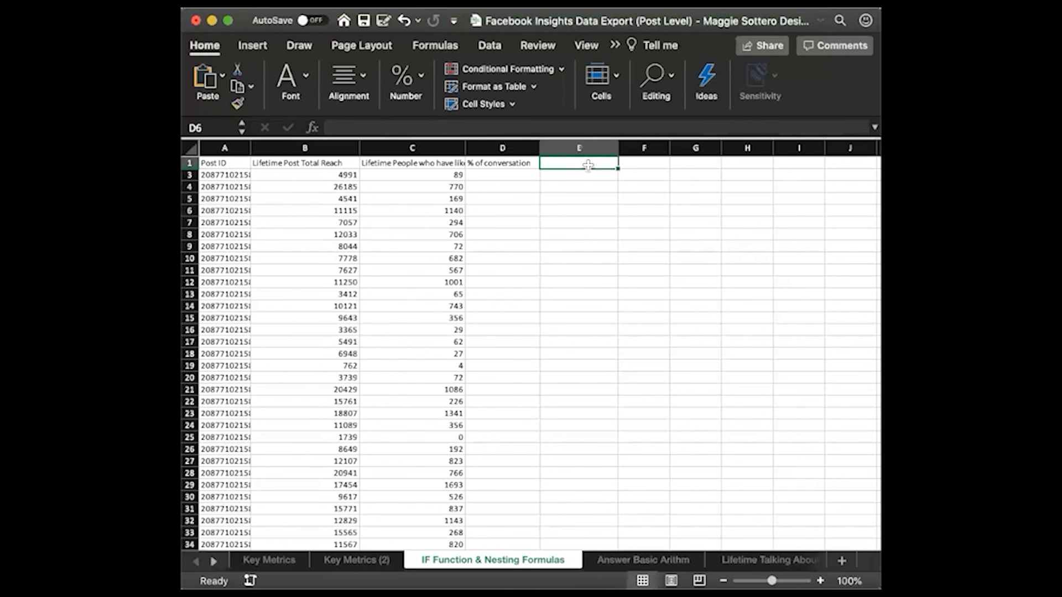
pyautogui.write('Status')
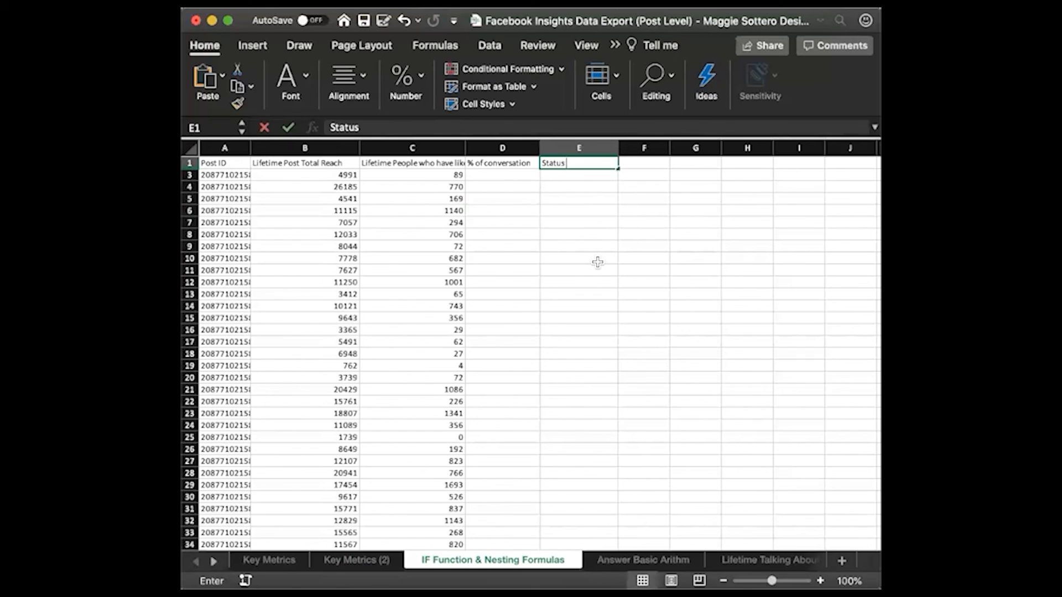
pyautogui.click(597, 262)
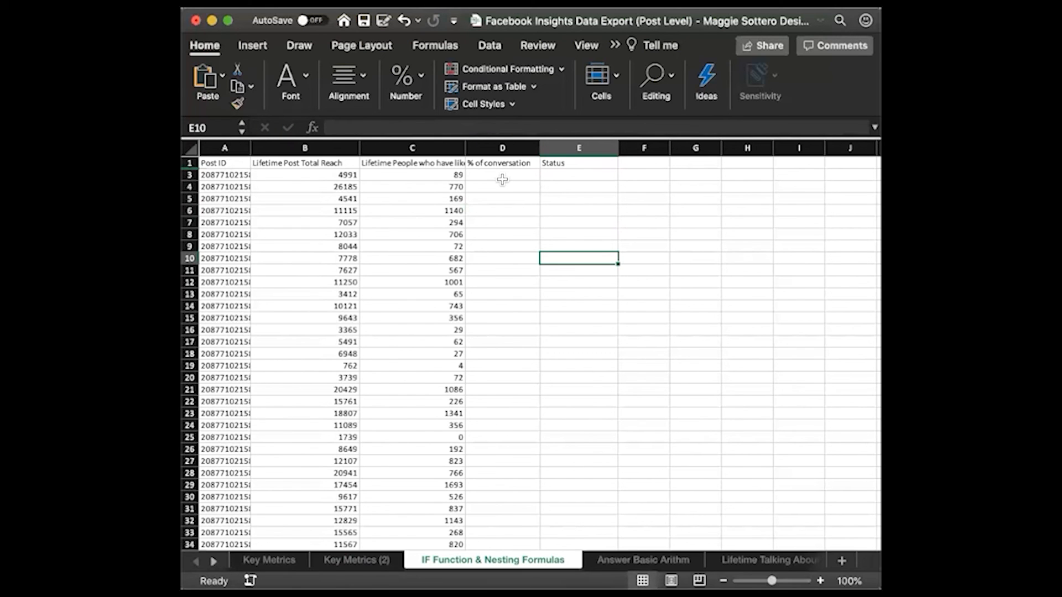
# Enter the formula =C3/B3 in D3 to divide the engaged page likers by the total reach
pyautogui.click(506, 175)
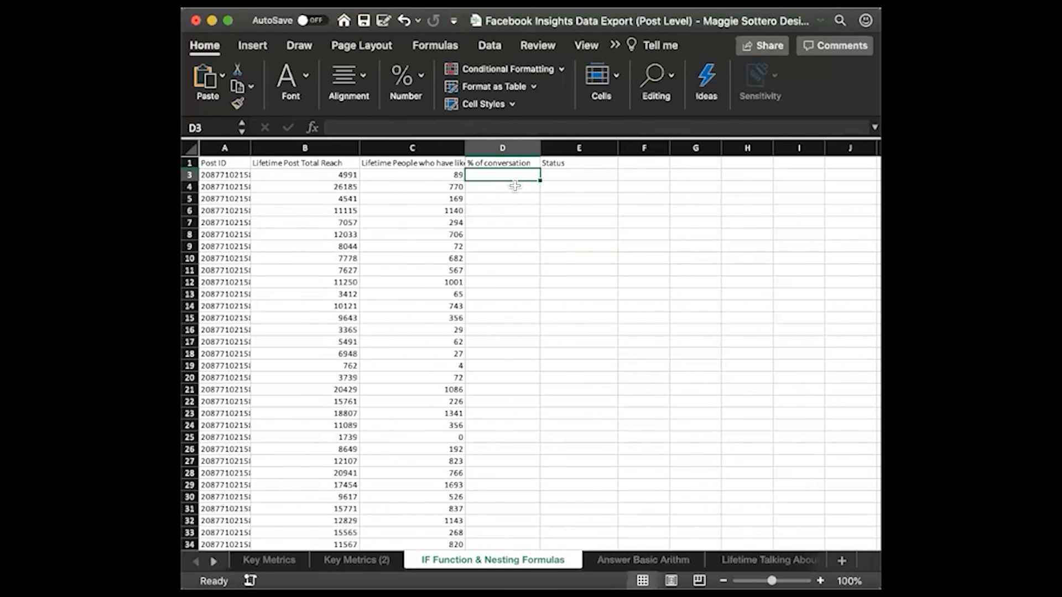
pyautogui.write('=')
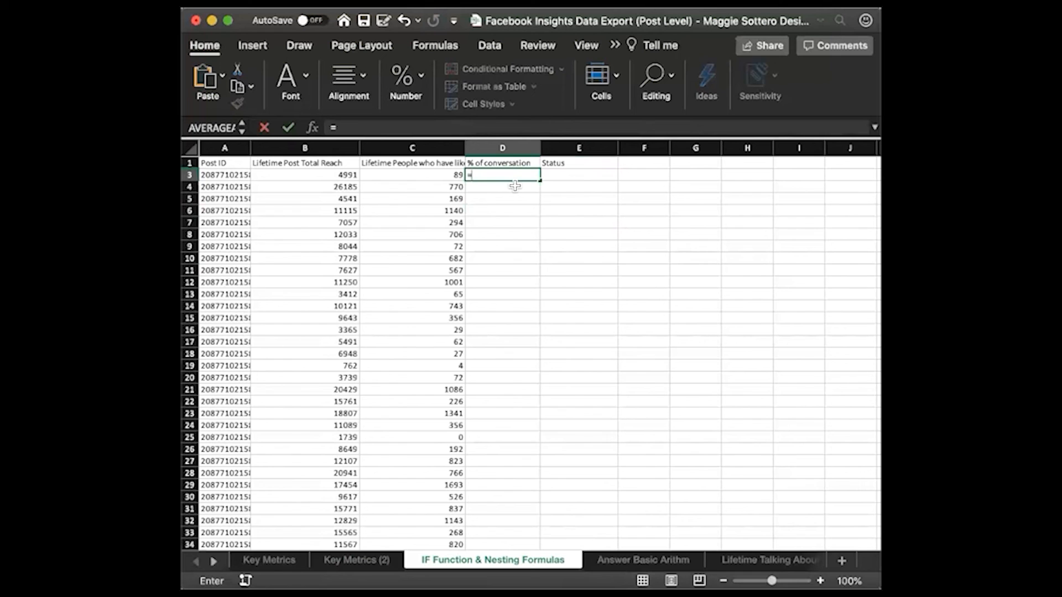
pyautogui.click(443, 174)
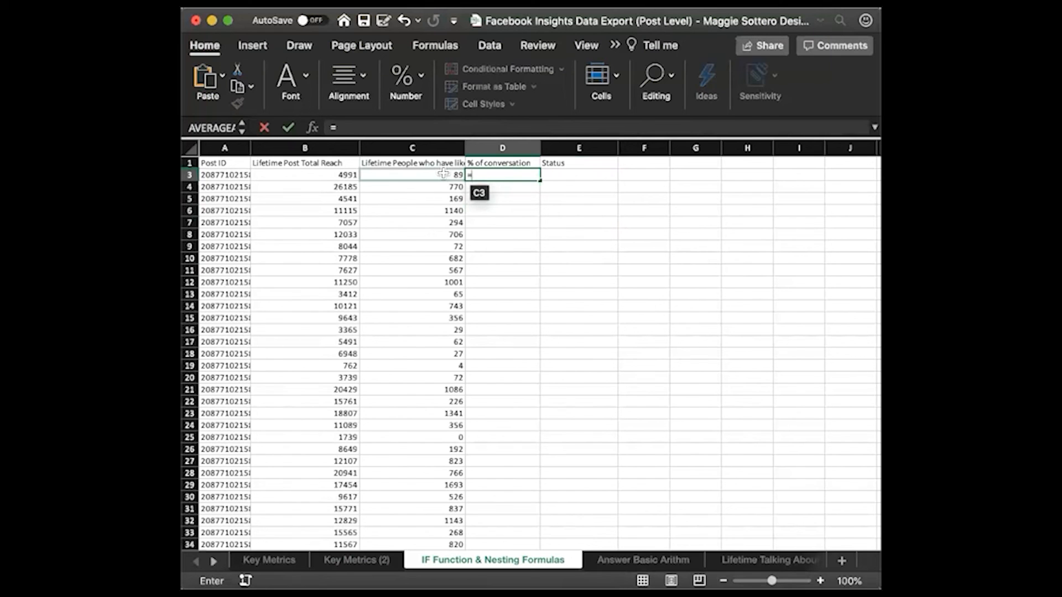
pyautogui.click(442, 174)
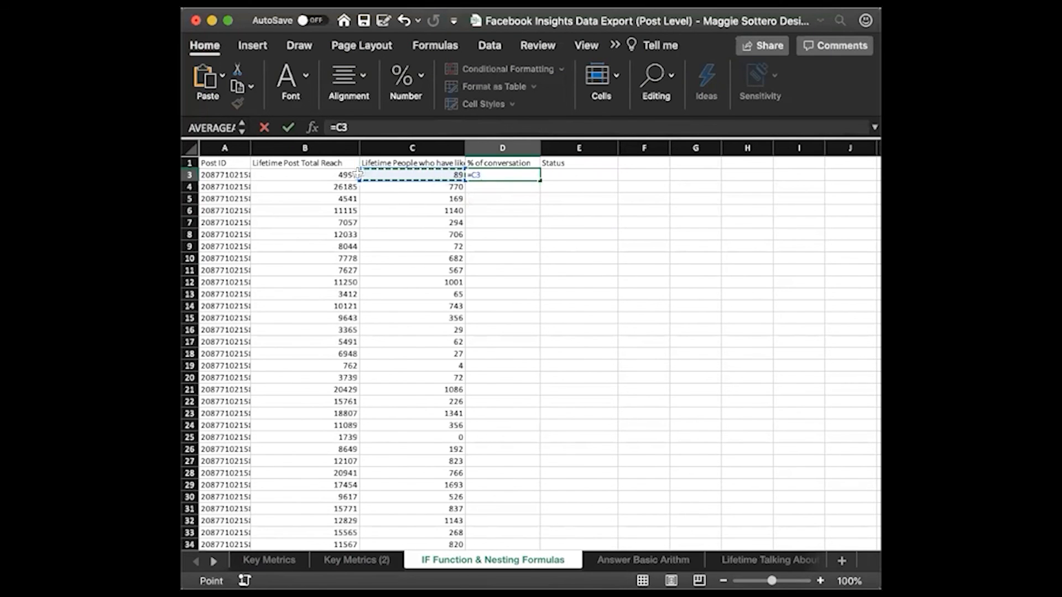
pyautogui.write('/')
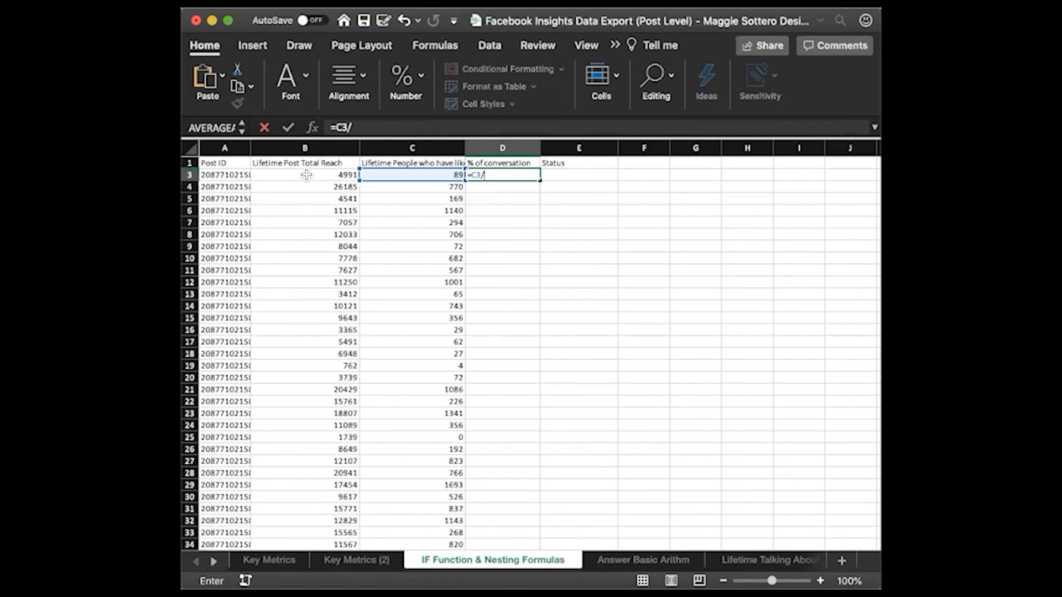
pyautogui.click(306, 175)
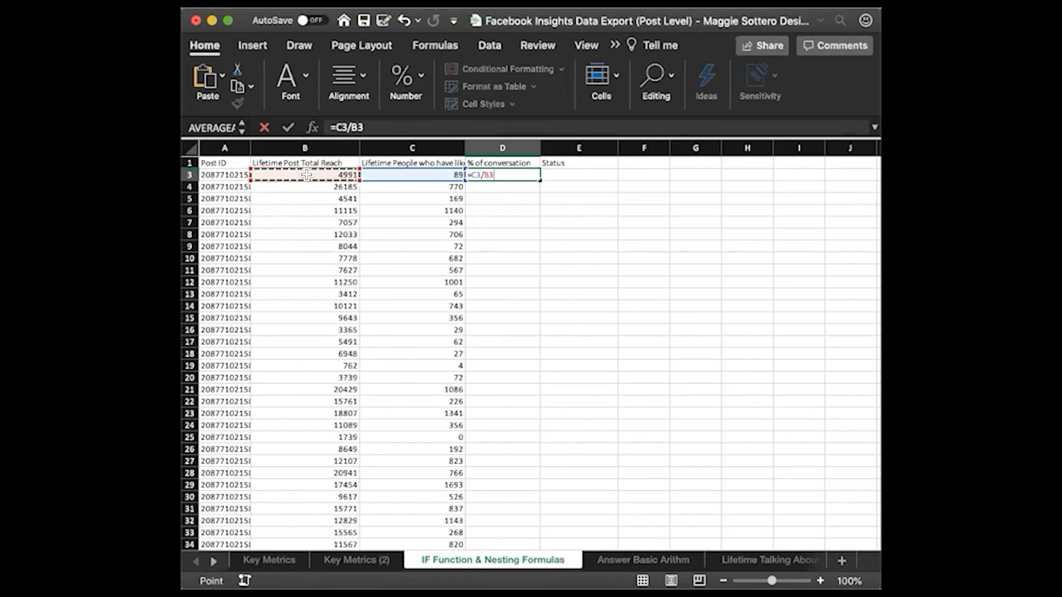
pyautogui.press('Return')
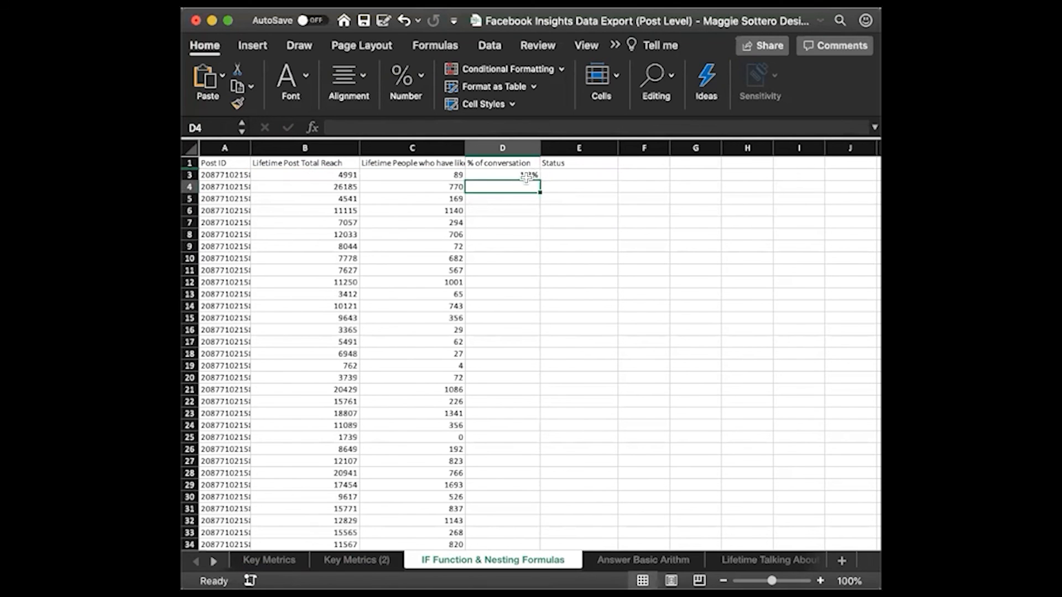
# Fill the D3 formula down the % of conversation column for all posts and check the filled rows
pyautogui.click(525, 176)
pyautogui.doubleClick(539, 180)
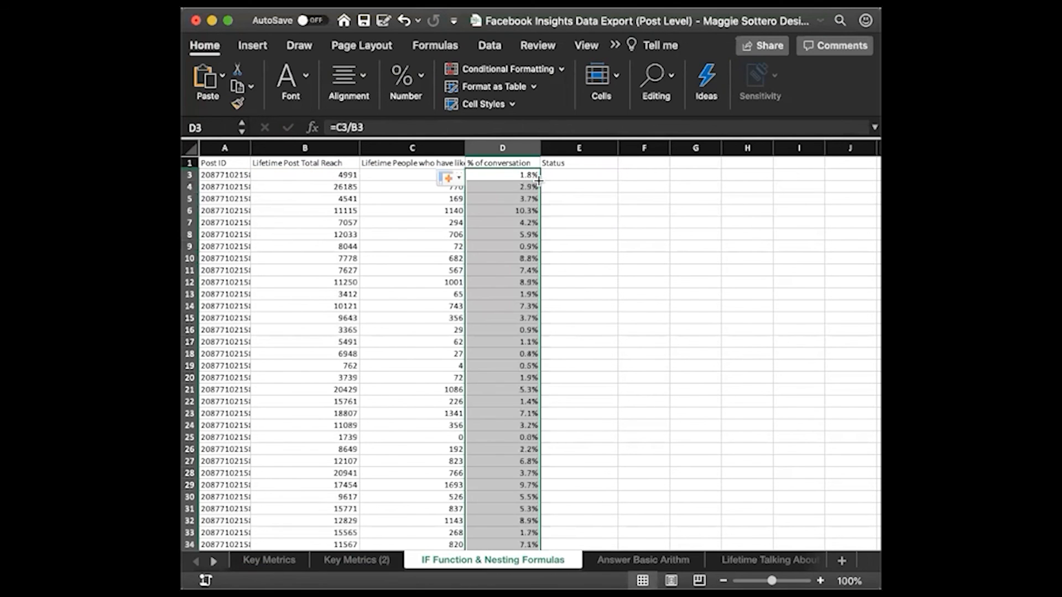
pyautogui.click(581, 255)
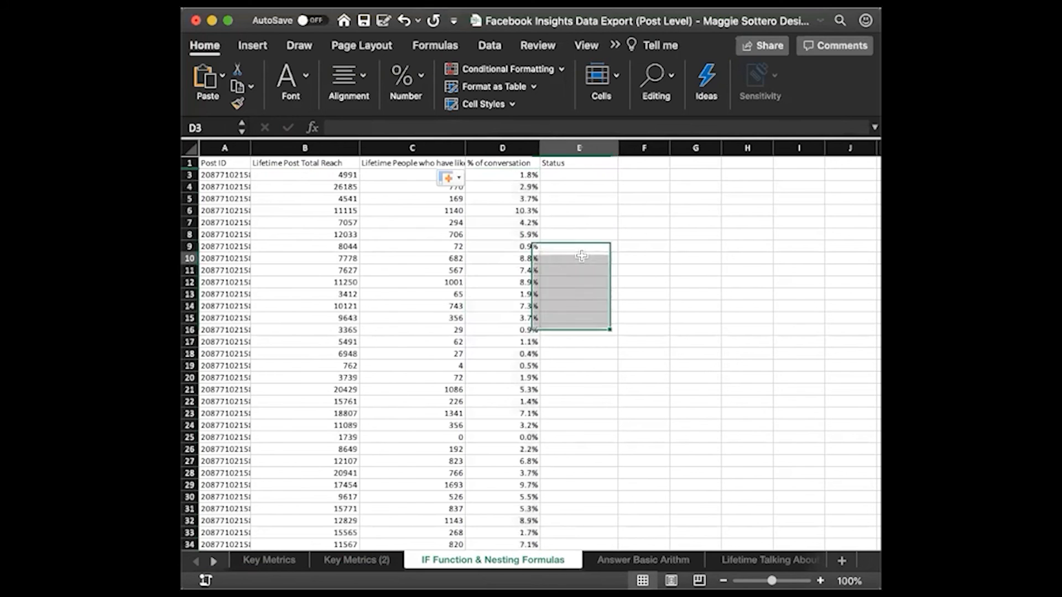
pyautogui.scroll(-5, 581, 255)
pyautogui.scroll(5, 581, 256)
# Start an IF formula in E3 under Status with the logical test D3>20%
pyautogui.click(561, 175)
pyautogui.write('=if(')
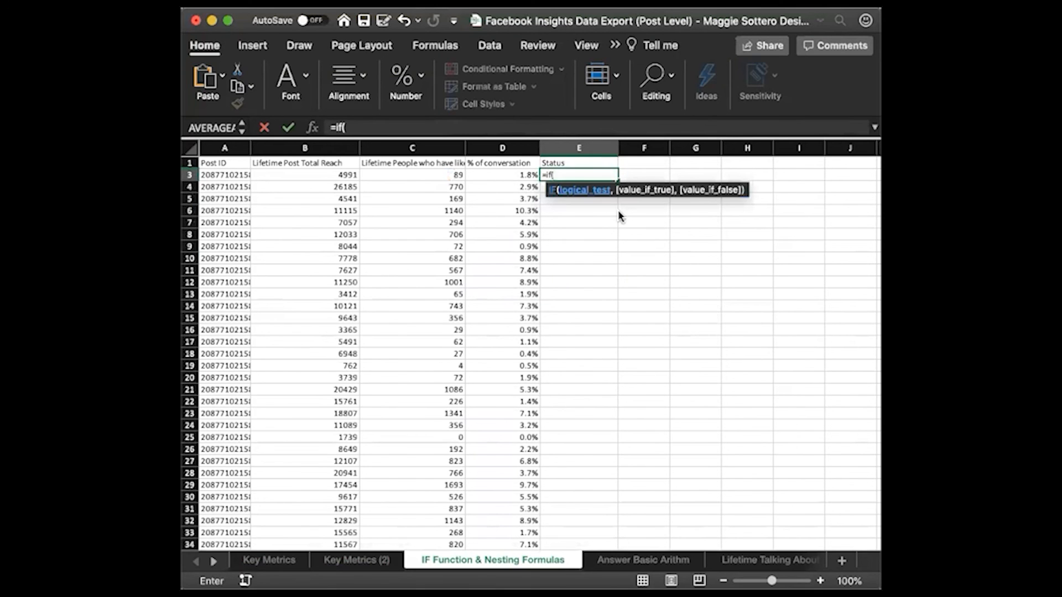
pyautogui.click(510, 174)
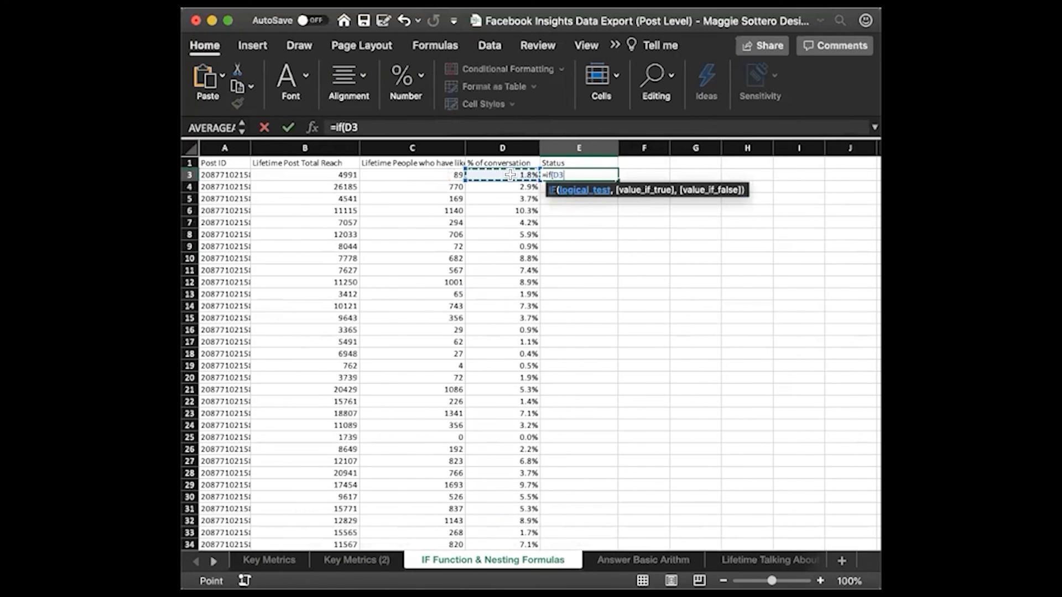
pyautogui.click(438, 121)
pyautogui.write('>20')
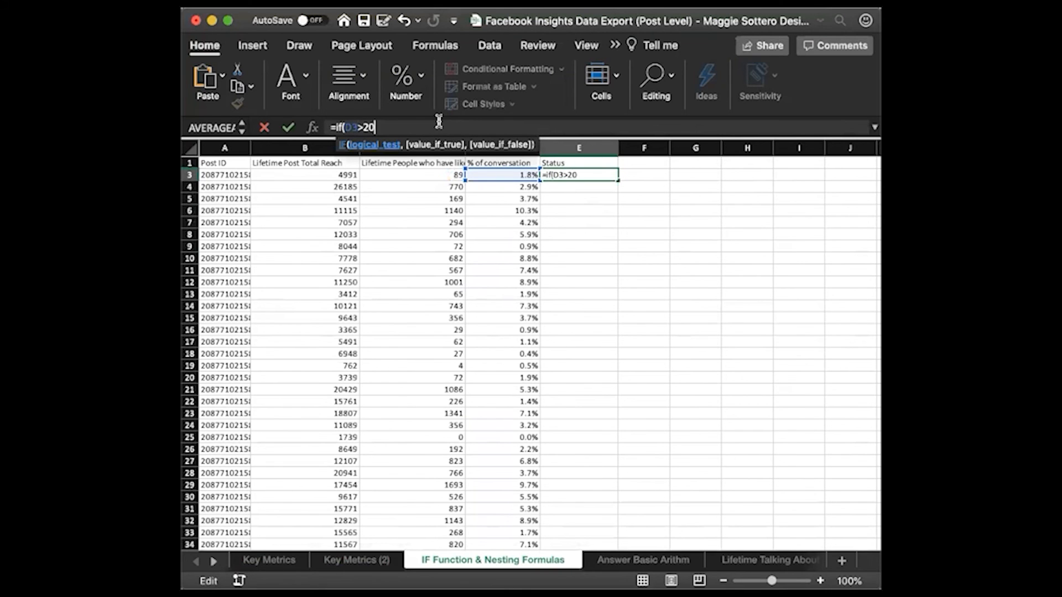
pyautogui.write('%, "Very')
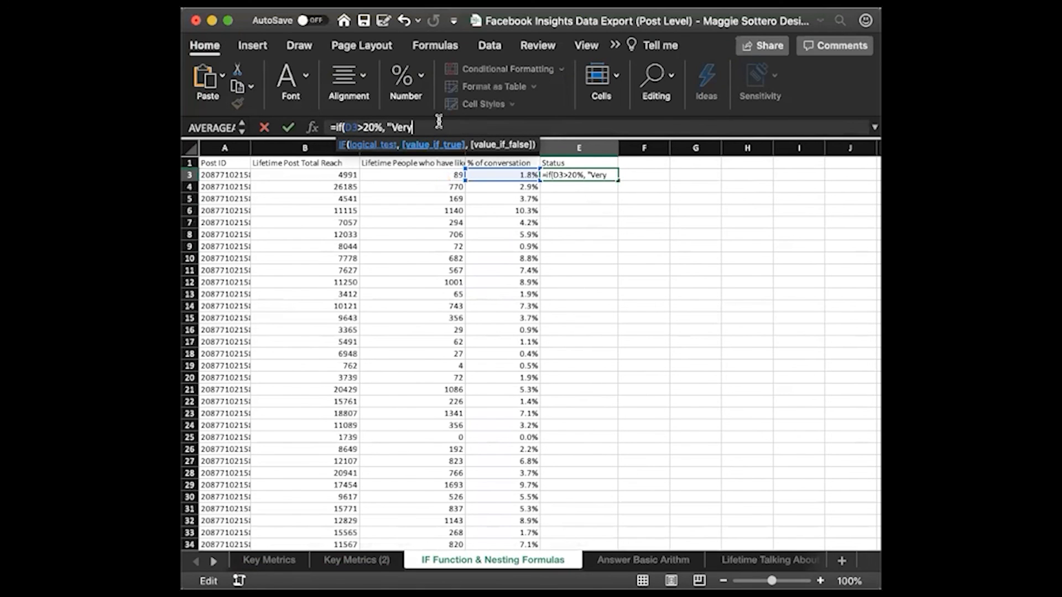
pyautogui.write(' Successful Post"')
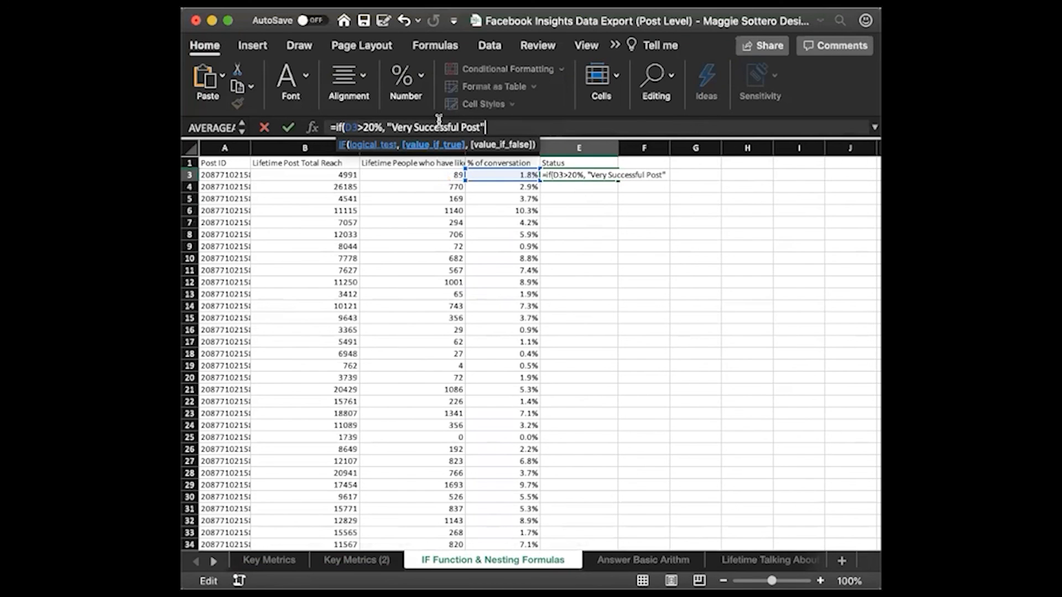
pyautogui.write(', ')
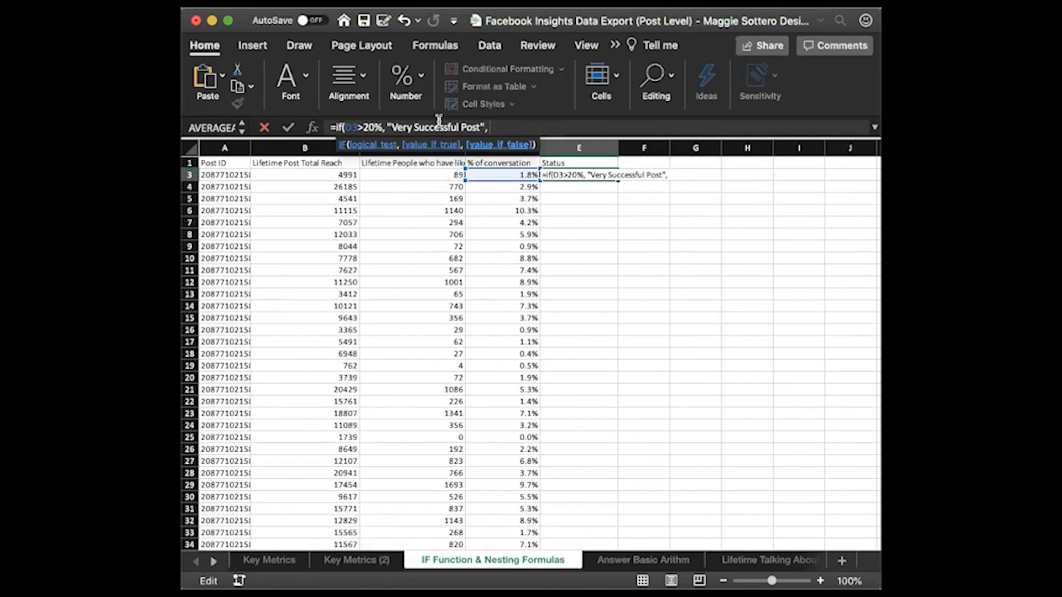
pyautogui.write('"Failed Post')
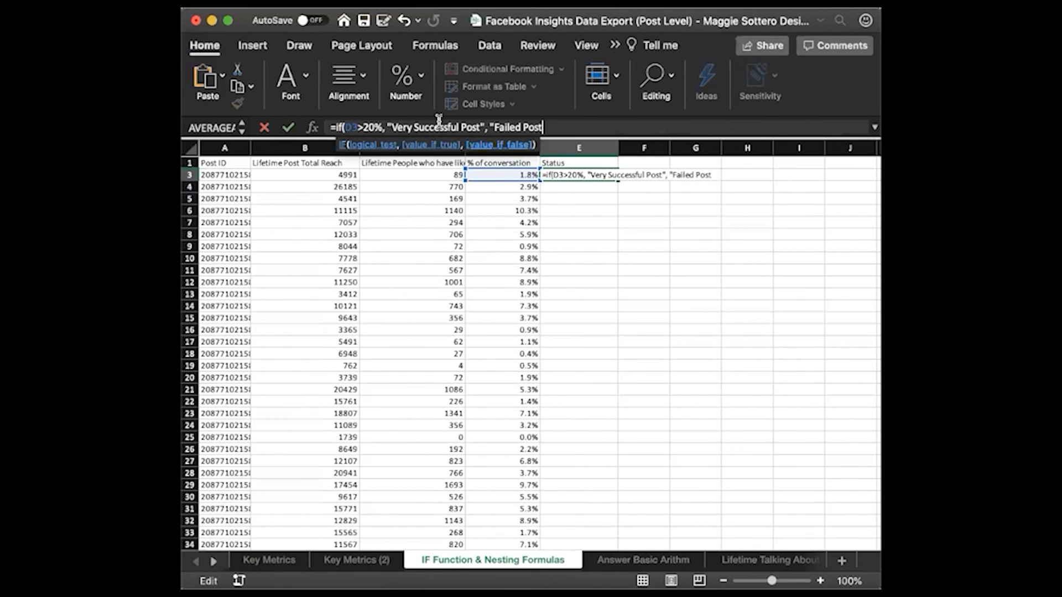
pyautogui.write('")')
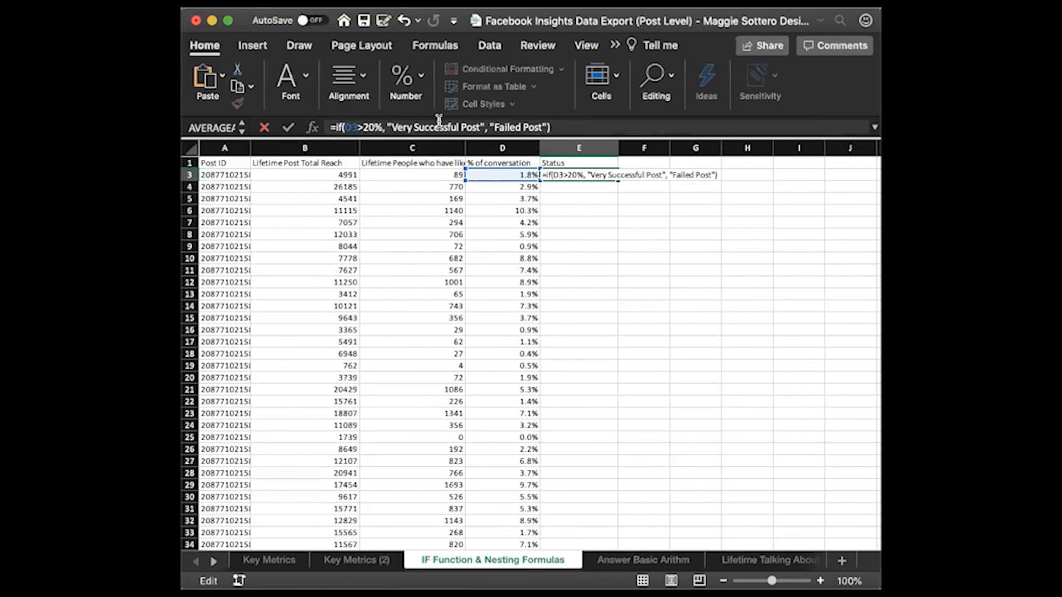
# Complete the E3 IF formula with "Very Successful Post" as the true value and "Failed Post" as the false value
pyautogui.press('Return')
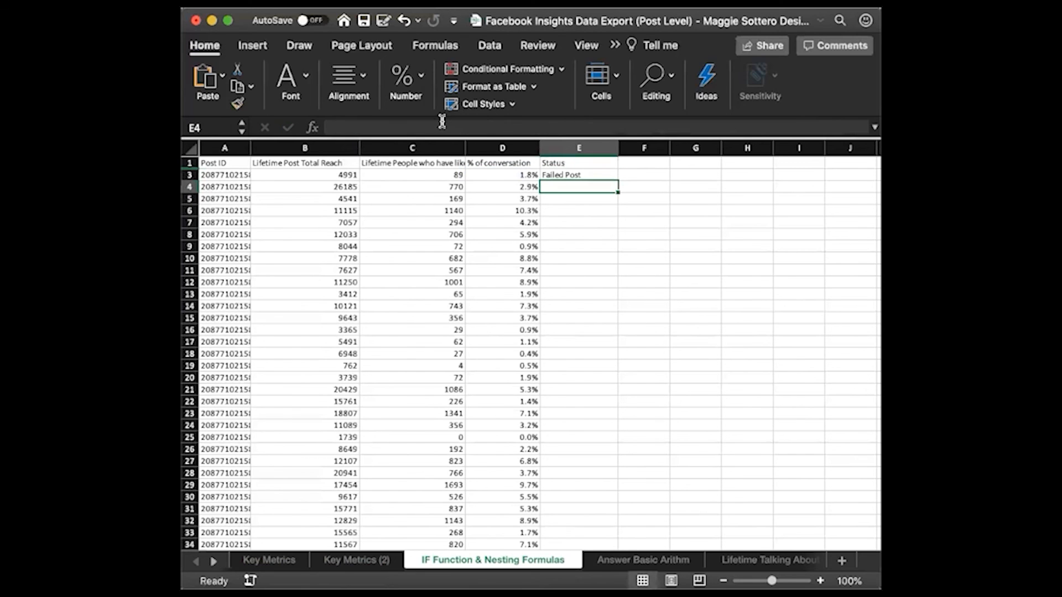
# Fill the E3 formula down the Status column for all posts and check the labels on several rows
pyautogui.click(601, 174)
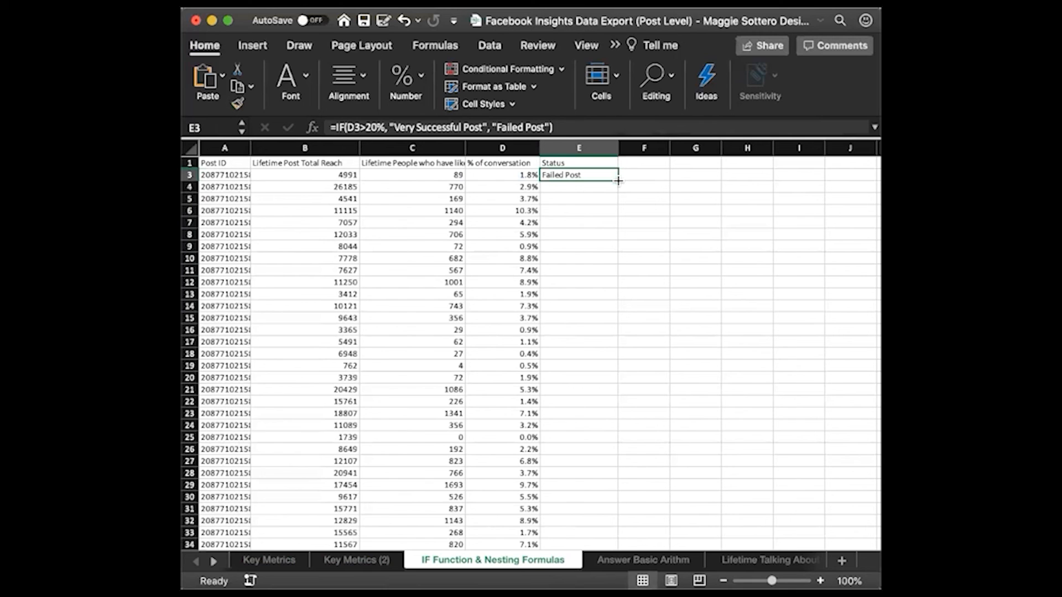
pyautogui.doubleClick(619, 181)
pyautogui.click(644, 222)
pyautogui.scroll(-5, 565, 440)
pyautogui.scroll(-5, 565, 439)
pyautogui.click(575, 287)
pyautogui.scroll(-2, 575, 294)
pyautogui.click(575, 257)
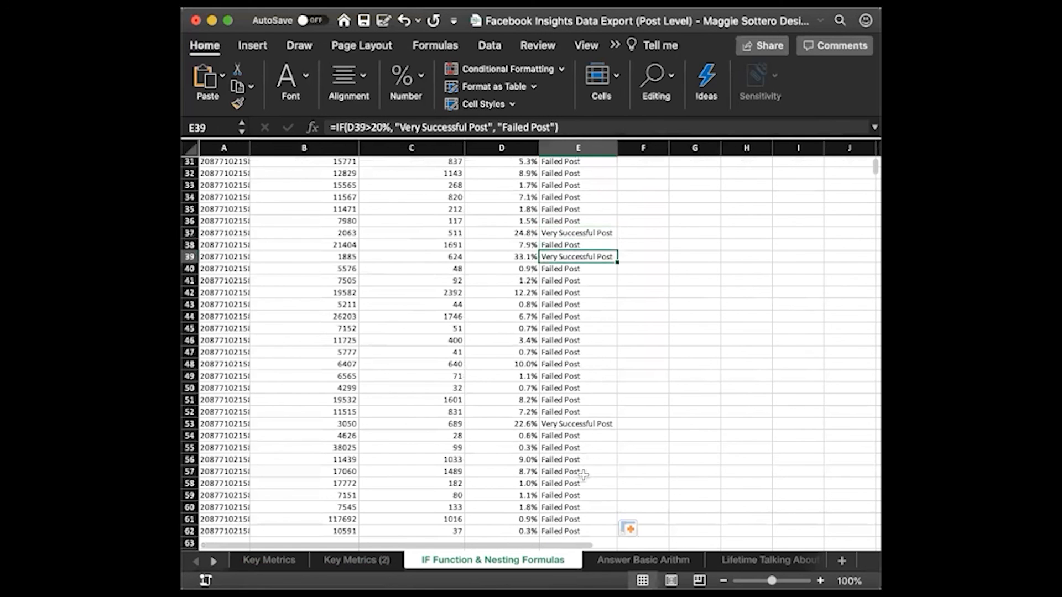
pyautogui.click(578, 423)
pyautogui.scroll(10, 595, 380)
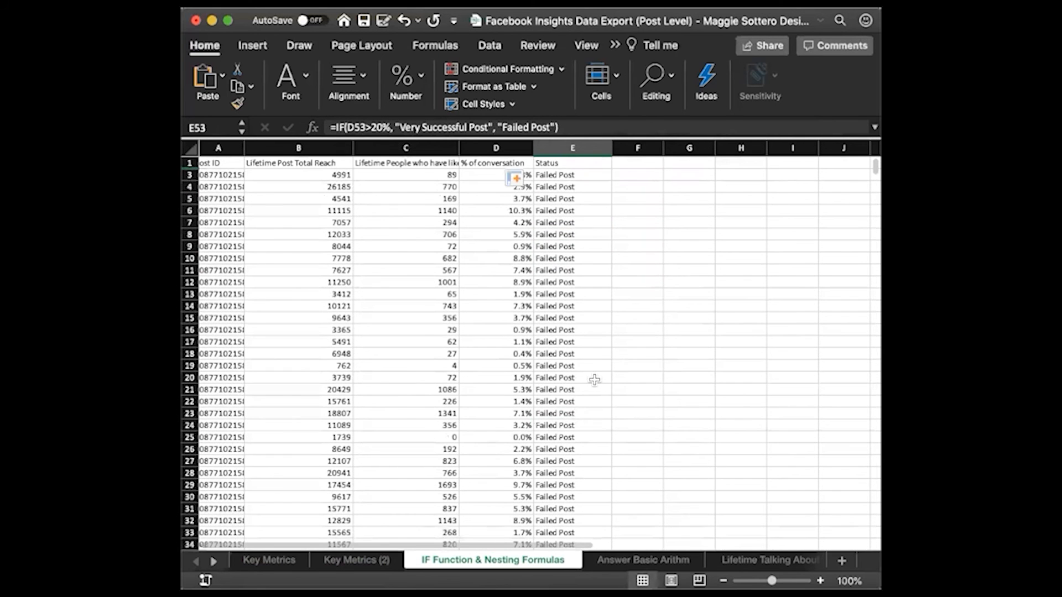
pyautogui.hscroll(-1, 594, 379)
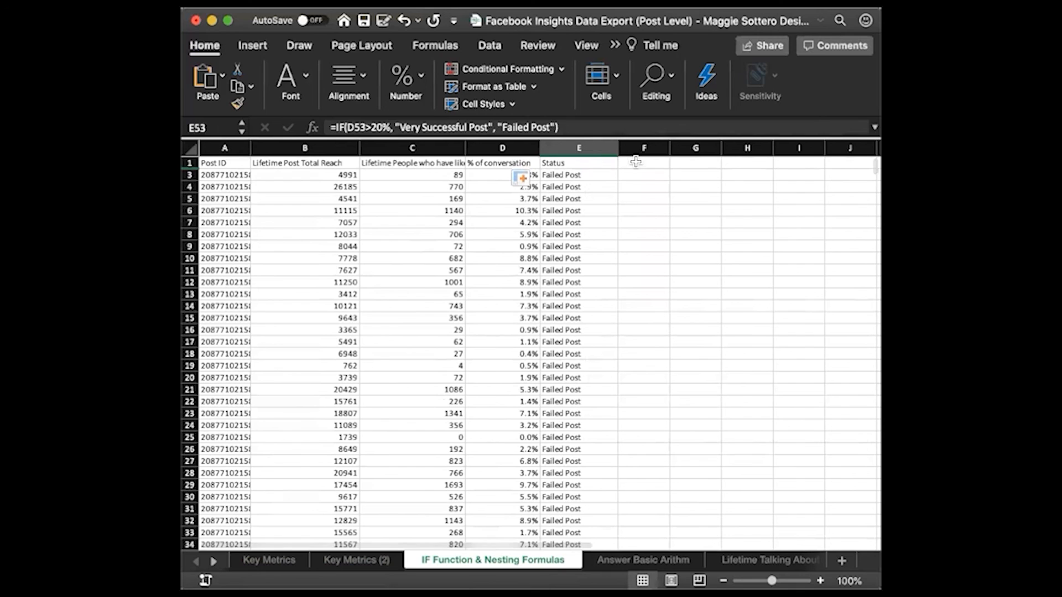
# Enter the column header "Status 2" in F1 beside the Status header
pyautogui.click(580, 164)
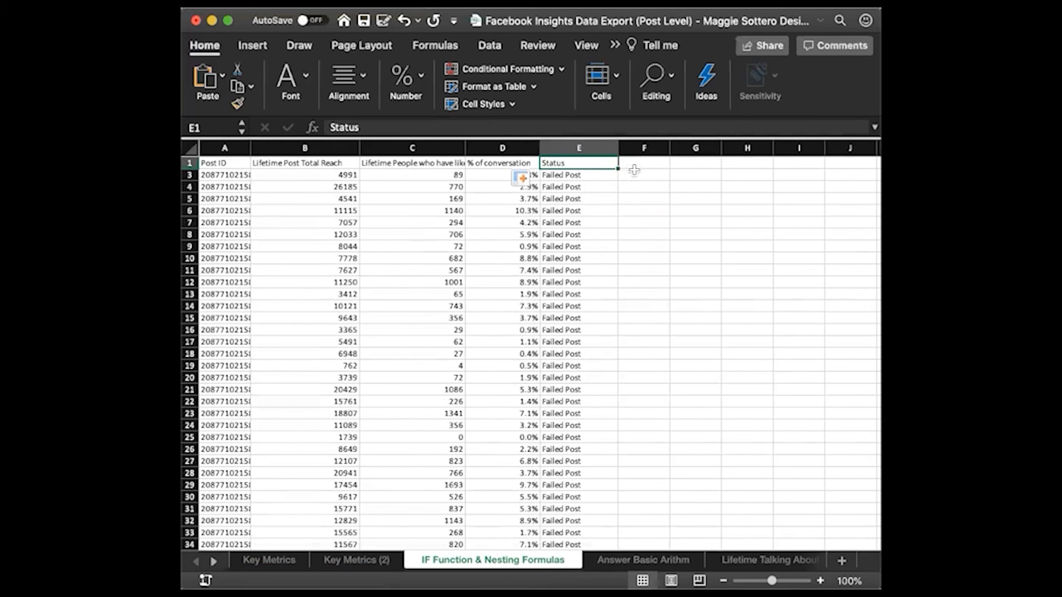
pyautogui.click(636, 171)
pyautogui.click(648, 161)
pyautogui.click(603, 161)
pyautogui.click(647, 162)
pyautogui.click(608, 163)
pyautogui.click(647, 173)
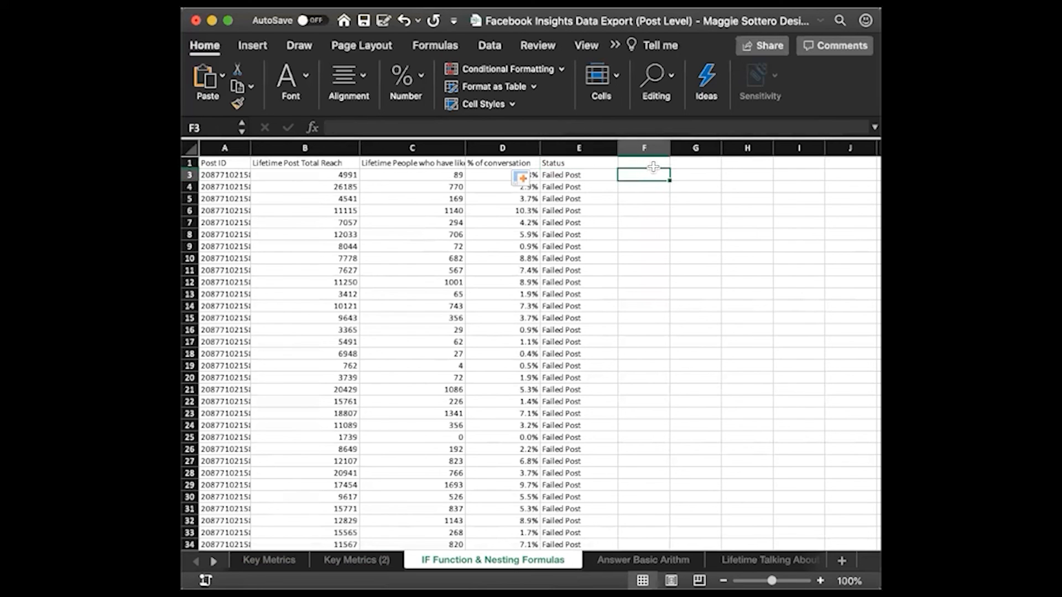
pyautogui.click(652, 165)
pyautogui.write('Sta')
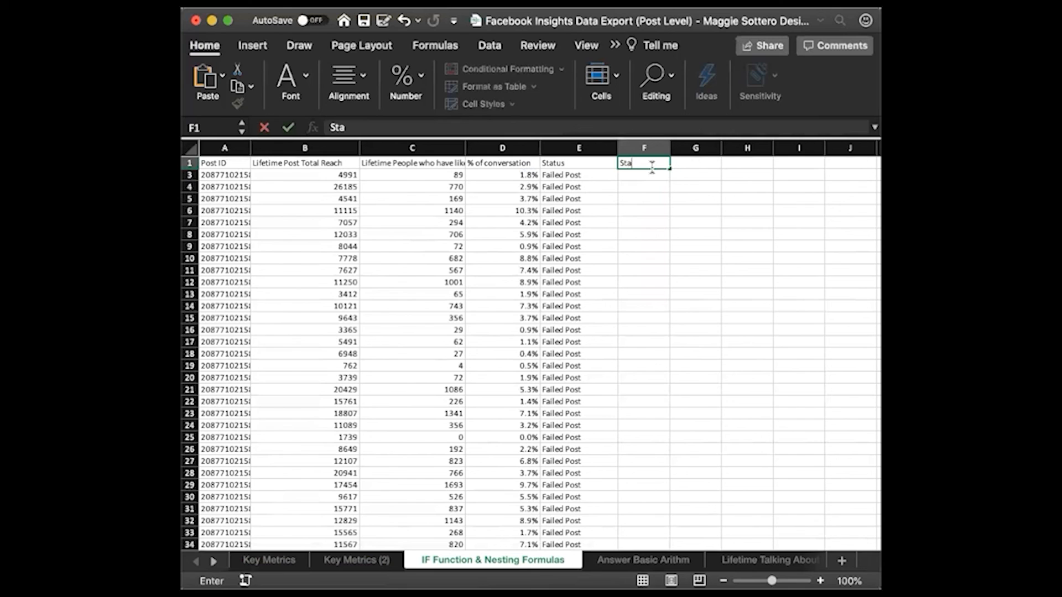
pyautogui.write('tus 2')
pyautogui.press('Return')
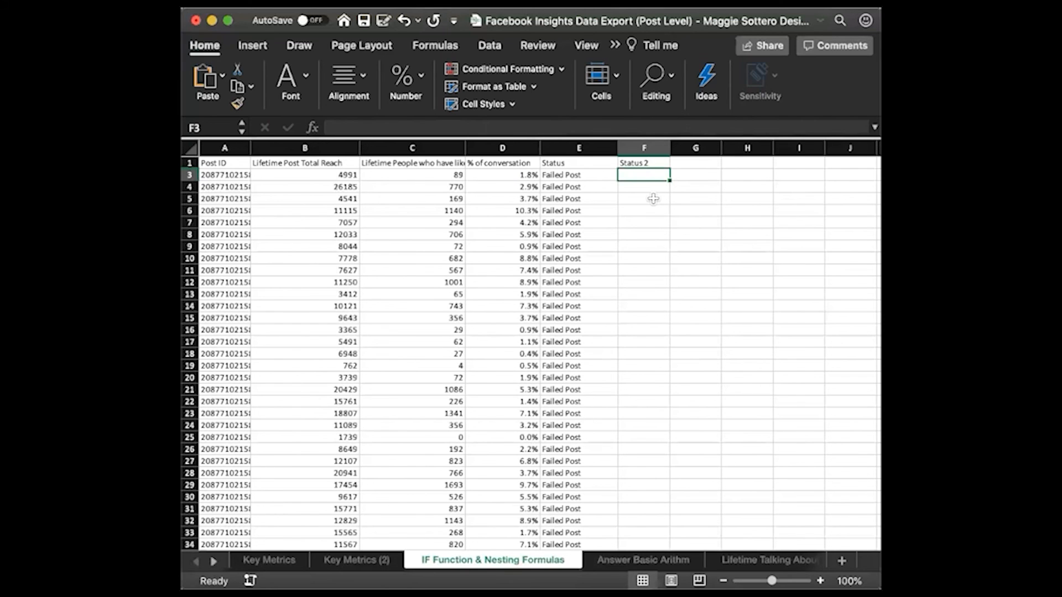
# Start an IF formula in F3 with the logical test D3>20% and "Very Successful Post" as the true value
pyautogui.write('=if(')
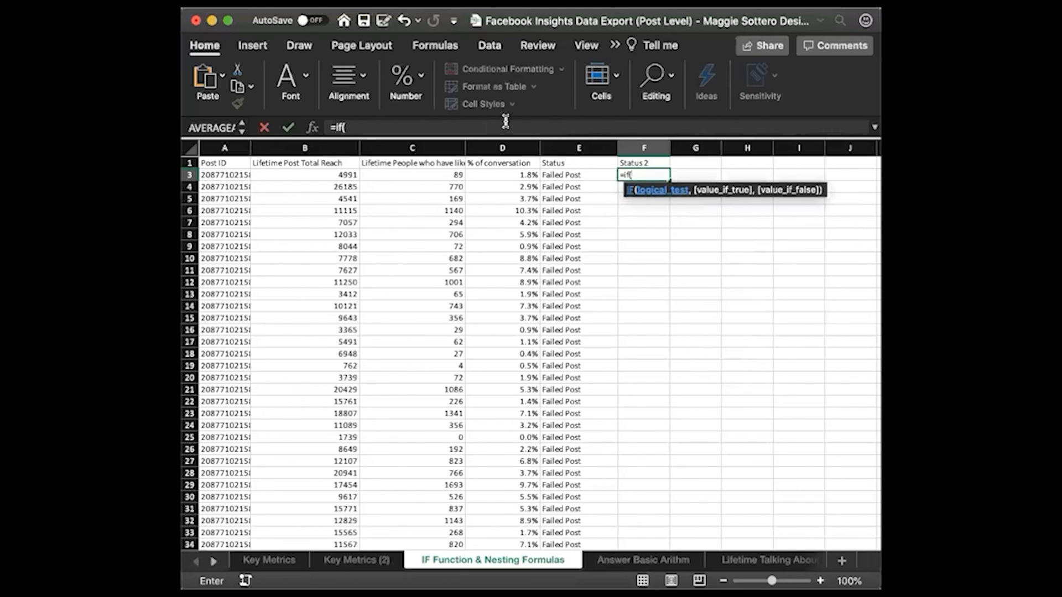
pyautogui.click(518, 175)
pyautogui.write('>')
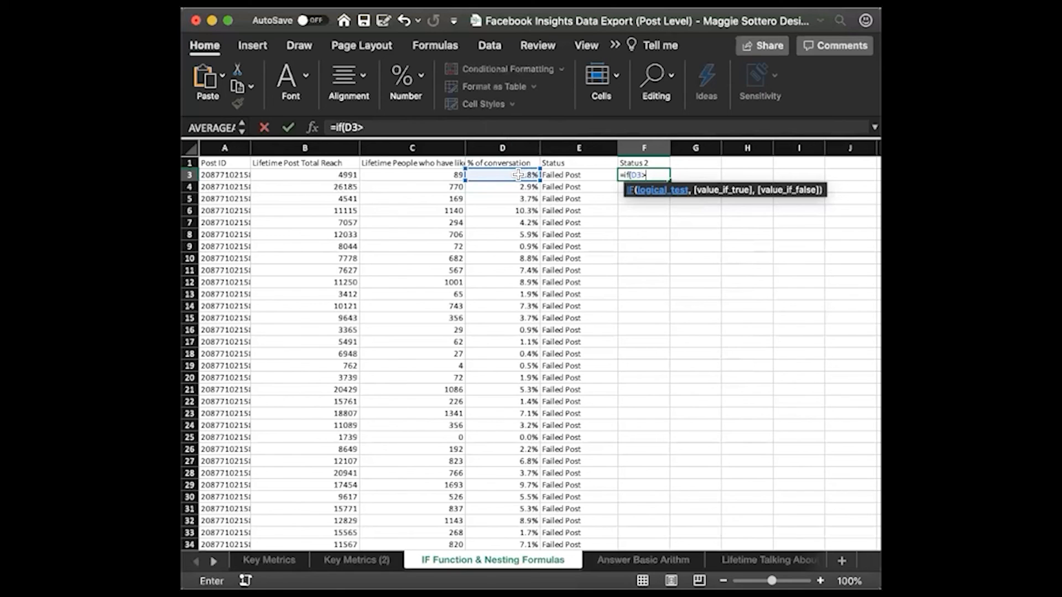
pyautogui.write('20%,')
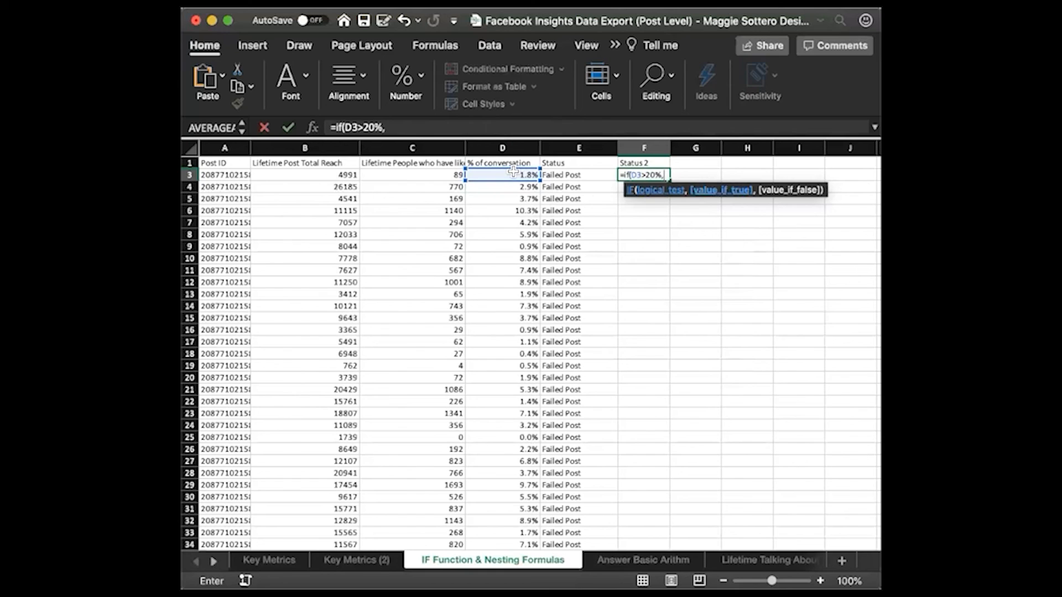
pyautogui.write('"Very Succ')
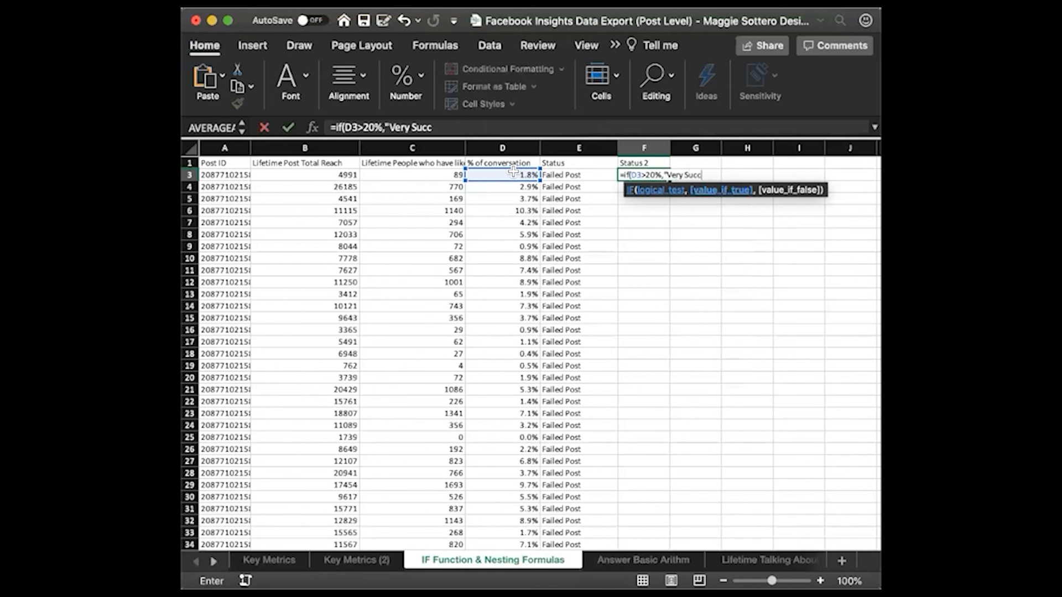
pyautogui.write('essful Post",')
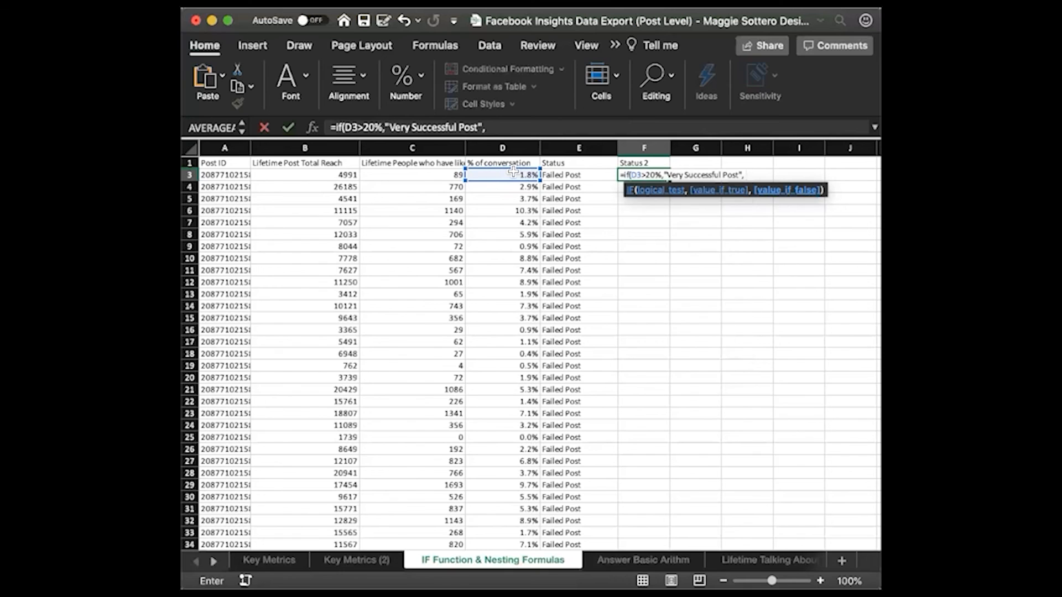
pyautogui.write(' IF')
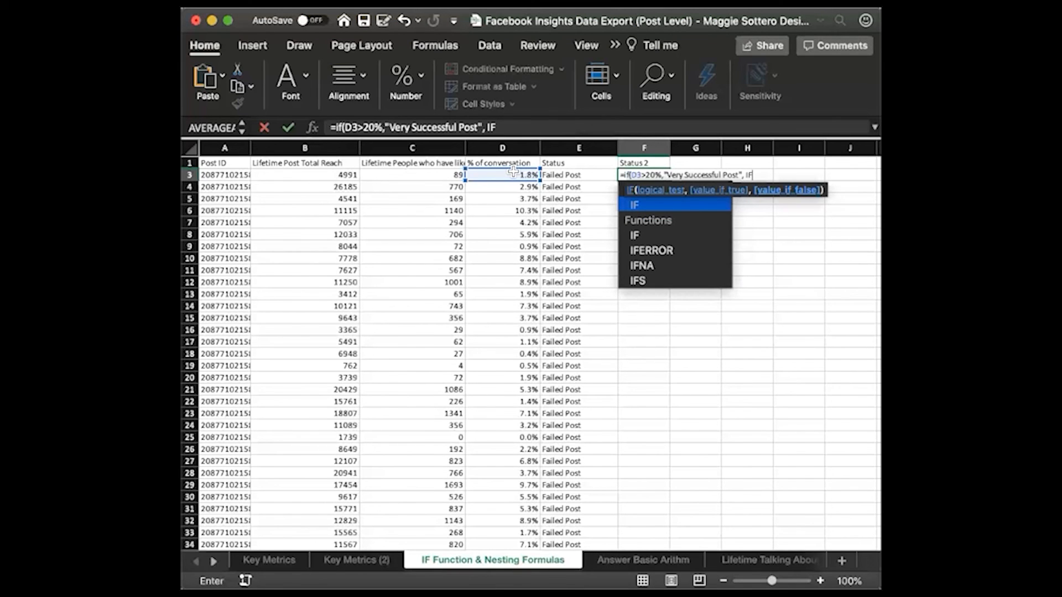
pyautogui.write('(')
# Nest a second IF as the false value in F3, testing D3>10% and returning "Successful Post" when true
pyautogui.click(501, 173)
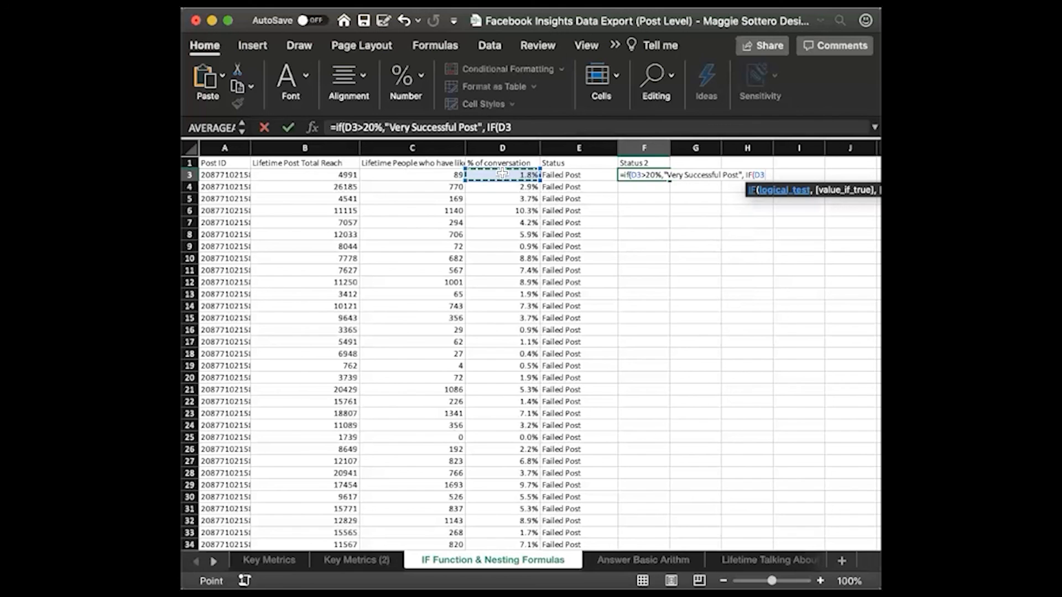
pyautogui.write('>10%')
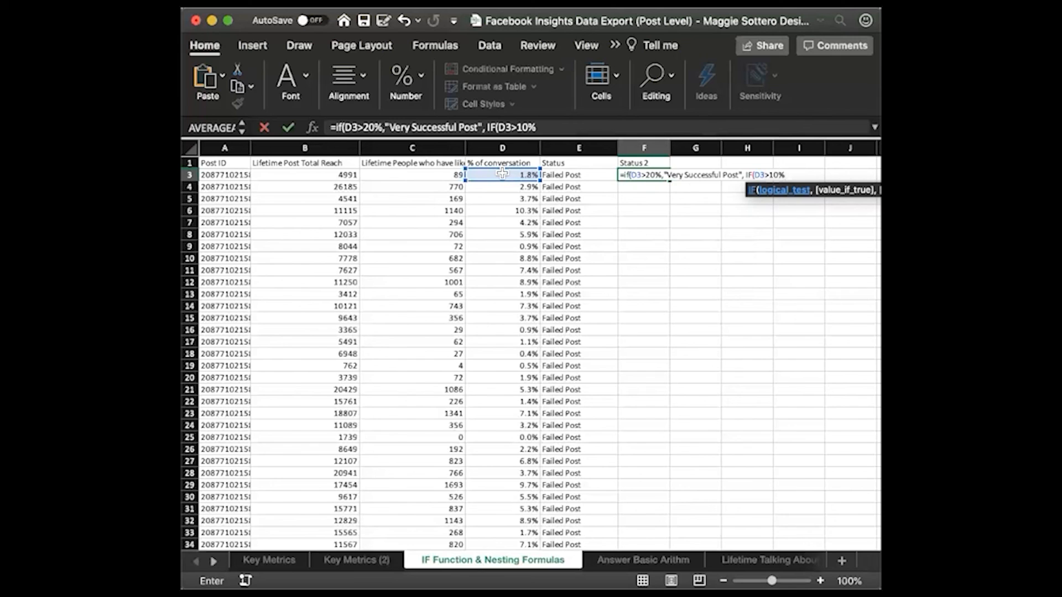
pyautogui.write(', ')
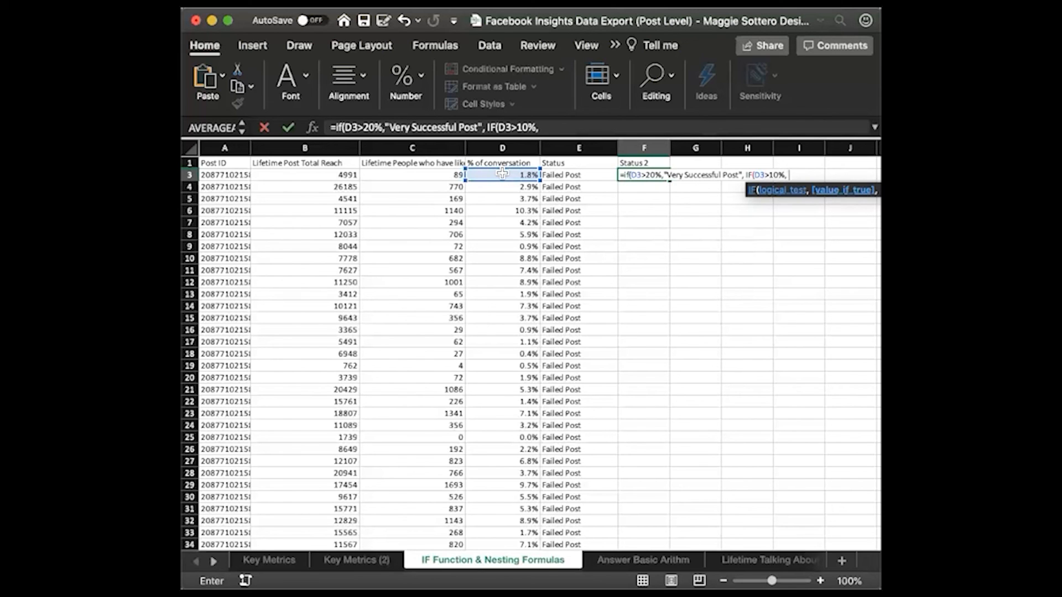
pyautogui.write('"Successful Post"')
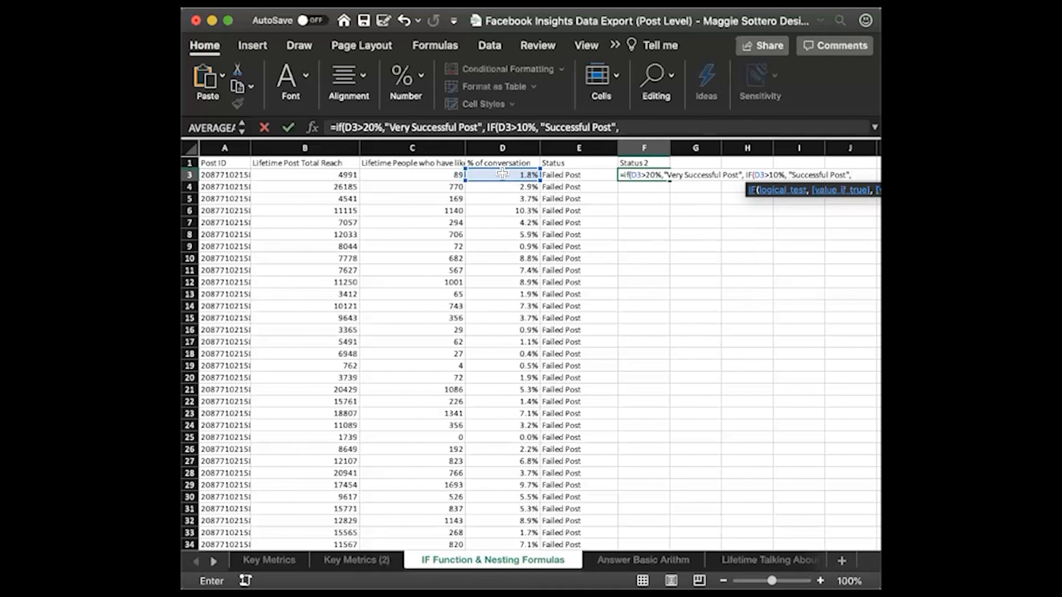
# Finish the nested formula in F3 with "Failed Post" as the inner false value and close both IF functions
pyautogui.write(',"Failed')
pyautogui.write(' post')
pyautogui.press('BackSpace')
pyautogui.press('BackSpace')
pyautogui.press('BackSpace')
pyautogui.press('BackSpace')
pyautogui.press('BackSpace')
pyautogui.write('Post')
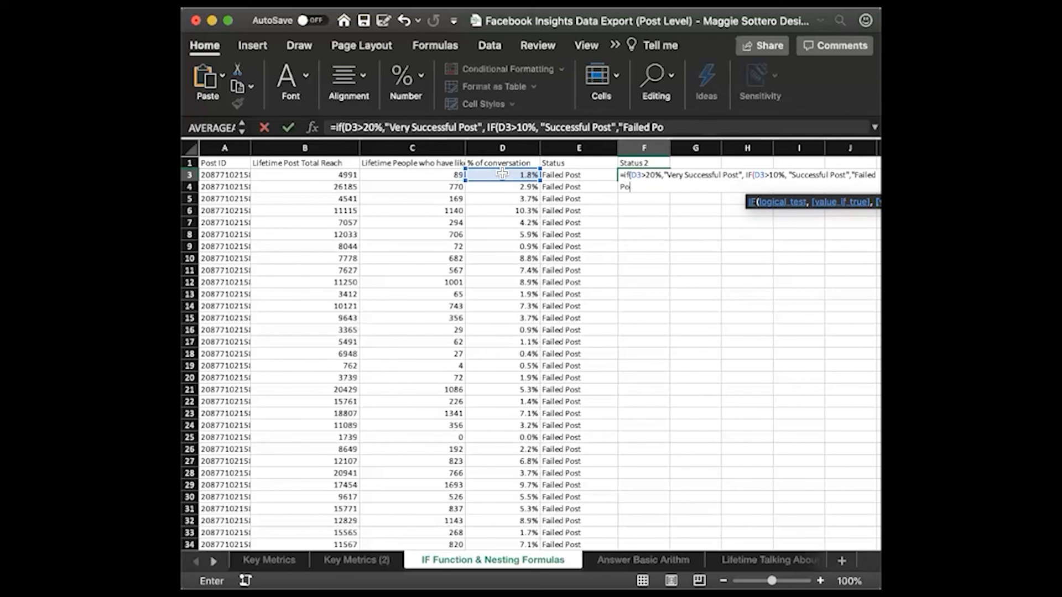
pyautogui.write('"))')
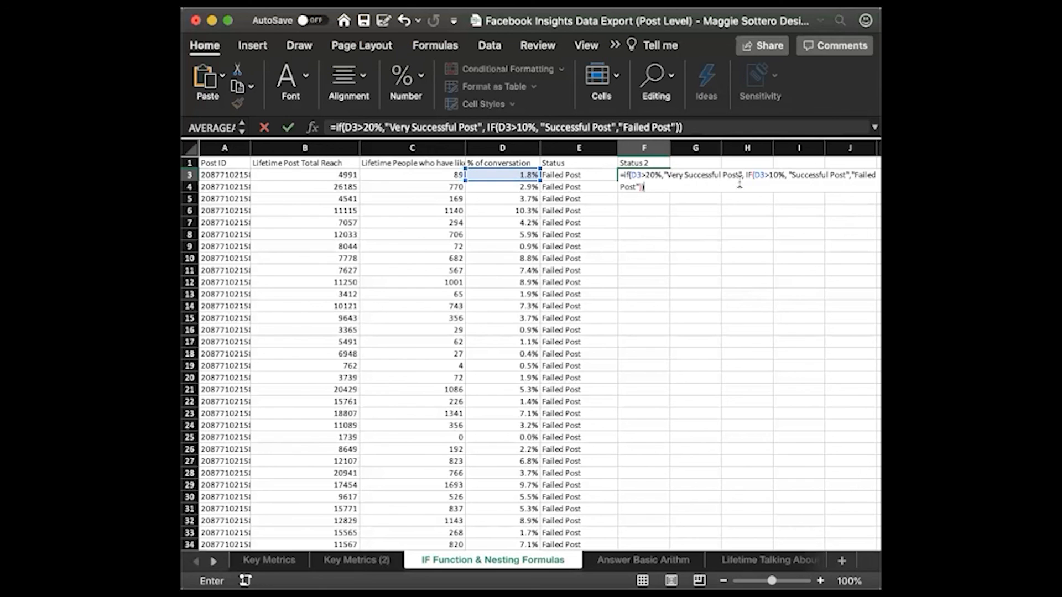
pyautogui.press('Return')
# Fill the nested F3 formula down the Status 2 column for all posts and check the resulting labels
pyautogui.click(665, 176)
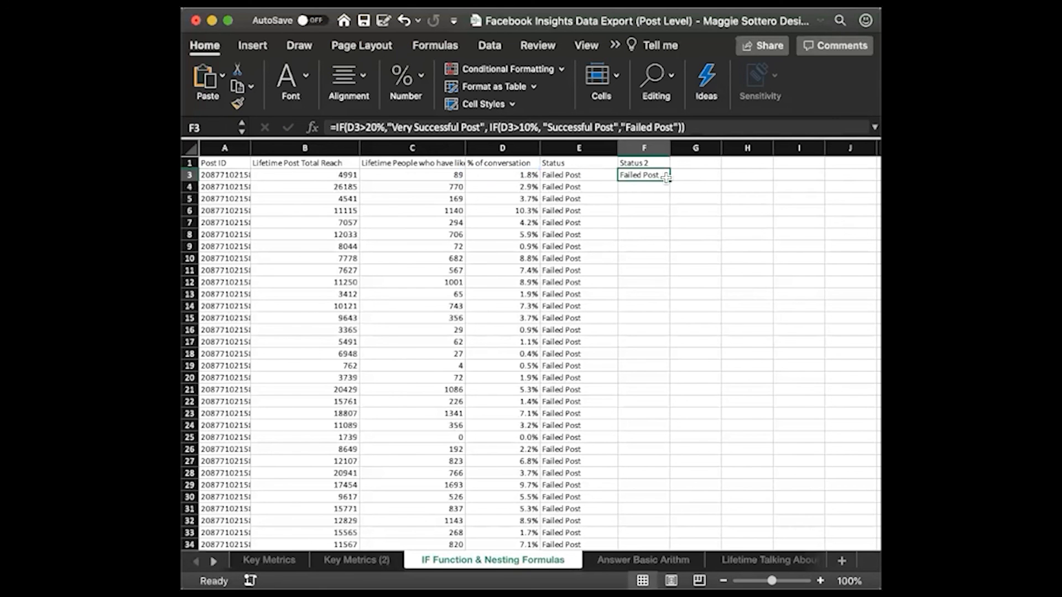
pyautogui.doubleClick(665, 175)
pyautogui.scroll(-2, 675, 301)
pyautogui.scroll(-4, 669, 332)
pyautogui.click(652, 354)
pyautogui.scroll(-1, 652, 358)
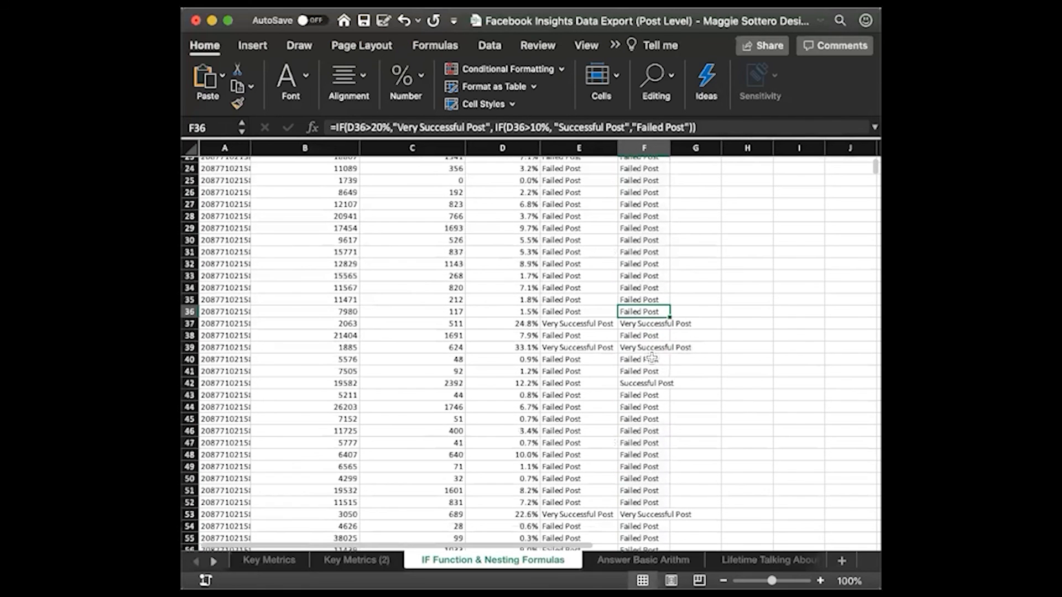
pyautogui.click(647, 383)
# Widen column F so that the Status 2 labels fit inside it
pyautogui.scroll(-4, 647, 383)
pyautogui.moveTo(671, 149); pyautogui.dragTo(697, 150)
pyautogui.scroll(10, 697, 232)
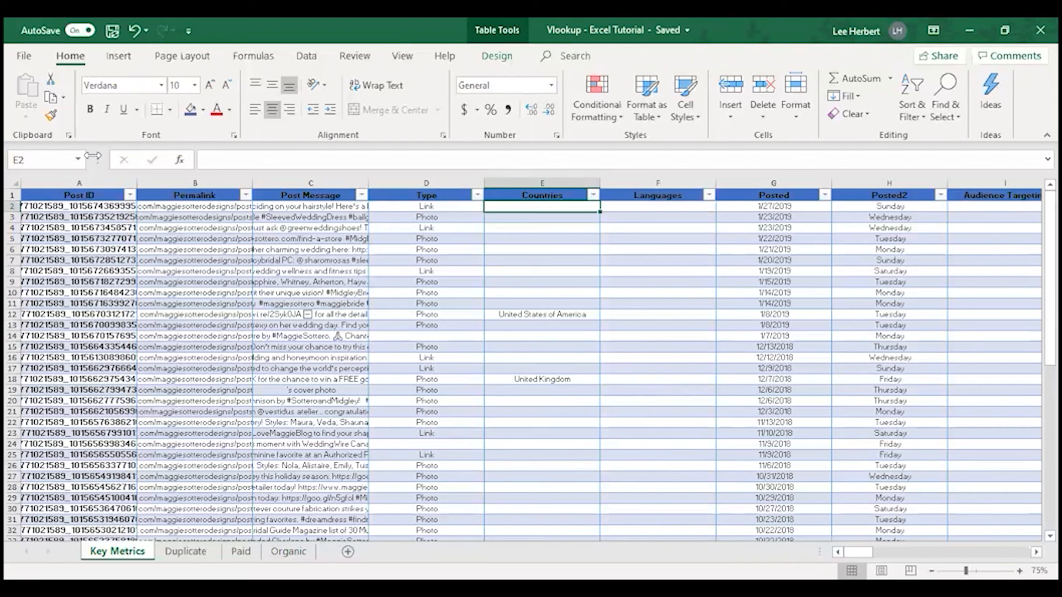
# Create a copy of the Key Metrics sheet in the Vlookup - Excel Tutorial workbook, placed before the Duplicate sheet
pyautogui.rightClick(114, 551)
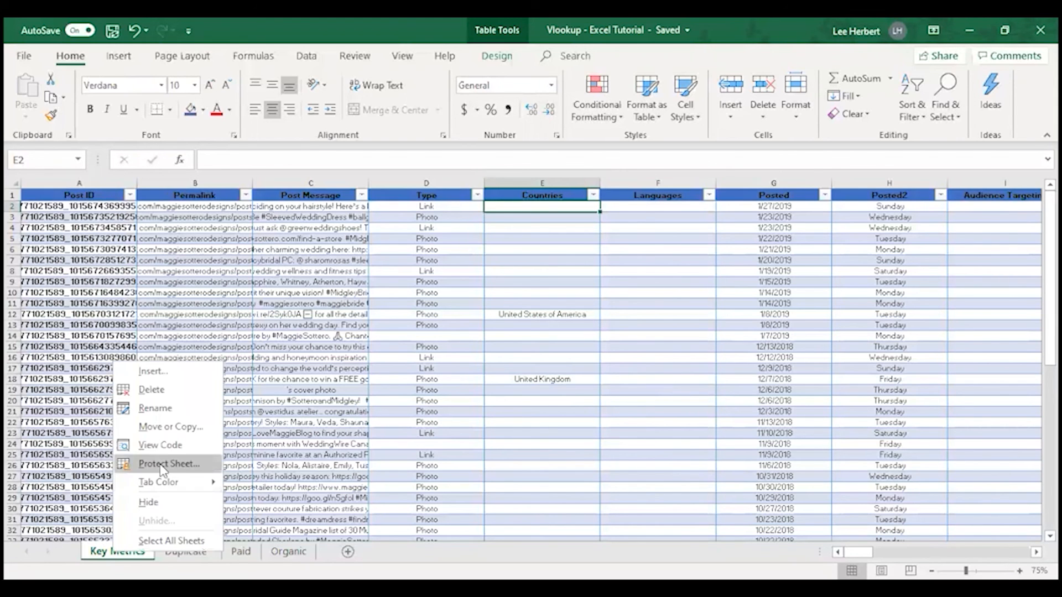
pyautogui.click(163, 427)
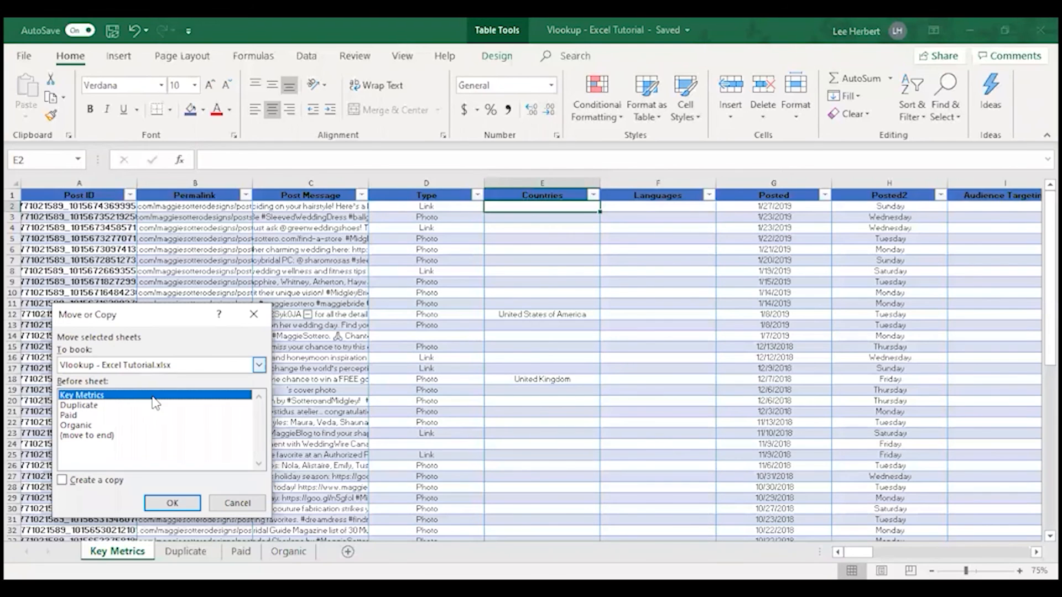
pyautogui.click(84, 409)
pyautogui.click(63, 481)
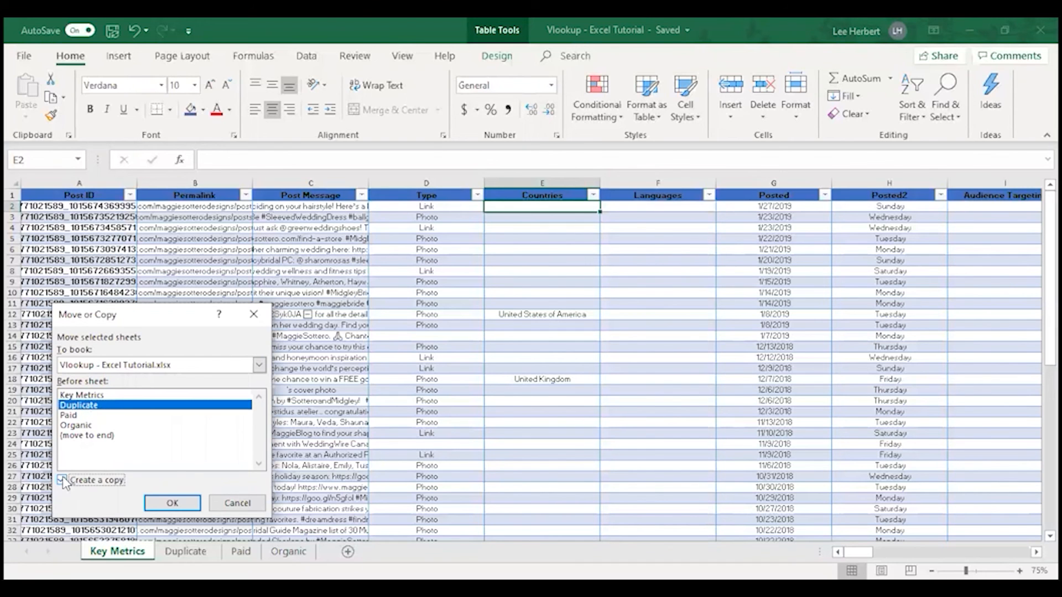
pyautogui.click(172, 503)
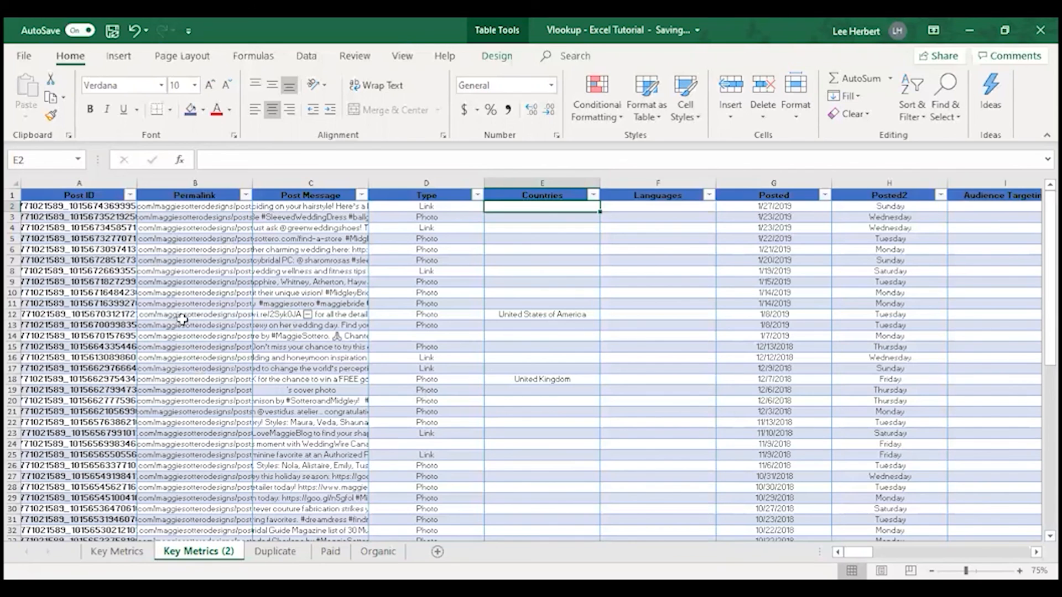
# Try to rename the Key Metrics (2) sheet as Duplicate
pyautogui.doubleClick(215, 550)
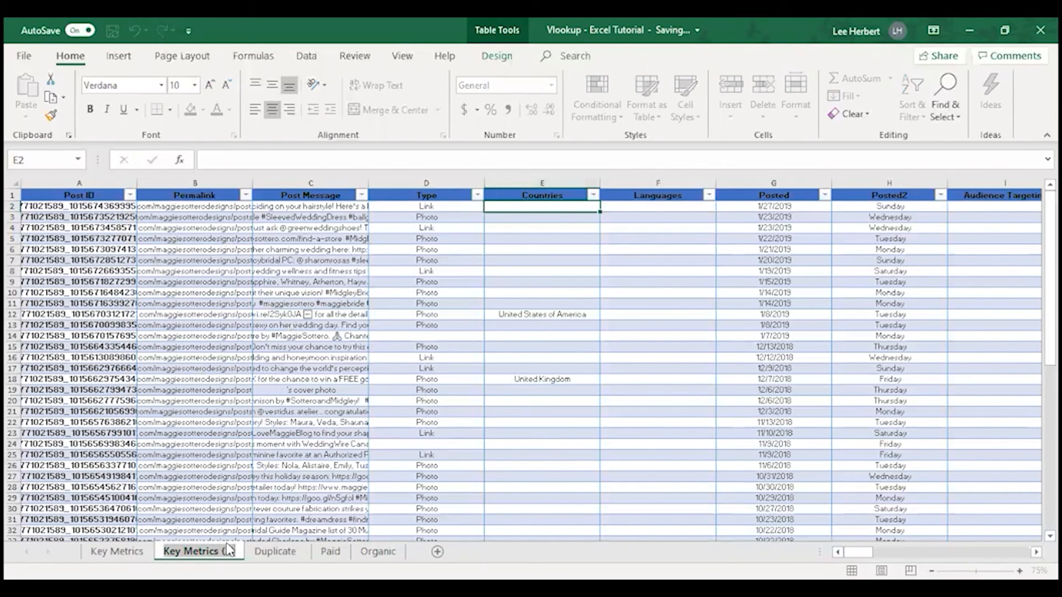
pyautogui.write('Duplicate')
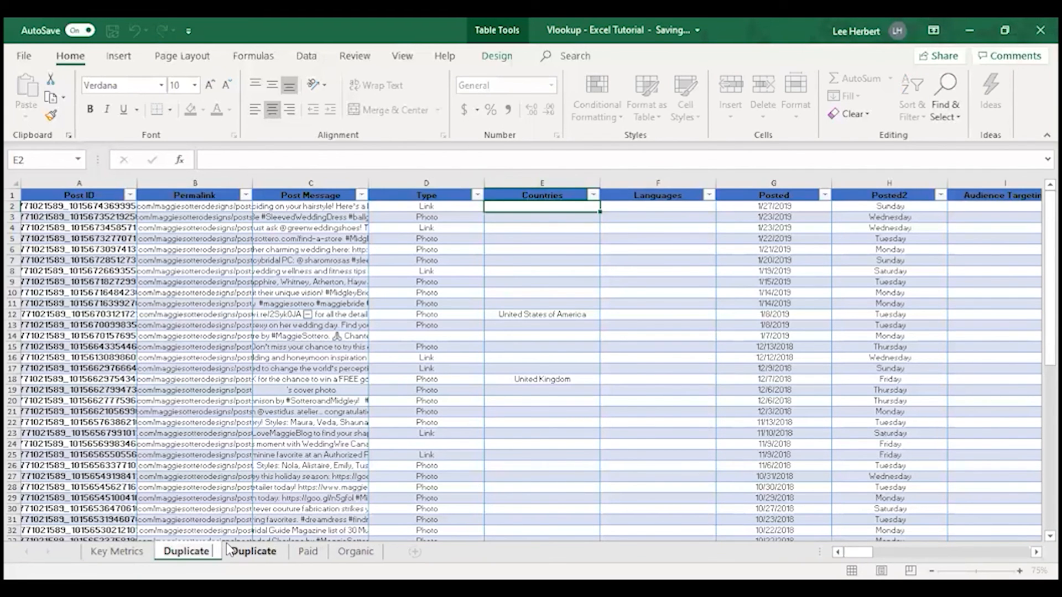
pyautogui.click(268, 549)
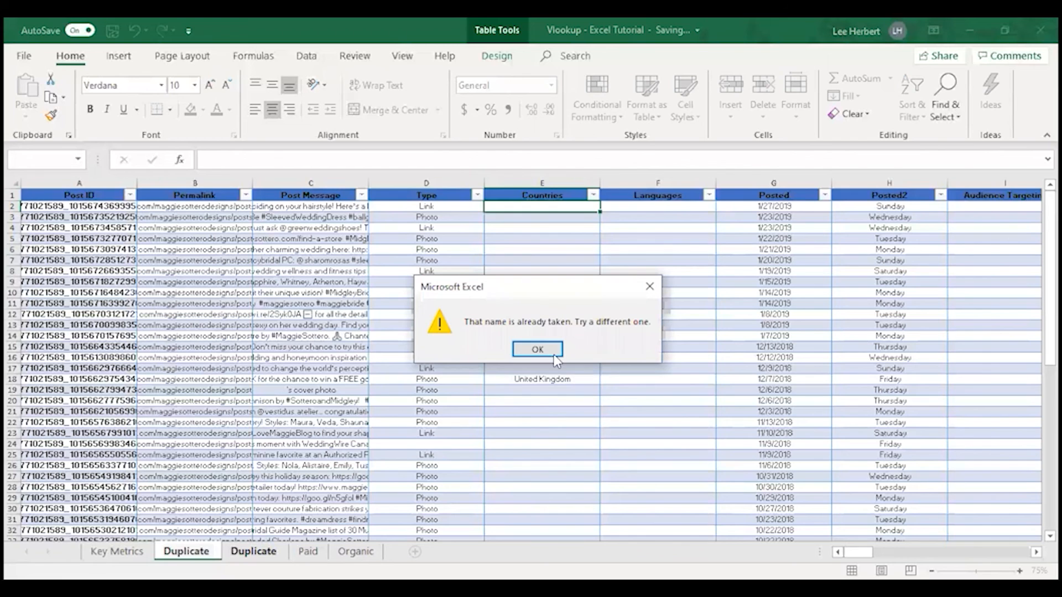
pyautogui.click(538, 349)
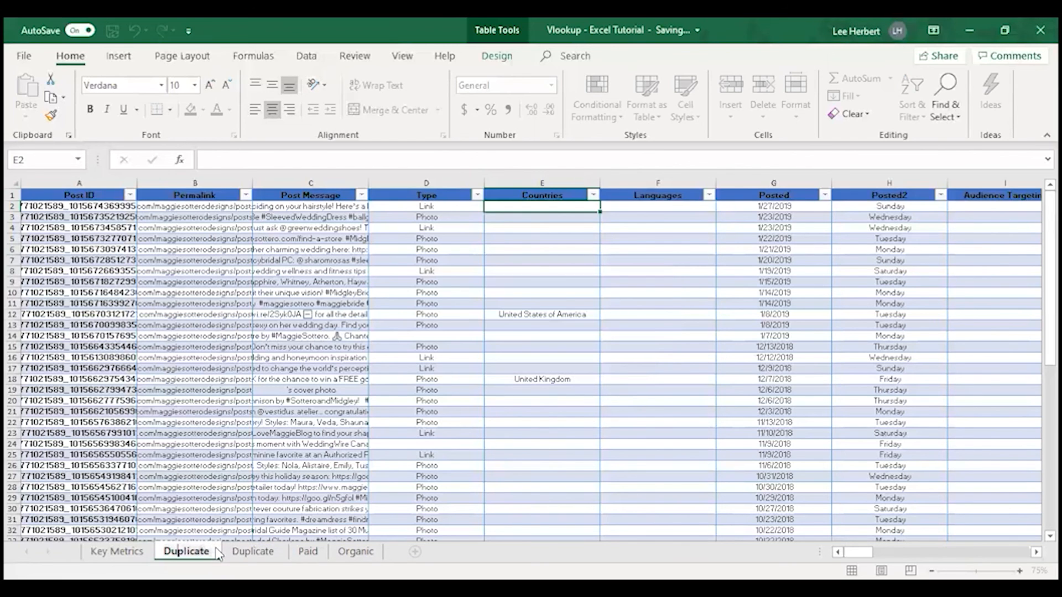
pyautogui.click(400, 470)
pyautogui.click(648, 287)
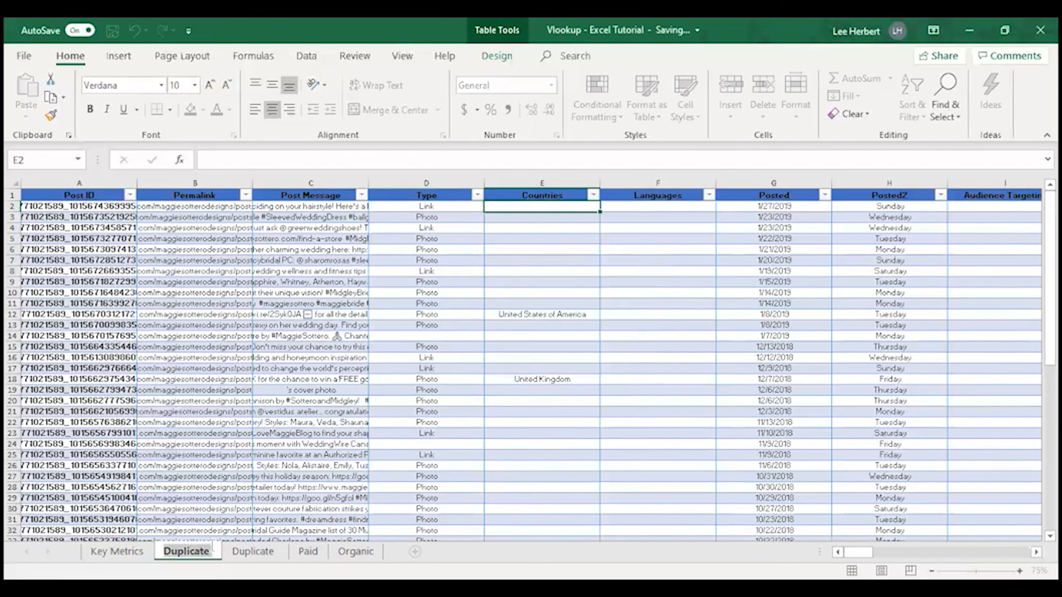
pyautogui.click(214, 546)
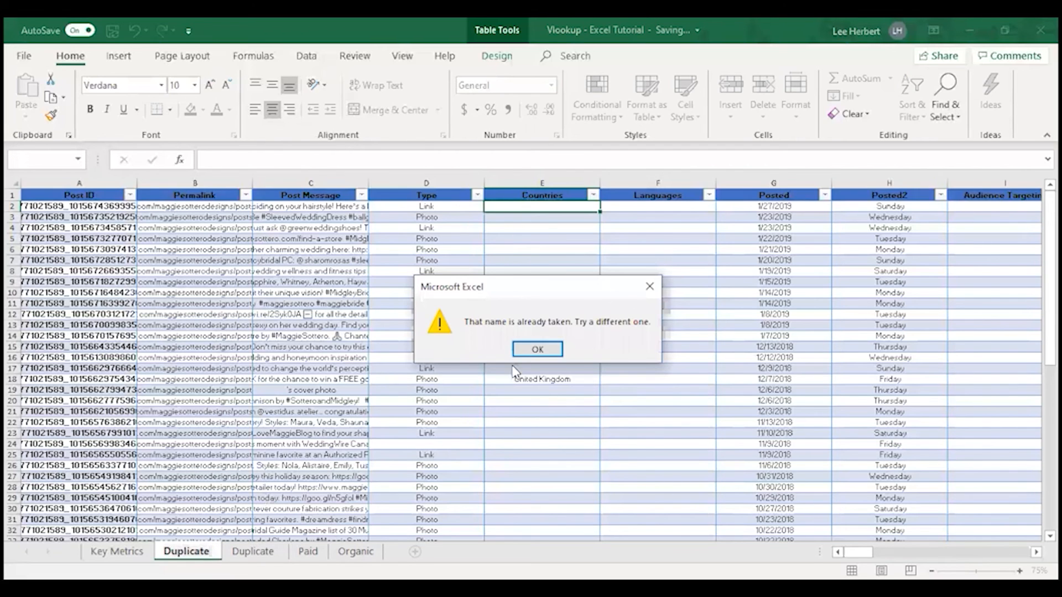
pyautogui.click(537, 349)
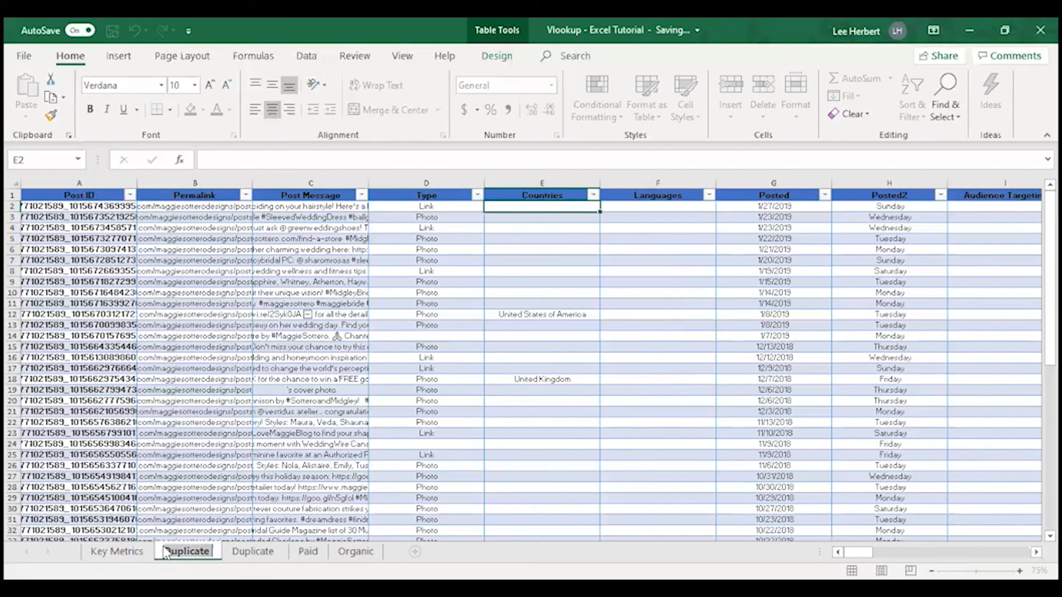
pyautogui.click(226, 553)
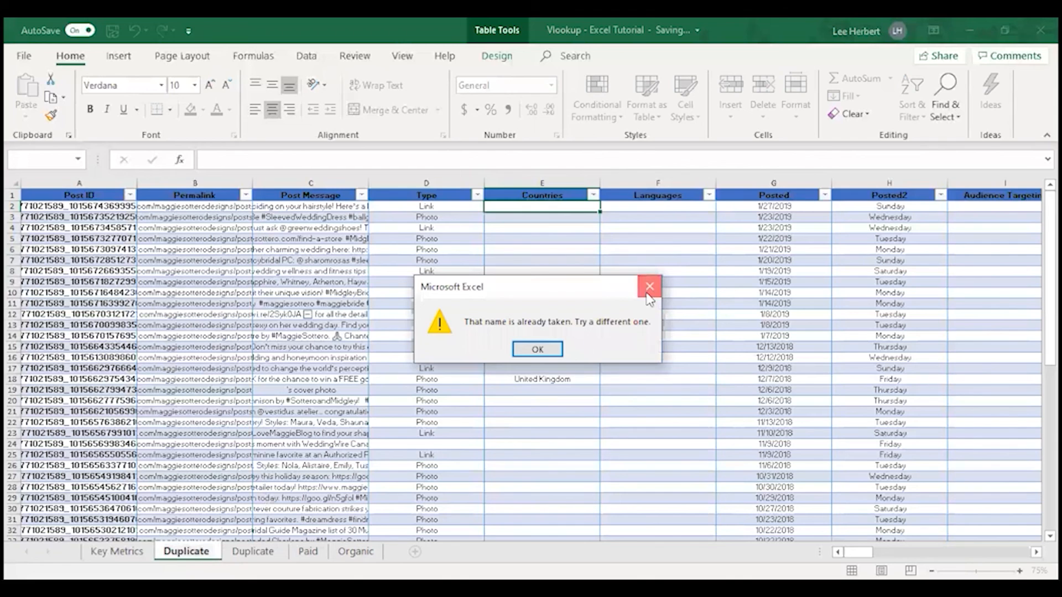
pyautogui.click(649, 287)
# Rename the copied Key Metrics sheet as VlookUp Duplicate
pyautogui.press('BackSpace')
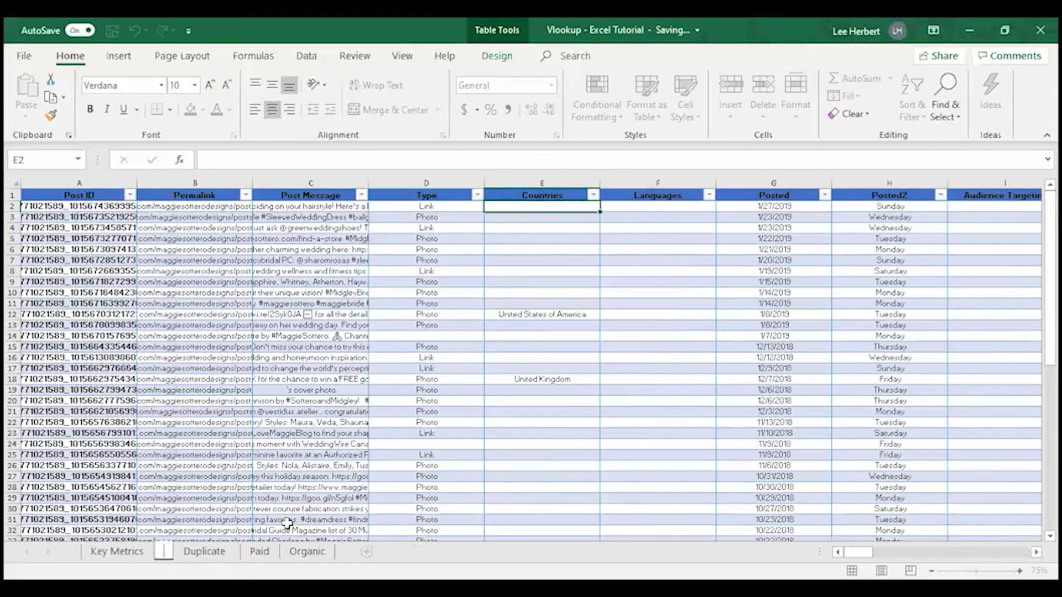
pyautogui.write('Vlo')
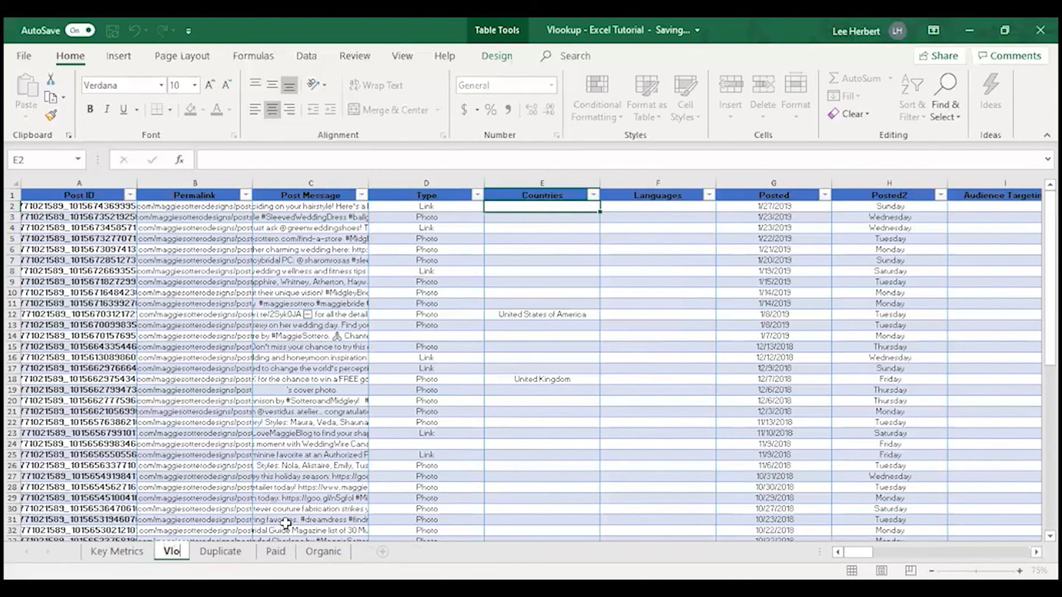
pyautogui.write('okUp')
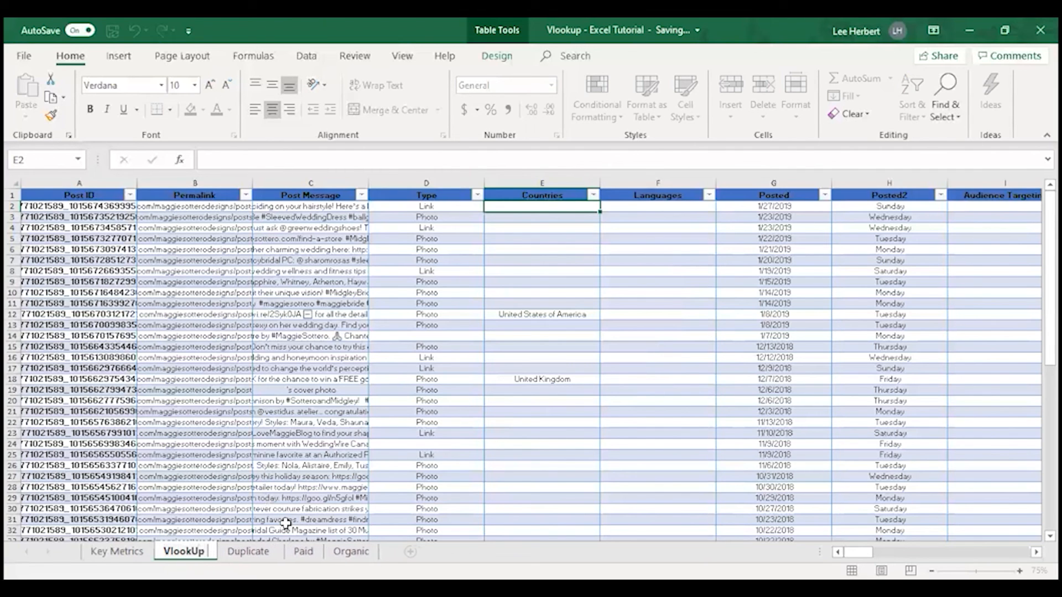
pyautogui.write(' Duplicate')
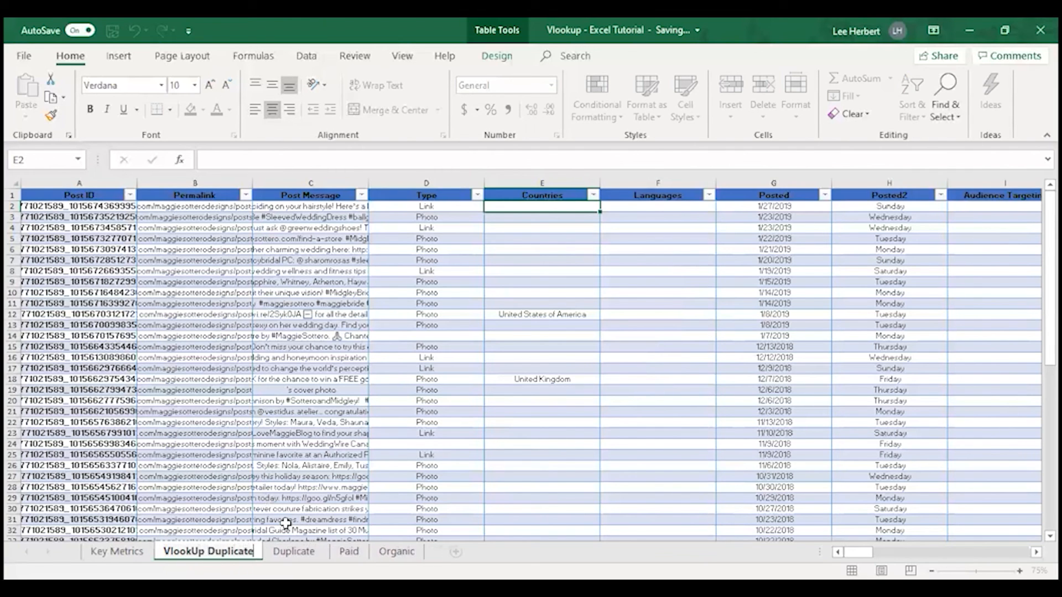
# Delete the empty Duplicate sheet from the workbook
pyautogui.click(299, 553)
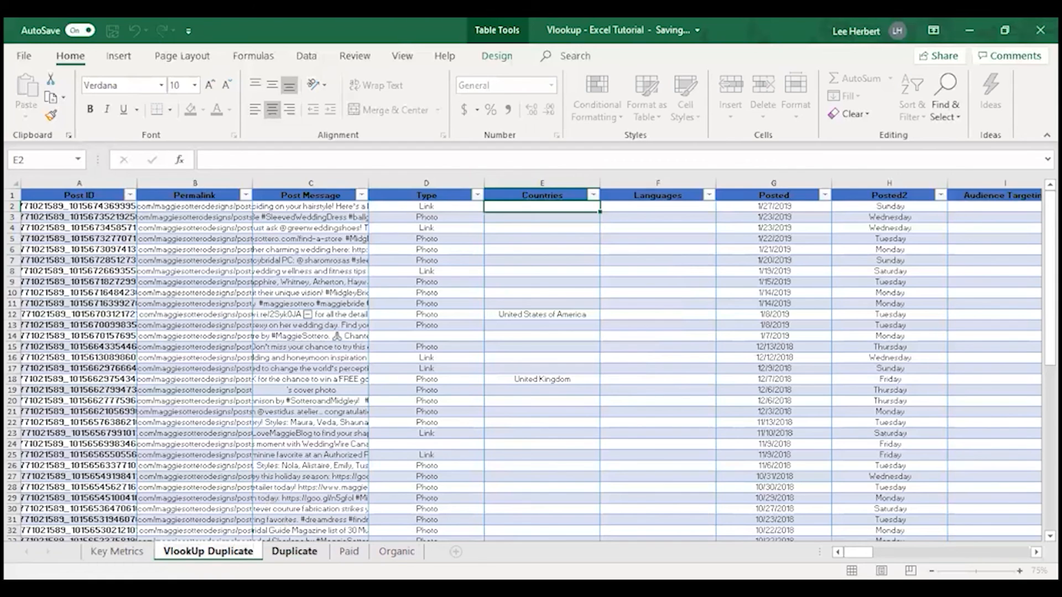
pyautogui.rightClick(302, 553)
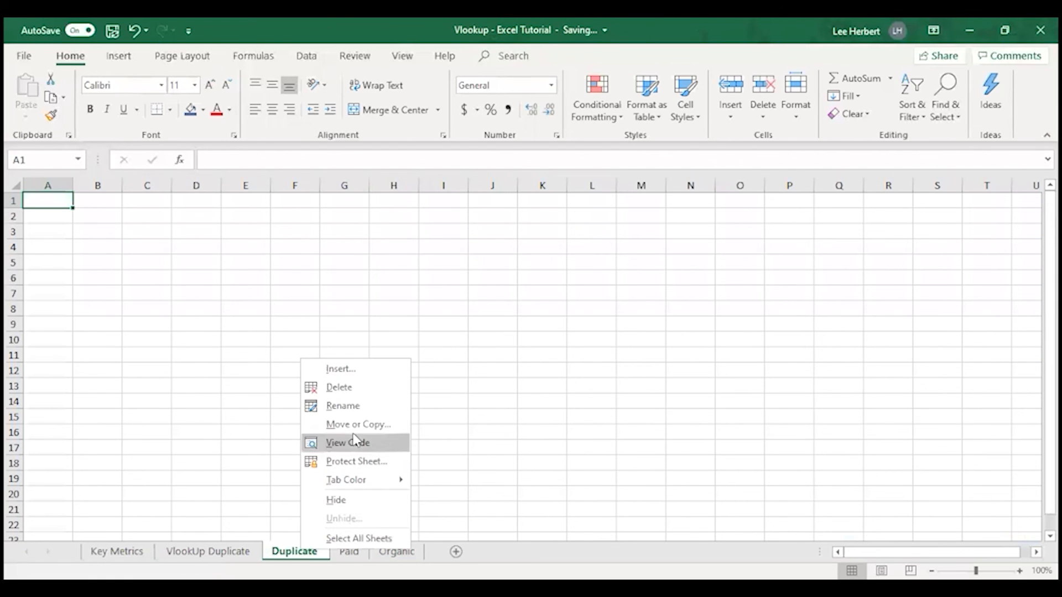
pyautogui.click(339, 387)
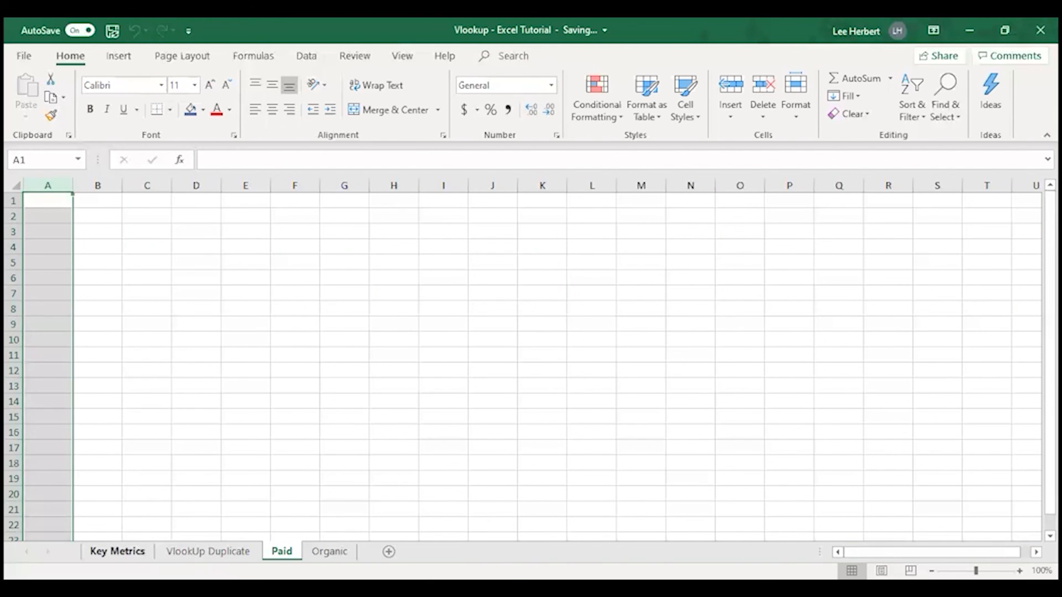
# Compare the Key Metrics source data with the Paid and Organic sheets
pyautogui.click(117, 551)
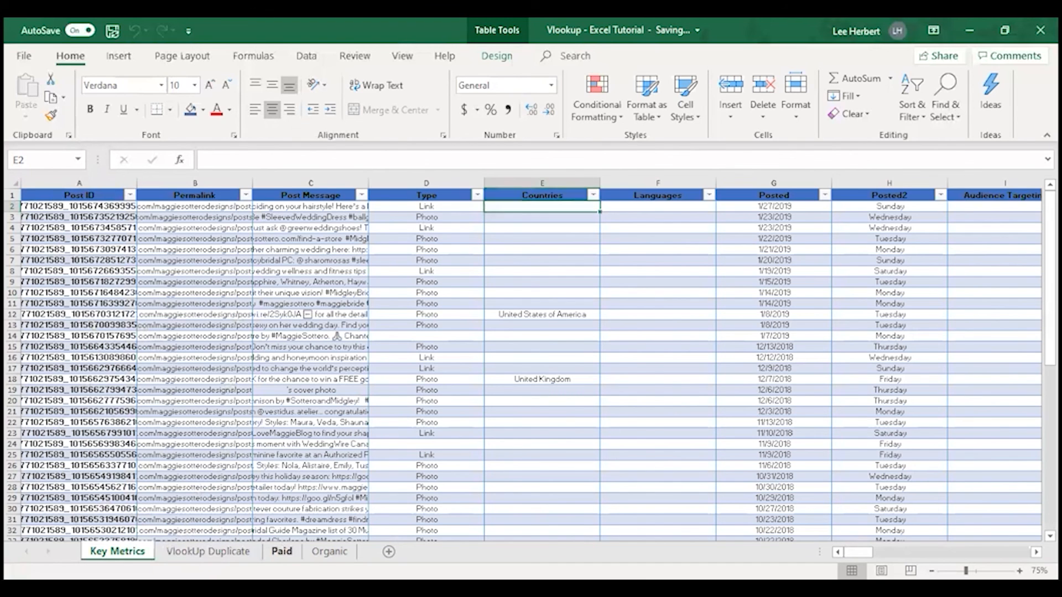
pyautogui.click(281, 552)
pyautogui.click(117, 551)
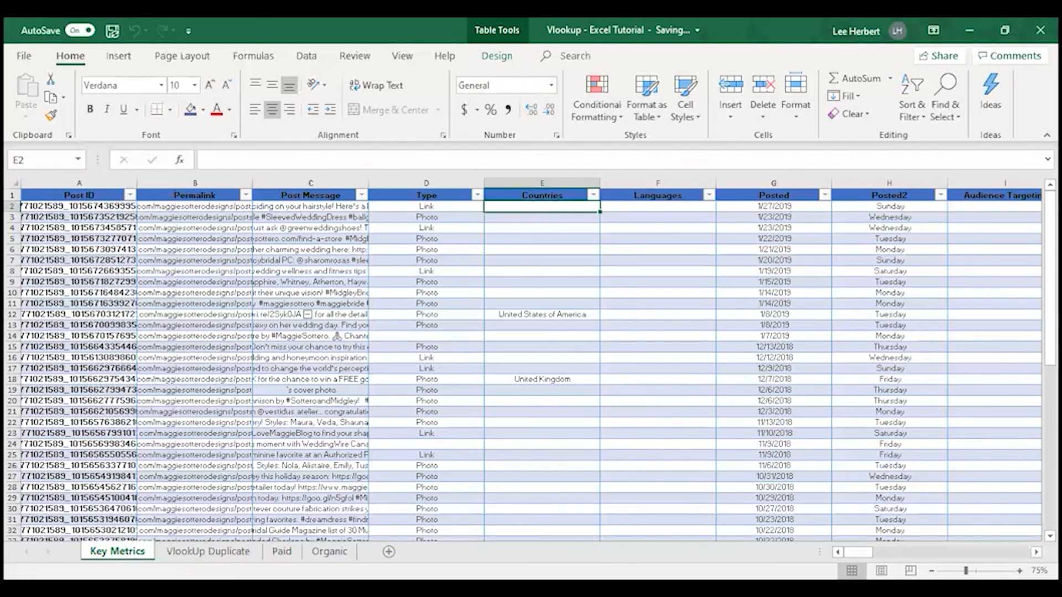
pyautogui.click(329, 552)
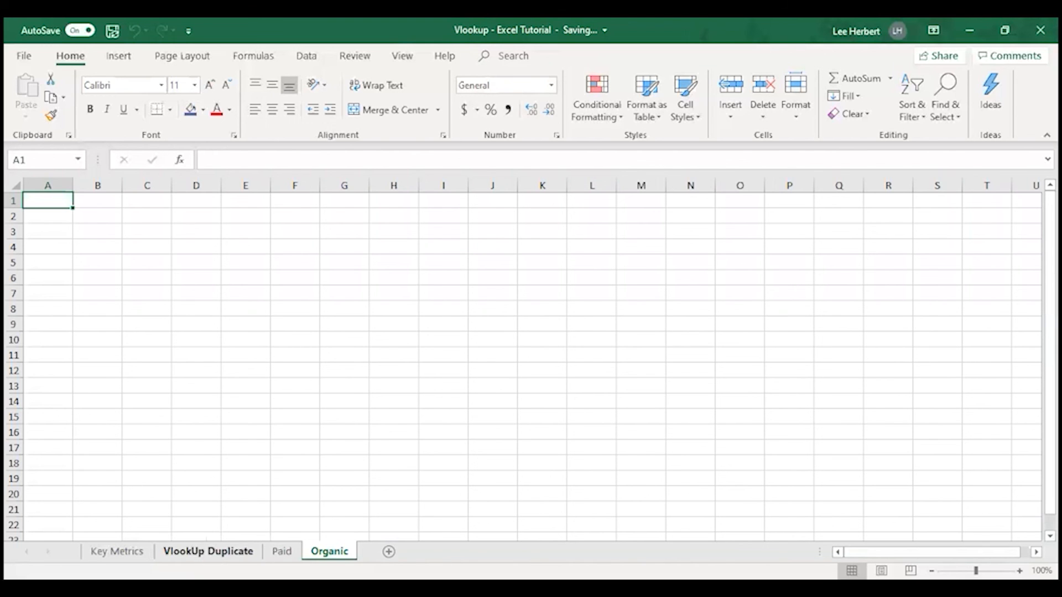
pyautogui.click(282, 551)
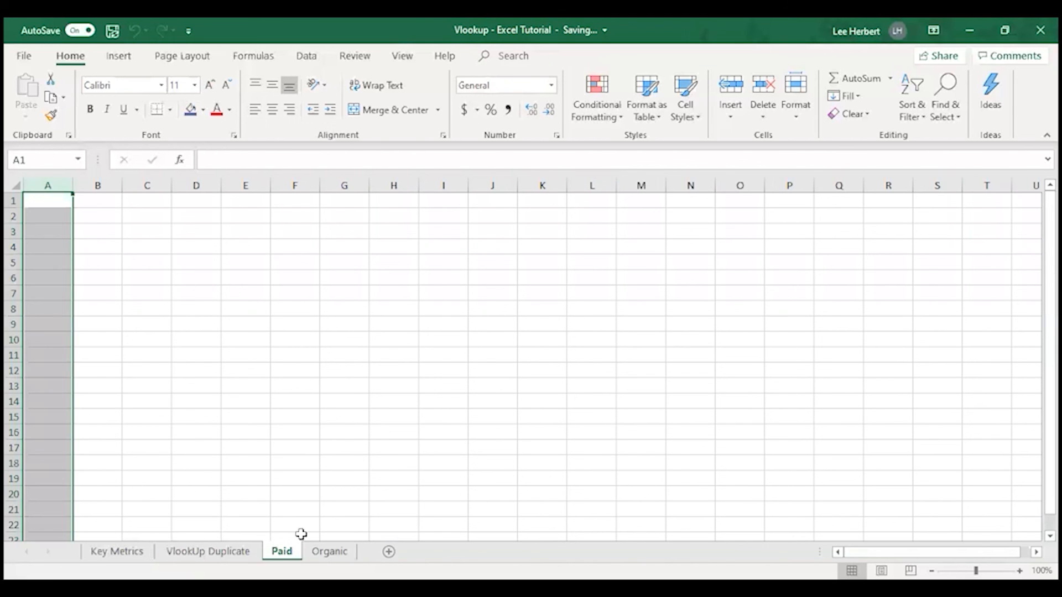
pyautogui.click(116, 551)
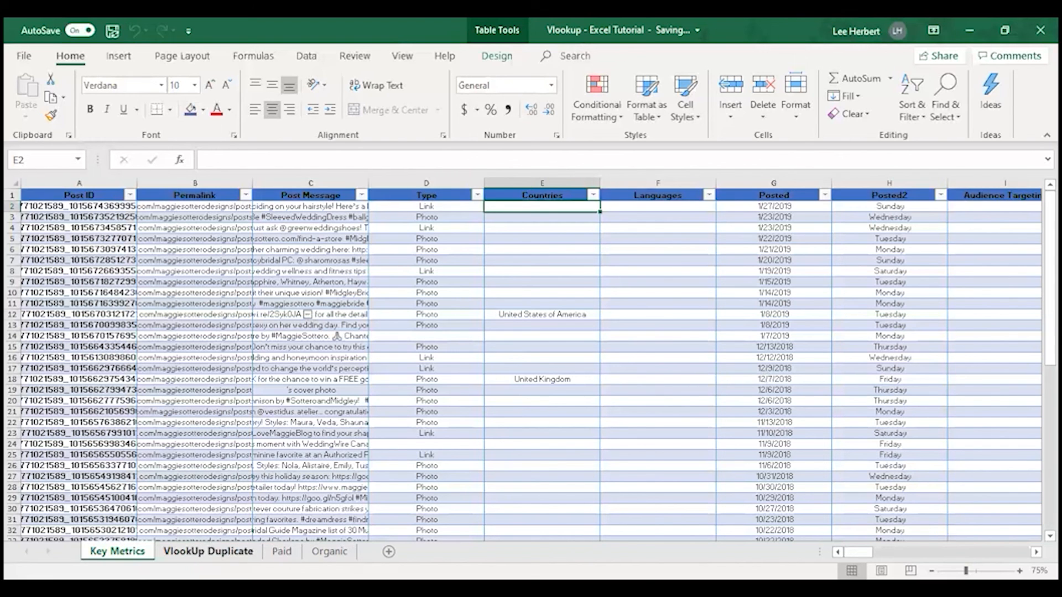
pyautogui.click(282, 551)
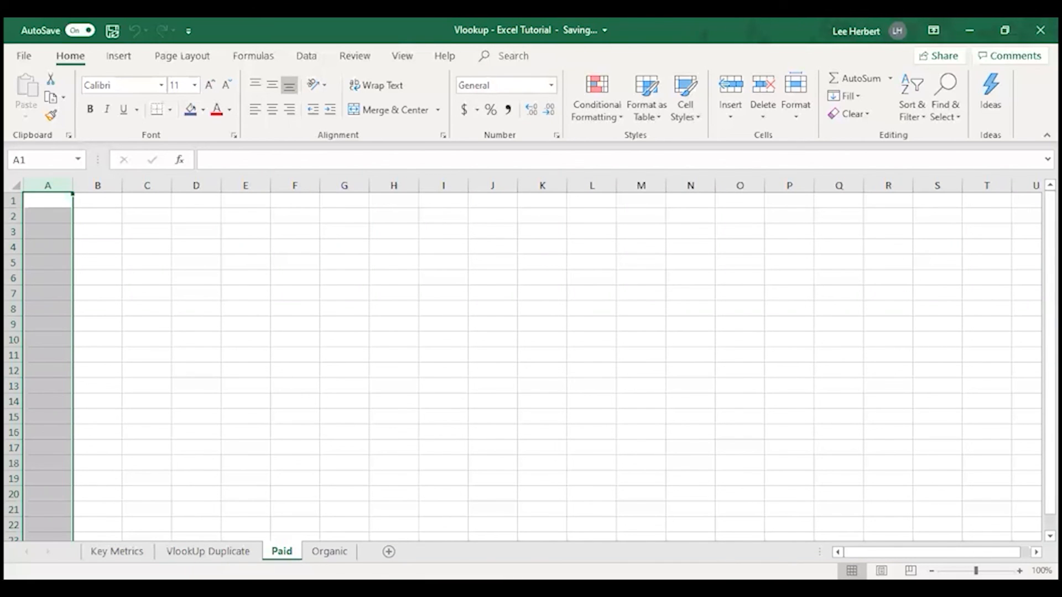
pyautogui.click(119, 551)
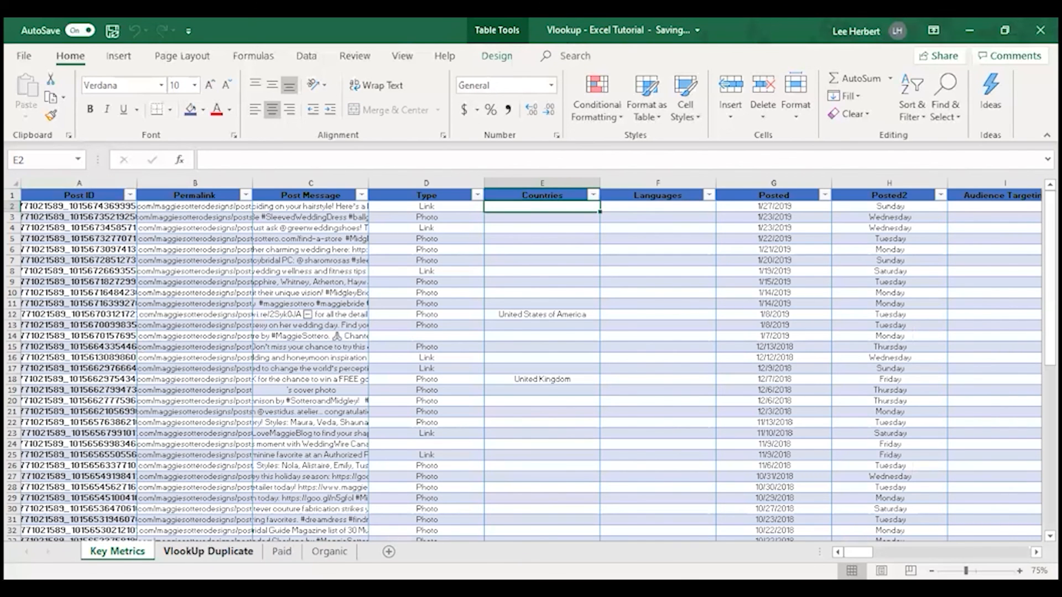
# Examine the Post ID column on the VlookUp Duplicate sheet as the unique identifier for each post
pyautogui.click(185, 549)
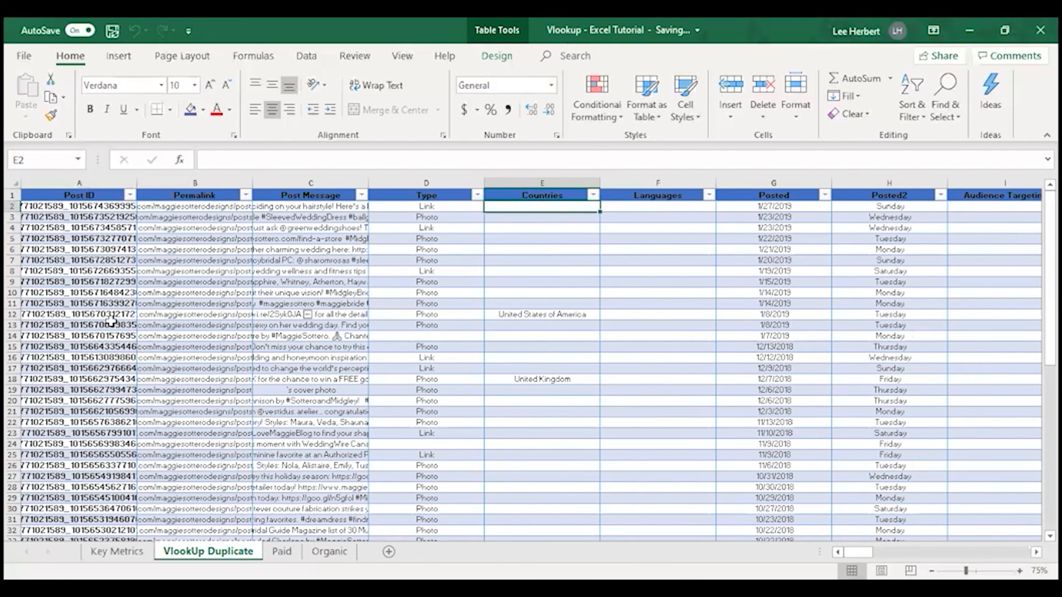
pyautogui.click(64, 195)
pyautogui.click(60, 208)
pyautogui.click(55, 219)
pyautogui.click(50, 261)
pyautogui.moveTo(49, 304); pyautogui.dragTo(48, 315)
pyautogui.click(50, 379)
pyautogui.click(50, 423)
pyautogui.click(53, 476)
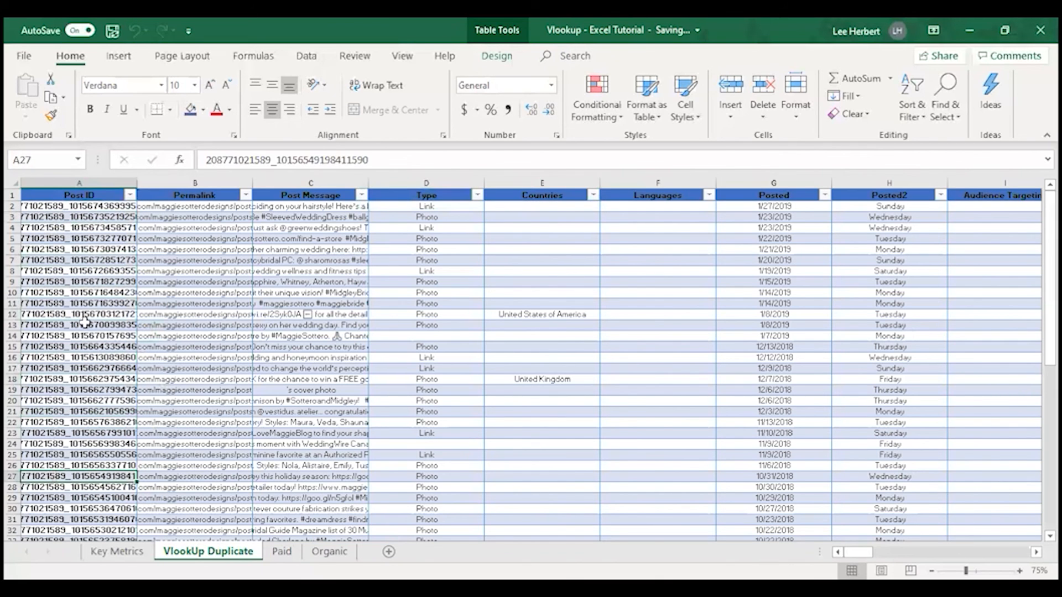
pyautogui.click(75, 195)
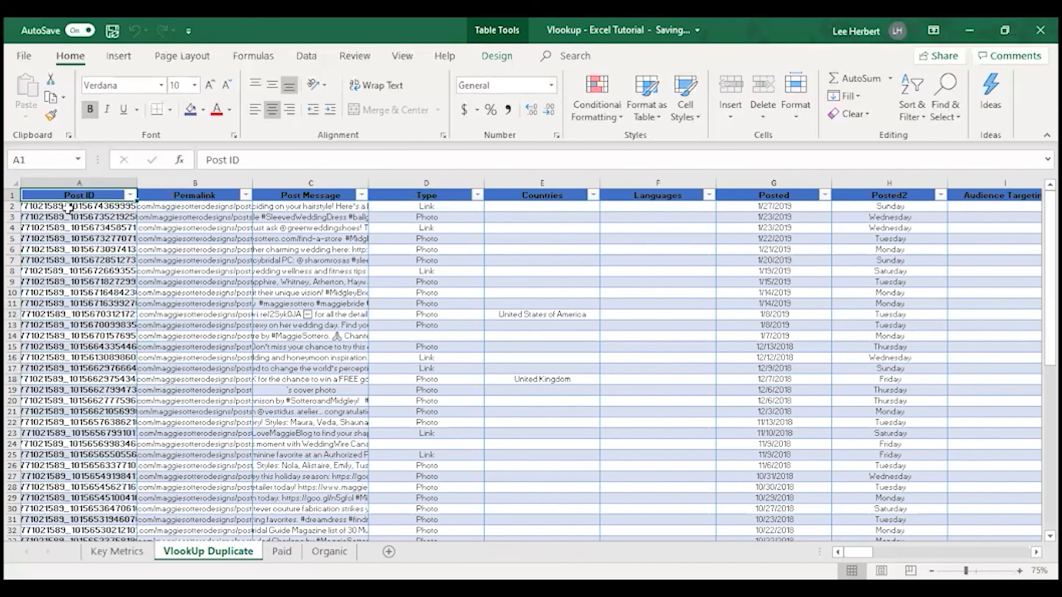
pyautogui.moveTo(67, 194); pyautogui.dragTo(57, 498)
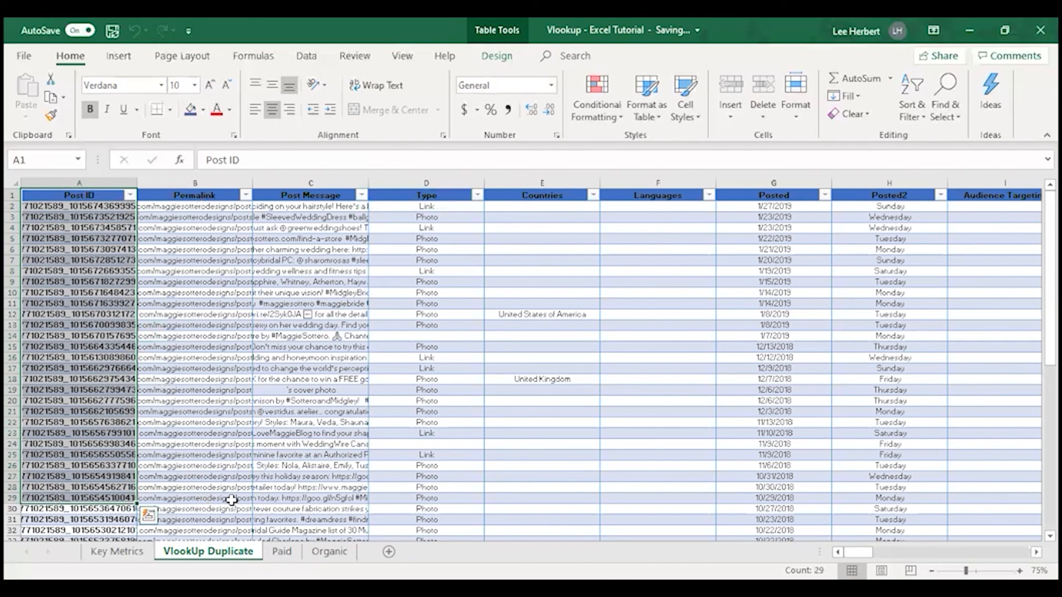
pyautogui.click(81, 237)
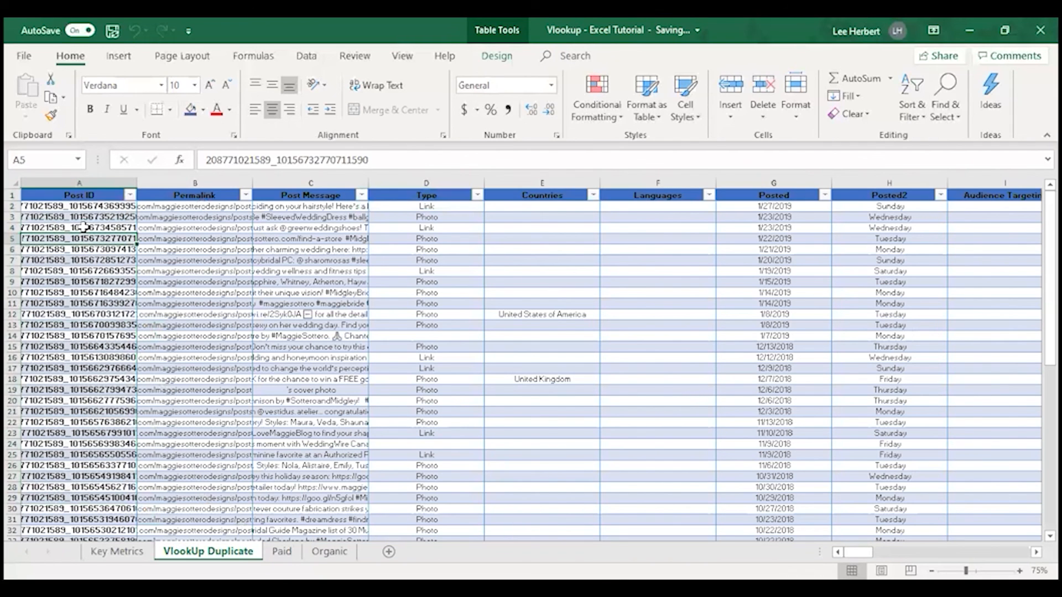
pyautogui.click(83, 197)
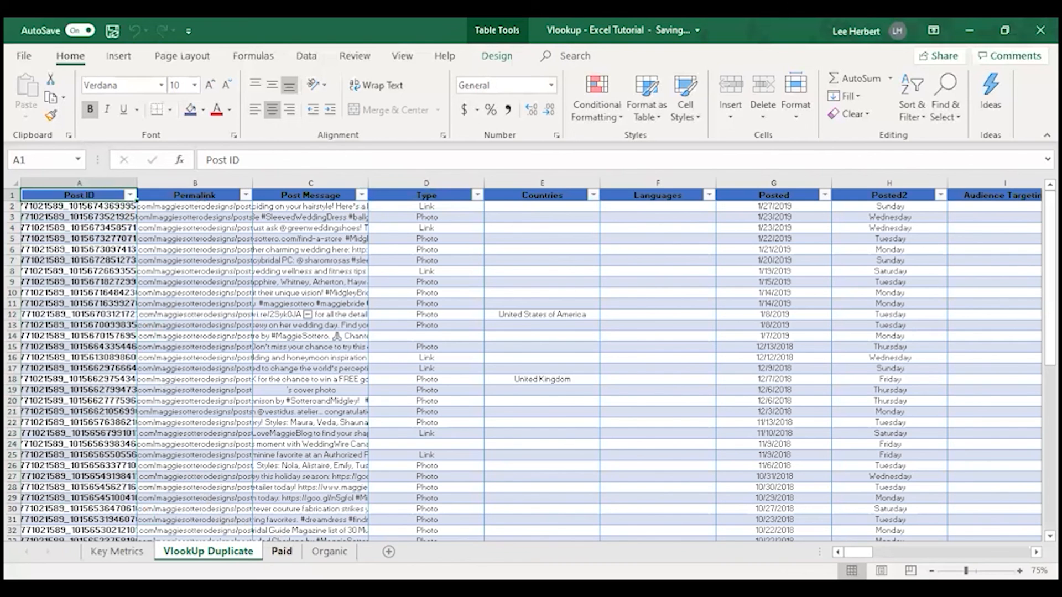
# Look back and forth between the Paid and Organic sheets that need the Post ID identifier
pyautogui.click(281, 550)
pyautogui.click(329, 551)
pyautogui.click(208, 551)
pyautogui.hotkey('ctrl', 'pagedown')
pyautogui.hotkey('ctrl', 'pagedown')
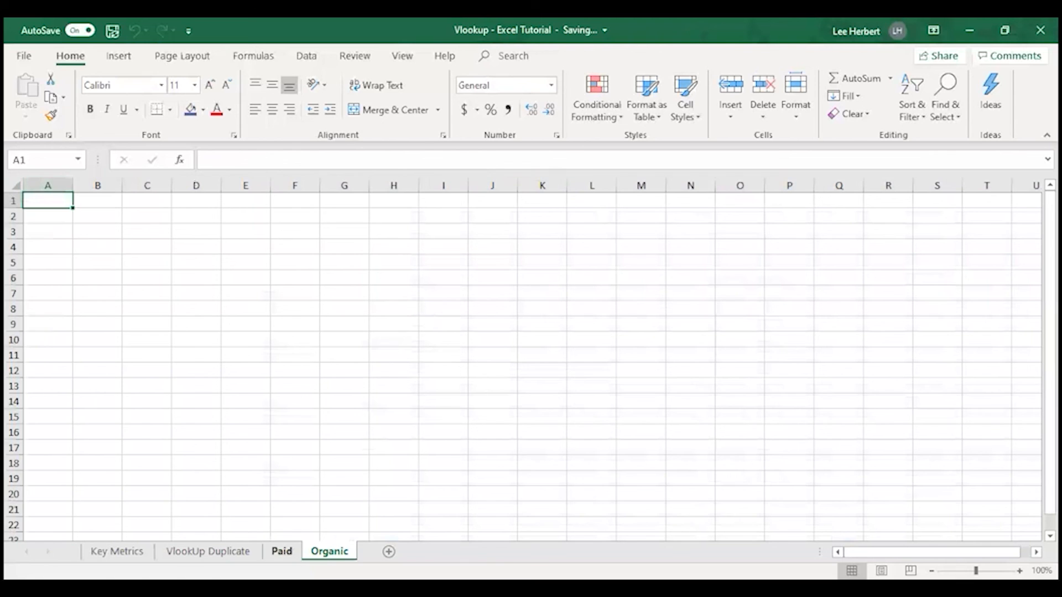
pyautogui.hotkey('ctrl', 'pageup')
pyautogui.hotkey('ctrl', 'pagedown')
pyautogui.hotkey('ctrl', 'pageup')
pyautogui.hotkey('ctrl', 'pagedown')
pyautogui.hotkey('ctrl', 'pageup')
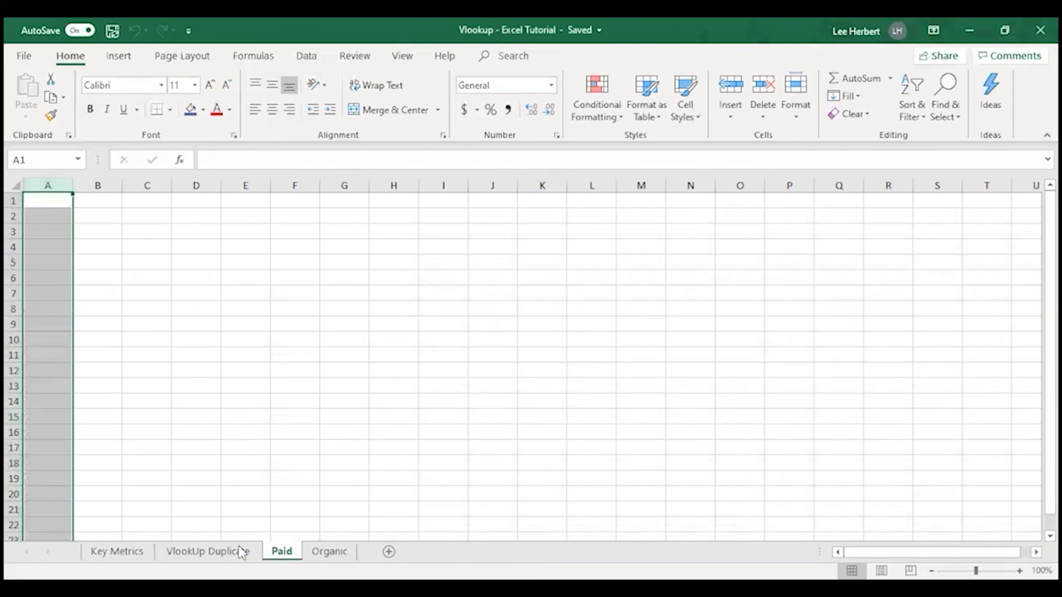
# Check the Post ID header on VlookUp Duplicate and enter "Post ID" in cell A1 of the Paid sheet
pyautogui.click(213, 551)
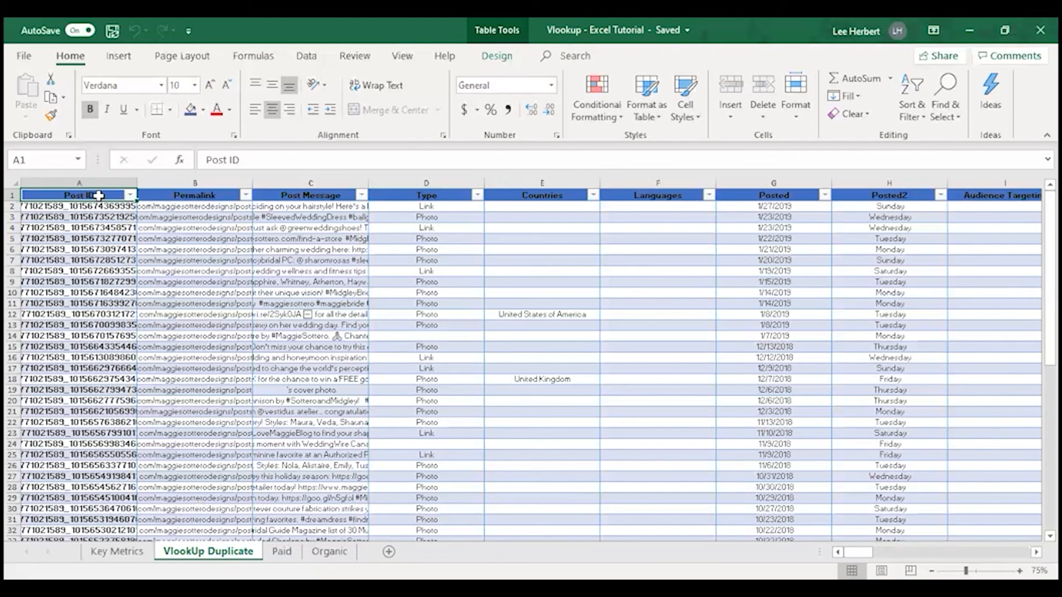
pyautogui.click(282, 551)
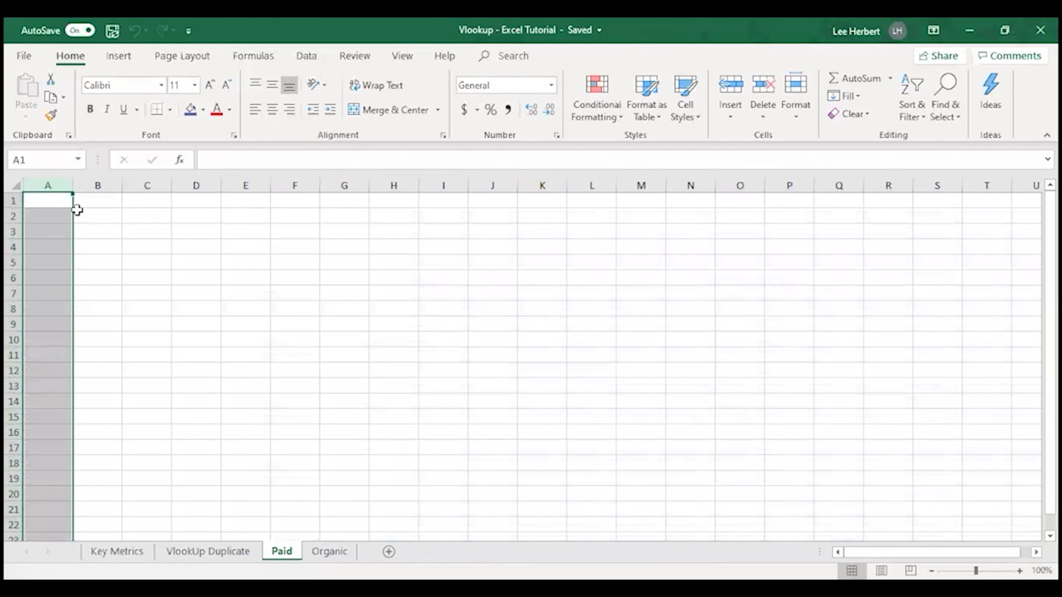
pyautogui.click(50, 197)
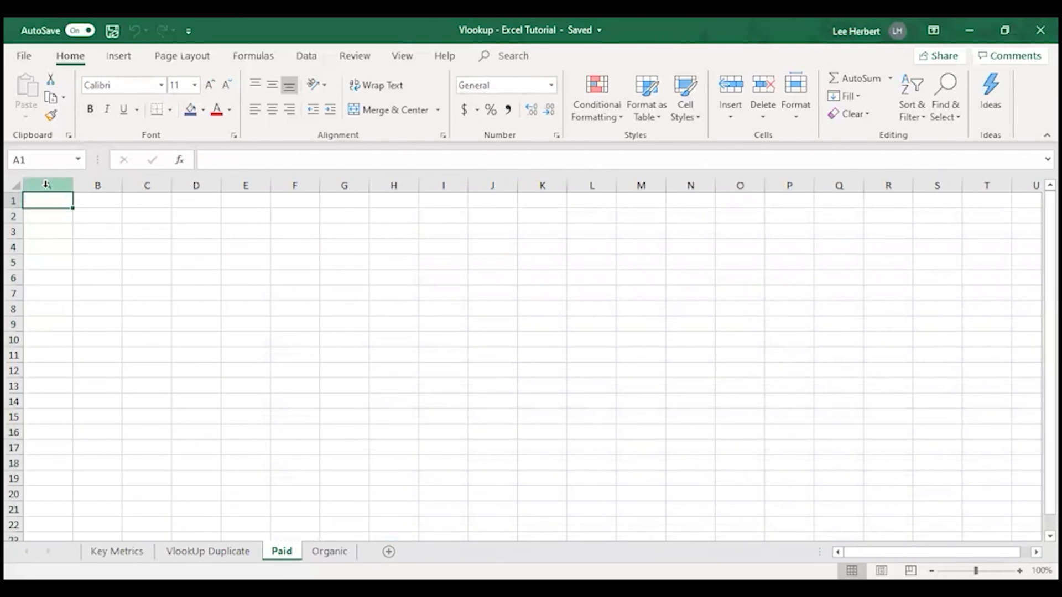
pyautogui.write('Post')
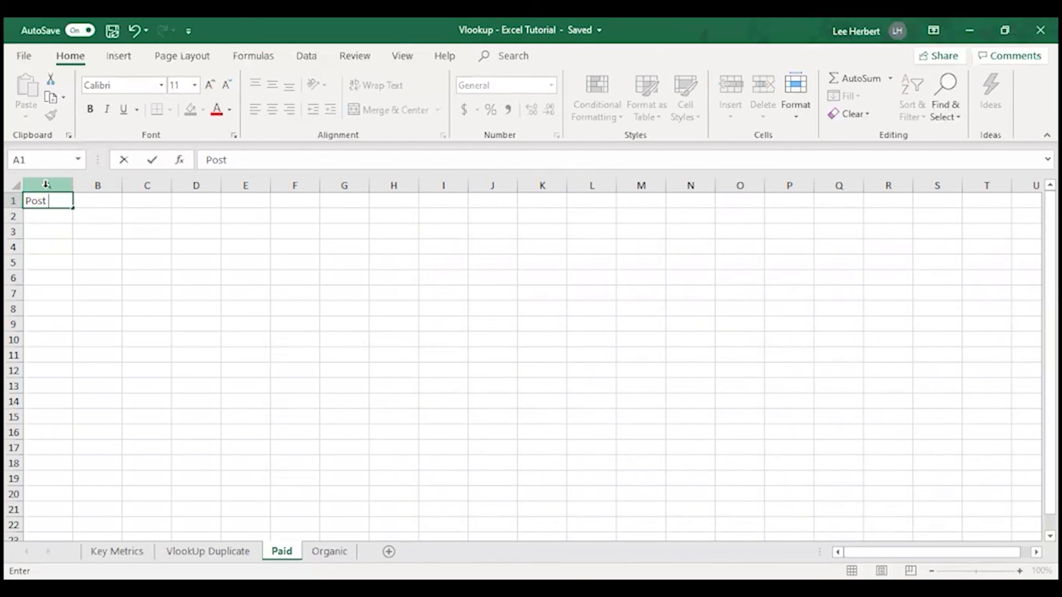
pyautogui.write('Id')
pyautogui.hotkey('alt', 'Tab')
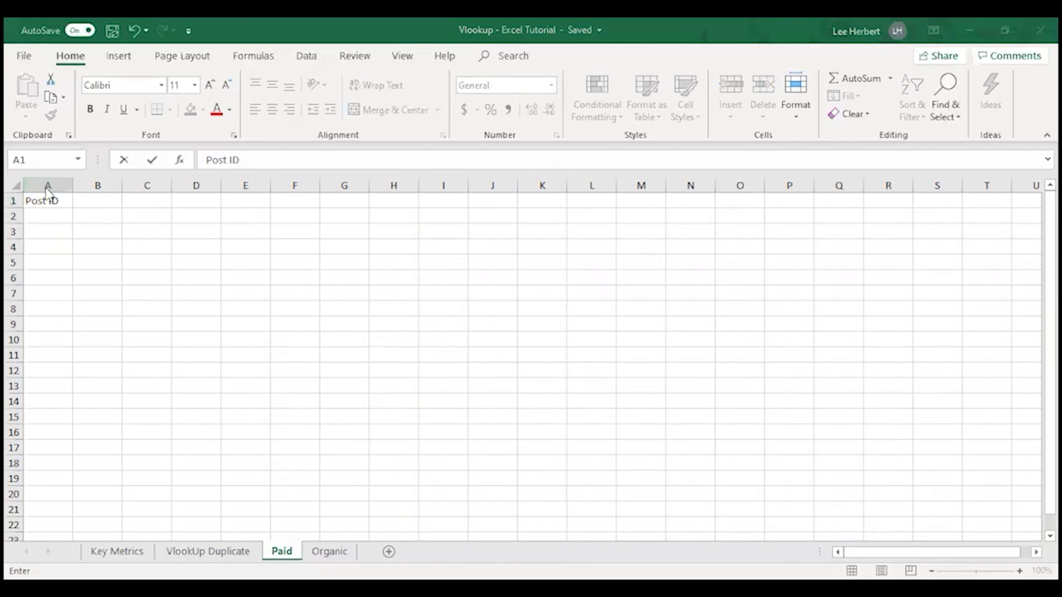
# Check the VlookUp Duplicate sheet and enter the header "Total Reach" in cell B1 of the Paid sheet
pyautogui.click(208, 551)
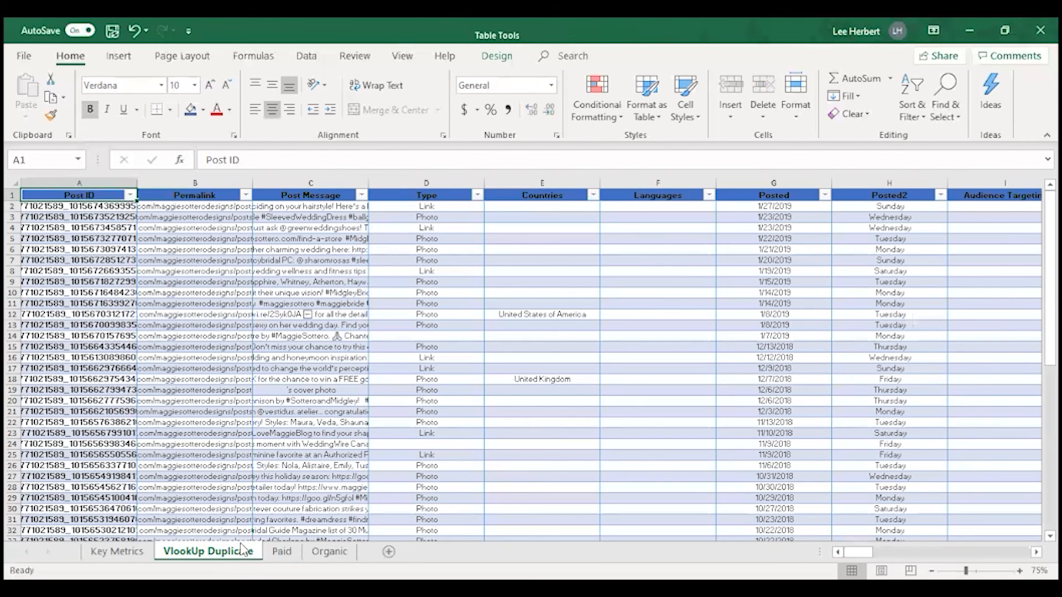
pyautogui.click(281, 551)
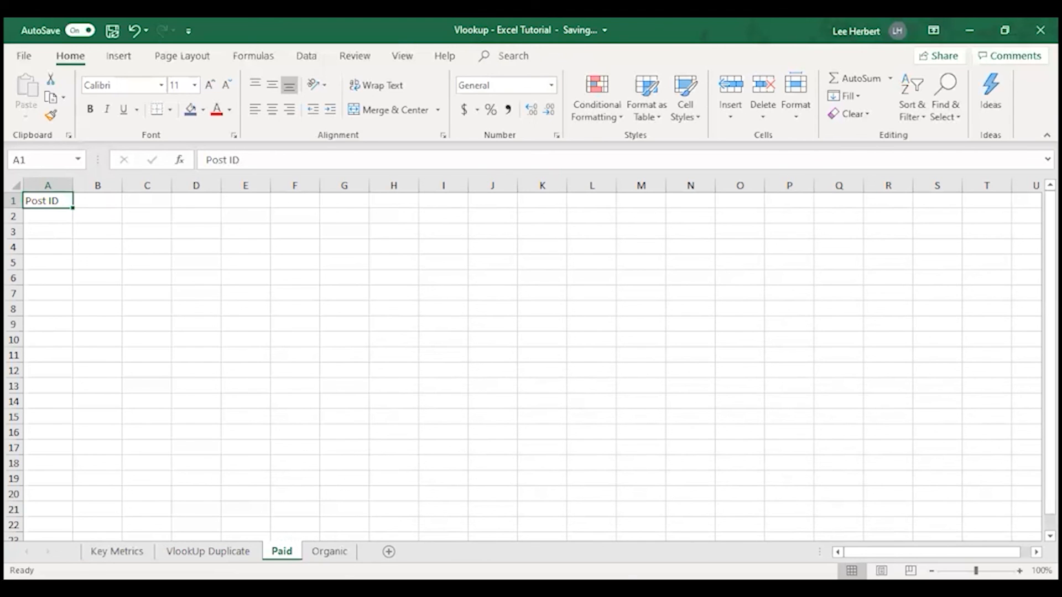
pyautogui.click(99, 201)
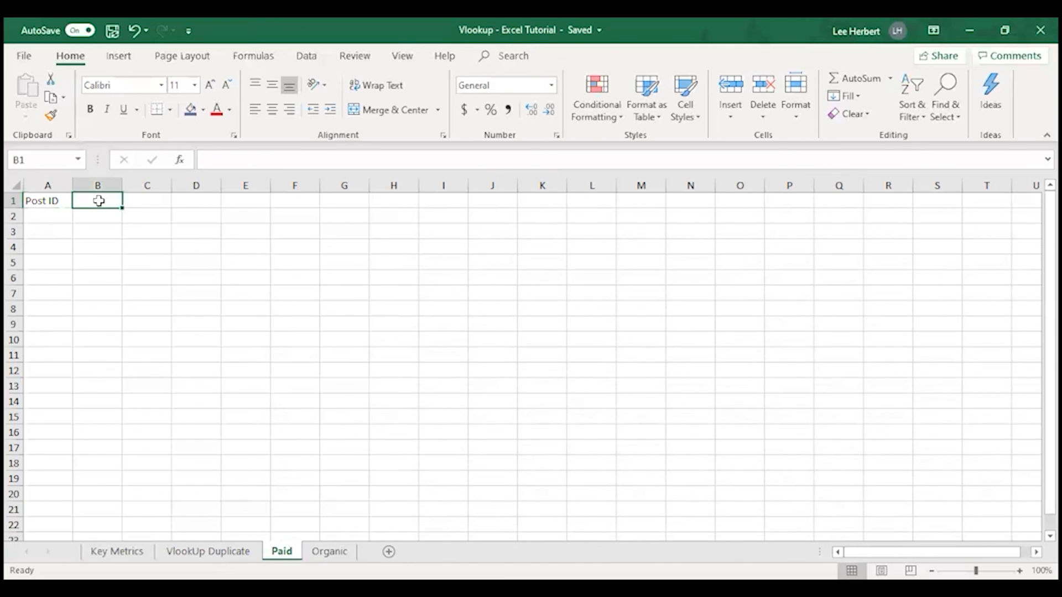
pyautogui.write('To')
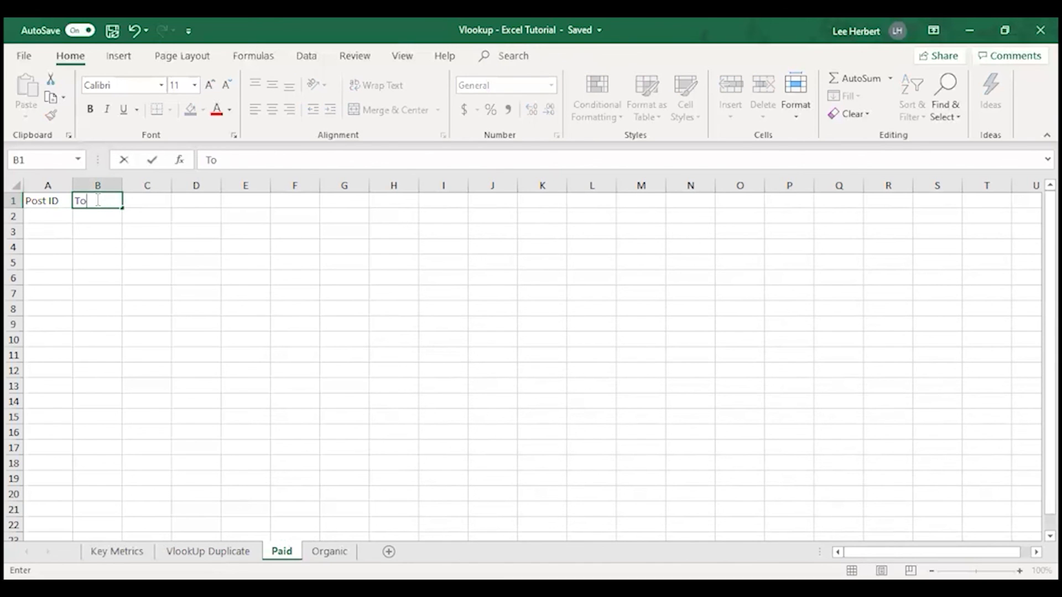
pyautogui.write('tal Paid')
pyautogui.moveTo(101, 198); pyautogui.dragTo(135, 203)
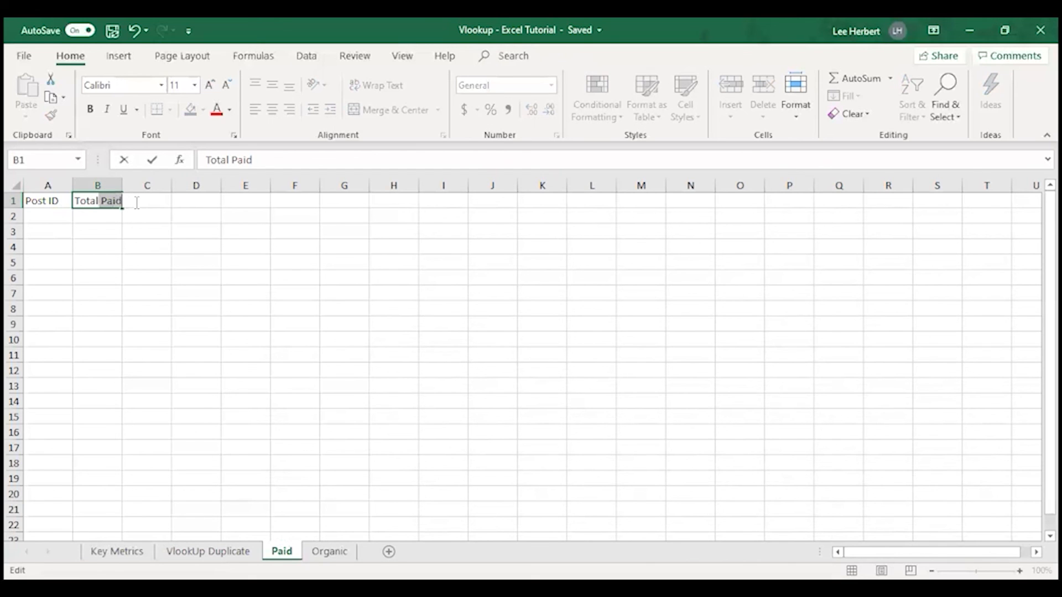
pyautogui.press('BackSpace')
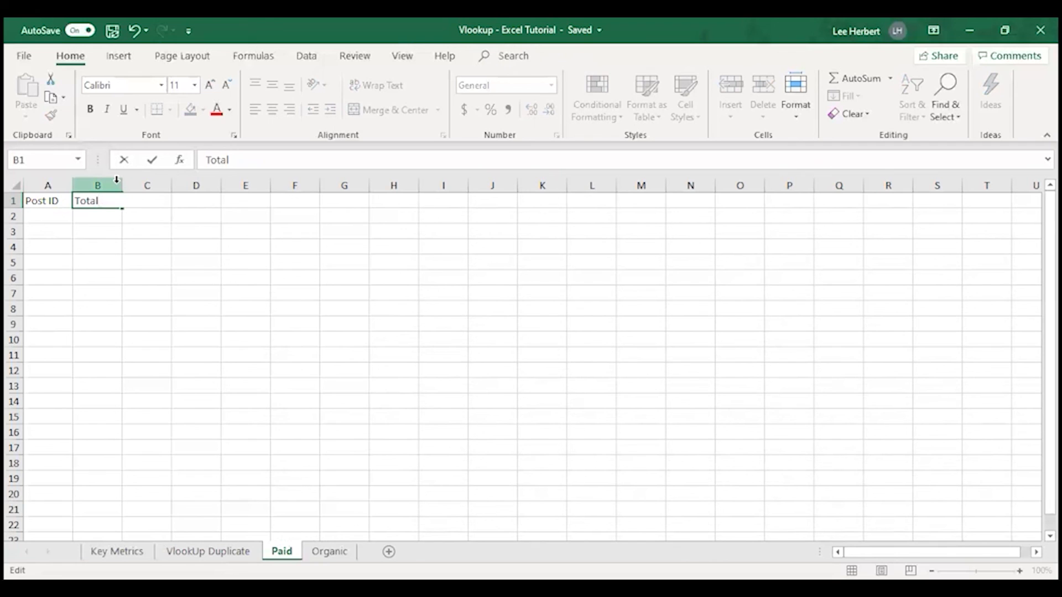
pyautogui.write('Reach')
pyautogui.press('Tab')
# Enter the header "Paid Reach" in cell C1 of the Paid sheet
pyautogui.click(132, 228)
pyautogui.click(145, 202)
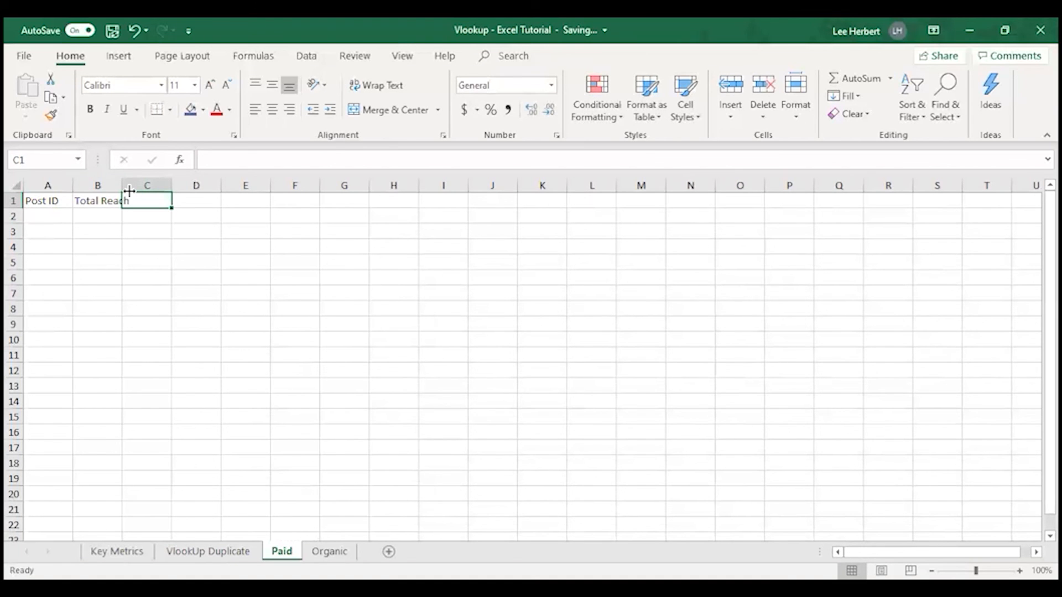
pyautogui.write('Paid Reach')
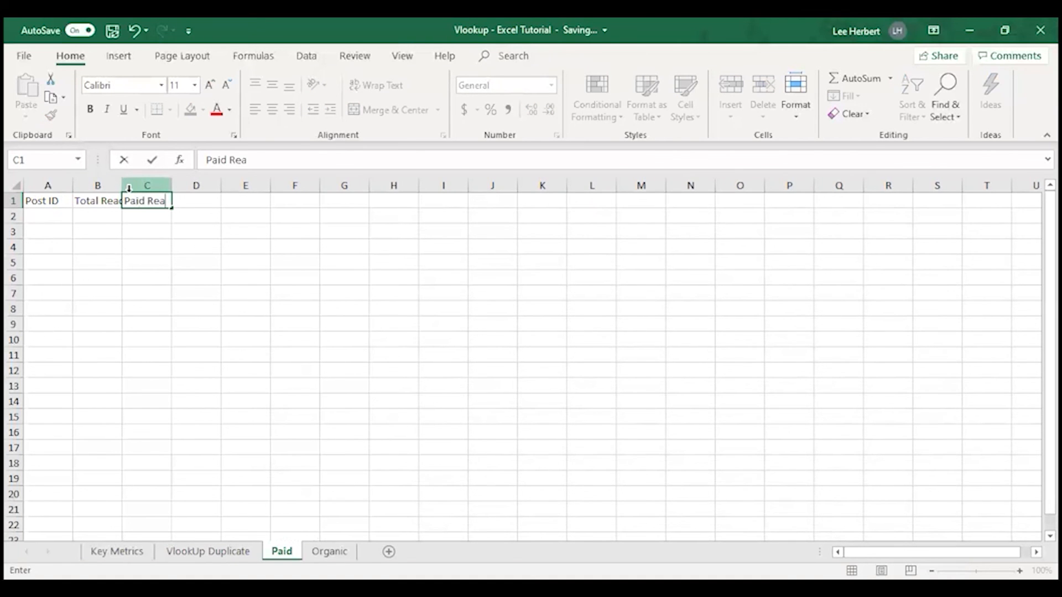
pyautogui.click(185, 217)
# Enter the header "Total Impressions" in cell D1 of the Paid sheet
pyautogui.click(191, 199)
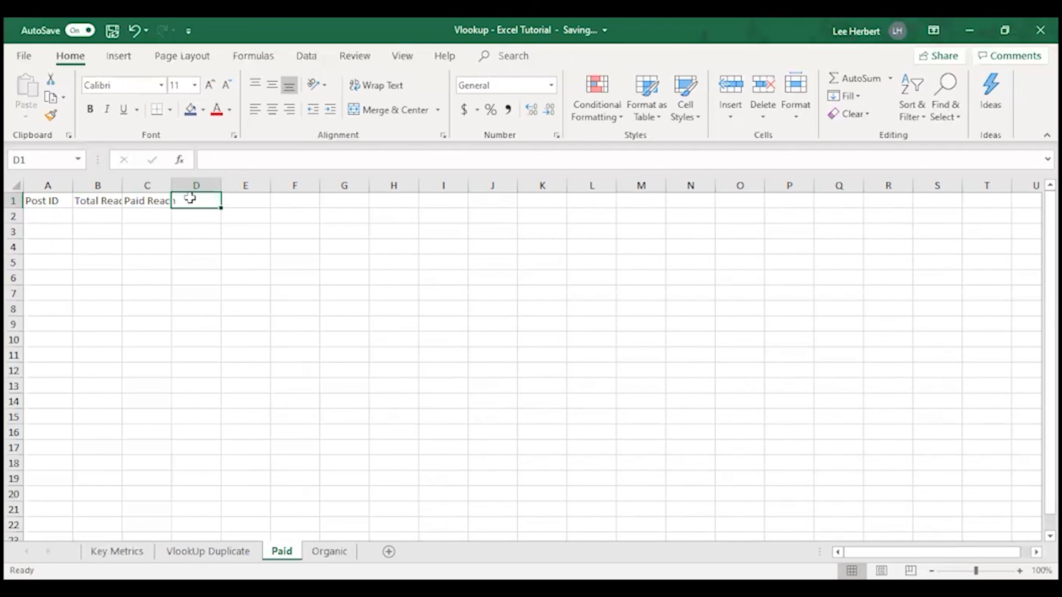
pyautogui.write('Total Impresions')
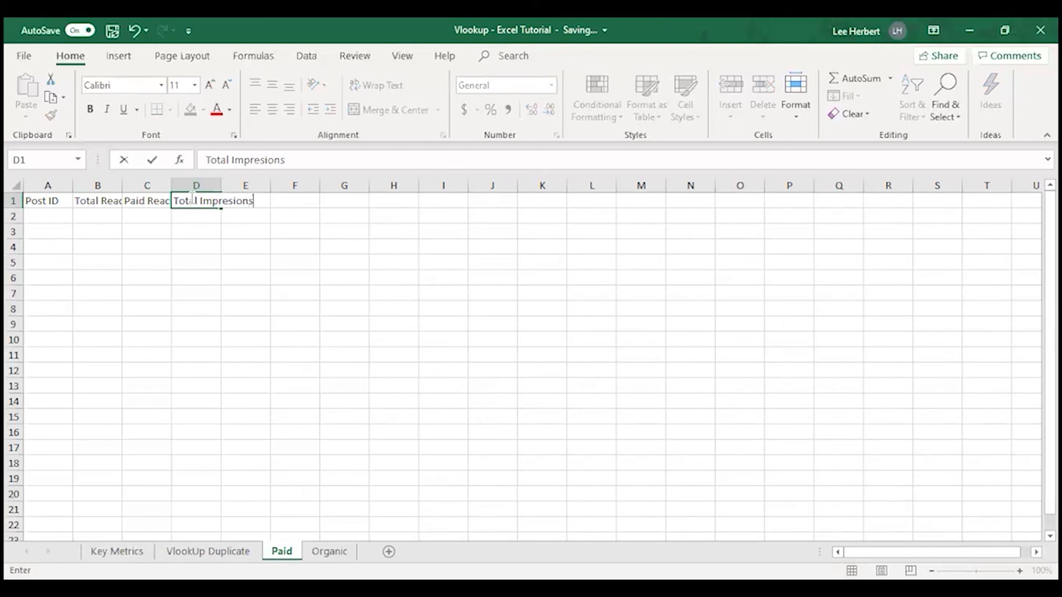
pyautogui.press('BackSpace')
pyautogui.press('BackSpace')
pyautogui.write('ions')
# Enter the header "Paid Impressions" in cell E1 of the Paid sheet
pyautogui.click(247, 200)
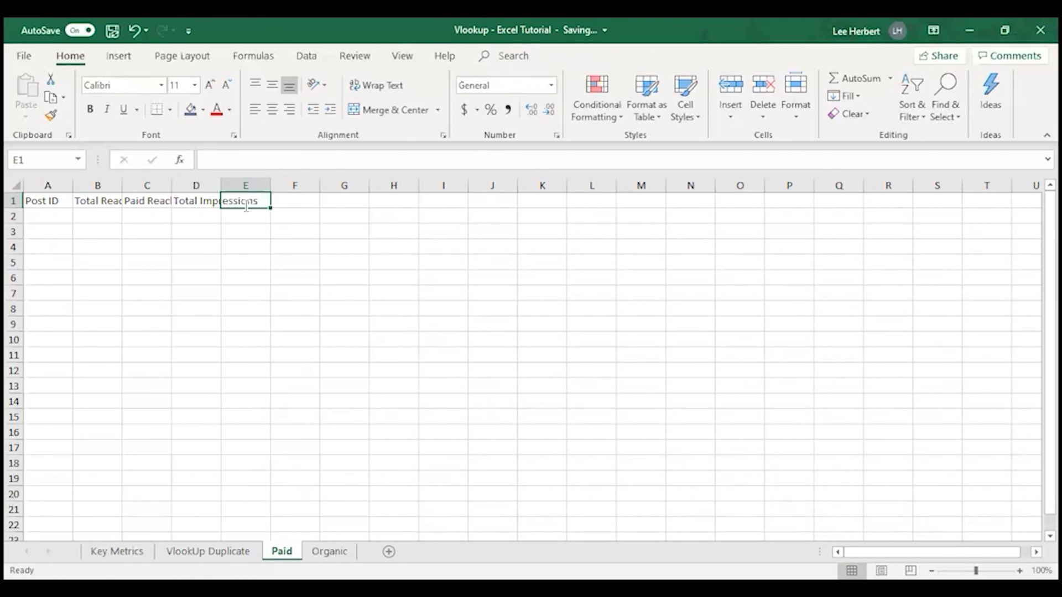
pyautogui.write('Paid Impressions')
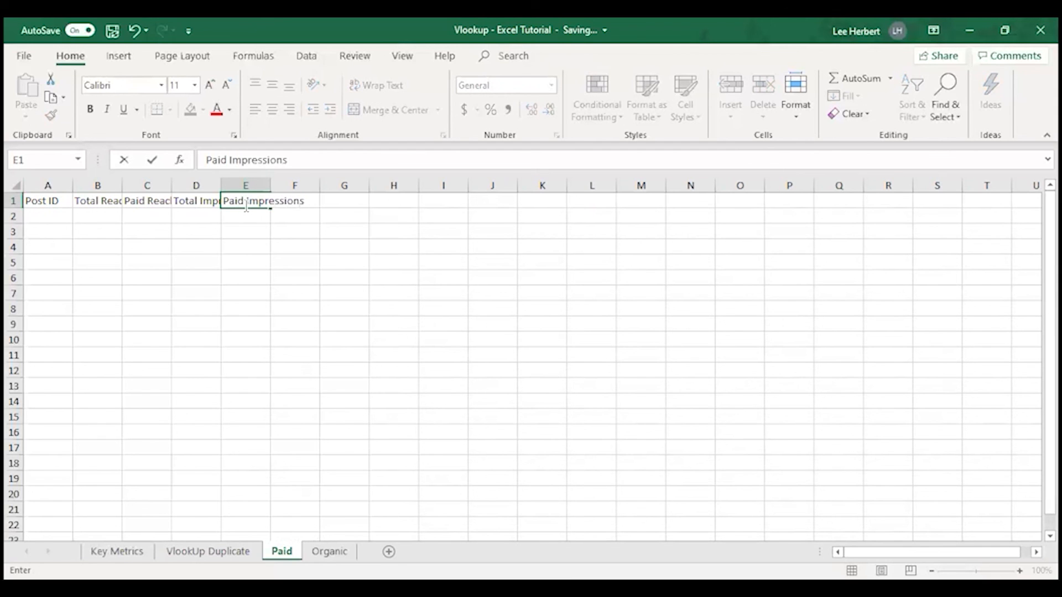
pyautogui.click(292, 220)
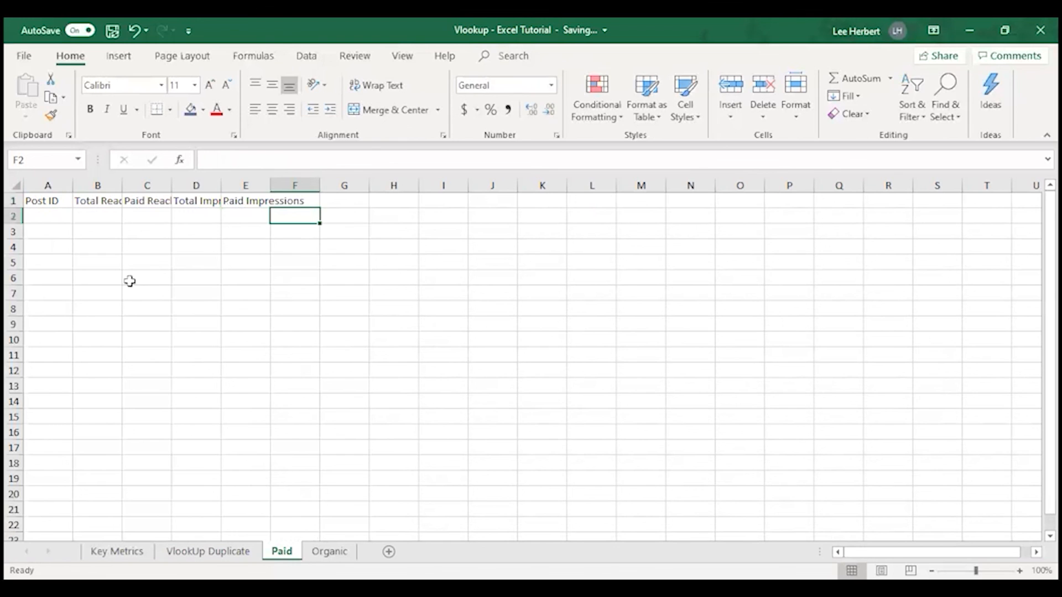
# Copy the header row from the Paid sheet into the Organic sheet starting at cell A1
pyautogui.click(329, 551)
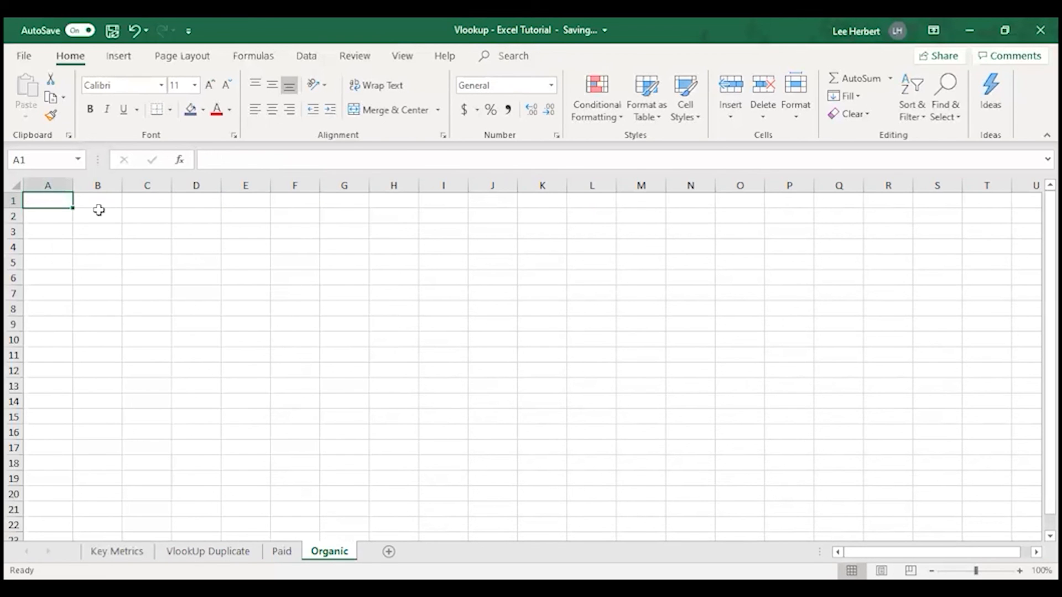
pyautogui.click(281, 551)
pyautogui.moveTo(43, 200); pyautogui.dragTo(315, 207)
pyautogui.hotkey('ctrl', 'c')
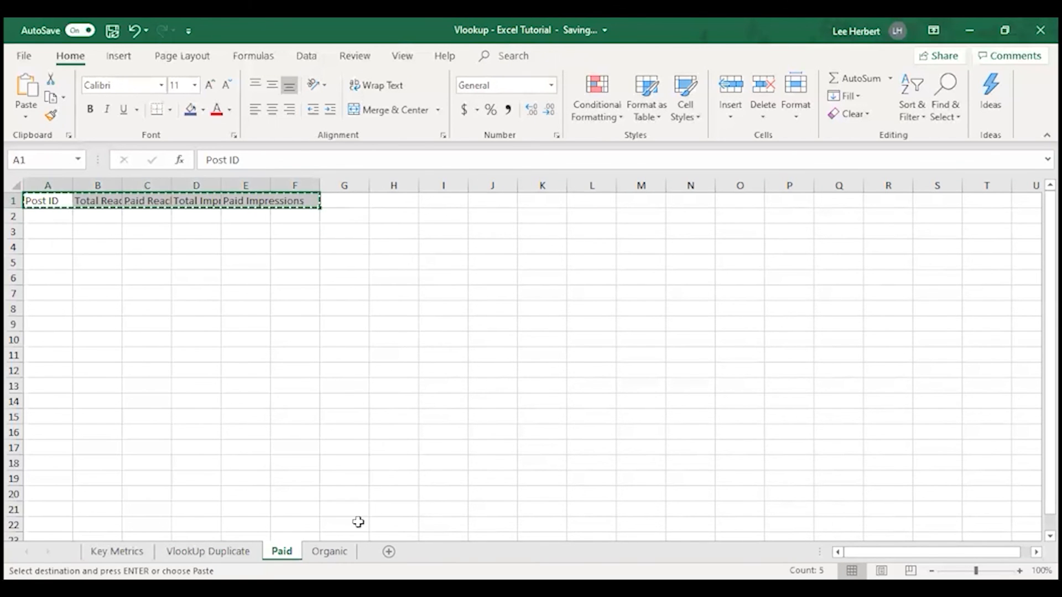
pyautogui.click(329, 551)
pyautogui.hotkey('ctrl', 'v')
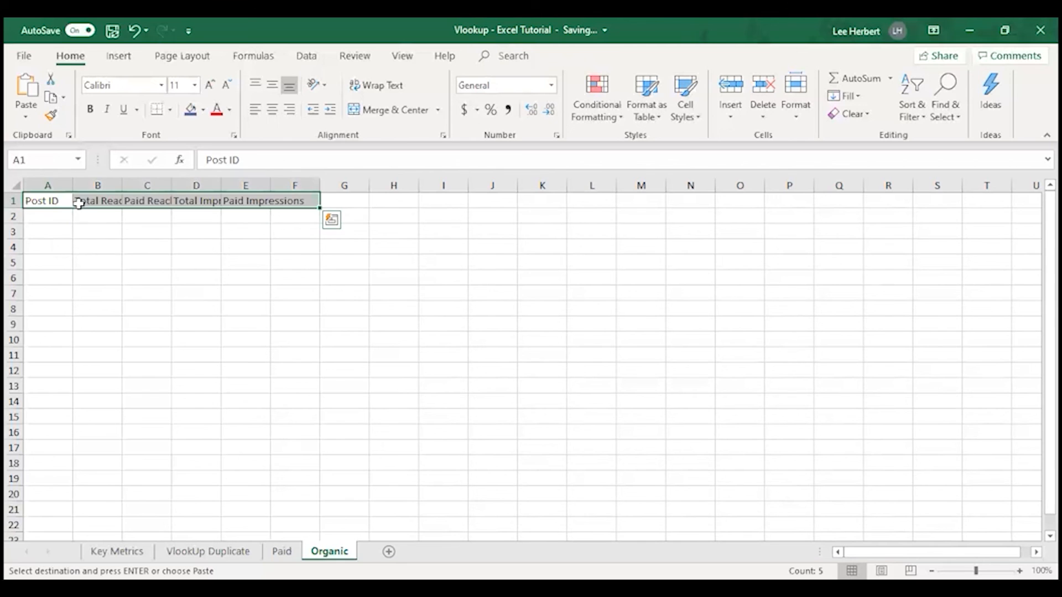
# Change the header in cell C1 of the Organic sheet to "Organic Reach"
pyautogui.click(111, 202)
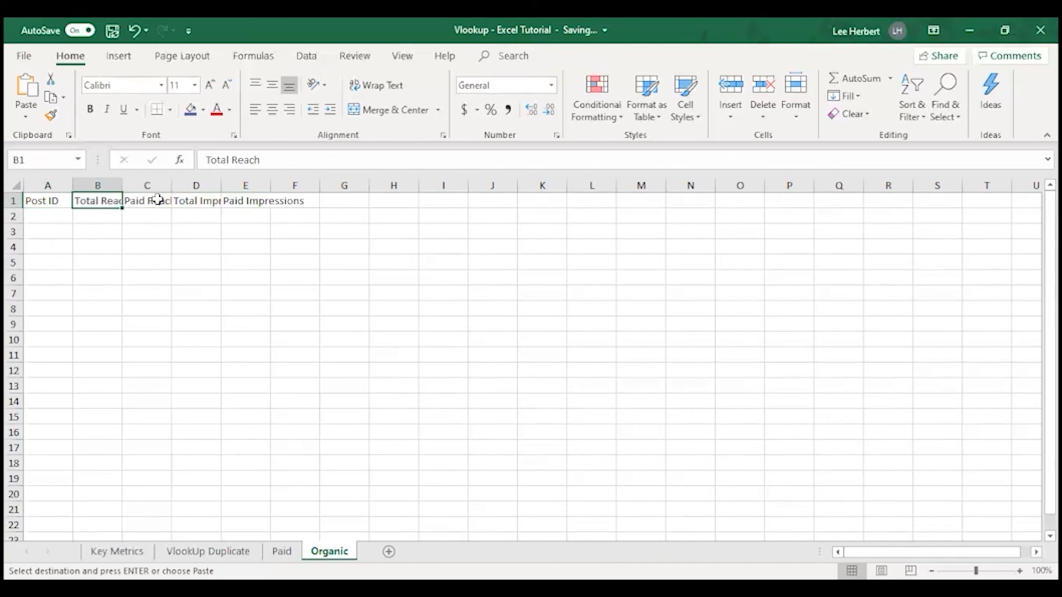
pyautogui.click(151, 202)
pyautogui.moveTo(224, 157); pyautogui.dragTo(202, 157)
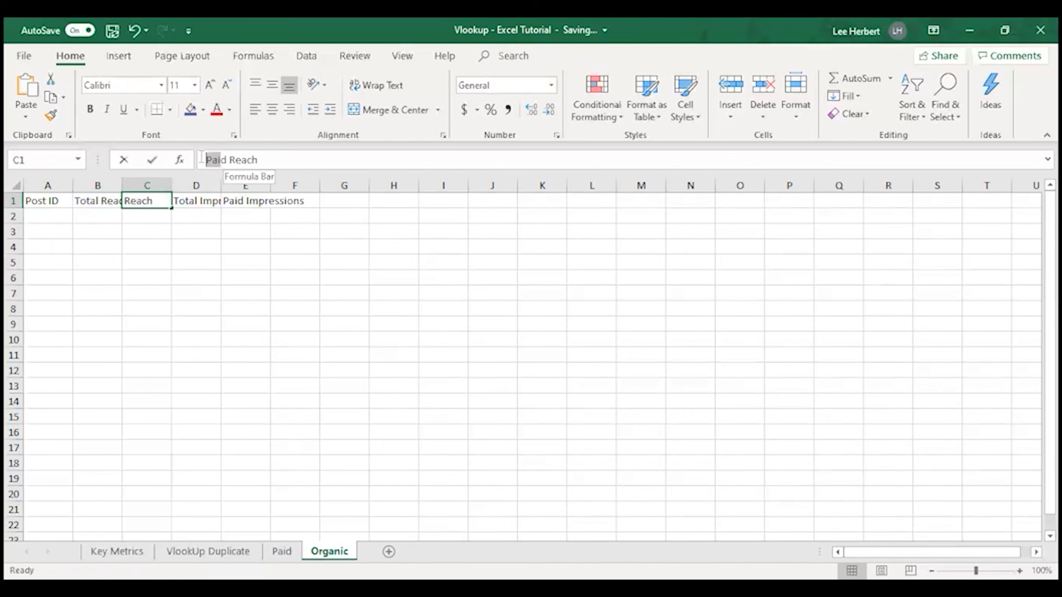
pyautogui.press('BackSpace')
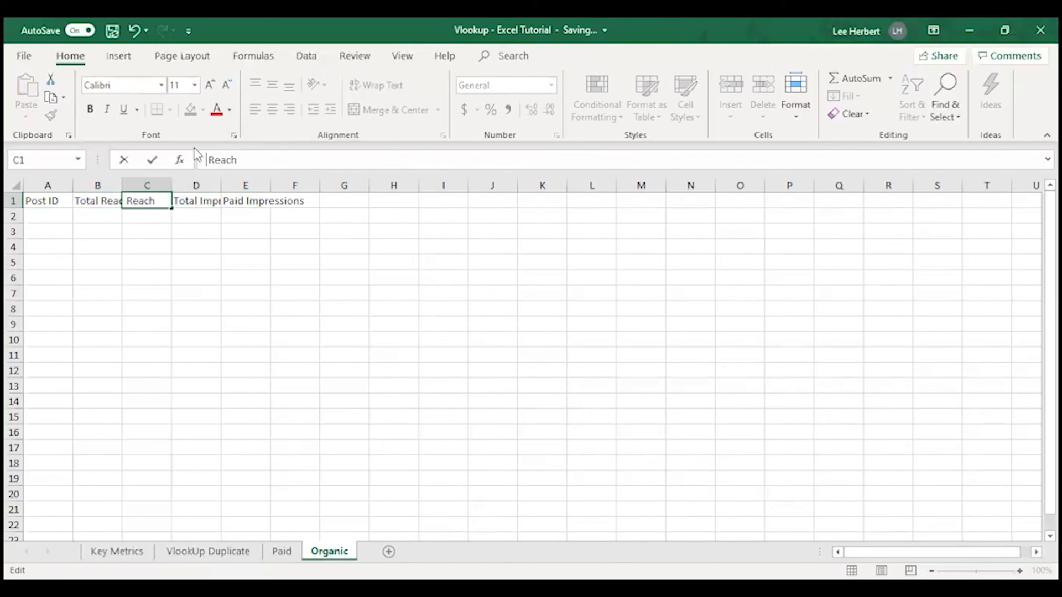
pyautogui.write('Organic')
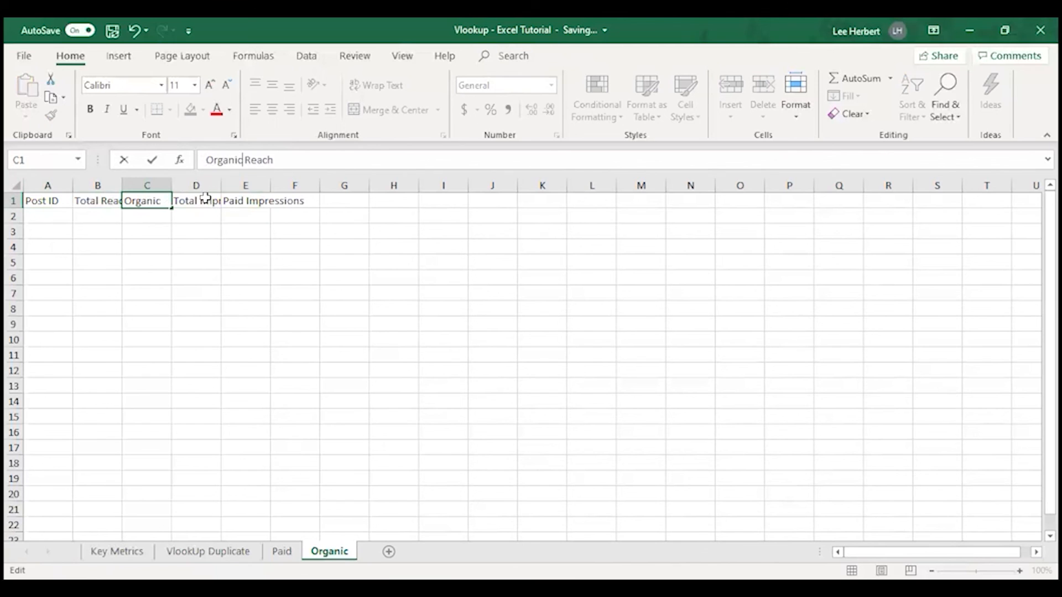
# Change the header in cell E1 of the Organic sheet to "Organic Impressions"
pyautogui.click(238, 201)
pyautogui.click(228, 160)
pyautogui.moveTo(227, 160); pyautogui.dragTo(175, 154)
pyautogui.write('Organic')
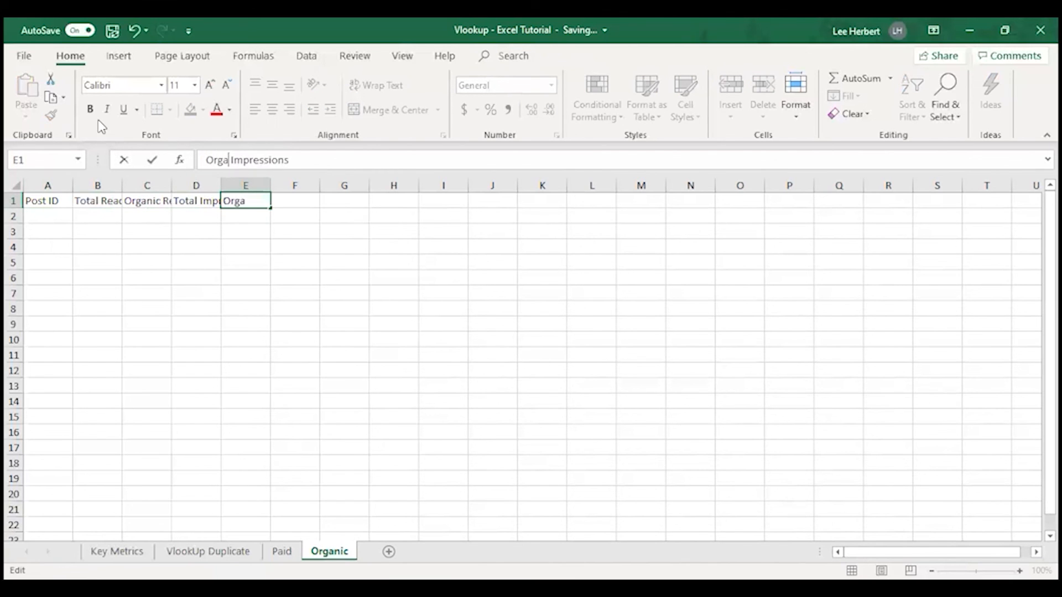
pyautogui.click(274, 259)
# Autofit the widths of columns B through E on the Organic sheet to their header text
pyautogui.click(16, 186)
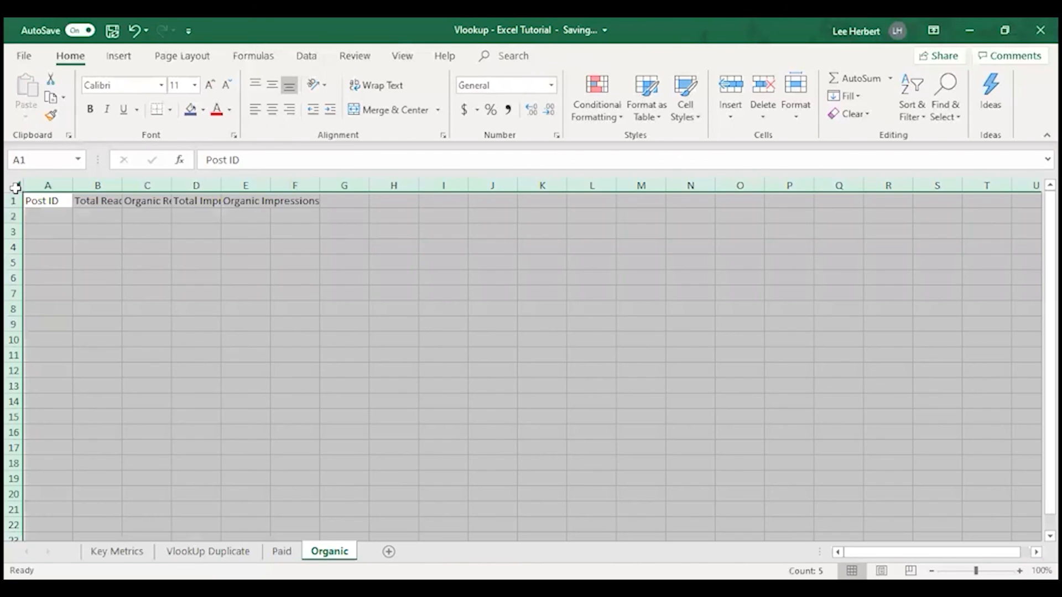
pyautogui.click(75, 211)
pyautogui.moveTo(49, 200); pyautogui.dragTo(294, 205)
pyautogui.click(294, 202)
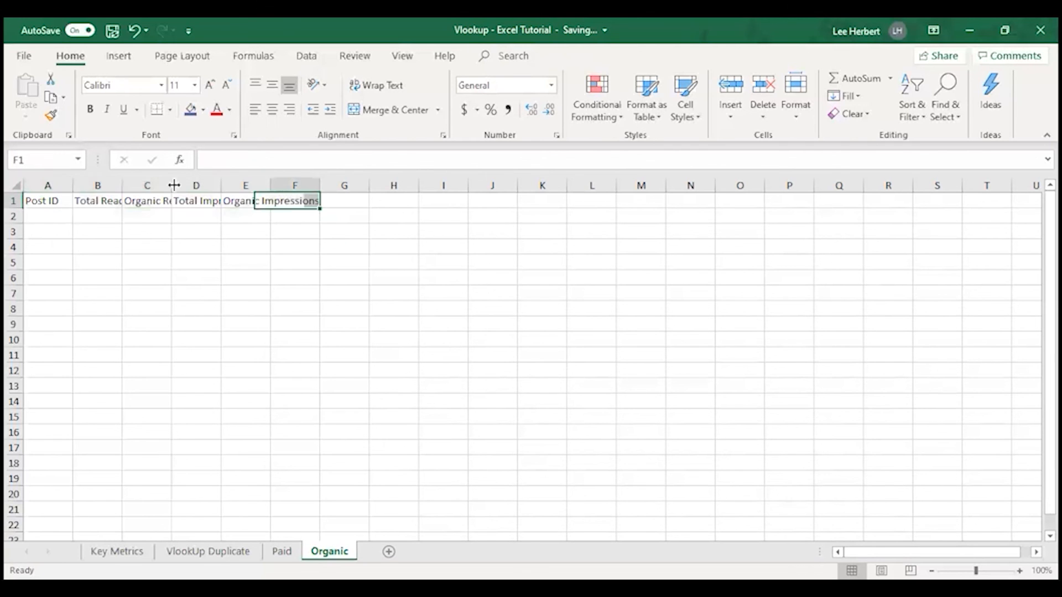
pyautogui.doubleClick(119, 184)
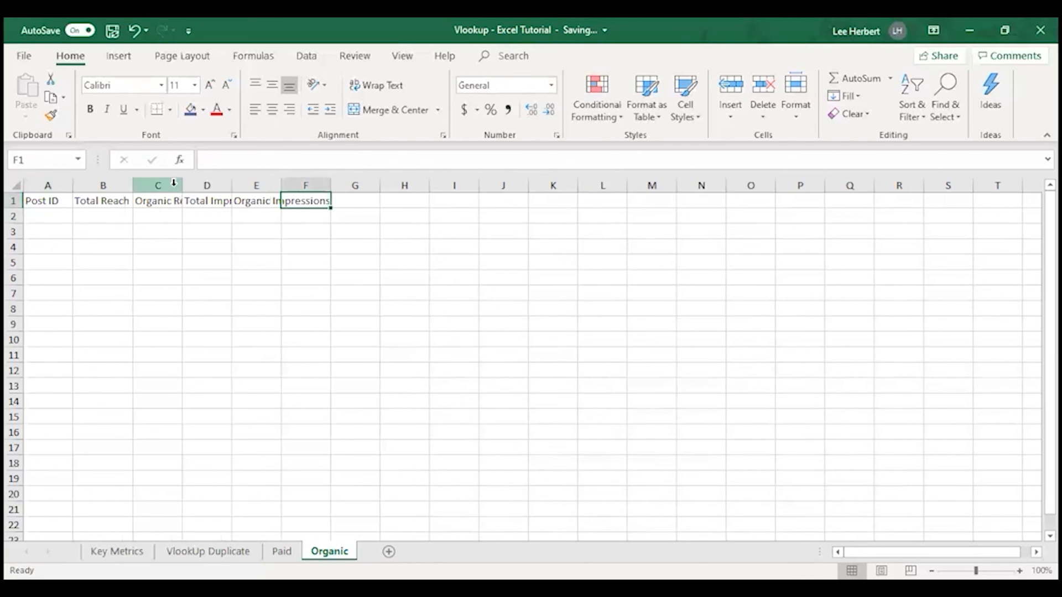
pyautogui.doubleClick(181, 185)
pyautogui.doubleClick(255, 186)
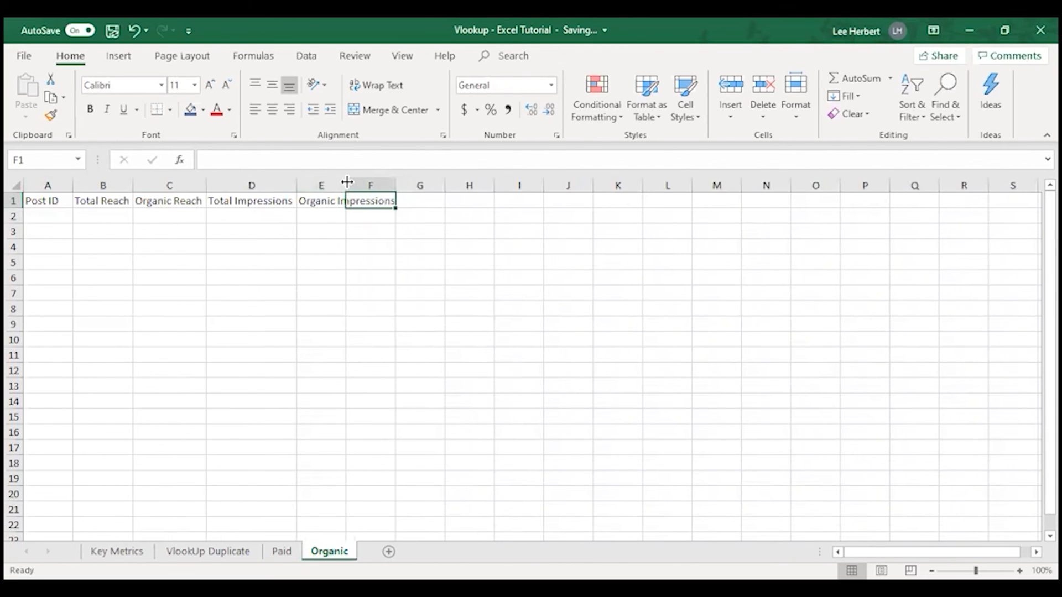
pyautogui.doubleClick(347, 184)
# Autofit the widths of columns B through E on the Paid sheet to their header text
pyautogui.click(282, 552)
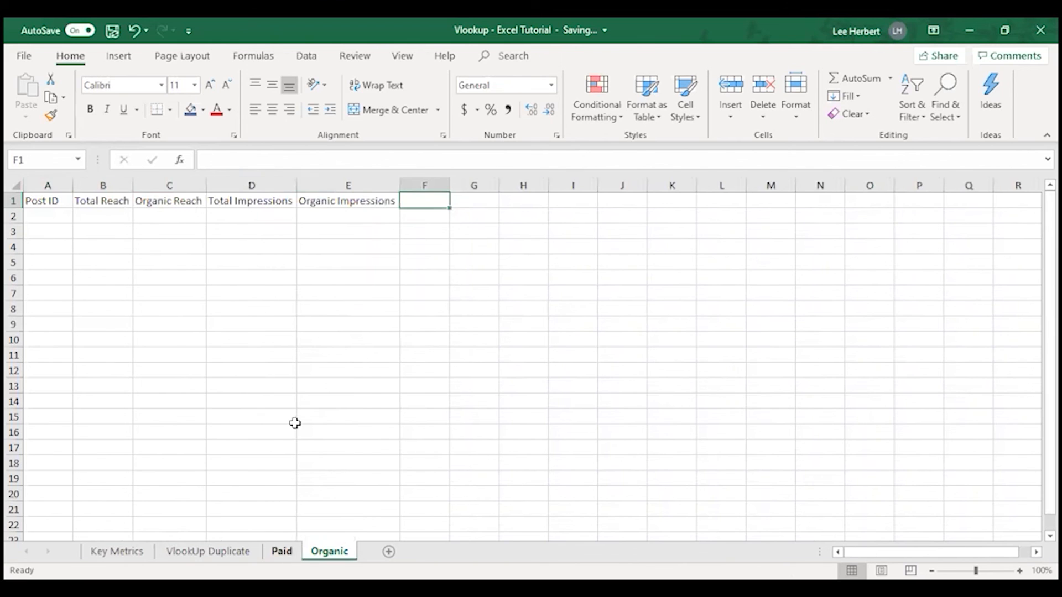
pyautogui.doubleClick(123, 184)
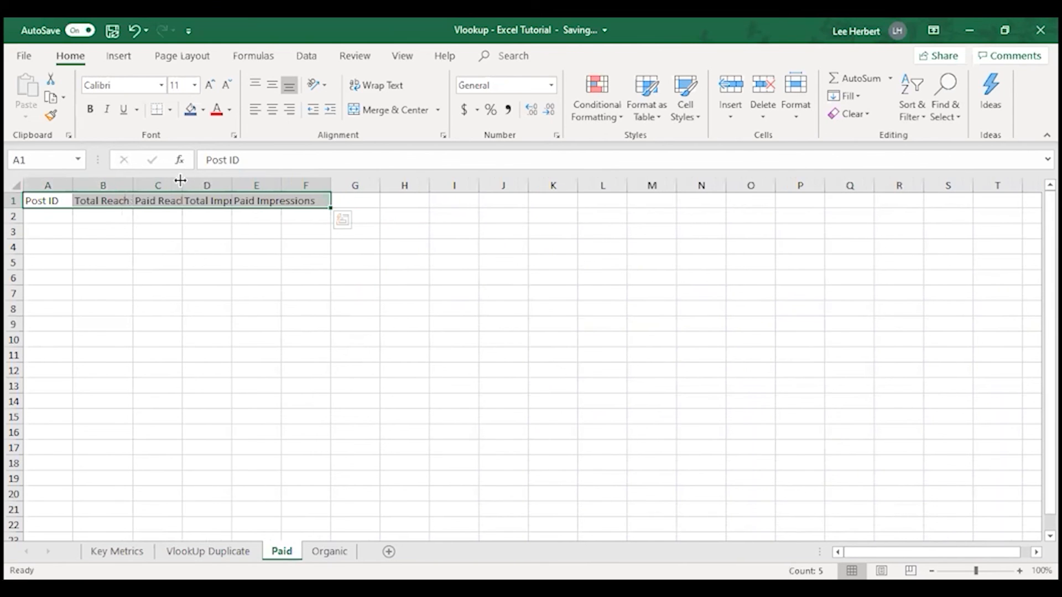
pyautogui.doubleClick(181, 183)
pyautogui.doubleClick(240, 184)
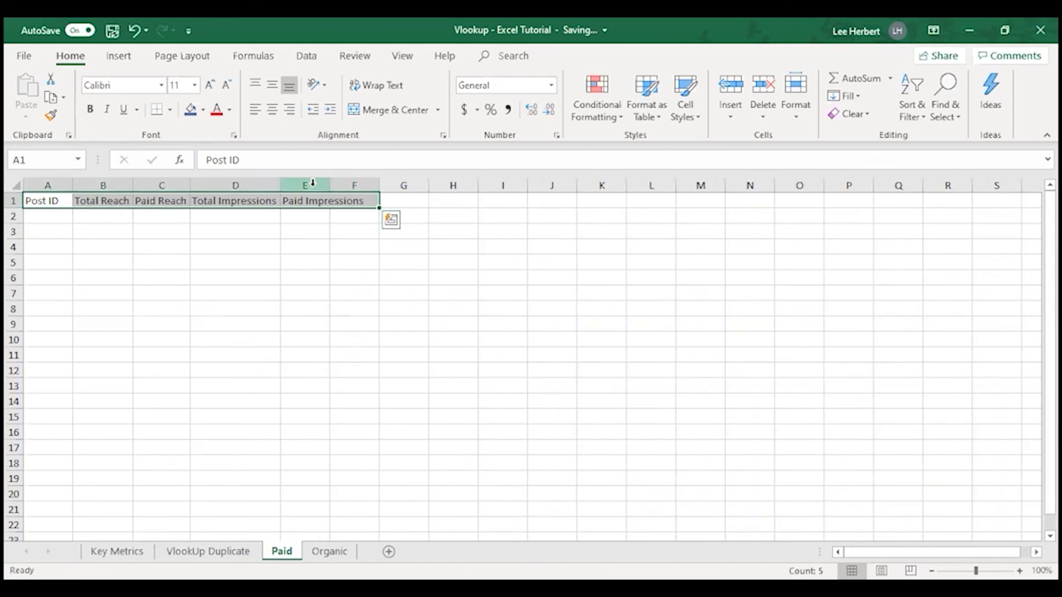
pyautogui.doubleClick(329, 186)
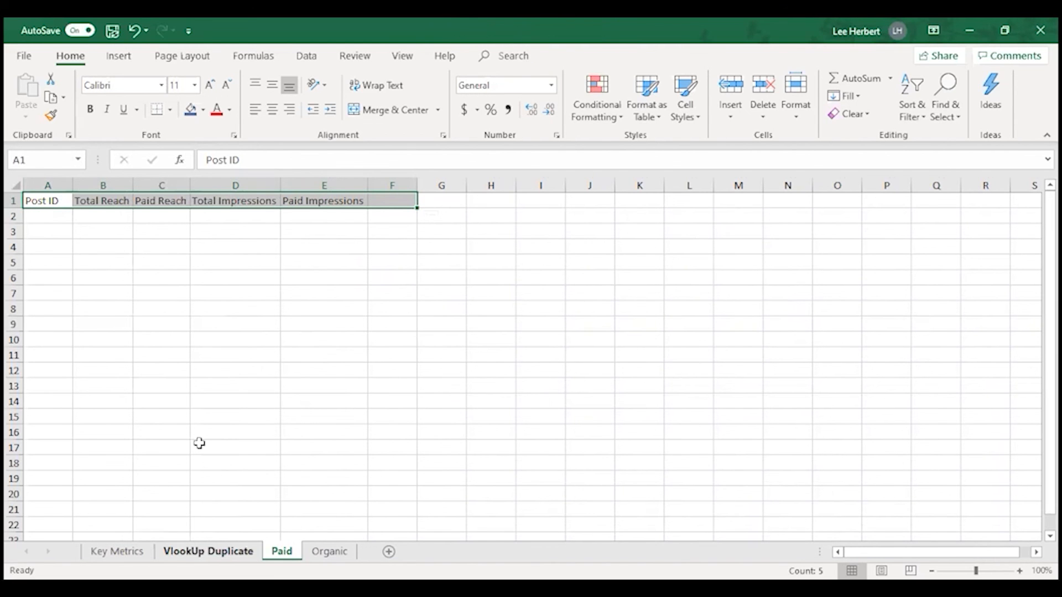
# Copy the Post IDs in A2:A61 of VlookUp Duplicate to the Paid sheet from cell A2 and autofit column A
pyautogui.hotkey('ctrl', 'pageup')
pyautogui.click(75, 206)
pyautogui.moveTo(76, 207); pyautogui.dragTo(70, 389)
pyautogui.hotkey('ctrl', 'c')
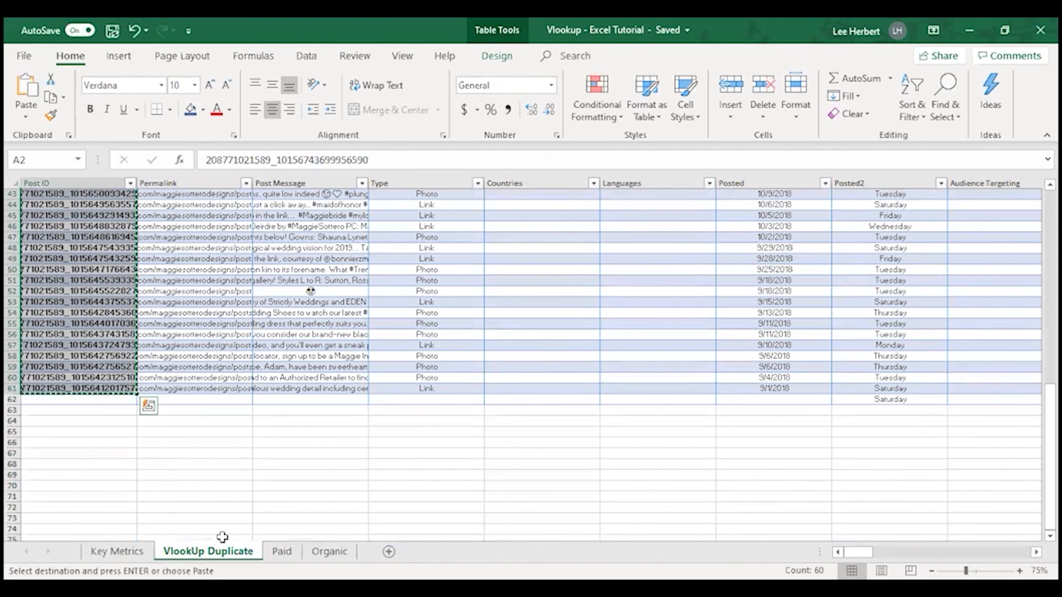
pyautogui.click(283, 551)
pyautogui.click(32, 216)
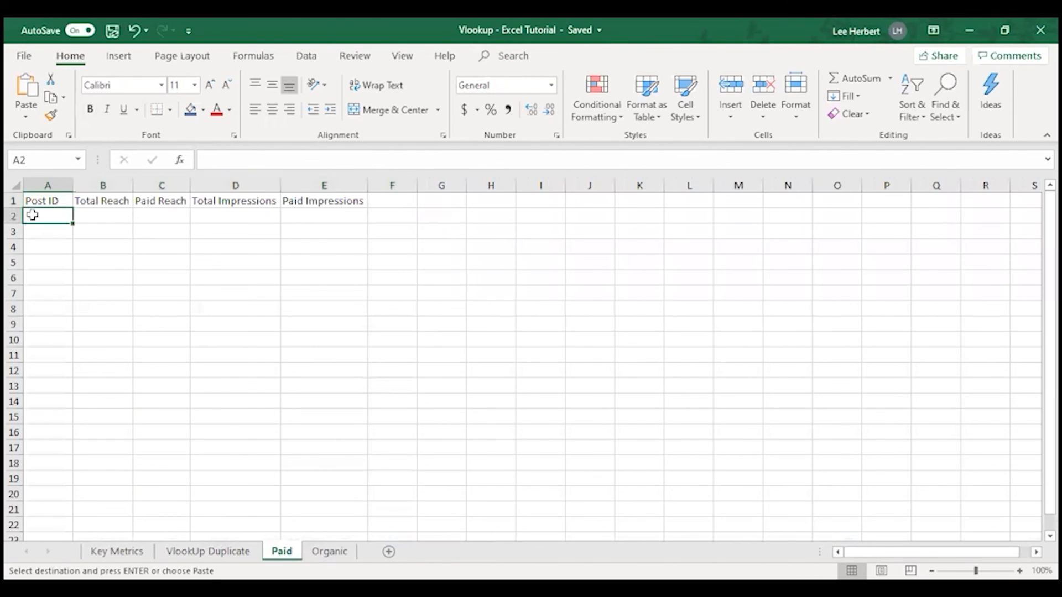
pyautogui.hotkey('ctrl', 'v')
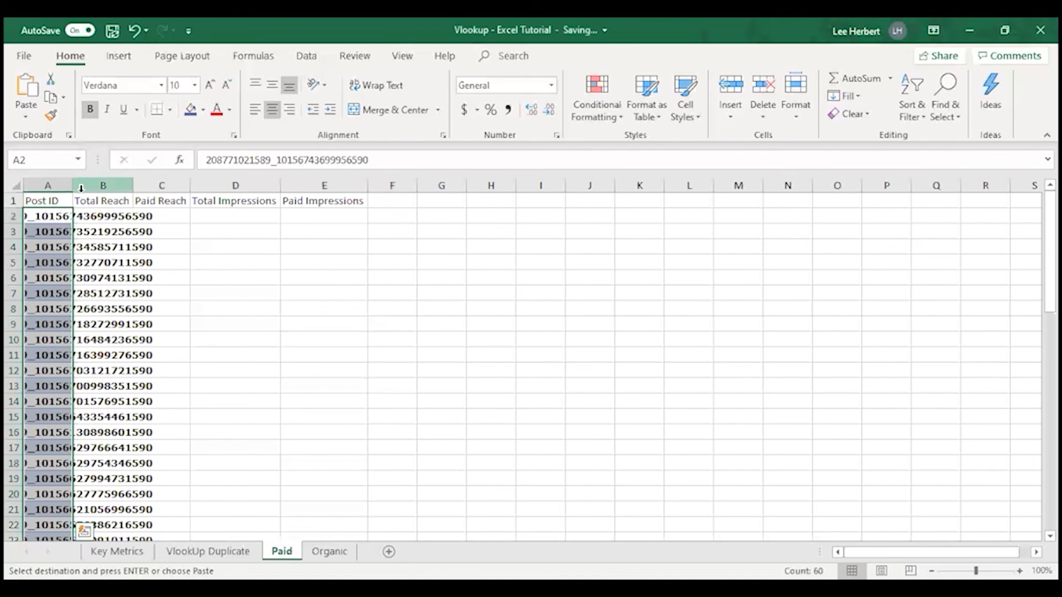
pyautogui.doubleClick(71, 185)
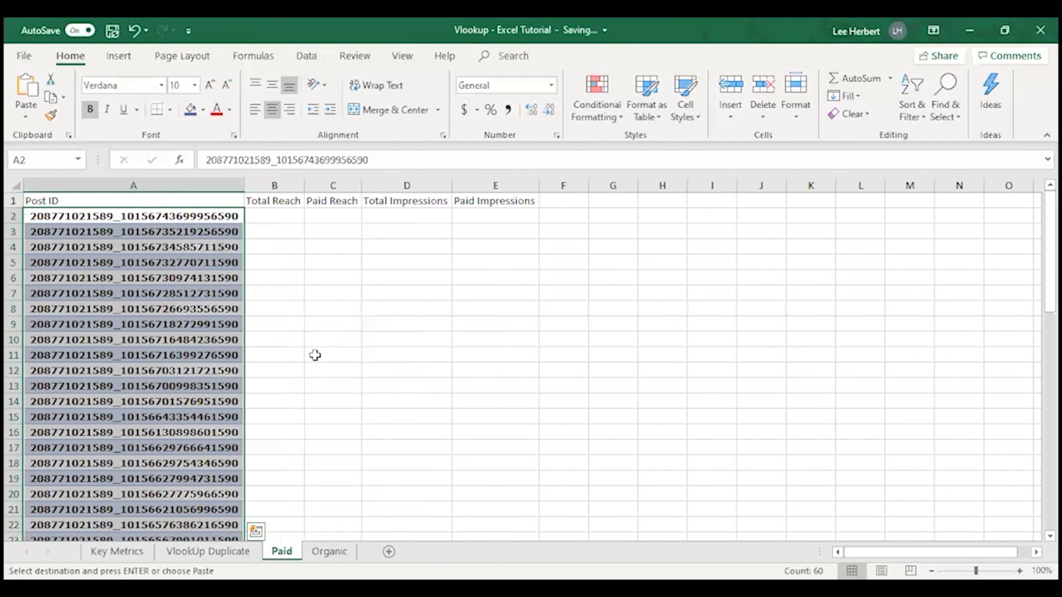
# Paste the copied Post IDs into the Organic sheet from cell A2 and autofit column A
pyautogui.click(329, 551)
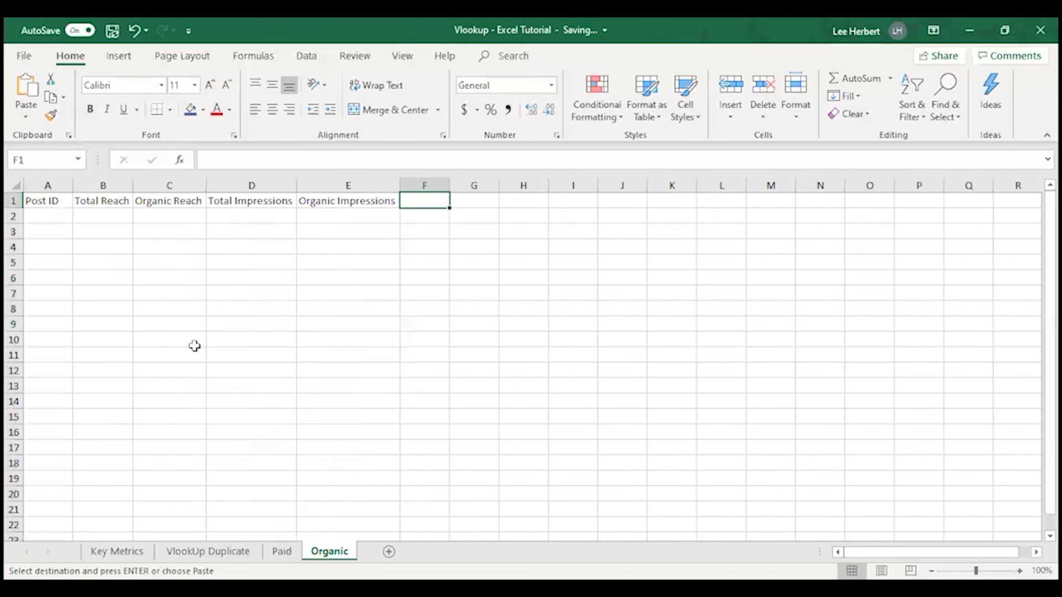
pyautogui.click(42, 212)
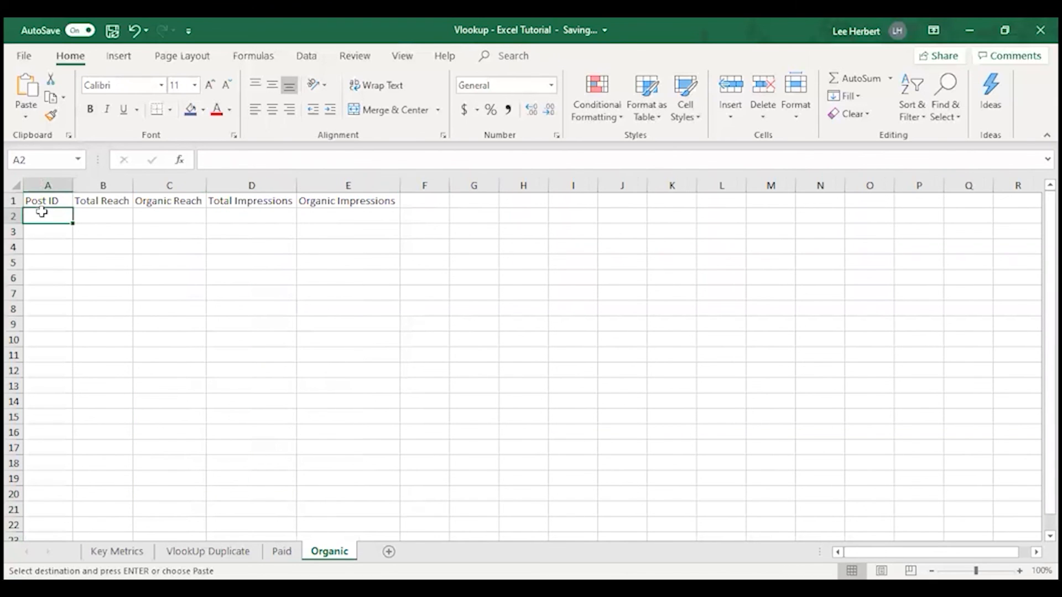
pyautogui.hotkey('ctrl', 'v')
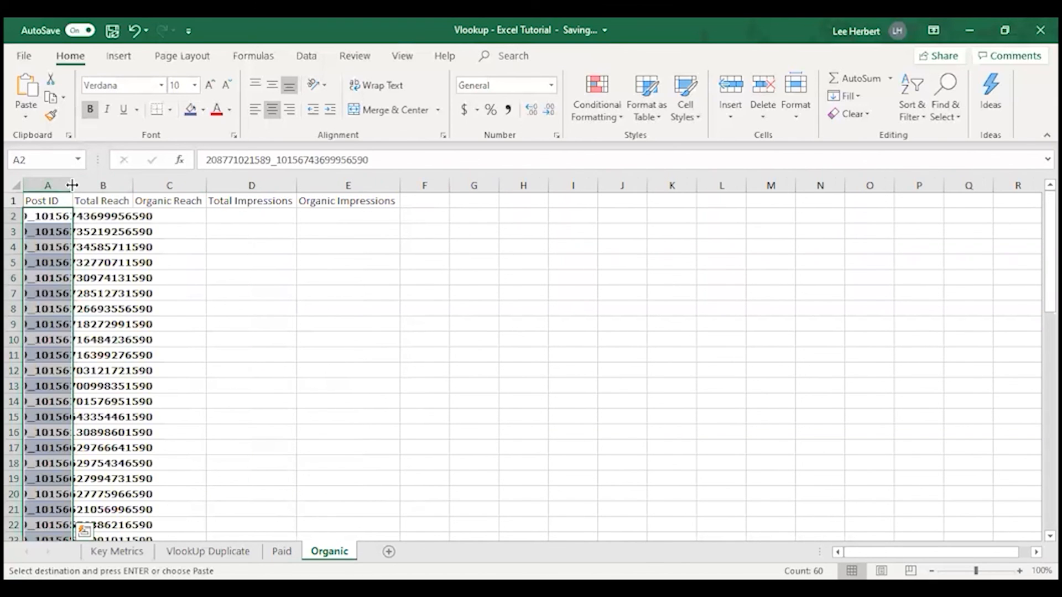
pyautogui.doubleClick(72, 183)
pyautogui.click(319, 332)
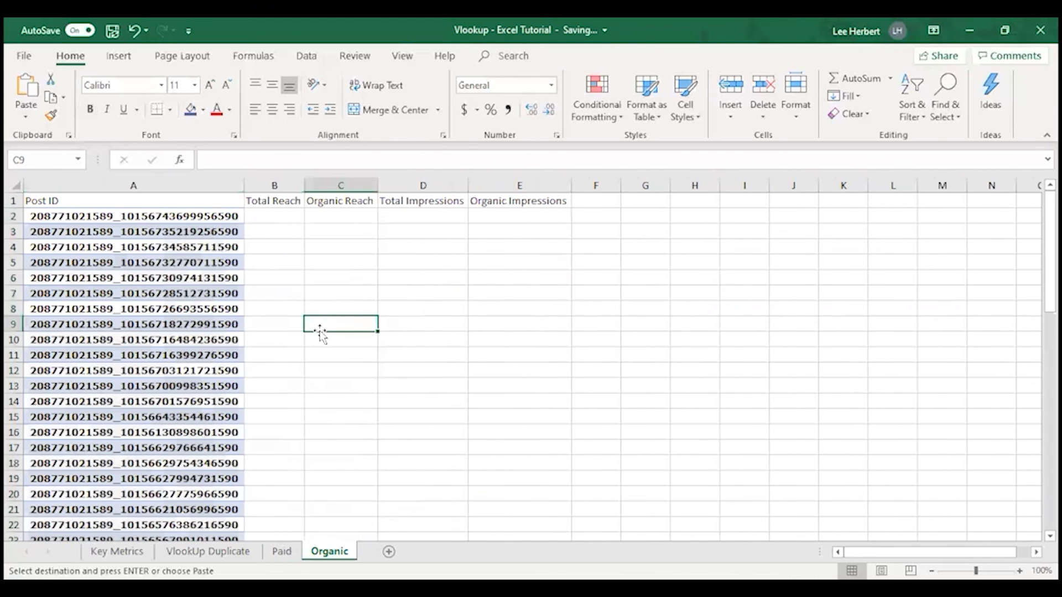
# Compare the Post ID columns on the Organic, Paid and VlookUp Duplicate sheets
pyautogui.click(192, 218)
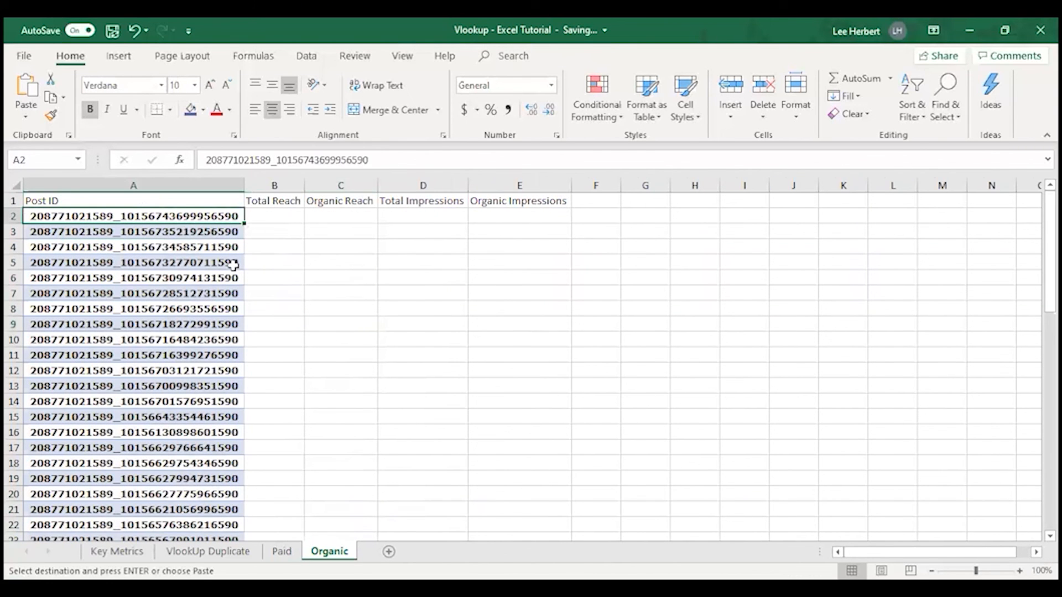
pyautogui.click(282, 551)
pyautogui.click(208, 551)
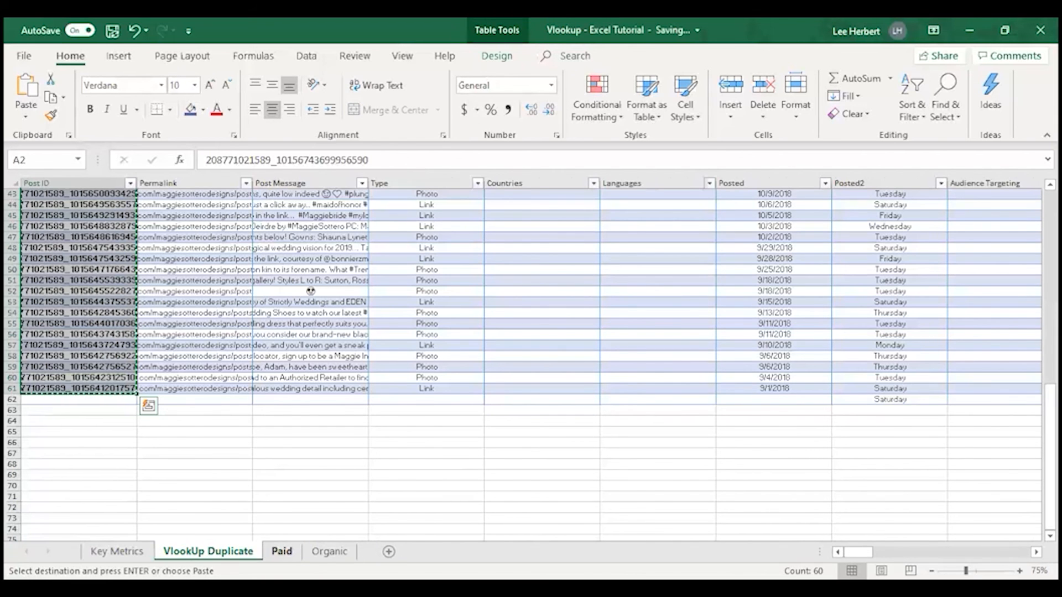
pyautogui.click(281, 552)
pyautogui.click(129, 217)
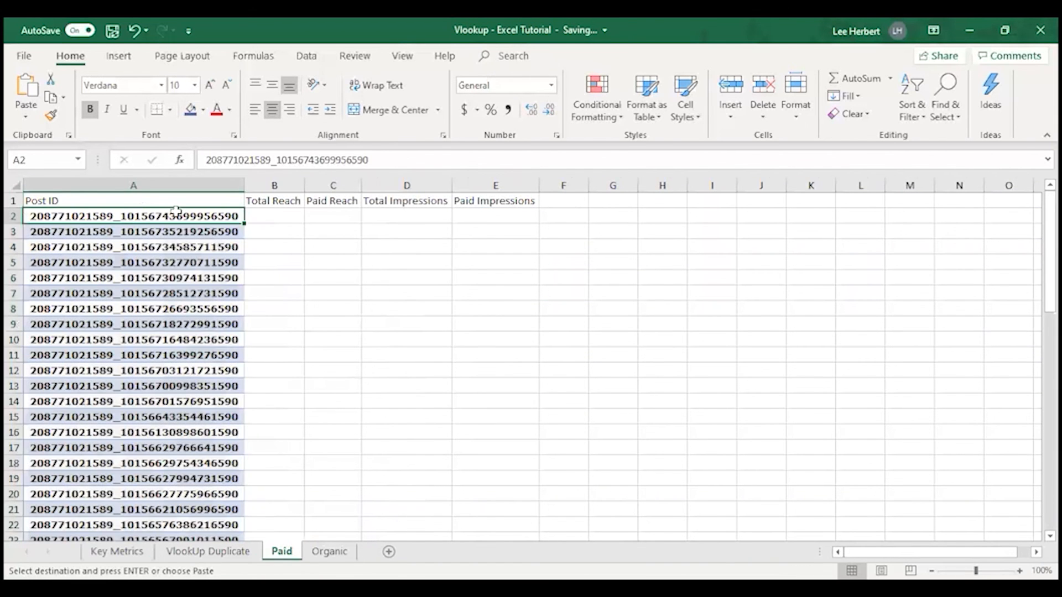
pyautogui.click(331, 550)
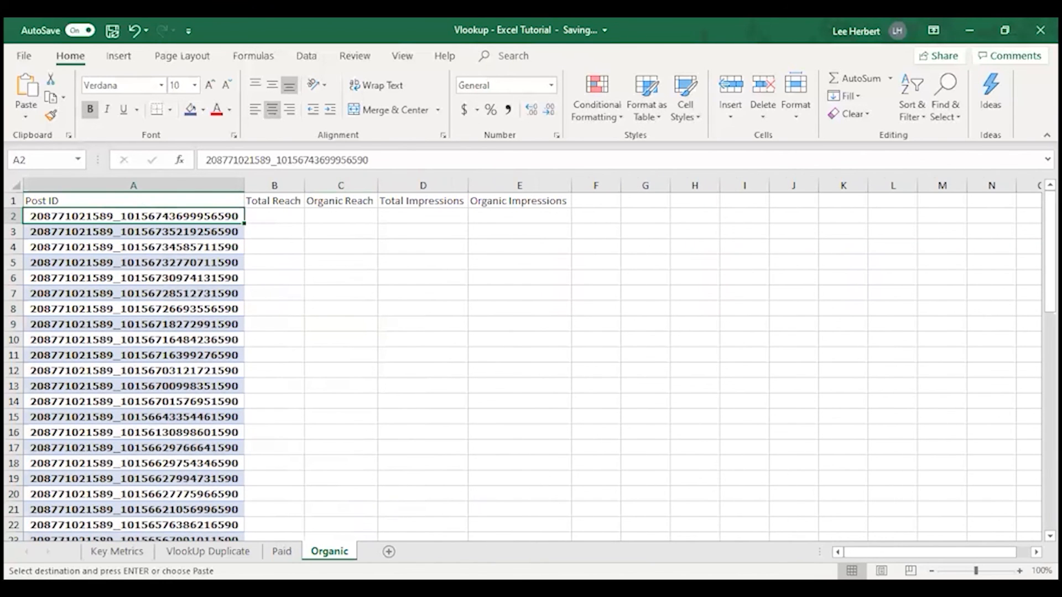
pyautogui.click(208, 552)
pyautogui.scroll(14, 75, 256)
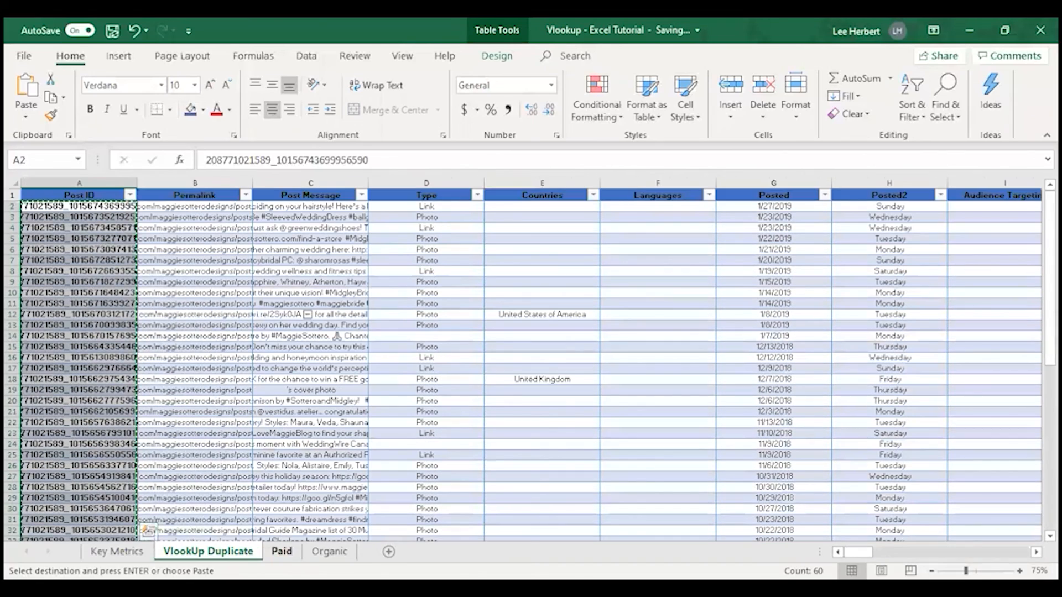
pyautogui.click(283, 551)
pyautogui.click(328, 552)
pyautogui.click(283, 551)
pyautogui.hotkey('ctrl', 'pageup')
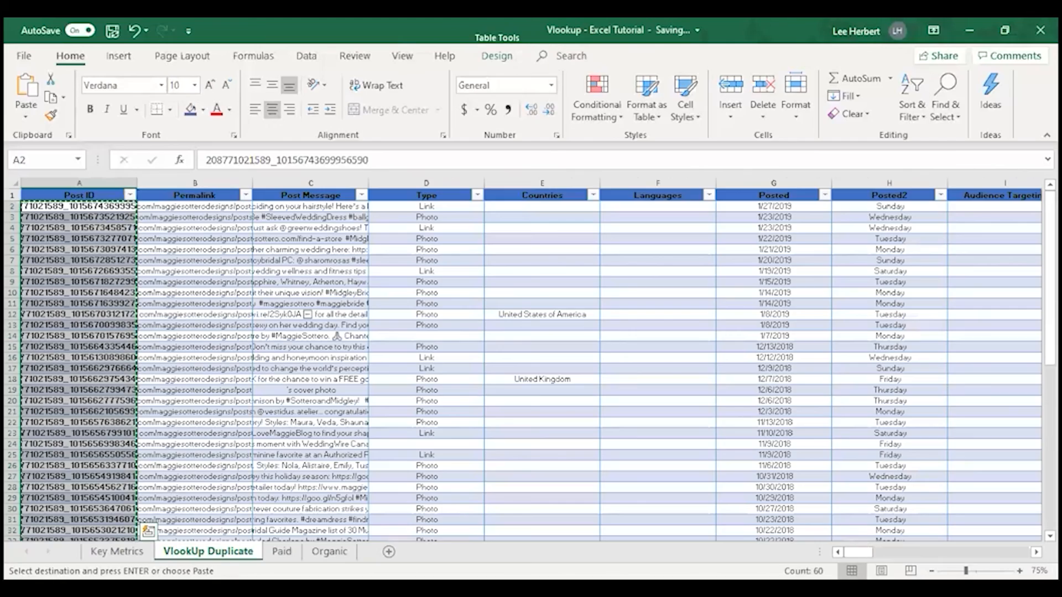
# Review the empty reach and impressions cells in row 2 of the Paid and Organic sheets
pyautogui.click(281, 552)
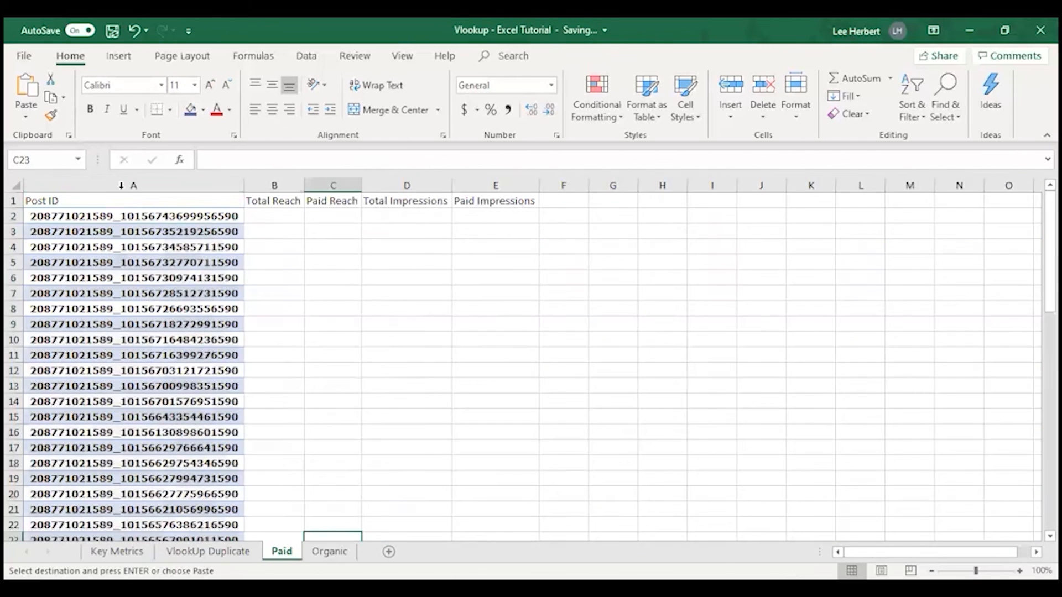
pyautogui.click(145, 216)
pyautogui.press('Right')
pyautogui.press('Right')
pyautogui.press('Right')
pyautogui.press('Right')
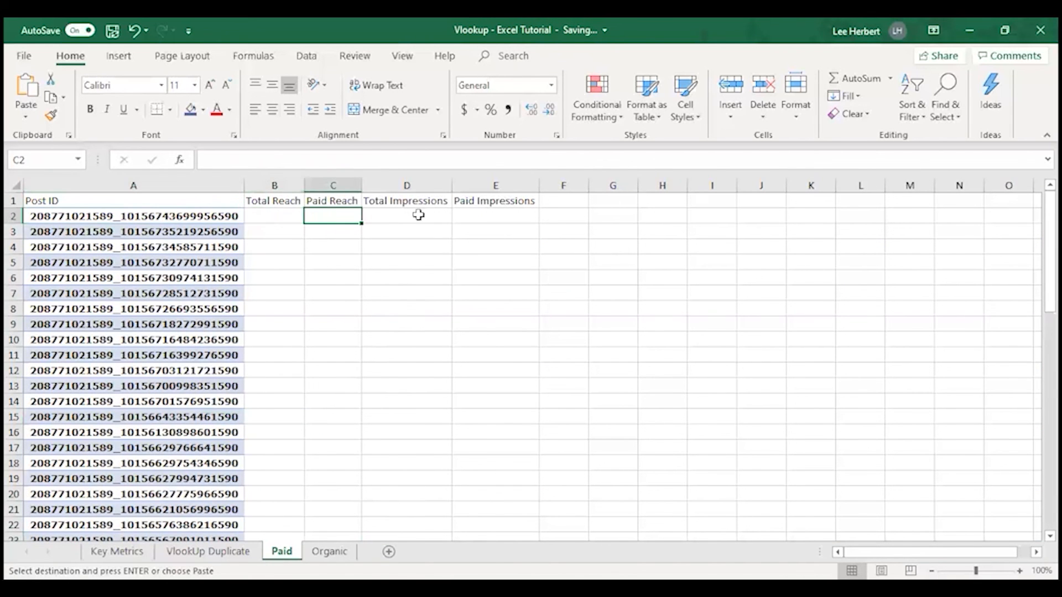
pyautogui.click(329, 552)
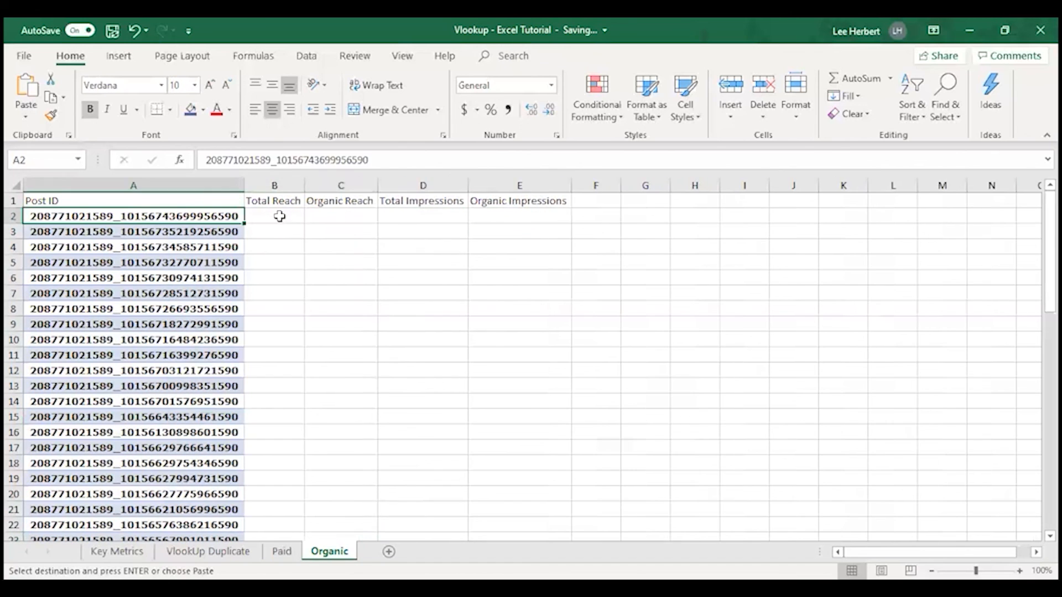
pyautogui.press('Right')
pyautogui.press('Right')
pyautogui.press('Right')
pyautogui.press('Right')
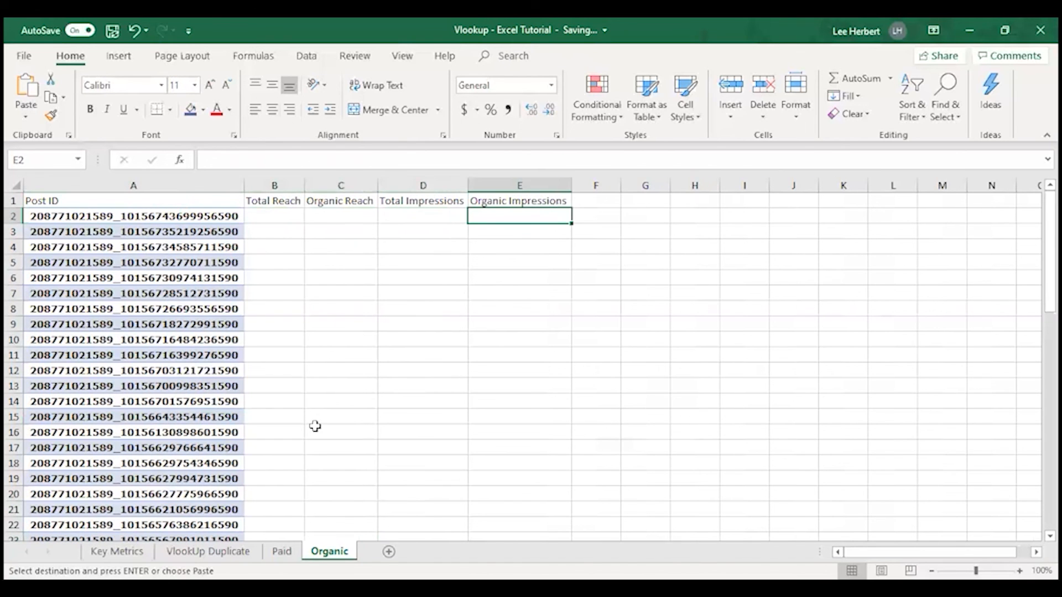
pyautogui.click(282, 550)
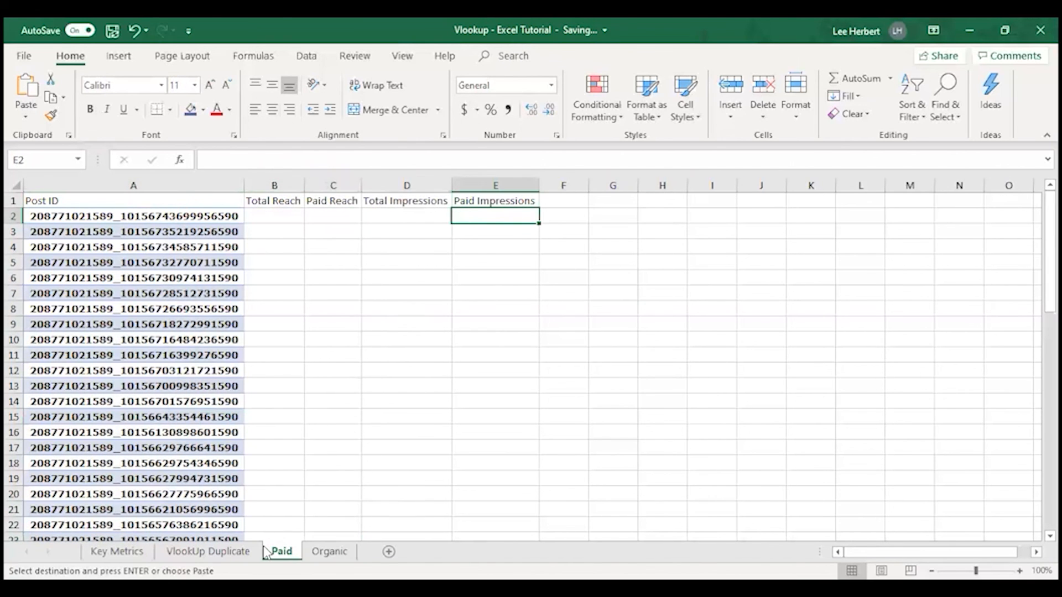
pyautogui.click(334, 552)
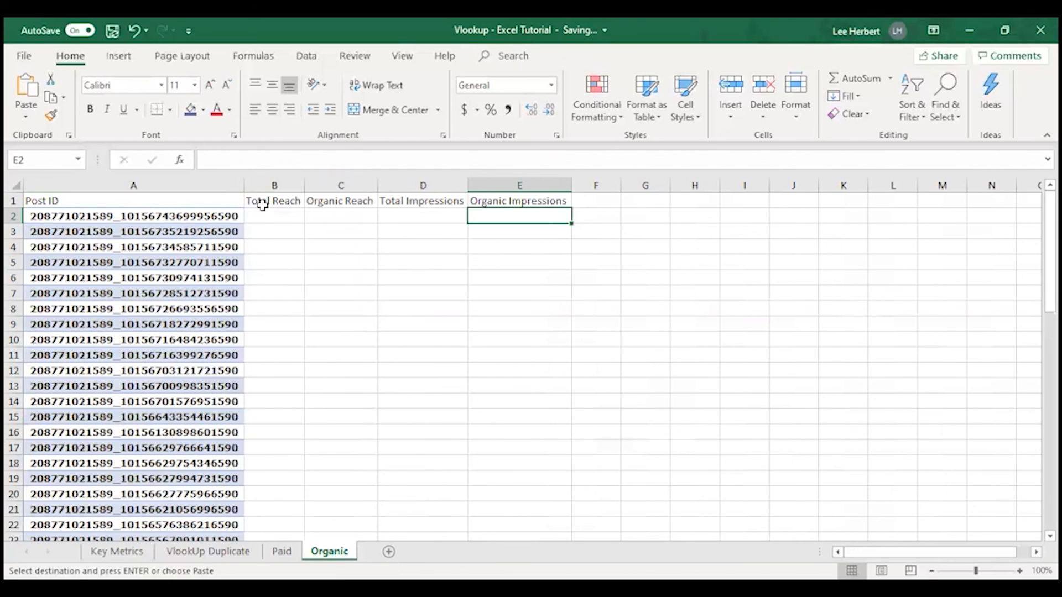
pyautogui.click(279, 213)
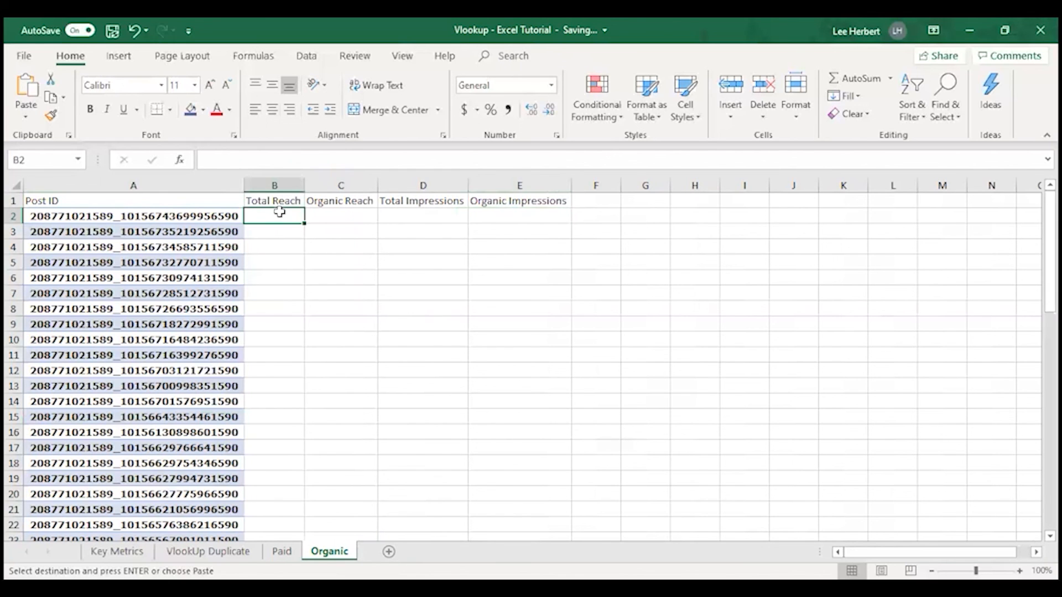
# Examine the column order on the VlookUp Duplicate sheet, from Post ID through Permalink and Post Message to Type
pyautogui.click(208, 551)
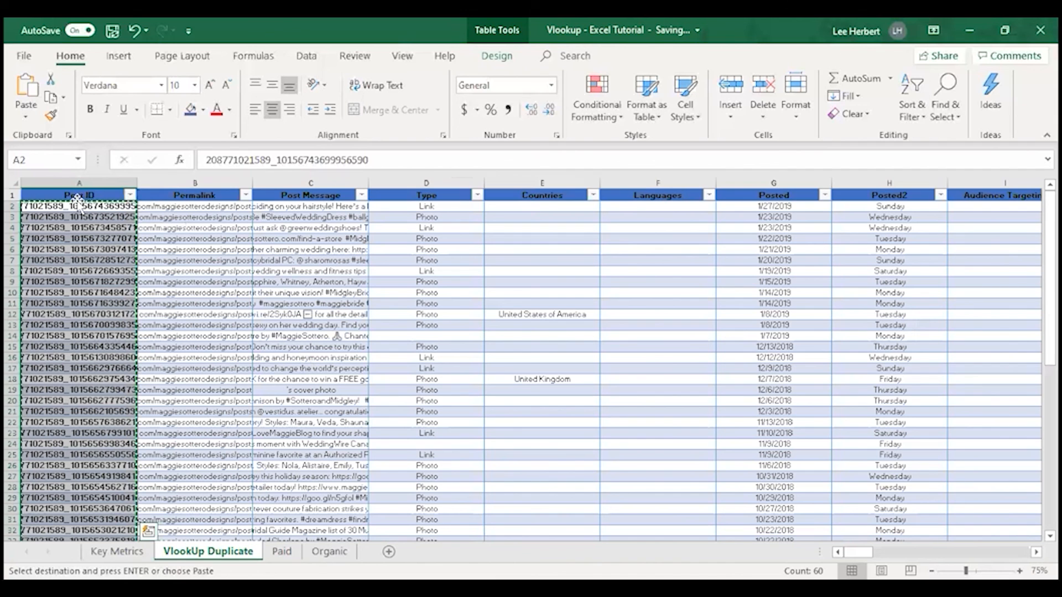
pyautogui.click(36, 194)
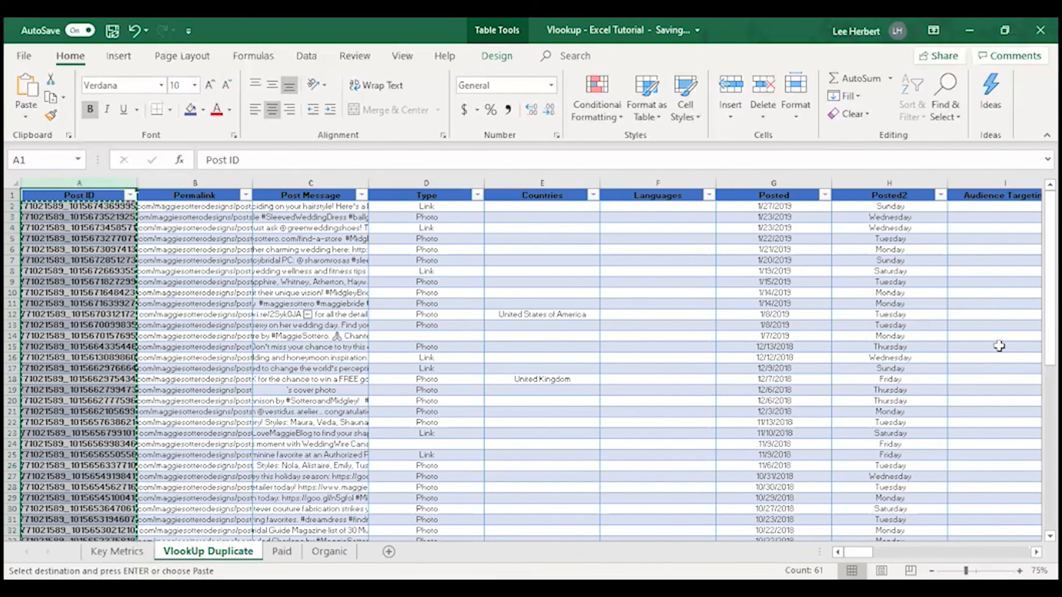
pyautogui.moveTo(858, 552)
pyautogui.mouseDown()
pyautogui.moveTo(871, 552)
pyautogui.moveTo(856, 552)
pyautogui.mouseUp()
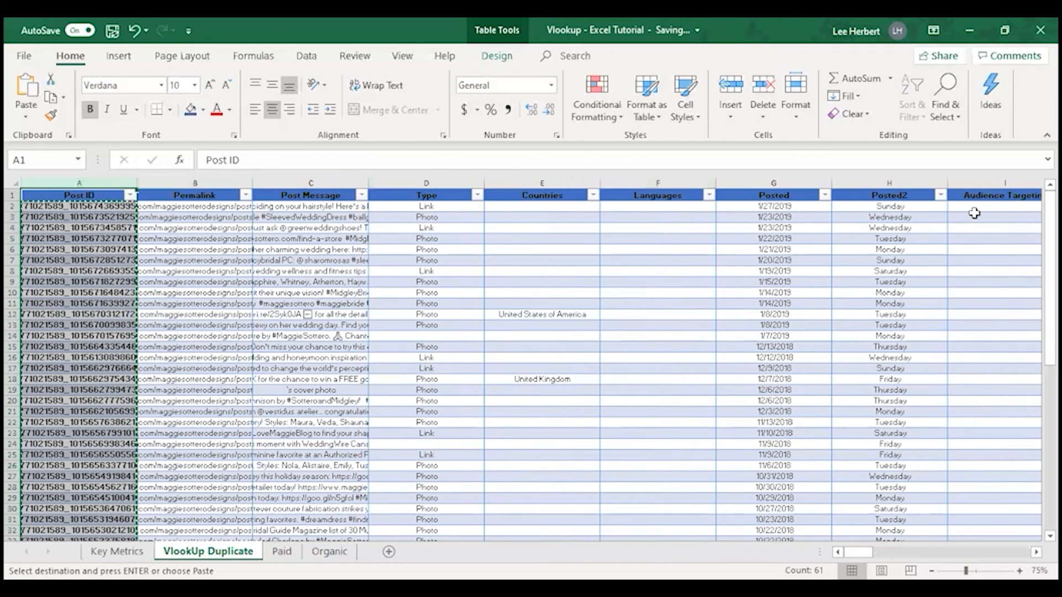
pyautogui.moveTo(873, 552)
pyautogui.mouseDown()
pyautogui.moveTo(882, 552)
pyautogui.moveTo(856, 551)
pyautogui.mouseUp()
pyautogui.click(110, 207)
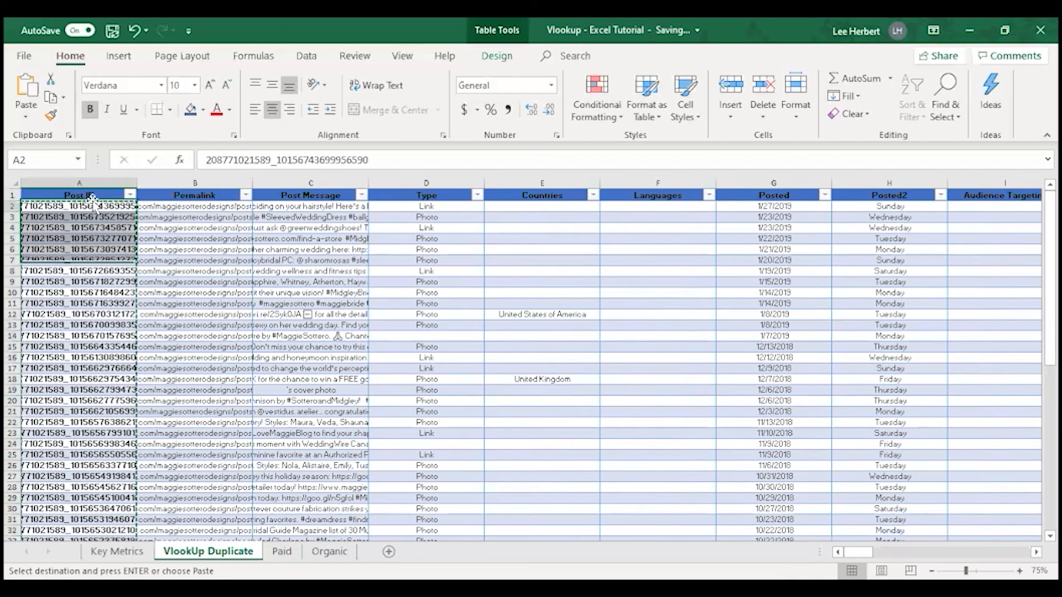
pyautogui.click(206, 207)
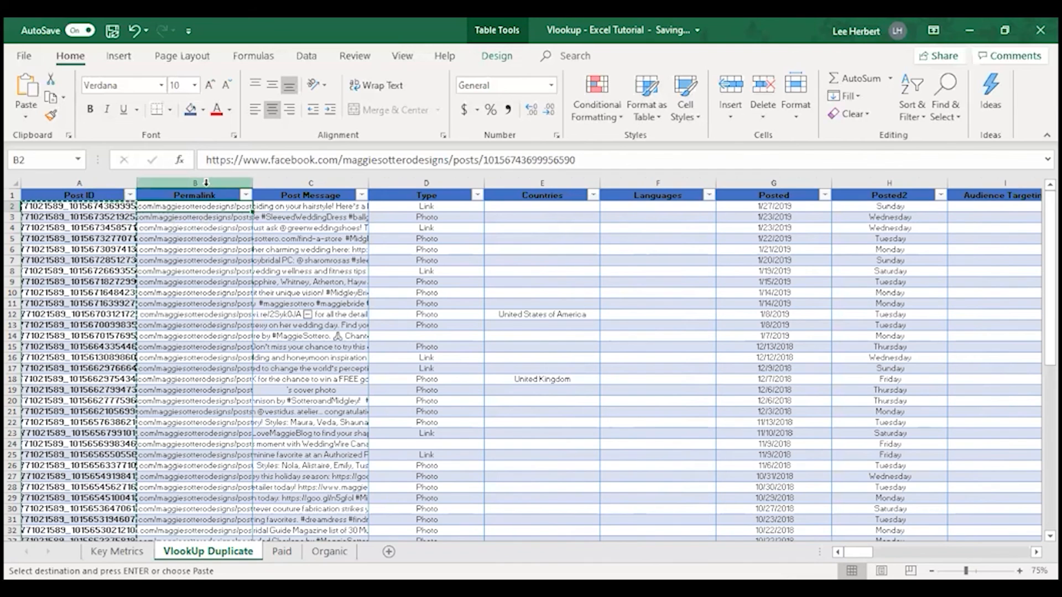
pyautogui.click(315, 179)
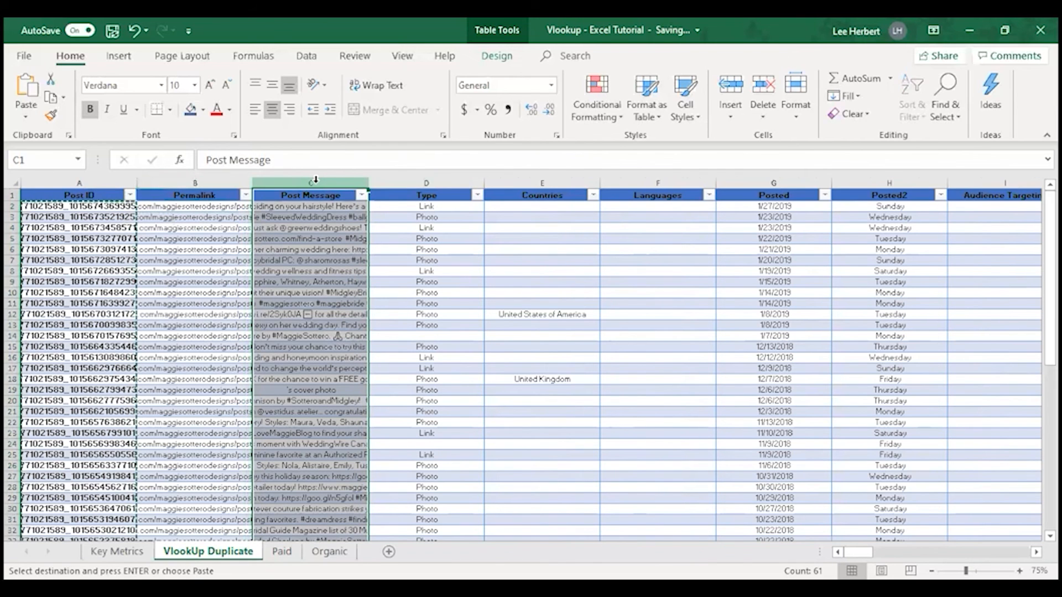
pyautogui.click(426, 180)
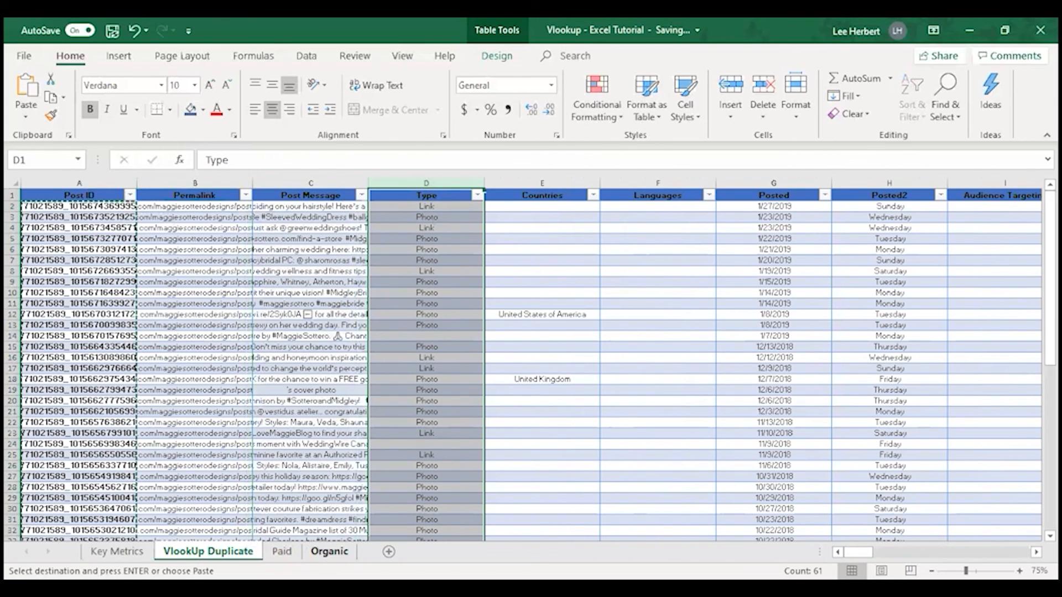
# Start a VLOOKUP formula in cell B2 of the Organic sheet, under Total Reach
pyautogui.click(329, 552)
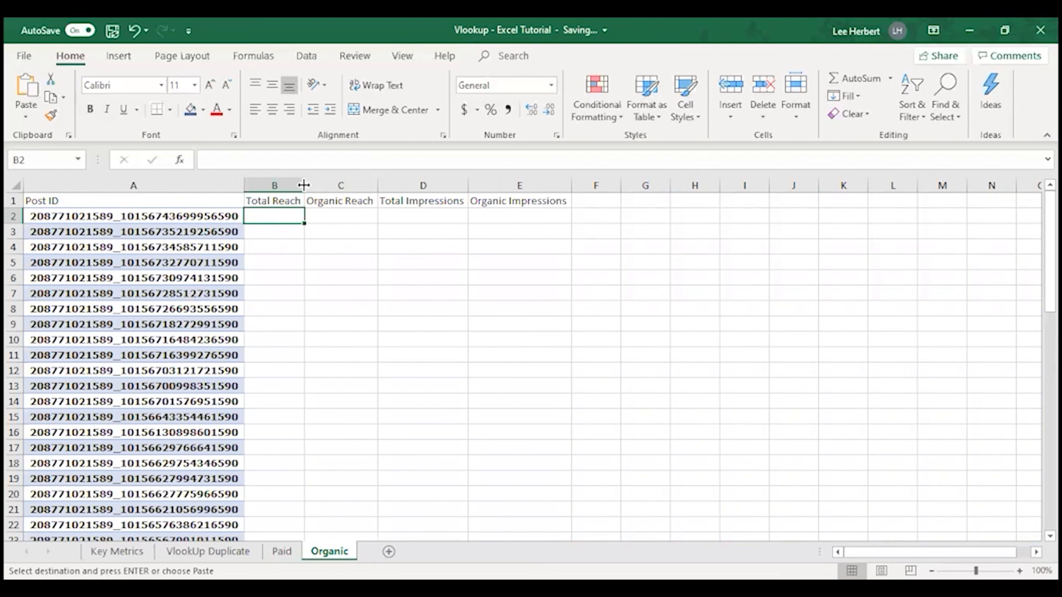
pyautogui.click(237, 159)
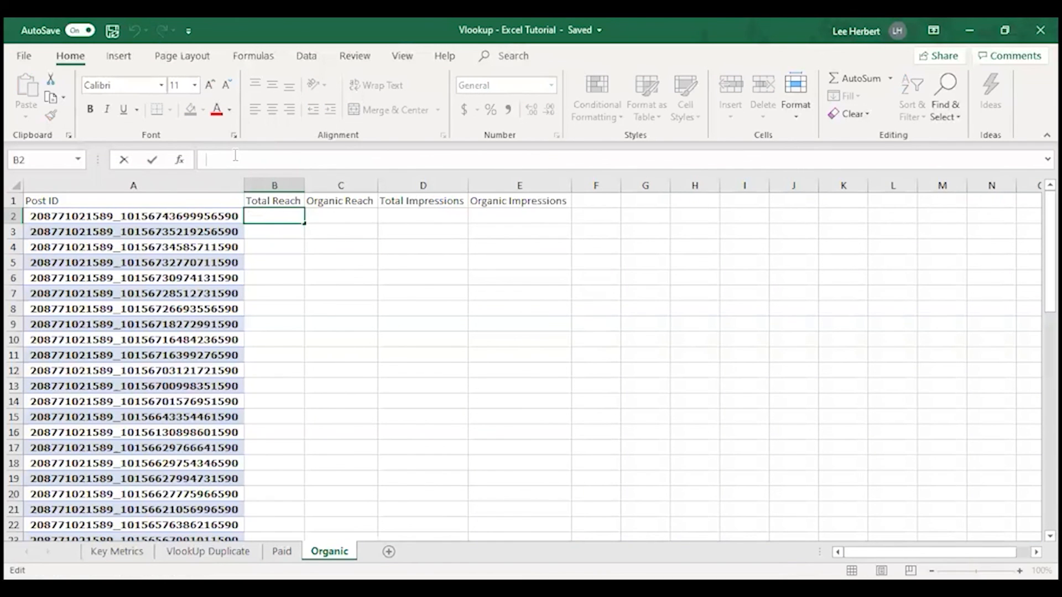
pyautogui.write('+')
pyautogui.press('BackSpace')
pyautogui.write('=\\')
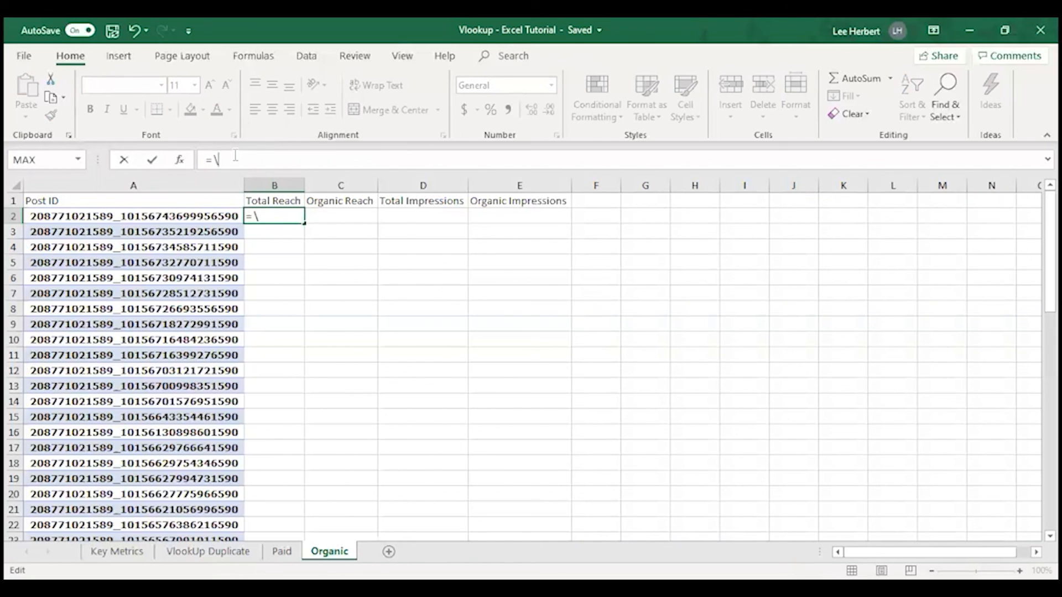
pyautogui.press('BackSpace')
pyautogui.write('V')
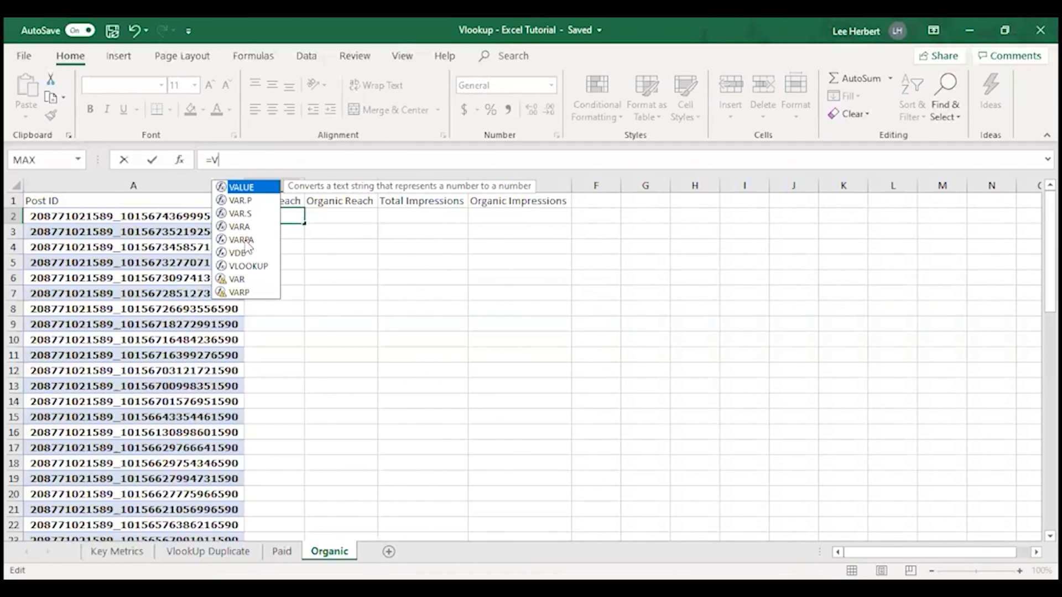
pyautogui.doubleClick(253, 267)
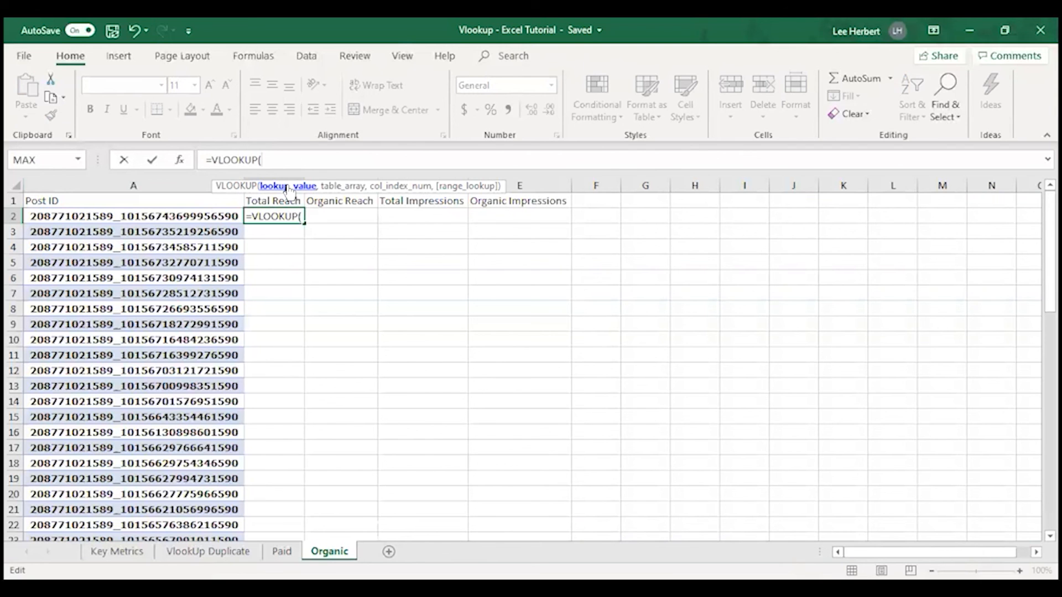
pyautogui.click(207, 549)
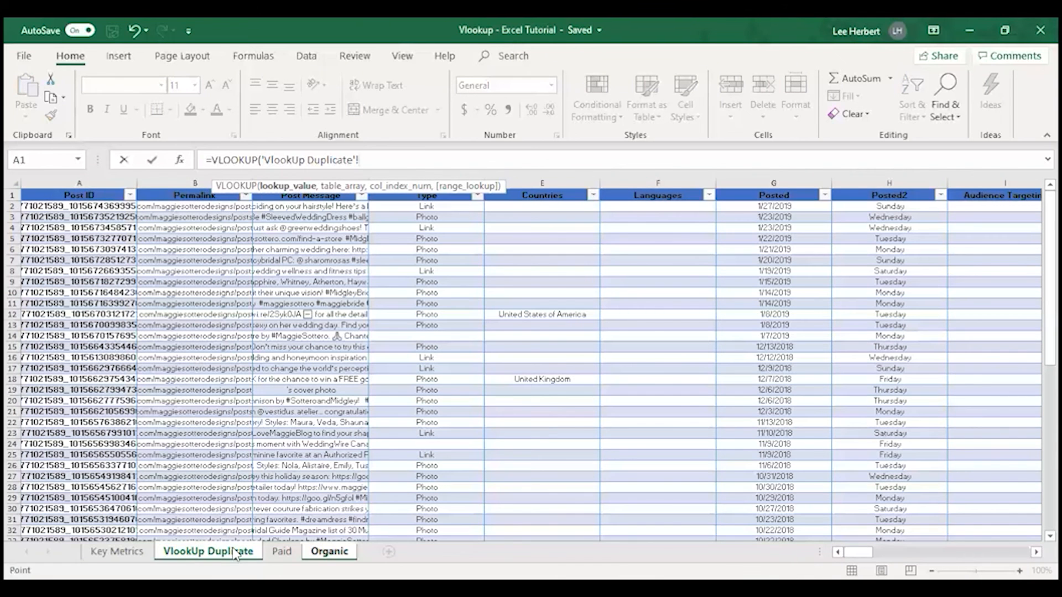
pyautogui.click(282, 552)
pyautogui.click(327, 551)
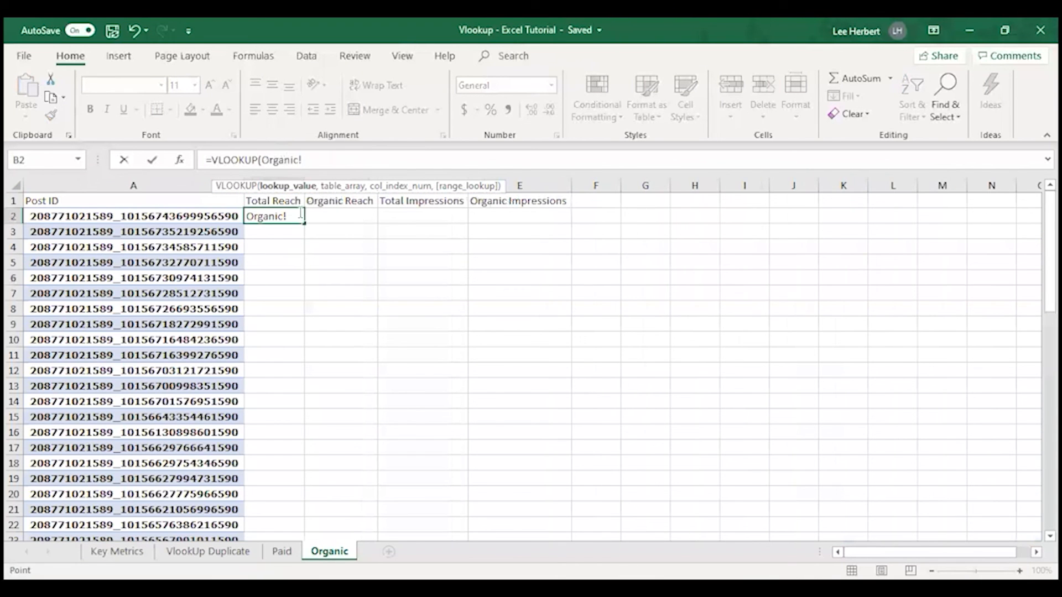
pyautogui.click(302, 157)
pyautogui.press('BackSpace')
pyautogui.press('BackSpace')
pyautogui.press('BackSpace')
pyautogui.press('BackSpace')
pyautogui.press('BackSpace')
pyautogui.press('BackSpace')
pyautogui.press('BackSpace')
# Set A2 as the lookup value of the VLOOKUP formula in cell B2 of the Organic sheet
pyautogui.write('A')
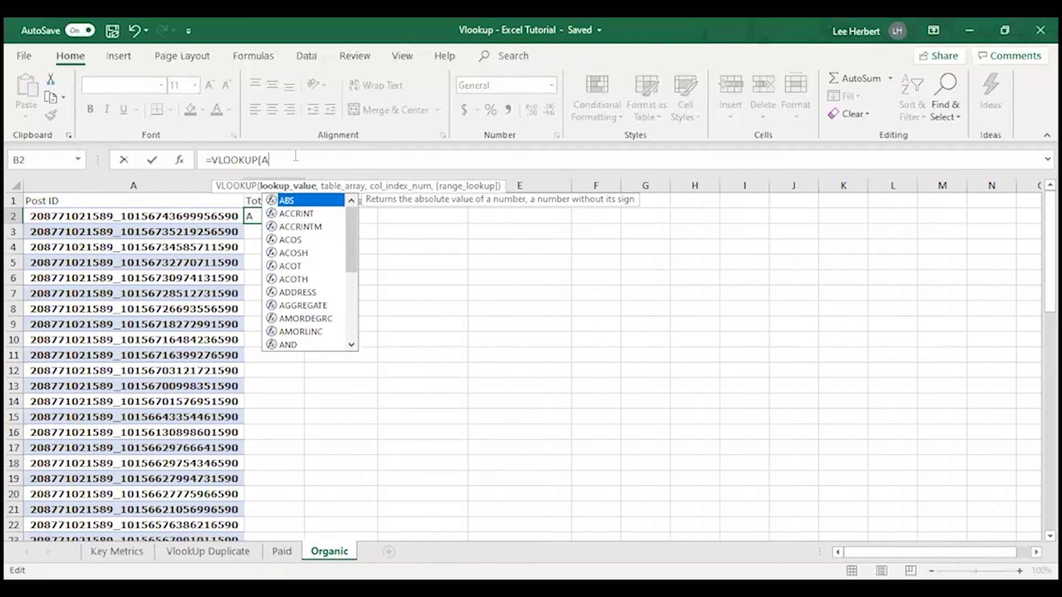
pyautogui.write('2')
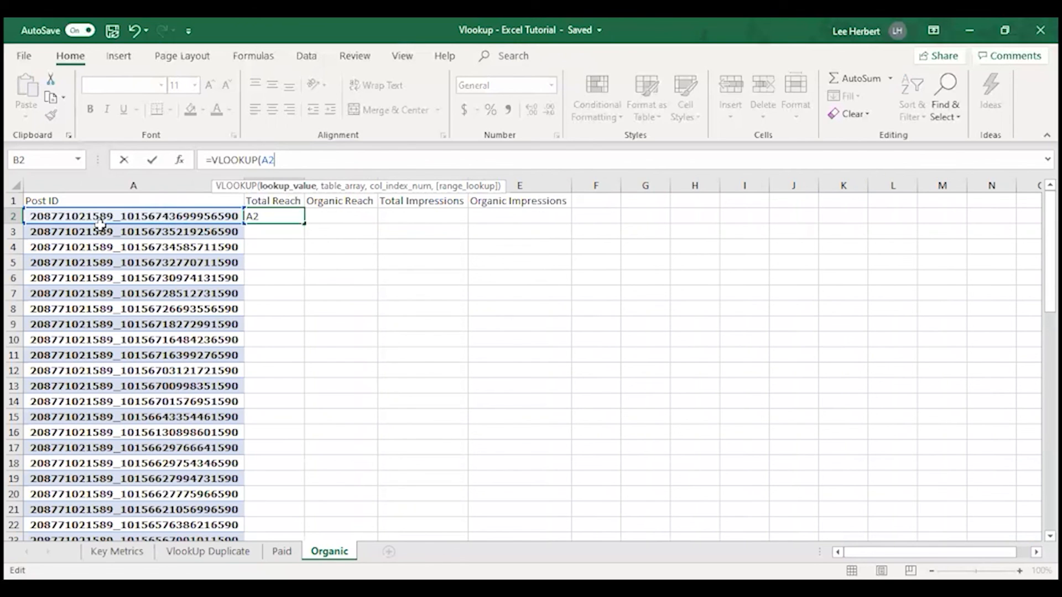
pyautogui.write(',')
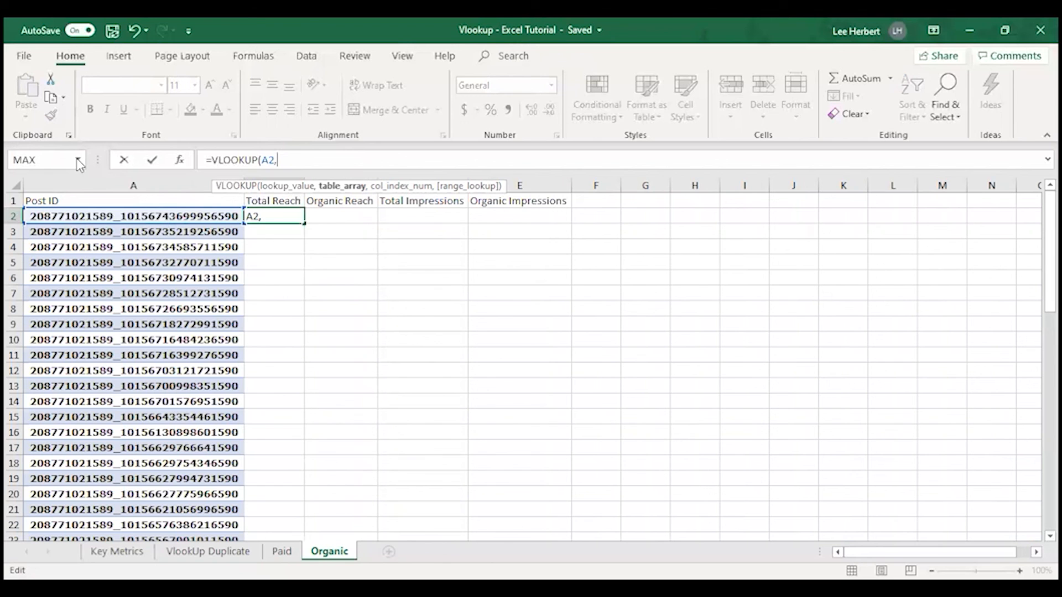
pyautogui.click(217, 552)
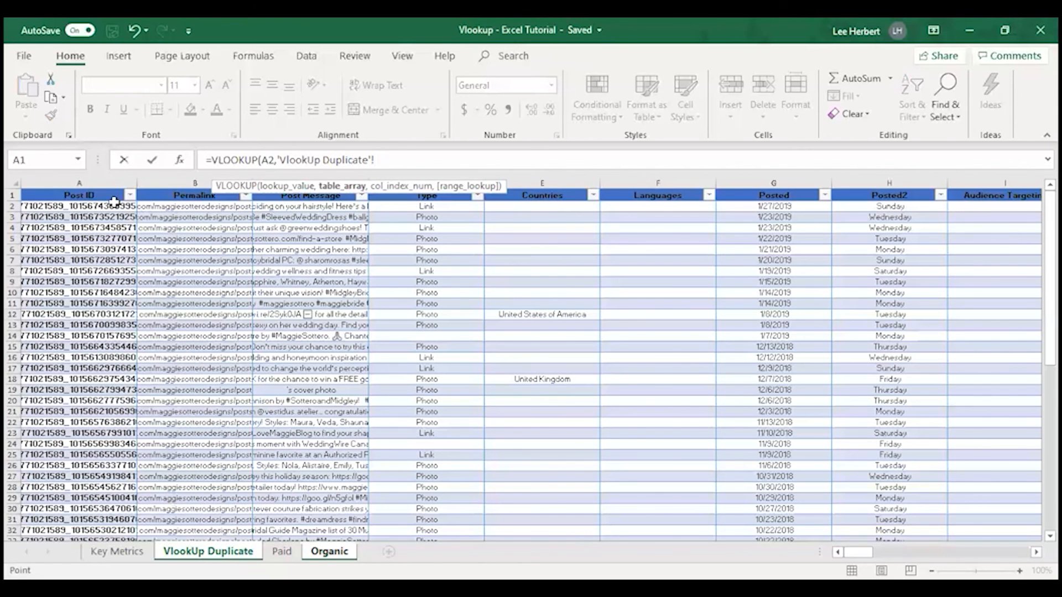
pyautogui.click(78, 160)
pyautogui.click(78, 160)
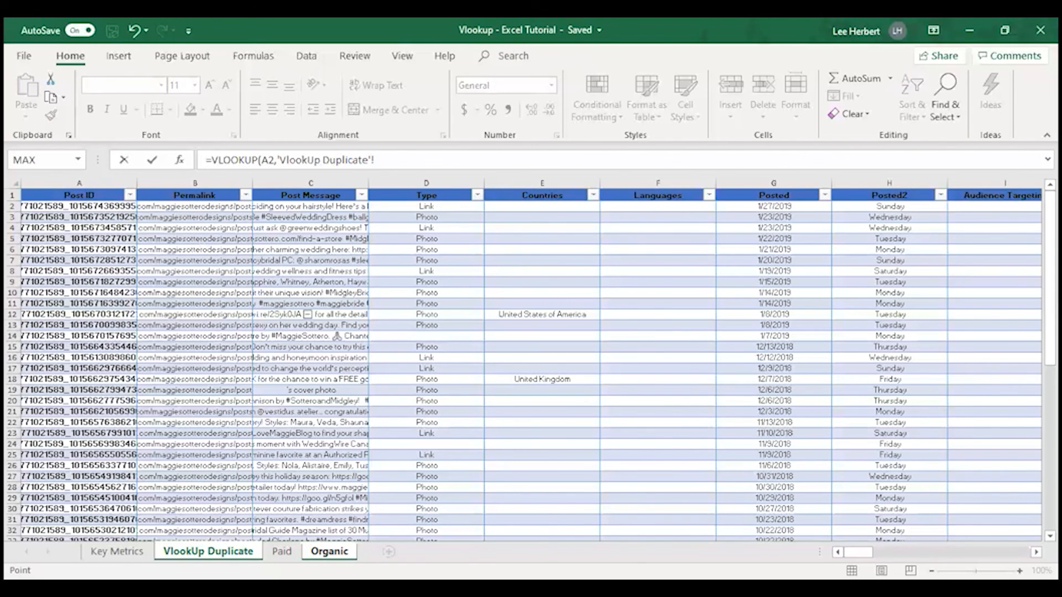
pyautogui.write('Organic')
pyautogui.press('BackSpace')
pyautogui.press('BackSpace')
pyautogui.press('BackSpace')
pyautogui.press('BackSpace')
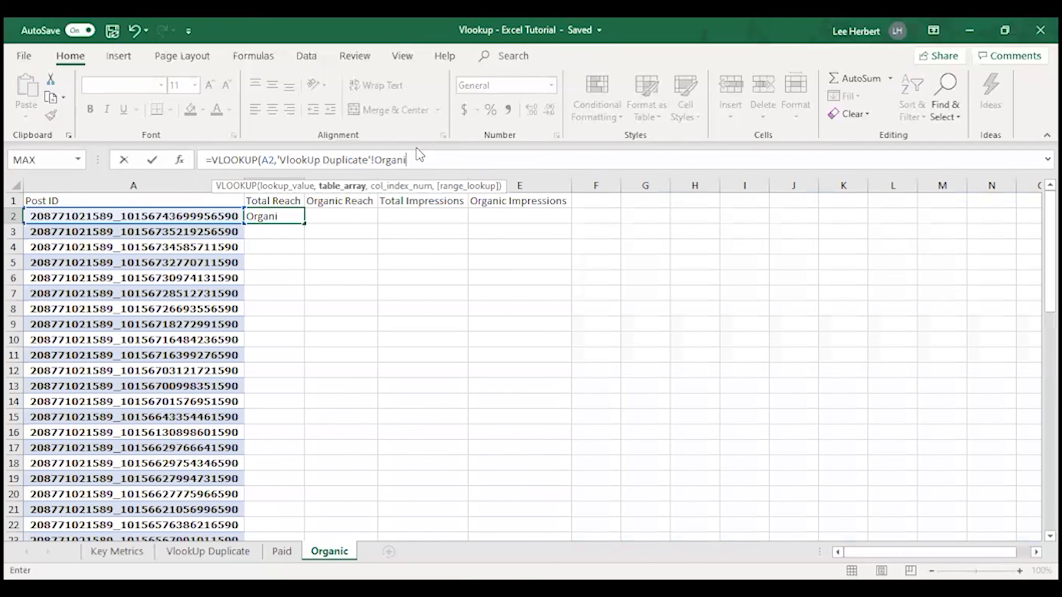
pyautogui.press('BackSpace')
pyautogui.press('BackSpace')
pyautogui.press('BackSpace')
pyautogui.press('BackSpace')
pyautogui.press('BackSpace')
pyautogui.press('BackSpace')
pyautogui.press('BackSpace')
pyautogui.press('BackSpace')
pyautogui.press('BackSpace')
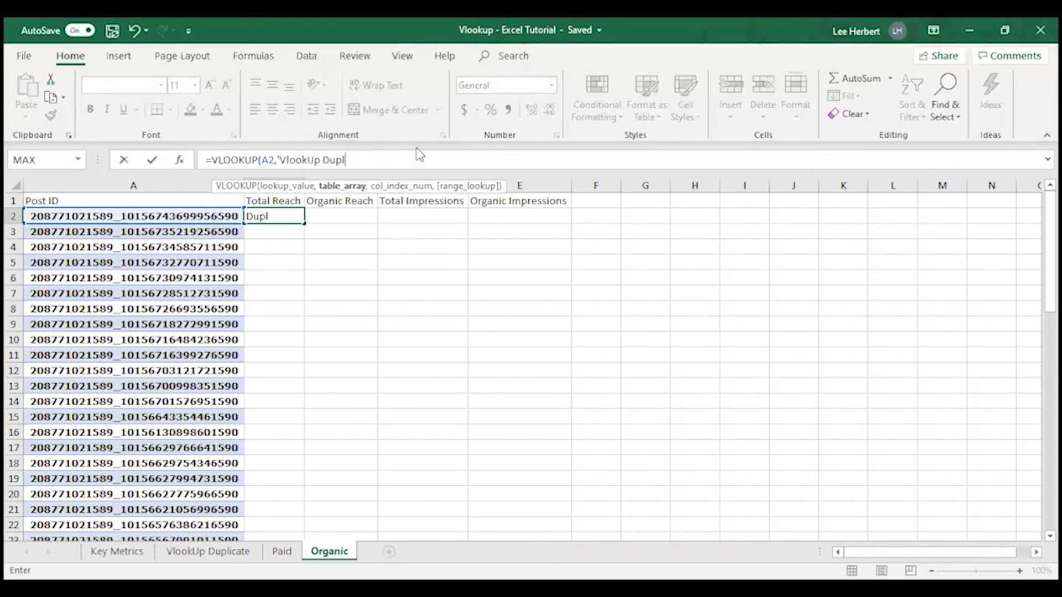
pyautogui.press('BackSpace')
pyautogui.press('BackSpace')
pyautogui.press('BackSpace')
pyautogui.press('BackSpace')
pyautogui.press('BackSpace')
pyautogui.press('BackSpace')
pyautogui.press('BackSpace')
pyautogui.press('BackSpace')
pyautogui.press('BackSpace')
pyautogui.press('BackSpace')
pyautogui.press('BackSpace')
pyautogui.press('BackSpace')
pyautogui.press('BackSpace')
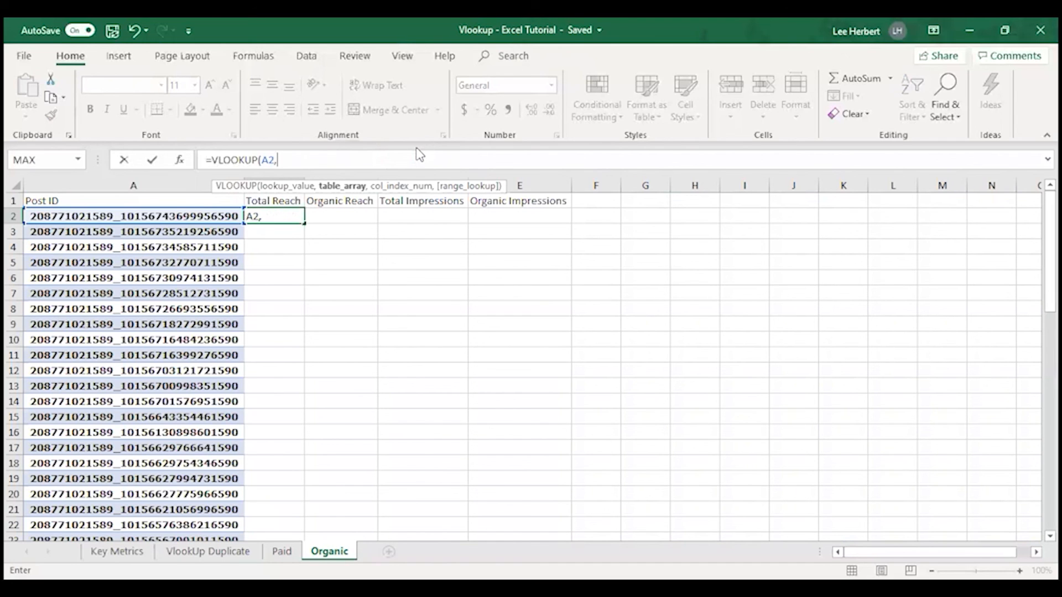
# Set the table array of the VLOOKUP formula in B2 to Table57
pyautogui.write('T')
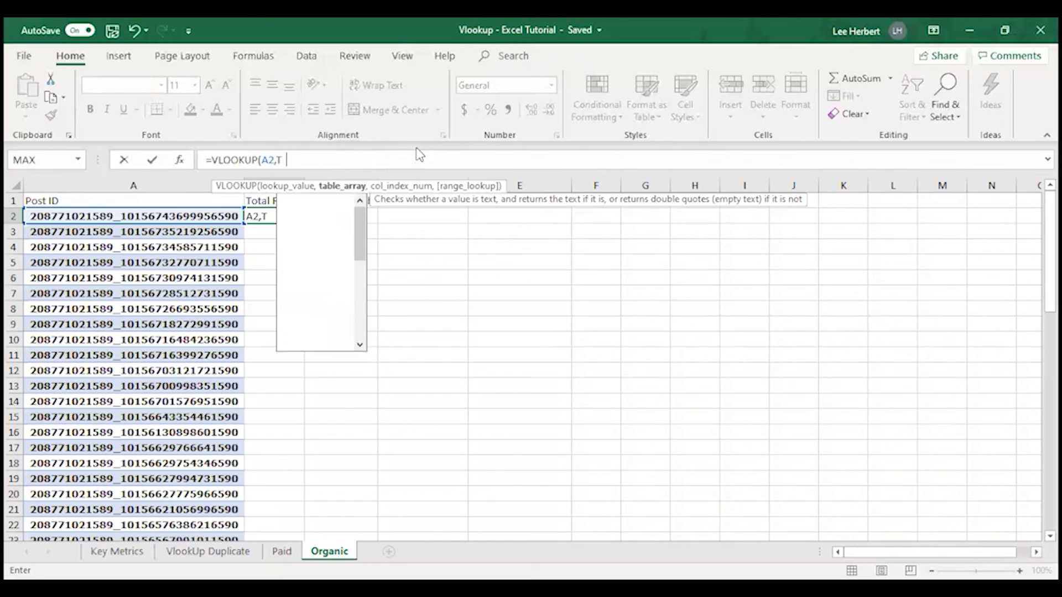
pyautogui.write('able')
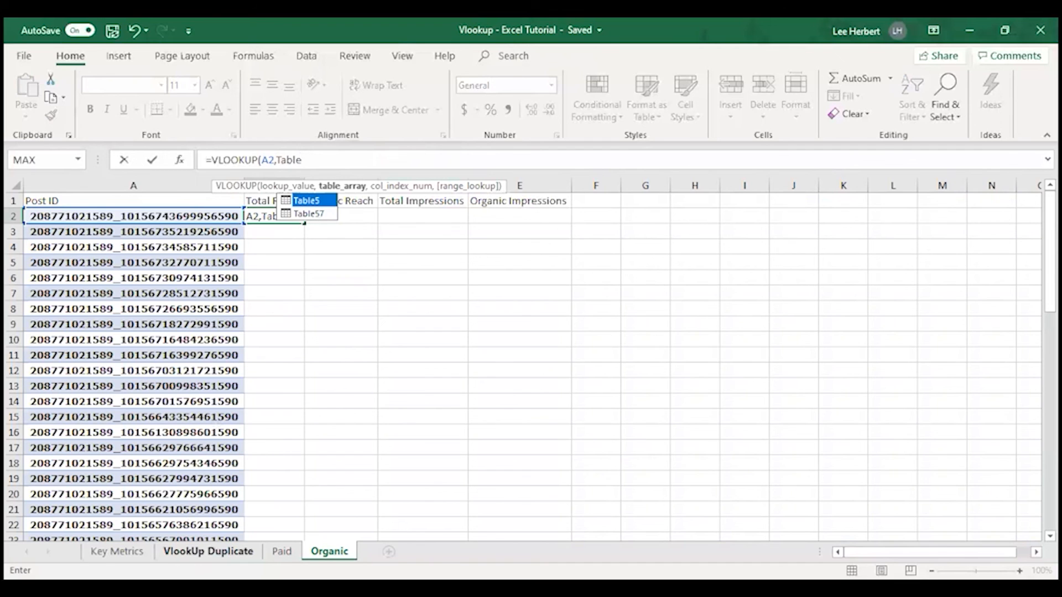
pyautogui.click(318, 215)
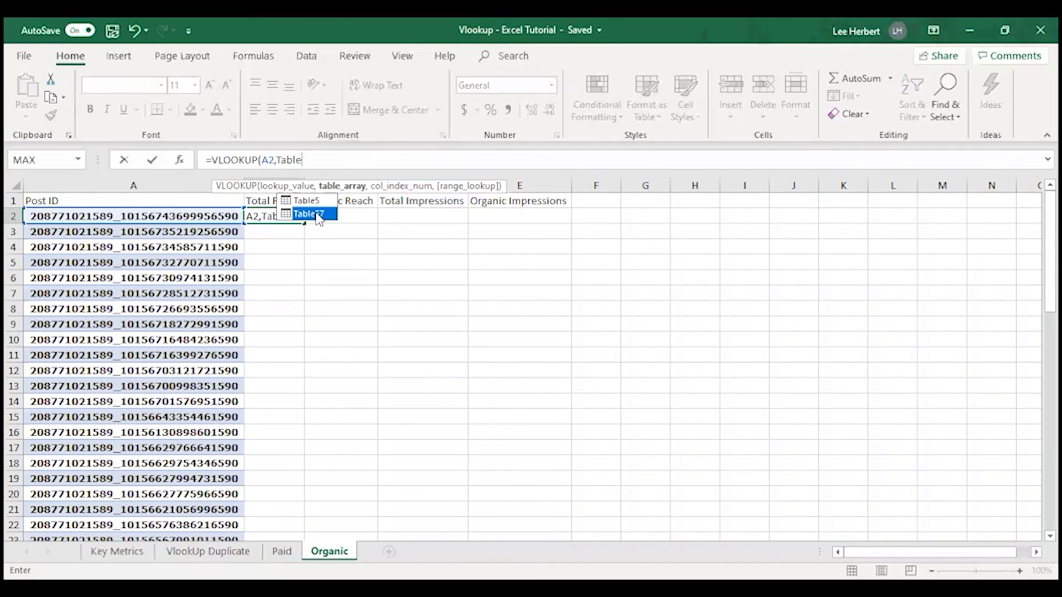
pyautogui.doubleClick(319, 217)
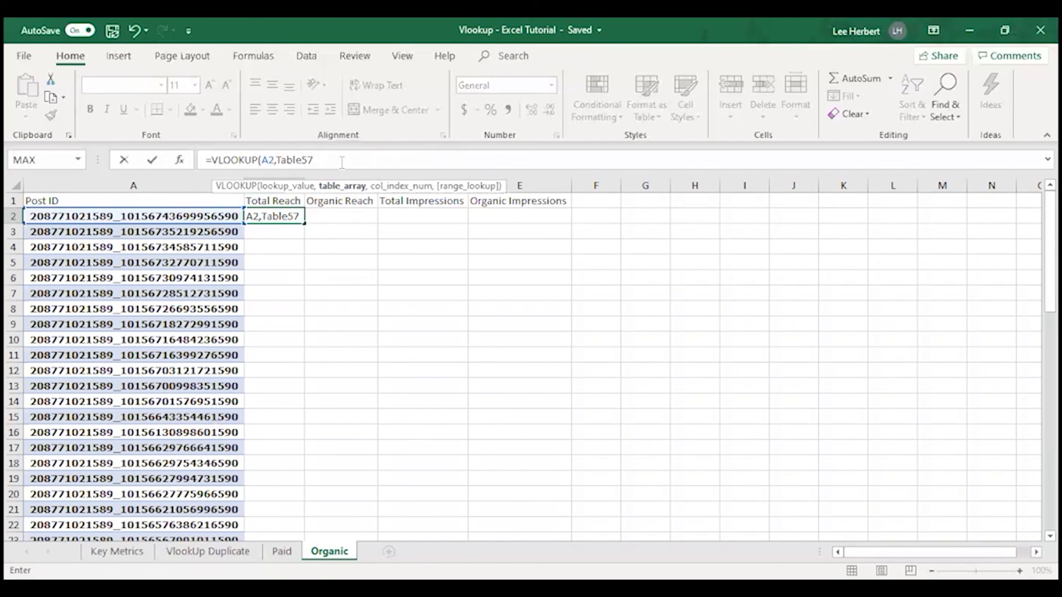
pyautogui.write(',')
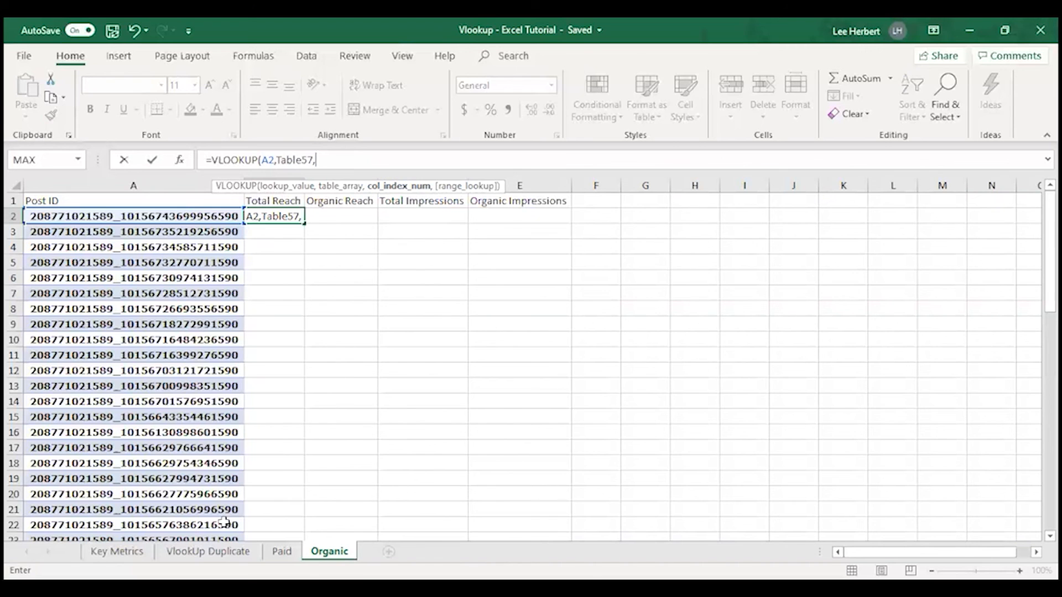
# Check the position of the Lifetime Post Total Reach column on the VlookUp Duplicate sheet, and clear the stray sheet reference from the formula
pyautogui.click(208, 551)
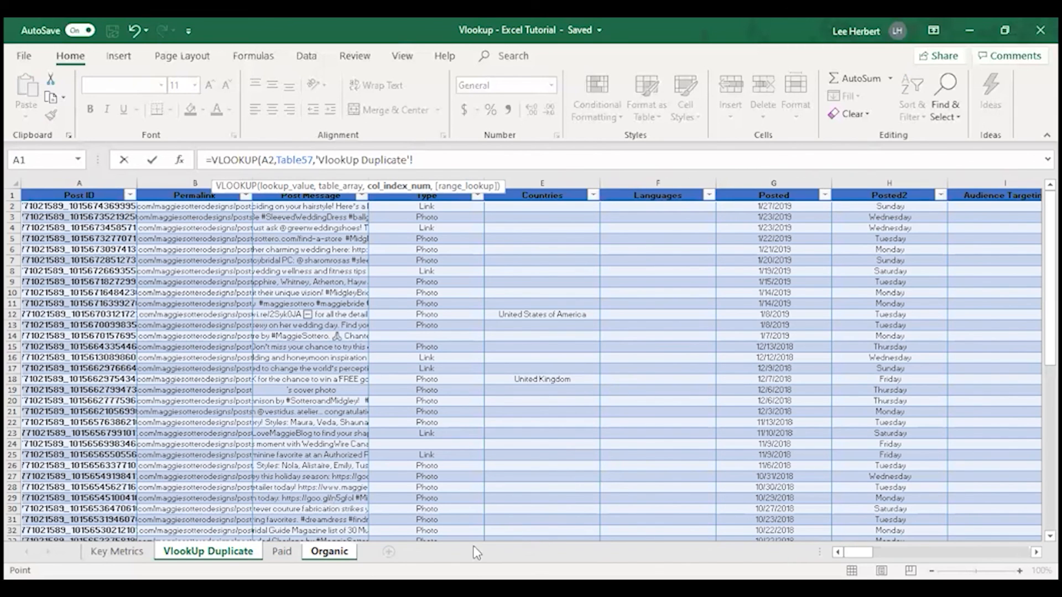
pyautogui.moveTo(858, 552); pyautogui.dragTo(882, 552)
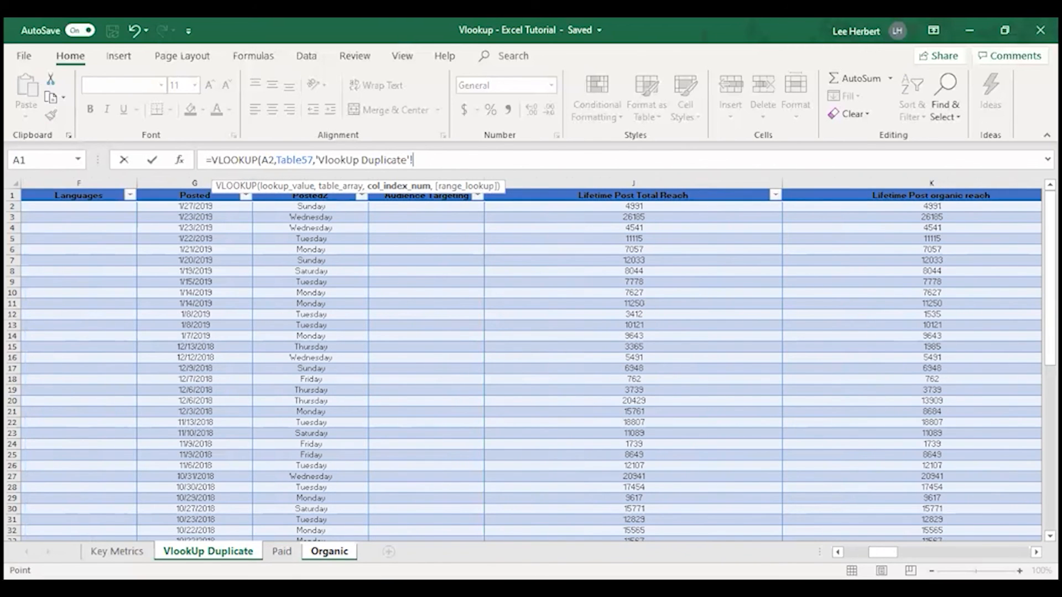
pyautogui.click(335, 550)
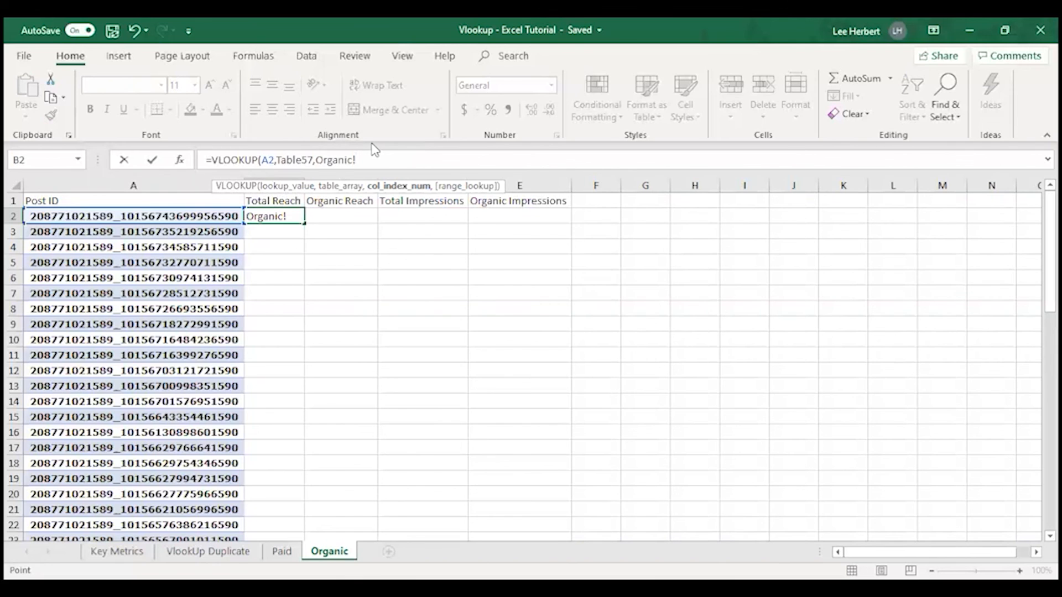
pyautogui.press('BackSpace')
pyautogui.press('BackSpace')
pyautogui.press('BackSpace')
pyautogui.press('BackSpace')
pyautogui.press('BackSpace')
pyautogui.press('BackSpace')
pyautogui.press('BackSpace')
# Complete the B2 formula with column index 10 and range lookup False for an exact match
pyautogui.write(',10')
pyautogui.write(',False')
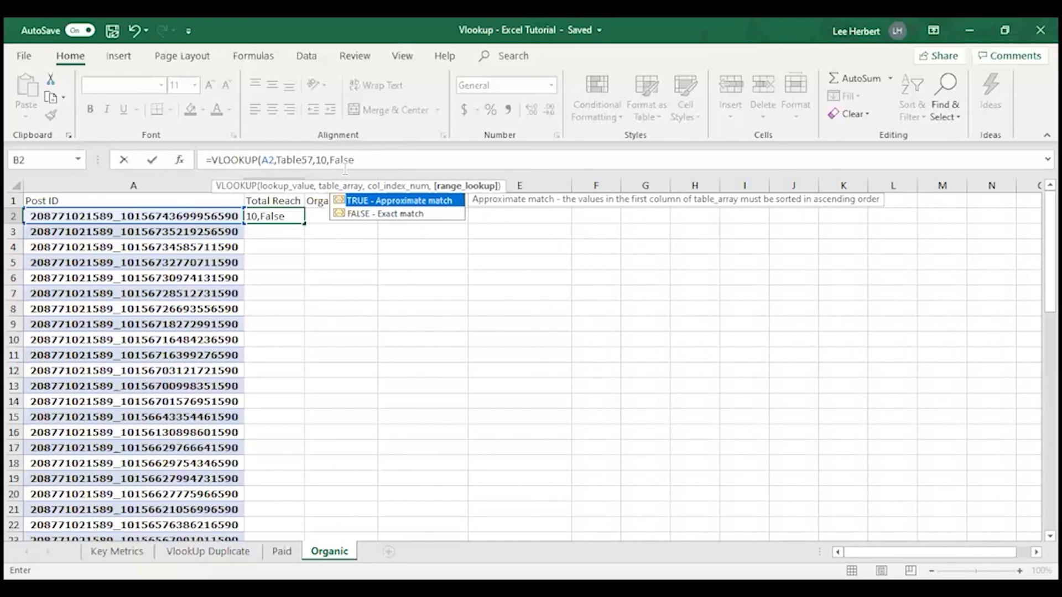
pyautogui.write(')')
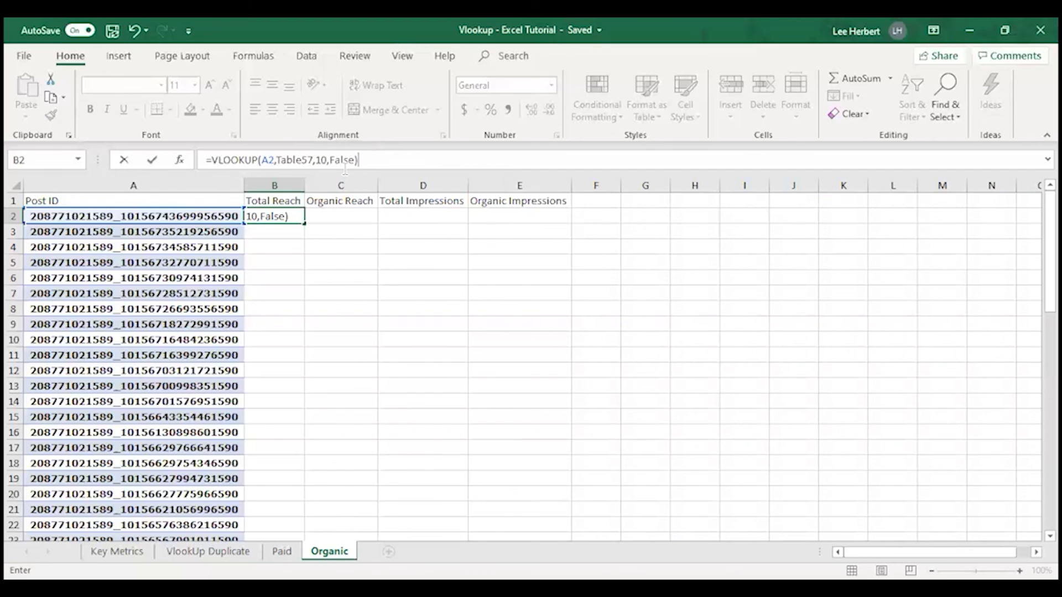
pyautogui.press('Left')
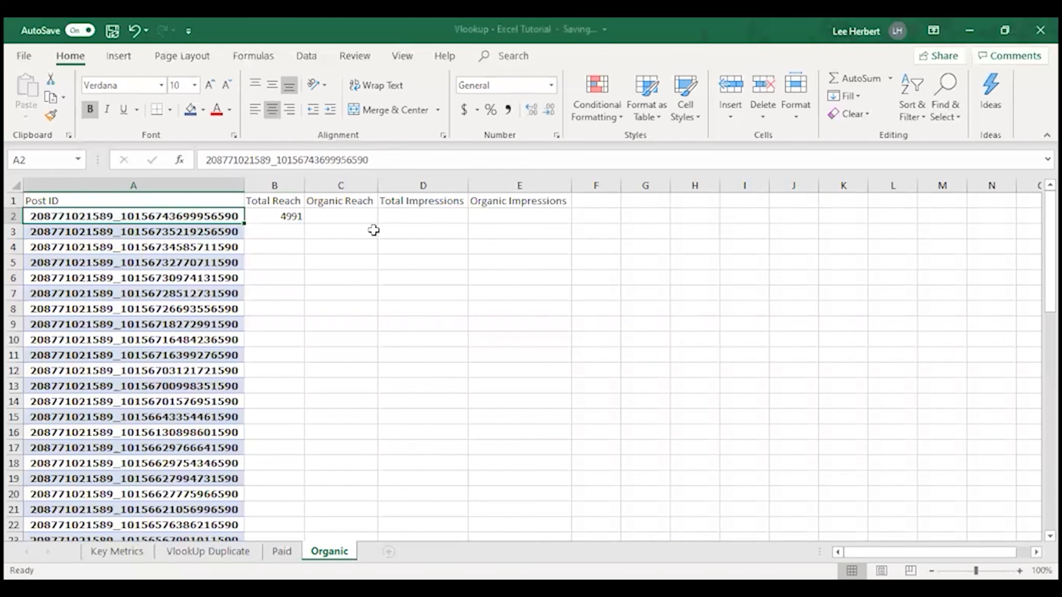
# Lock the column of the lookup value in the B2 formula by changing it to $A2
pyautogui.click(280, 216)
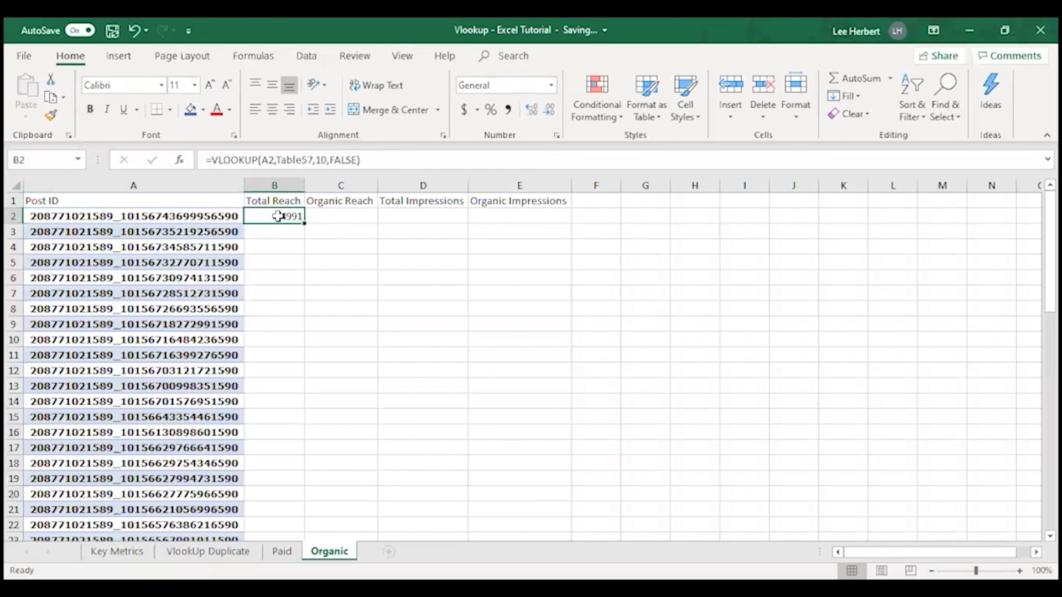
pyautogui.click(261, 160)
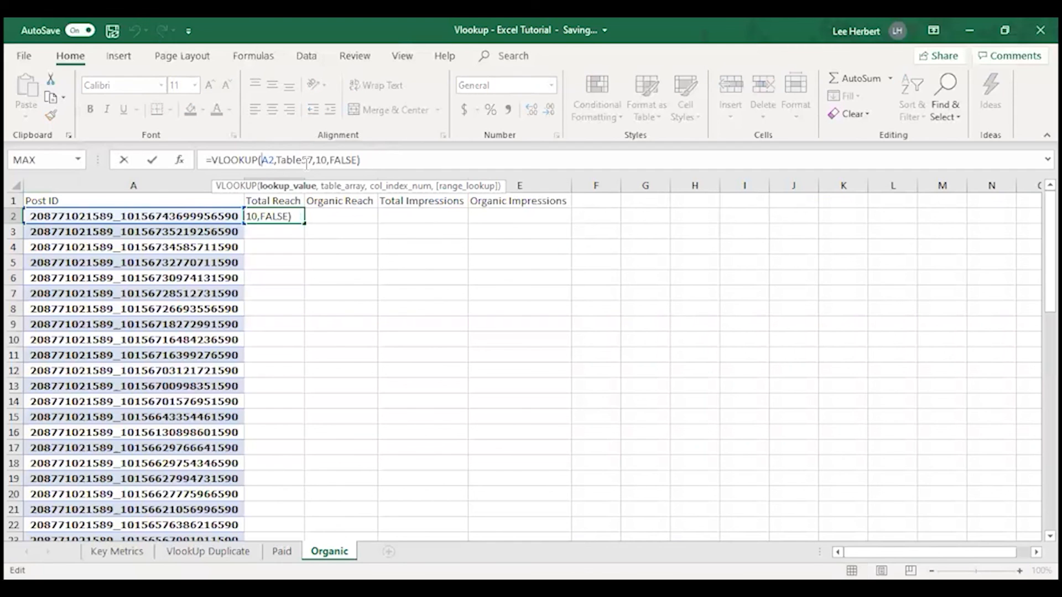
pyautogui.write('$')
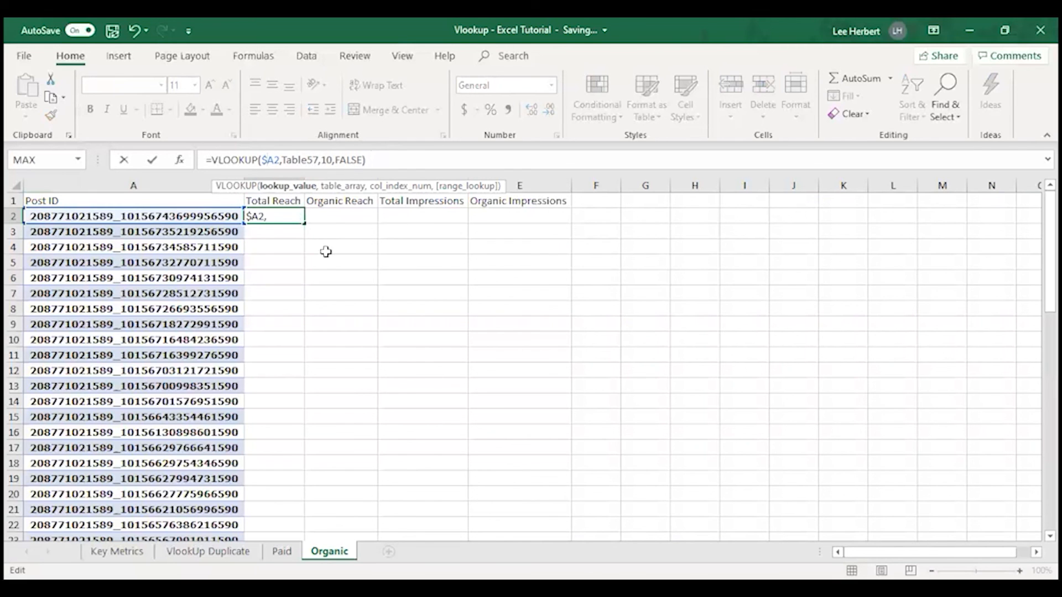
pyautogui.click(323, 232)
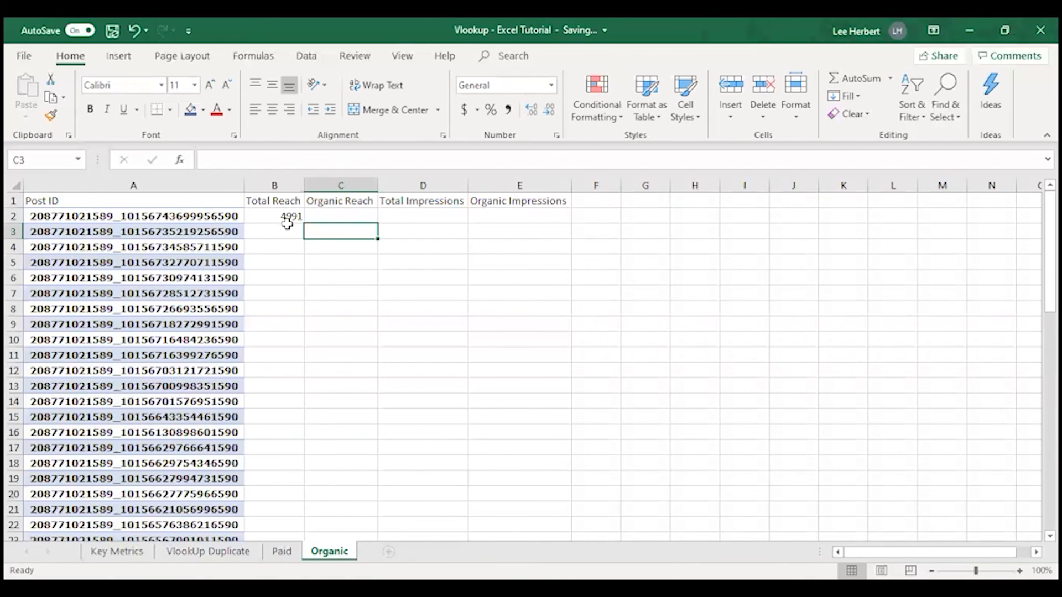
# Fill the Total Reach formula from B2 down through row 61 of the Organic sheet
pyautogui.click(287, 215)
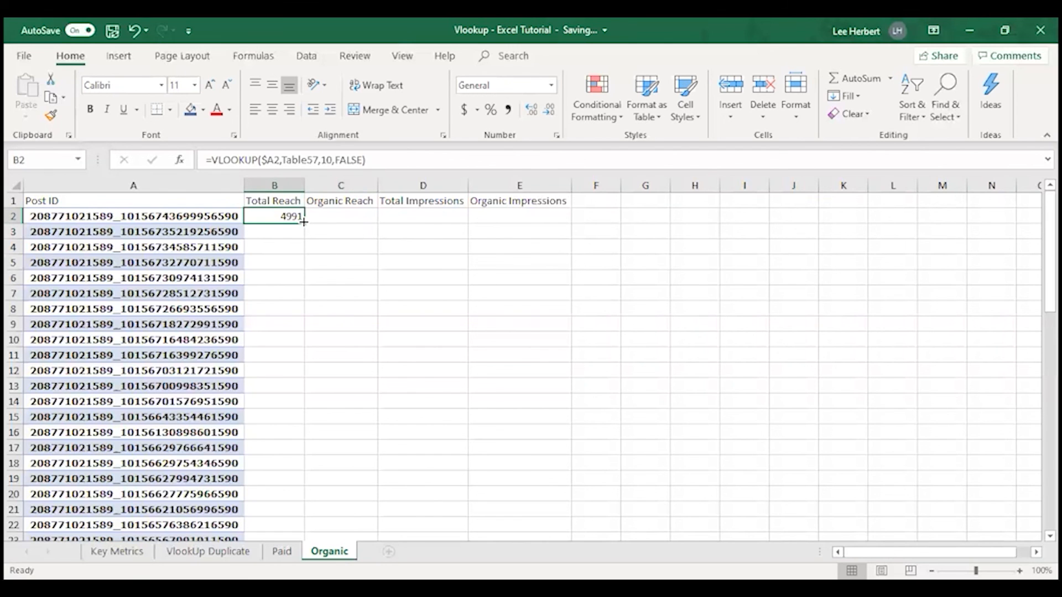
pyautogui.moveTo(303, 221); pyautogui.dragTo(305, 517)
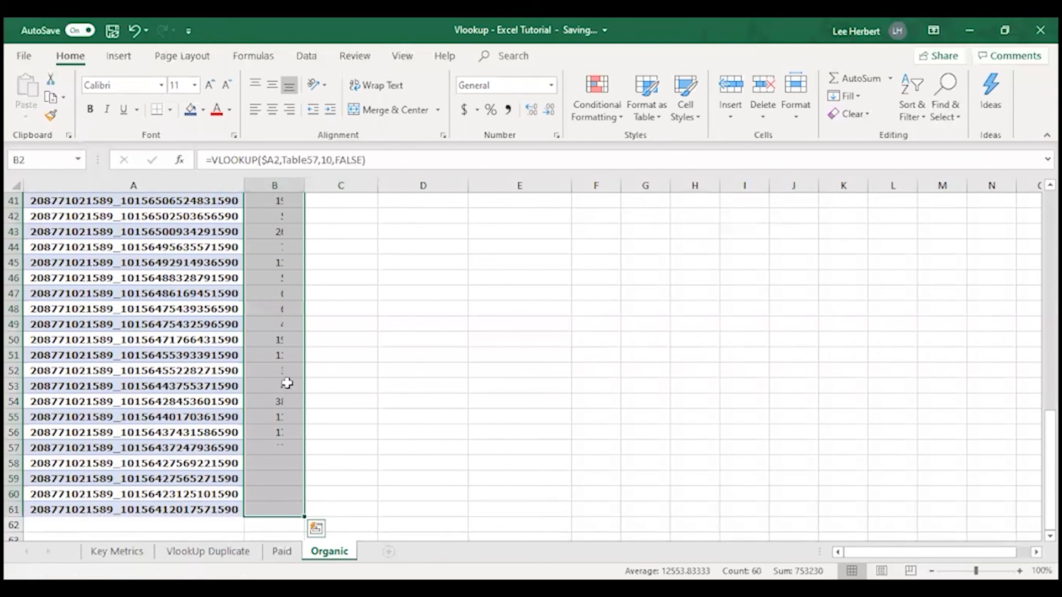
pyautogui.click(339, 335)
pyautogui.scroll(13, 272, 365)
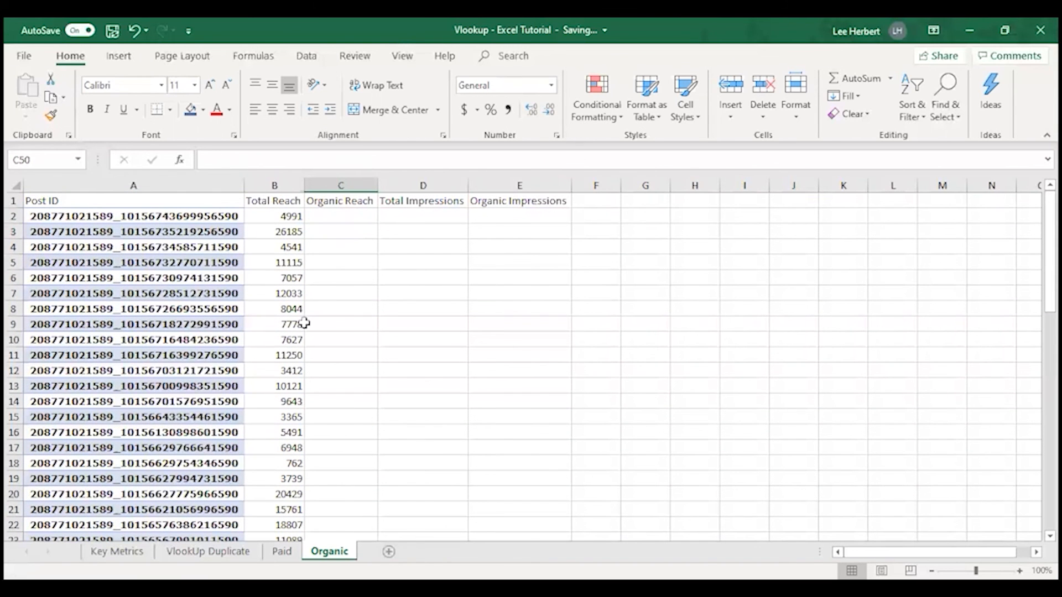
# Copy the Total Reach formula in B2 to C2:E2, under Organic Reach, Total Impressions and Organic Impressions
pyautogui.click(287, 215)
pyautogui.hotkey('ctrl', 'c')
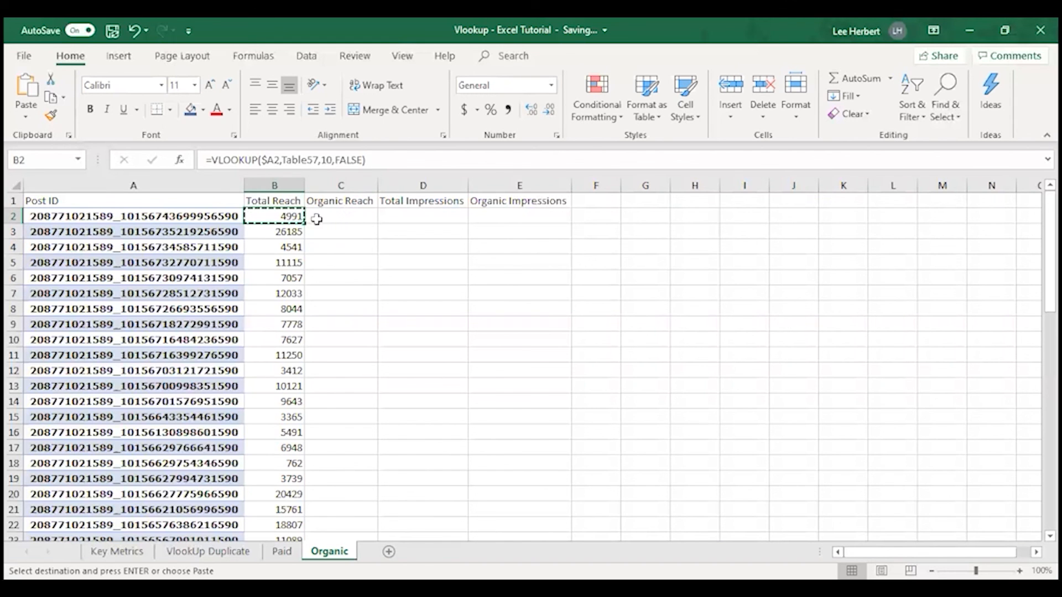
pyautogui.moveTo(318, 216); pyautogui.dragTo(528, 217)
pyautogui.hotkey('ctrl', 'v')
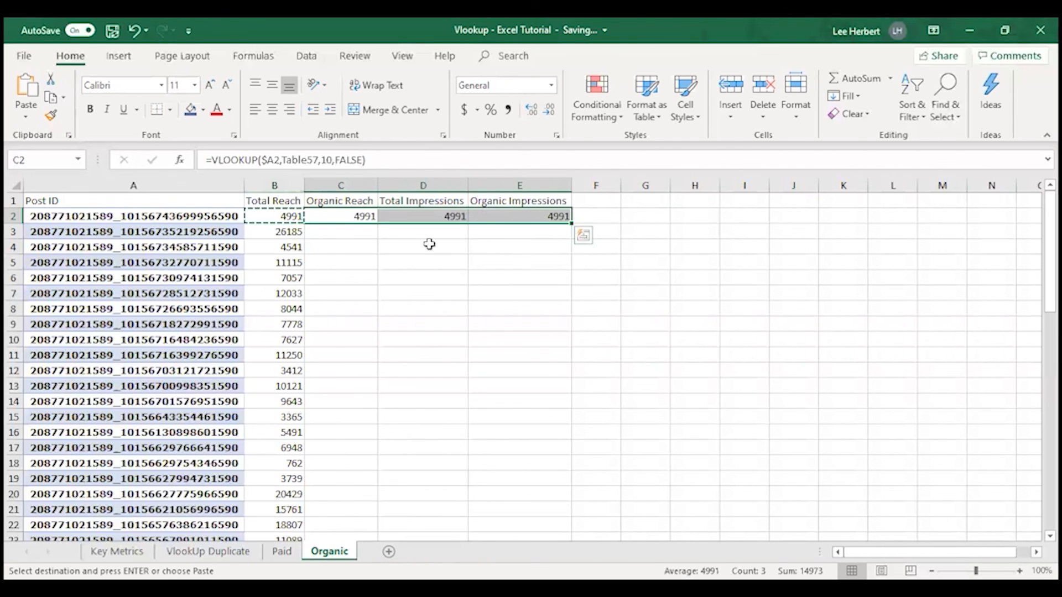
pyautogui.click(299, 235)
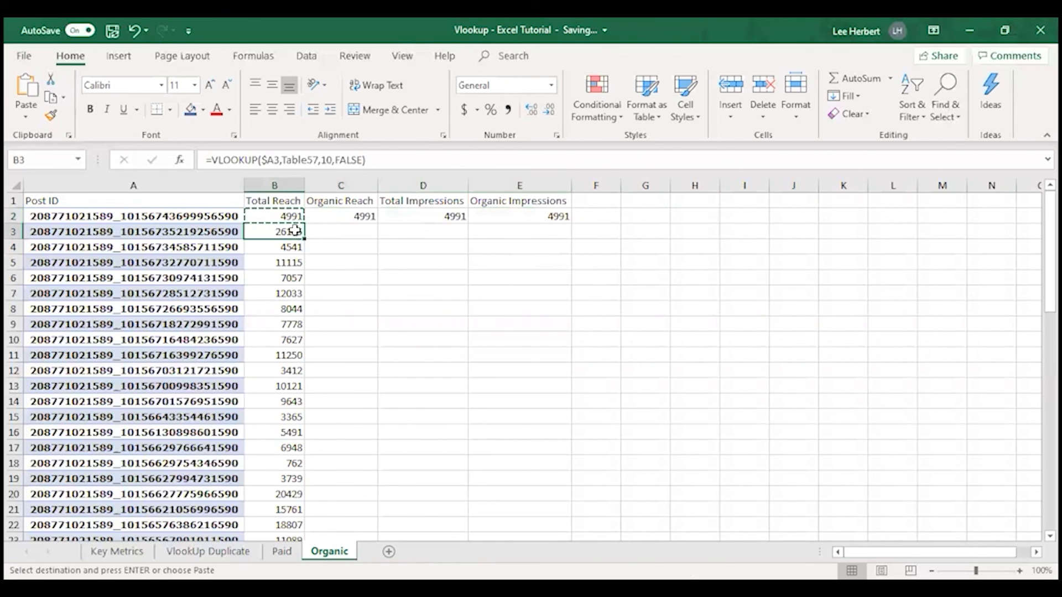
# Open the Organic Reach formula in C2 for editing at its column index argument
pyautogui.click(327, 216)
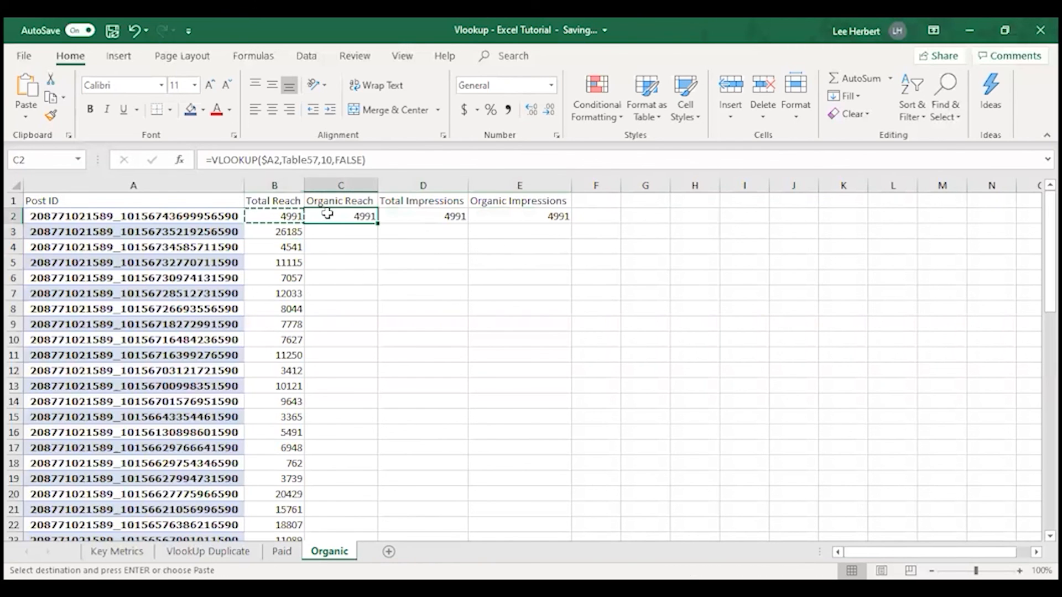
pyautogui.click(341, 160)
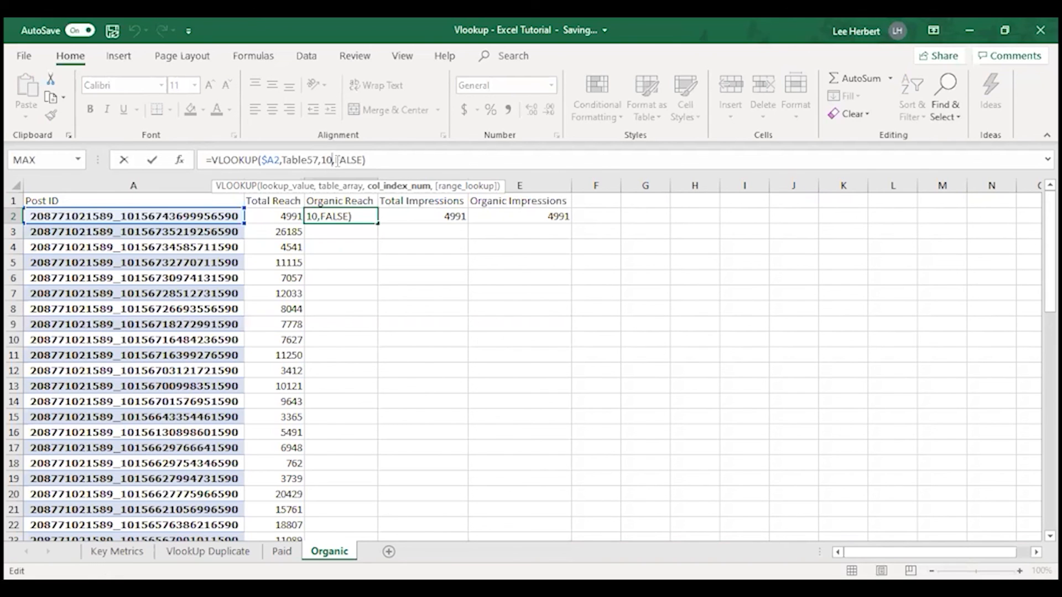
# Set the column index of the Organic Reach VLOOKUP in C2 to 11
pyautogui.press('BackSpace')
pyautogui.press('BackSpace')
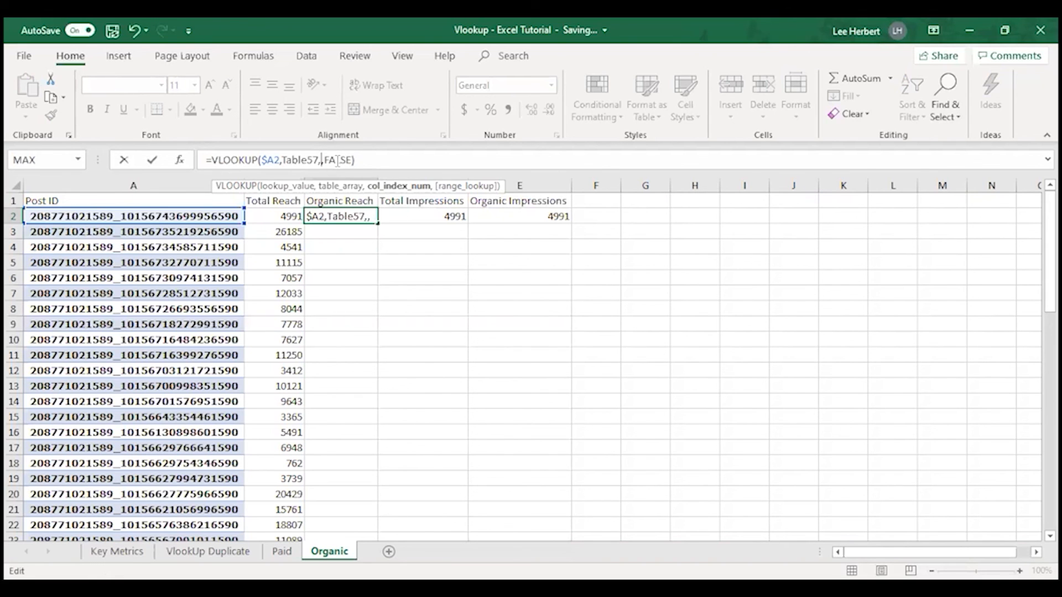
pyautogui.write('11')
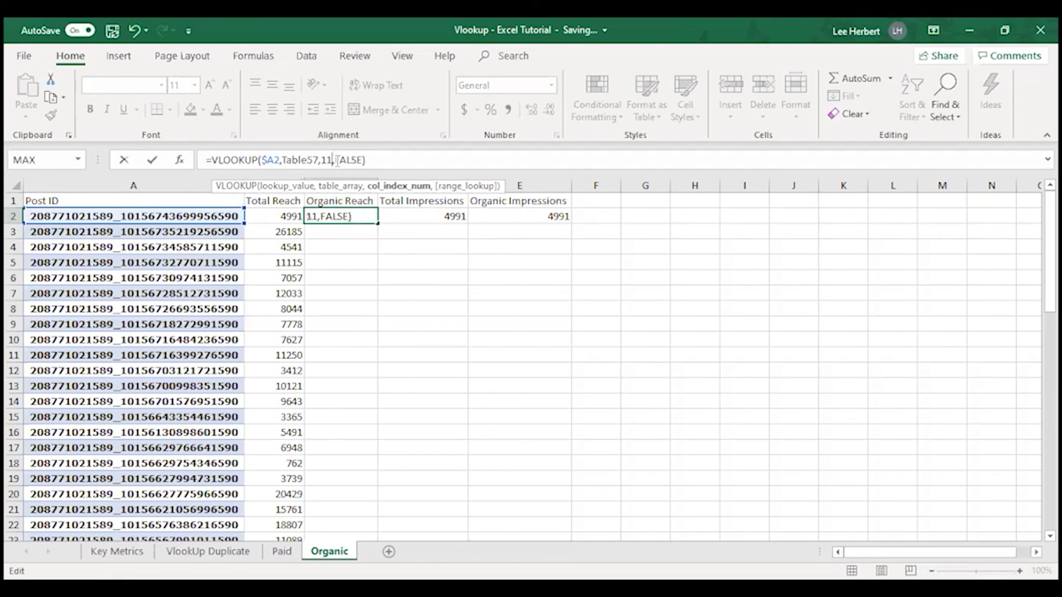
# Change the column index of the Total Impressions VLOOKUP in D2 to 14
pyautogui.click(444, 216)
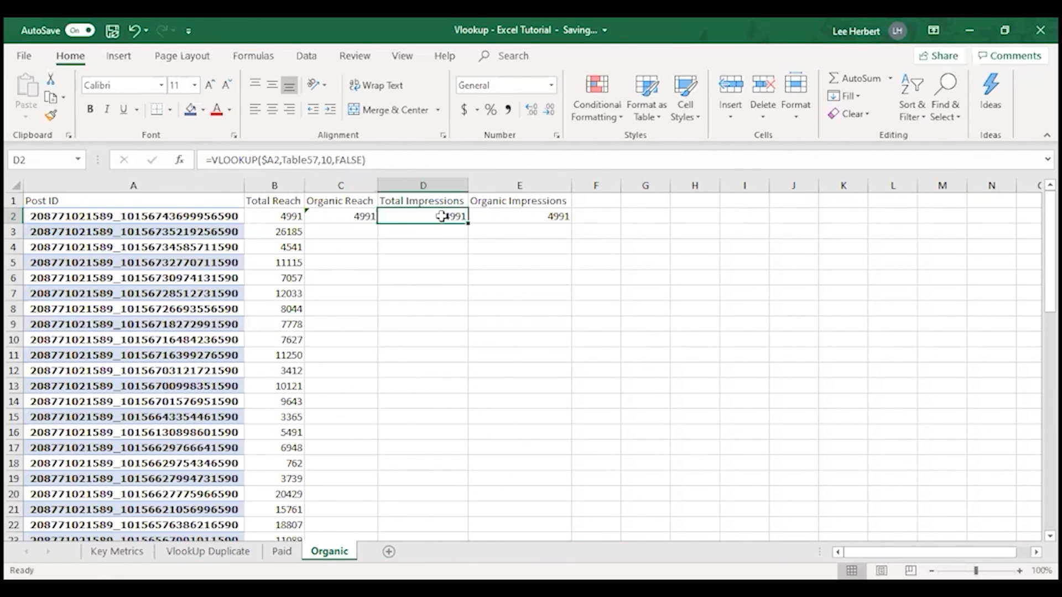
pyautogui.click(331, 157)
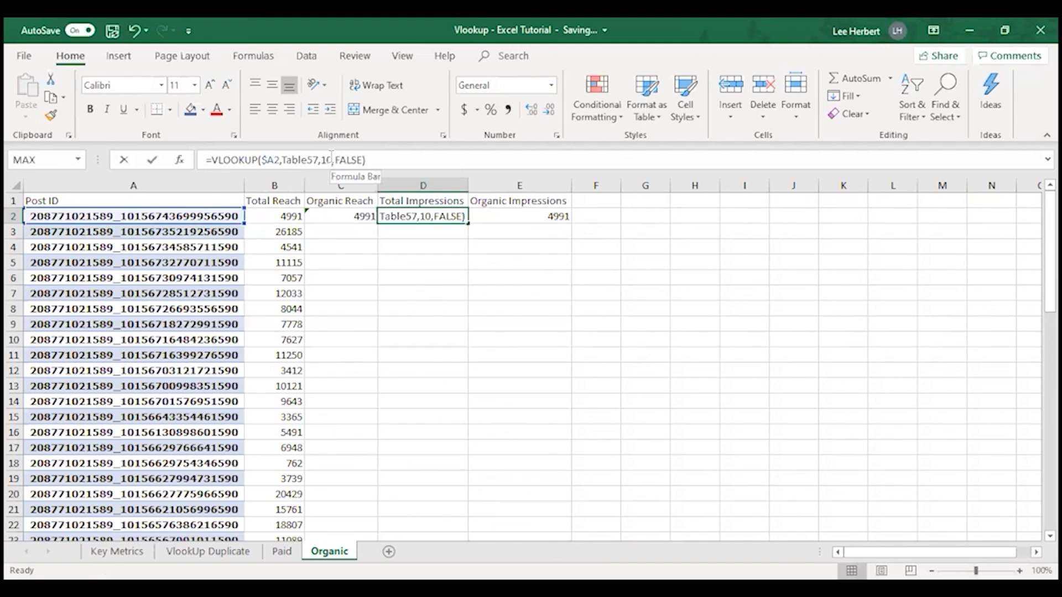
pyautogui.press('BackSpace')
pyautogui.press('BackSpace')
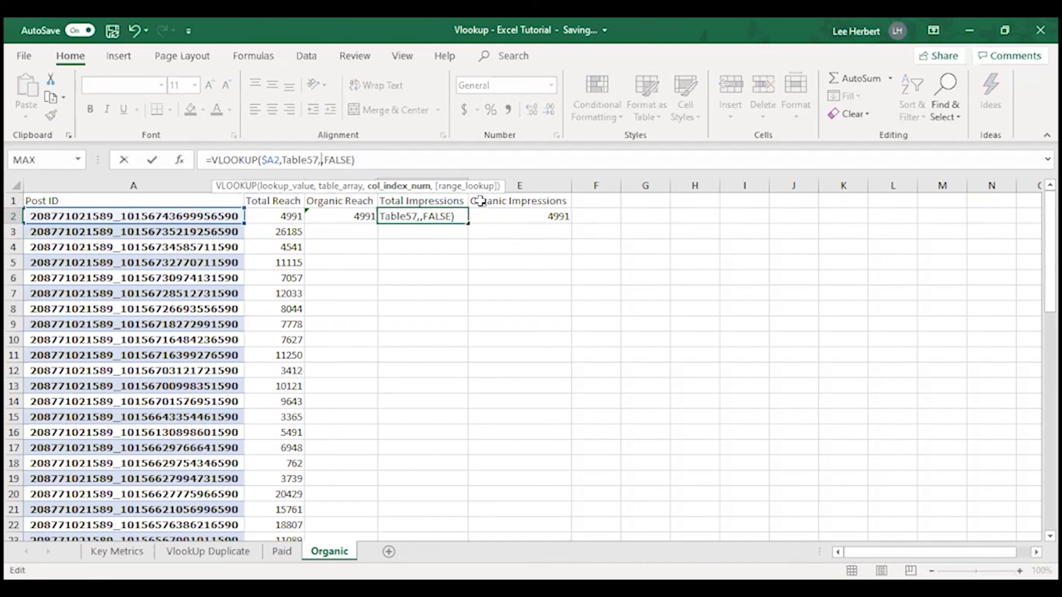
pyautogui.write('14')
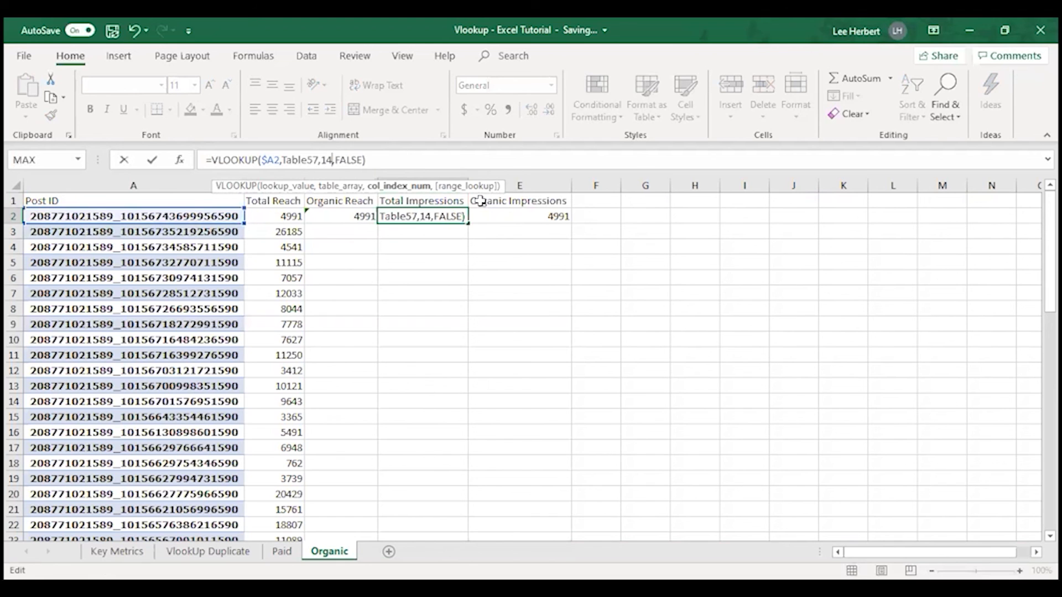
pyautogui.click(548, 216)
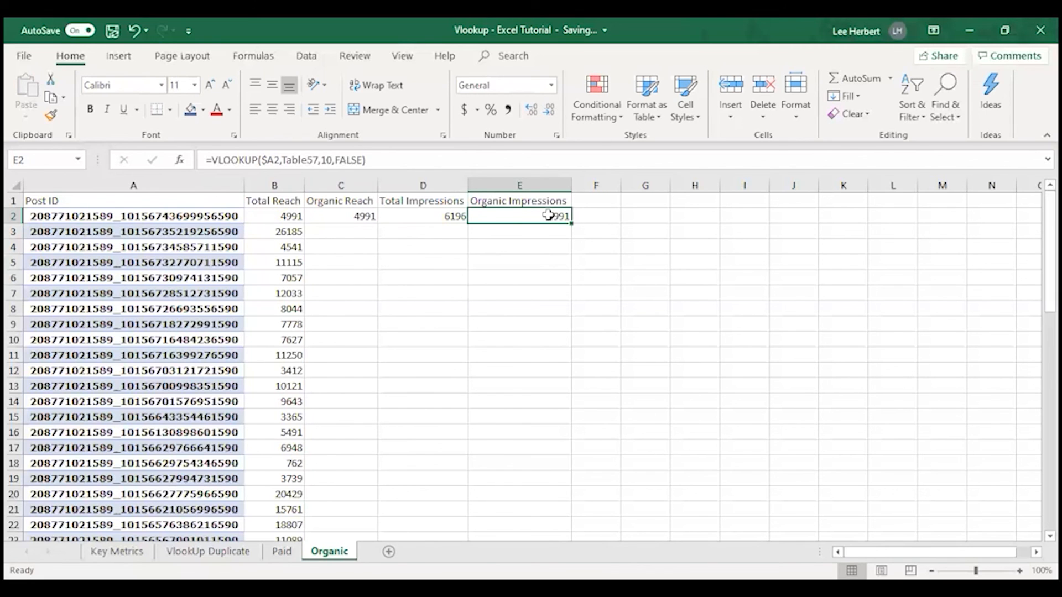
# Correct the column index of the Total Impressions VLOOKUP in D2 to 13
pyautogui.click(430, 216)
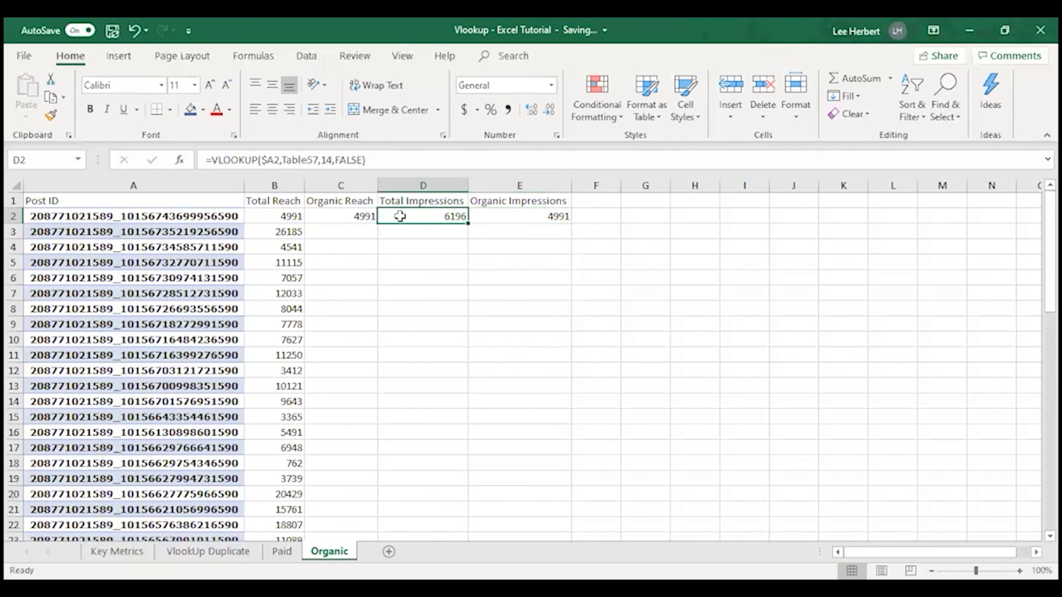
pyautogui.click(331, 159)
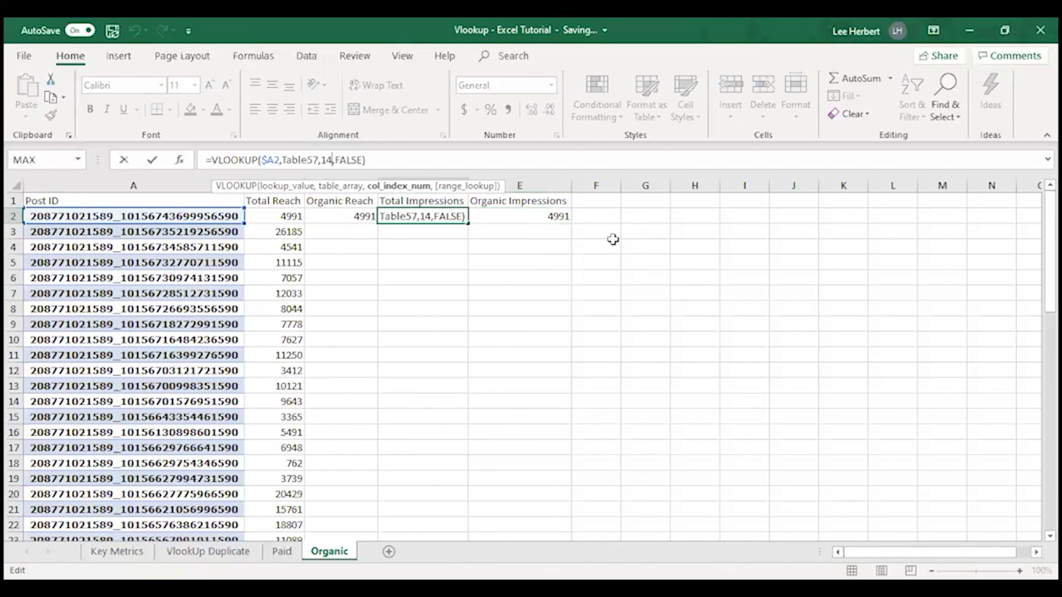
pyautogui.press('BackSpace')
pyautogui.press('BackSpace')
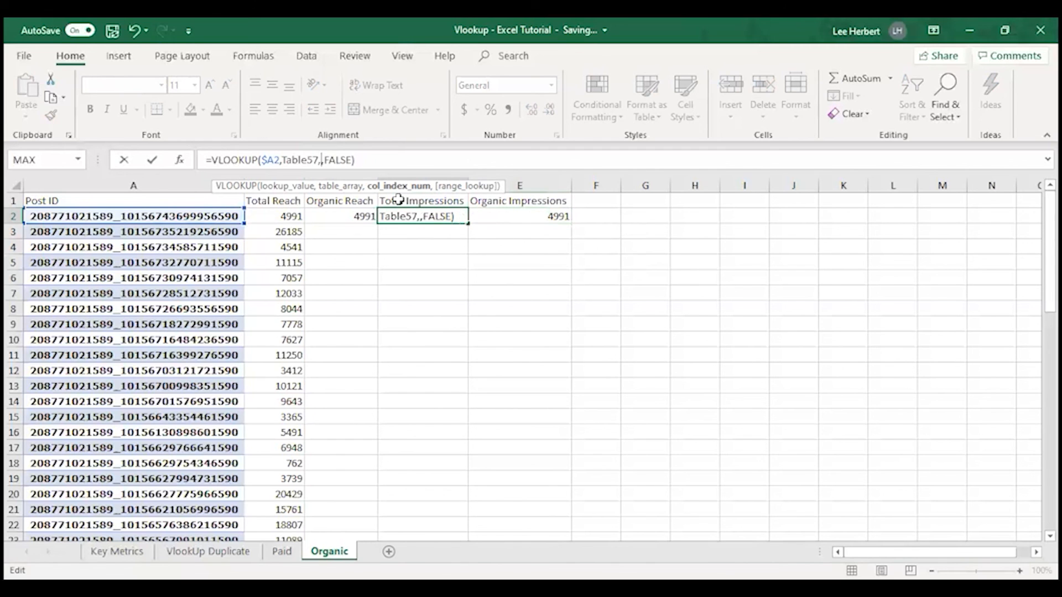
pyautogui.write('13')
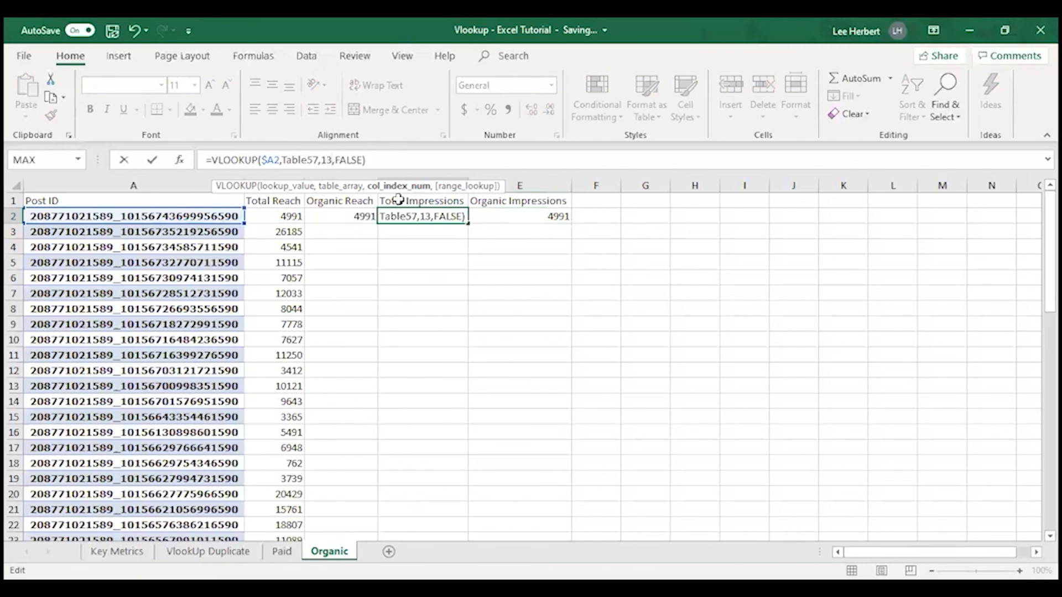
# Set the column index of the Organic Impressions VLOOKUP in E2 to 14 and commit the formula
pyautogui.click(555, 215)
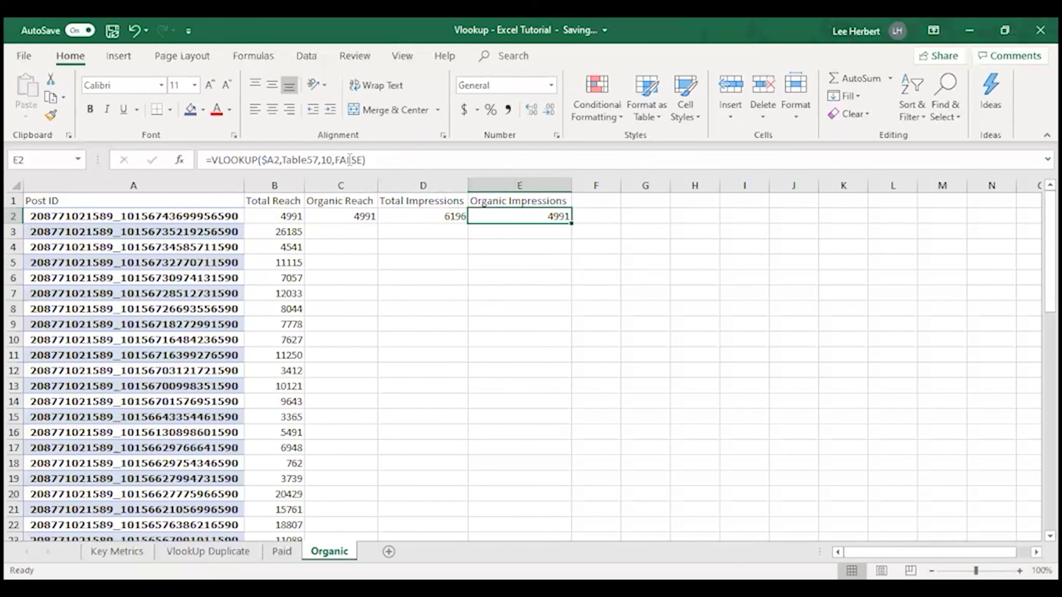
pyautogui.click(331, 160)
pyautogui.press('BackSpace')
pyautogui.press('BackSpace')
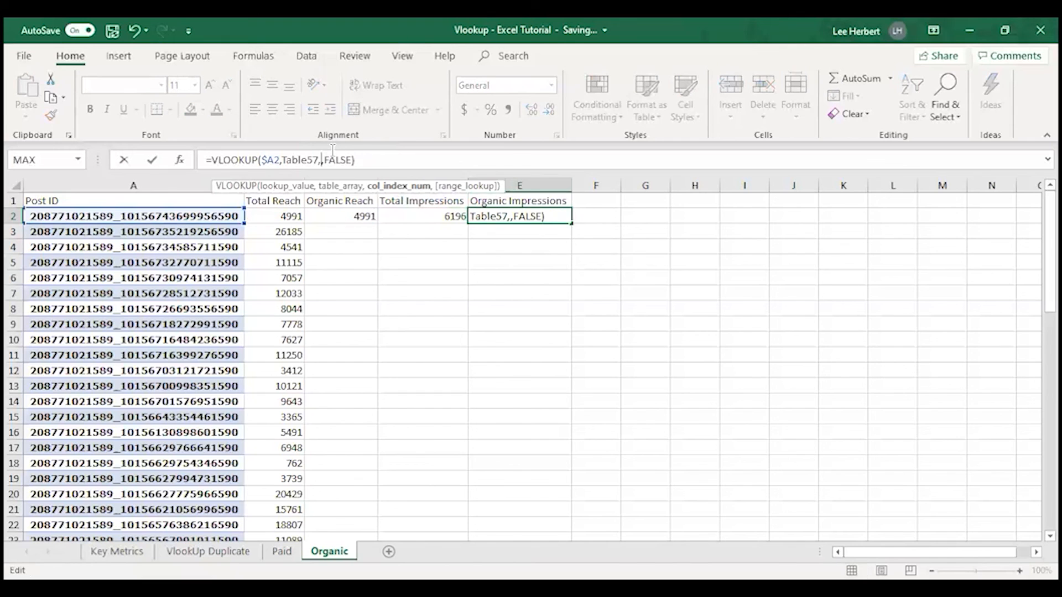
pyautogui.write('14')
pyautogui.click(437, 279)
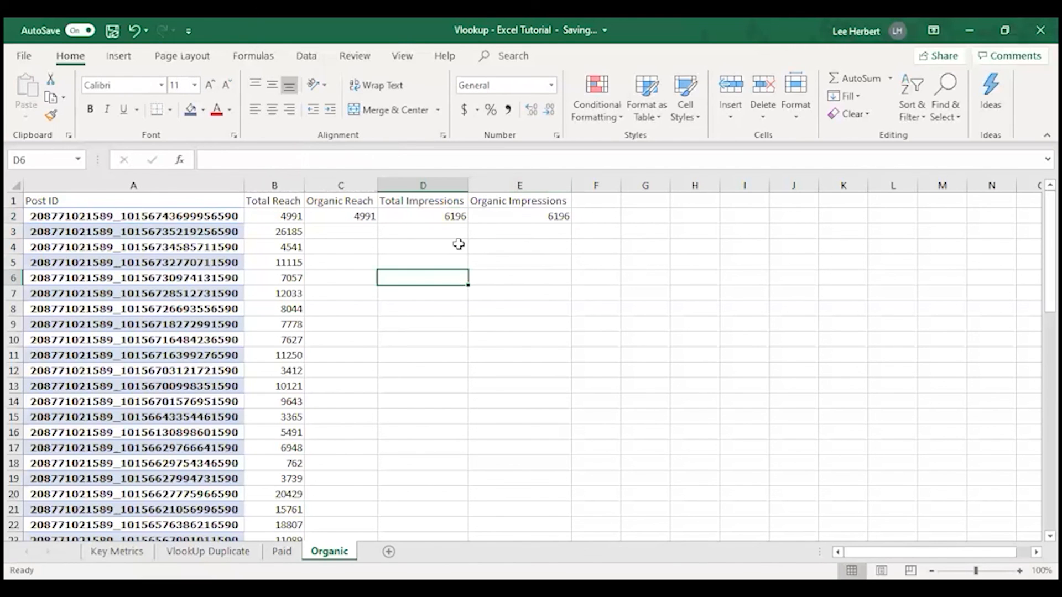
# Fill the Organic Reach formula from C2 down through row 61
pyautogui.click(347, 217)
pyautogui.moveTo(378, 221); pyautogui.dragTo(350, 346)
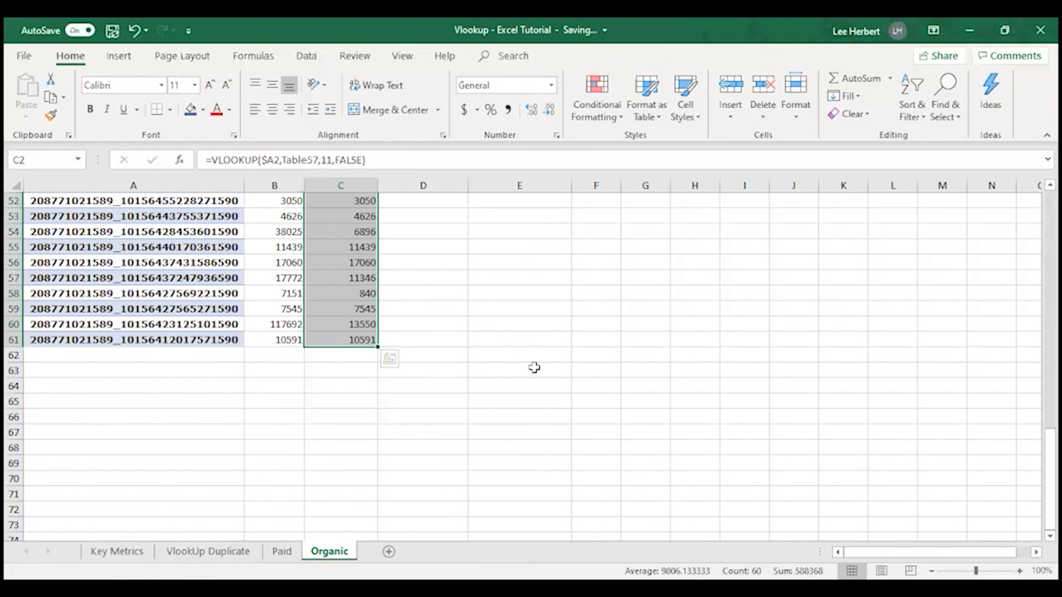
pyautogui.press('Return')
pyautogui.scroll(1, 481, 226)
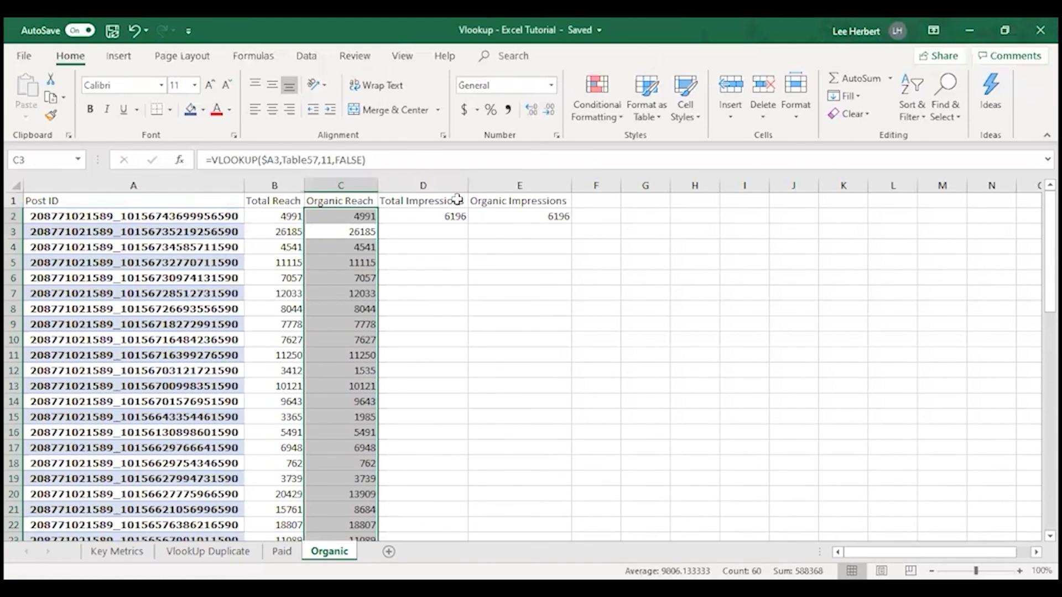
# Fill the Total Impressions formula from D2 down through row 61
pyautogui.click(450, 217)
pyautogui.moveTo(467, 224); pyautogui.dragTo(452, 502)
pyautogui.scroll(14, 452, 503)
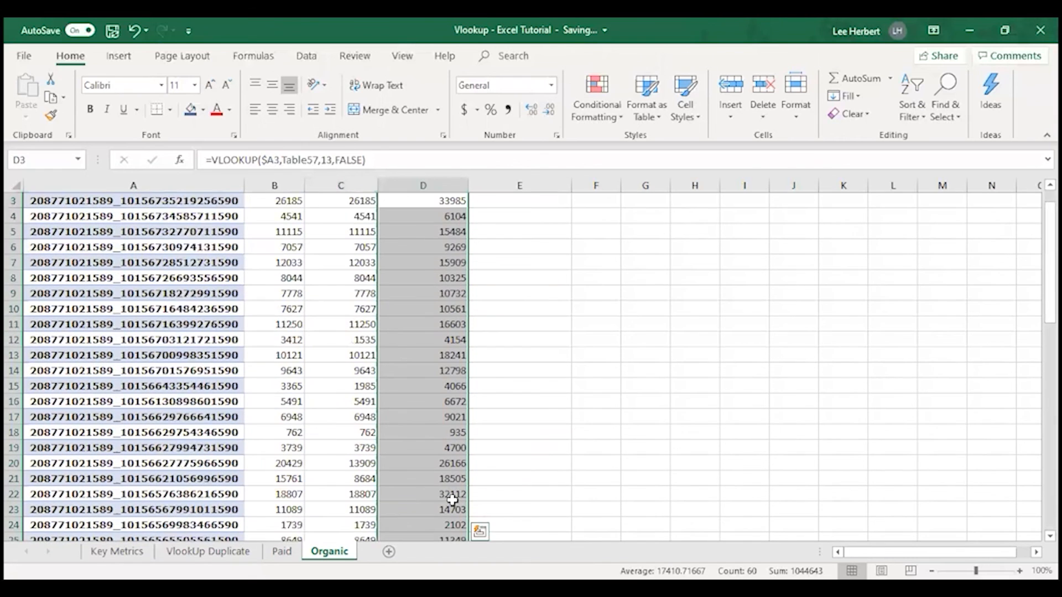
# Fill the Organic Impressions formula from E2 down through row 61 and deselect the filled range
pyautogui.click(547, 216)
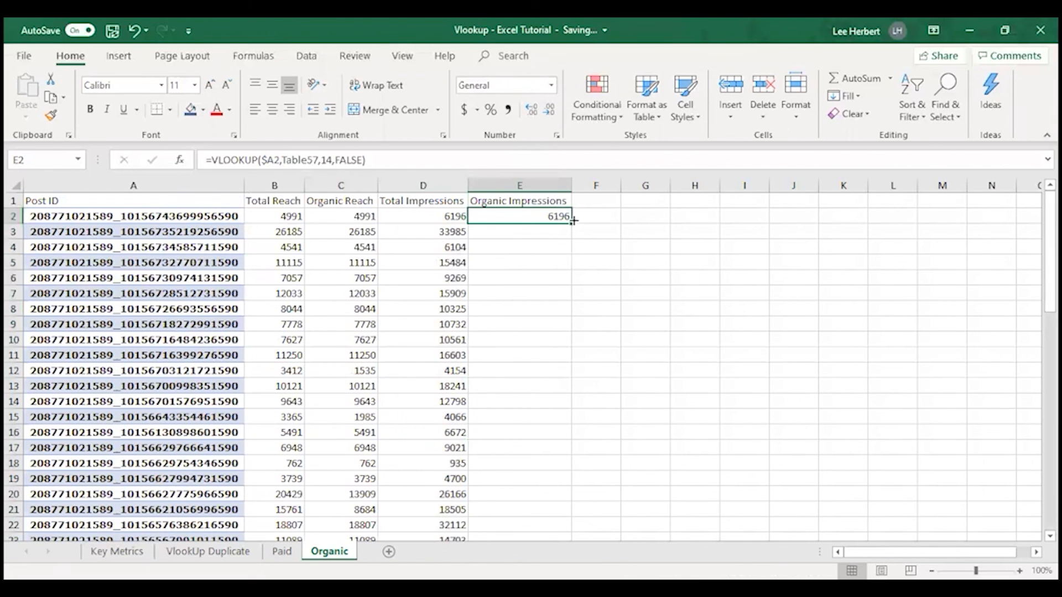
pyautogui.moveTo(571, 222); pyautogui.dragTo(533, 481)
pyautogui.scroll(13, 533, 479)
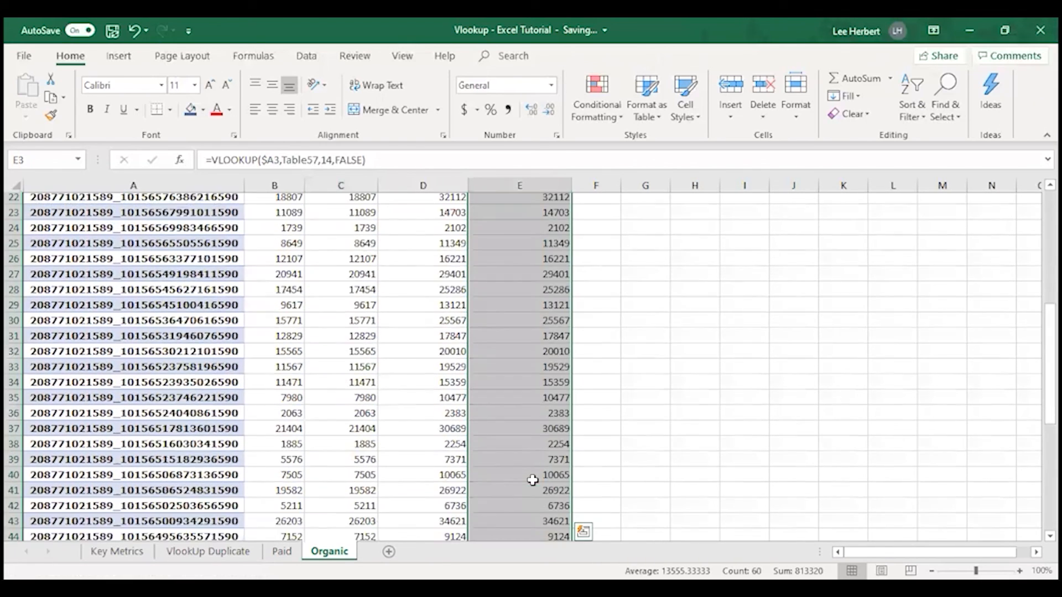
pyautogui.scroll(1, 518, 285)
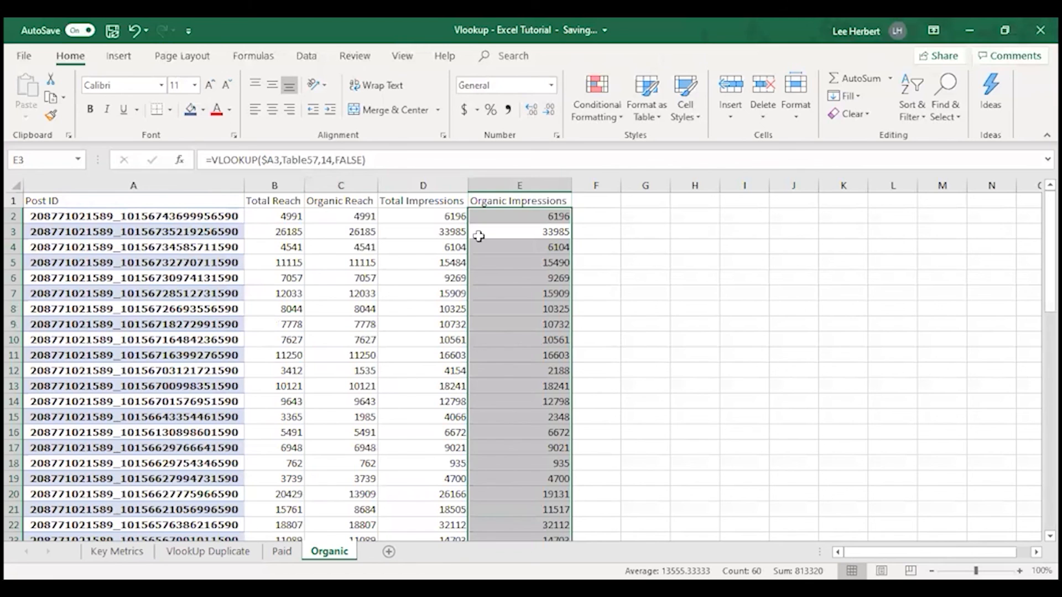
pyautogui.click(611, 239)
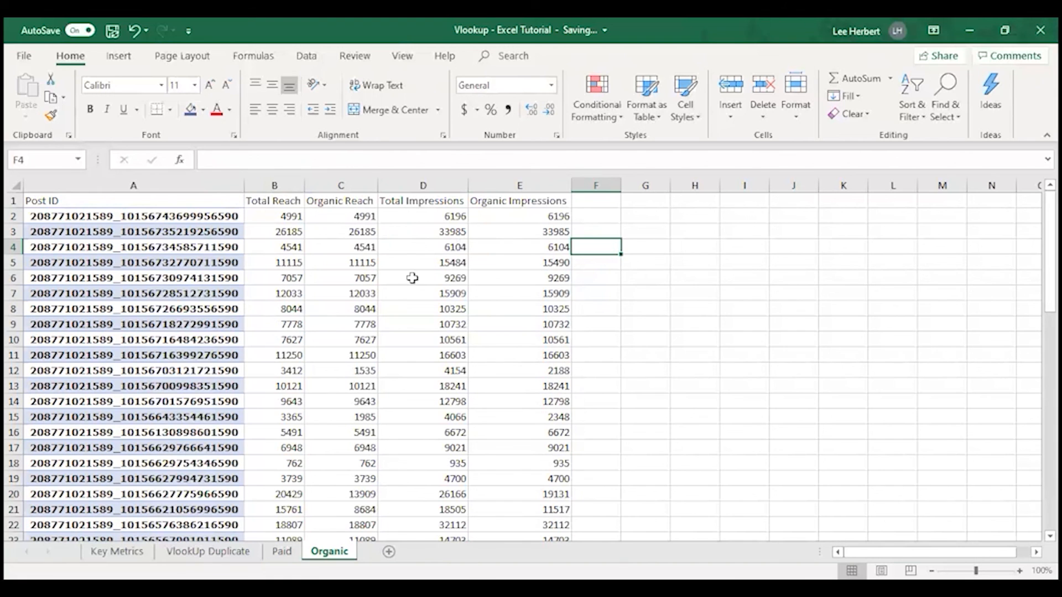
pyautogui.scroll(-9, 525, 350)
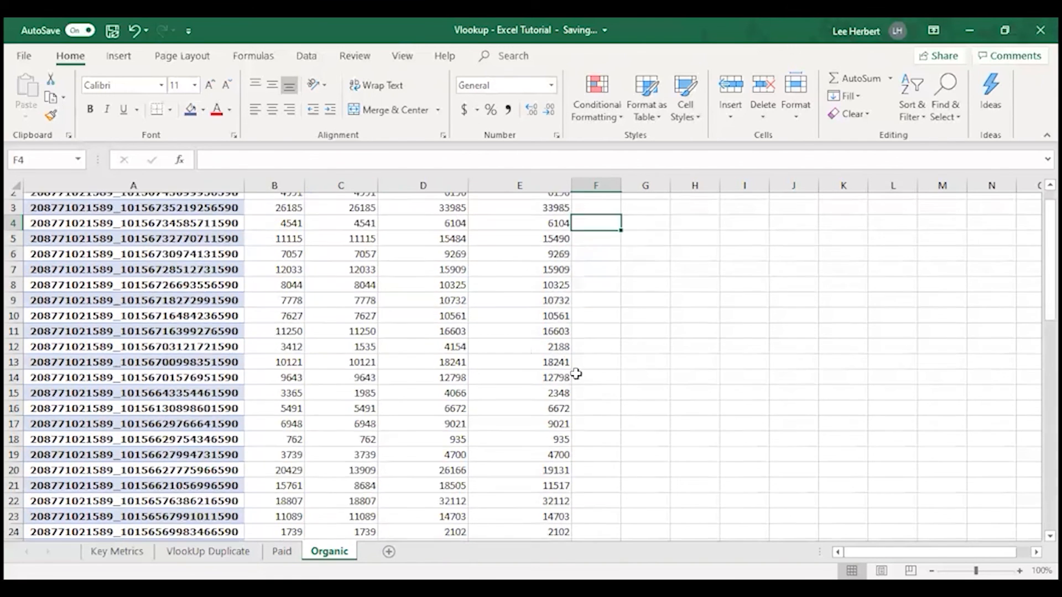
pyautogui.scroll(-8, 542, 477)
pyautogui.scroll(15, 357, 310)
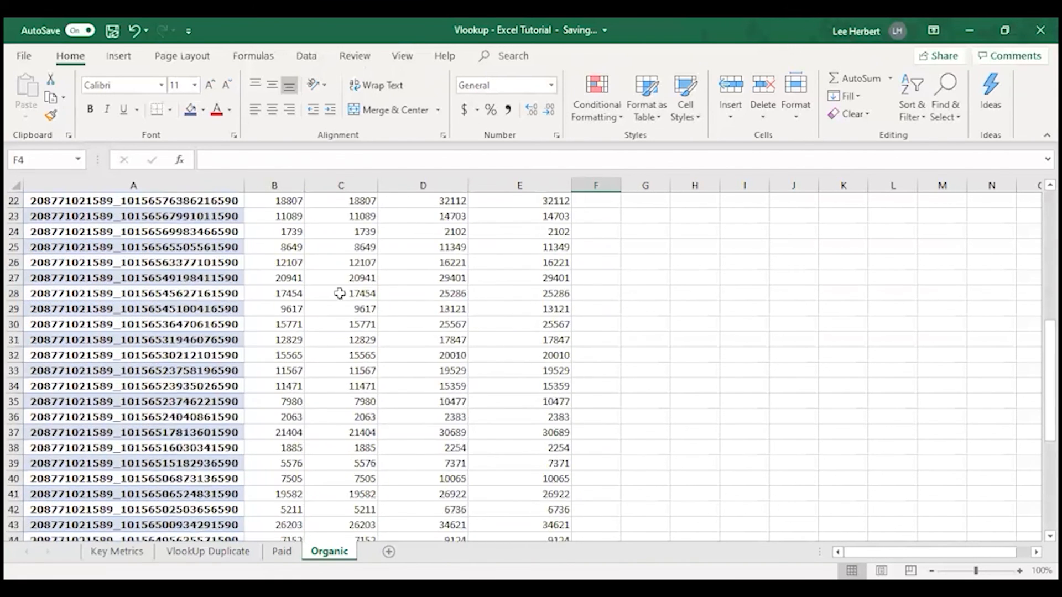
pyautogui.scroll(2, 354, 277)
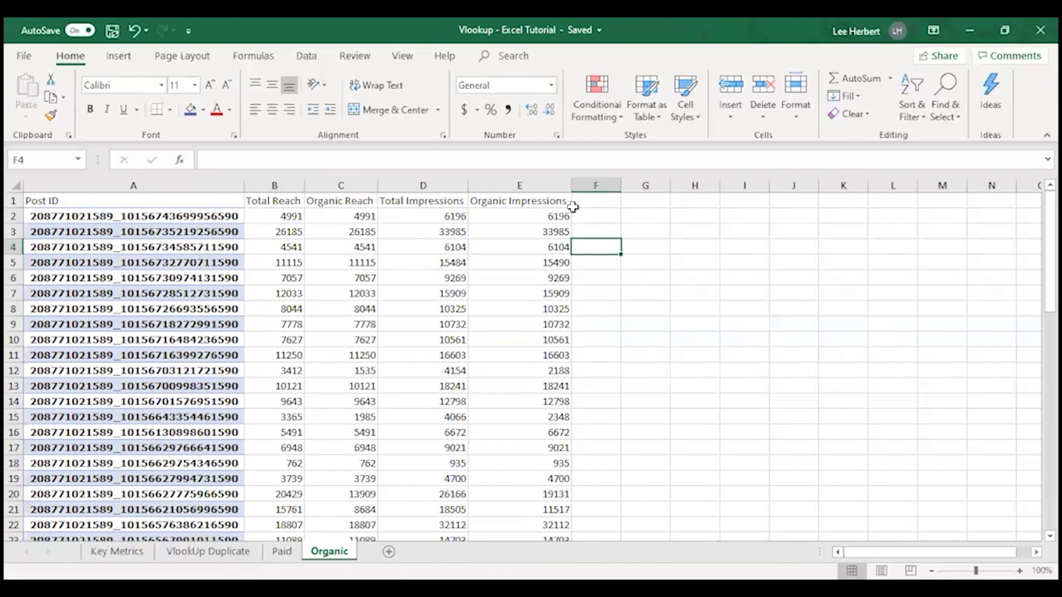
# Add the column heading Post Type in F1 of the Organic sheet
pyautogui.click(594, 201)
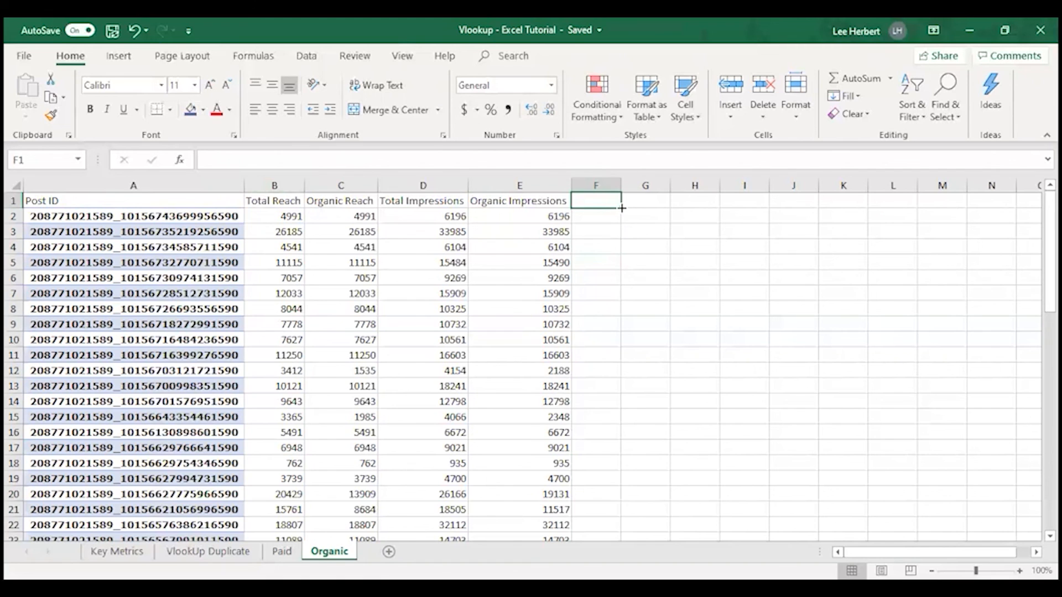
pyautogui.write('Post Type')
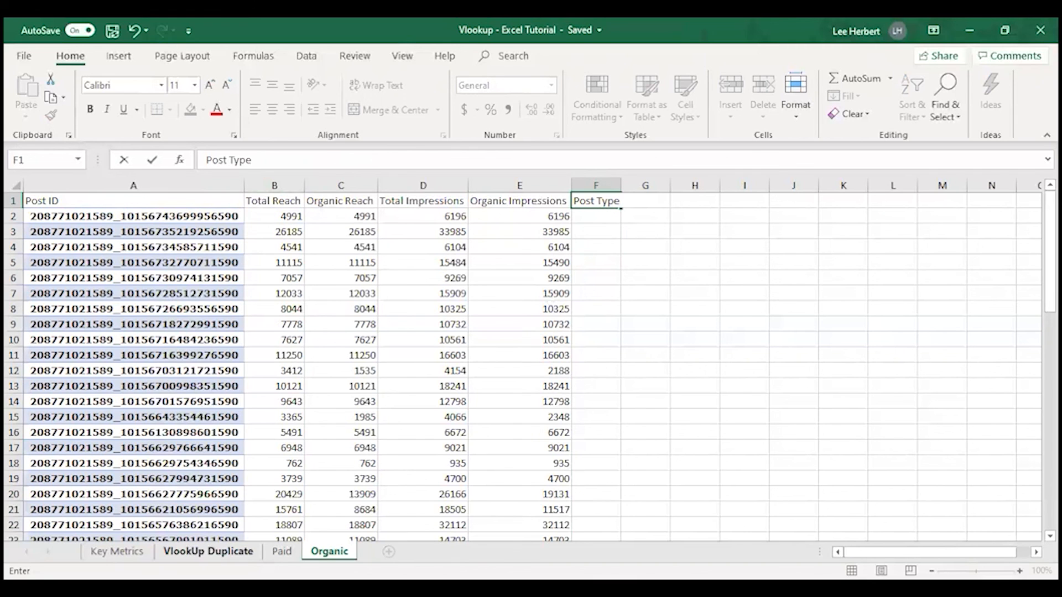
pyautogui.click(208, 551)
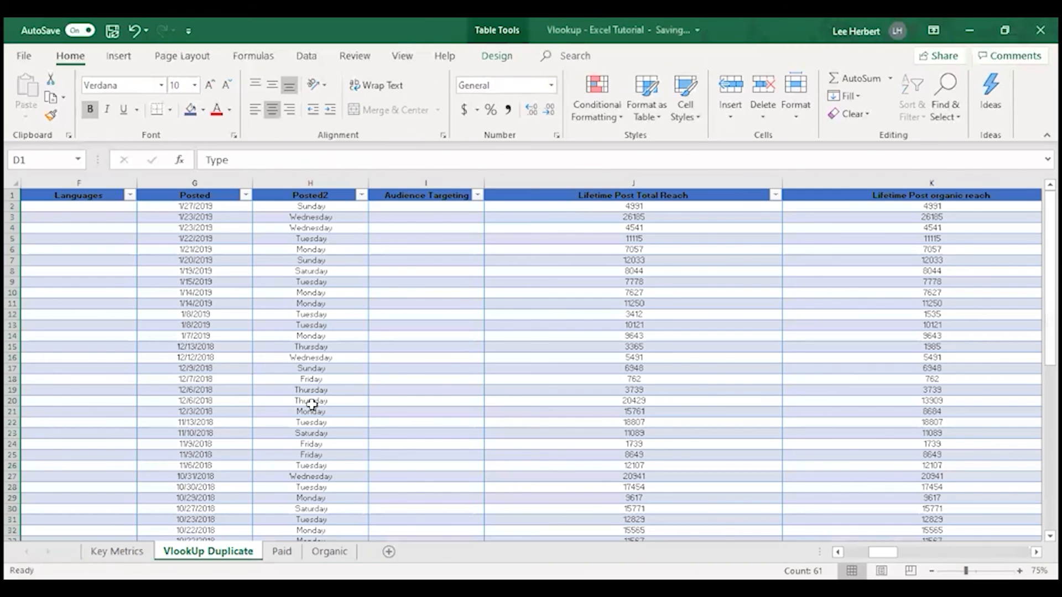
pyautogui.click(329, 551)
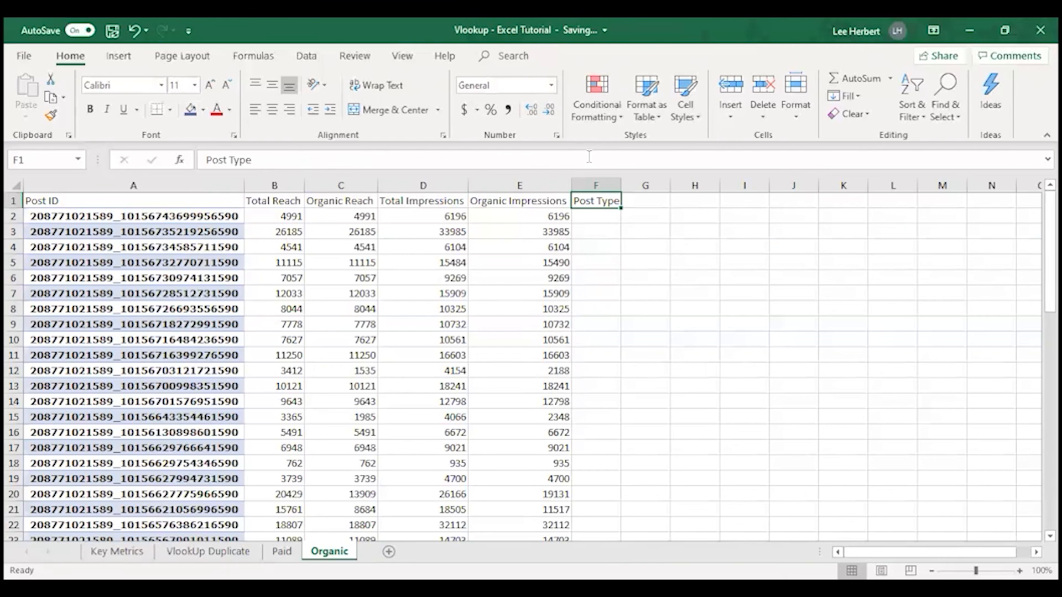
# Copy the Organic Impressions formula from E2 into F2 under Post Type
pyautogui.click(523, 210)
pyautogui.click(526, 215)
pyautogui.hotkey('ctrl', 'c')
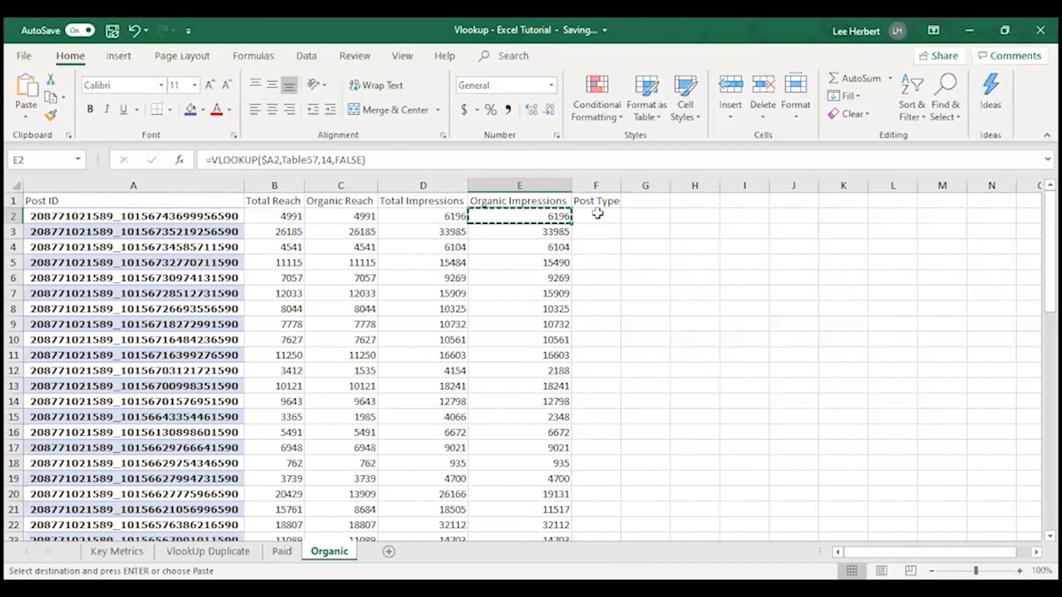
pyautogui.click(597, 217)
pyautogui.hotkey('ctrl', 'v')
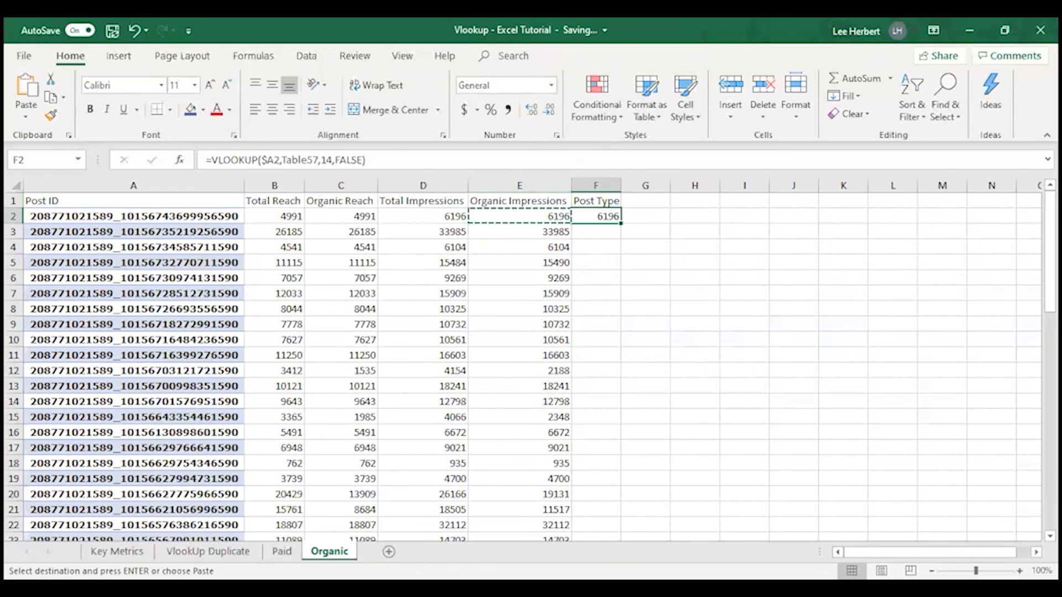
# Check the Type column's position on the VlookUp Duplicate sheet and set the column index of the Organic sheet's F2 formula to 4
pyautogui.click(201, 551)
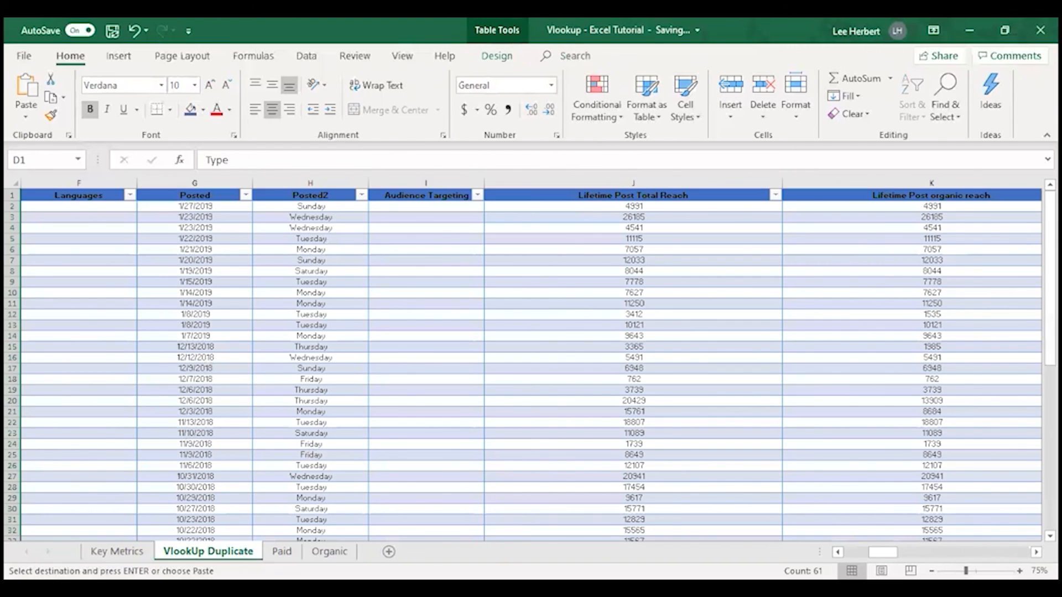
pyautogui.moveTo(882, 551); pyautogui.dragTo(856, 552)
pyautogui.click(429, 181)
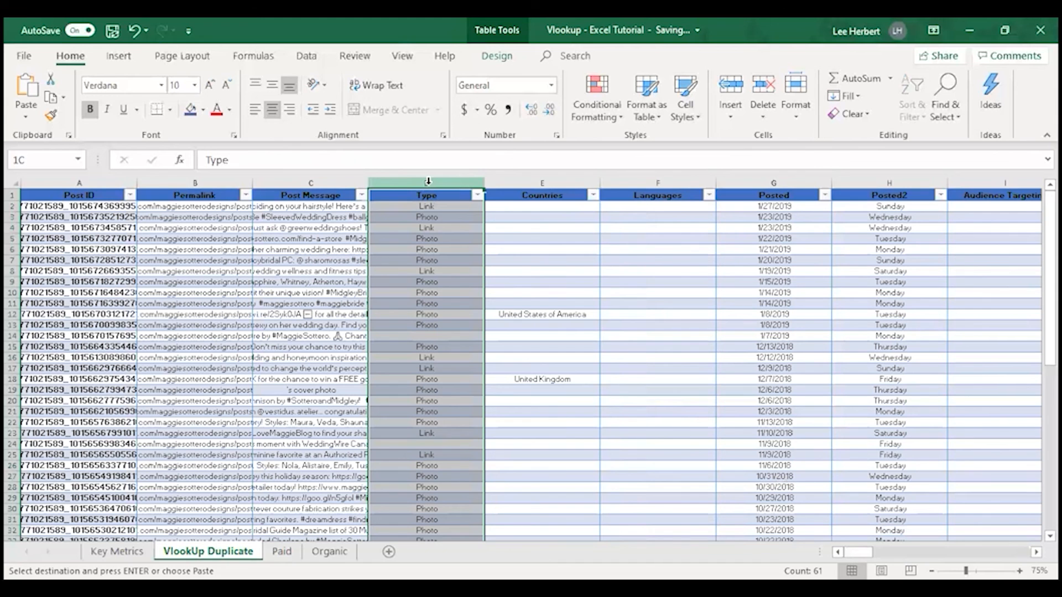
pyautogui.click(329, 551)
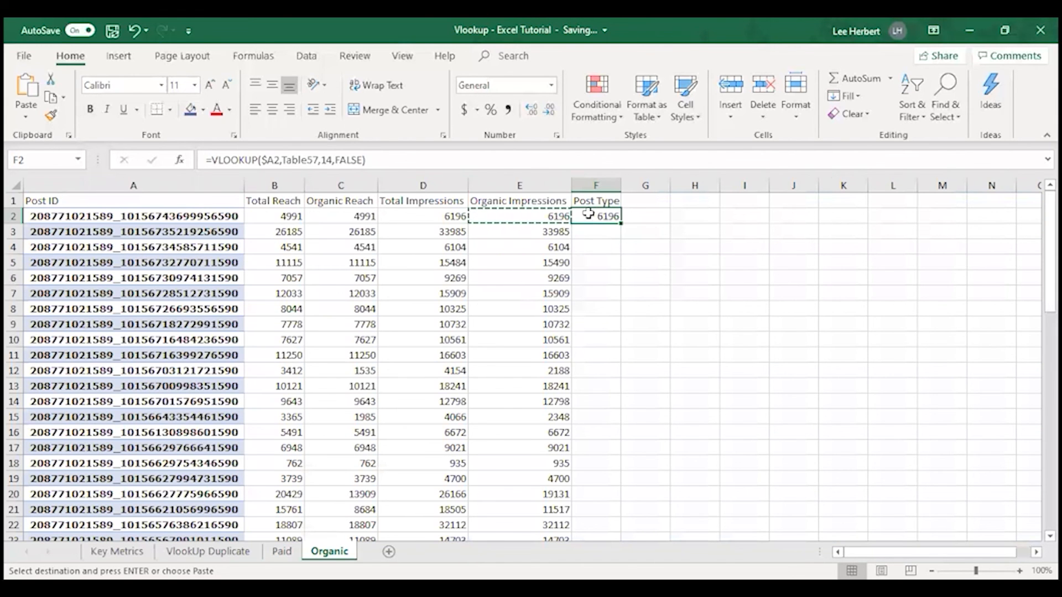
pyautogui.click(332, 160)
pyautogui.press('BackSpace')
pyautogui.press('BackSpace')
pyautogui.write('4')
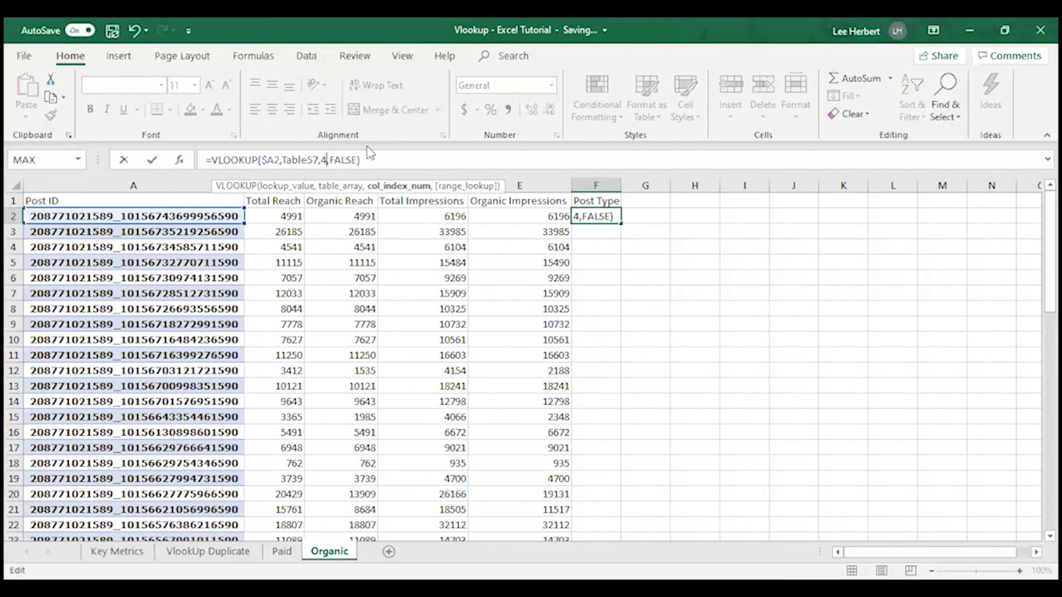
pyautogui.press('Return')
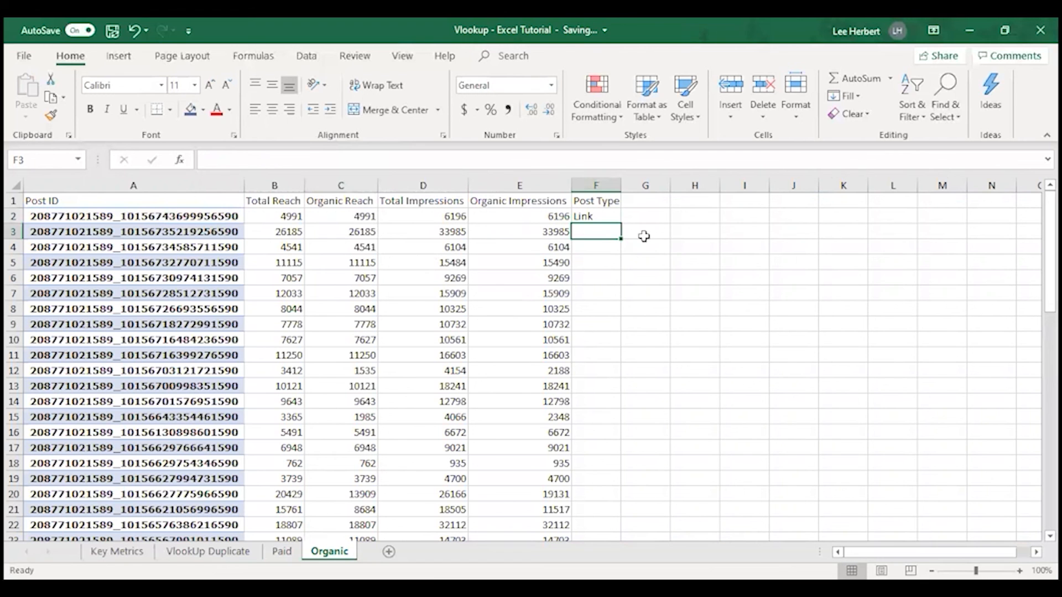
# Fill the Post Type formula on the Organic sheet from F2 down through row 61 and deselect the filled range
pyautogui.click(593, 217)
pyautogui.moveTo(618, 224); pyautogui.dragTo(606, 517)
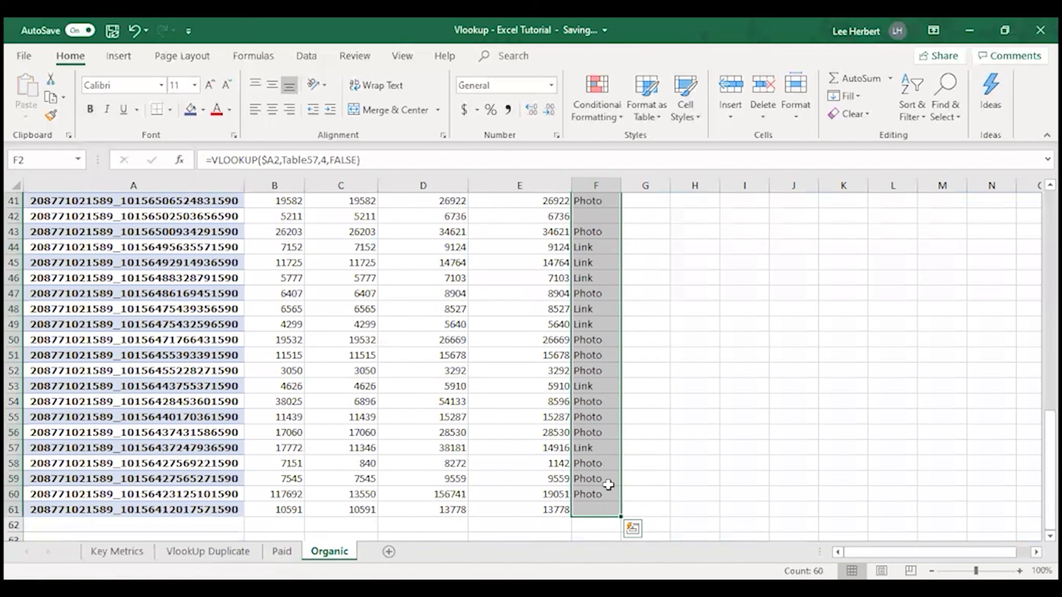
pyautogui.press('Return')
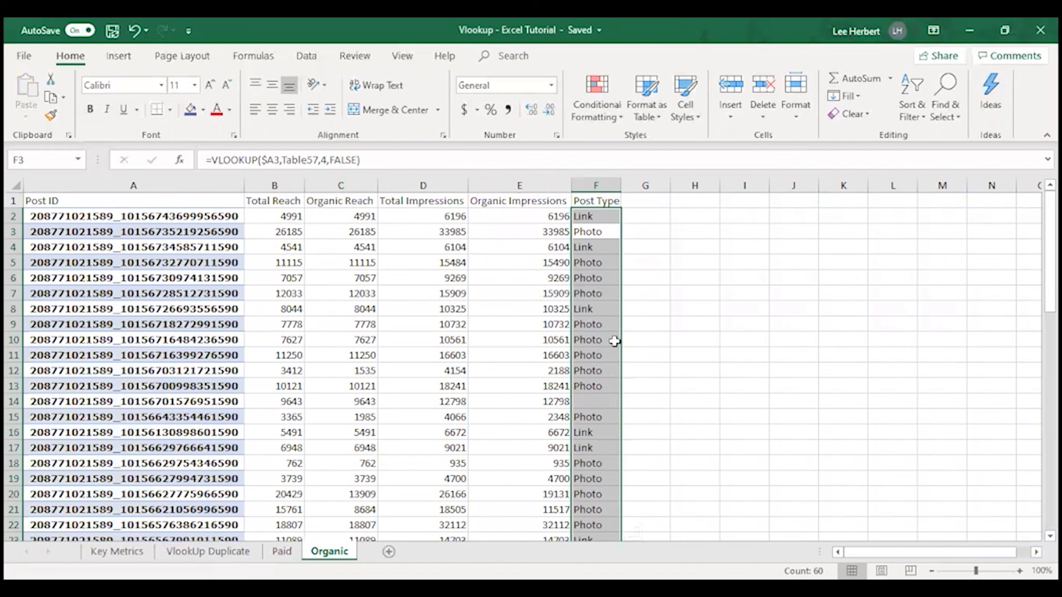
pyautogui.click(319, 430)
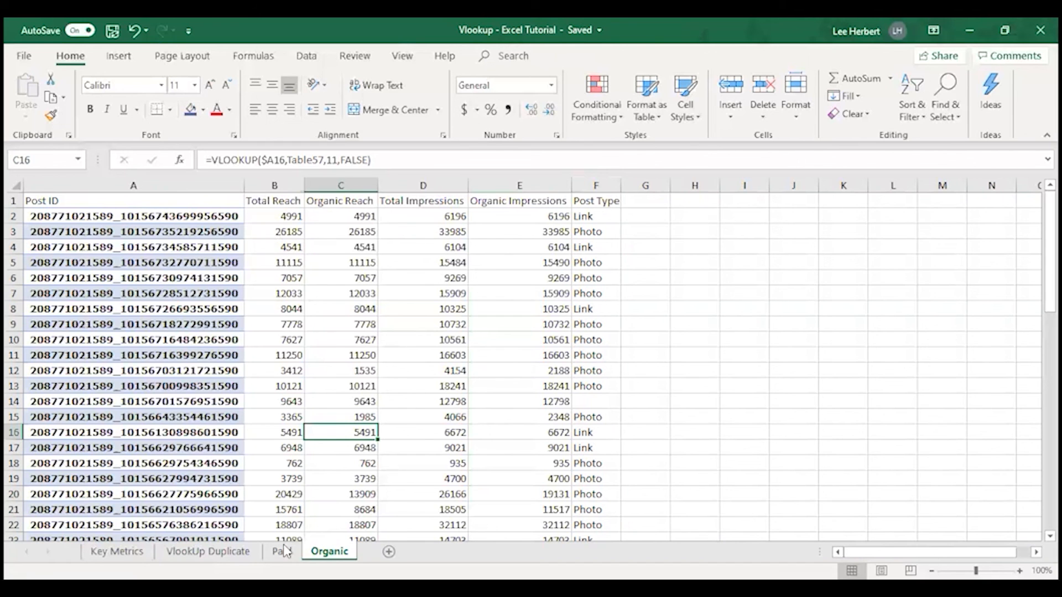
pyautogui.hotkey('ctrl', 'pageup')
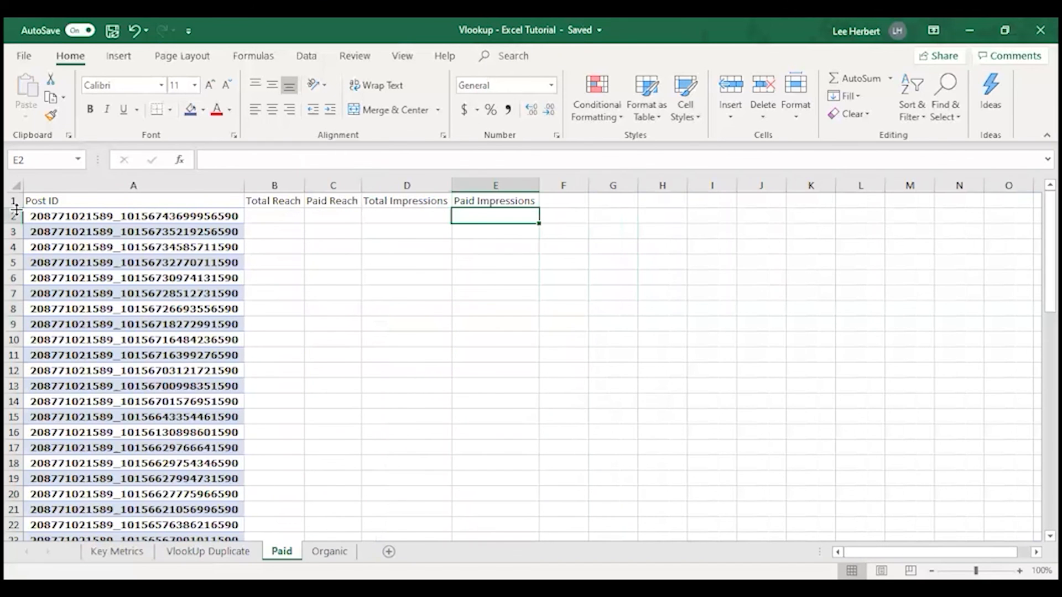
pyautogui.click(330, 551)
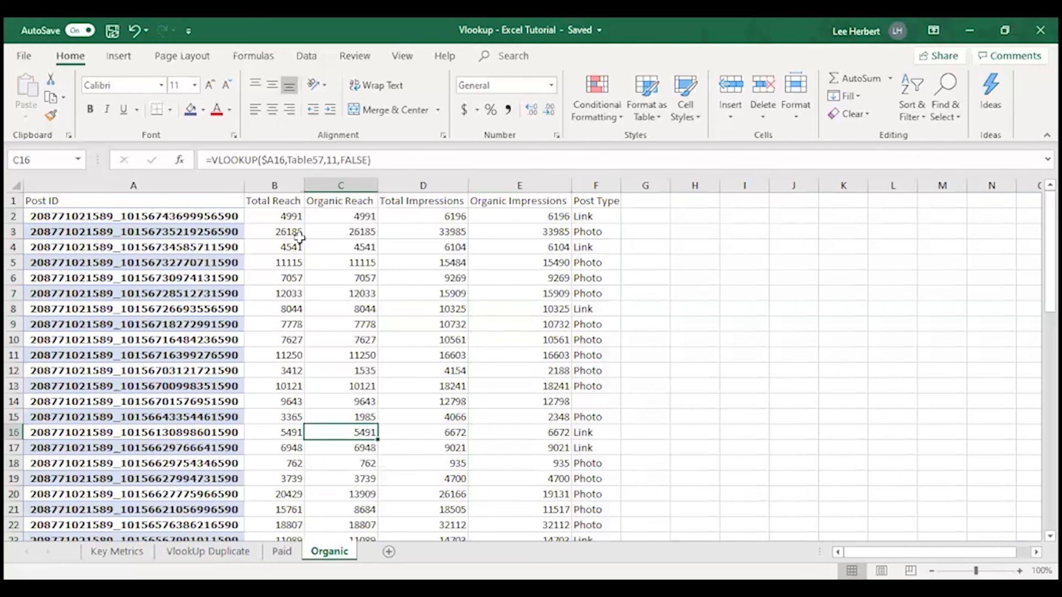
pyautogui.click(278, 214)
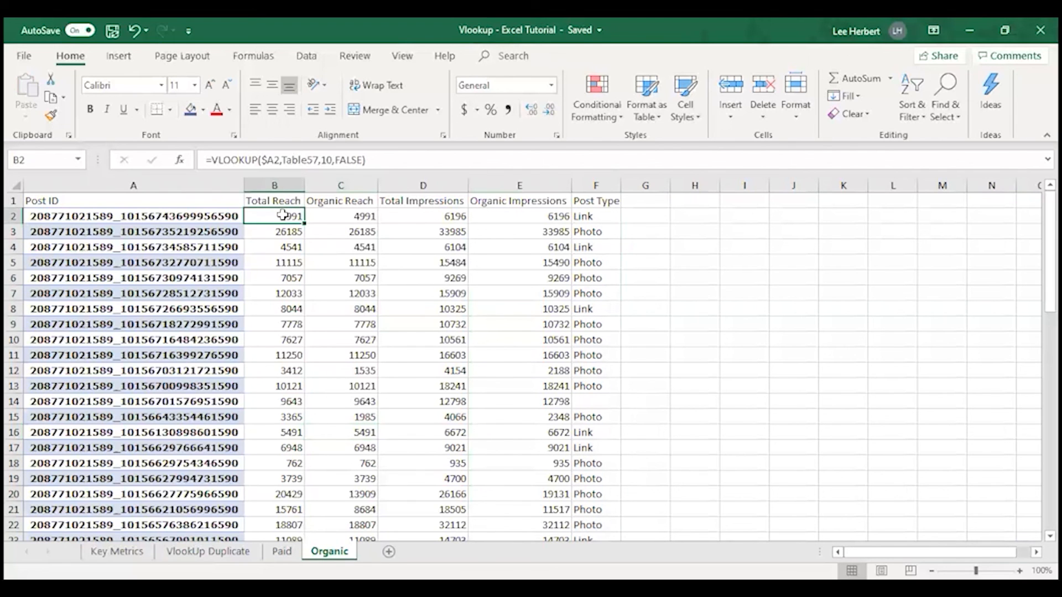
pyautogui.click(287, 200)
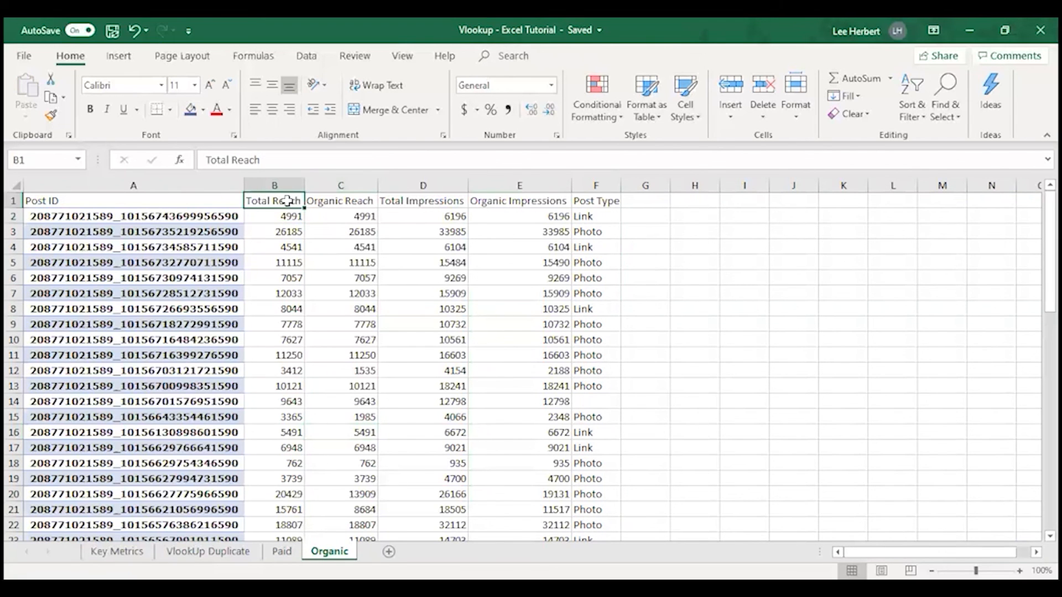
pyautogui.moveTo(288, 199); pyautogui.dragTo(566, 201)
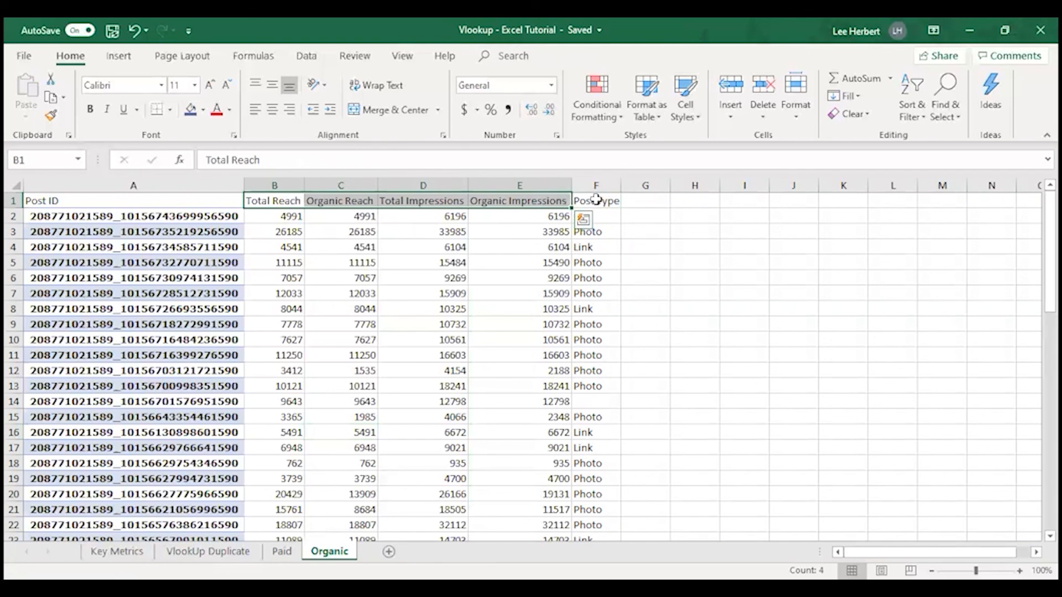
pyautogui.click(595, 199)
pyautogui.press('Right')
pyautogui.press('Right')
pyautogui.moveTo(591, 199); pyautogui.dragTo(286, 201)
pyautogui.hotkey('ctrl', 'c')
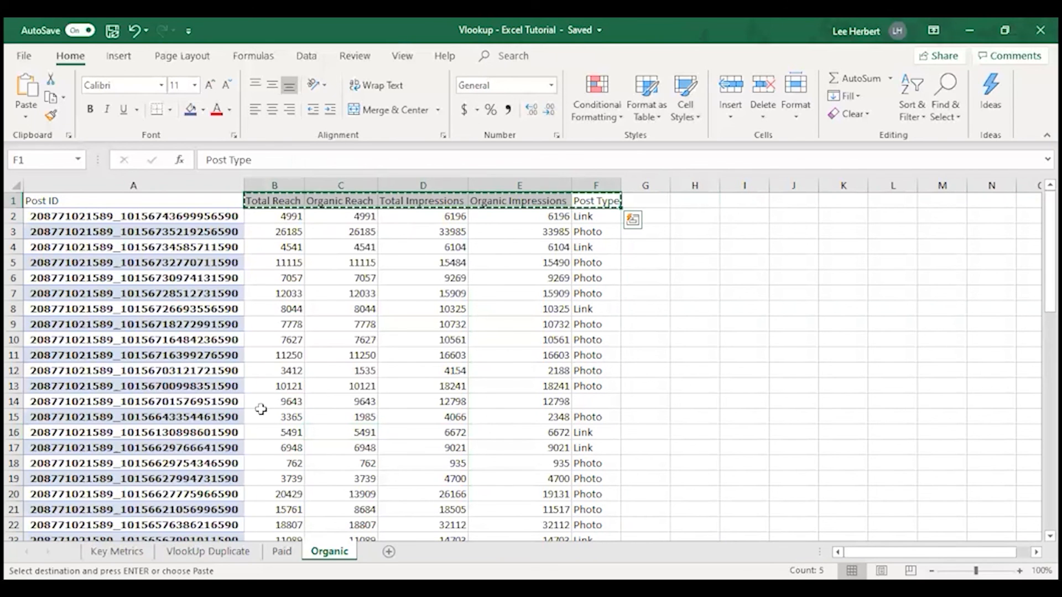
pyautogui.click(282, 551)
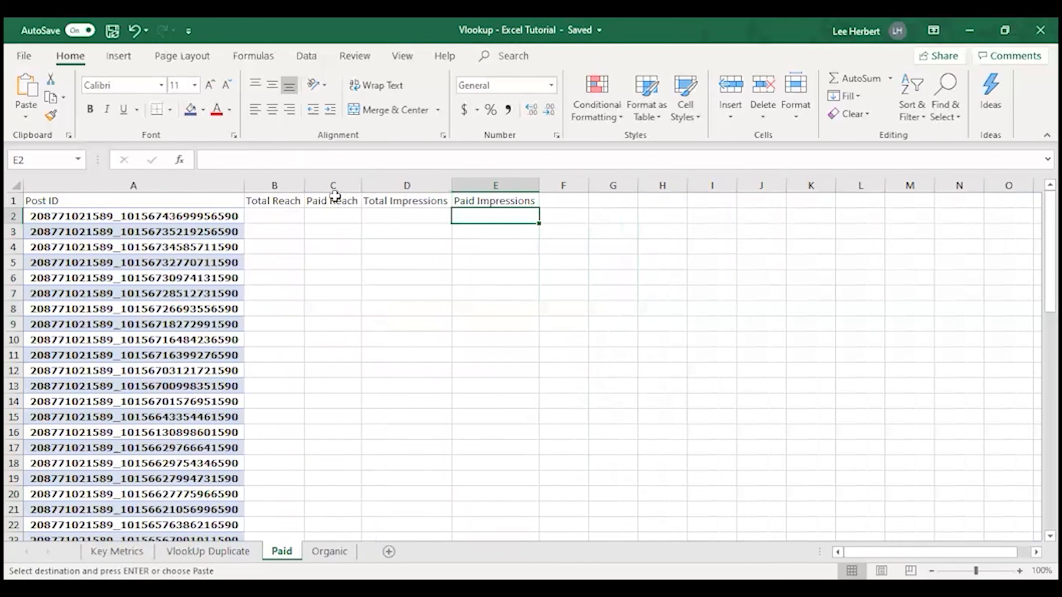
# Copy the Post Type heading from F1 of the Organic sheet into F1 of the Paid sheet
pyautogui.click(564, 202)
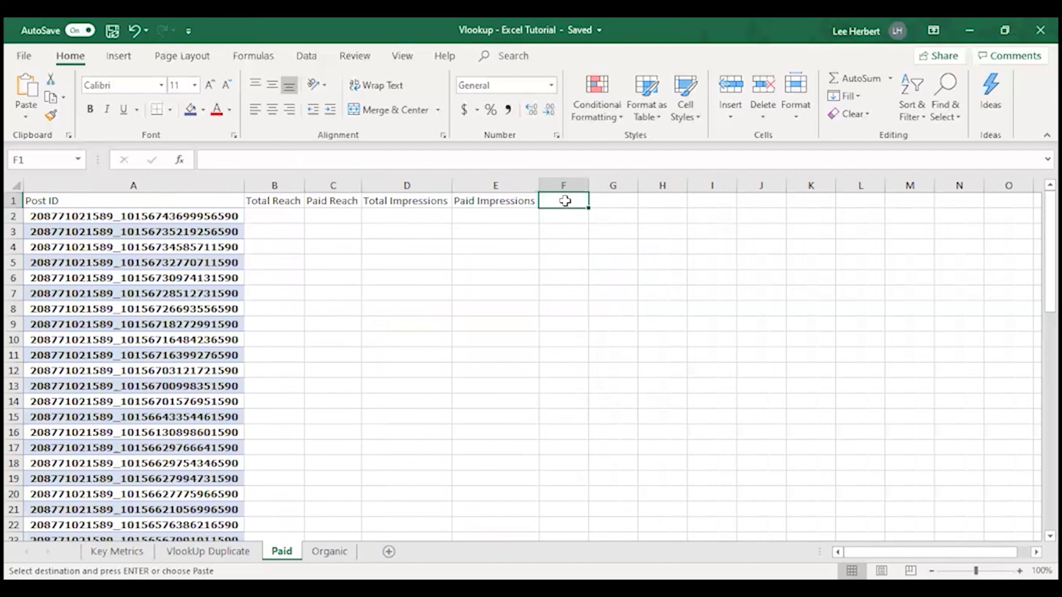
pyautogui.click(329, 552)
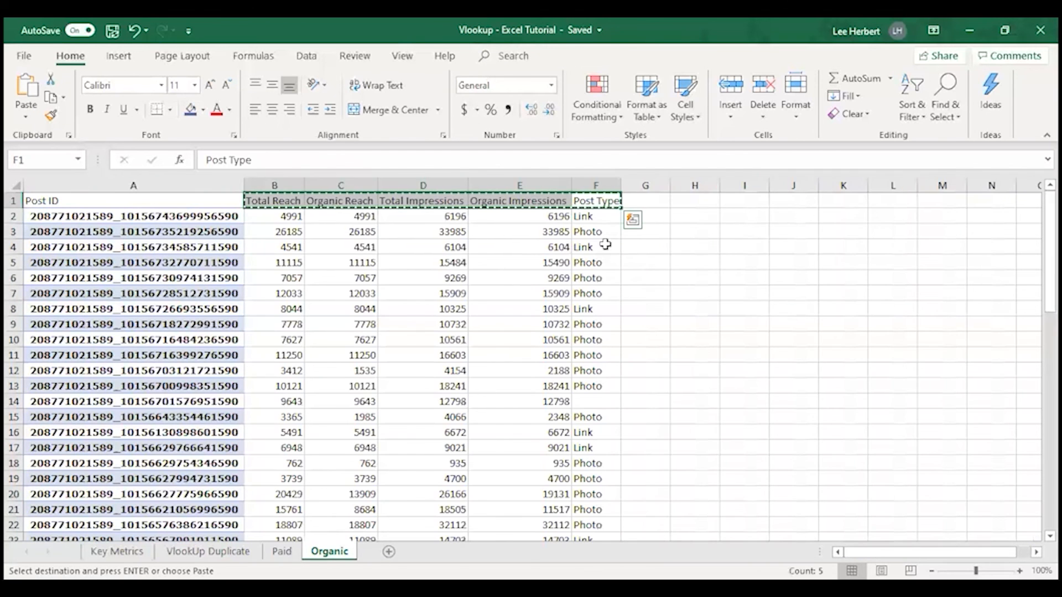
pyautogui.click(683, 229)
pyautogui.click(584, 275)
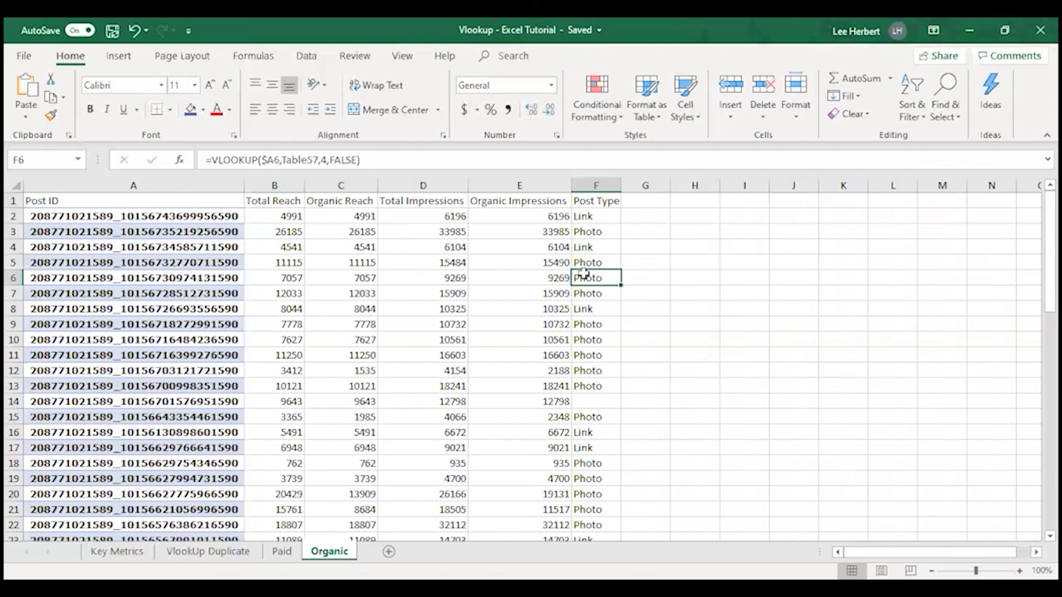
pyautogui.click(596, 201)
pyautogui.hotkey('ctrl', 'c')
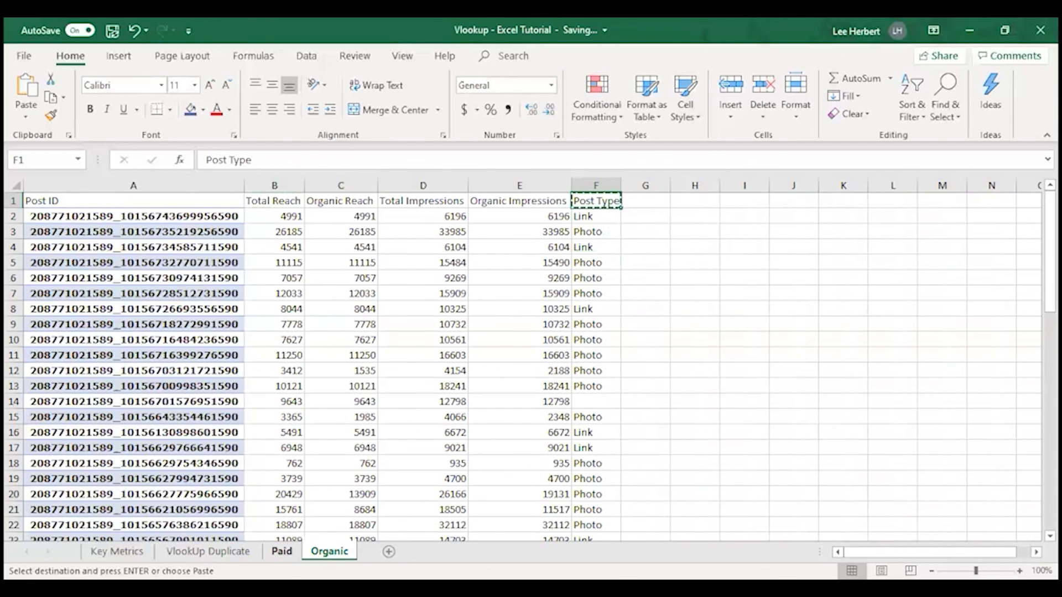
pyautogui.click(281, 551)
pyautogui.hotkey('ctrl', 'v')
pyautogui.click(577, 247)
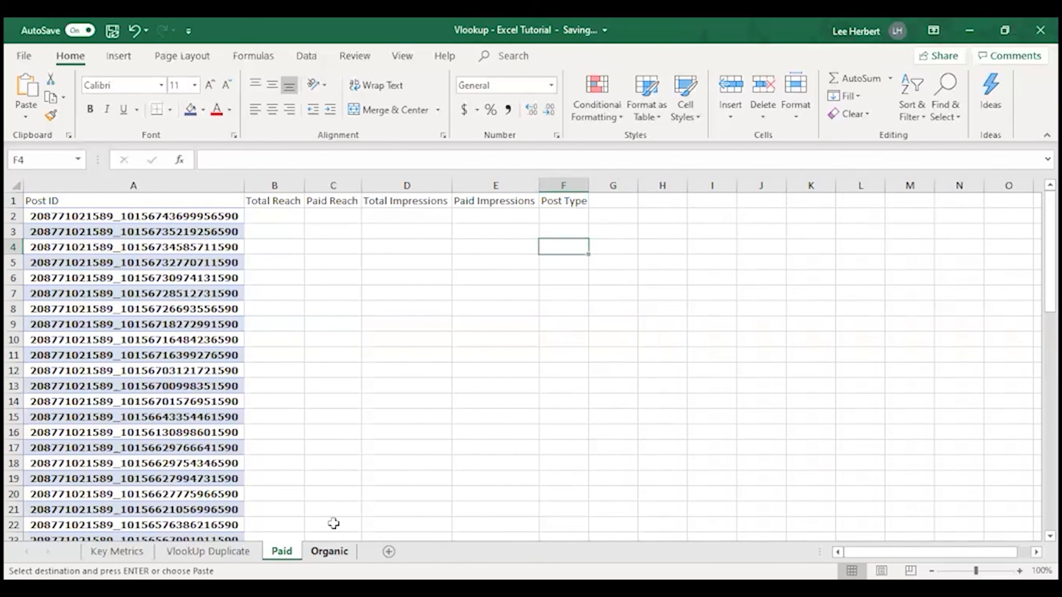
# Copy the VLOOKUP formulas in B2:F2 of the Organic sheet into B2:F2 of the Paid sheet
pyautogui.click(314, 553)
pyautogui.click(289, 215)
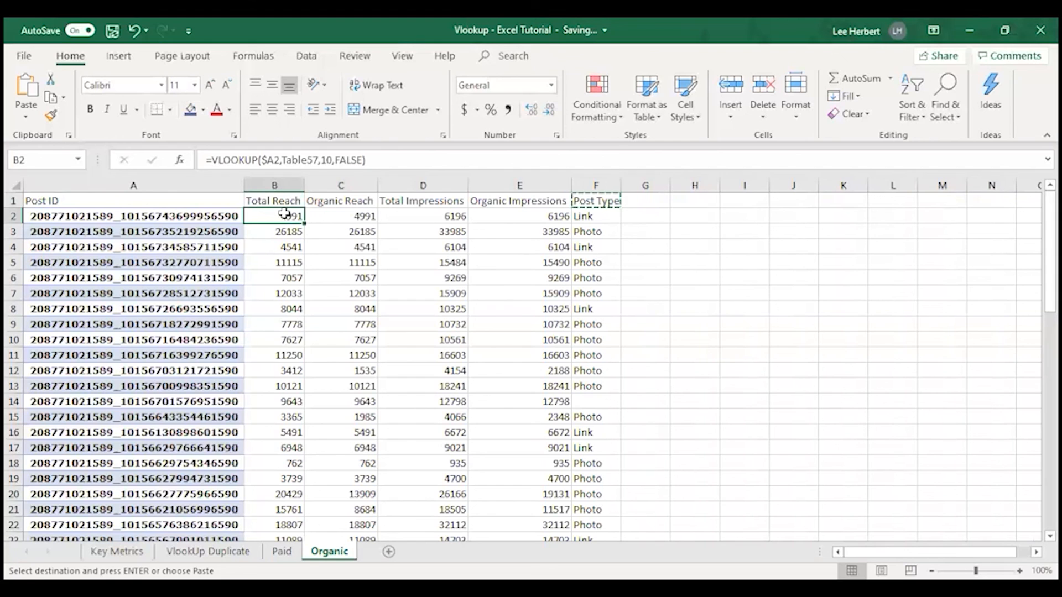
pyautogui.click(572, 215)
pyautogui.moveTo(572, 216); pyautogui.dragTo(292, 216)
pyautogui.hotkey('ctrl', 'c')
pyautogui.hotkey('ctrl', 'pageup')
pyautogui.moveTo(279, 215); pyautogui.dragTo(544, 217)
pyautogui.hotkey('ctrl', 'v')
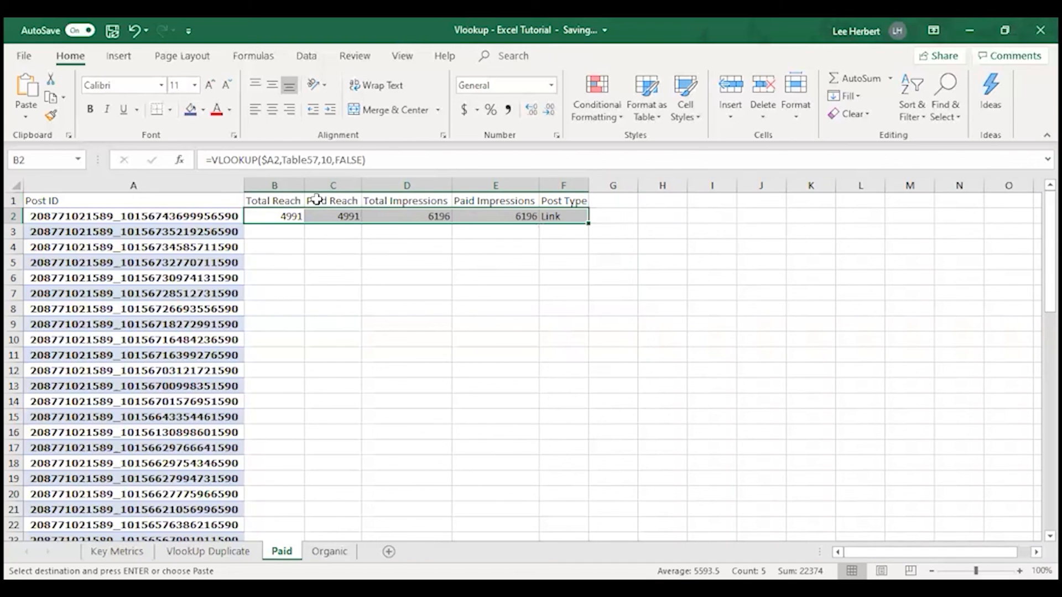
# Fill the Total Reach formula on the Paid sheet from B2 down through row 61
pyautogui.click(280, 200)
pyautogui.click(287, 216)
pyautogui.moveTo(304, 221); pyautogui.dragTo(299, 519)
pyautogui.press('Return')
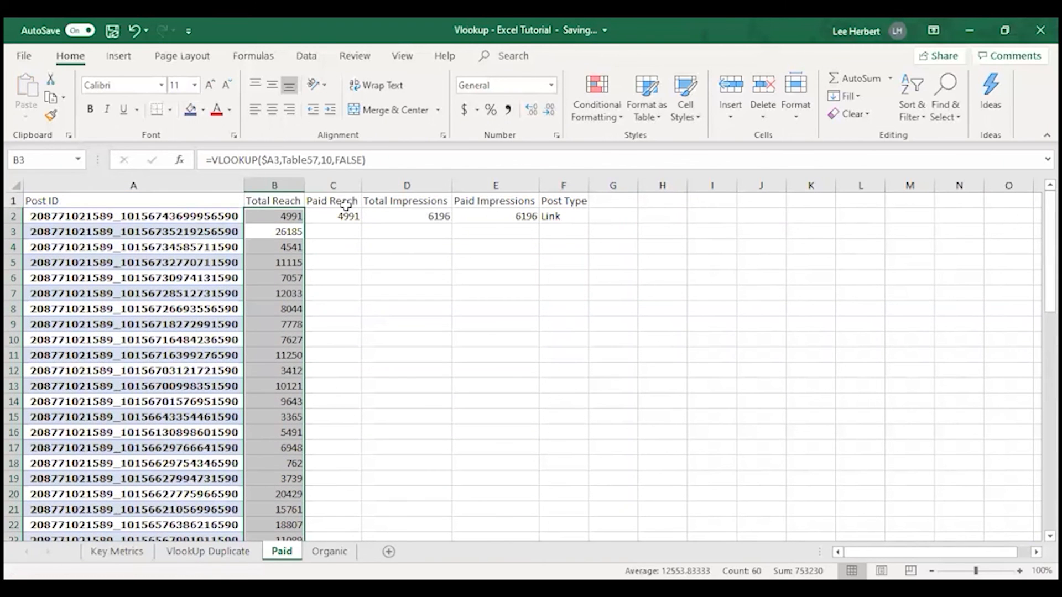
# Set the column index of the Paid Reach formula in C2 to 10
pyautogui.click(346, 205)
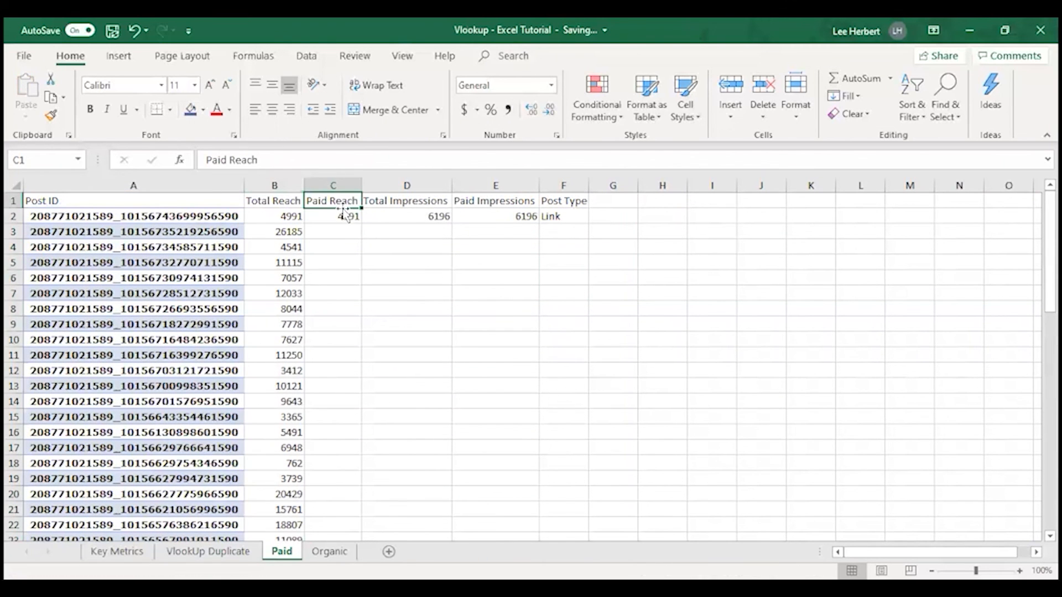
pyautogui.click(326, 216)
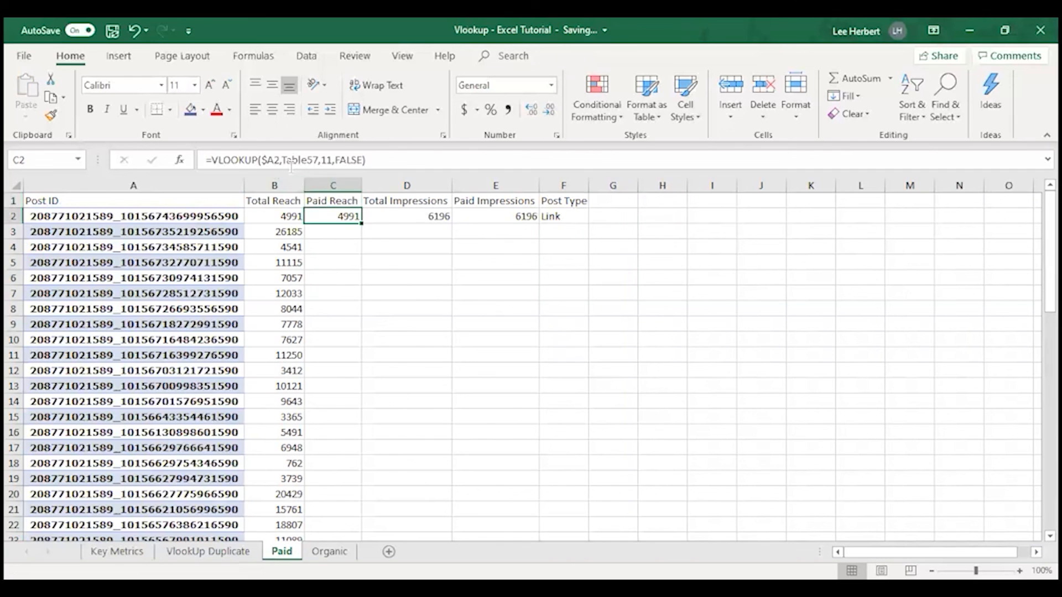
pyautogui.click(329, 159)
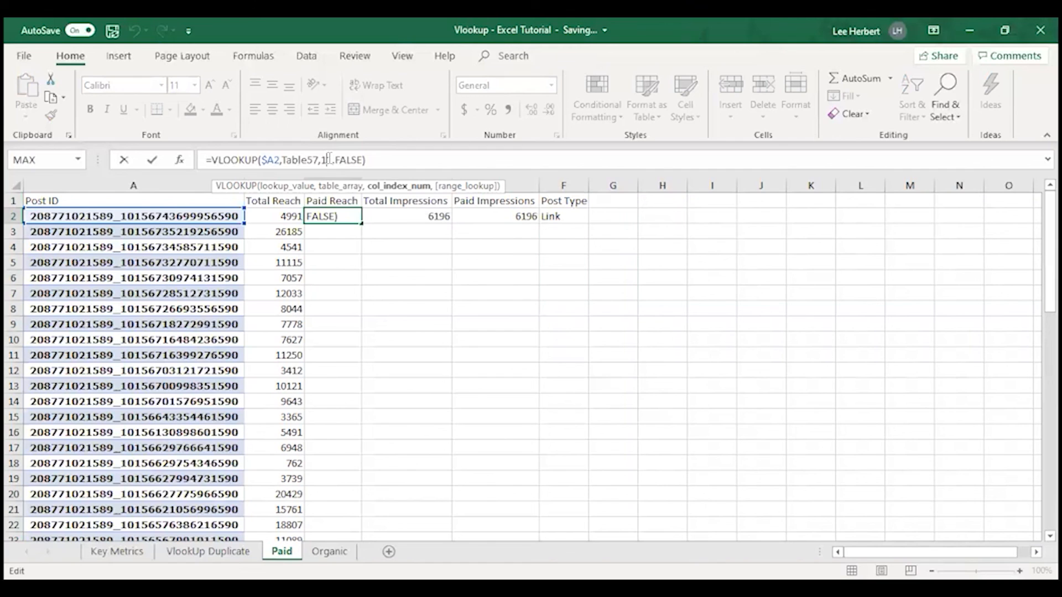
pyautogui.press('BackSpace')
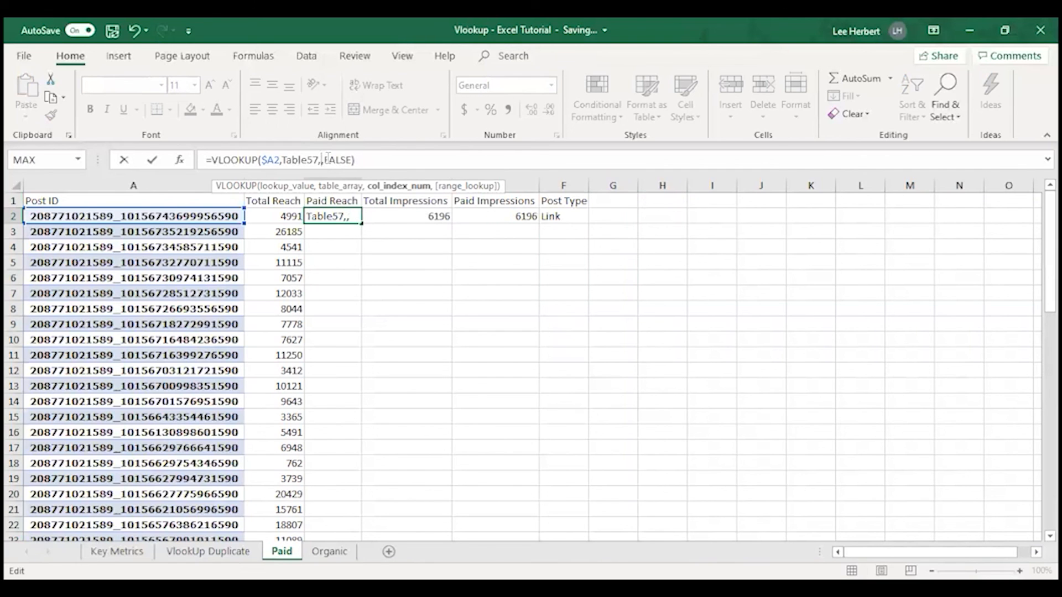
pyautogui.write('10')
pyautogui.hotkey('ctrl', 'Return')
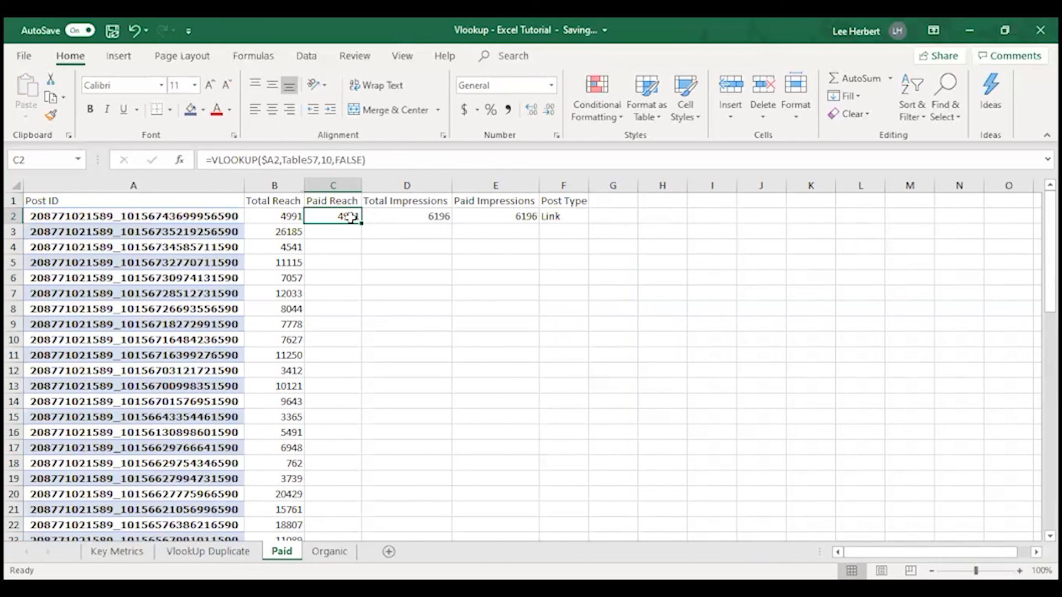
# Set the column index of the Paid Reach formula in C2 to 12
pyautogui.press('F2')
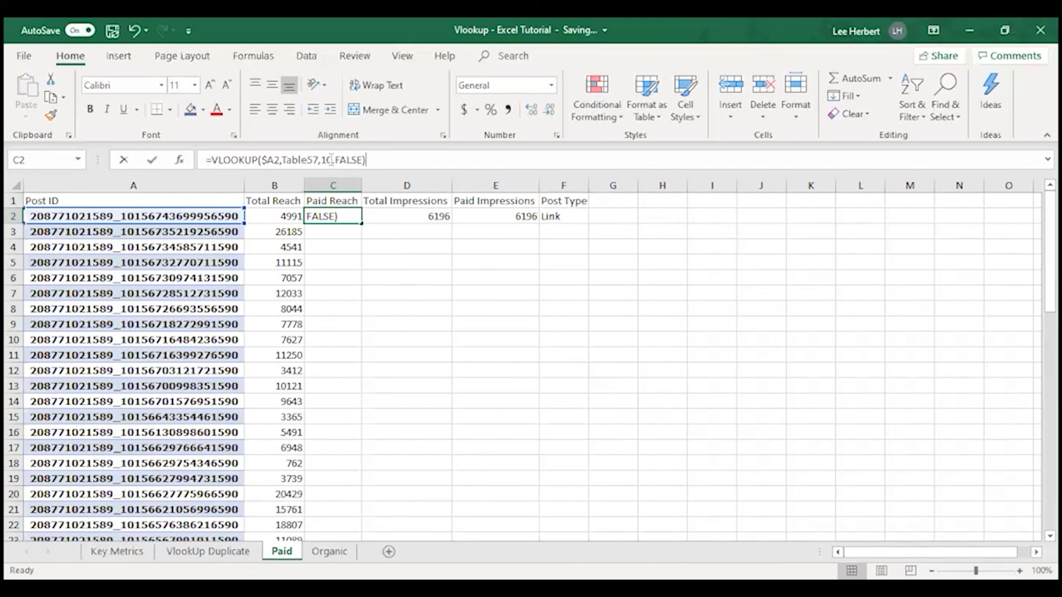
pyautogui.click(331, 160)
pyautogui.press('BackSpace')
pyautogui.write('2')
pyautogui.press('Return')
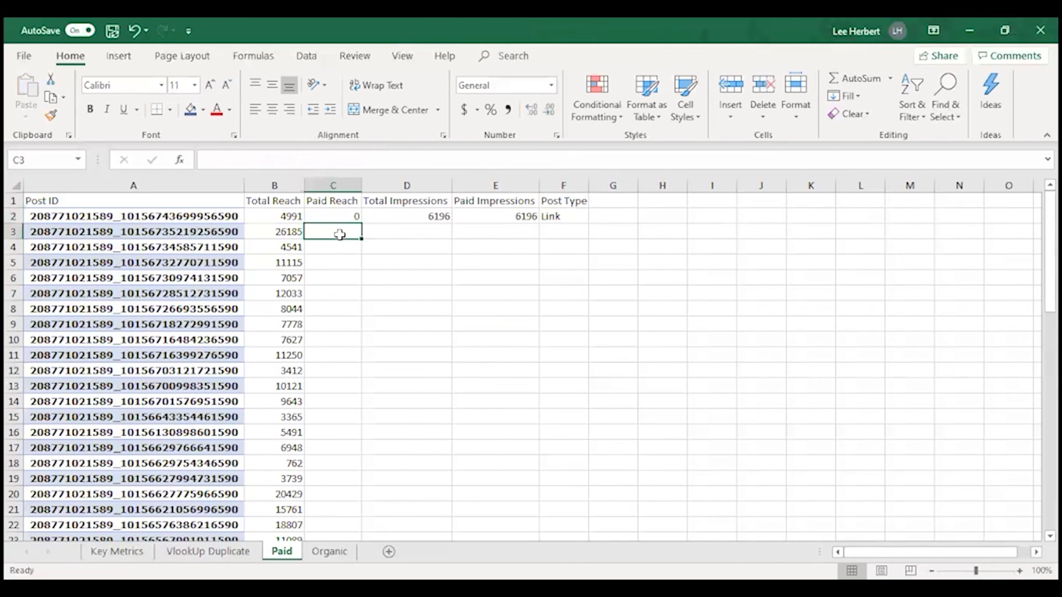
# Fill the Paid Reach formula from C2 down through row 61 and spot-check filled cells in that column
pyautogui.click(347, 215)
pyautogui.moveTo(360, 223); pyautogui.dragTo(335, 457)
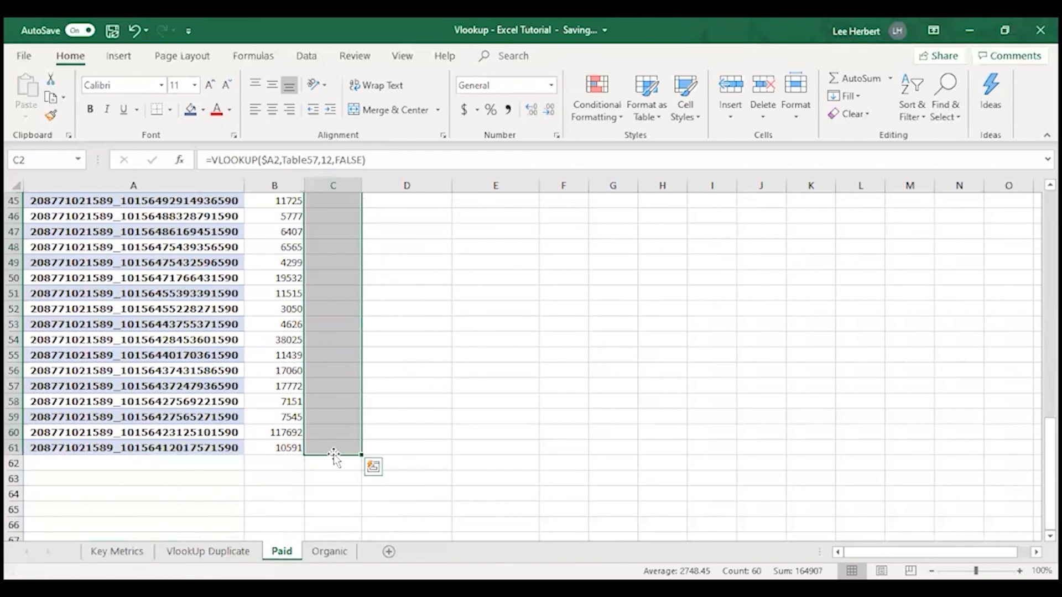
pyautogui.press('Return')
pyautogui.scroll(1, 365, 299)
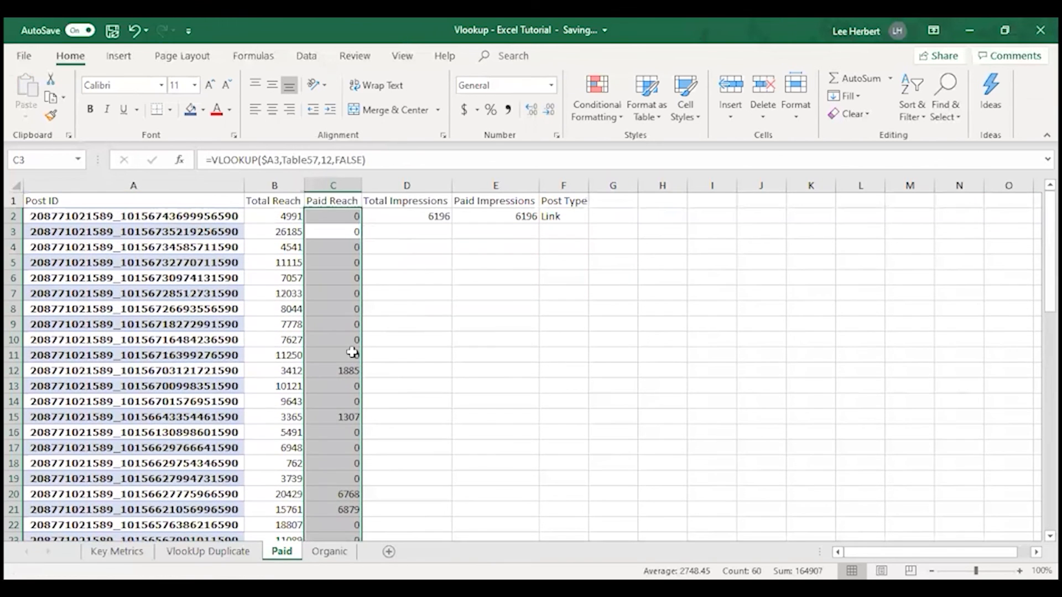
pyautogui.scroll(-1, 352, 352)
pyautogui.click(343, 369)
pyautogui.click(343, 448)
pyautogui.scroll(-4, 349, 462)
pyautogui.scroll(4, 364, 253)
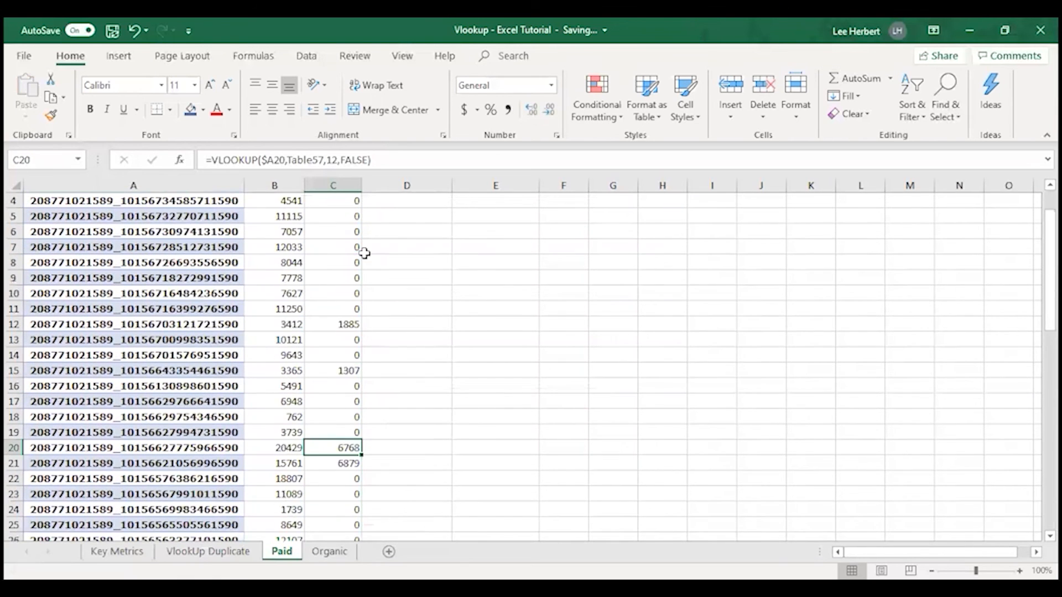
# Fill the Total Impressions formula on the Paid sheet from D2 down through row 61
pyautogui.scroll(1, 365, 253)
pyautogui.click(430, 216)
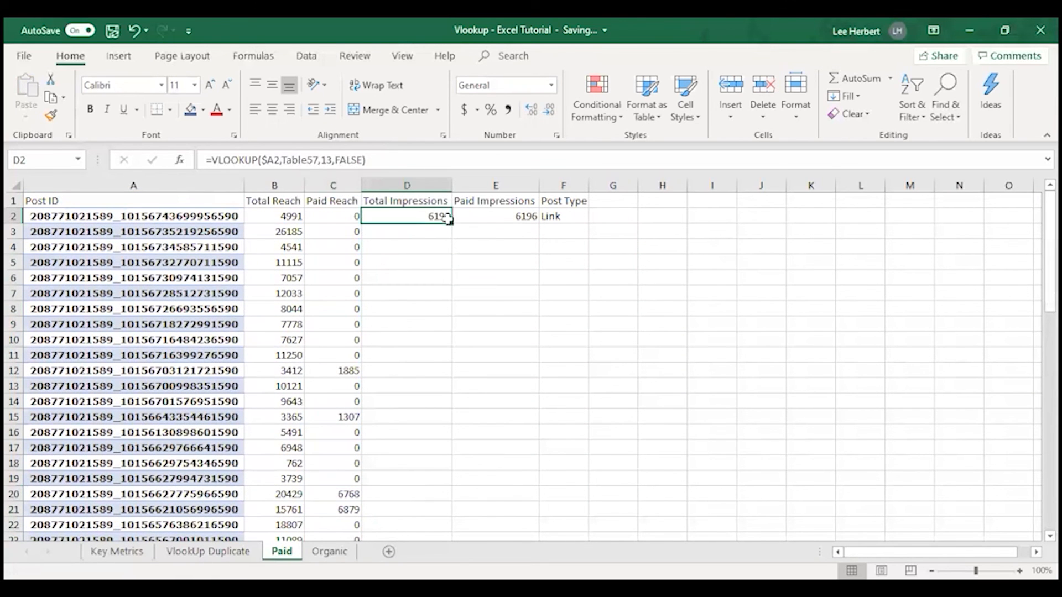
pyautogui.moveTo(451, 223); pyautogui.dragTo(441, 503)
pyautogui.press('Return')
pyautogui.scroll(1, 477, 251)
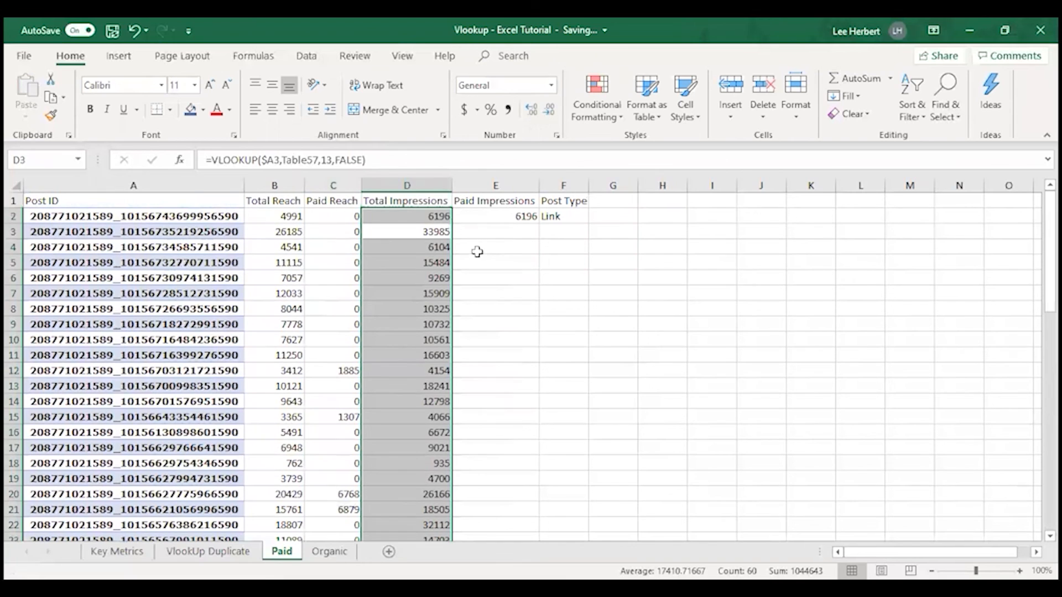
# Set the column index of the Paid Impressions formula in E2 to 15
pyautogui.click(514, 215)
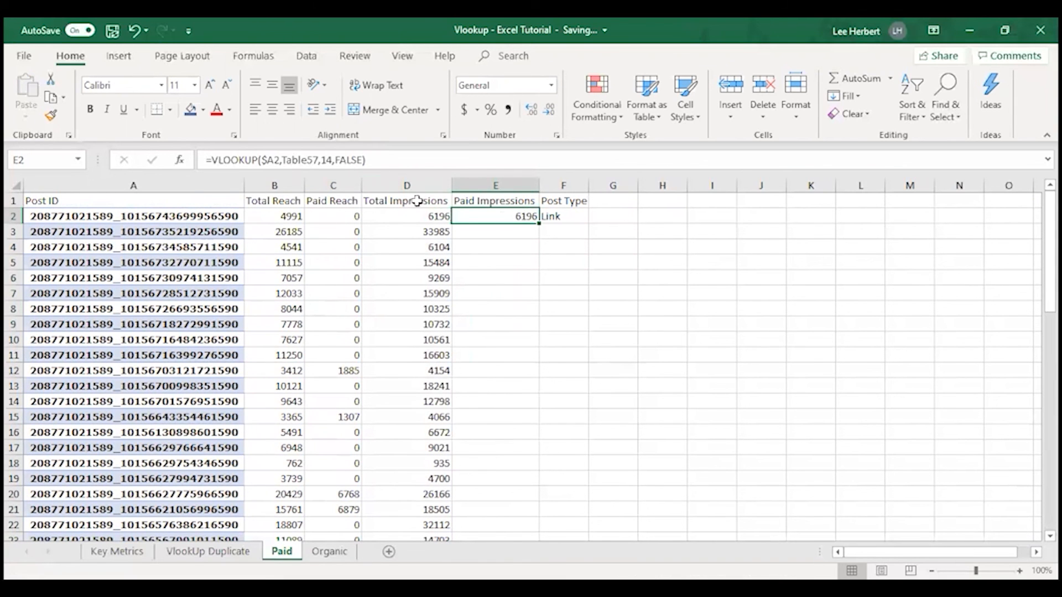
pyautogui.doubleClick(335, 160)
pyautogui.press('BackSpace')
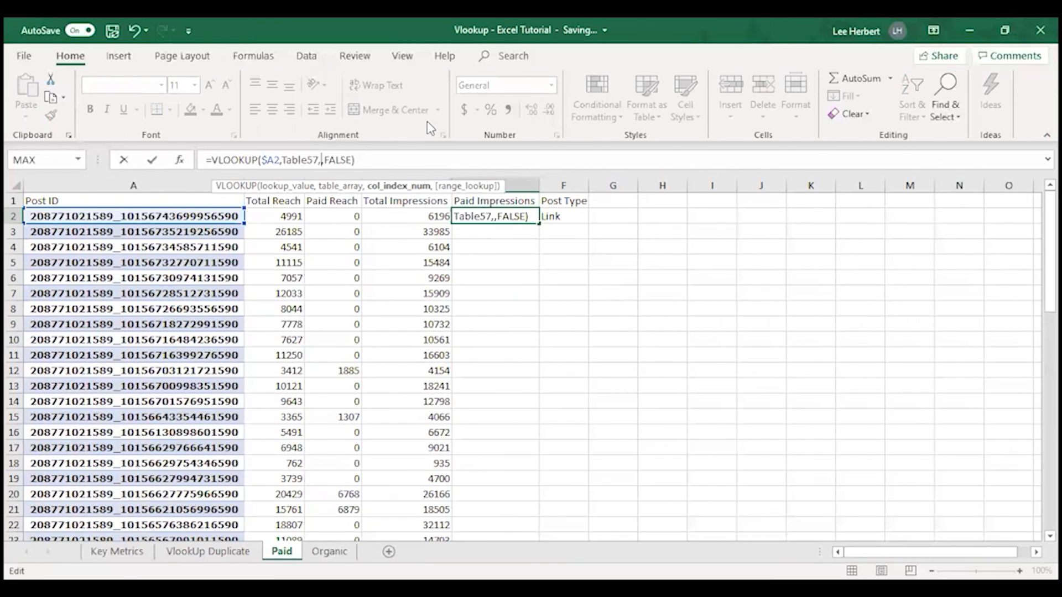
pyautogui.write('15')
pyautogui.click(531, 249)
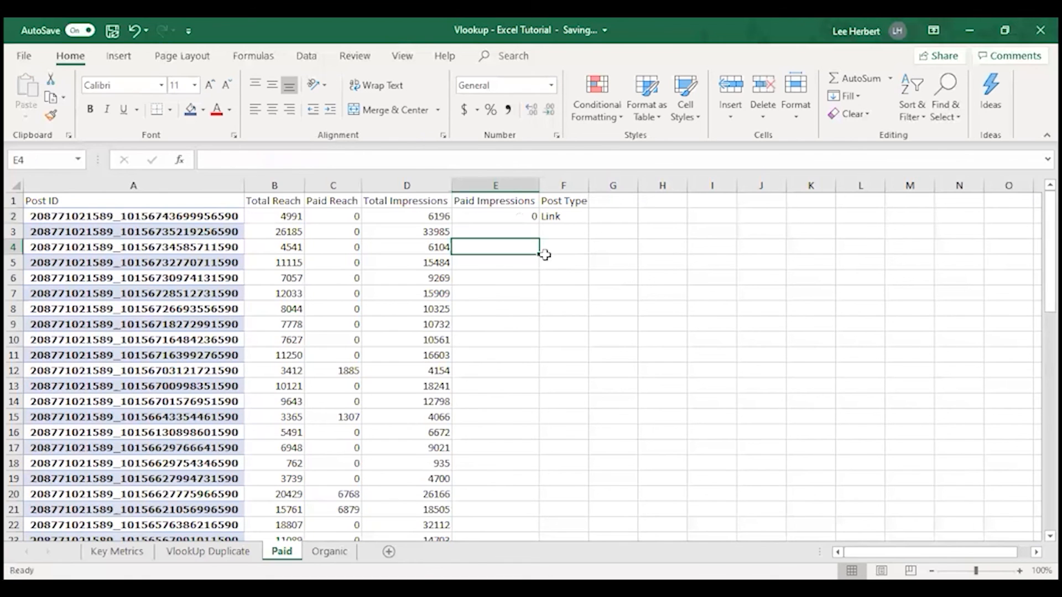
# Fill the Paid Impressions formula from E2 down through row 61
pyautogui.click(519, 213)
pyautogui.moveTo(537, 225); pyautogui.dragTo(509, 469)
pyautogui.scroll(14, 512, 465)
pyautogui.scroll(1, 575, 233)
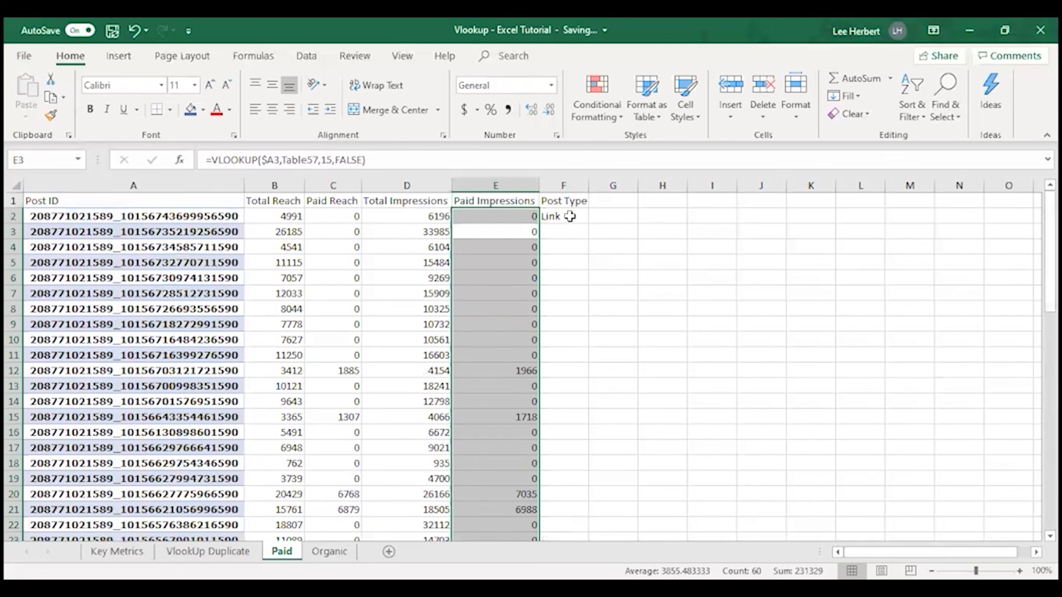
# Fill the Post Type formula on the Paid sheet from F2 down through row 61
pyautogui.click(568, 216)
pyautogui.moveTo(587, 222); pyautogui.dragTo(585, 533)
pyautogui.moveTo(563, 538); pyautogui.dragTo(569, 473)
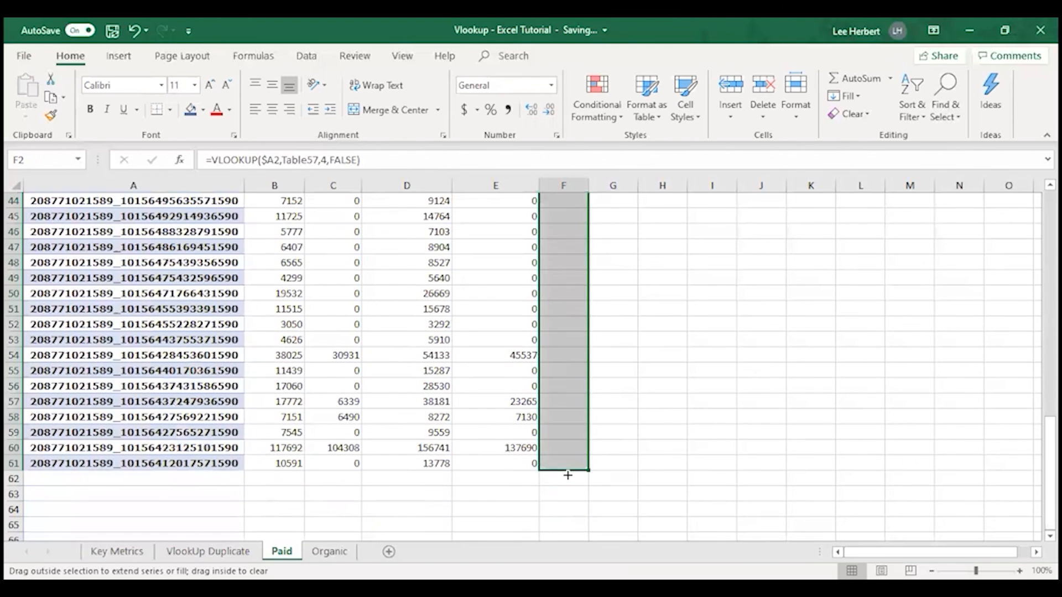
# Review the Post Type column filled from F2 down to row 61 on the Paid sheet
pyautogui.press('Return')
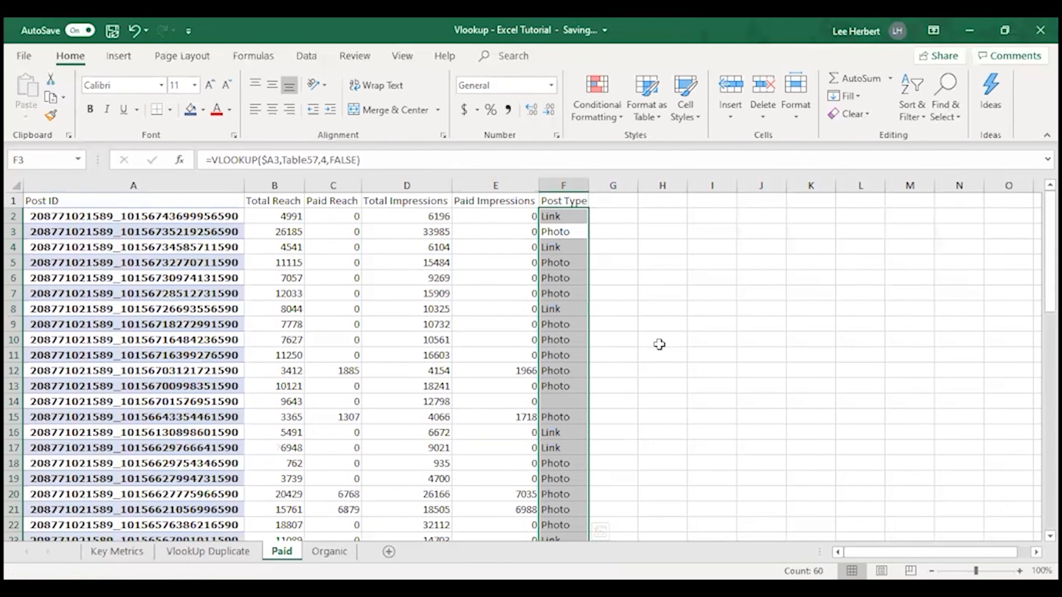
pyautogui.click(661, 336)
pyautogui.scroll(-8, 429, 362)
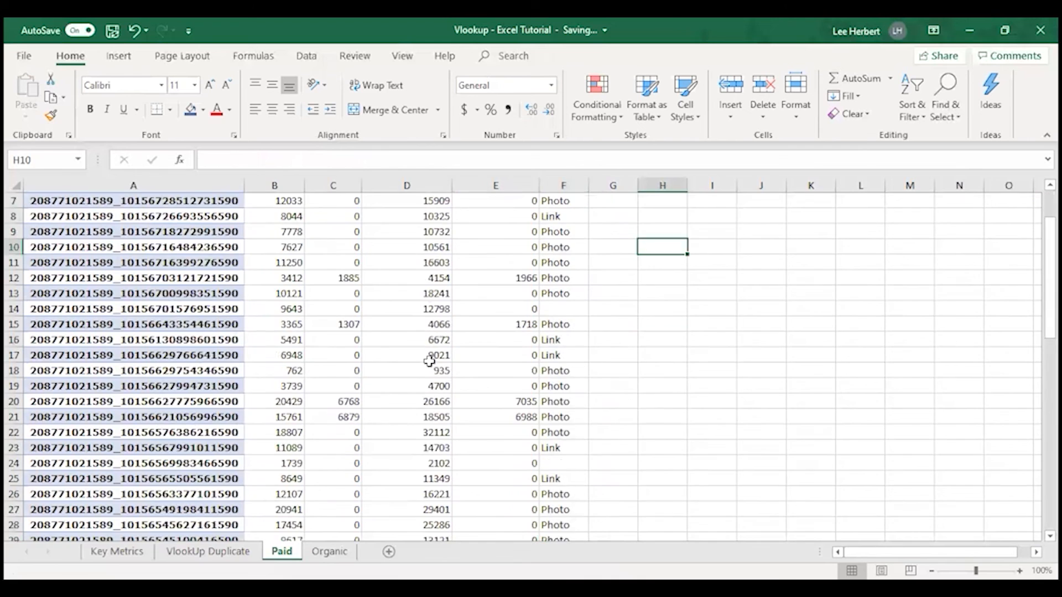
pyautogui.scroll(8, 454, 393)
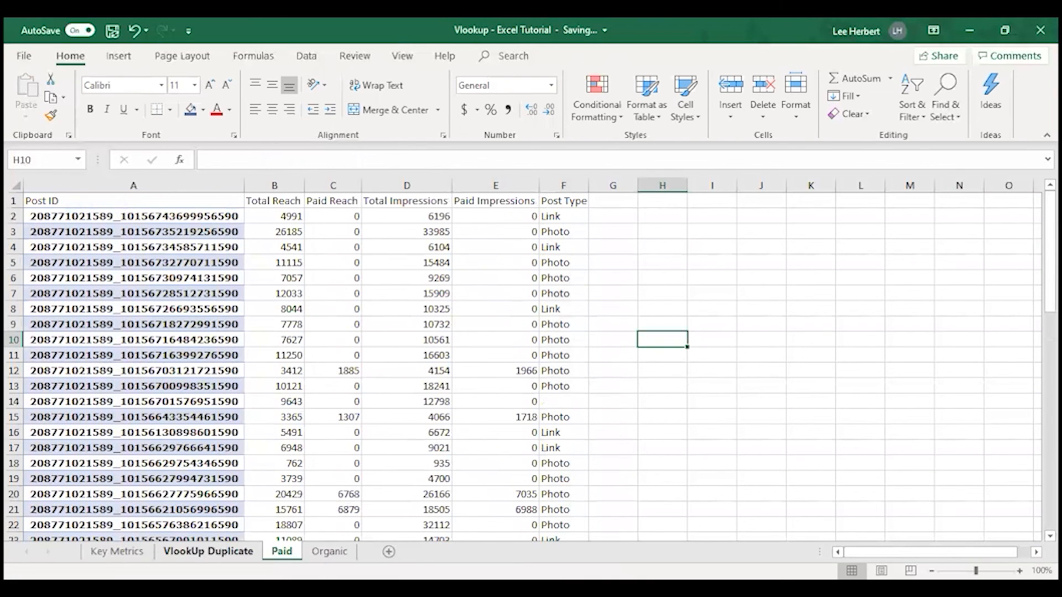
pyautogui.scroll(-4, 217, 375)
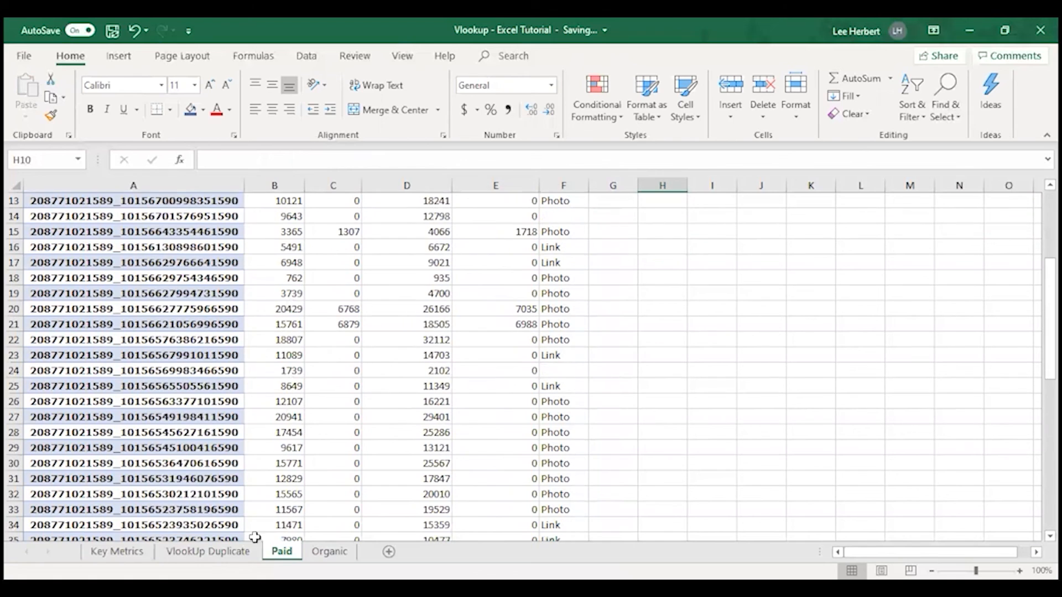
# Locate the first empty Post ID row, A62, on the VlookUp Duplicate sheet
pyautogui.click(205, 551)
pyautogui.scroll(-10, 244, 345)
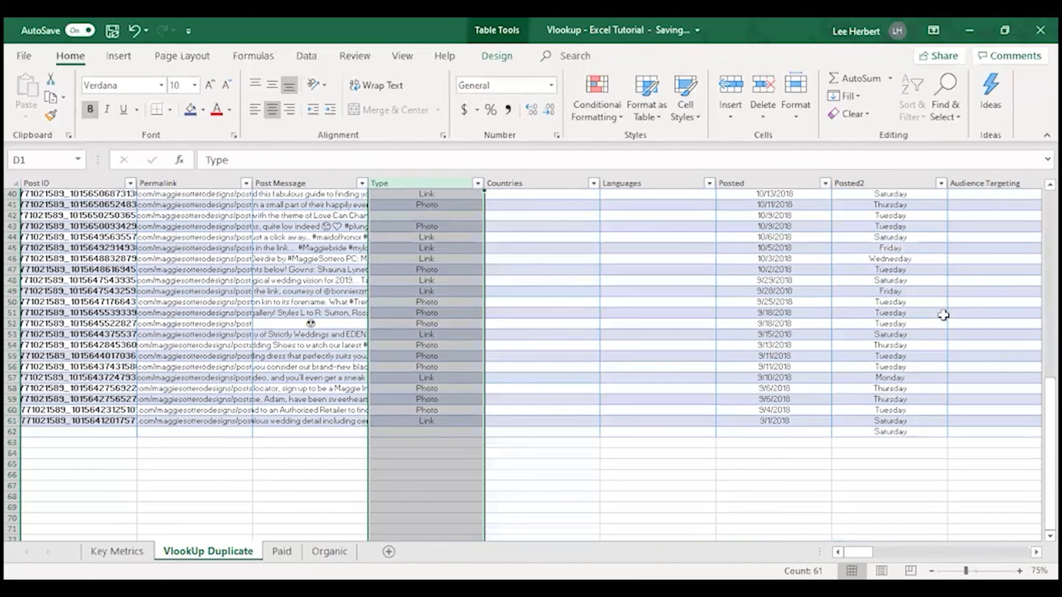
pyautogui.click(210, 464)
pyautogui.click(103, 431)
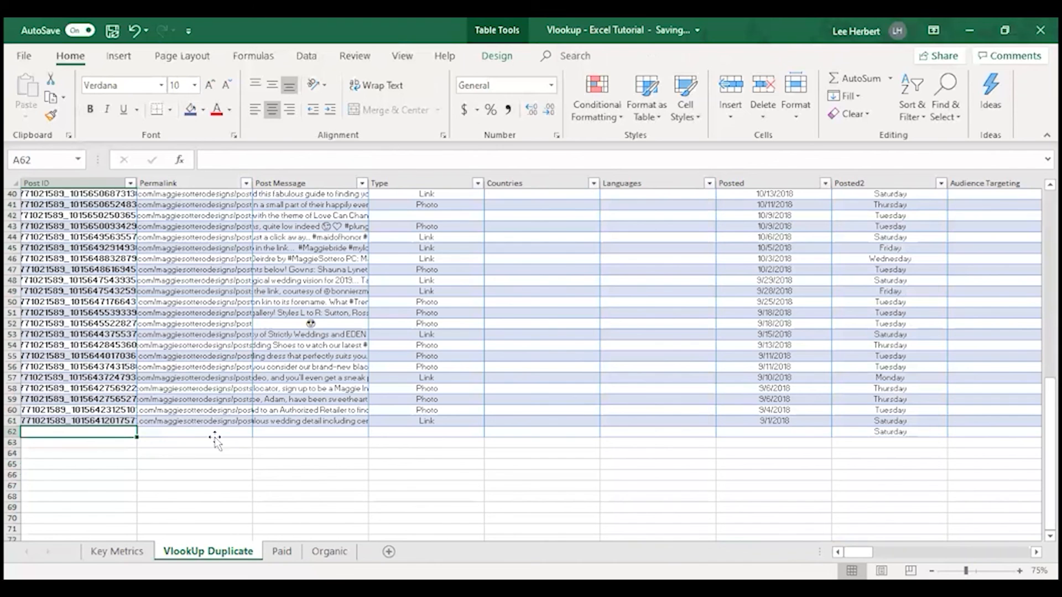
pyautogui.scroll(-4, 77, 429)
pyautogui.scroll(3, 89, 418)
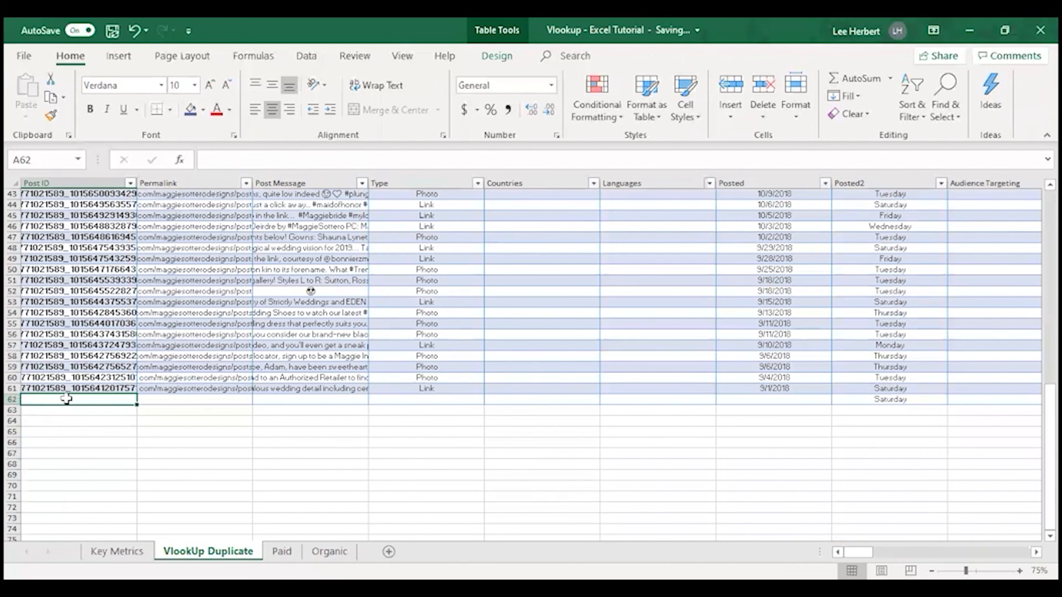
# Copy Post IDs A44:A61 from VlookUp Duplicate and go to cell A62 on the Paid and Organic sheets
pyautogui.moveTo(54, 389); pyautogui.dragTo(43, 202)
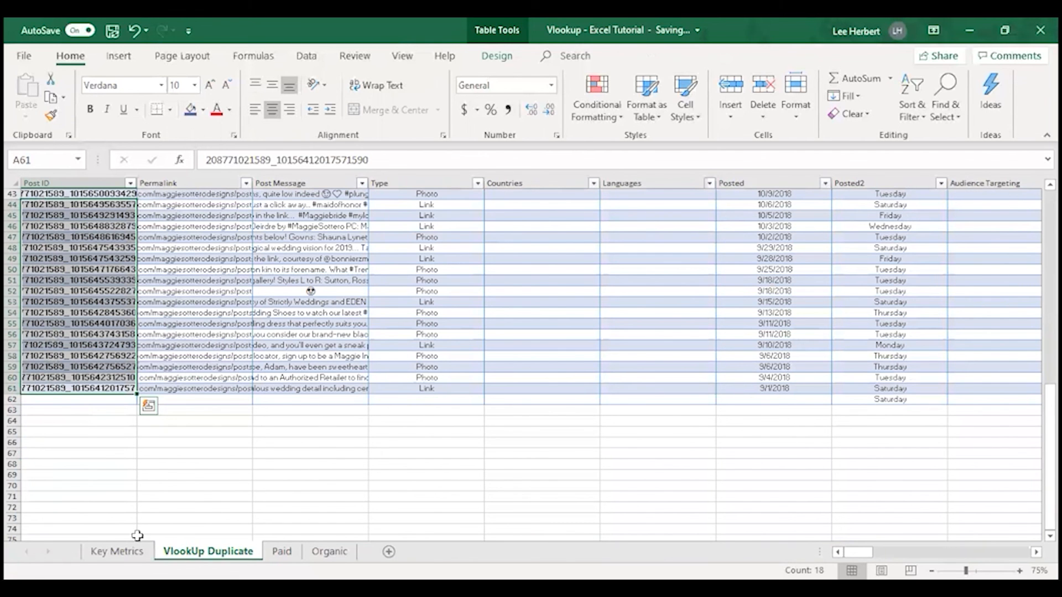
pyautogui.hotkey('ctrl', 'c')
pyautogui.hotkey('ctrl', 'pagedown')
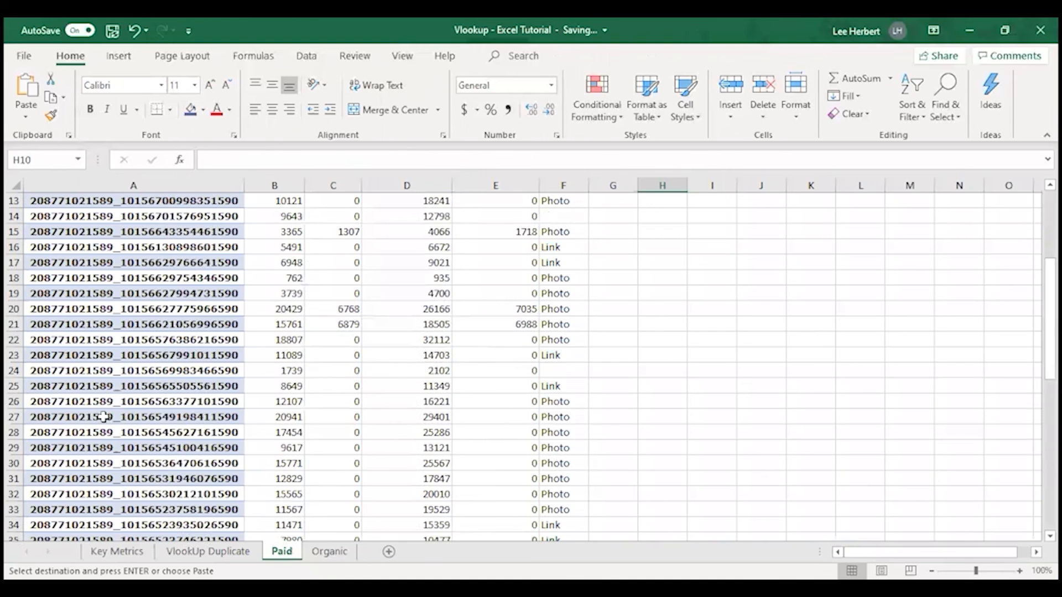
pyautogui.scroll(-5, 85, 291)
pyautogui.scroll(4, 78, 351)
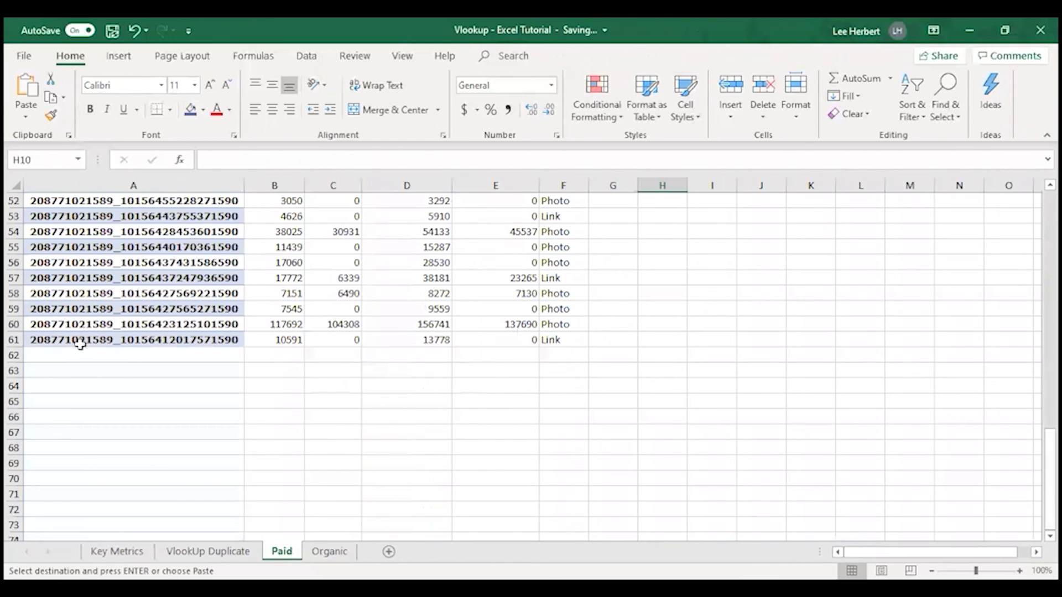
pyautogui.click(78, 355)
pyautogui.hotkey('ctrl', 'pagedown')
pyautogui.scroll(-18, 80, 310)
pyautogui.click(74, 310)
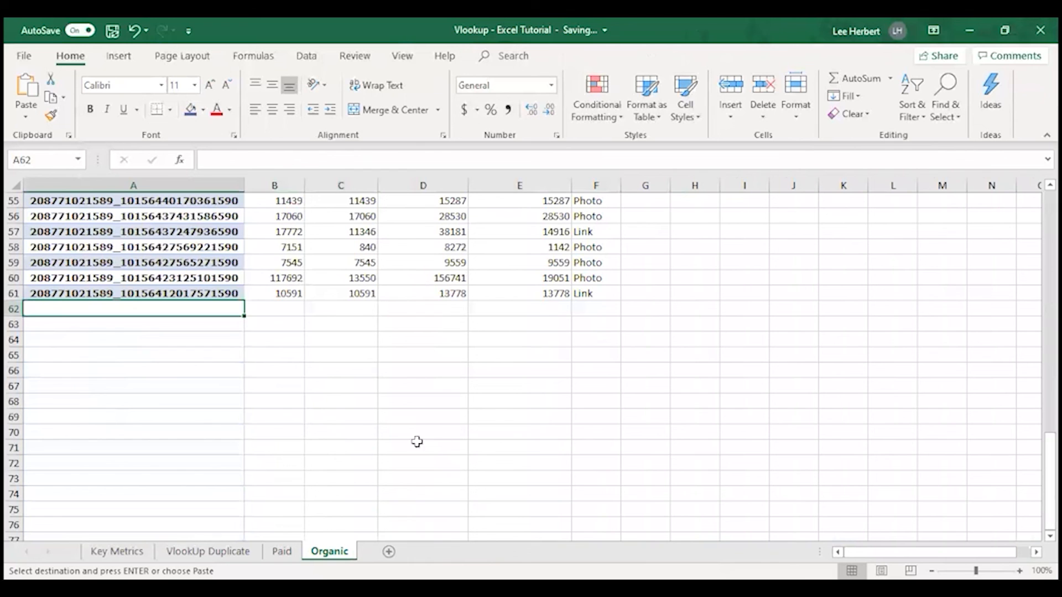
# Review the filled reach, impressions and Post Type columns on the Organic and Paid sheets
pyautogui.scroll(7, 498, 321)
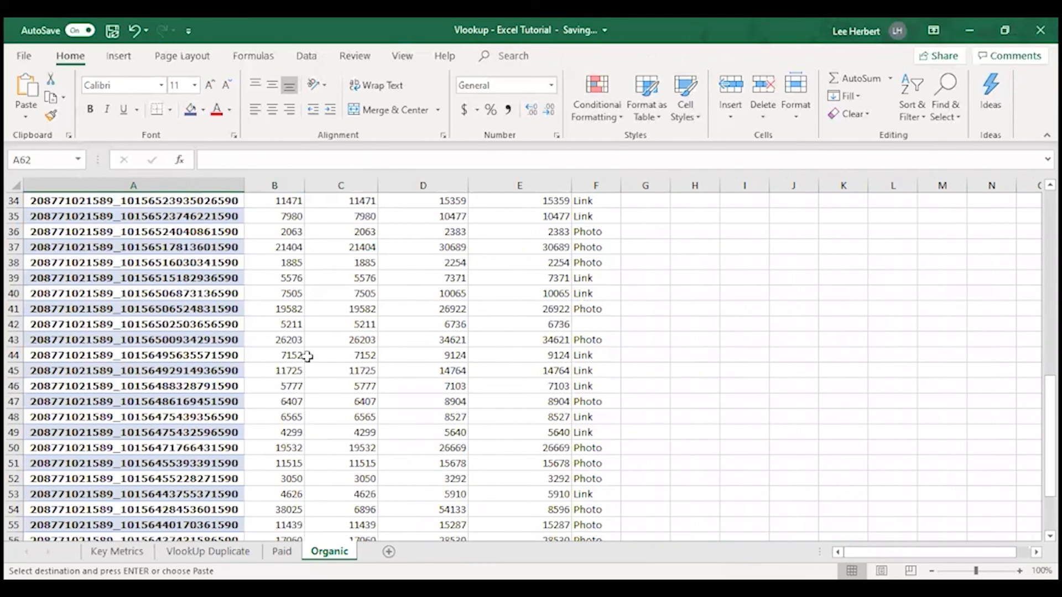
pyautogui.click(281, 552)
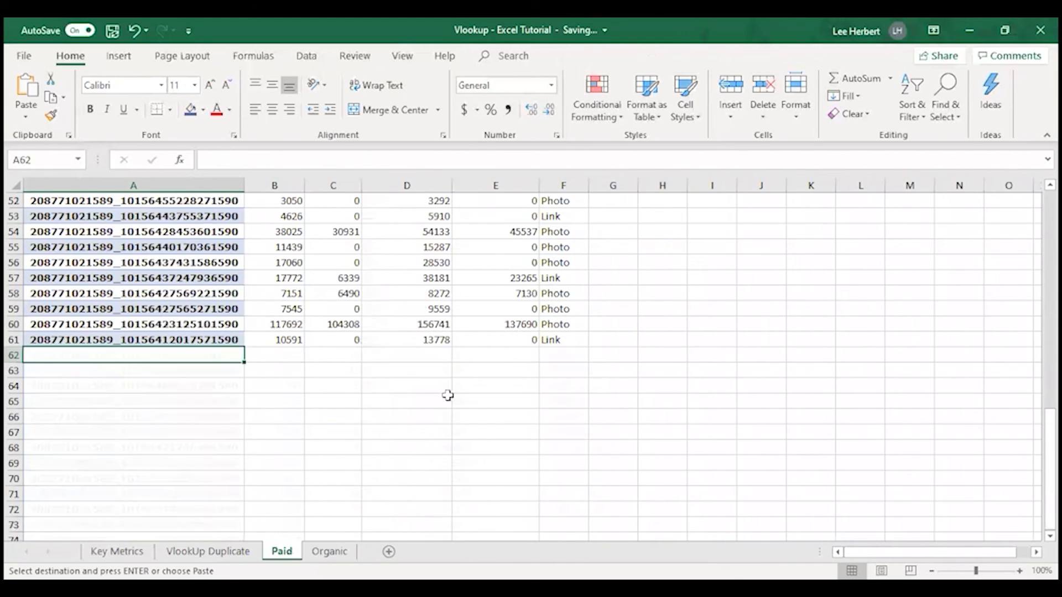
pyautogui.scroll(17, 548, 279)
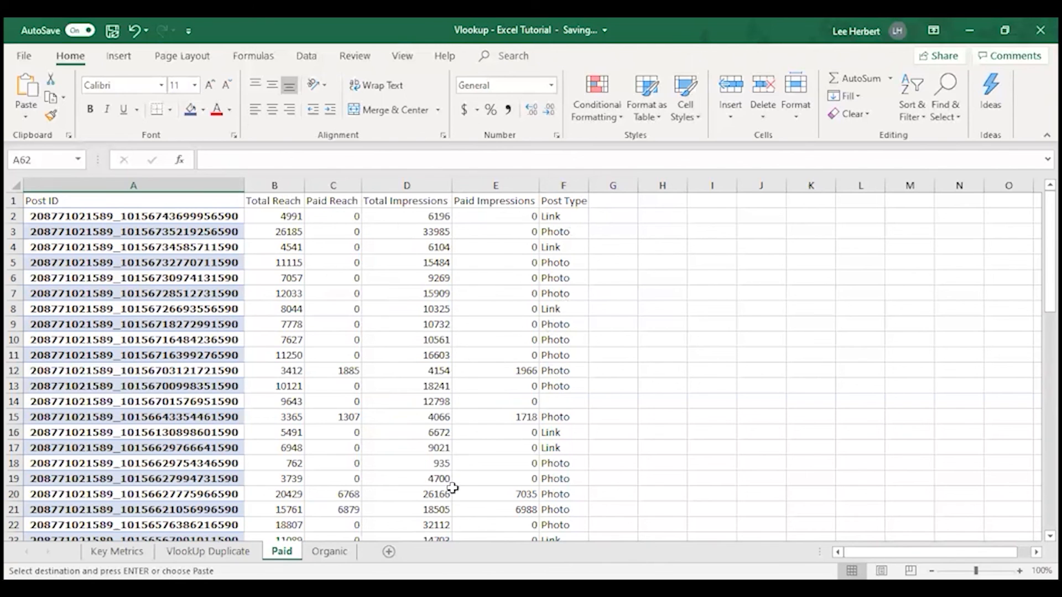
pyautogui.scroll(-3, 453, 488)
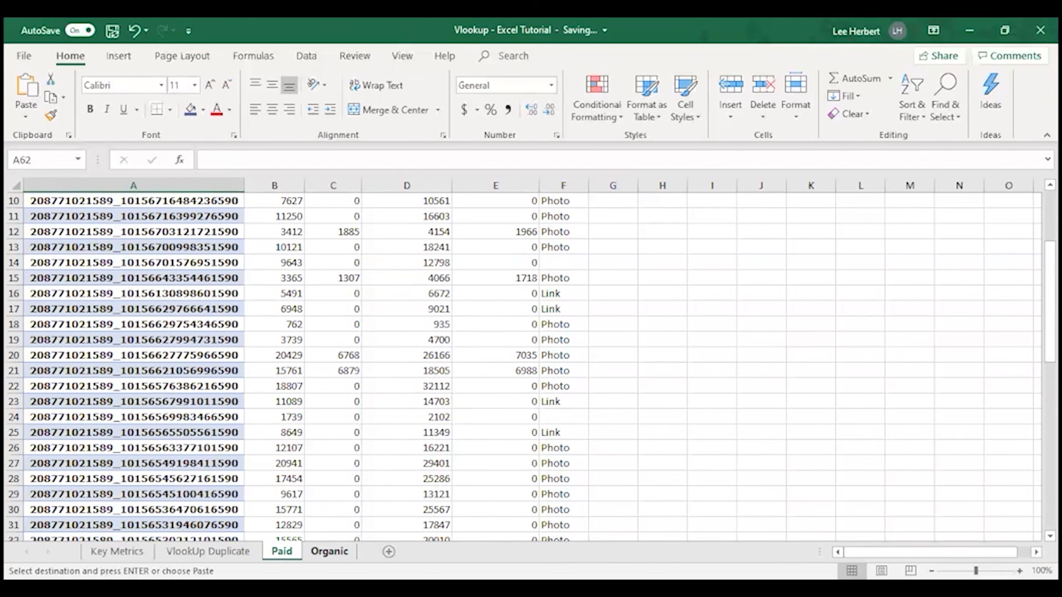
pyautogui.click(330, 552)
pyautogui.scroll(11, 338, 420)
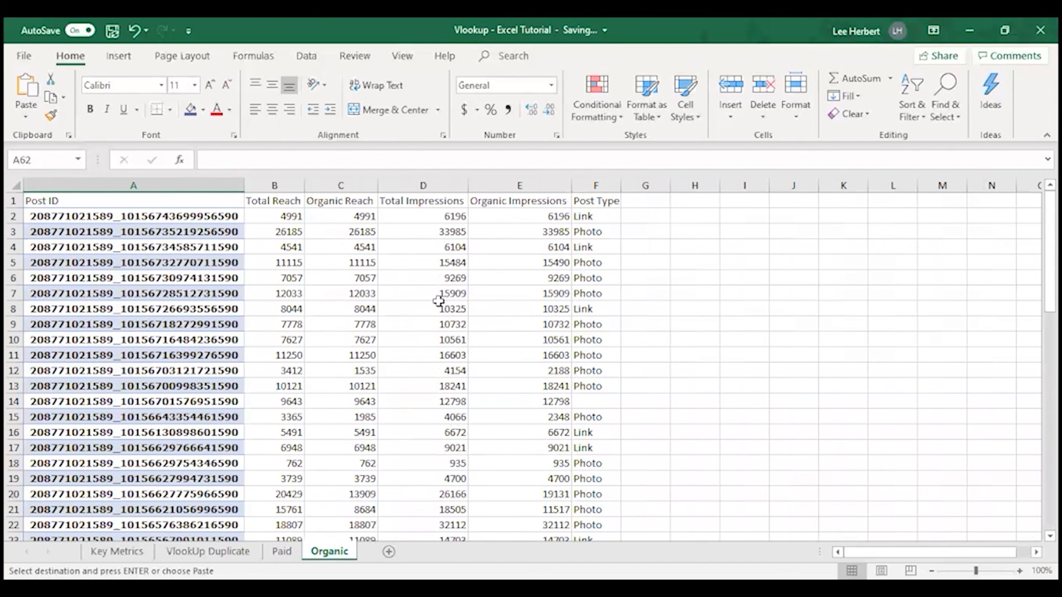
pyautogui.scroll(-2, 360, 498)
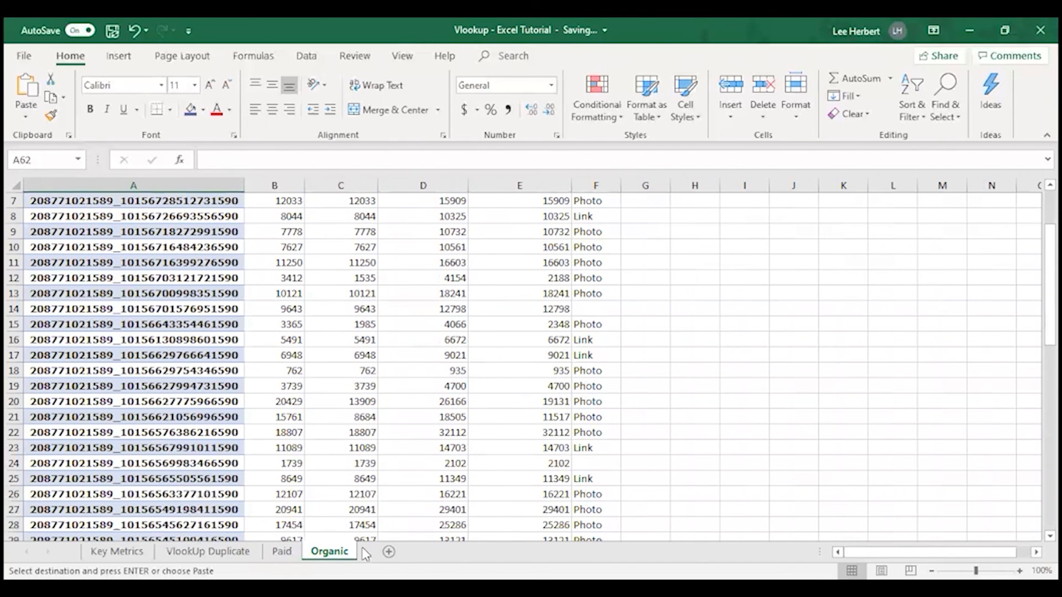
pyautogui.scroll(2, 311, 332)
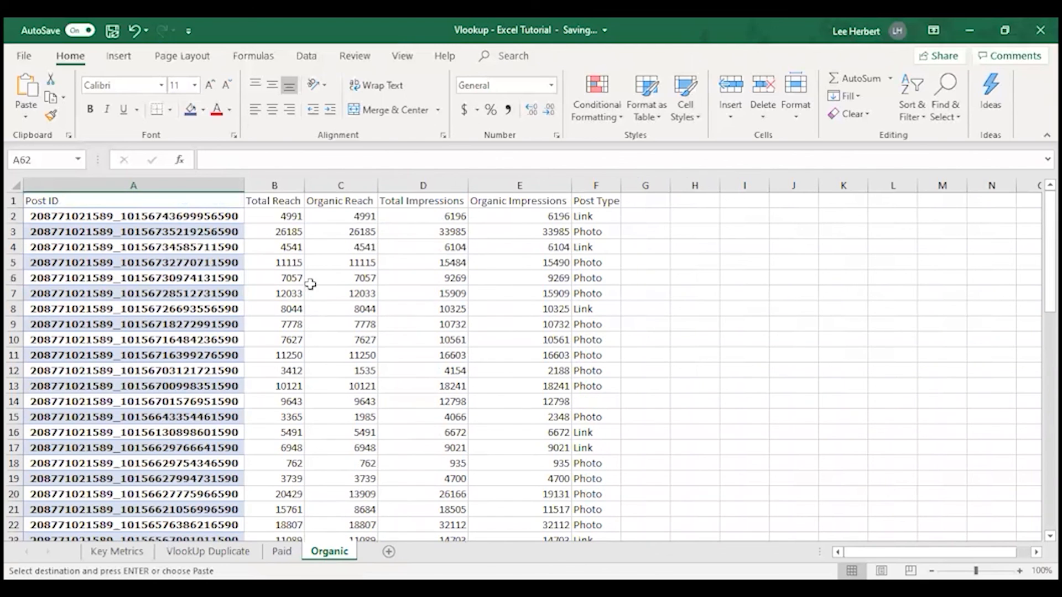
# Examine the reach and impressions VLOOKUP formulas in row 2, B2 through E2, of the Organic sheet
pyautogui.click(276, 215)
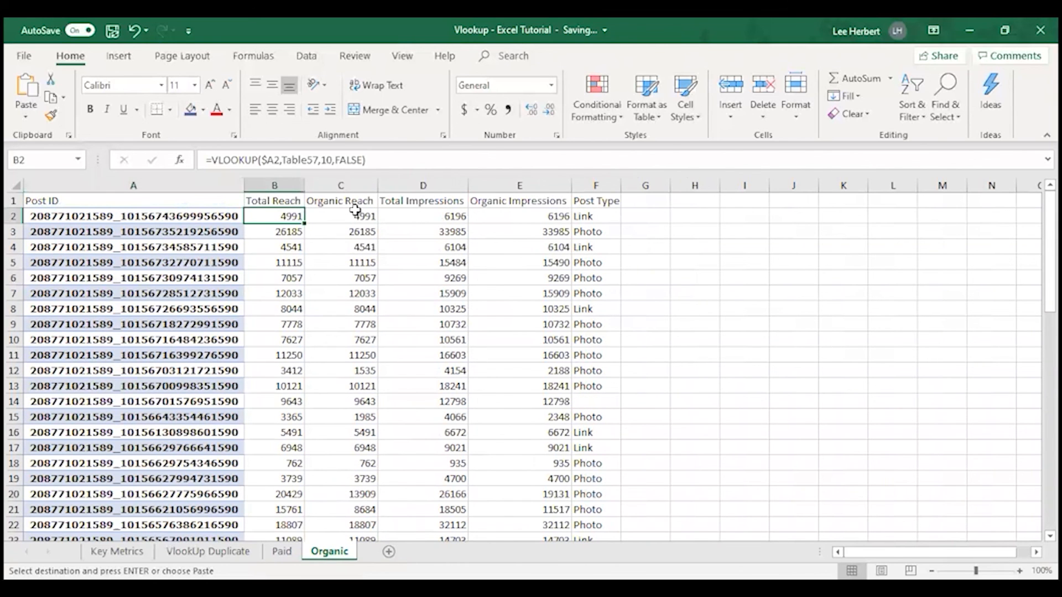
pyautogui.click(338, 216)
pyautogui.click(290, 215)
pyautogui.click(350, 216)
pyautogui.click(436, 216)
pyautogui.click(492, 215)
pyautogui.click(453, 216)
# Compare Total Reach, Paid Reach and Total Impressions in row 12 of the Paid sheet
pyautogui.click(282, 551)
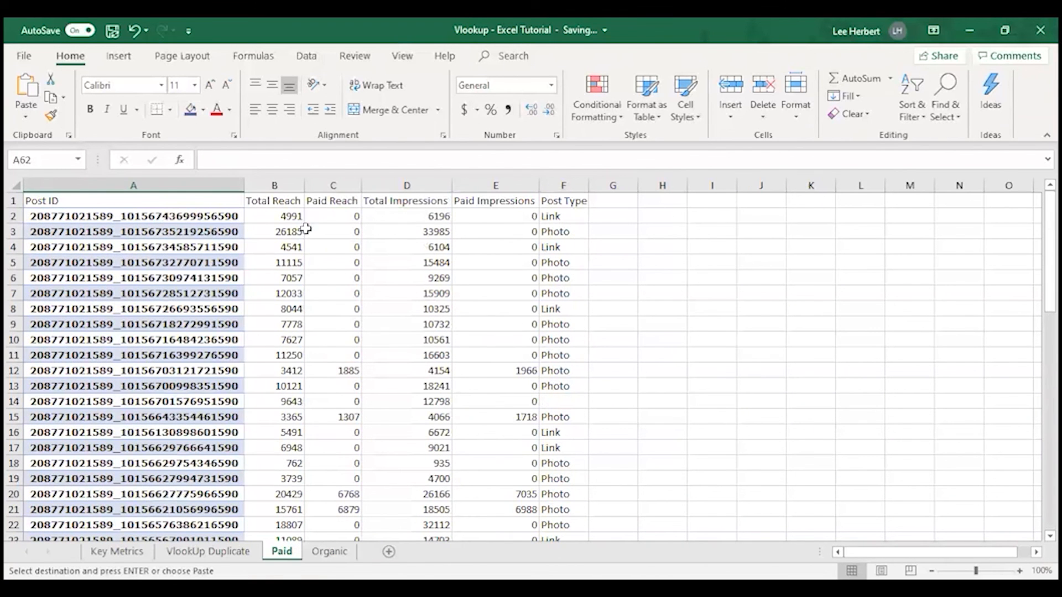
pyautogui.click(287, 371)
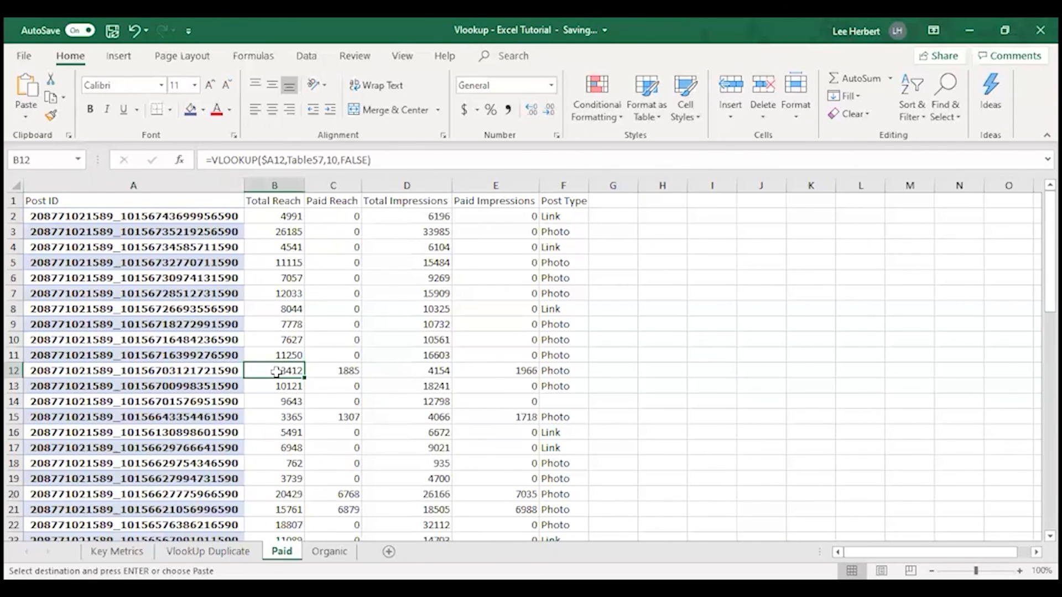
pyautogui.click(340, 372)
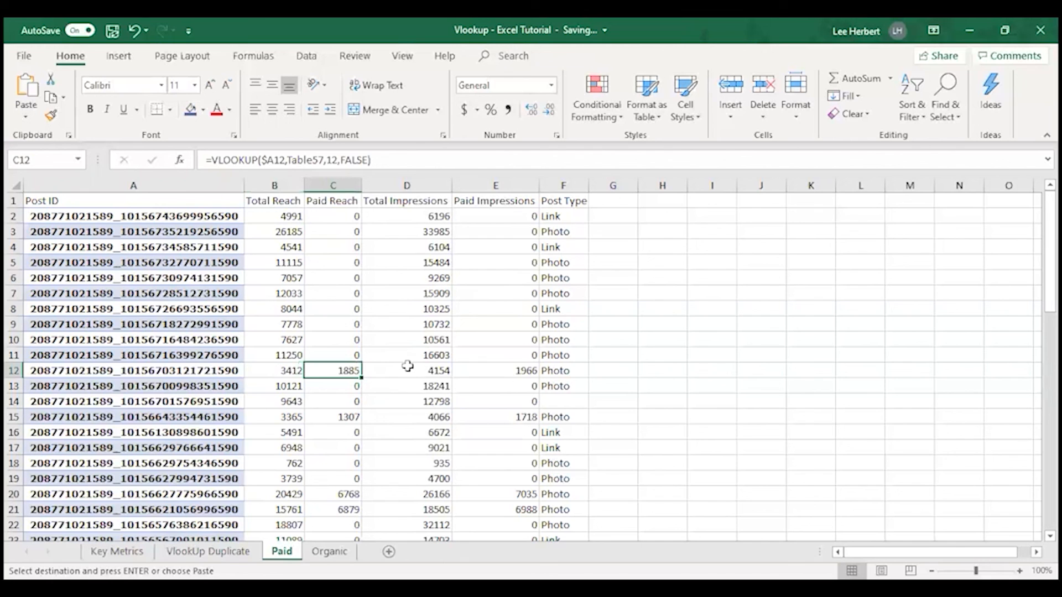
pyautogui.doubleClick(427, 371)
pyautogui.click(662, 355)
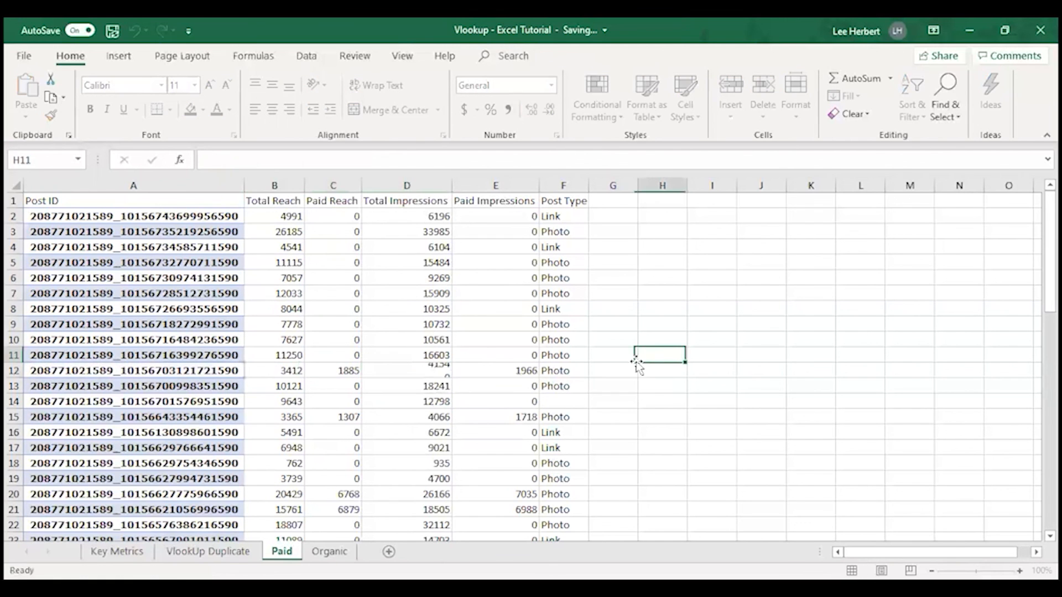
pyautogui.click(437, 370)
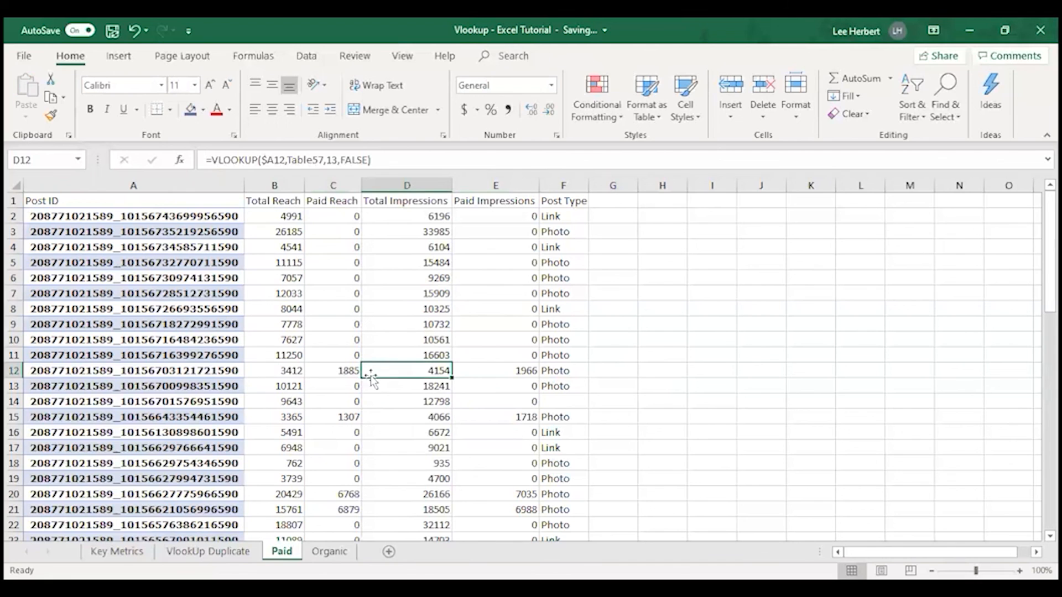
pyautogui.click(341, 371)
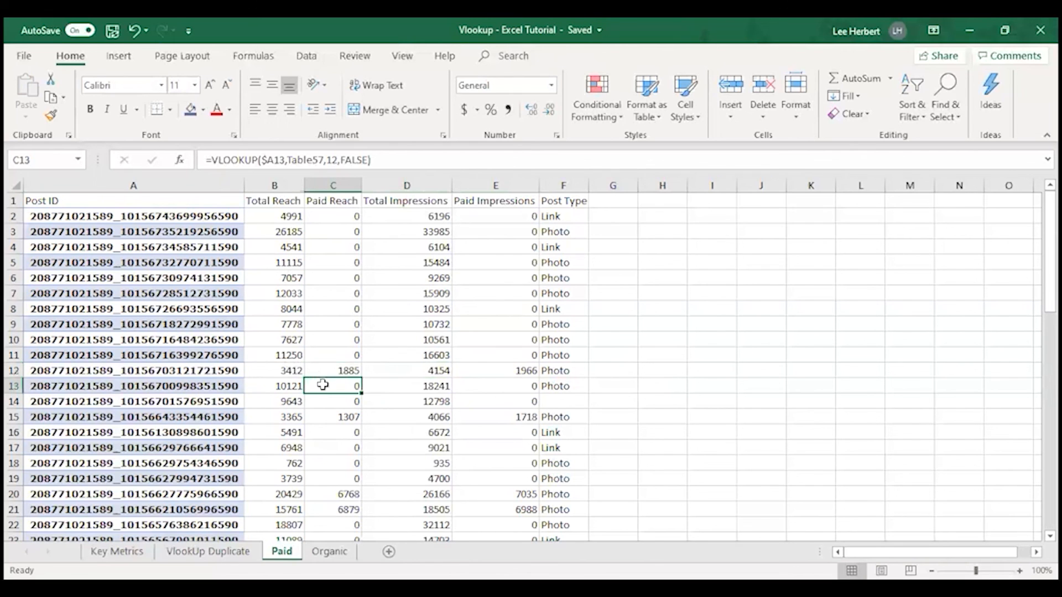
pyautogui.click(282, 368)
pyautogui.click(323, 367)
pyautogui.click(289, 369)
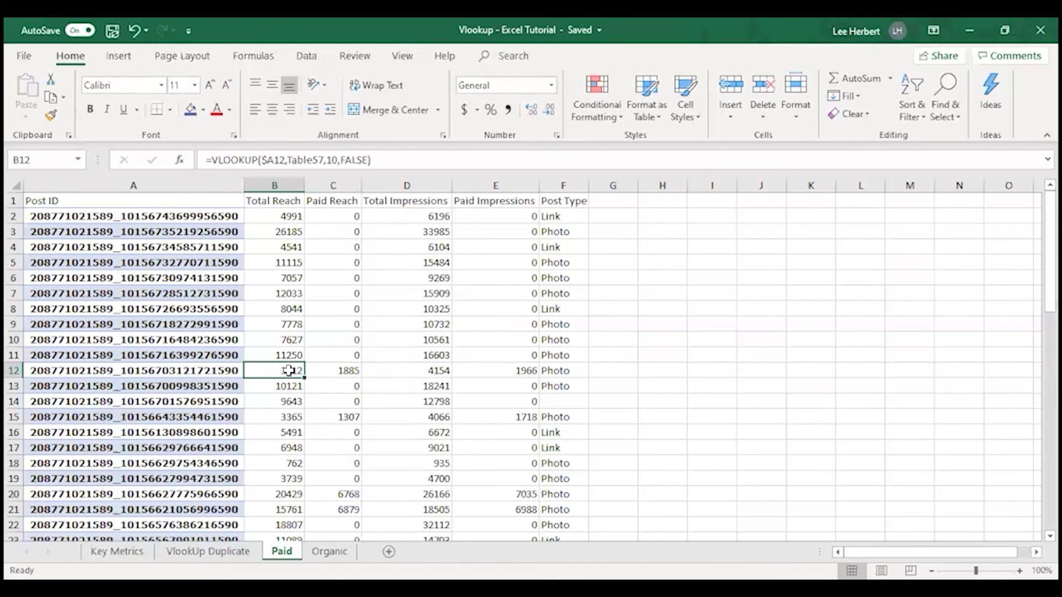
# Compare Paid Reach with Total Reach in rows 20 and 21 and check the remaining Paid rows
pyautogui.scroll(-1, 323, 496)
pyautogui.click(335, 463)
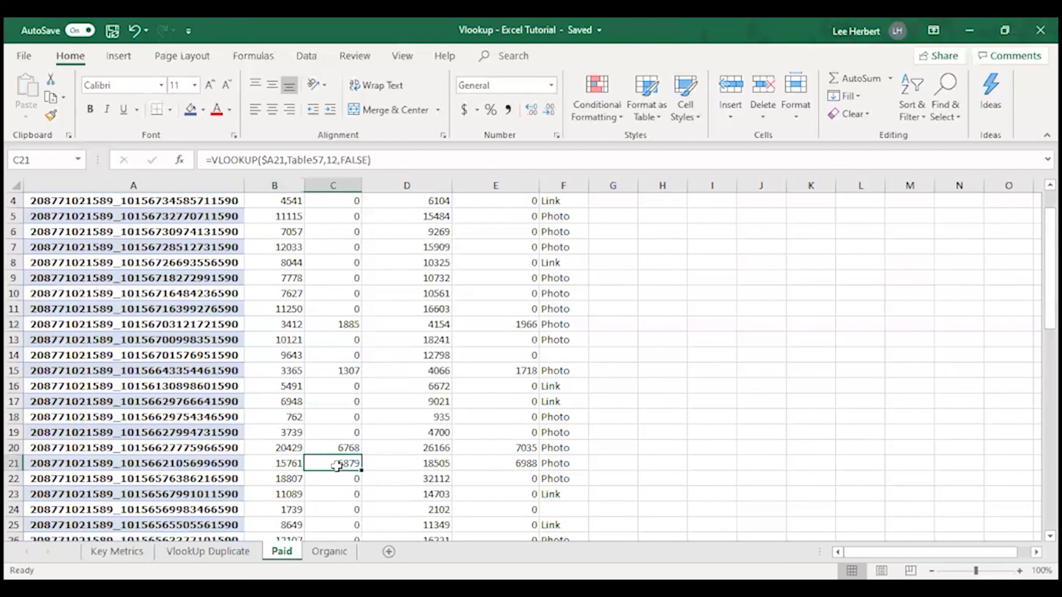
pyautogui.click(275, 468)
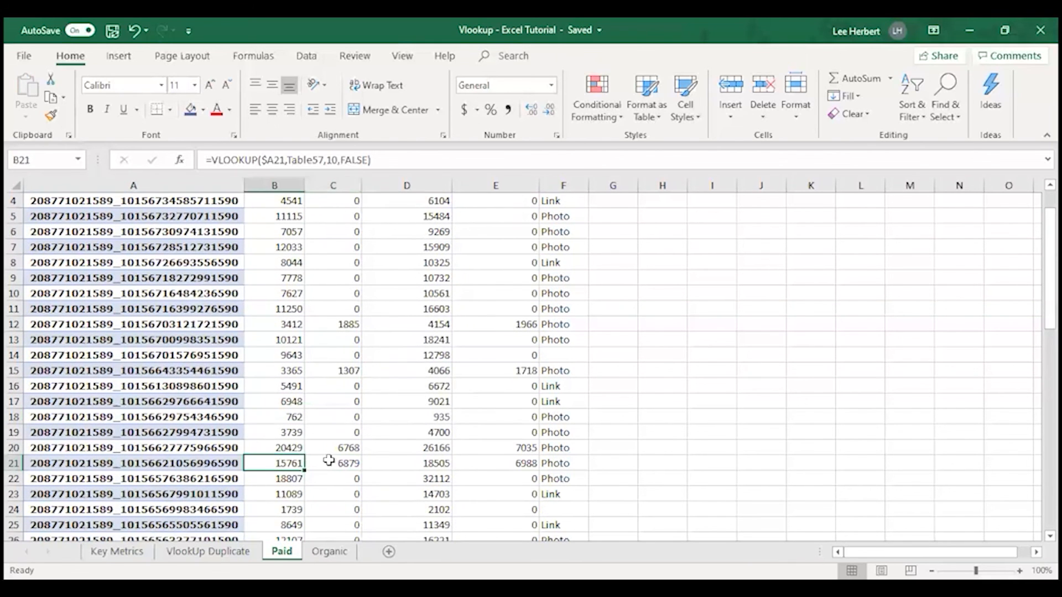
pyautogui.scroll(-2, 349, 434)
pyautogui.scroll(-1, 348, 431)
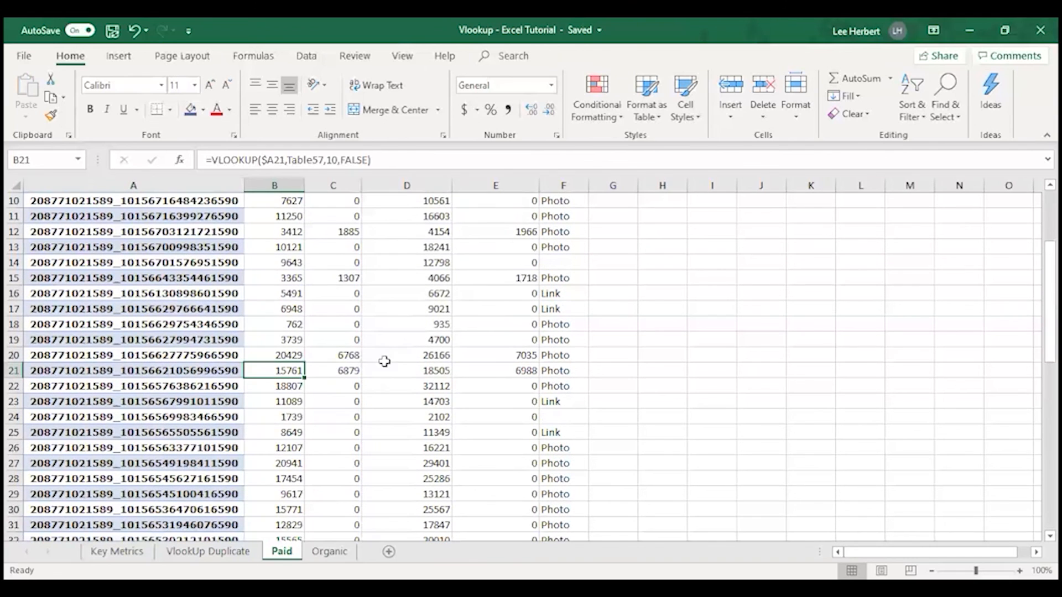
pyautogui.click(348, 360)
pyautogui.click(347, 371)
pyautogui.click(345, 356)
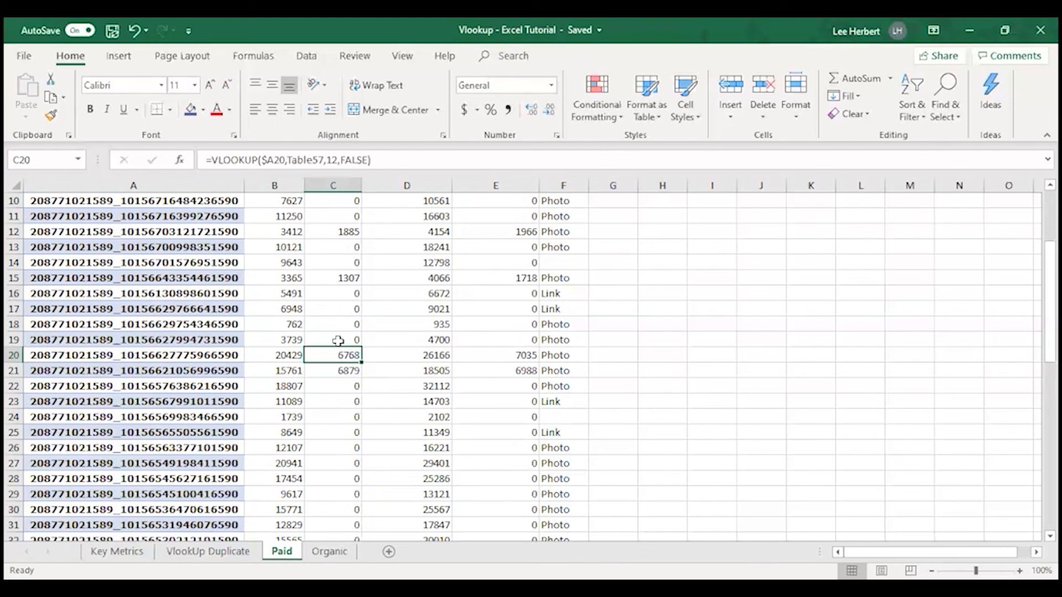
pyautogui.click(341, 372)
pyautogui.scroll(-7, 331, 437)
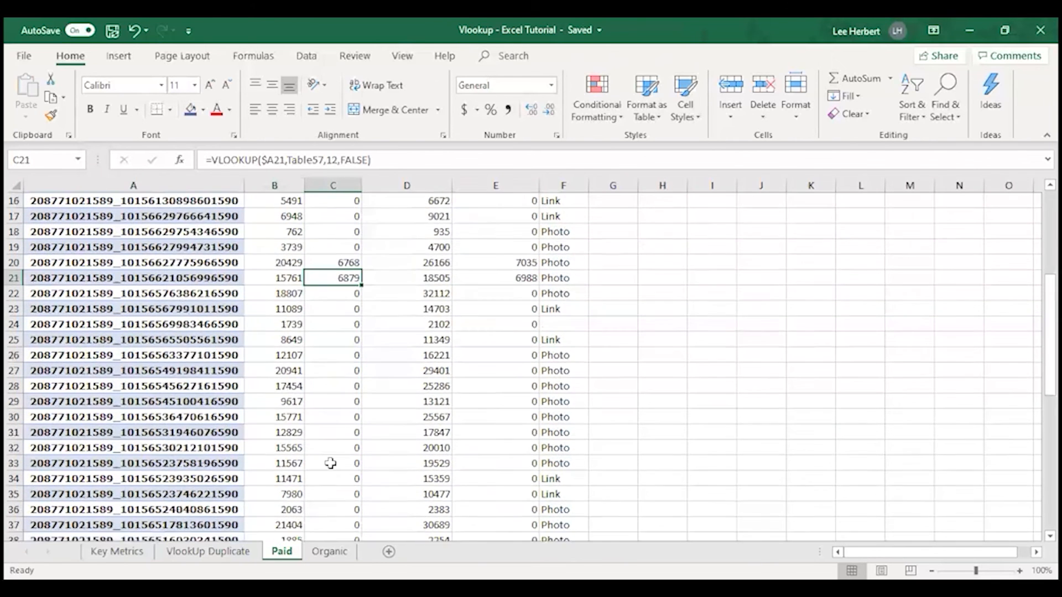
pyautogui.scroll(-2, 406, 446)
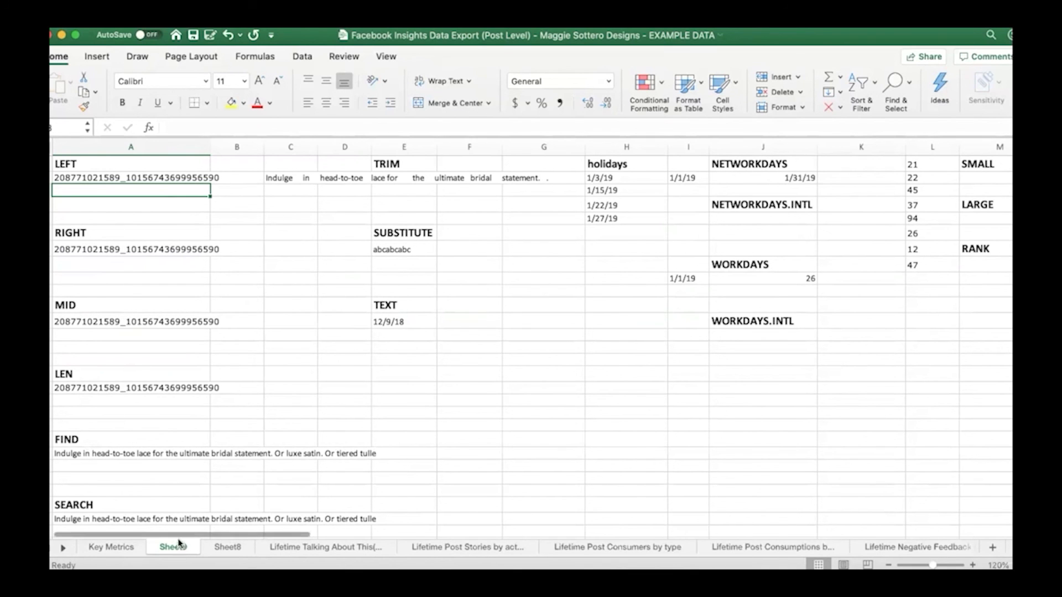
# Look over the text, date and ranking function examples across Sheet9, ending on the LEFT heading in A1
pyautogui.moveTo(180, 535); pyautogui.dragTo(208, 536)
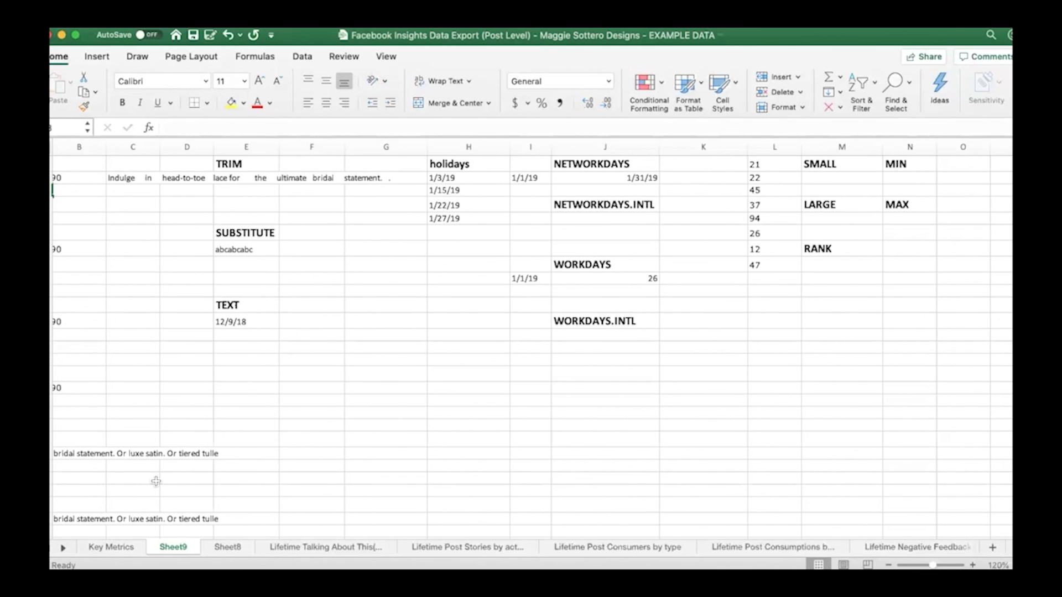
pyautogui.moveTo(161, 536); pyautogui.dragTo(109, 534)
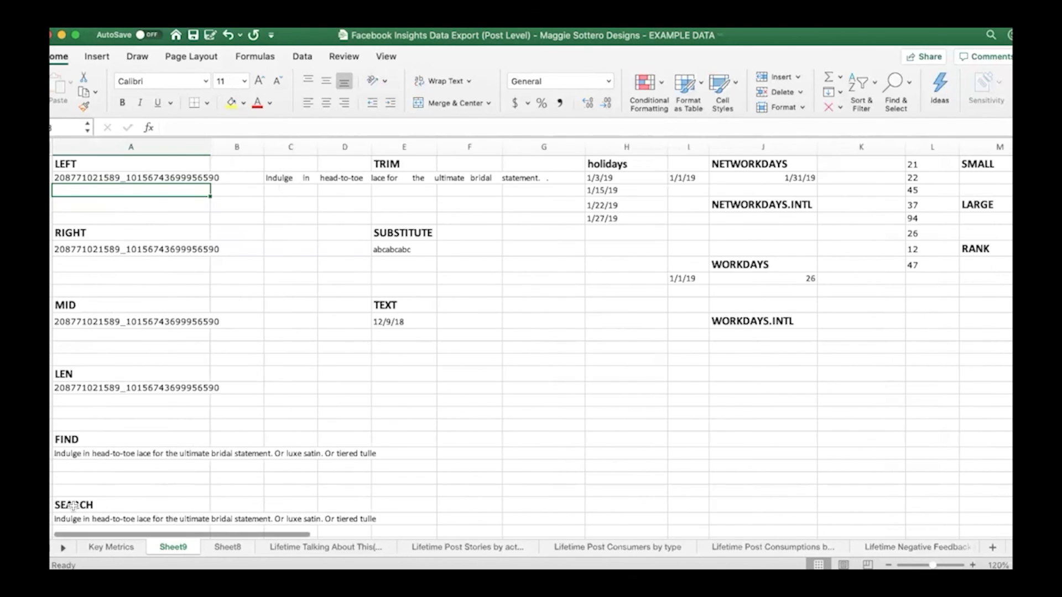
pyautogui.click(82, 166)
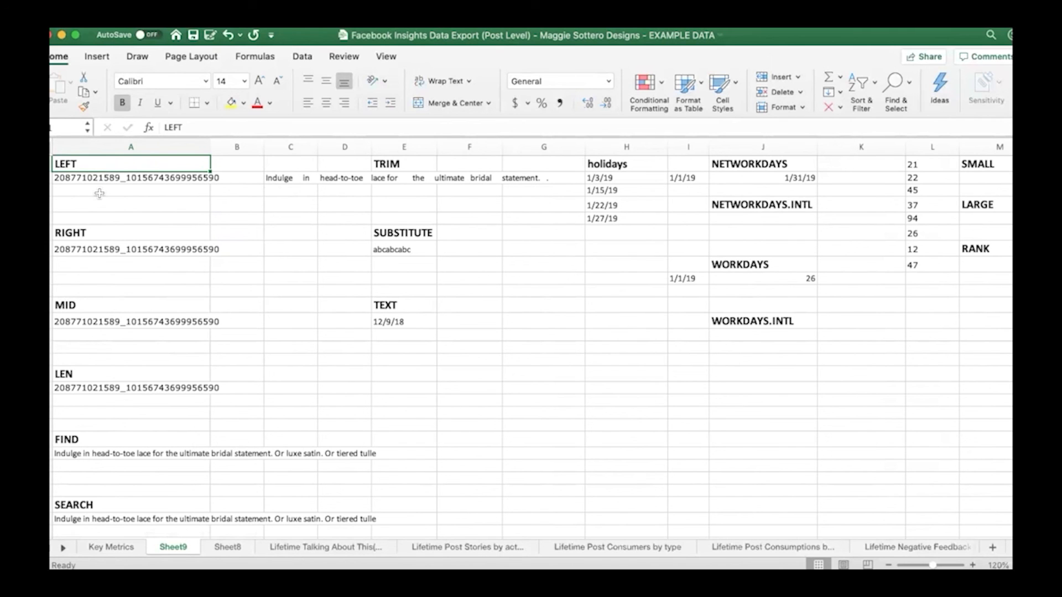
# Enter =LEFT(A2,5) in A3 to extract the first five characters of the ID under the LEFT heading
pyautogui.click(128, 178)
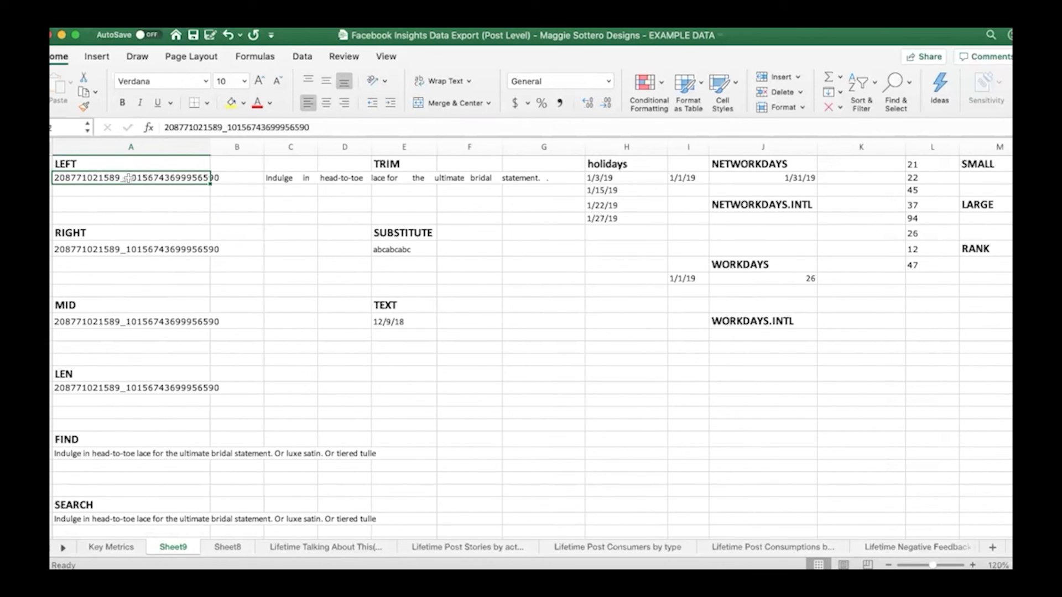
pyautogui.click(76, 192)
pyautogui.write('=lef')
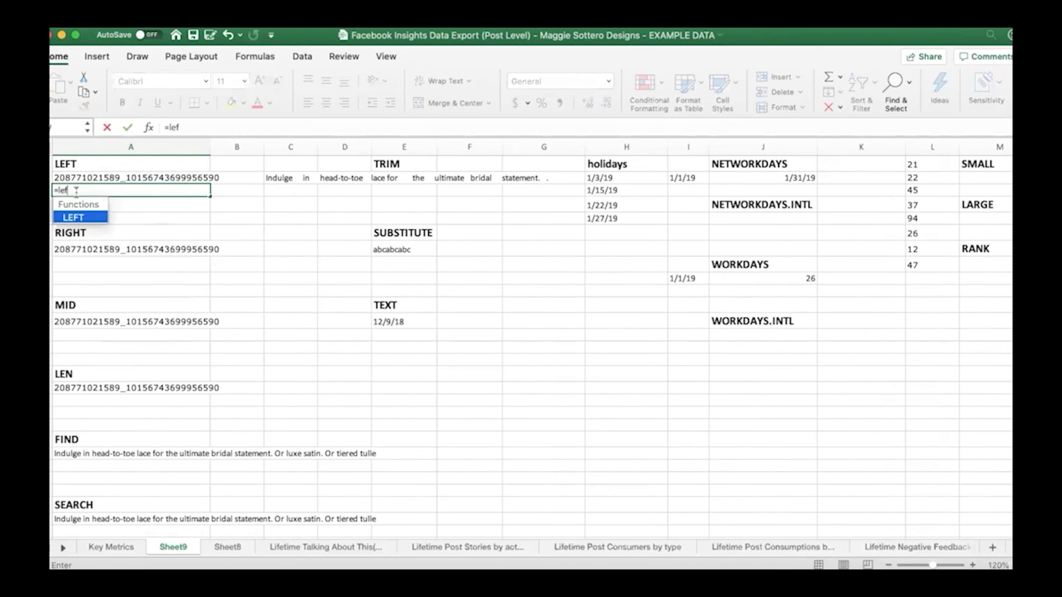
pyautogui.doubleClick(73, 217)
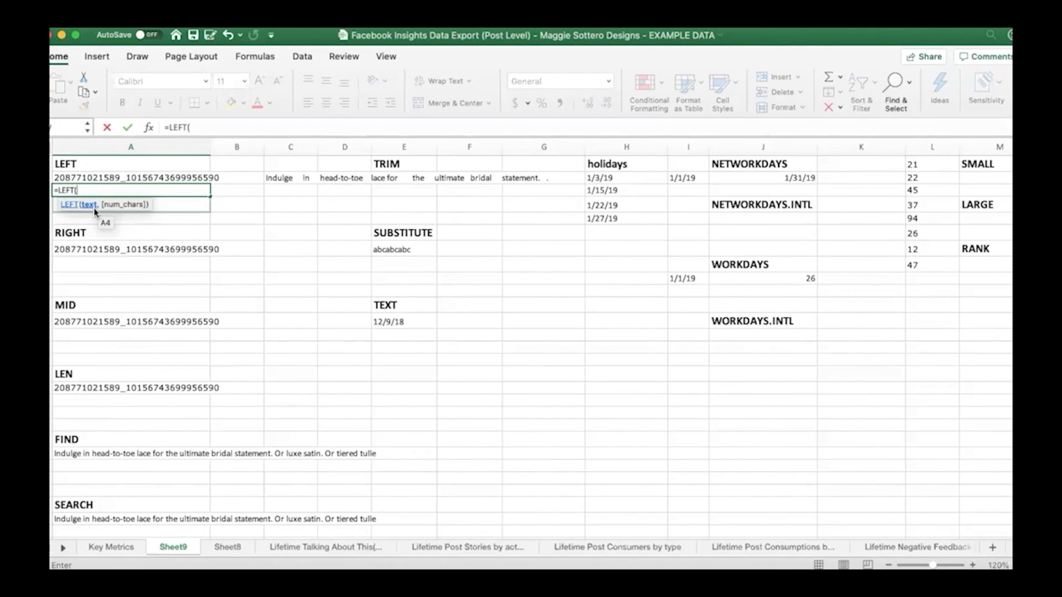
pyautogui.click(91, 178)
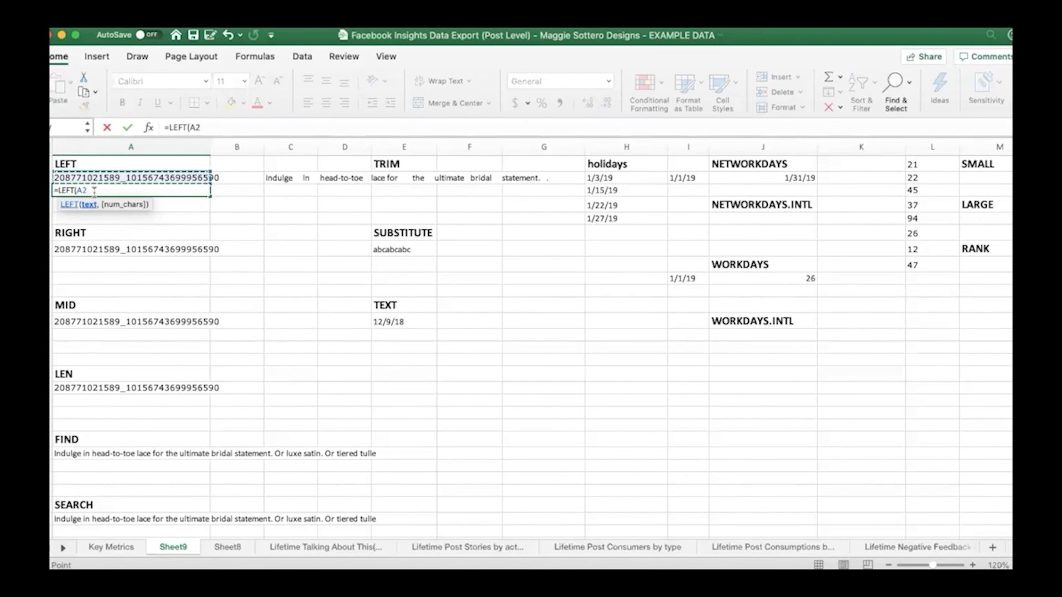
pyautogui.write(',5')
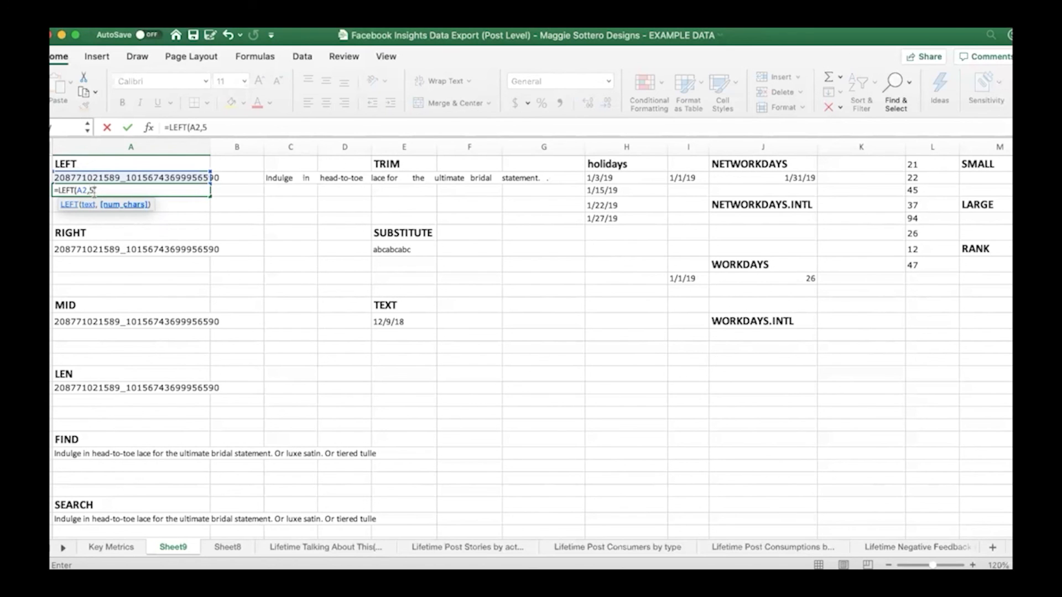
pyautogui.write(')')
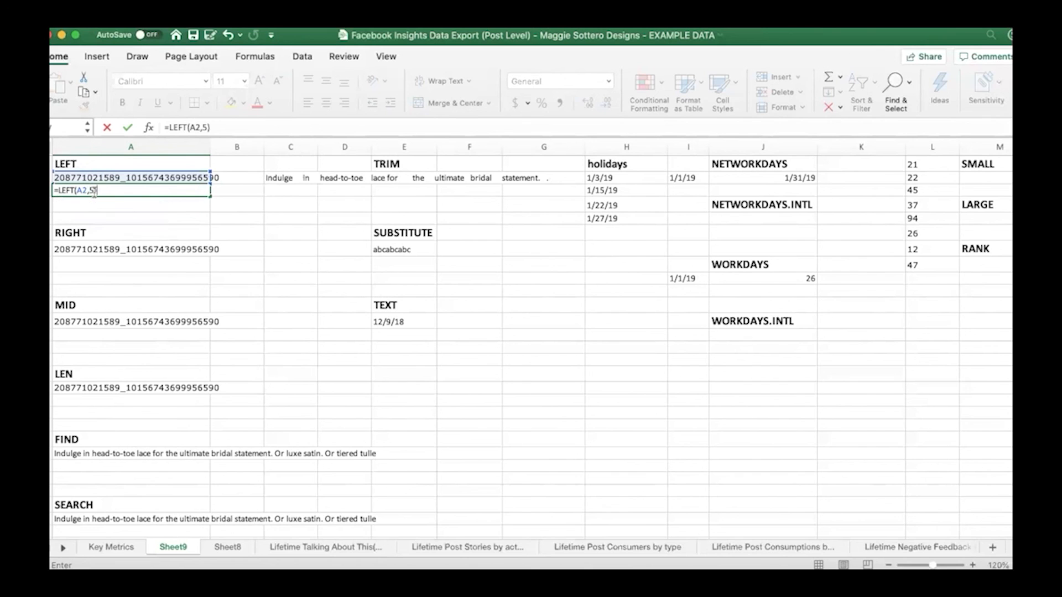
pyautogui.press('Return')
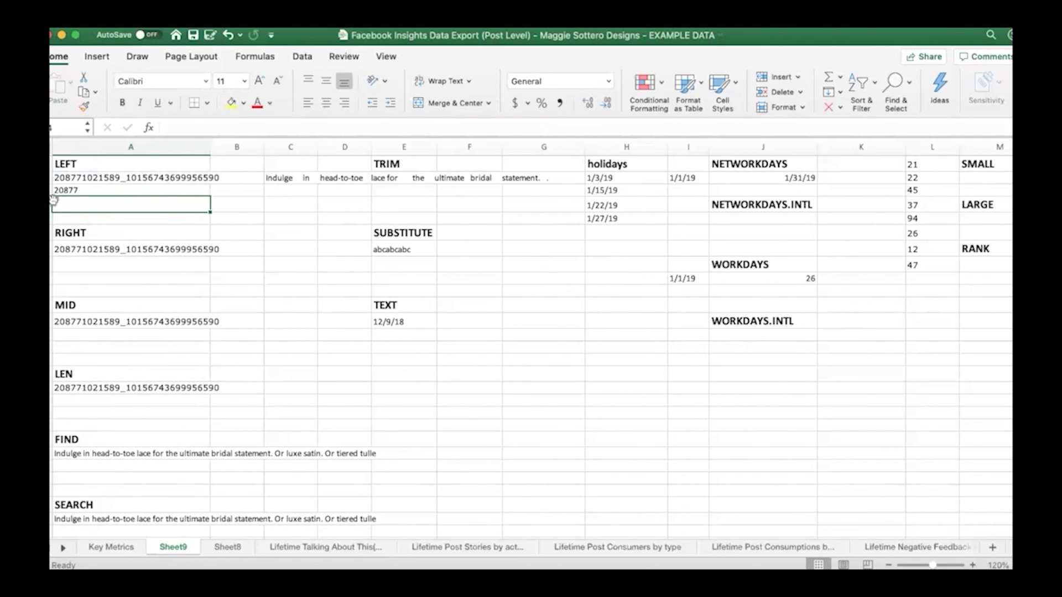
# Enter =RIGHT(A7,6) in A8 to extract the last six characters of the ID under the RIGHT heading
pyautogui.scroll(-1, 123, 230)
pyautogui.click(131, 244)
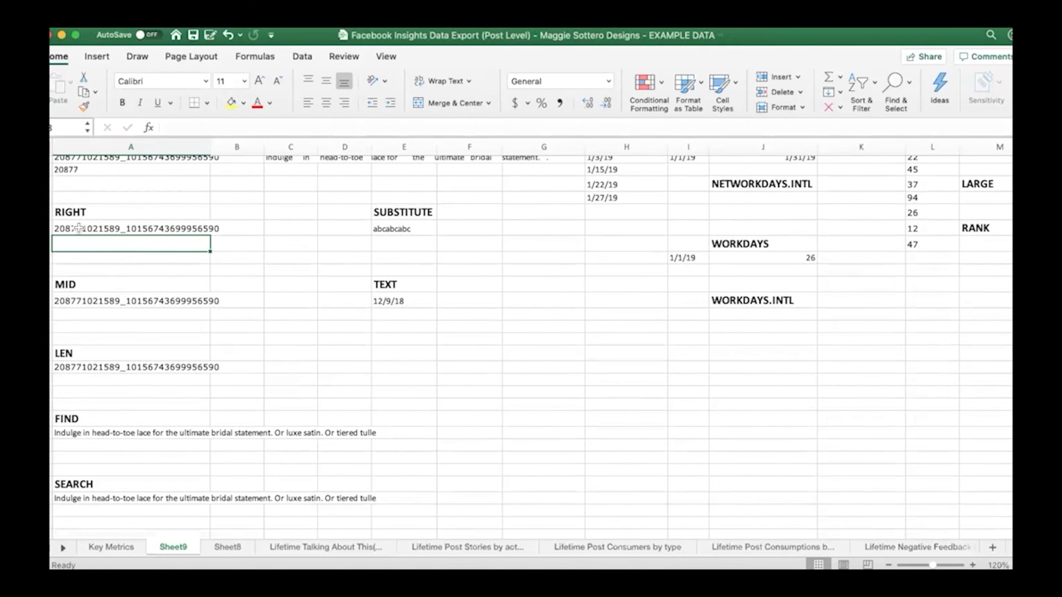
pyautogui.write('=right')
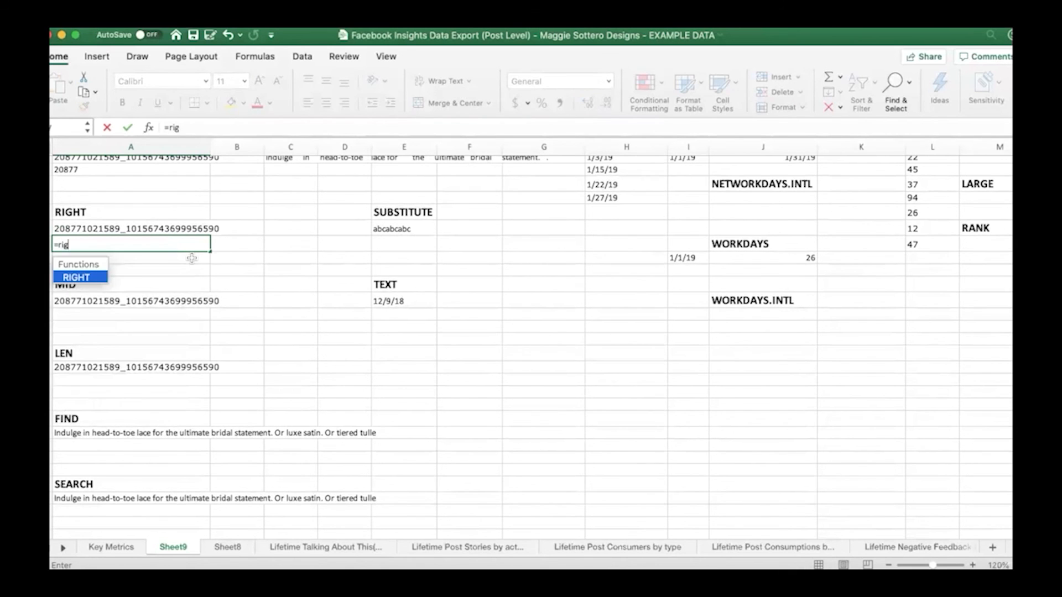
pyautogui.doubleClick(103, 279)
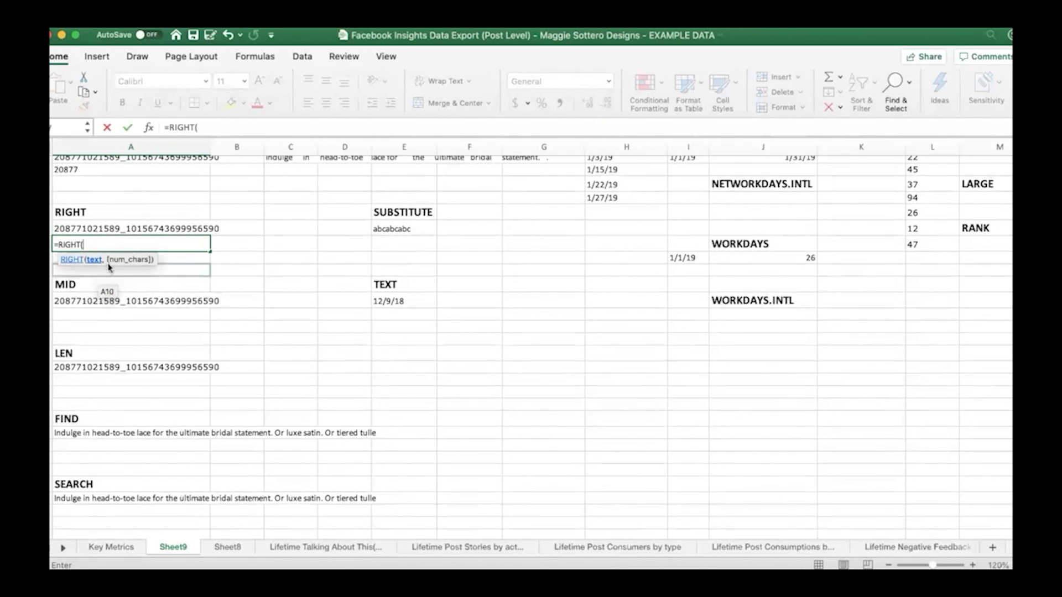
pyautogui.click(95, 226)
pyautogui.write(',')
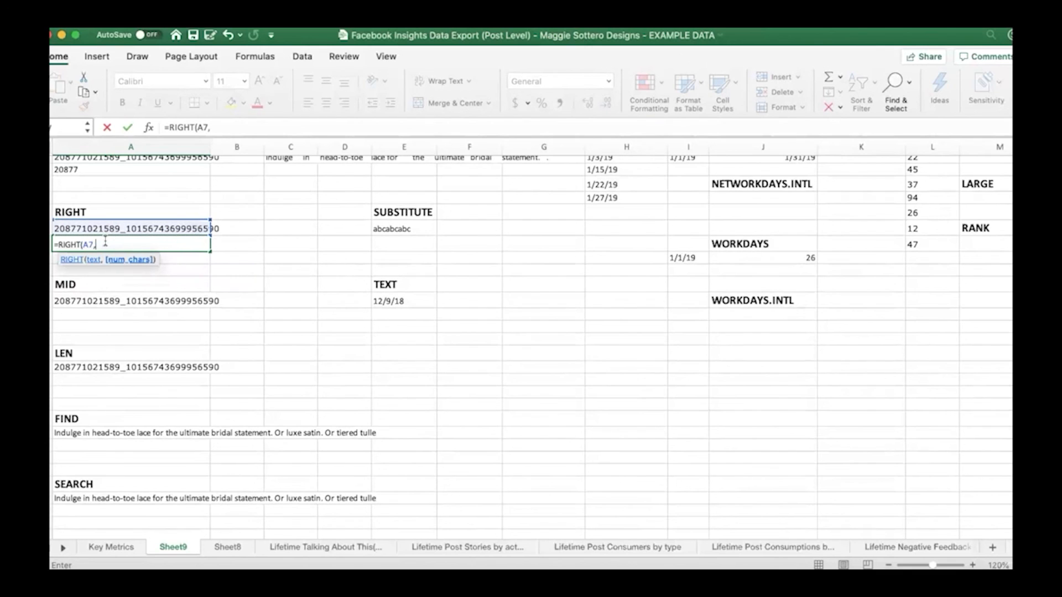
pyautogui.write('6)')
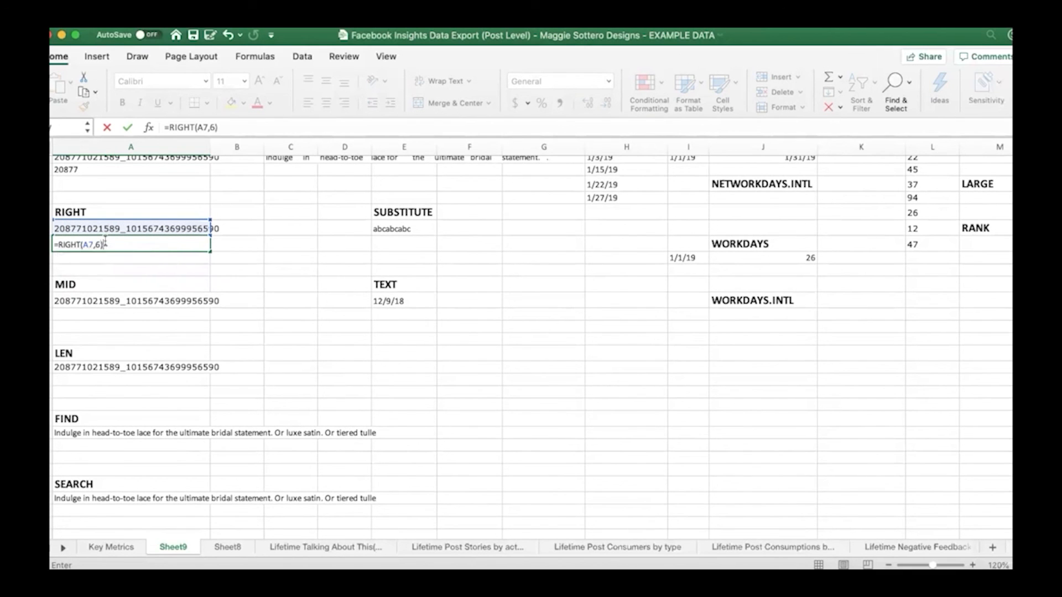
pyautogui.press('Return')
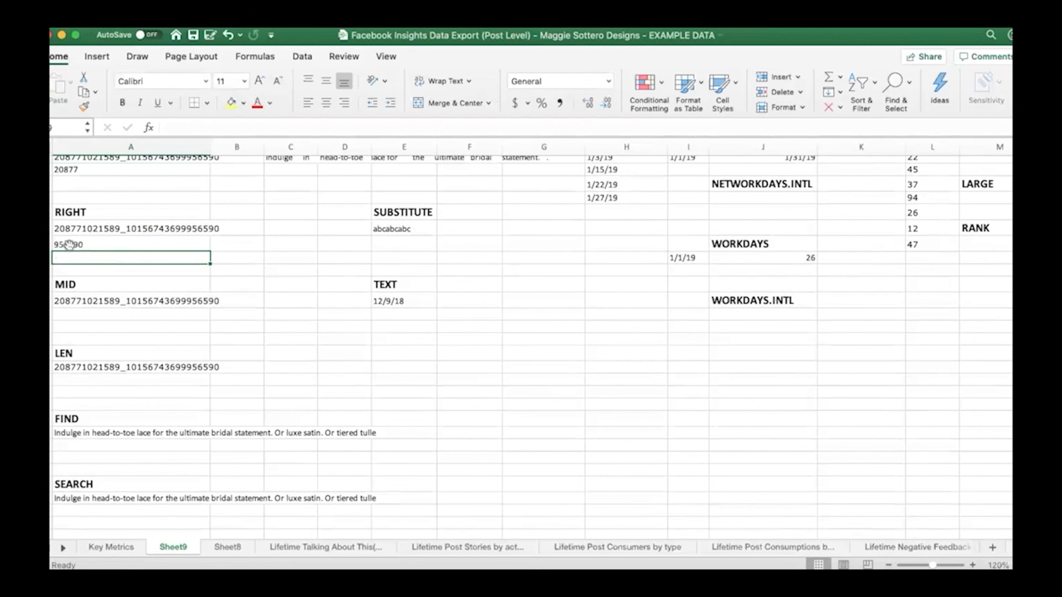
# Enter =MID(A12,10,7) in A13 to extract seven characters starting at the tenth character of the ID
pyautogui.scroll(-3, 155, 304)
pyautogui.click(146, 277)
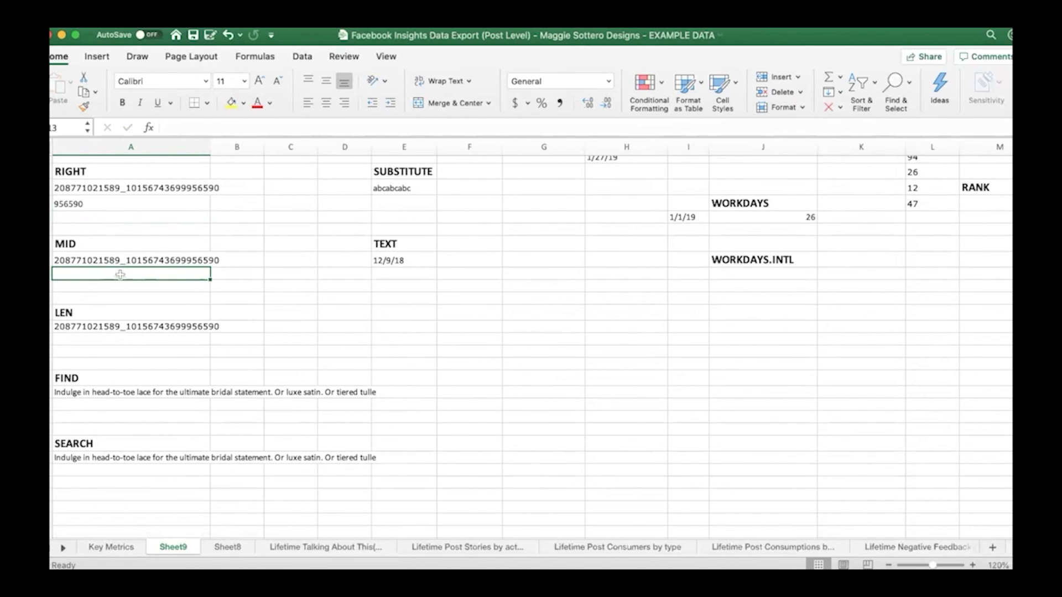
pyautogui.write('=mid')
pyautogui.doubleClick(98, 308)
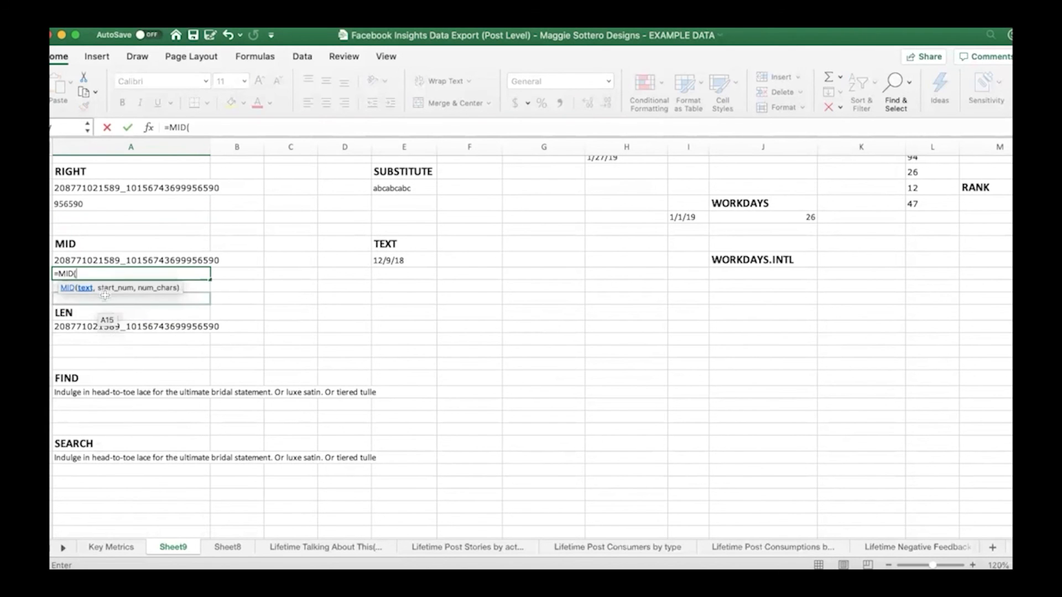
pyautogui.click(84, 259)
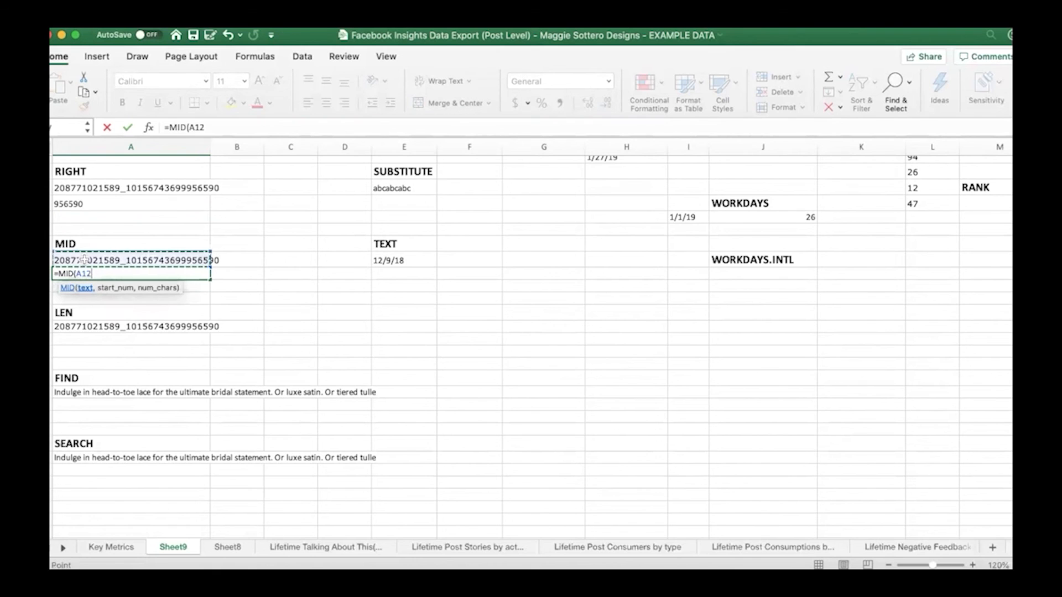
pyautogui.write(',')
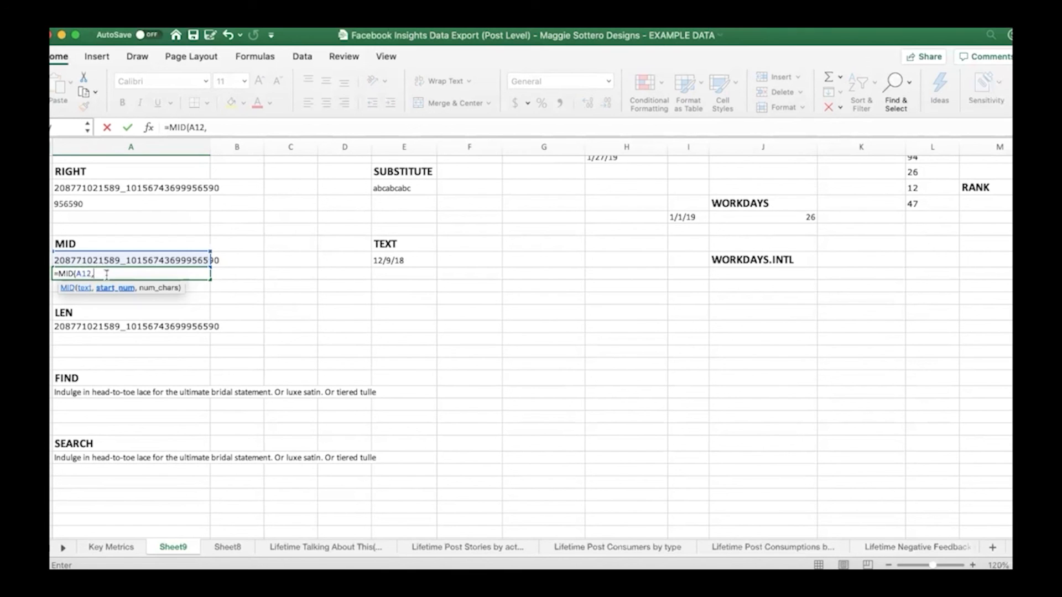
pyautogui.write('0,')
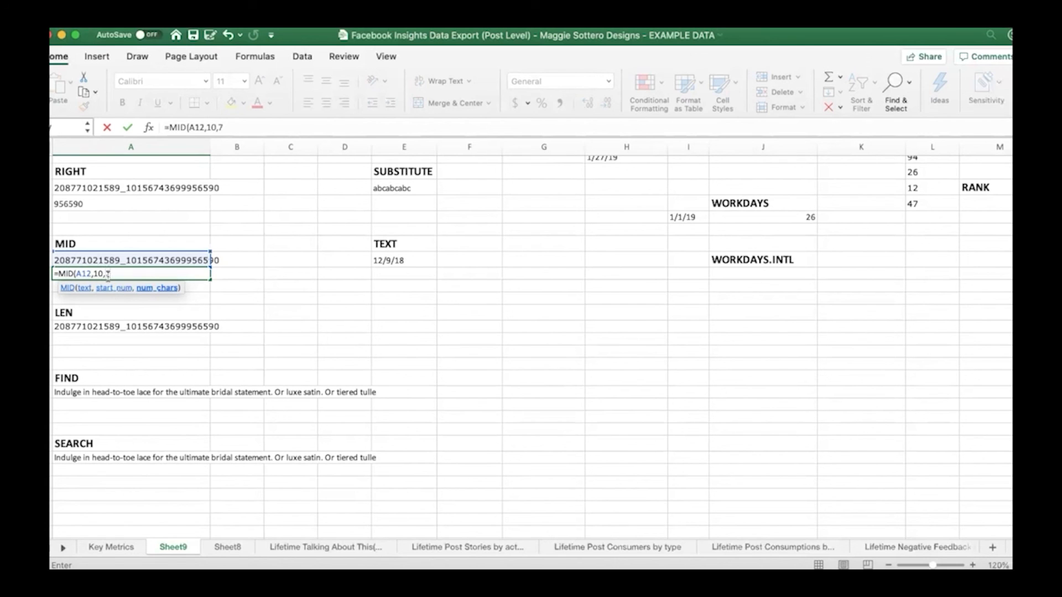
pyautogui.write('7)')
pyautogui.press('Return')
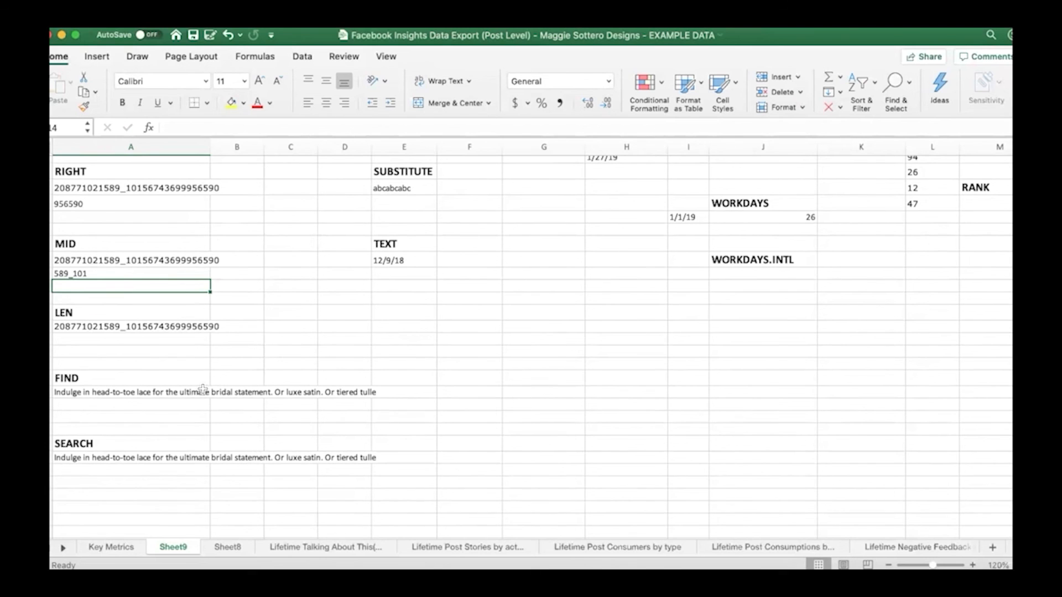
# Enter =LEN(A17) in A18 to count the characters of the ID under the LEN heading
pyautogui.scroll(-3, 203, 390)
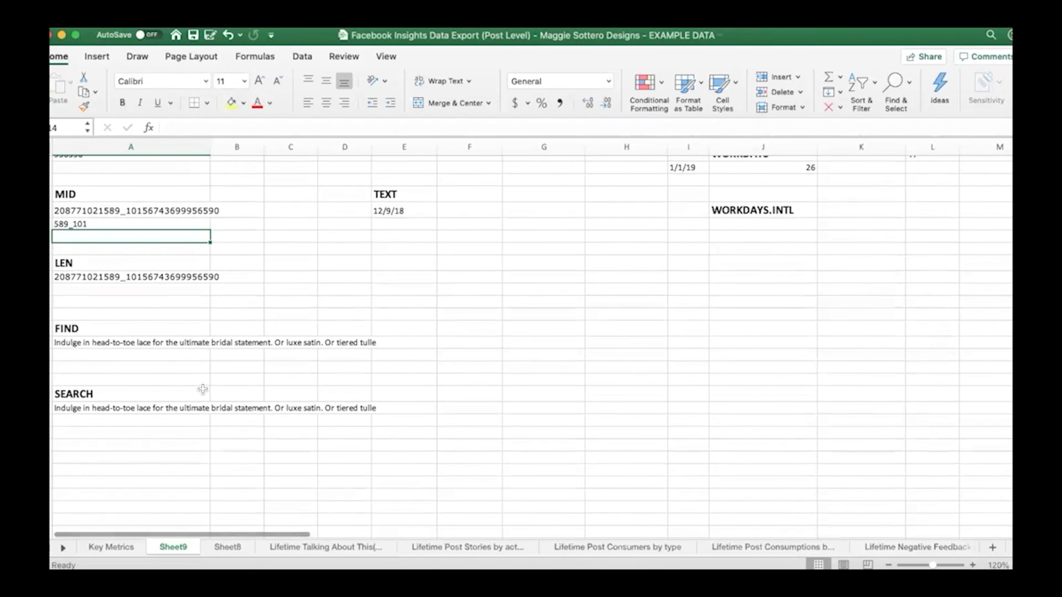
pyautogui.scroll(-1, 200, 382)
pyautogui.click(120, 286)
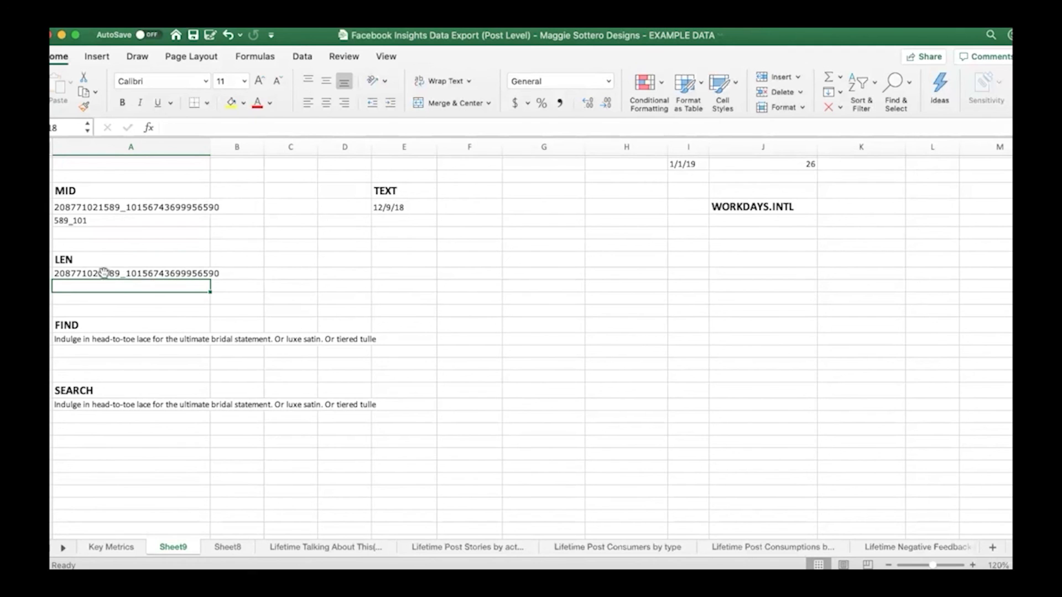
pyautogui.click(68, 276)
pyautogui.click(69, 287)
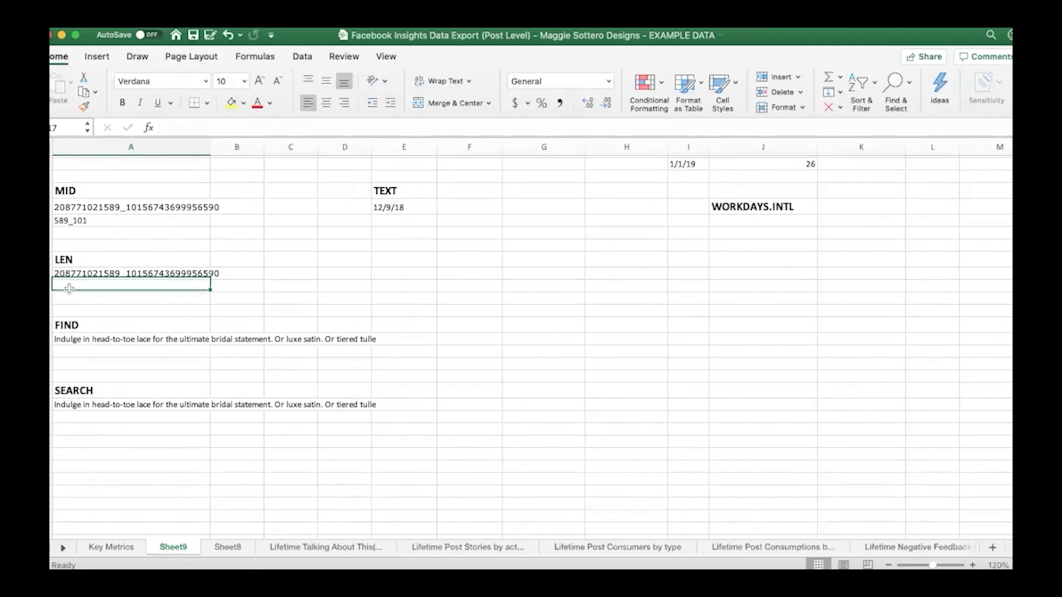
pyautogui.write('=l')
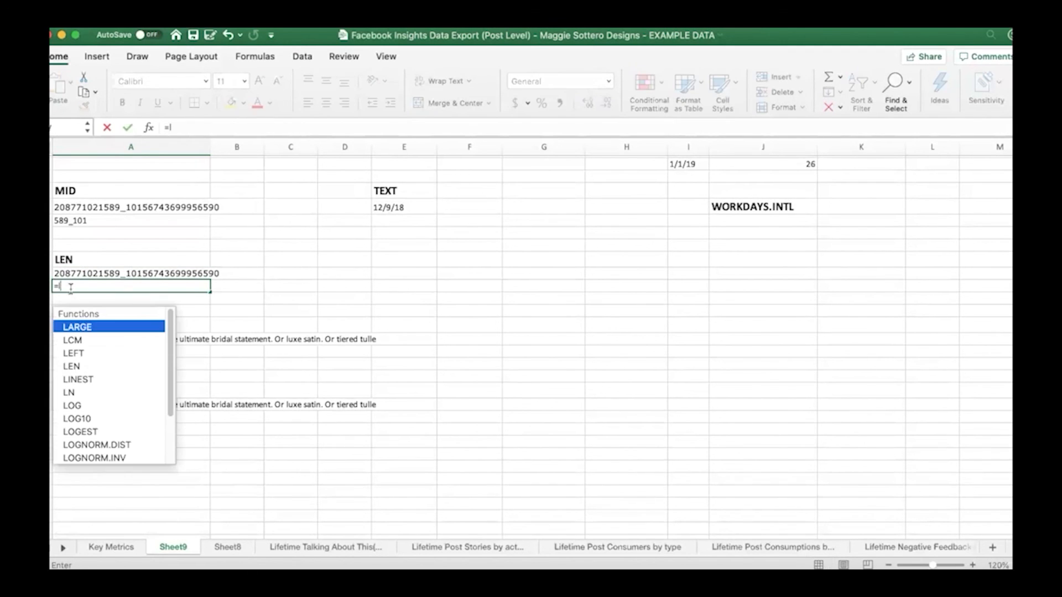
pyautogui.write('e')
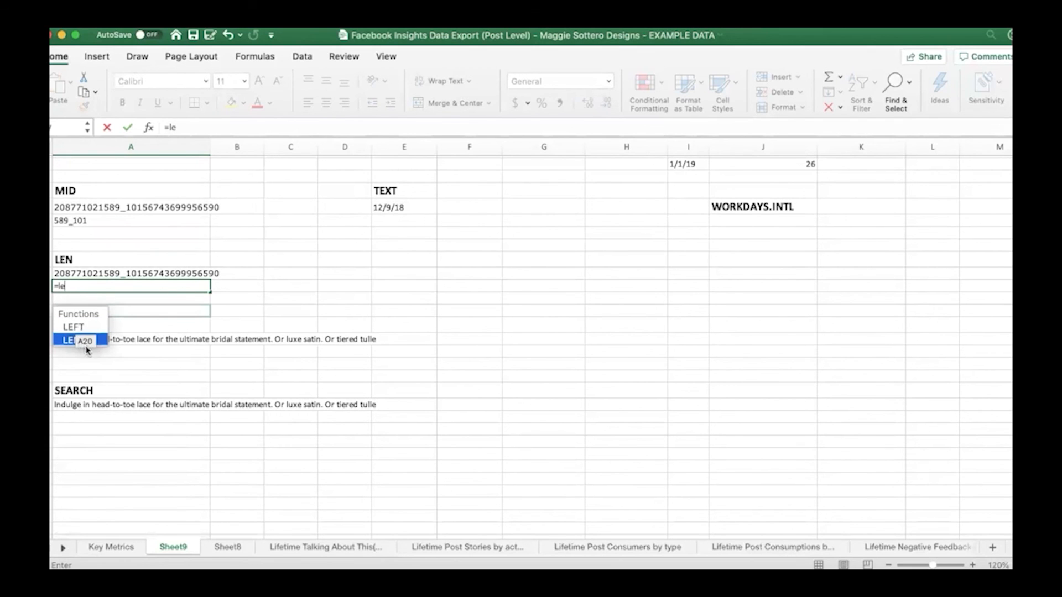
pyautogui.press('Tab')
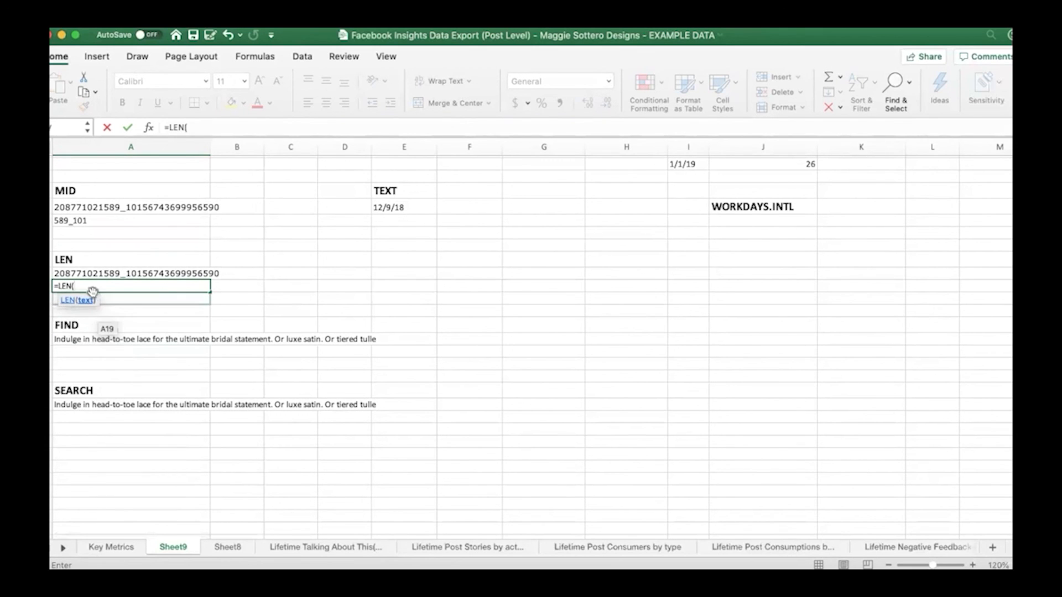
pyautogui.click(94, 273)
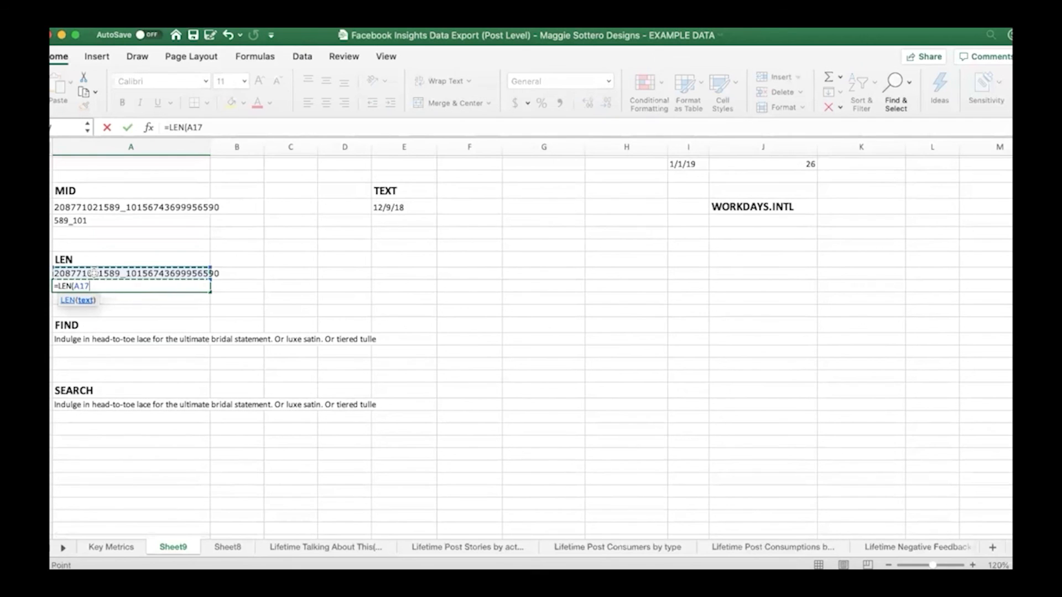
pyautogui.write(')')
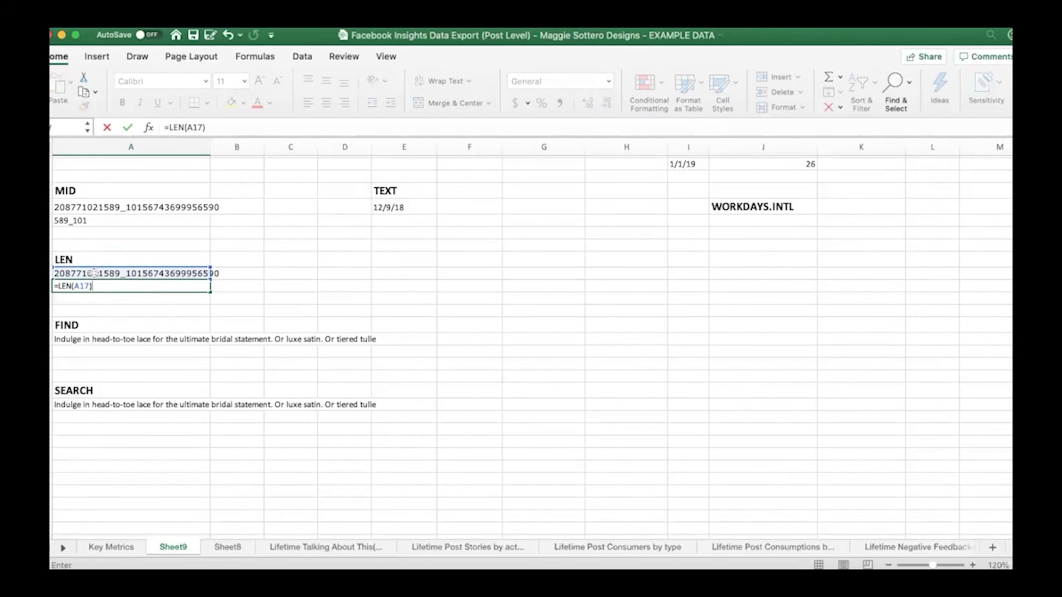
pyautogui.press('Return')
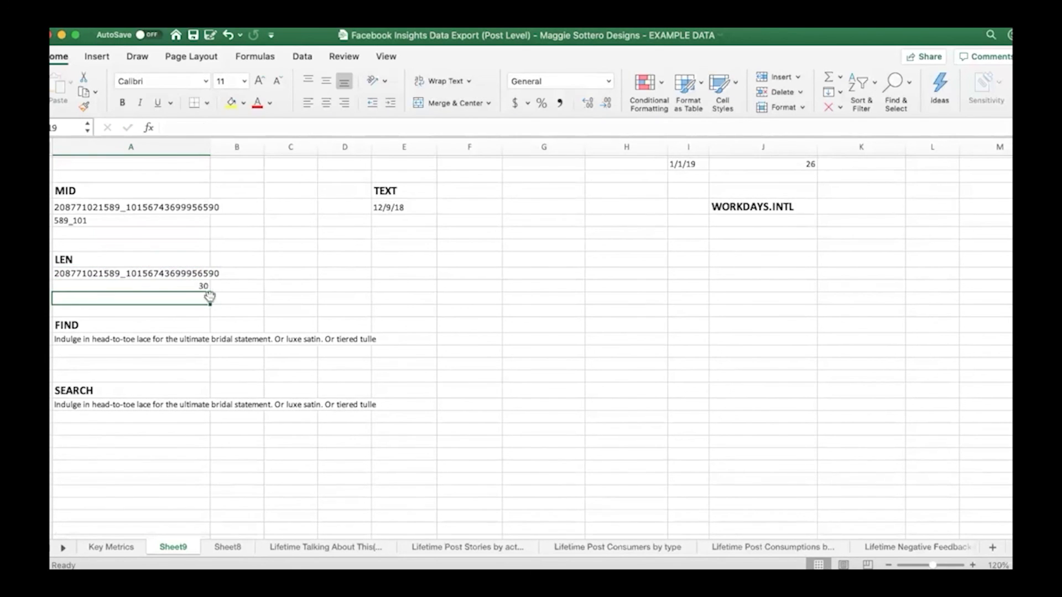
# Enter =FIND("u",A22,1) in A23 to locate the first "u" in the sentence under the FIND heading
pyautogui.scroll(-5, 152, 382)
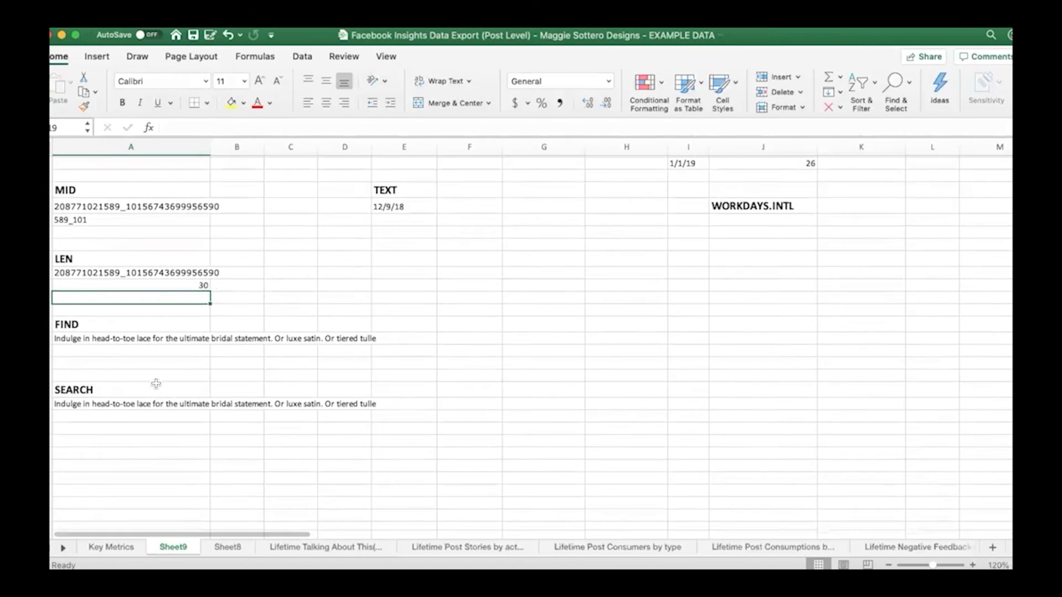
pyautogui.click(132, 290)
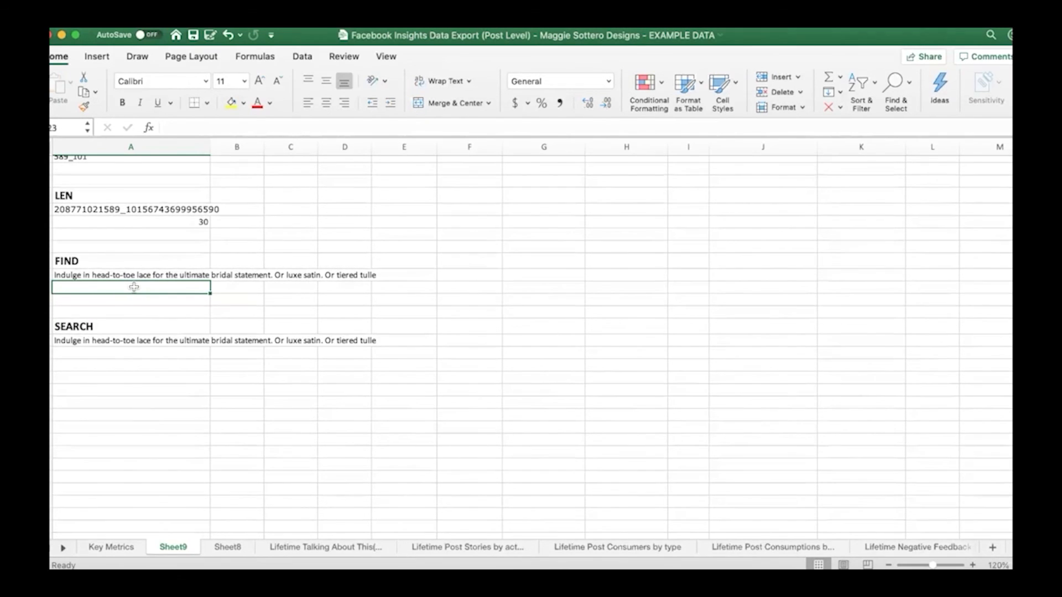
pyautogui.write('=fin')
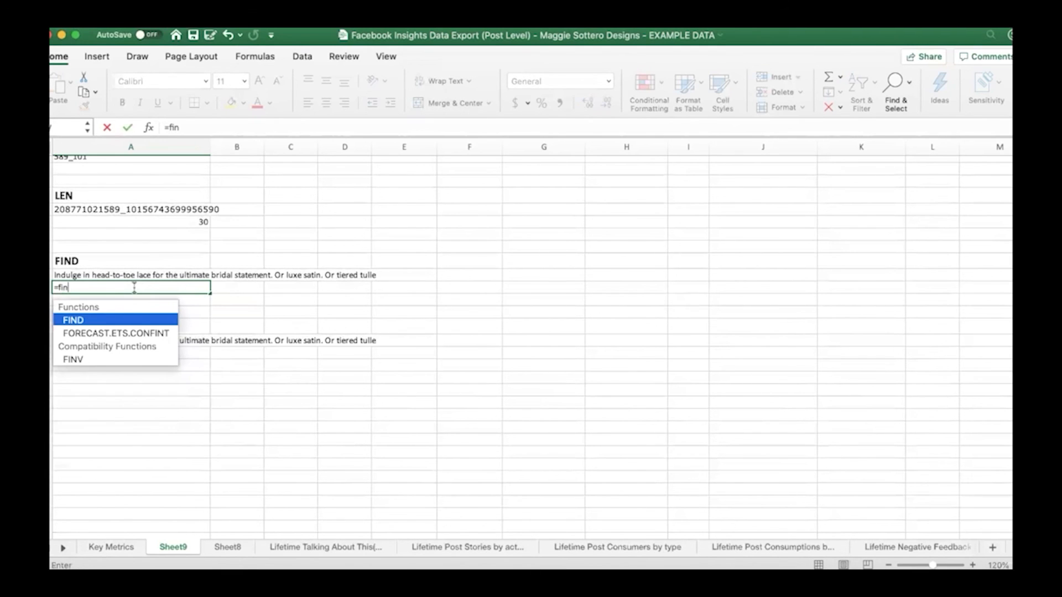
pyautogui.doubleClick(127, 319)
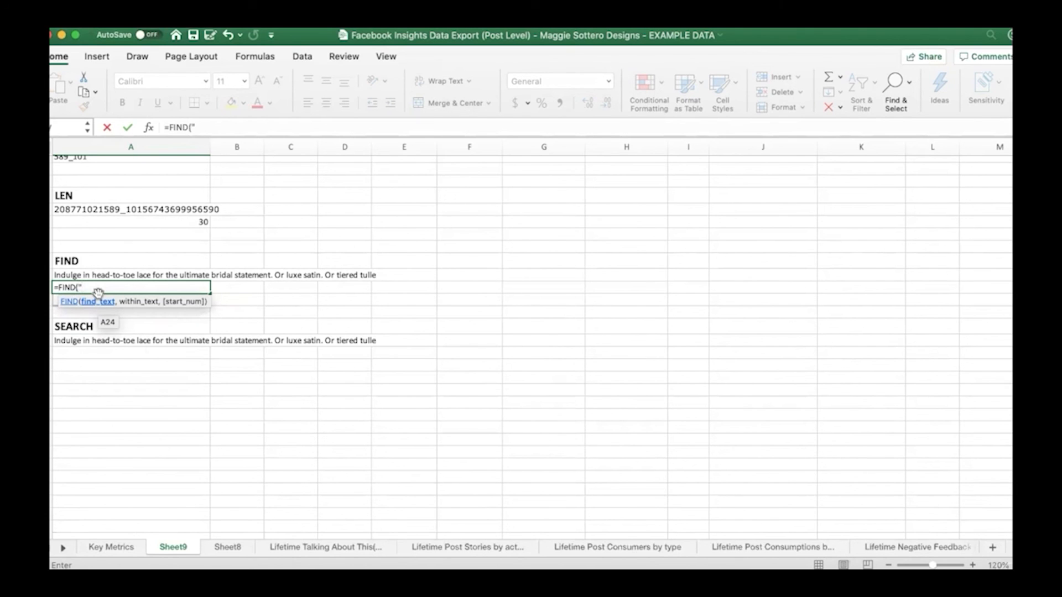
pyautogui.write('u"')
pyautogui.click(111, 287)
pyautogui.write(',')
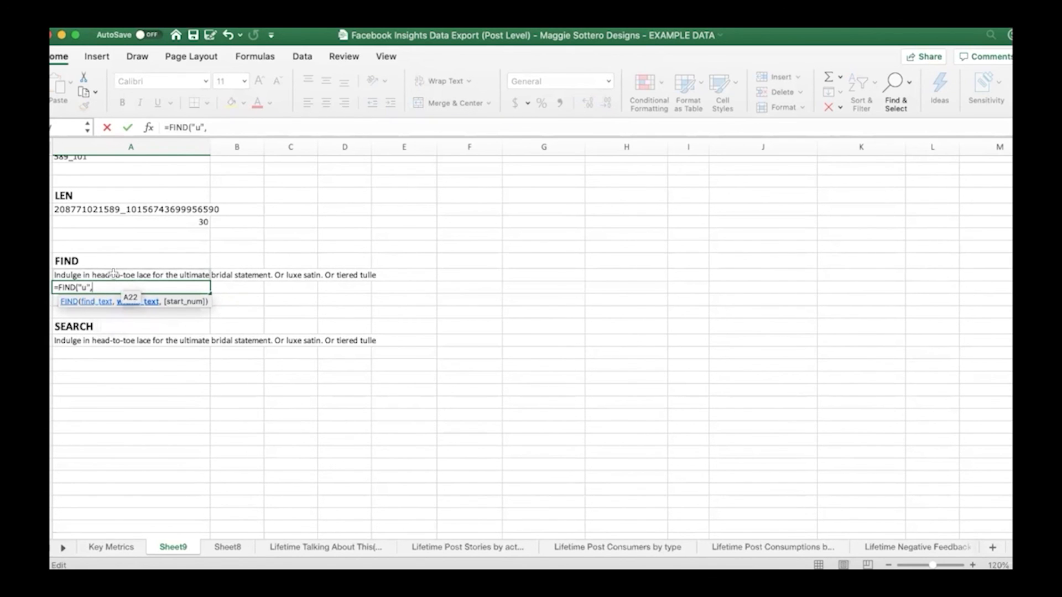
pyautogui.click(112, 273)
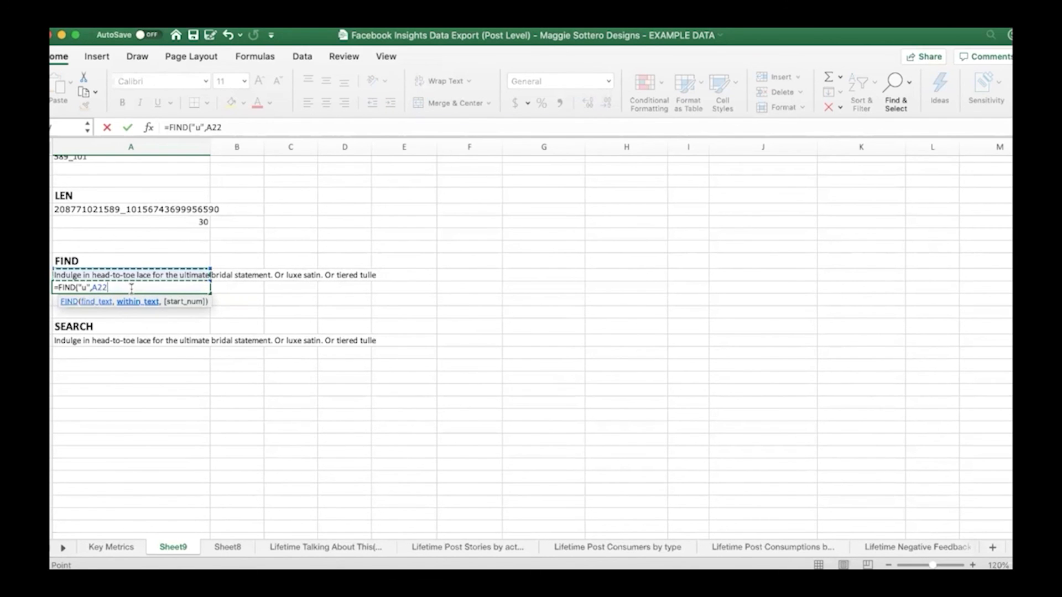
pyautogui.write(',')
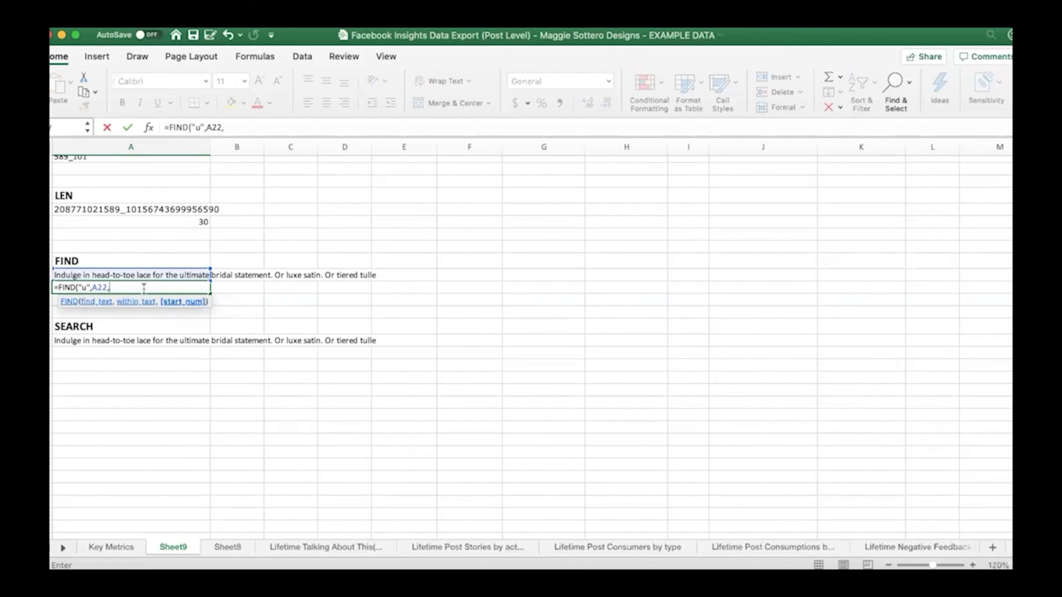
pyautogui.write('1)')
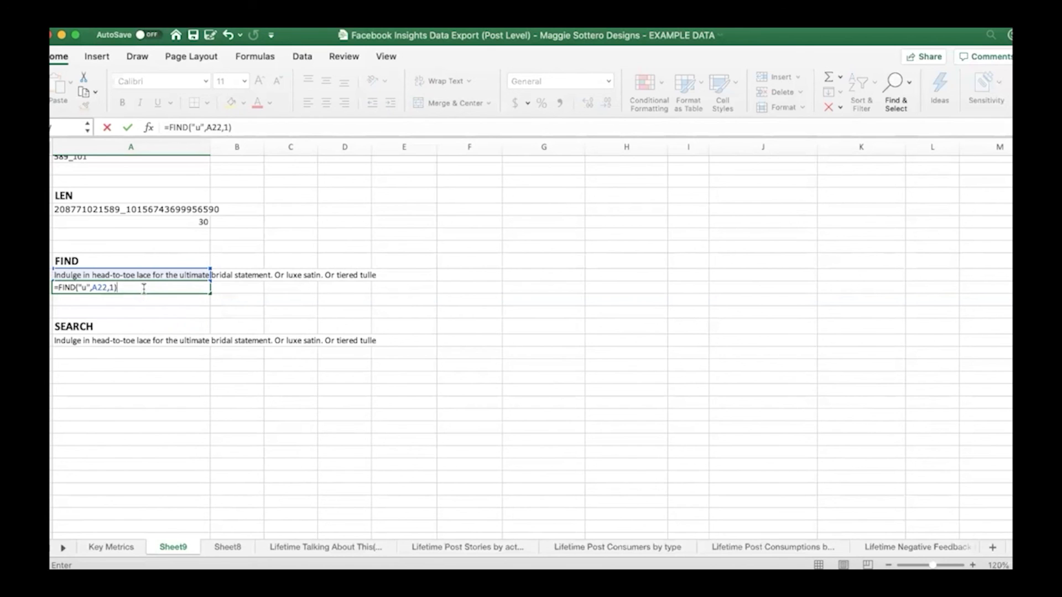
pyautogui.press('Return')
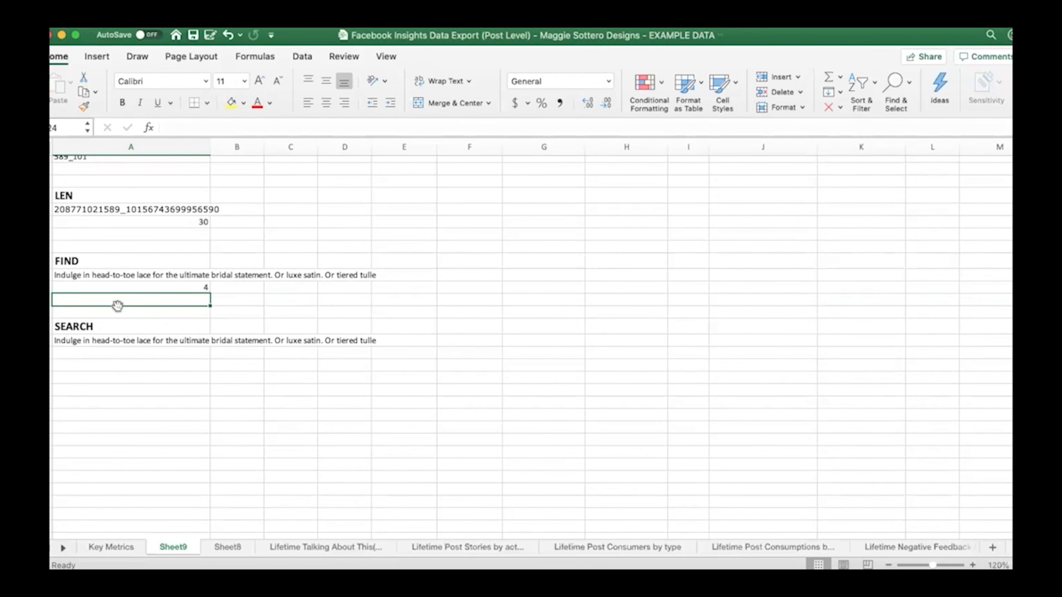
# Enter =FIND("head",A22,1) in A24 to locate the word "head" in the sentence under the FIND heading
pyautogui.write('=')
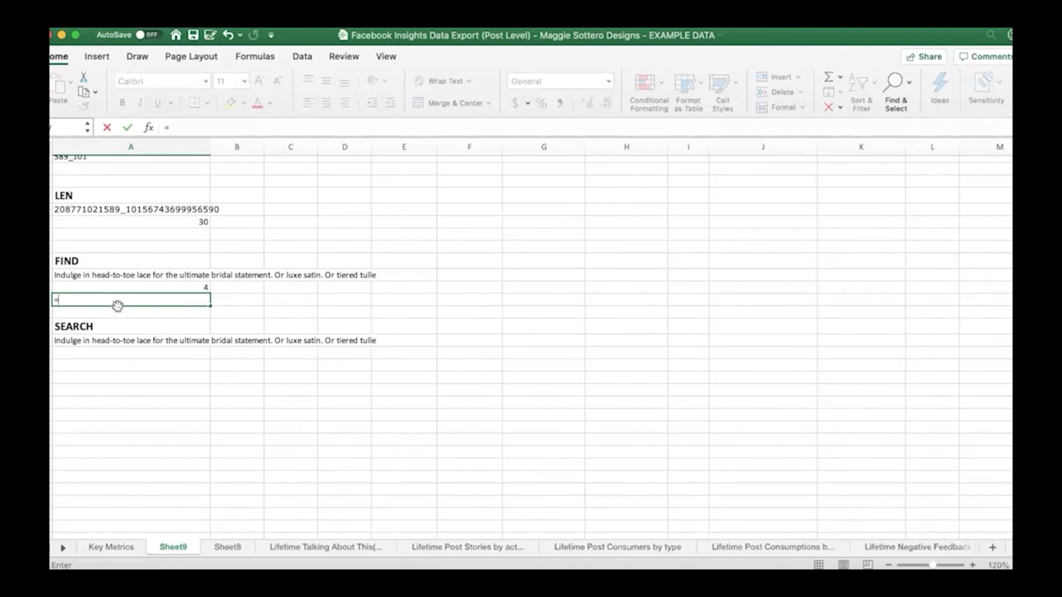
pyautogui.write('find')
pyautogui.press('Tab')
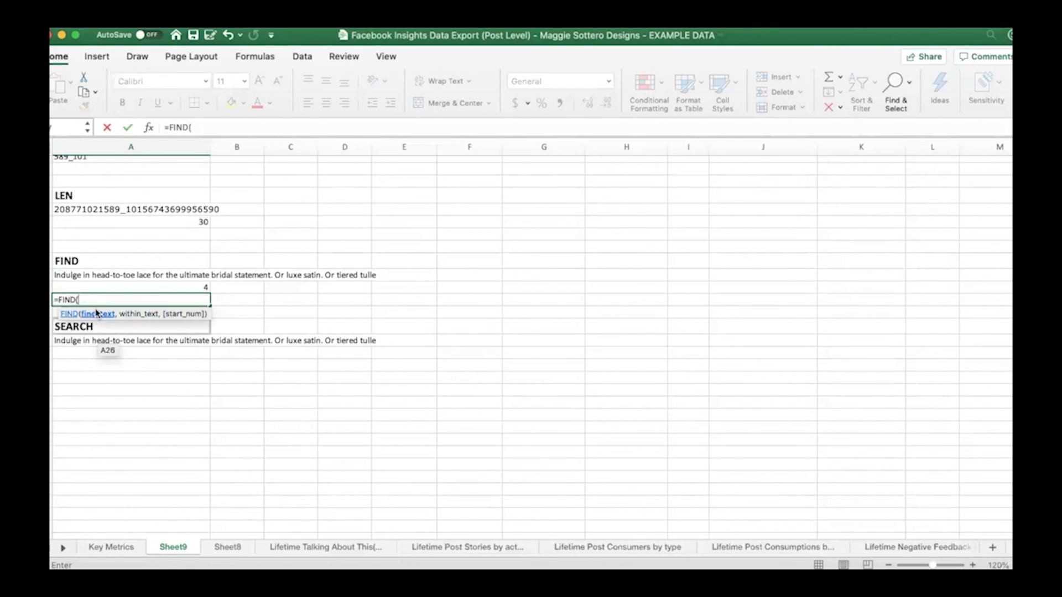
pyautogui.write('"')
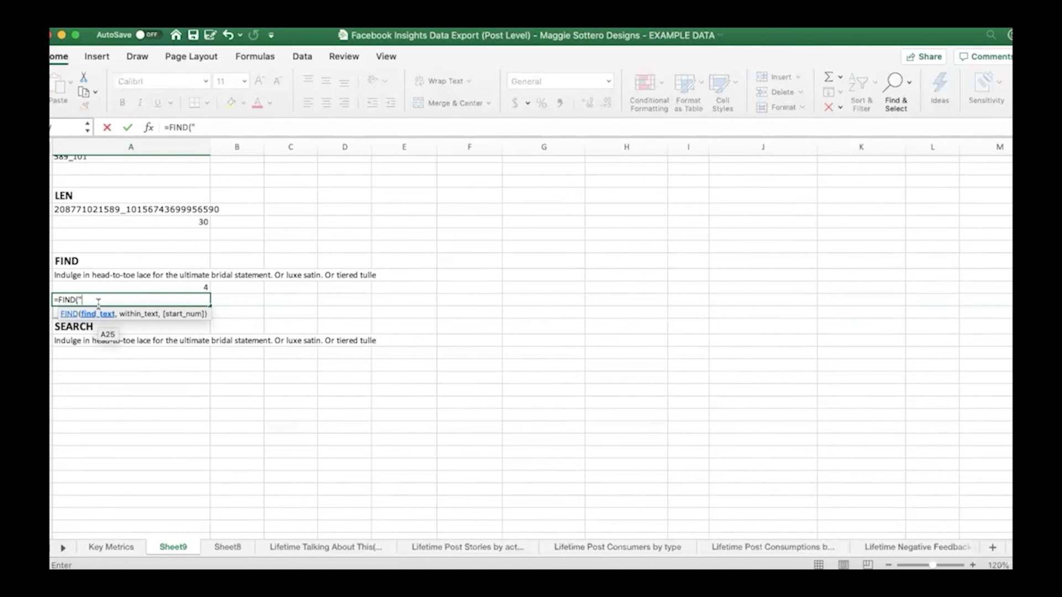
pyautogui.write('head",')
pyautogui.click(92, 275)
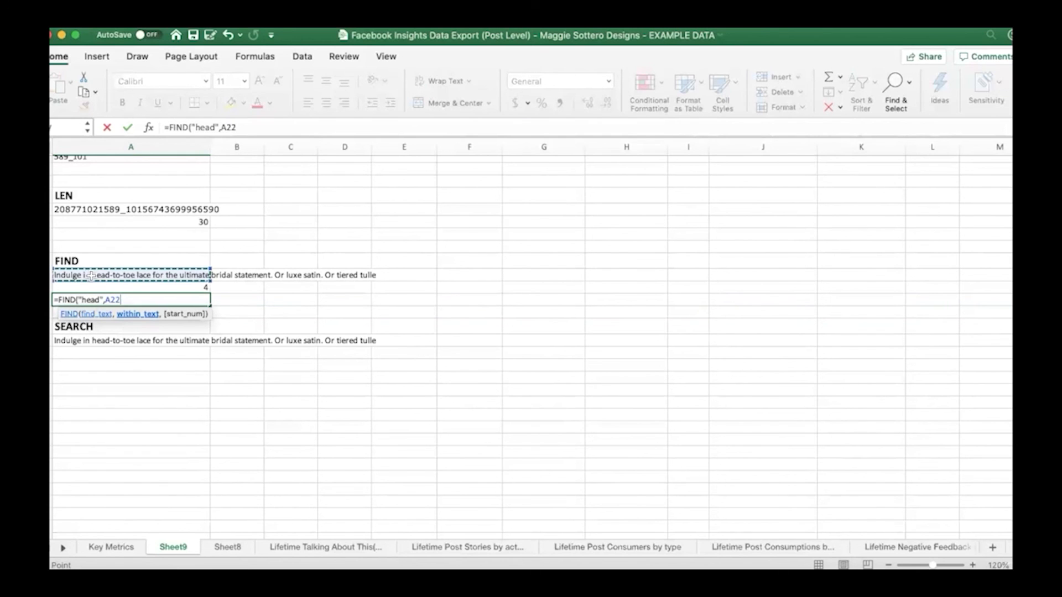
pyautogui.write(',')
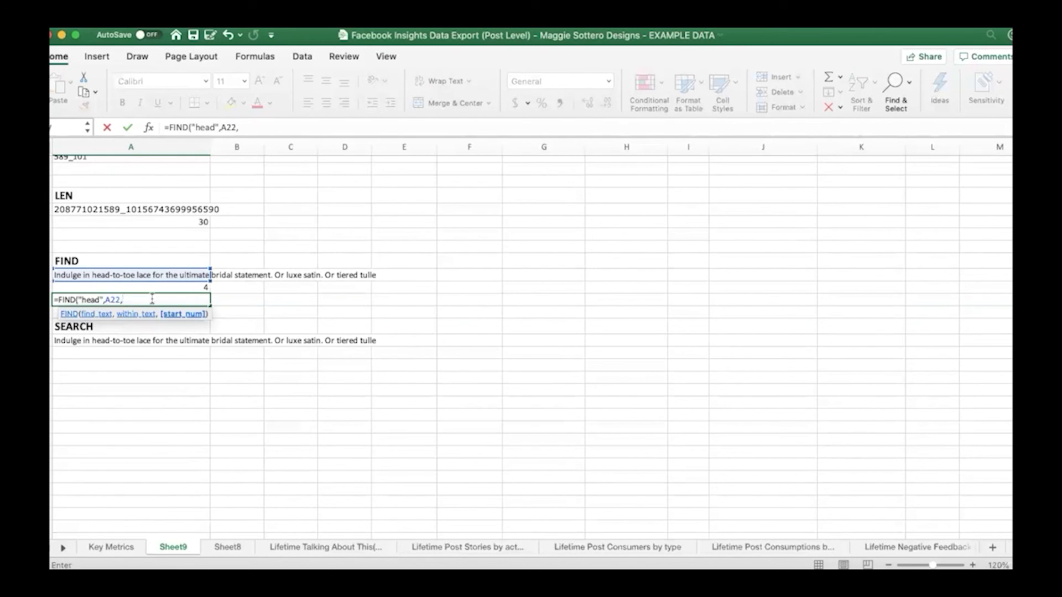
pyautogui.write('1)')
pyautogui.press('Return')
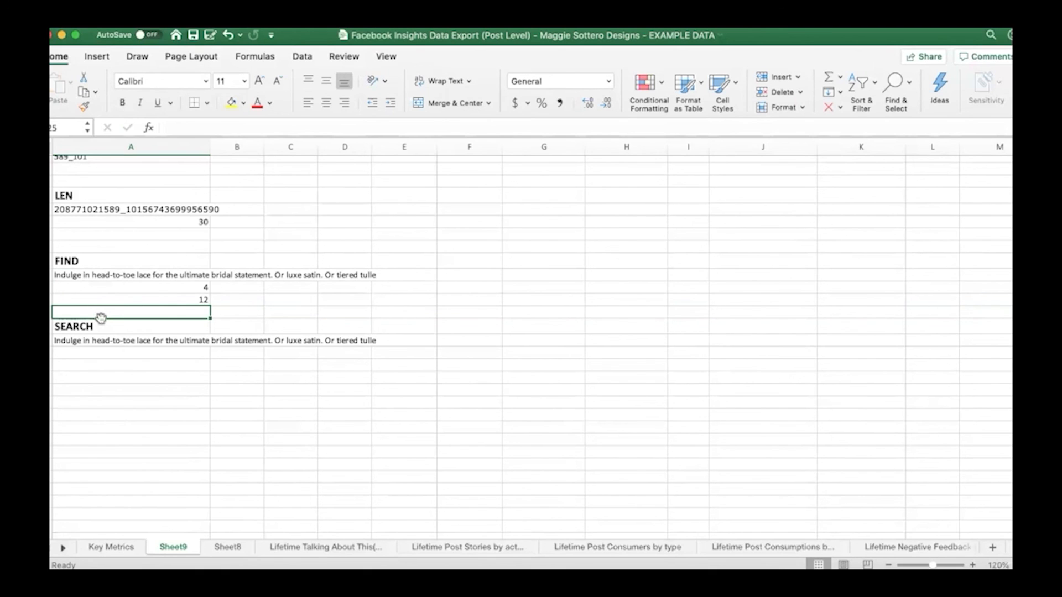
# Enter =SEARCH("o",A27,1) in A28 to locate the first "o" in the sentence under the SEARCH heading
pyautogui.click(106, 355)
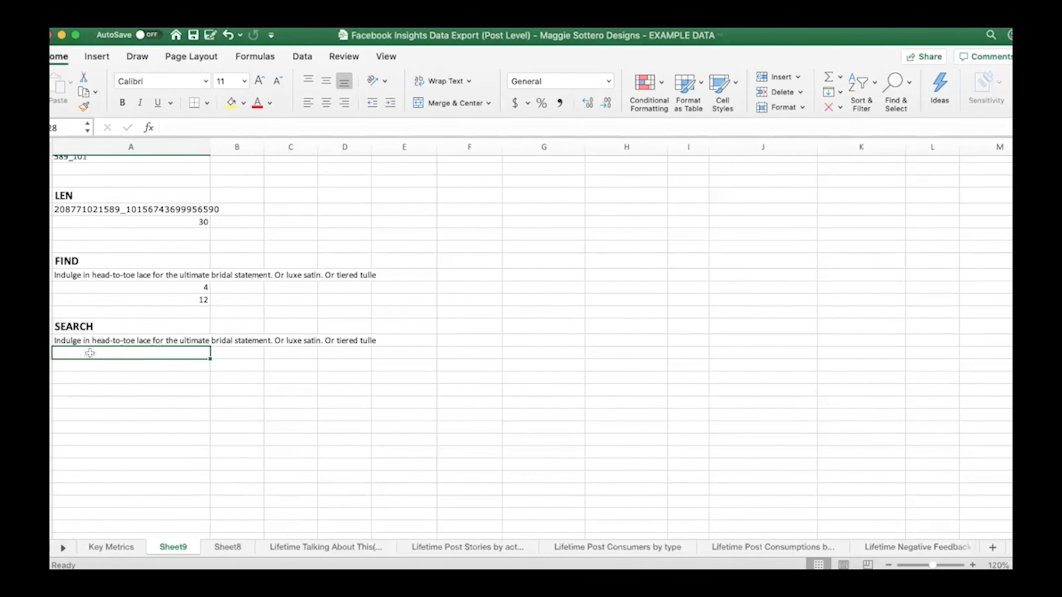
pyautogui.write('=')
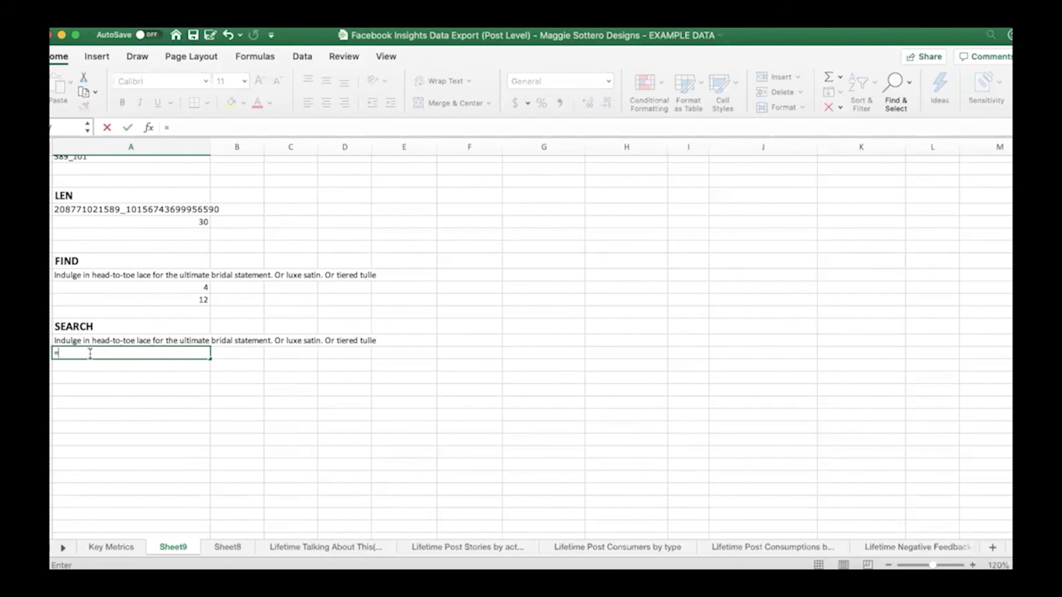
pyautogui.write('sea')
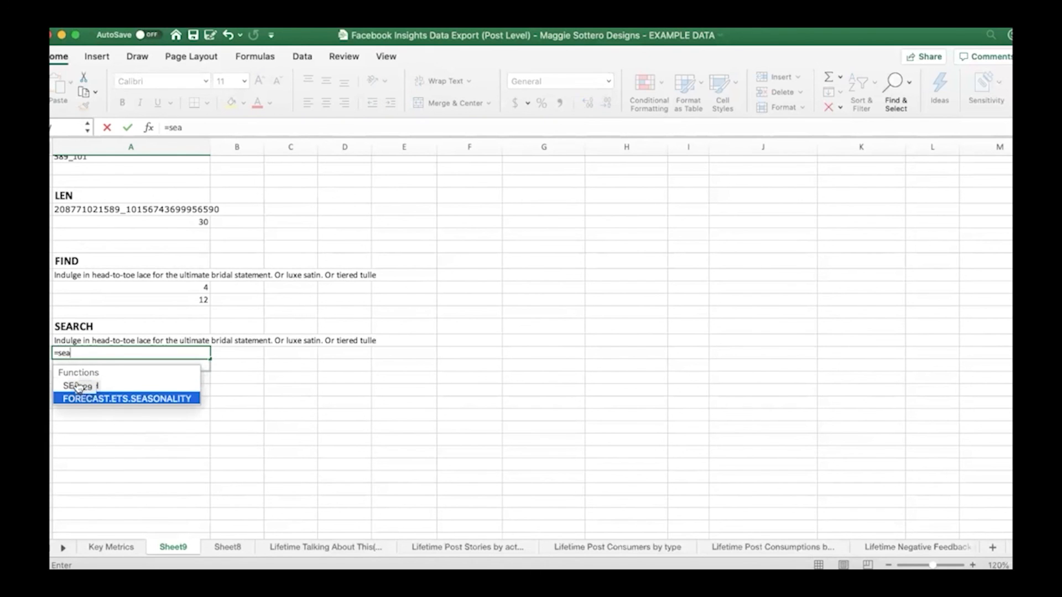
pyautogui.doubleClick(67, 386)
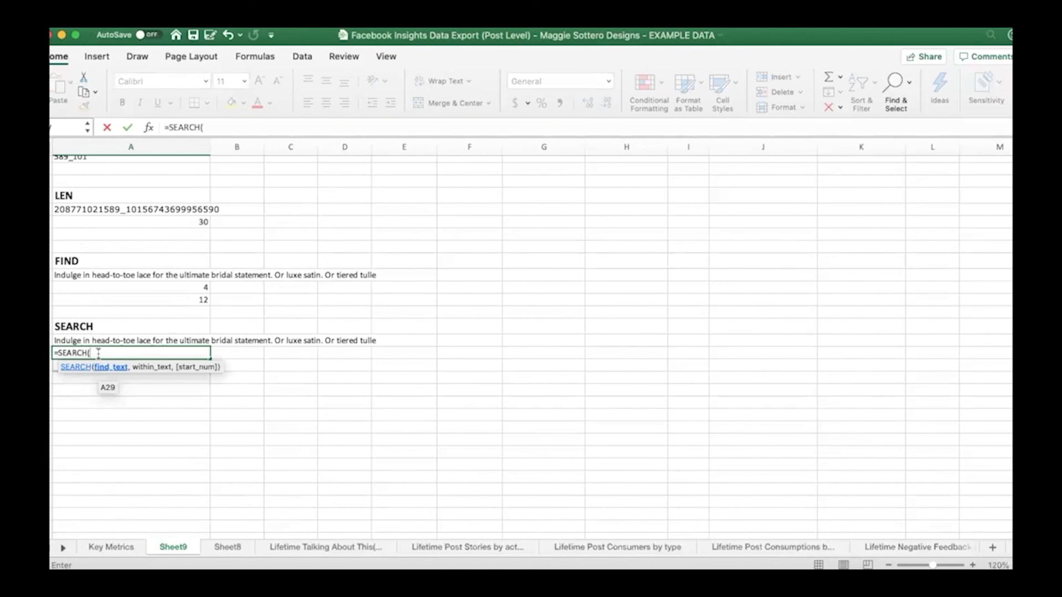
pyautogui.write('"o",')
pyautogui.click(98, 340)
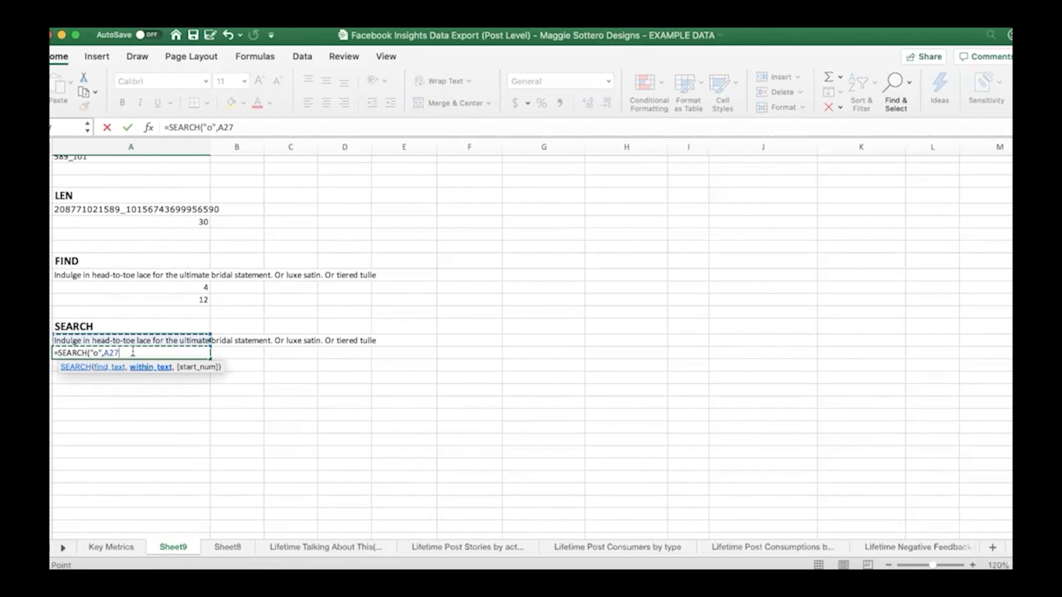
pyautogui.write(',1')
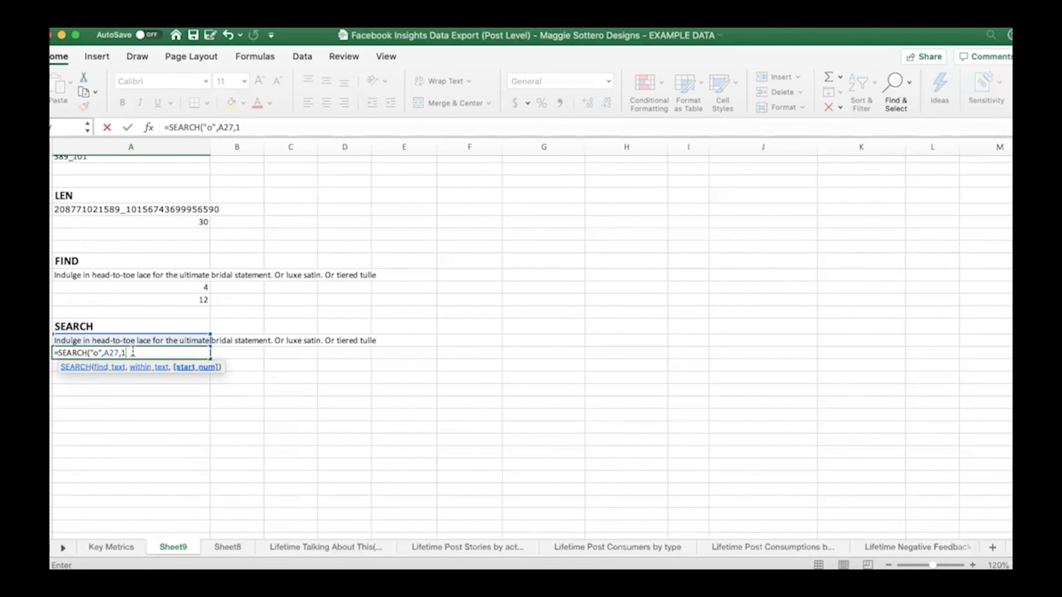
pyautogui.write(')')
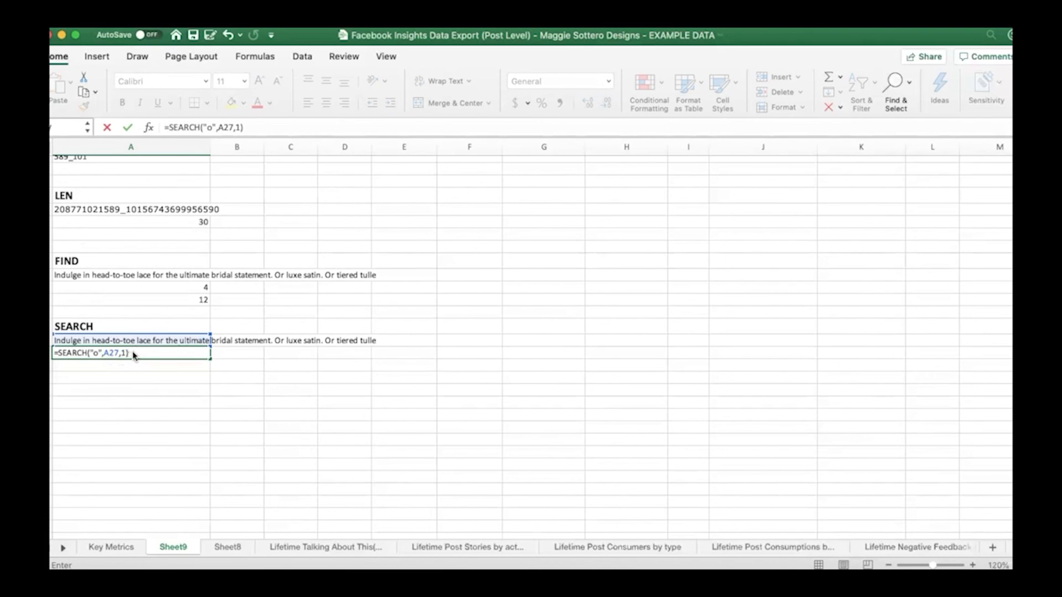
pyautogui.press('Return')
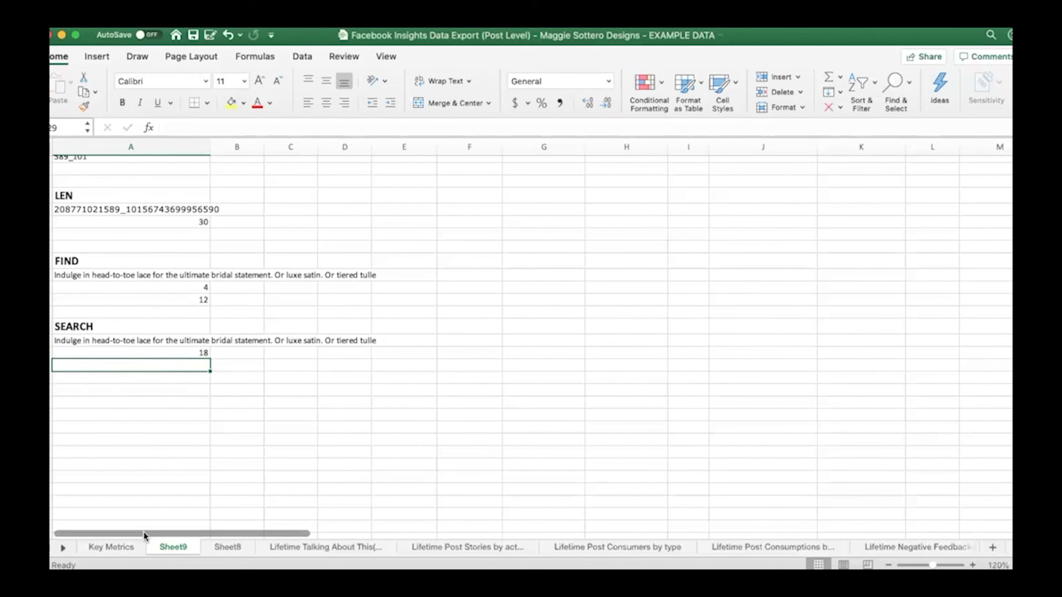
# Enter =TRIM(C2) in E3 under the TRIM heading to remove the extra spaces from the sentence in C2
pyautogui.moveTo(142, 537); pyautogui.dragTo(193, 537)
pyautogui.scroll(10, 191, 522)
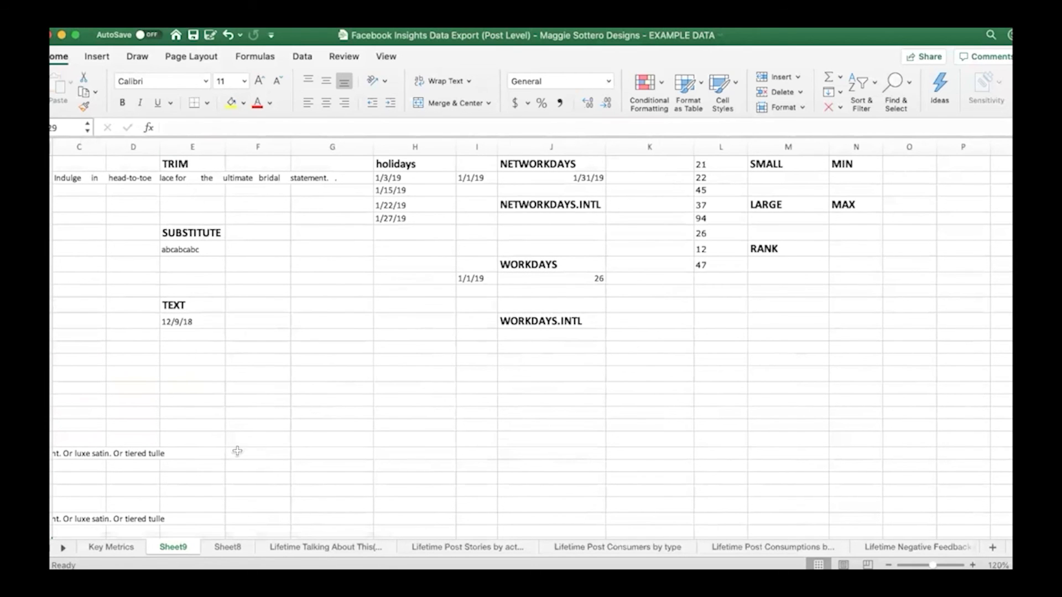
pyautogui.moveTo(241, 538); pyautogui.dragTo(220, 537)
pyautogui.click(251, 191)
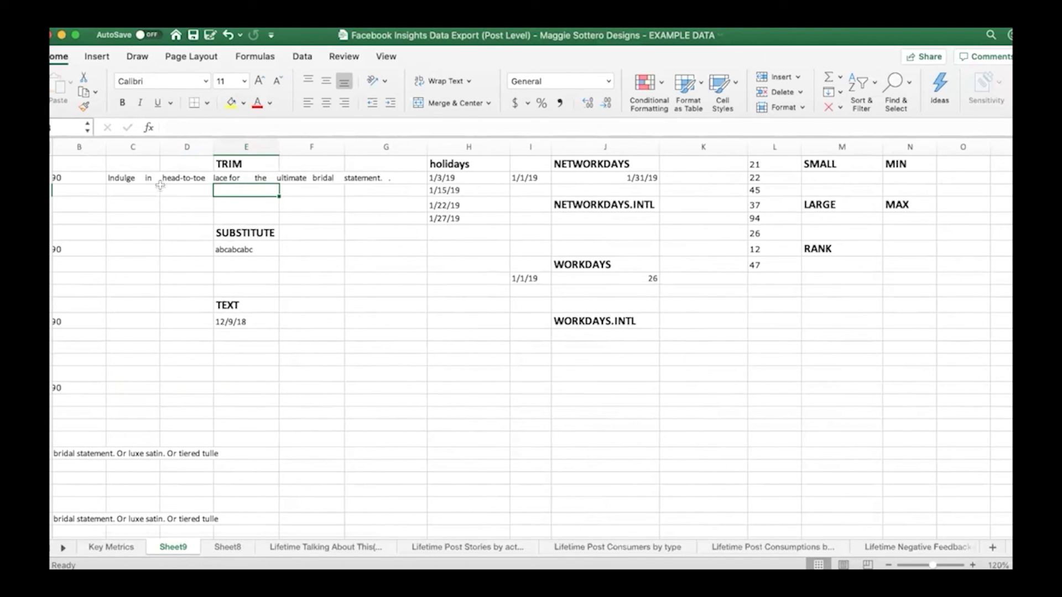
pyautogui.click(143, 179)
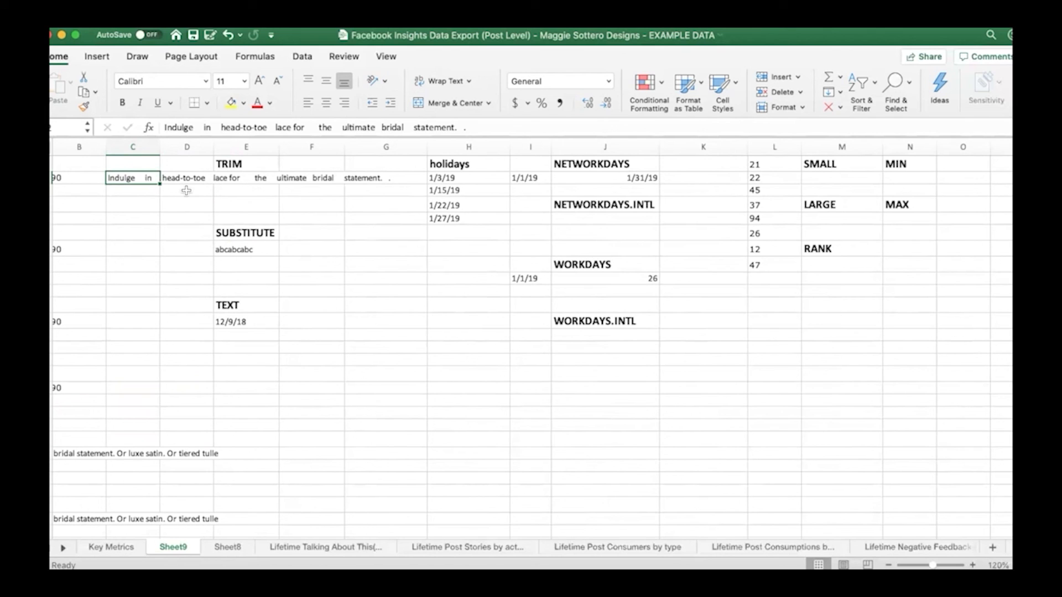
pyautogui.click(252, 191)
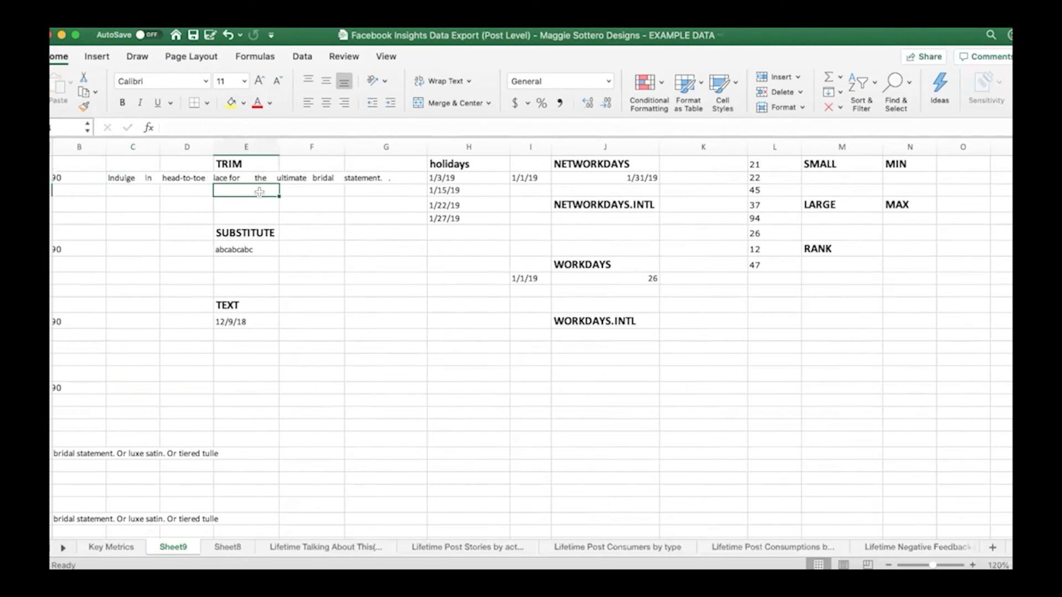
pyautogui.write('=tr')
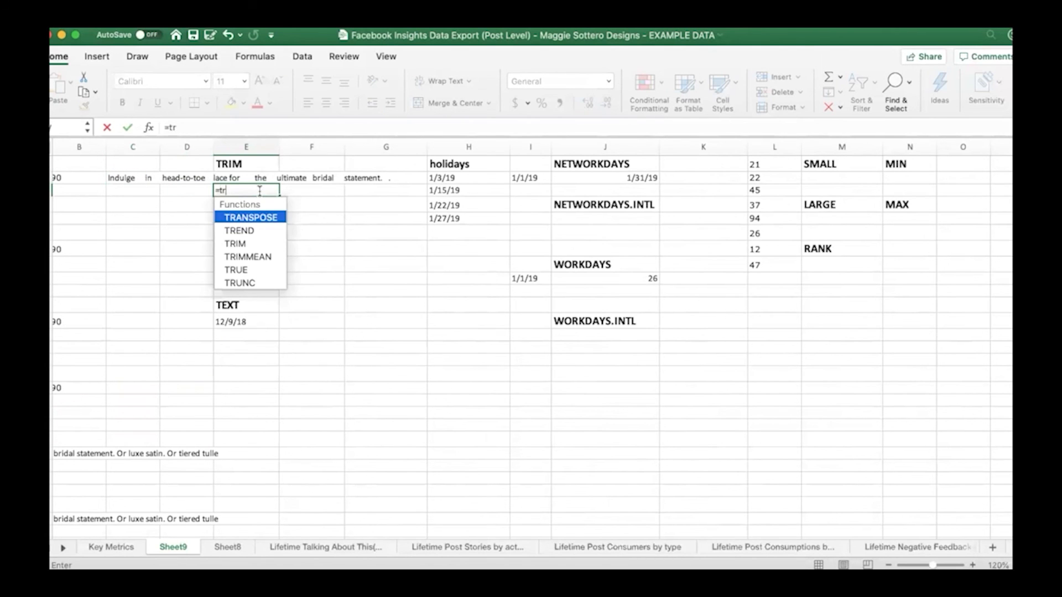
pyautogui.write('i')
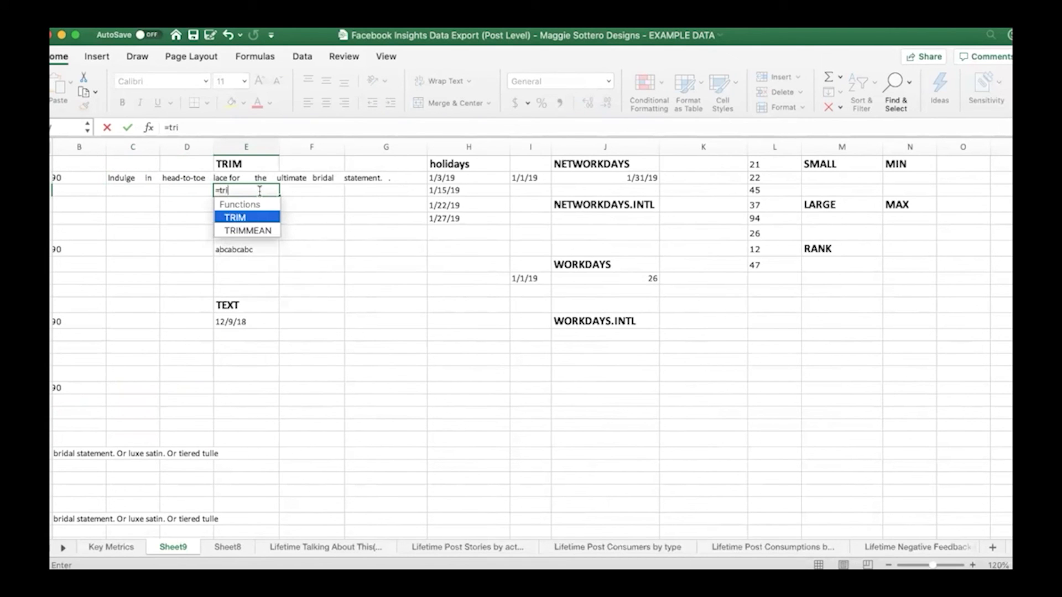
pyautogui.doubleClick(253, 217)
pyautogui.click(138, 178)
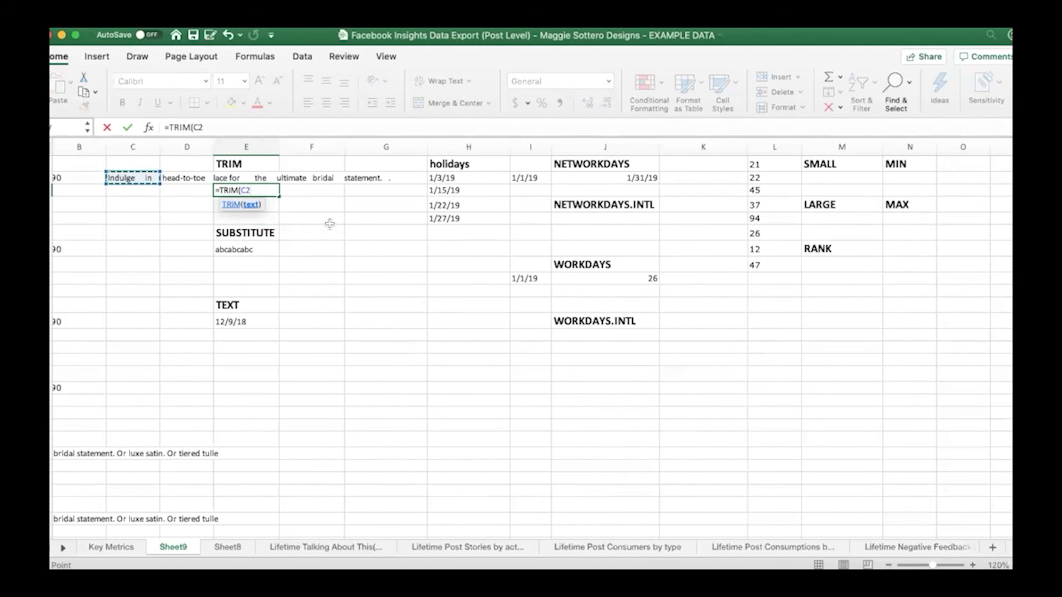
pyautogui.write(')')
pyautogui.press('Return')
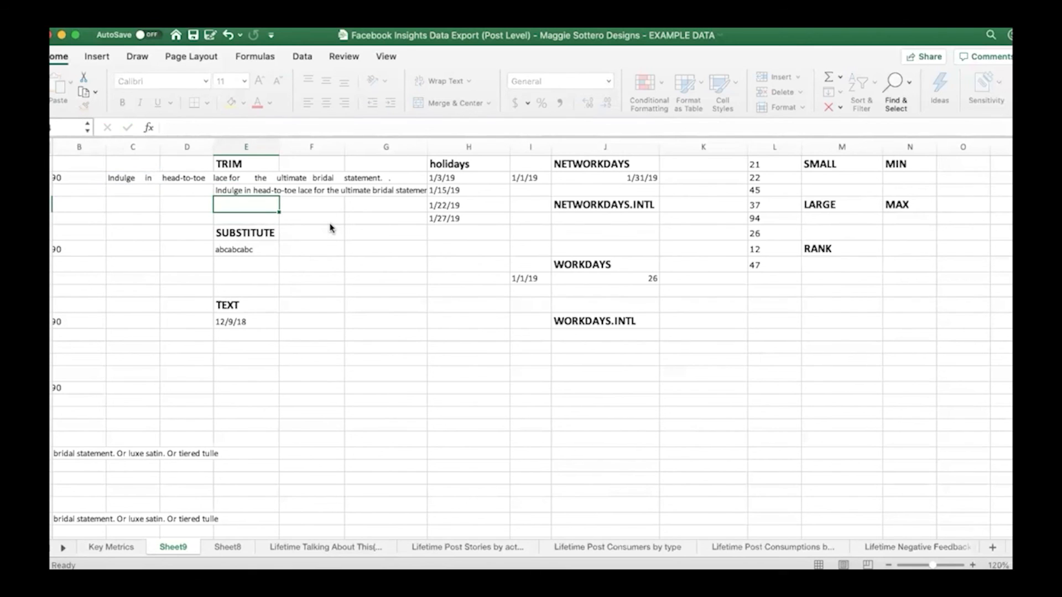
pyautogui.doubleClick(232, 190)
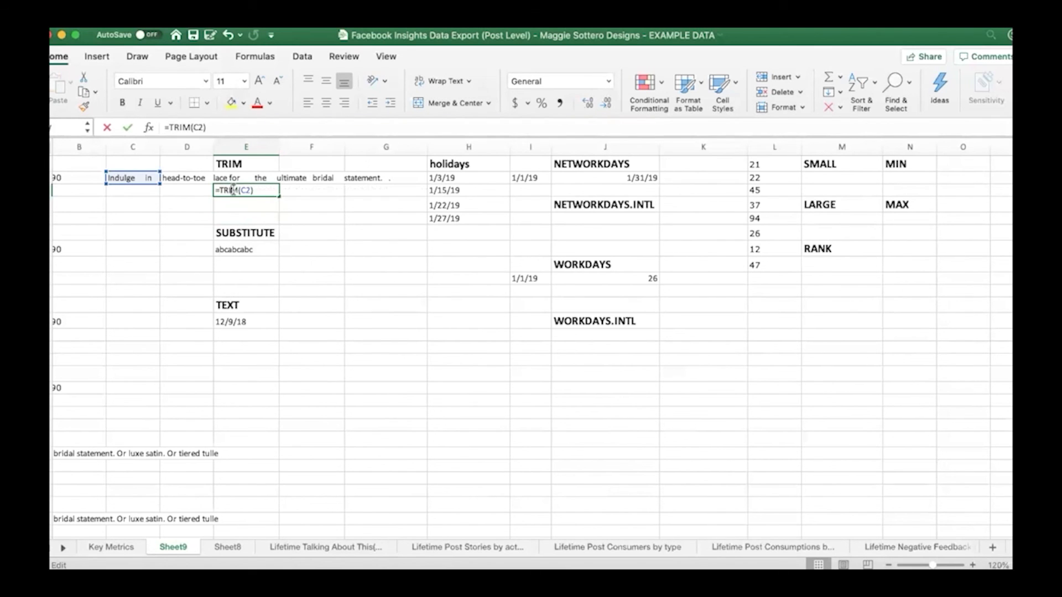
pyautogui.press('Escape')
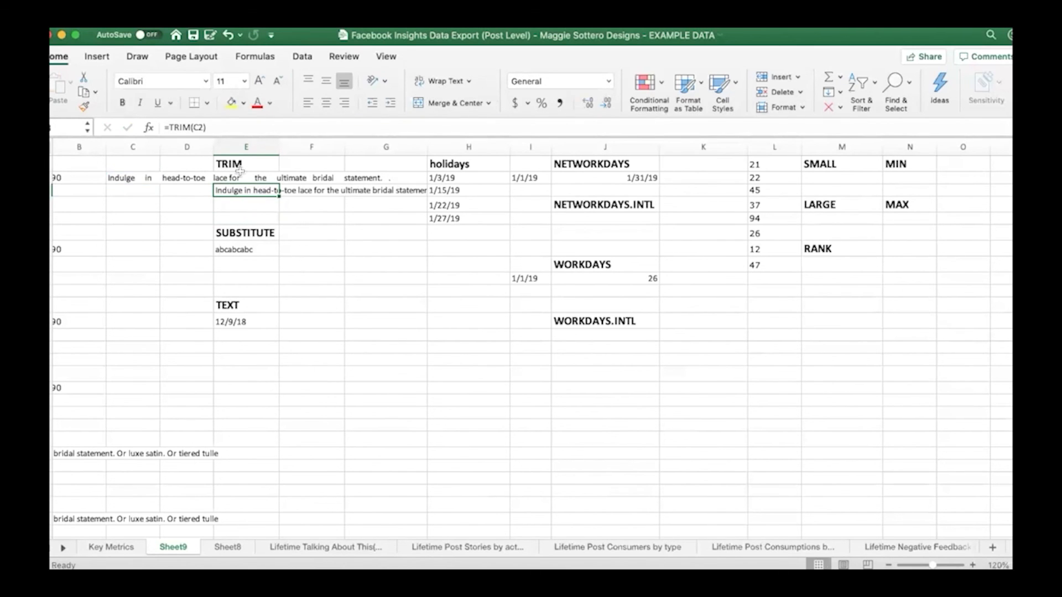
# Enter =SUBSTITUTE(E7,"a","A") in E8 under the SUBSTITUTE heading to capitalize every "a" in the text in E7
pyautogui.click(244, 222)
pyautogui.click(257, 264)
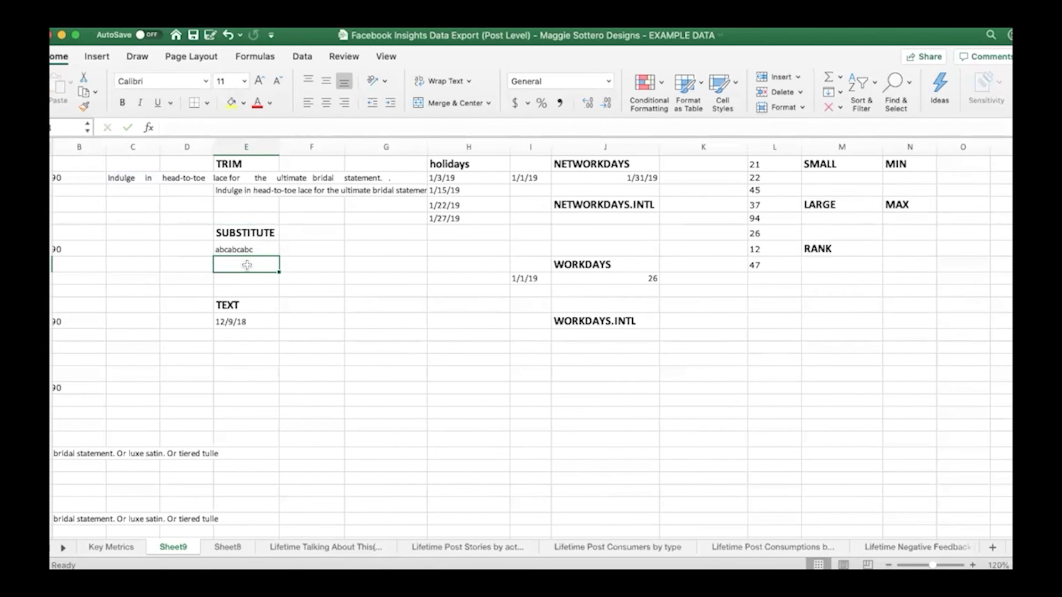
pyautogui.write('=sub')
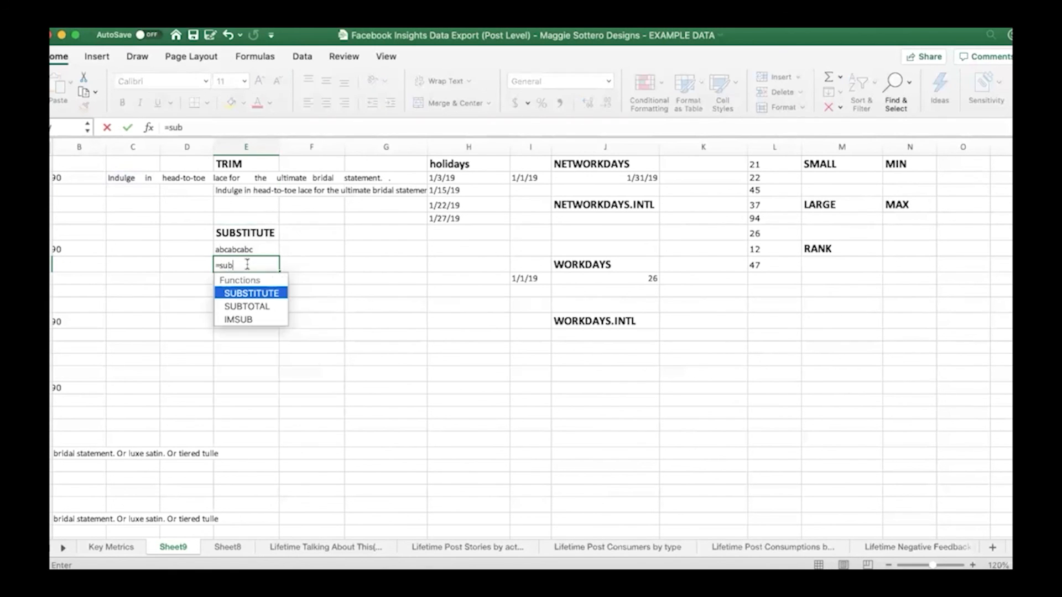
pyautogui.doubleClick(243, 293)
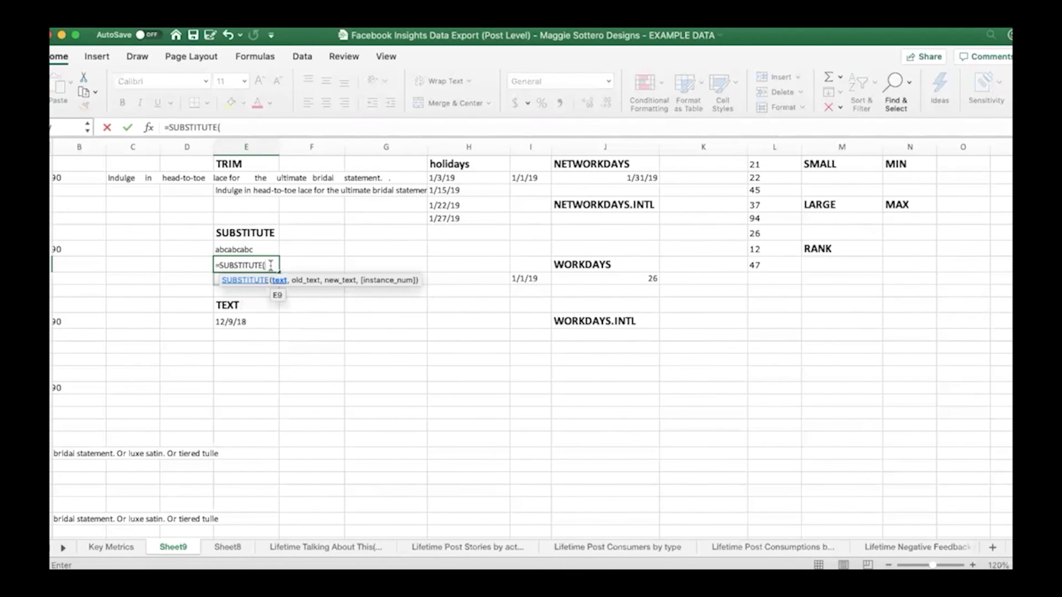
pyautogui.click(247, 250)
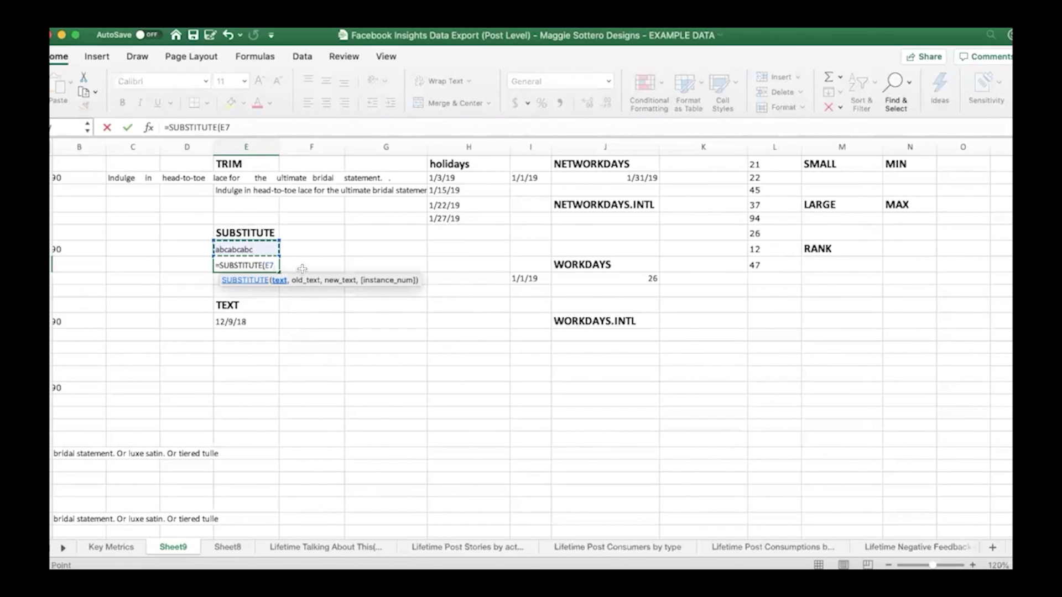
pyautogui.write(',')
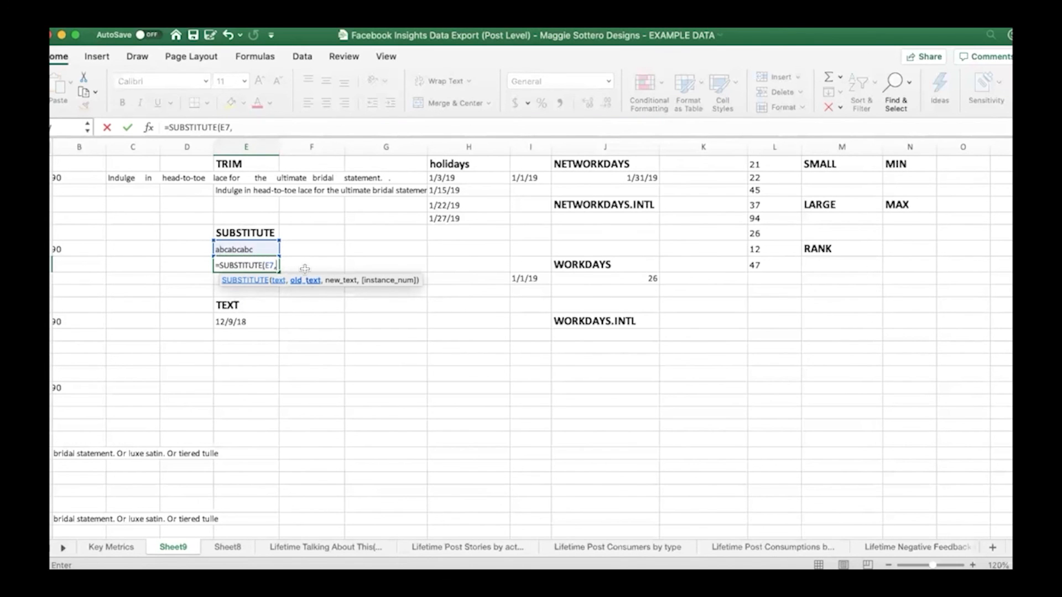
pyautogui.write('"a","A"')
pyautogui.write(',')
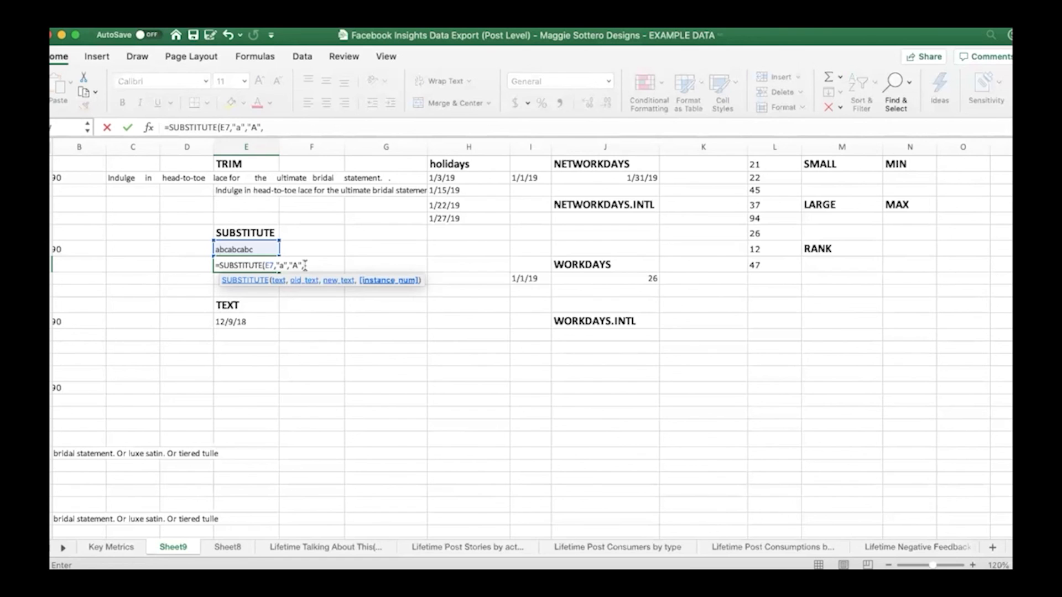
pyautogui.press('BackSpace')
pyautogui.write(')')
pyautogui.press('Return')
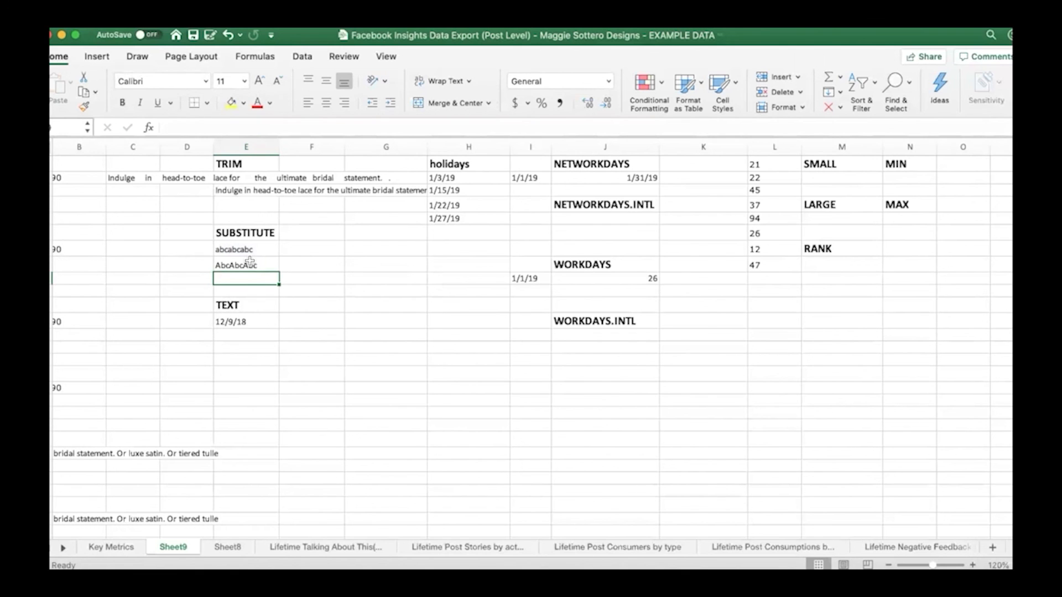
# Enter =SUBSTITUTE(E7,"a","A",2) in E9 to capitalize only the second "a" in the text in E7
pyautogui.write('=sub')
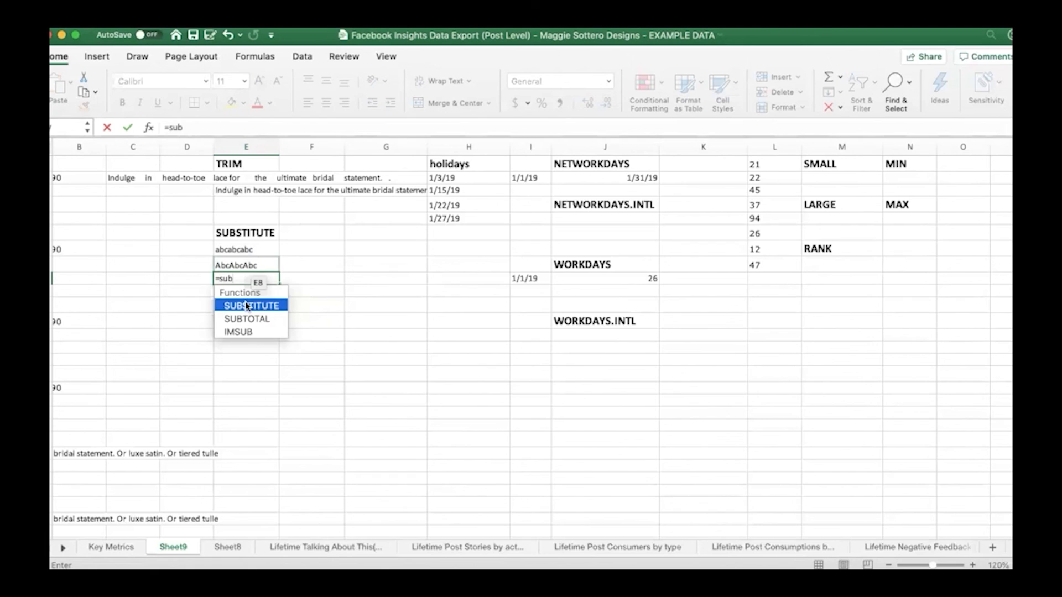
pyautogui.doubleClick(247, 306)
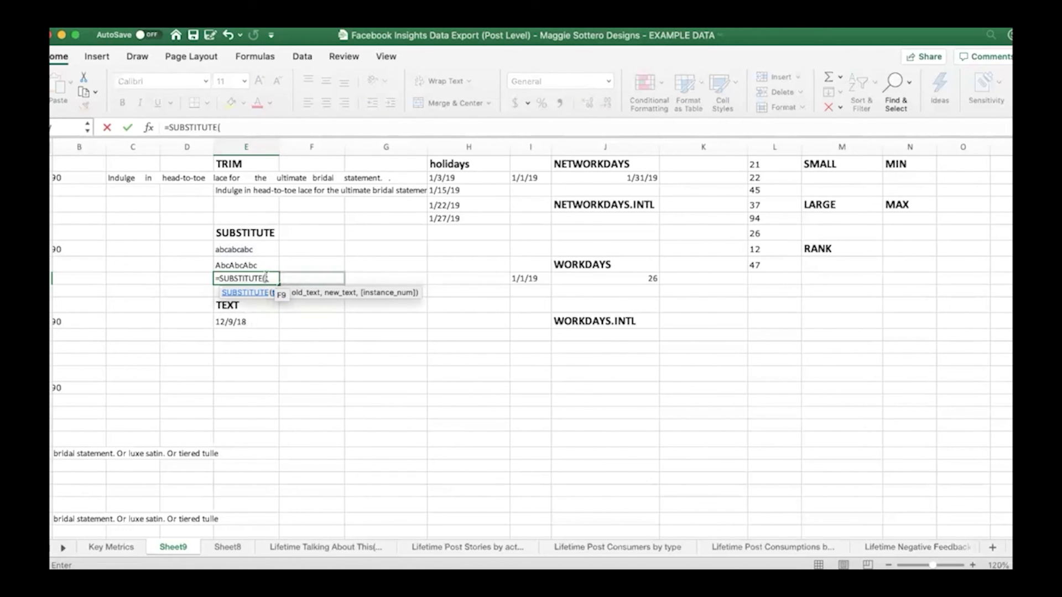
pyautogui.click(284, 266)
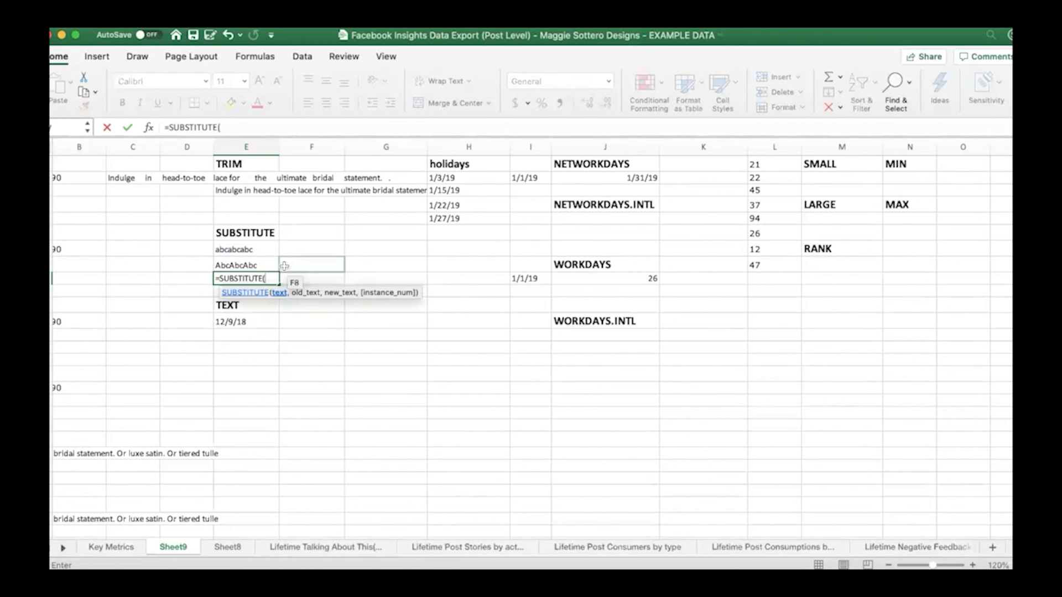
pyautogui.click(246, 249)
pyautogui.write(',"a')
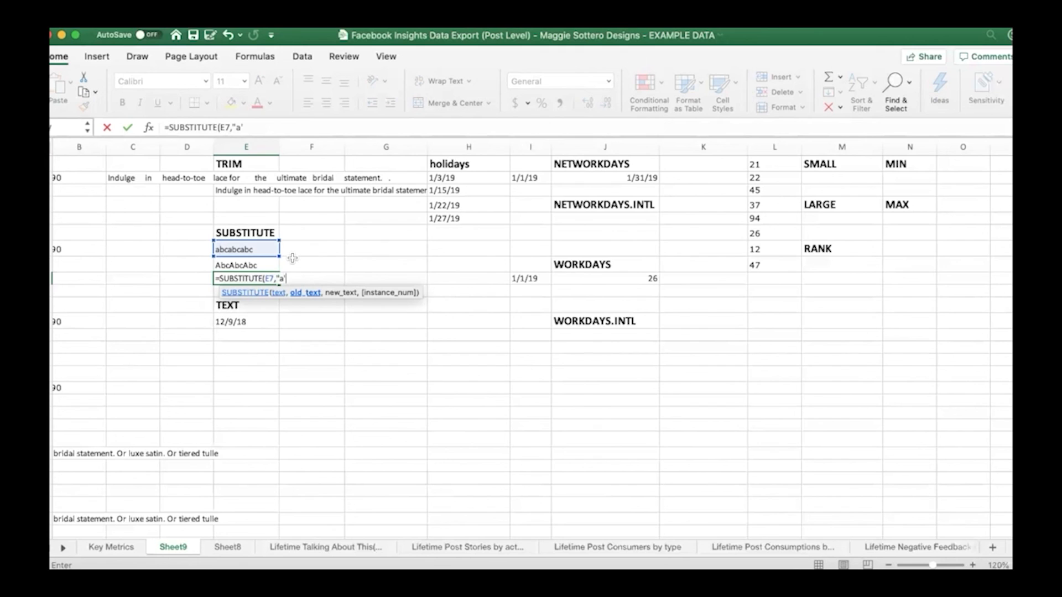
pyautogui.write('","A",')
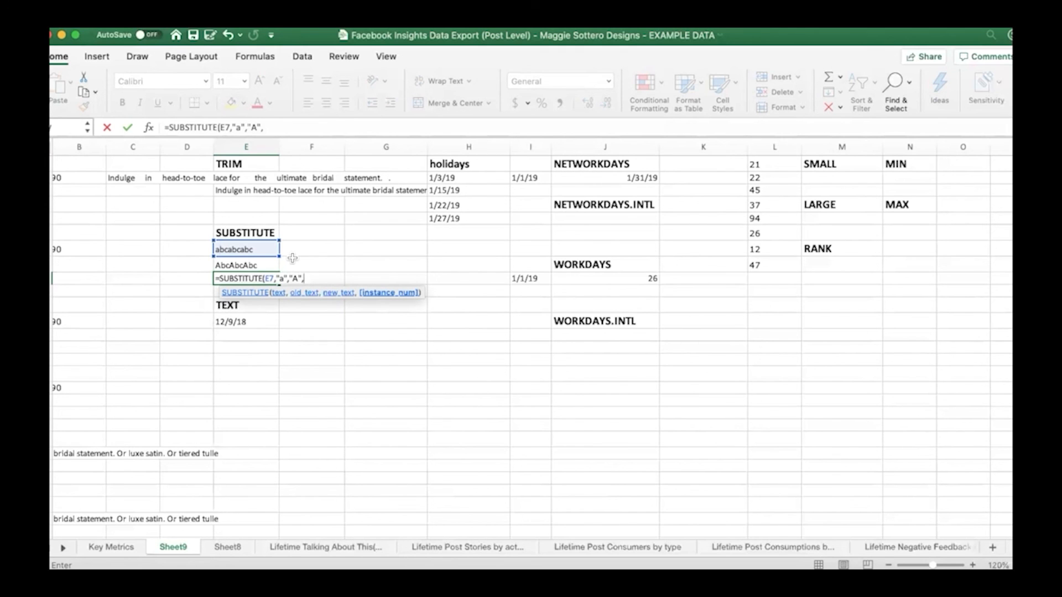
pyautogui.write('2)')
pyautogui.press('Return')
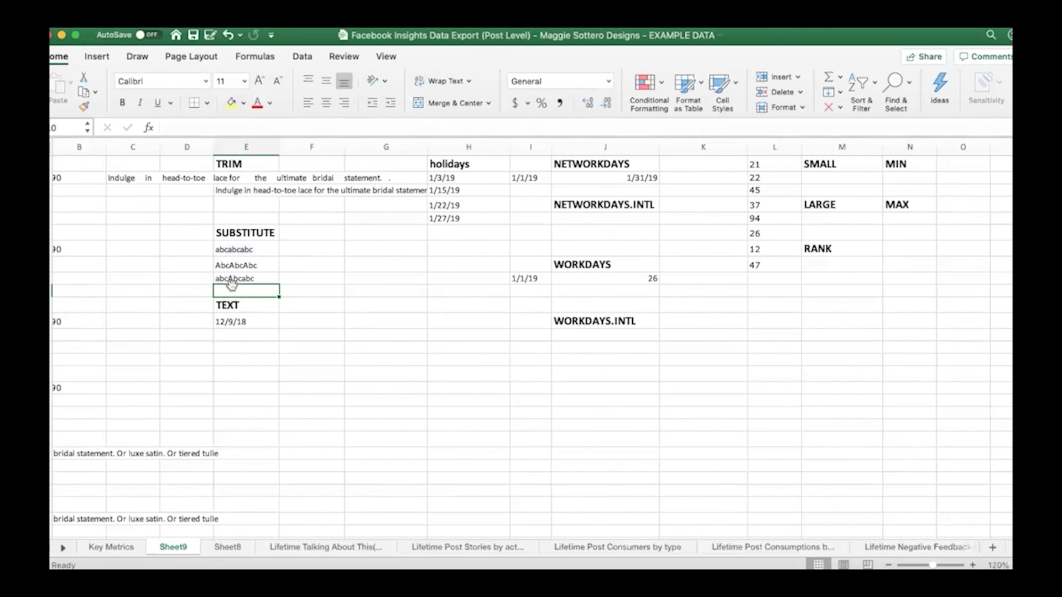
# Enter a TEXT formula in E13 under the TEXT heading that formats the date in E12 as "ddd"
pyautogui.click(270, 338)
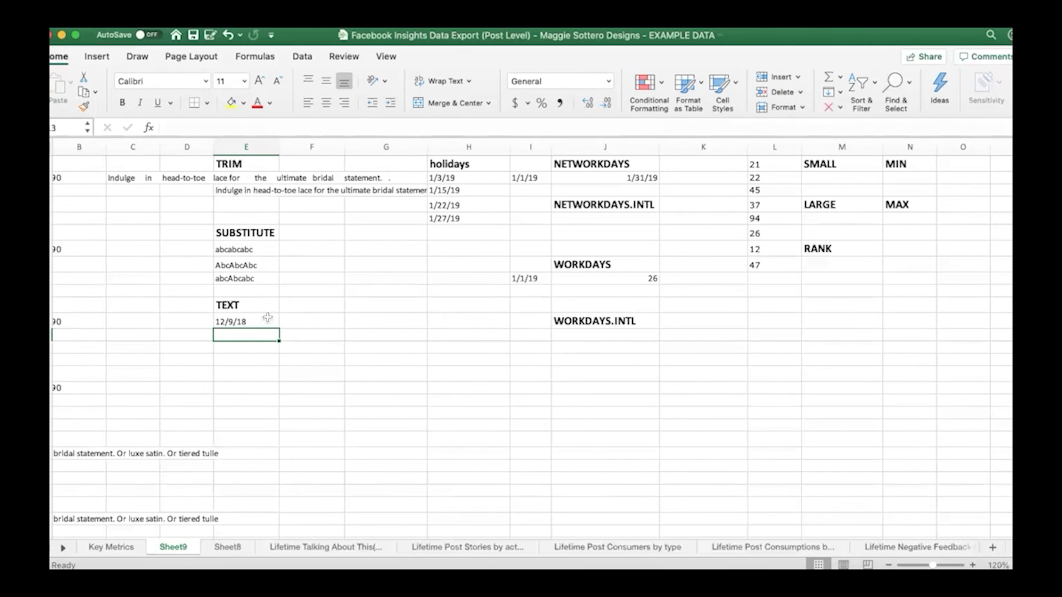
pyautogui.click(265, 319)
pyautogui.click(261, 334)
pyautogui.write('=')
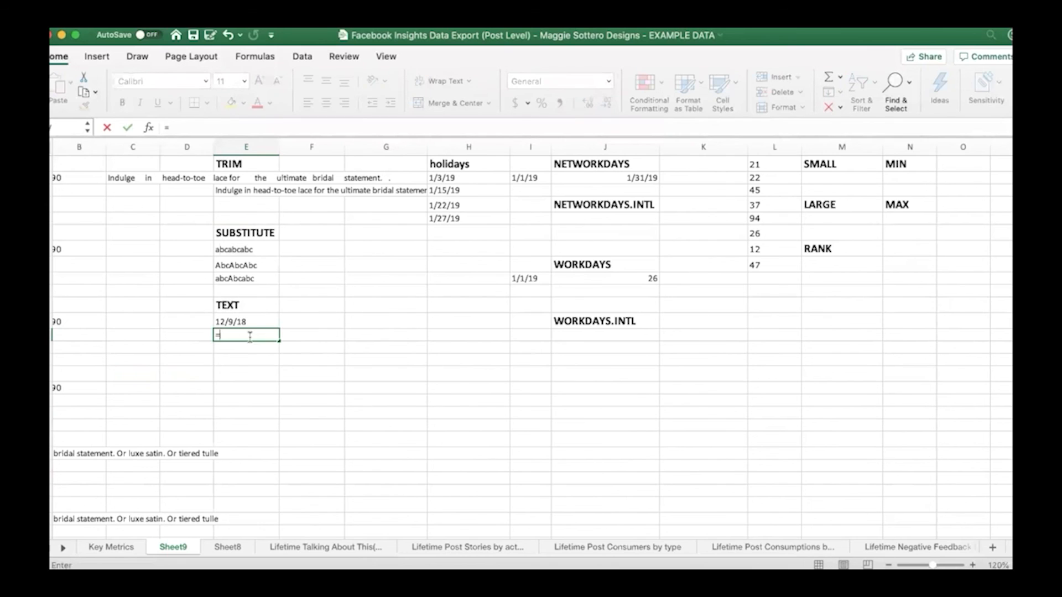
pyautogui.write('te')
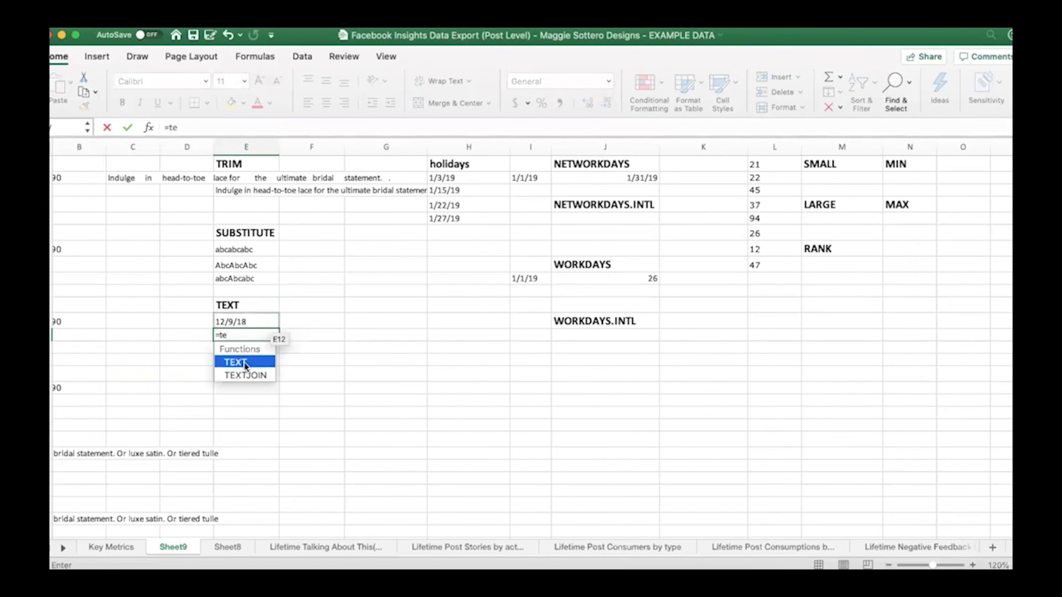
pyautogui.press('Tab')
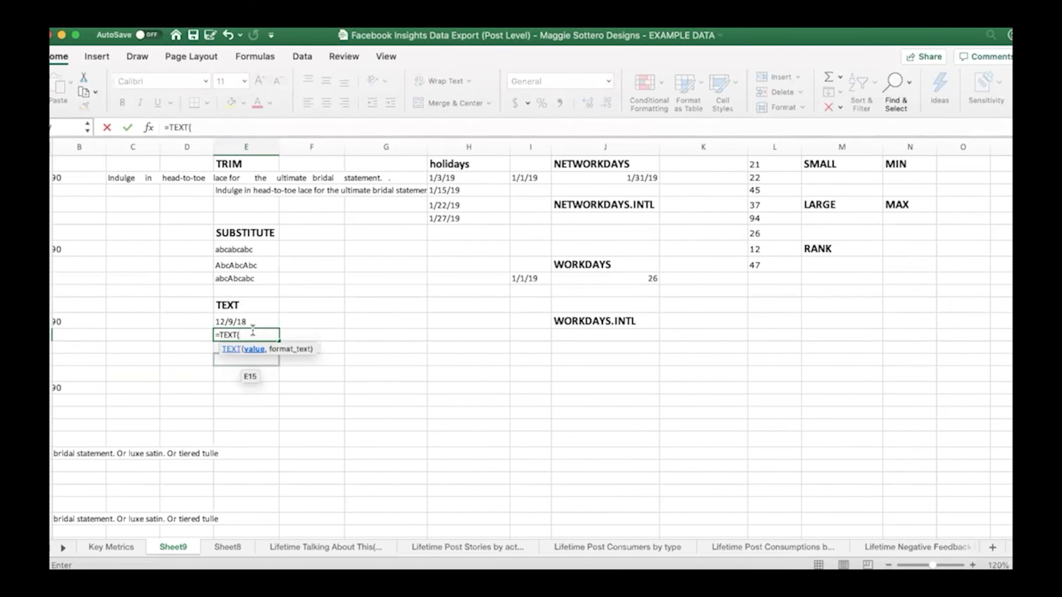
pyautogui.click(254, 324)
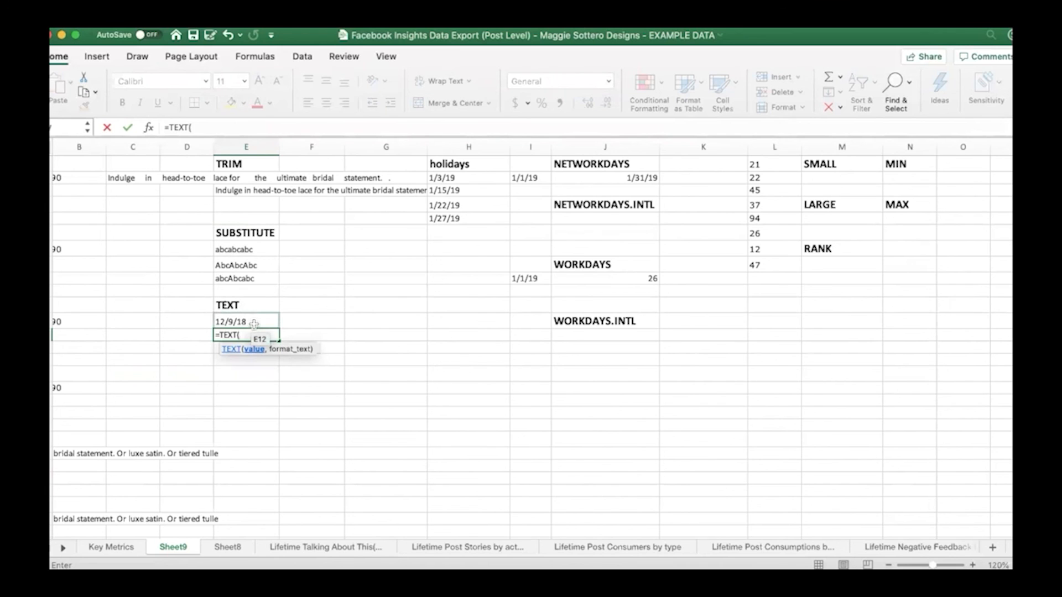
pyautogui.click(253, 325)
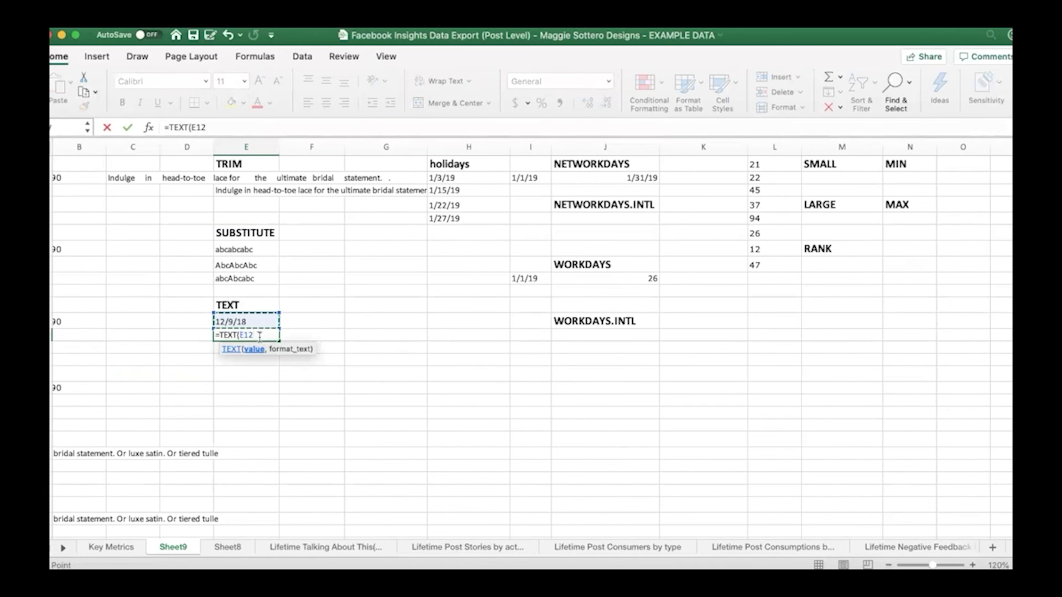
pyautogui.write(',')
pyautogui.write('"ddd"')
pyautogui.press('Return')
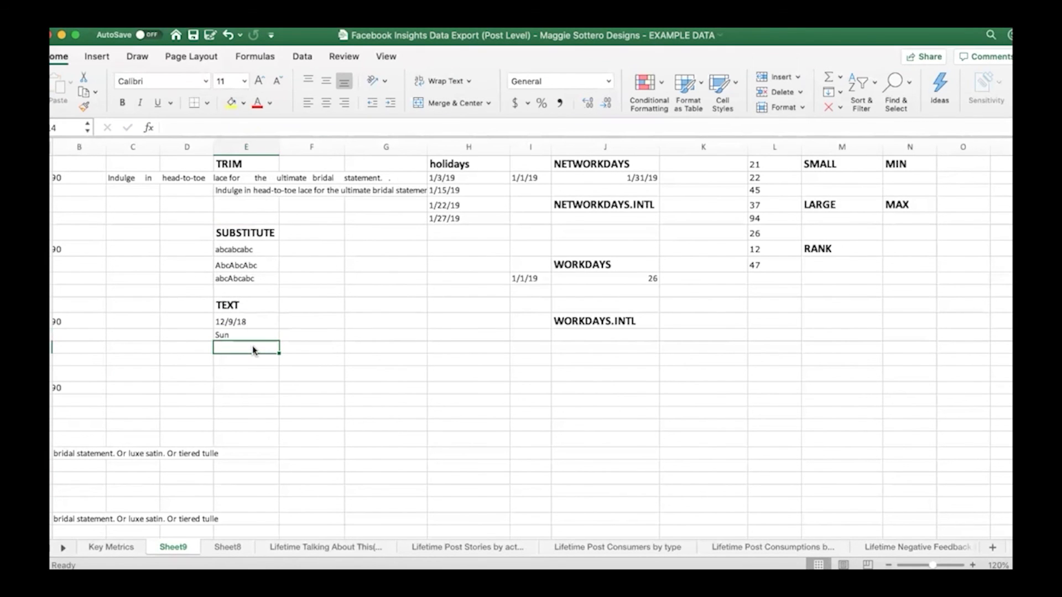
# Enter =NETWORKDAYS(I2,J2,H2:H5) in J3 to count the working days between the two dates, excluding the listed holidays
pyautogui.moveTo(192, 535); pyautogui.dragTo(242, 536)
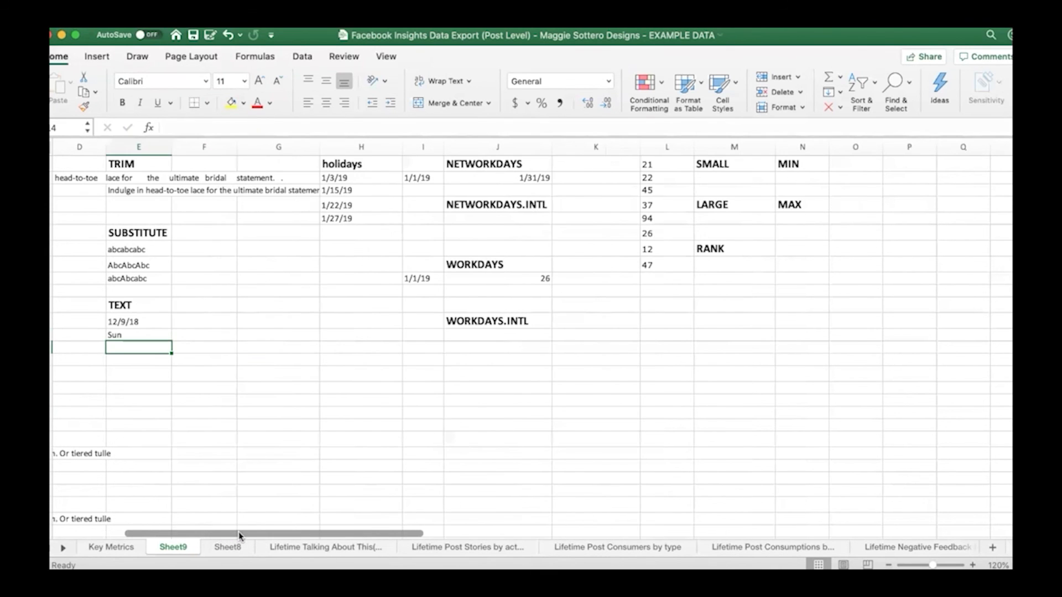
pyautogui.click(507, 191)
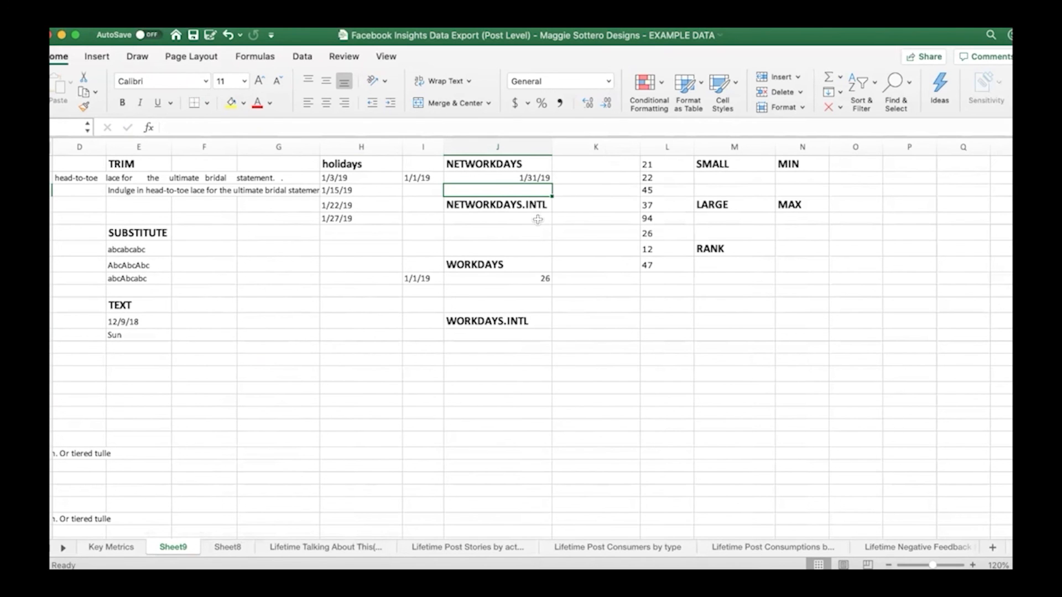
pyautogui.click(419, 178)
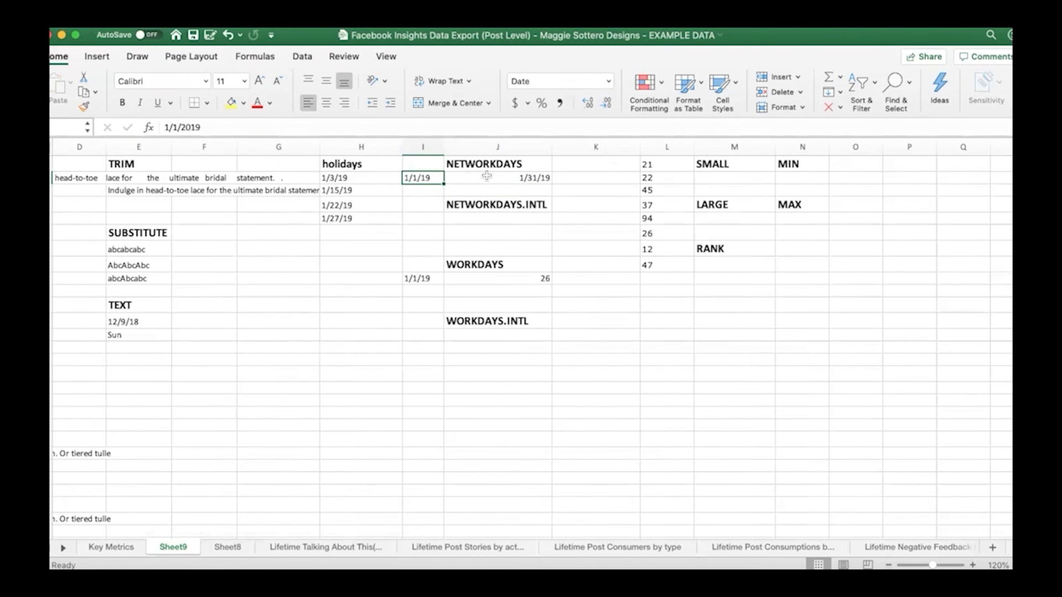
pyautogui.click(486, 176)
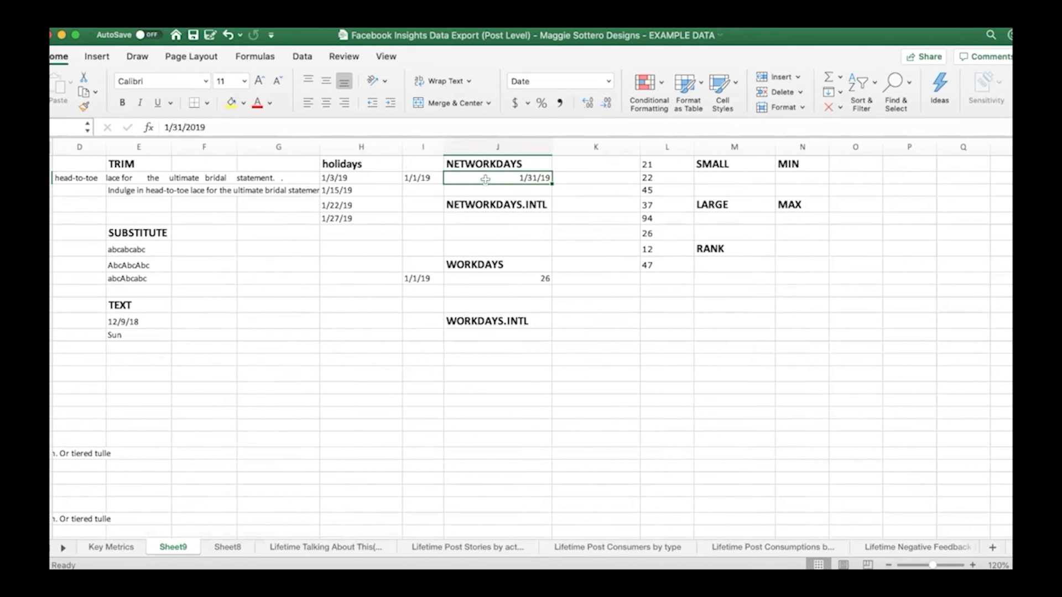
pyautogui.click(482, 191)
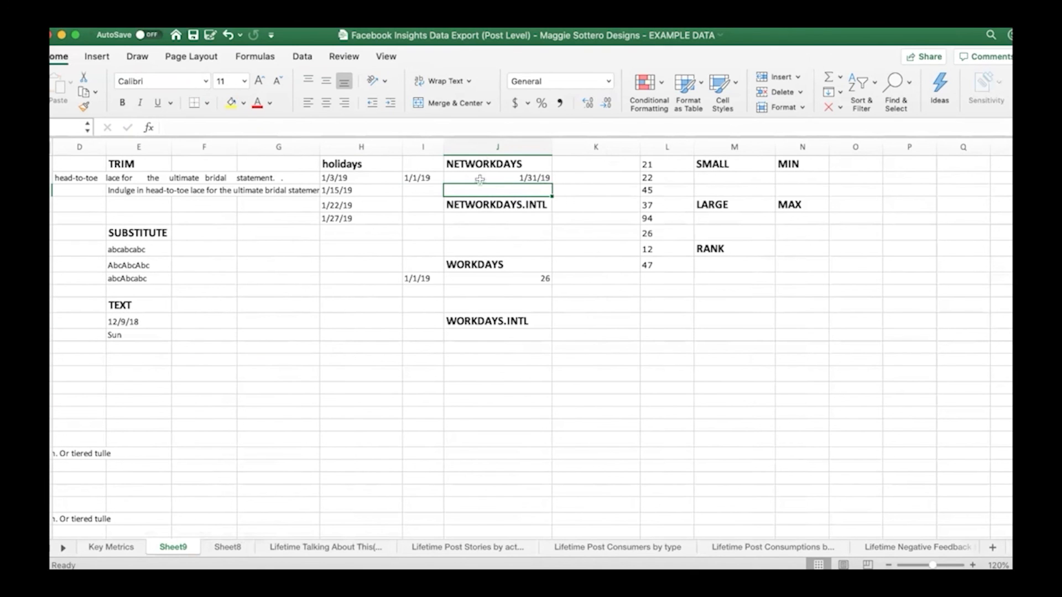
pyautogui.moveTo(356, 178); pyautogui.dragTo(349, 217)
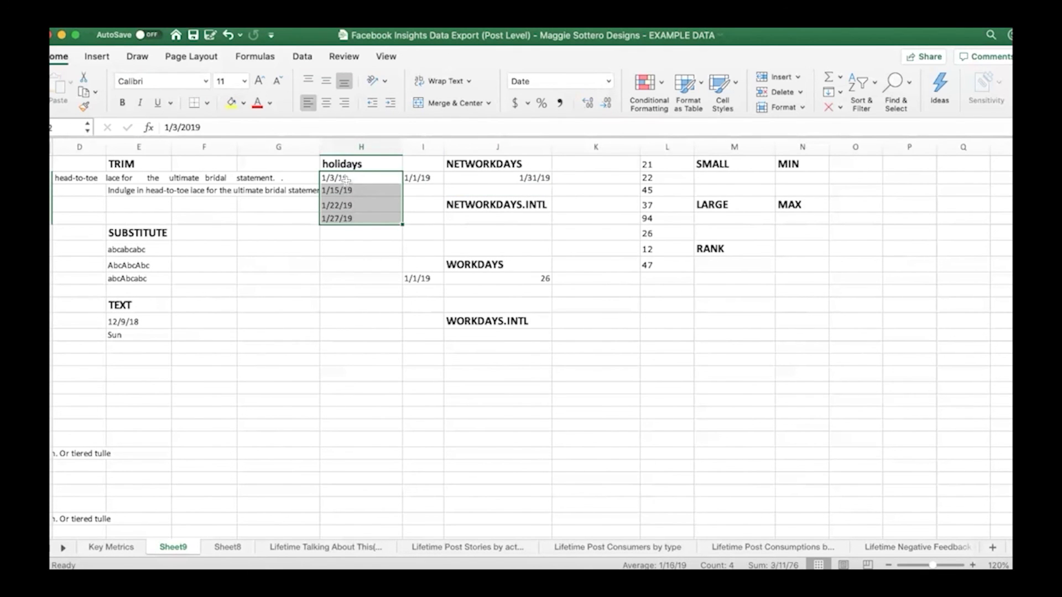
pyautogui.click(456, 191)
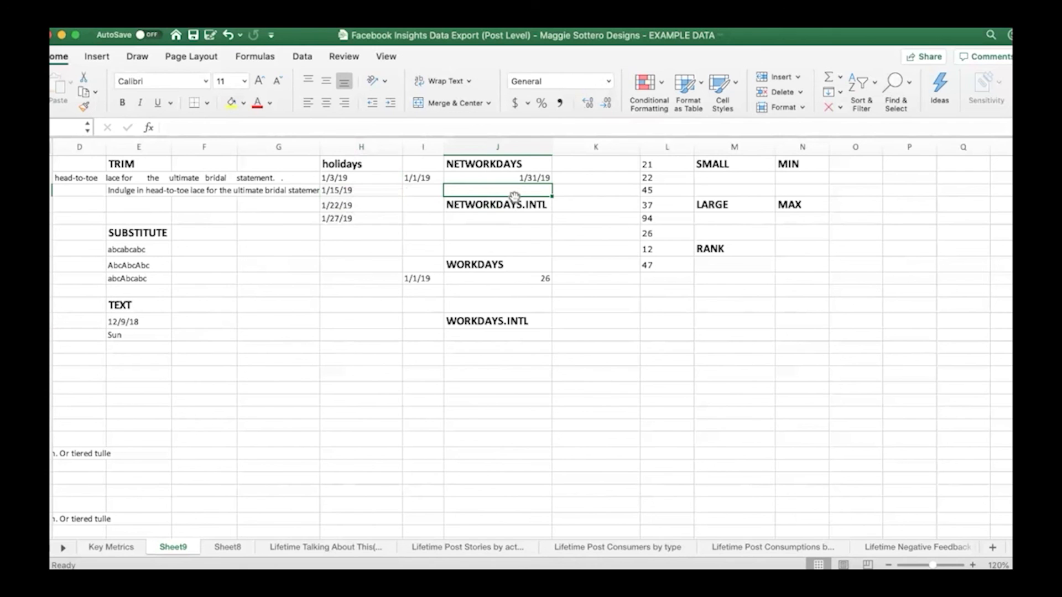
pyautogui.write('=ne')
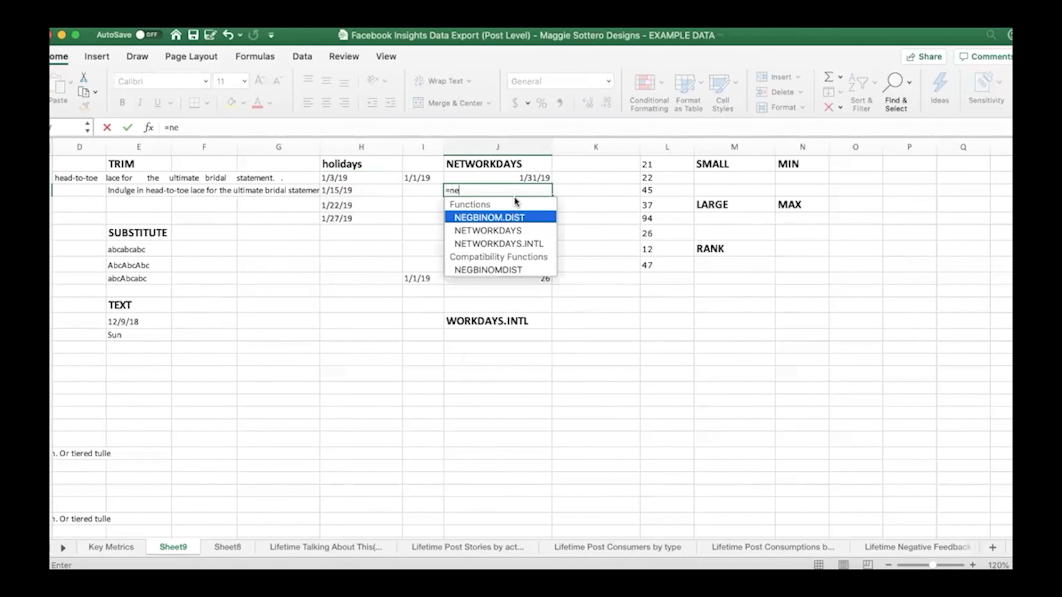
pyautogui.doubleClick(513, 230)
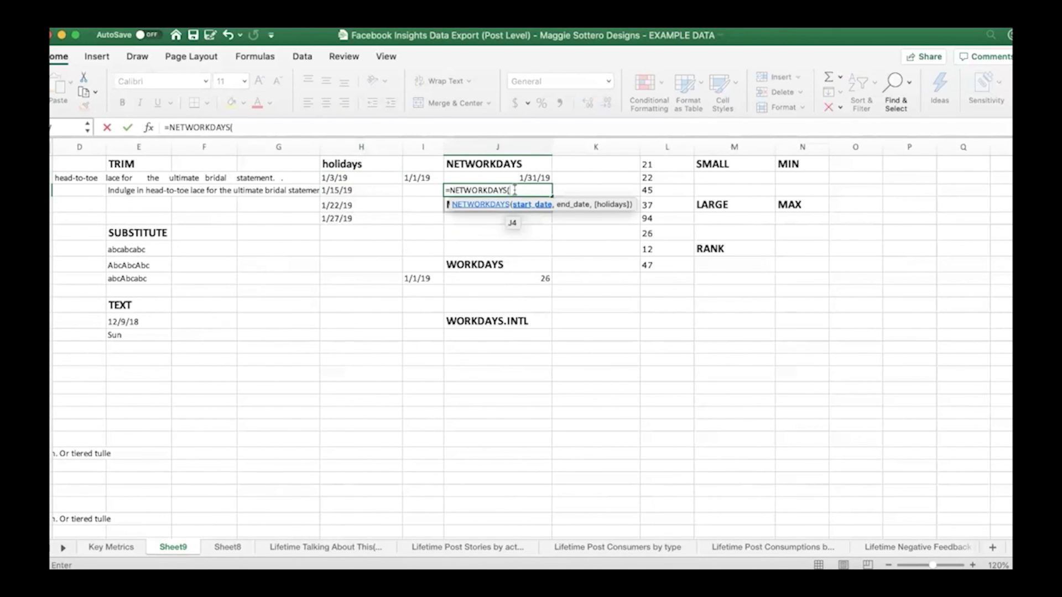
pyautogui.click(419, 179)
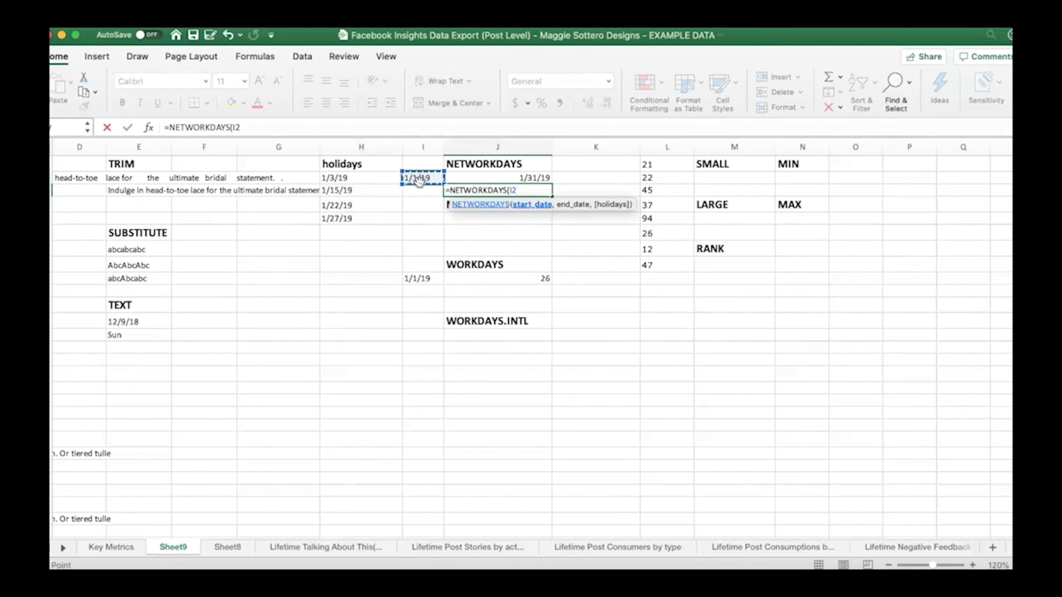
pyautogui.write(',')
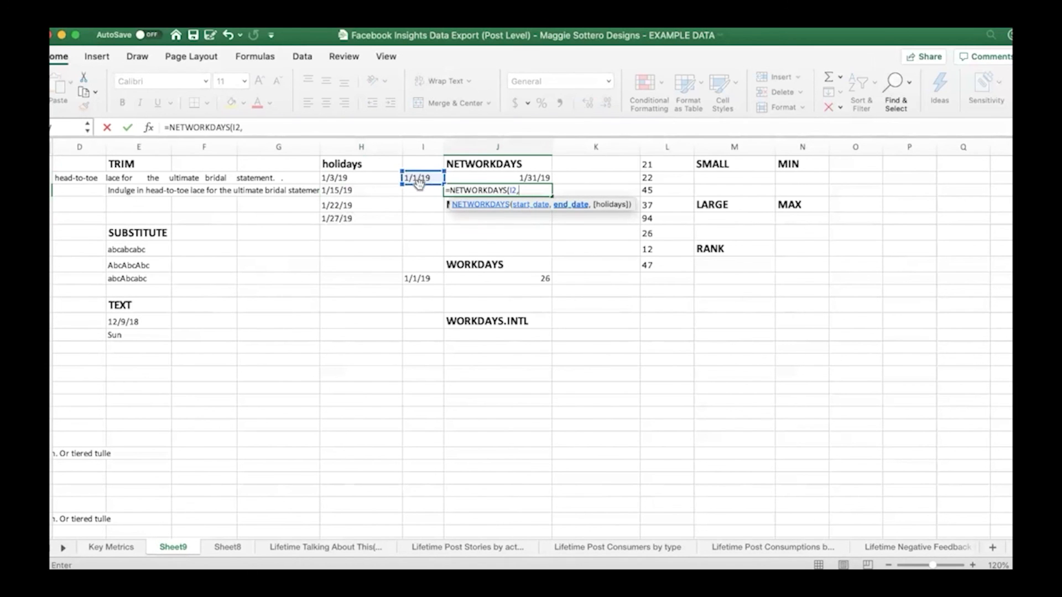
pyautogui.click(487, 177)
pyautogui.write(',')
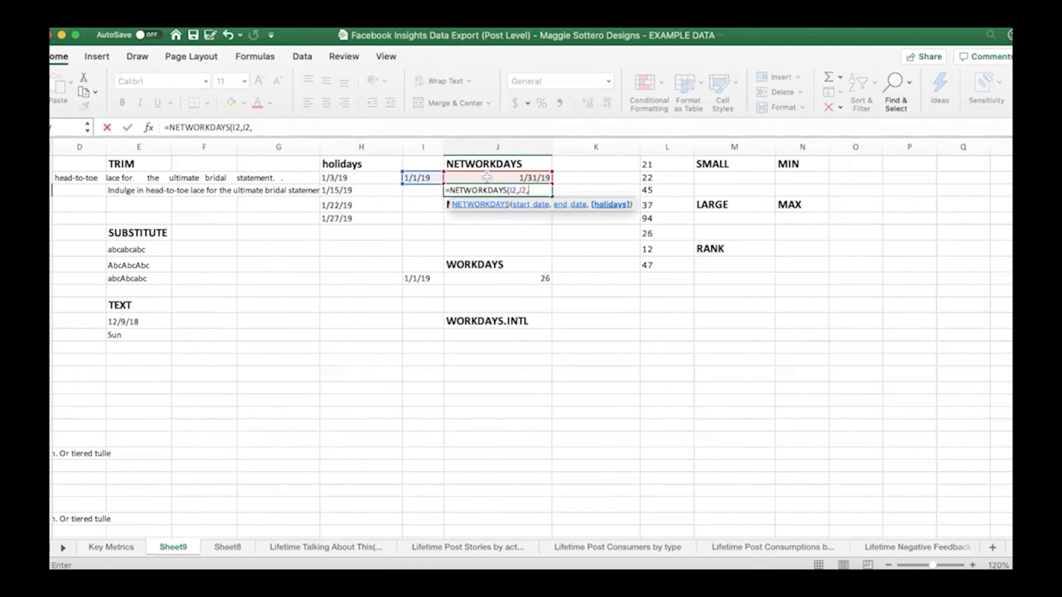
pyautogui.moveTo(383, 178); pyautogui.dragTo(383, 217)
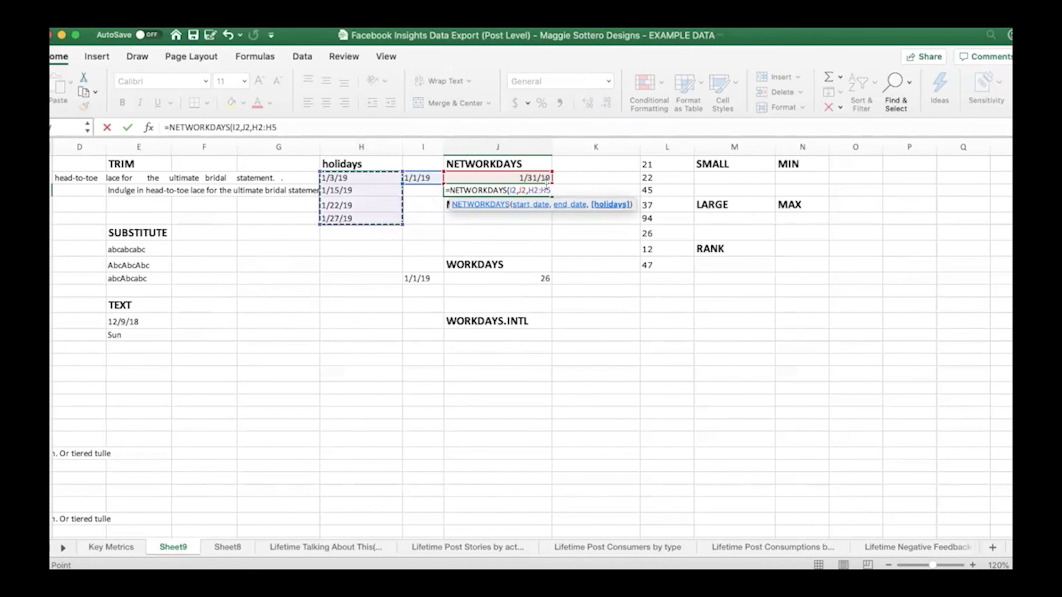
pyautogui.press('Return')
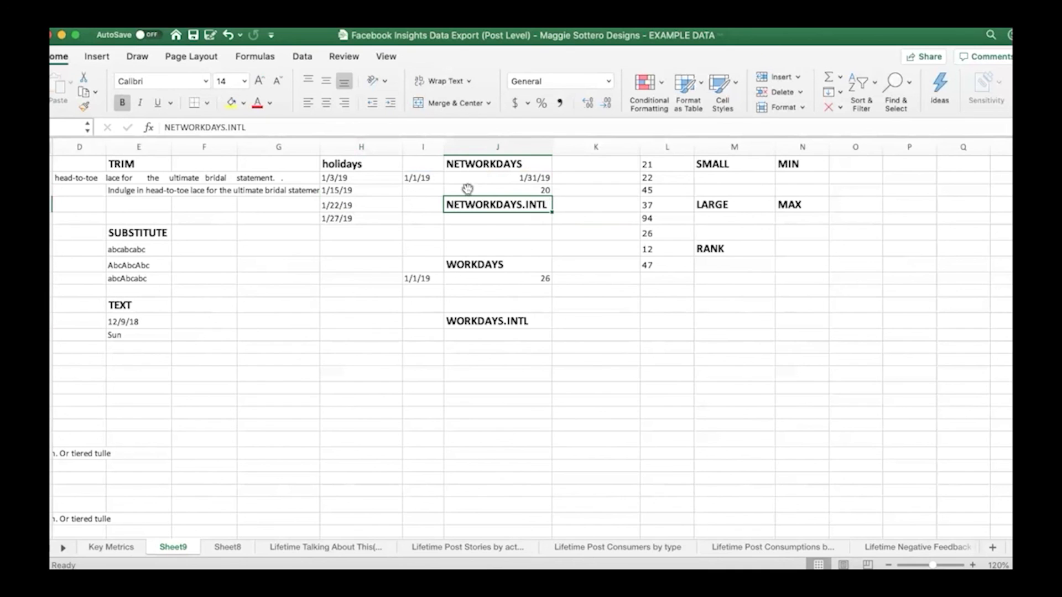
# Enter =NETWORKDAYS.INTL(I2,J2,11,H2:H5) in J5 to count working days with Sunday-only weekends, excluding the listed holidays
pyautogui.click(498, 220)
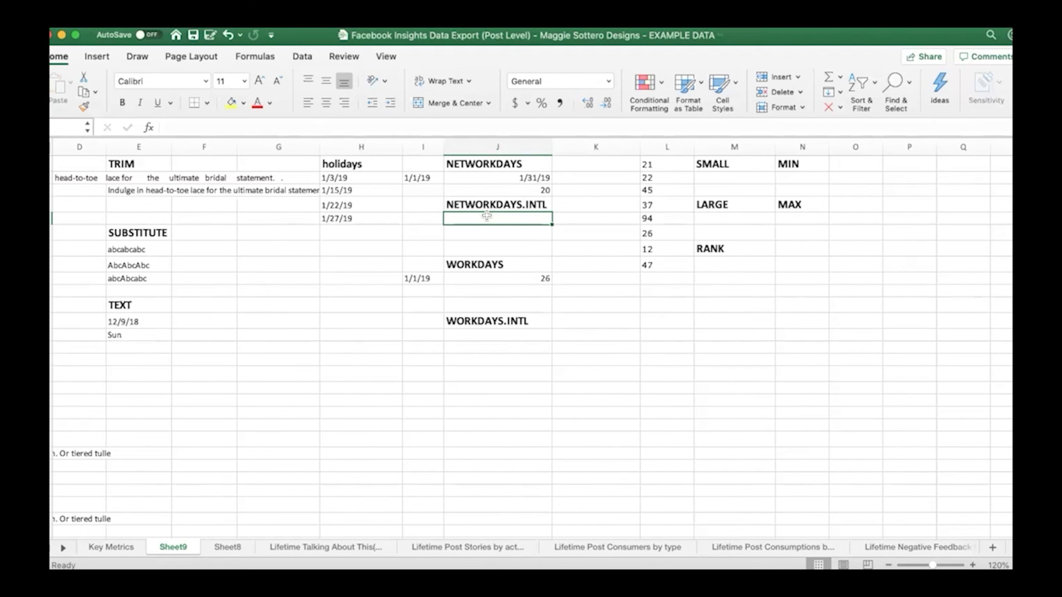
pyautogui.write('=net')
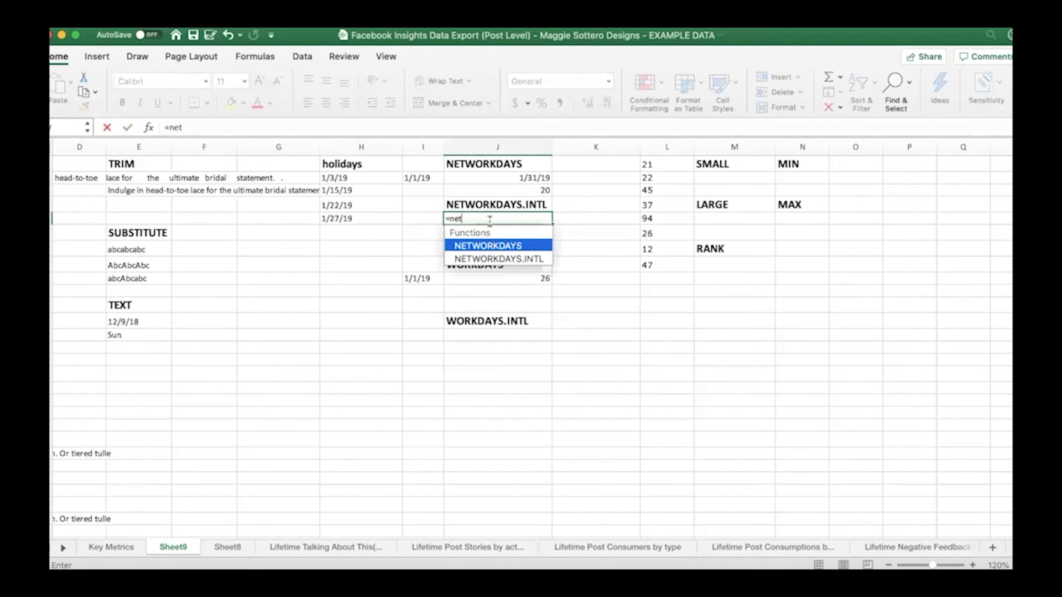
pyautogui.doubleClick(489, 258)
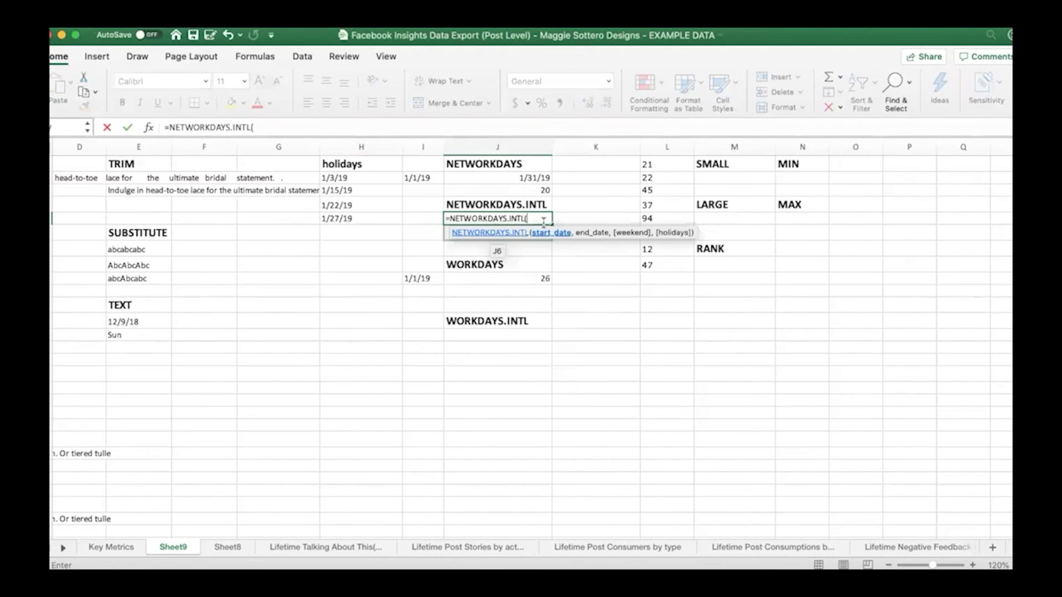
pyautogui.click(418, 178)
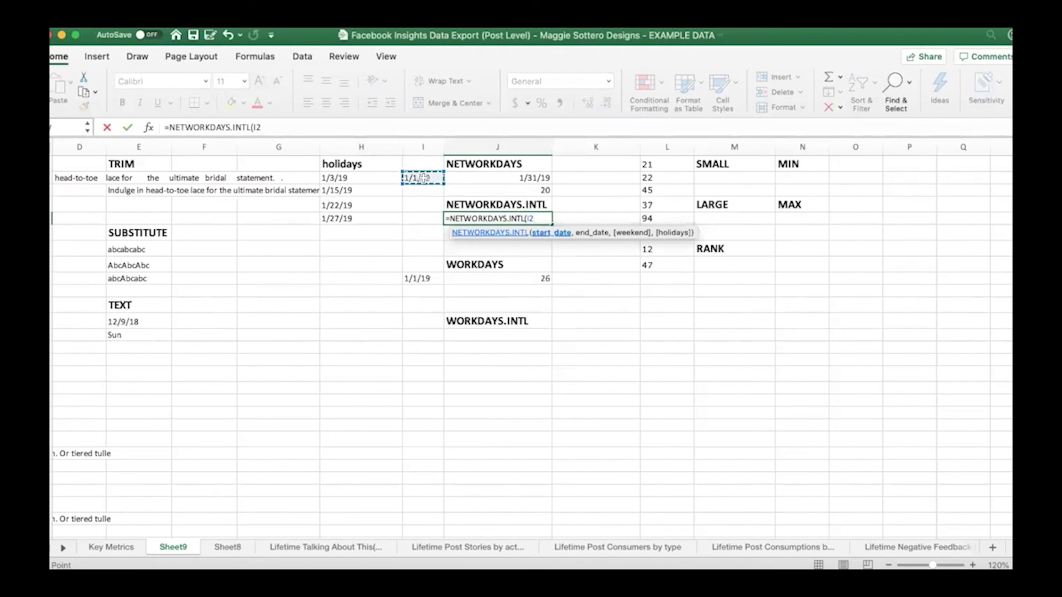
pyautogui.write(',')
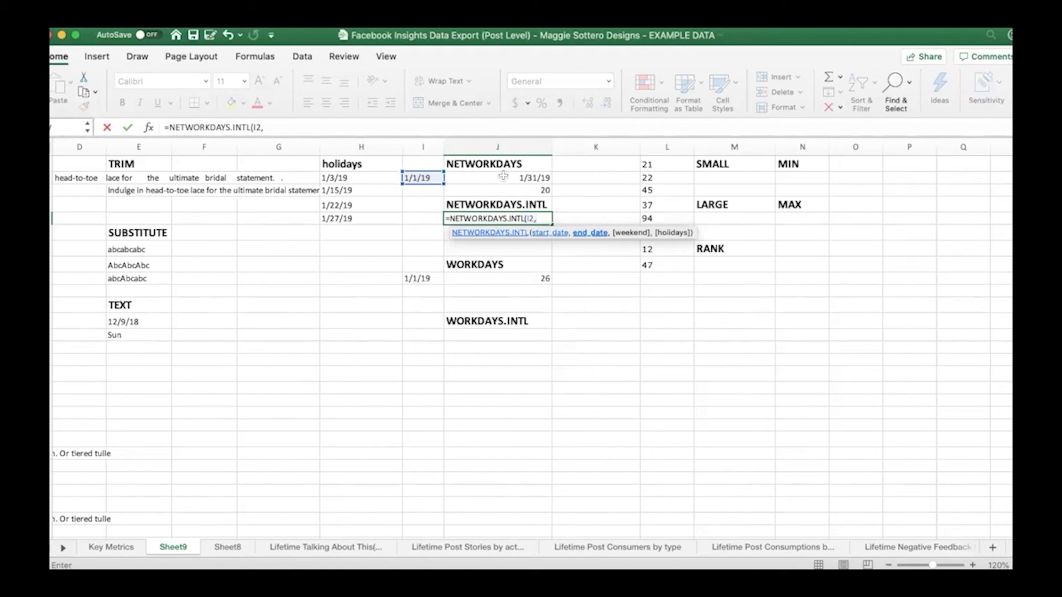
pyautogui.click(503, 178)
pyautogui.write(',')
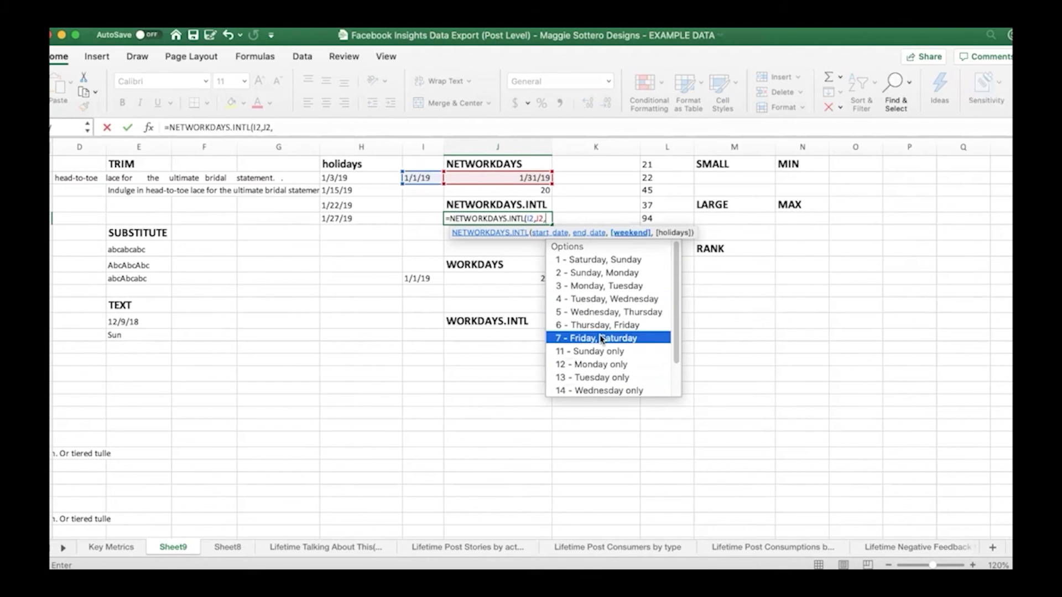
pyautogui.doubleClick(601, 355)
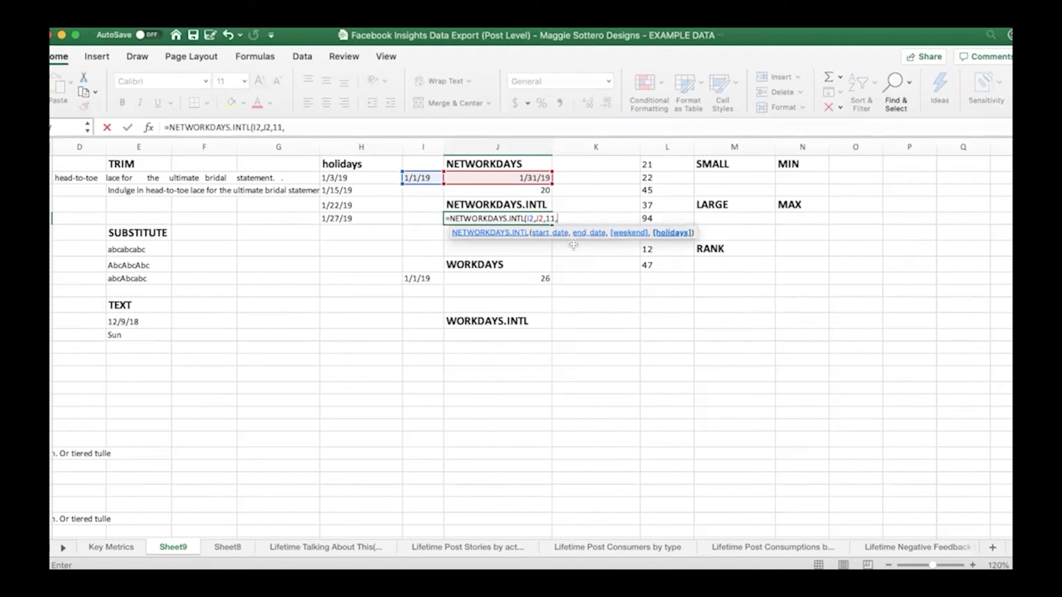
pyautogui.write(',')
pyautogui.moveTo(381, 178); pyautogui.dragTo(385, 220)
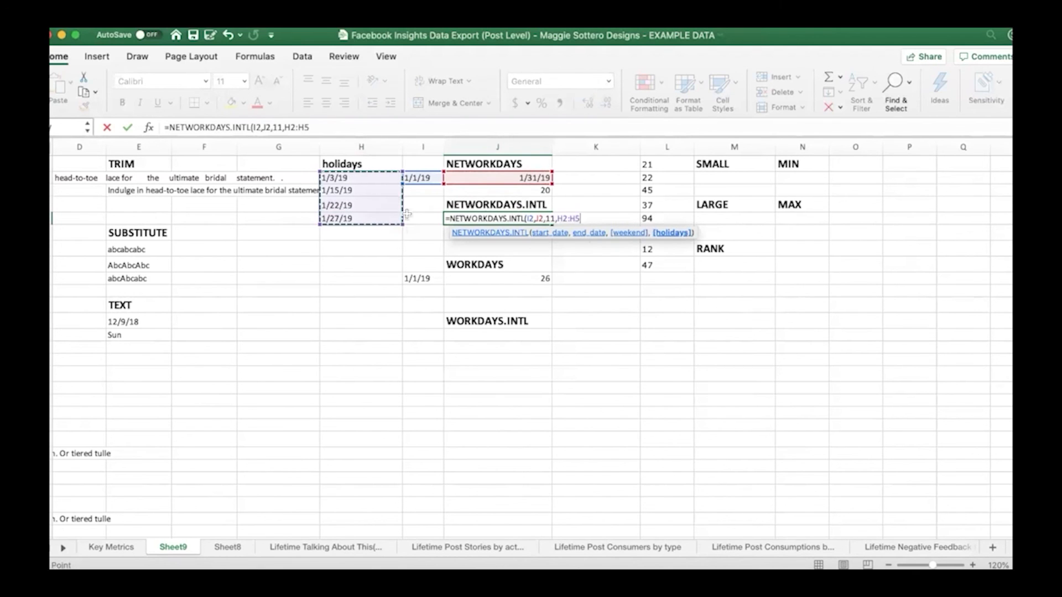
pyautogui.write('0')
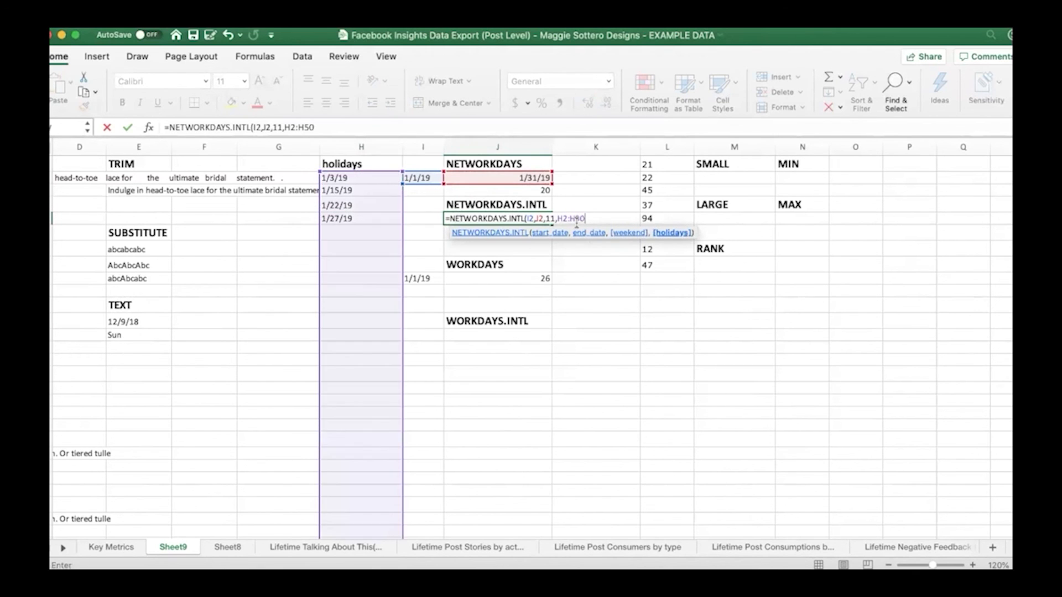
pyautogui.press('BackSpace')
pyautogui.write(')')
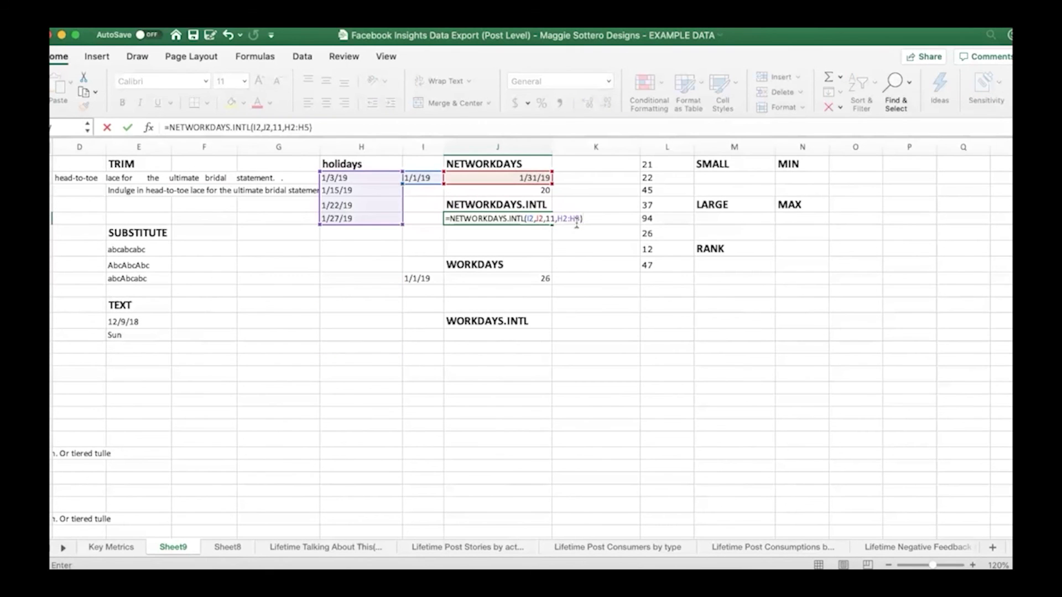
pyautogui.press('Return')
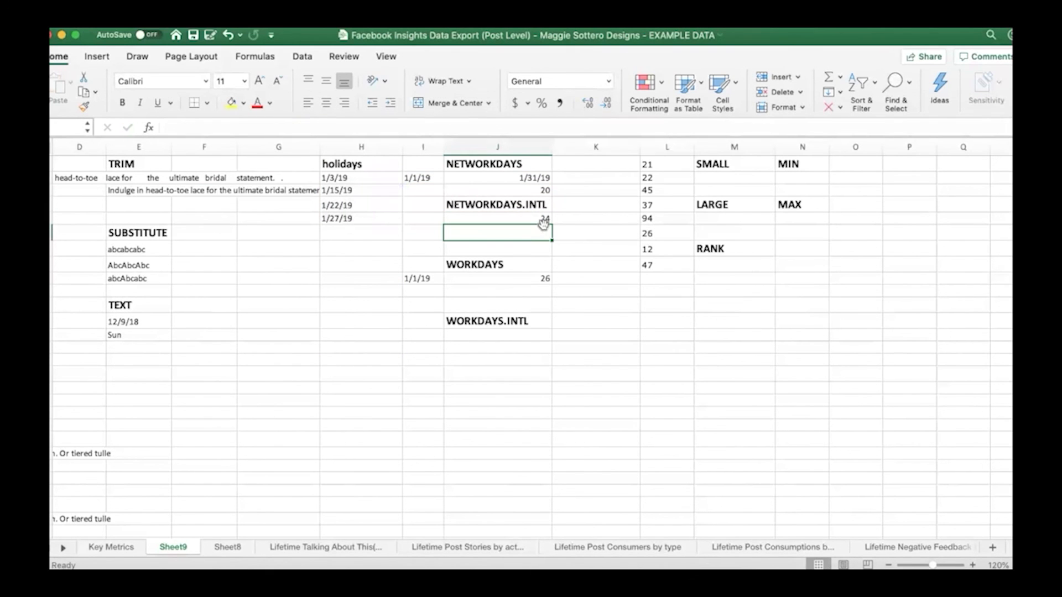
# Enter =WORKDAY(I9,J9,H2:H5) in J10 under the WORKDAYS heading and check the result cell's date format
pyautogui.click(540, 292)
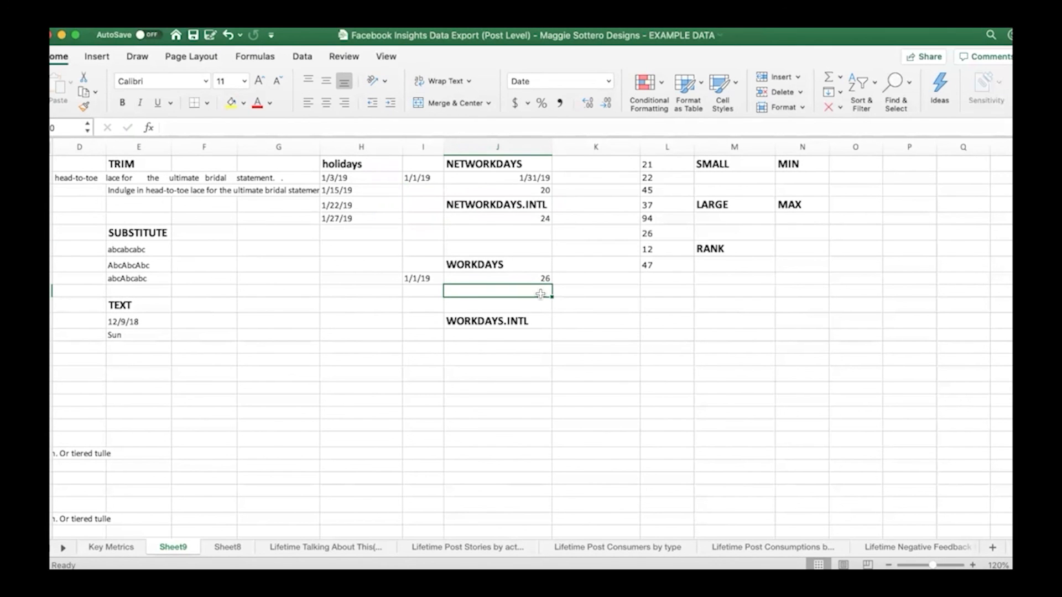
pyautogui.click(415, 278)
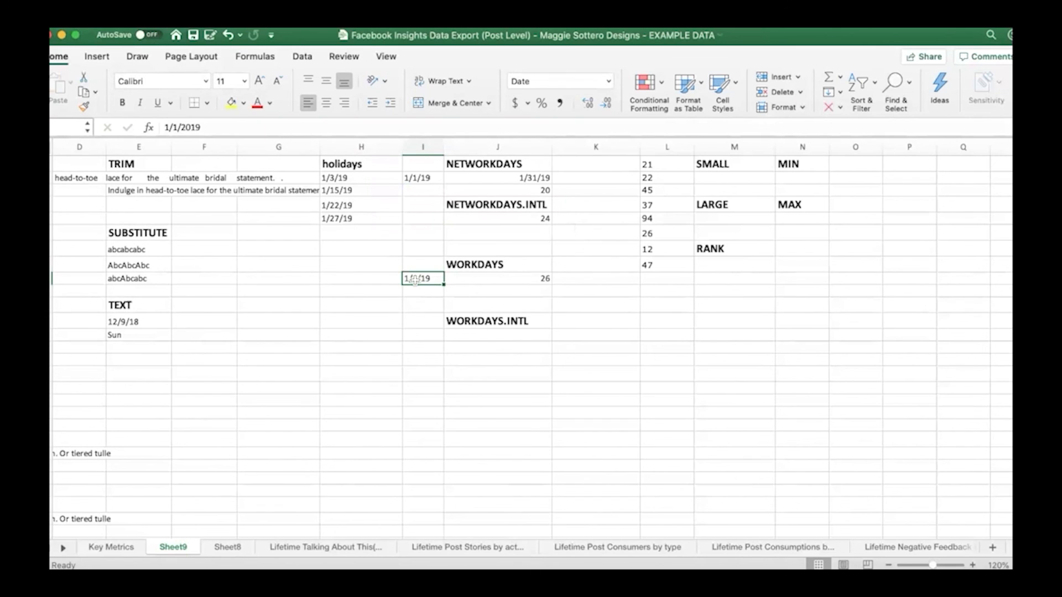
pyautogui.click(516, 281)
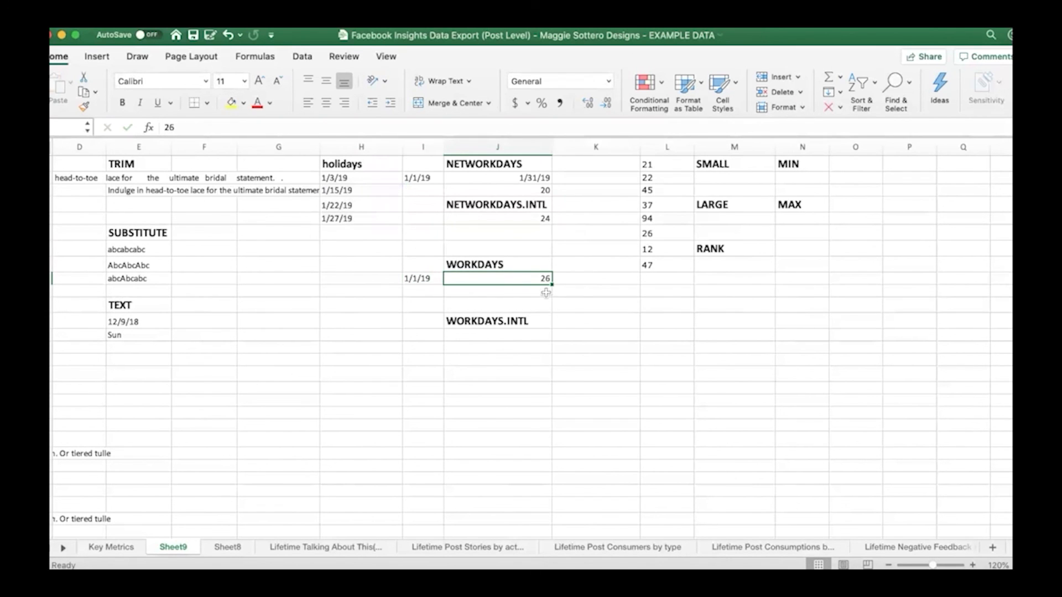
pyautogui.click(458, 293)
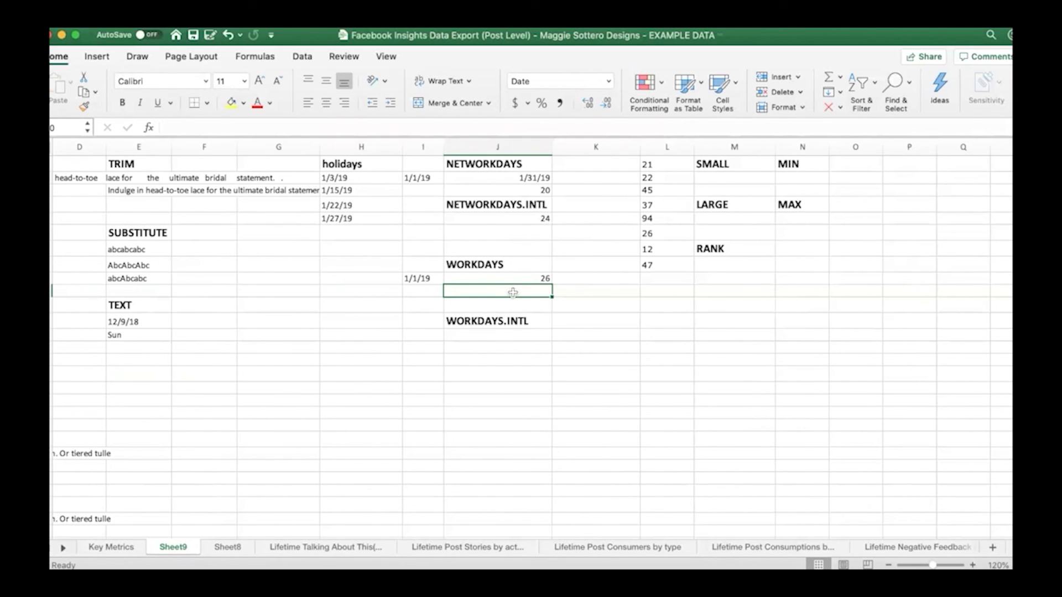
pyautogui.write('=w')
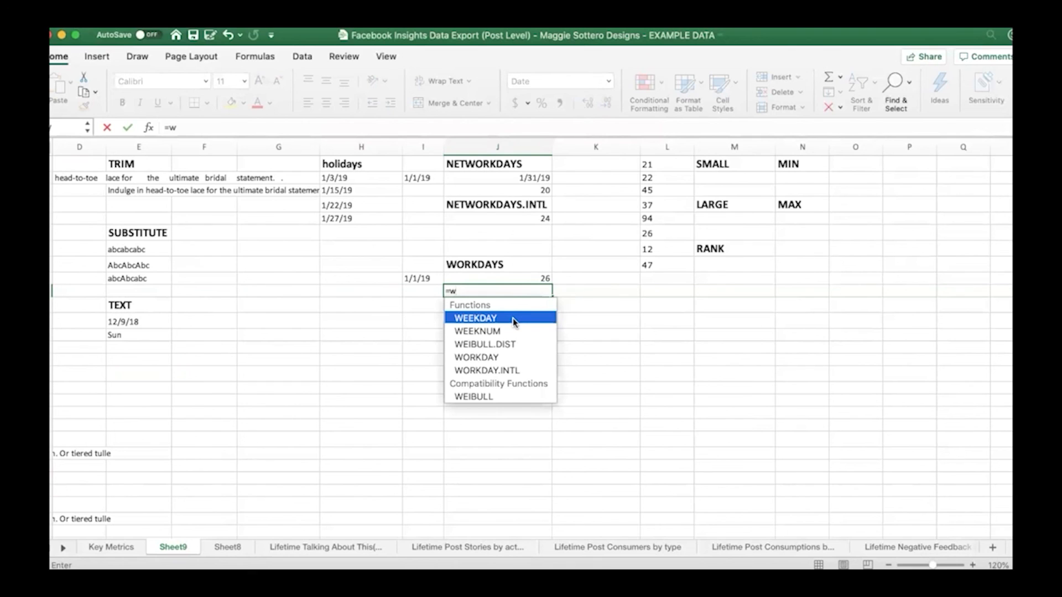
pyautogui.write('o')
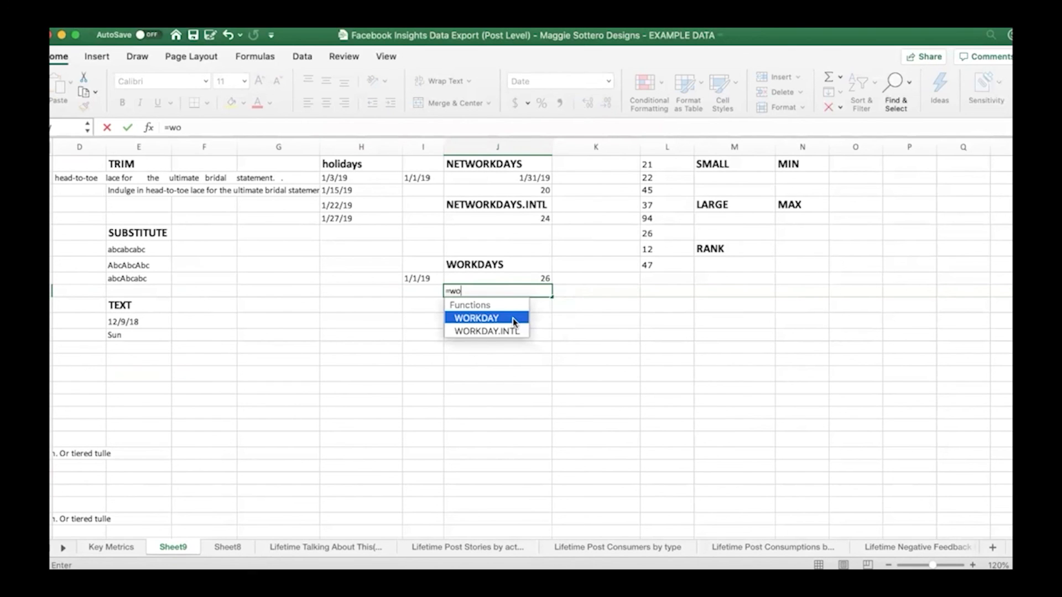
pyautogui.doubleClick(513, 318)
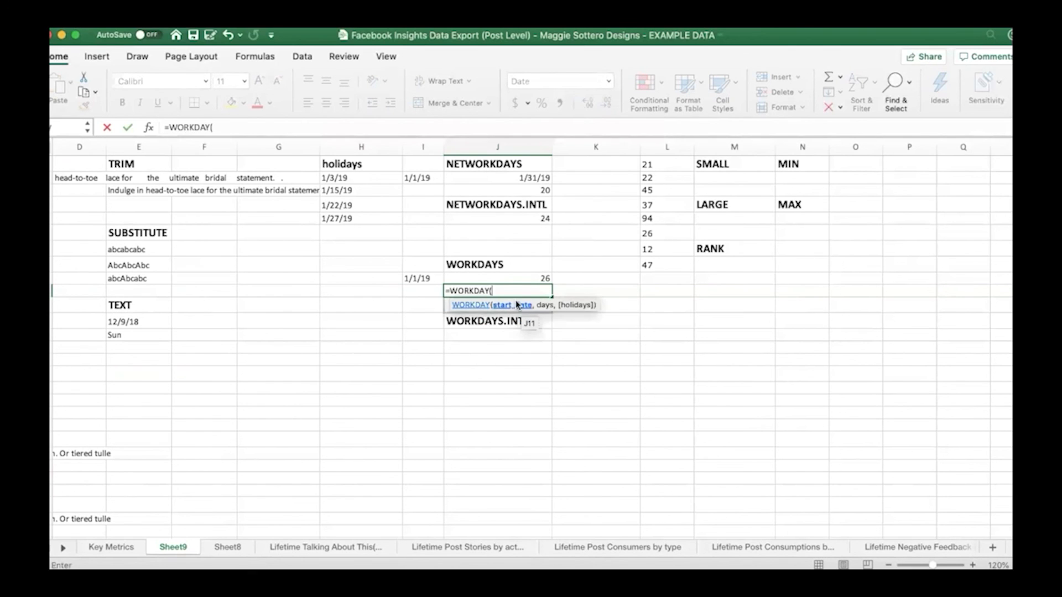
pyautogui.click(427, 280)
pyautogui.write(',')
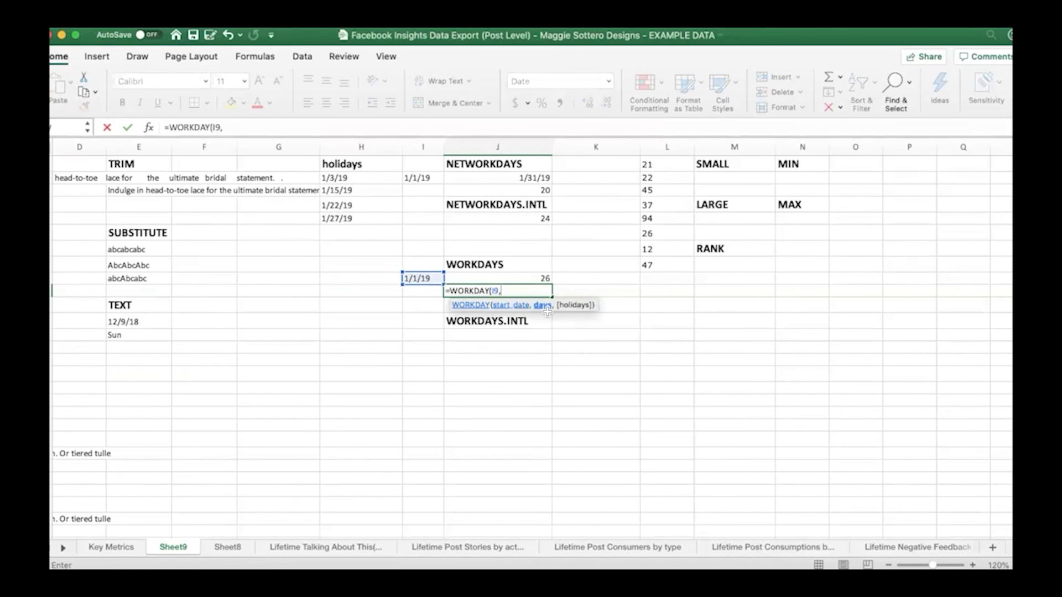
pyautogui.click(539, 279)
pyautogui.write(',')
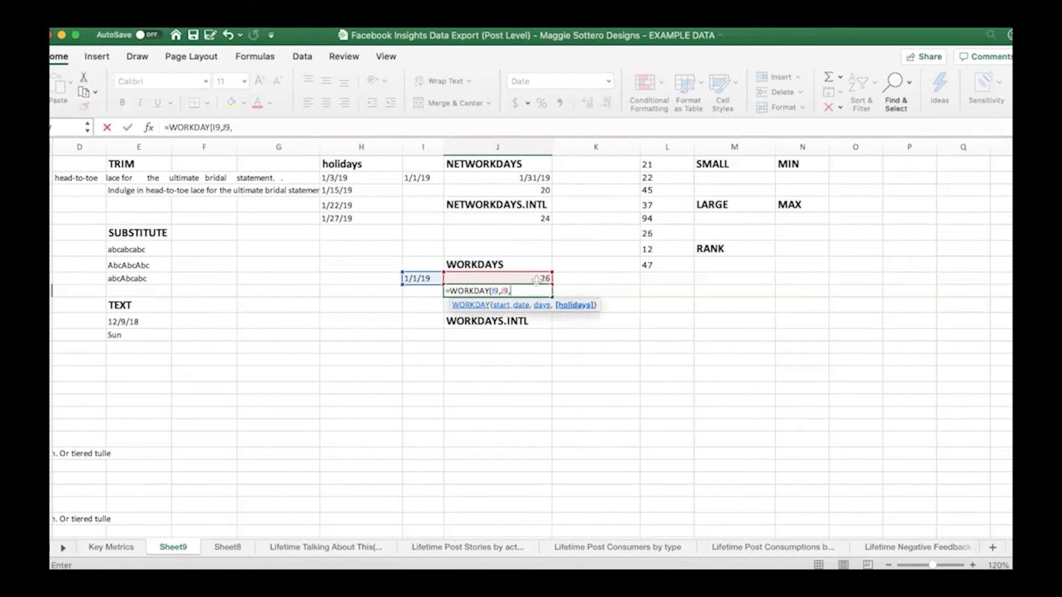
pyautogui.moveTo(354, 177); pyautogui.dragTo(360, 220)
pyautogui.write(')')
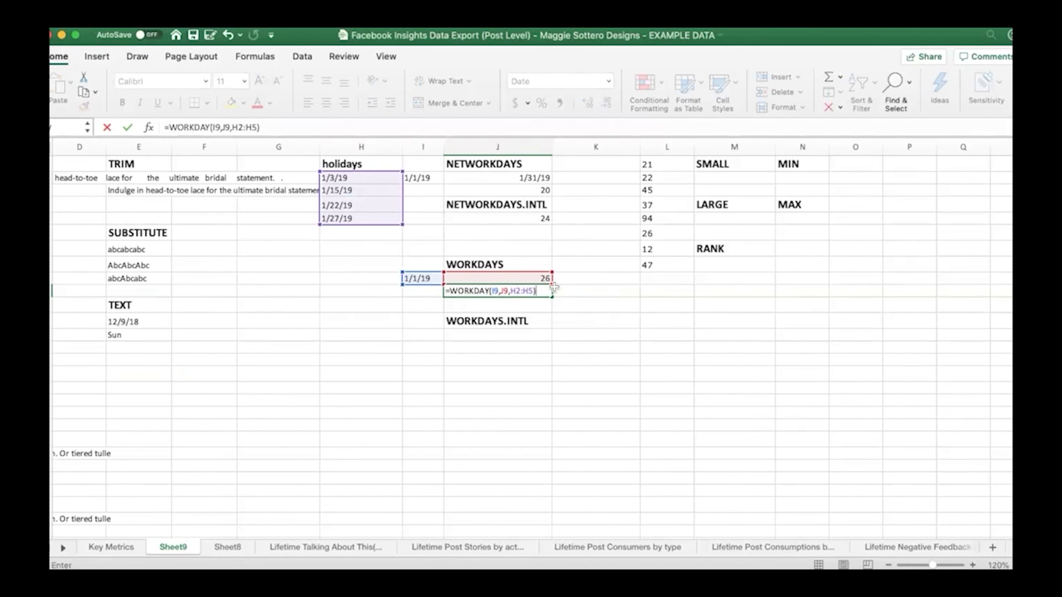
pyautogui.press('Return')
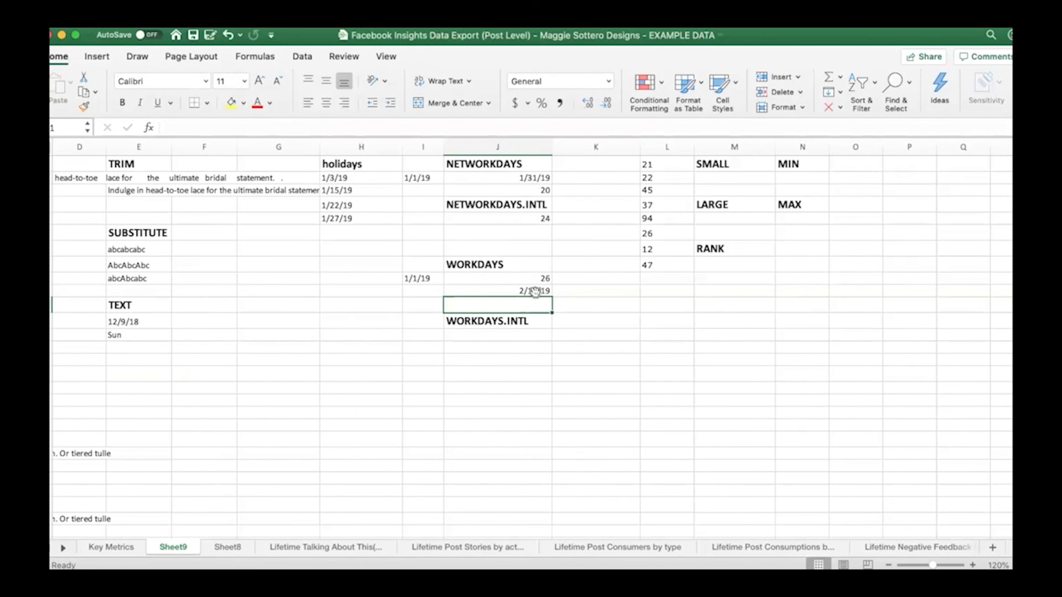
pyautogui.click(504, 292)
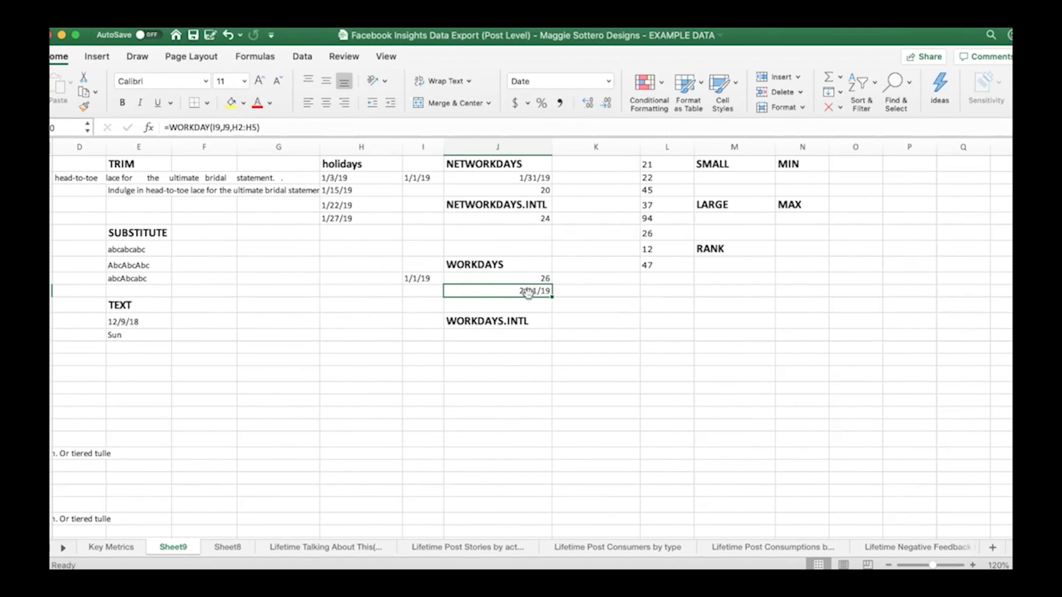
pyautogui.click(524, 82)
pyautogui.click(549, 290)
# Enter =WORKDAY.INTL(I9,J9,14,H2:H5) in J13 to find the end date with Wednesday-only weekends and the listed holidays
pyautogui.click(533, 337)
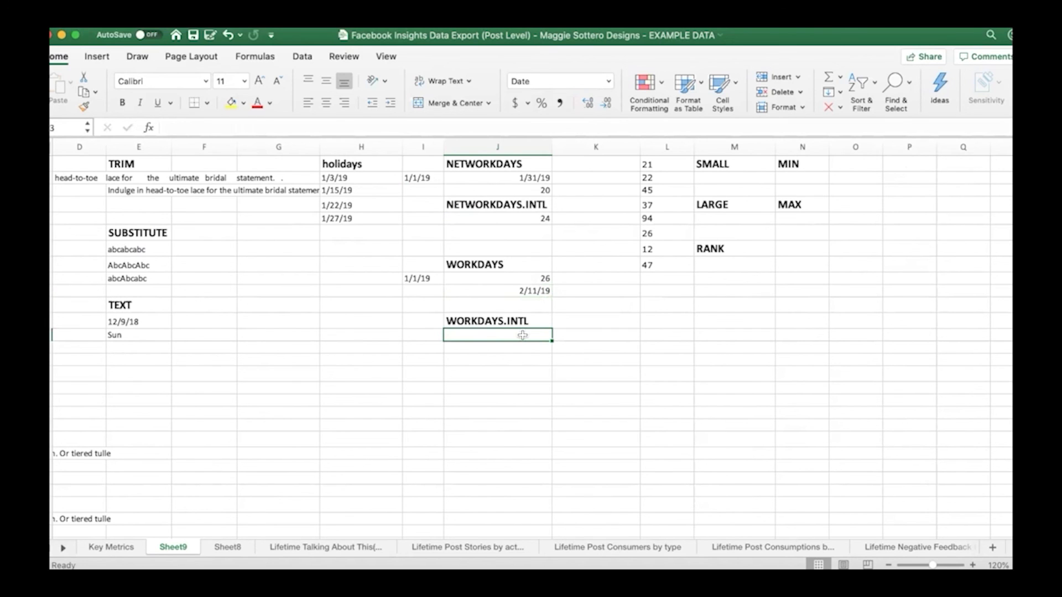
pyautogui.write('=work')
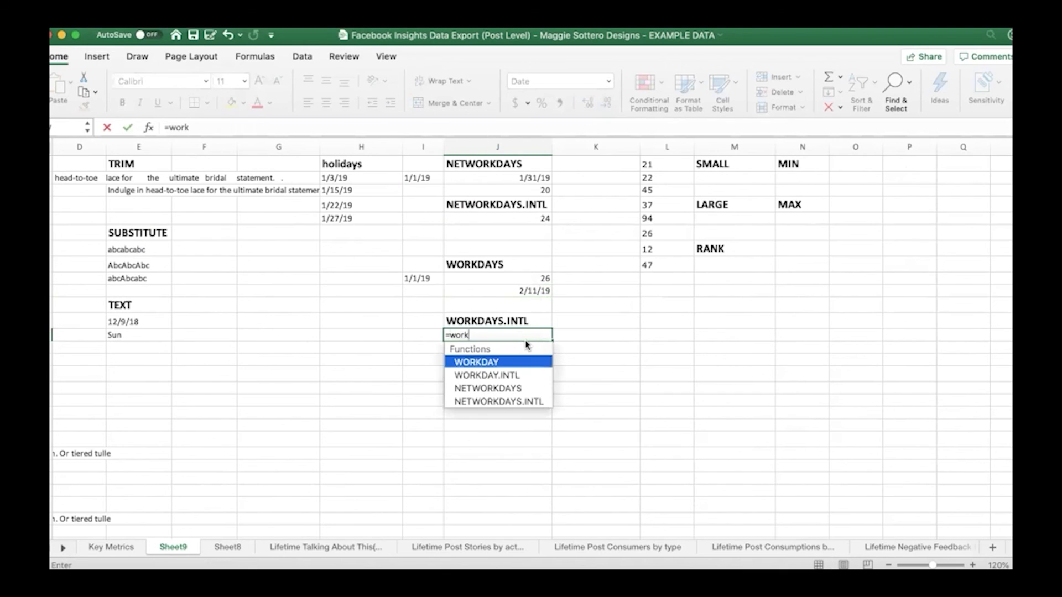
pyautogui.doubleClick(501, 375)
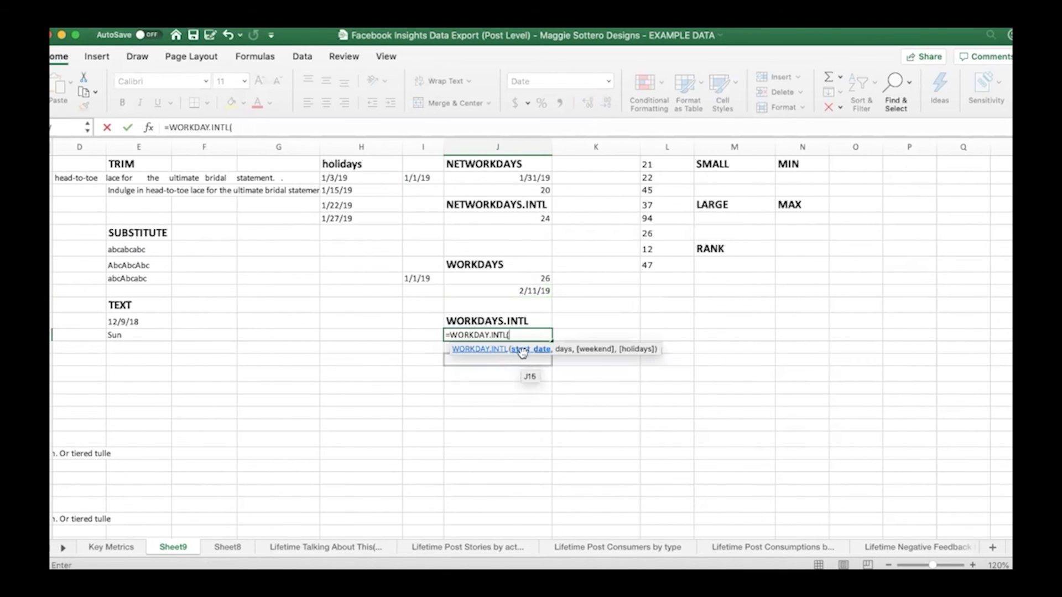
pyautogui.click(422, 279)
pyautogui.write(',')
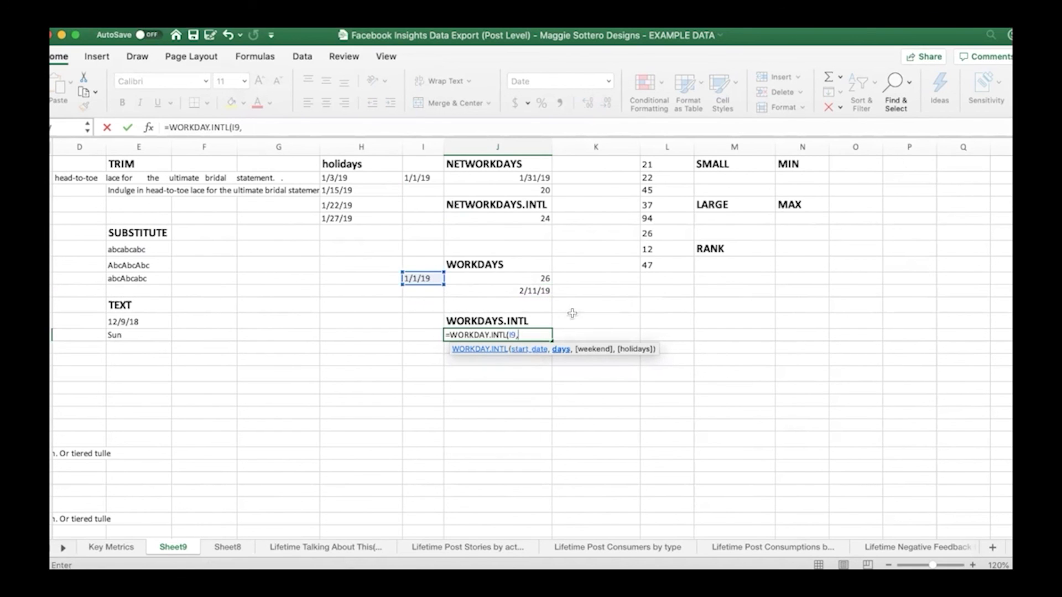
pyautogui.click(532, 279)
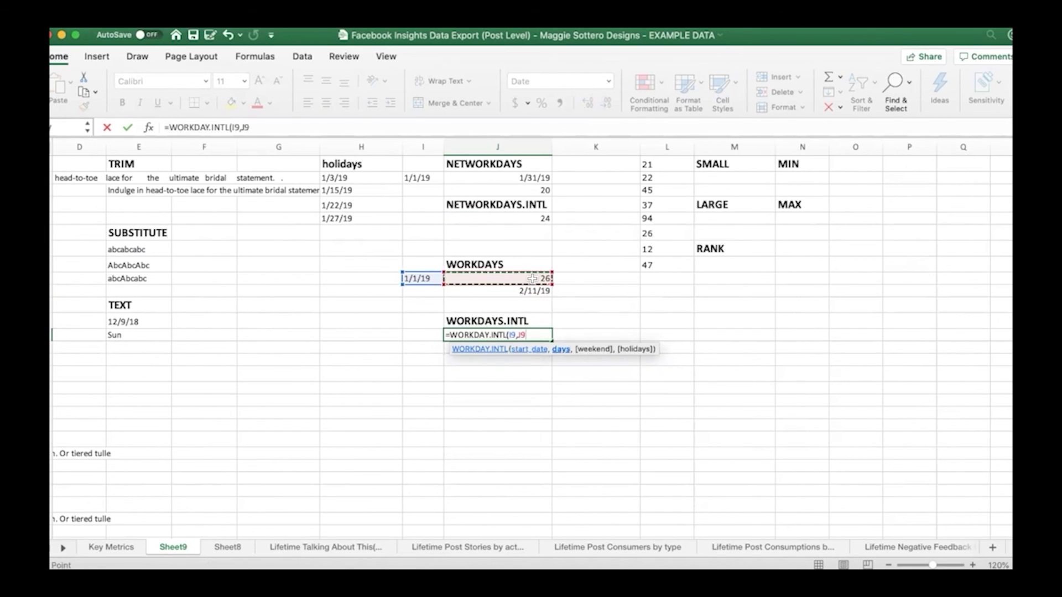
pyautogui.write(',')
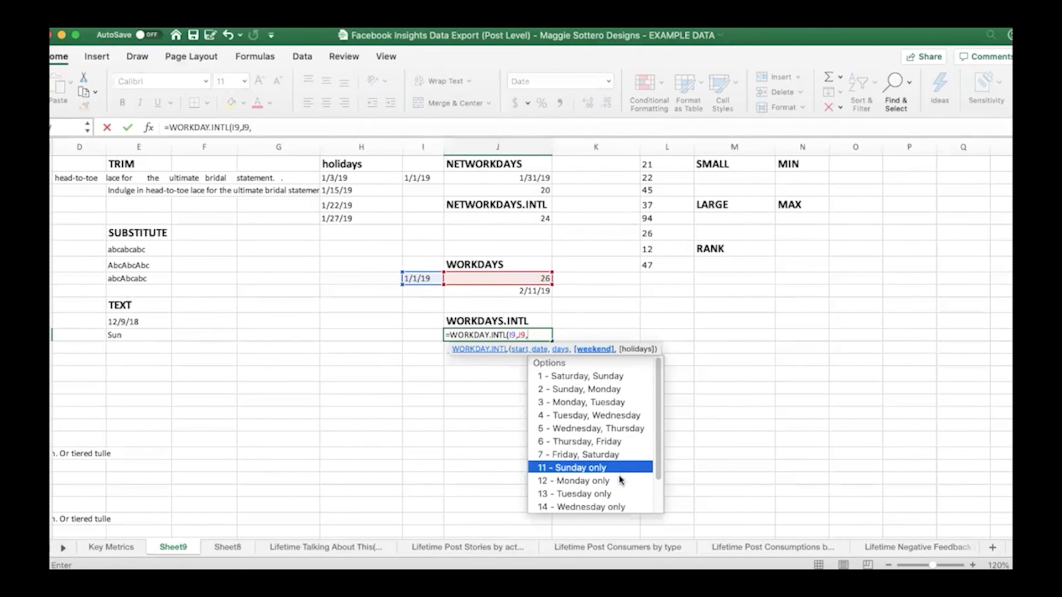
pyautogui.scroll(-3, 620, 479)
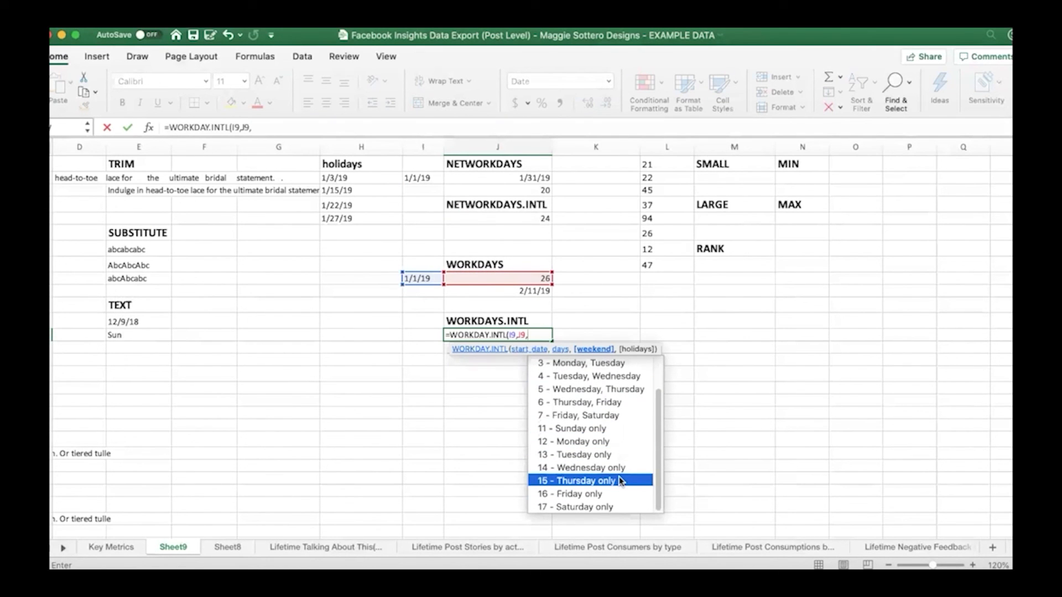
pyautogui.doubleClick(620, 468)
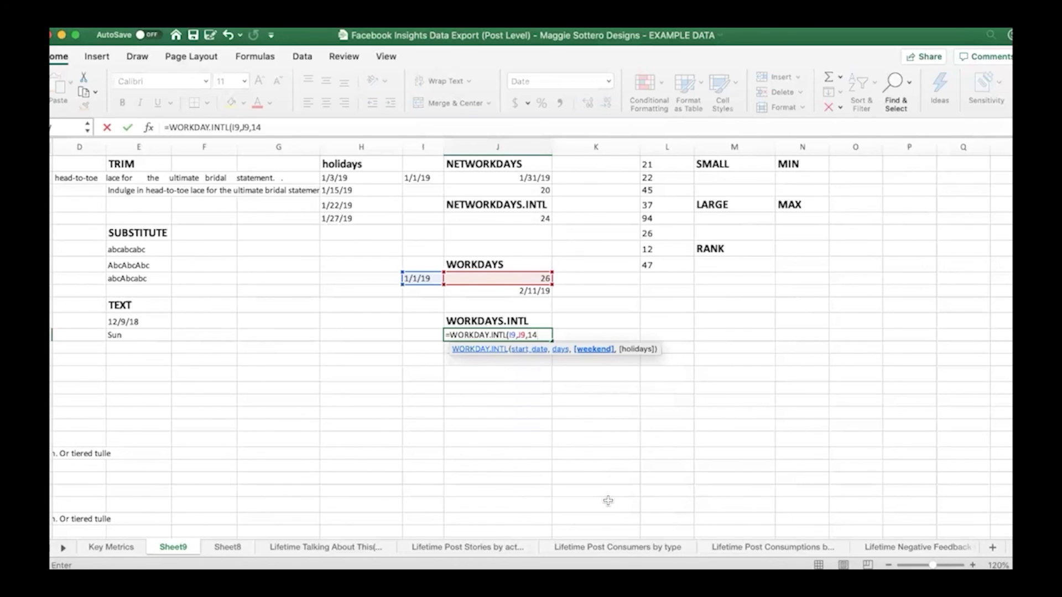
pyautogui.write(',')
pyautogui.moveTo(369, 182); pyautogui.dragTo(380, 221)
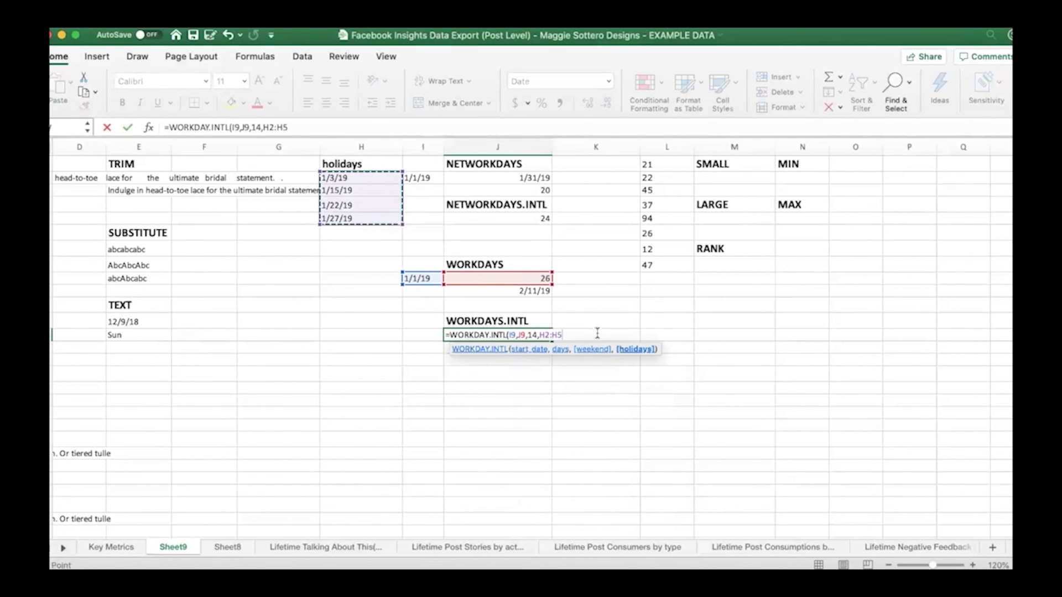
pyautogui.write(')')
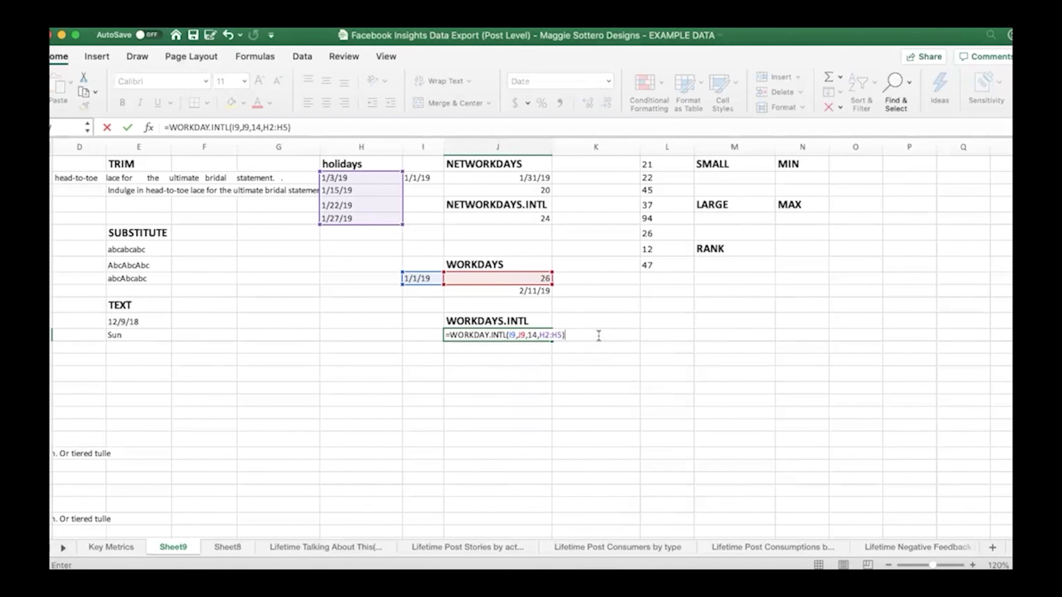
pyautogui.press('Return')
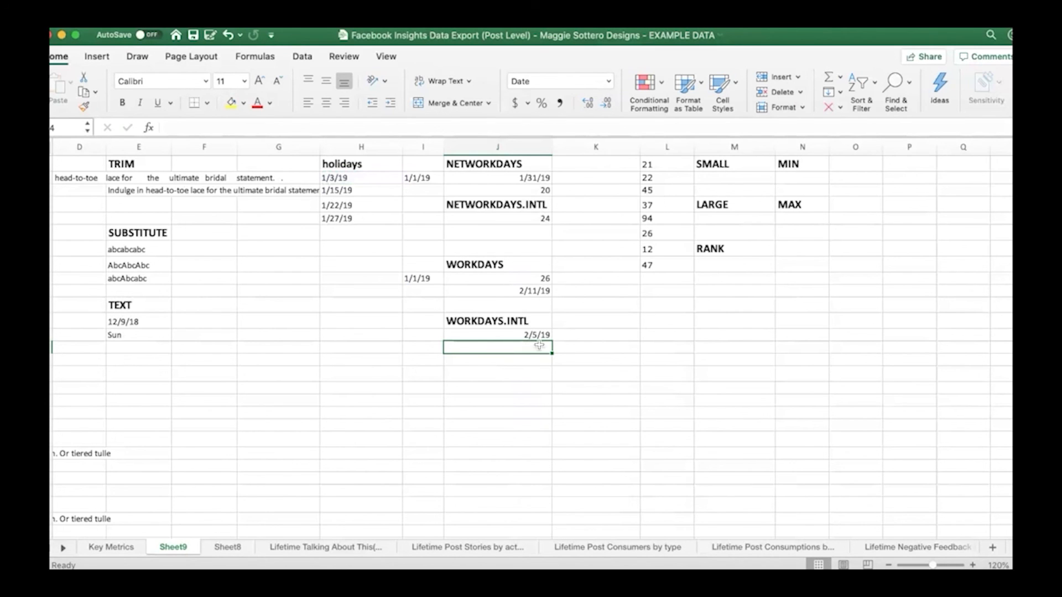
pyautogui.moveTo(200, 535)
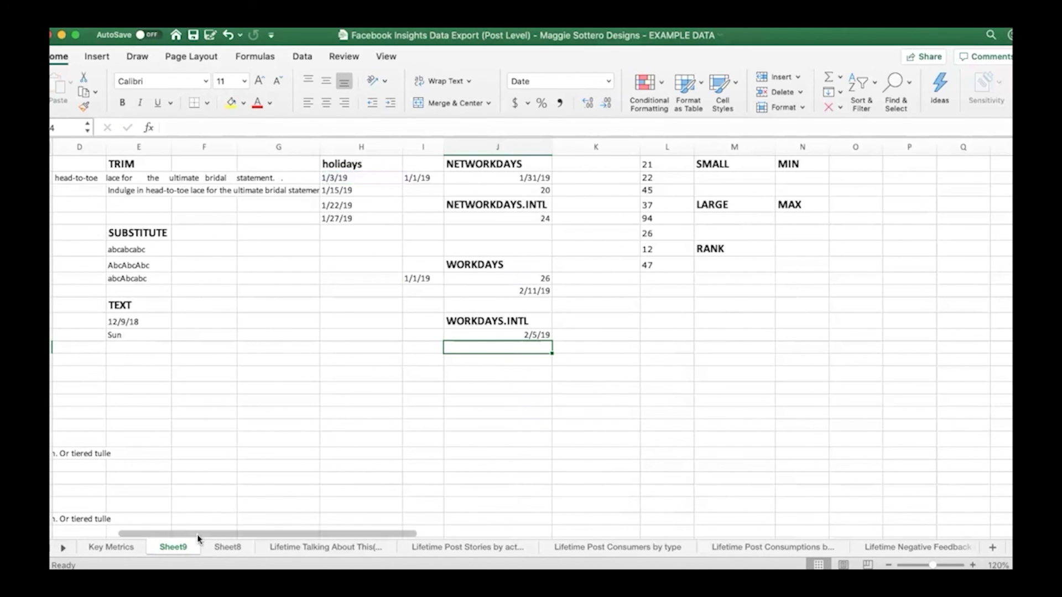
# Begin a SMALL formula in M2 under the SMALL heading, using the number list L1:L8 as its array
pyautogui.moveTo(203, 534); pyautogui.dragTo(295, 545)
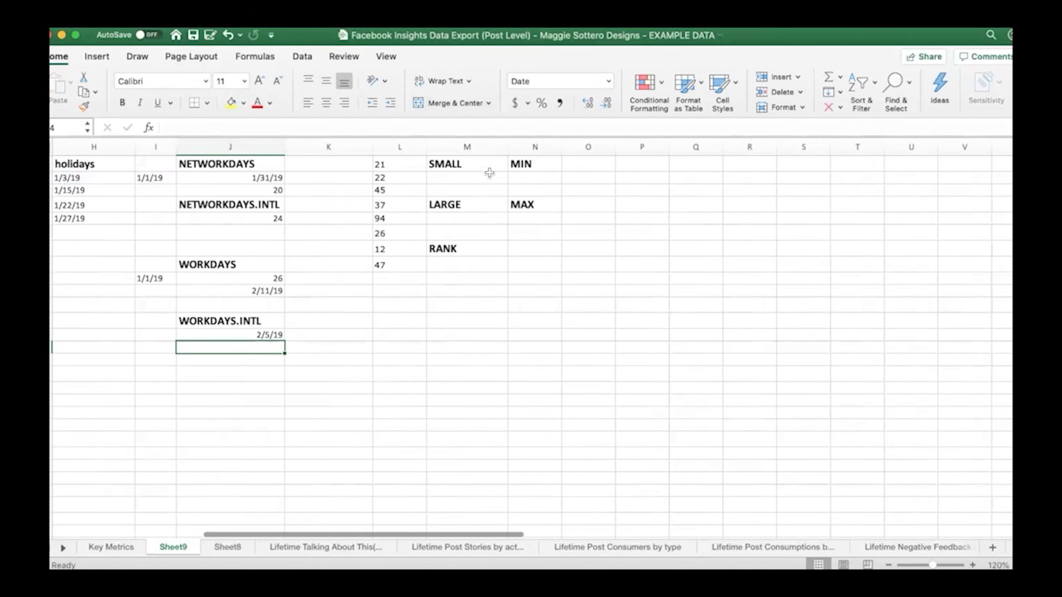
pyautogui.click(464, 177)
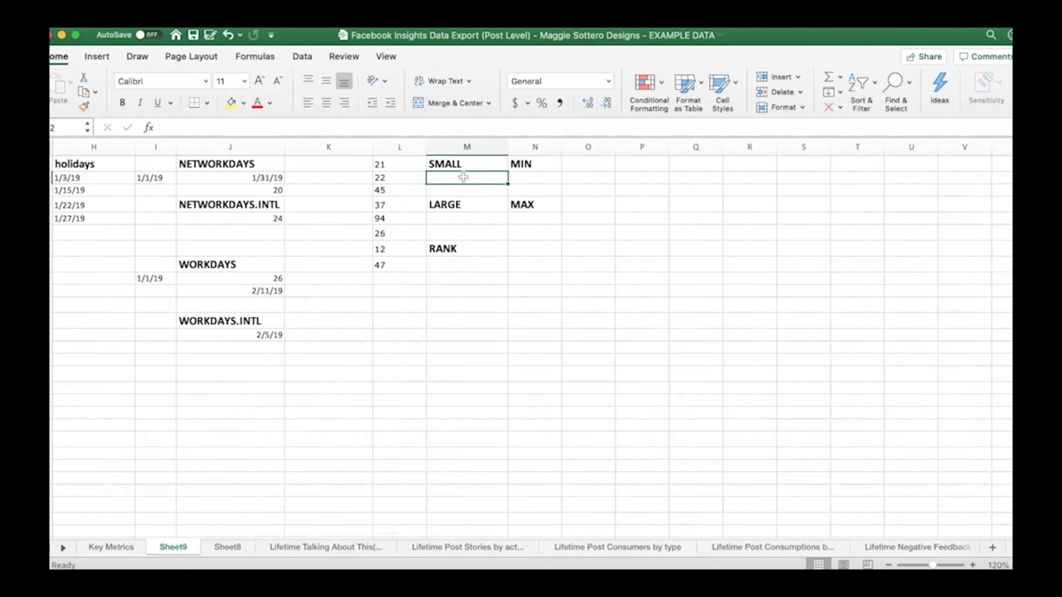
pyautogui.moveTo(382, 164); pyautogui.dragTo(399, 274)
pyautogui.moveTo(398, 270); pyautogui.dragTo(398, 270)
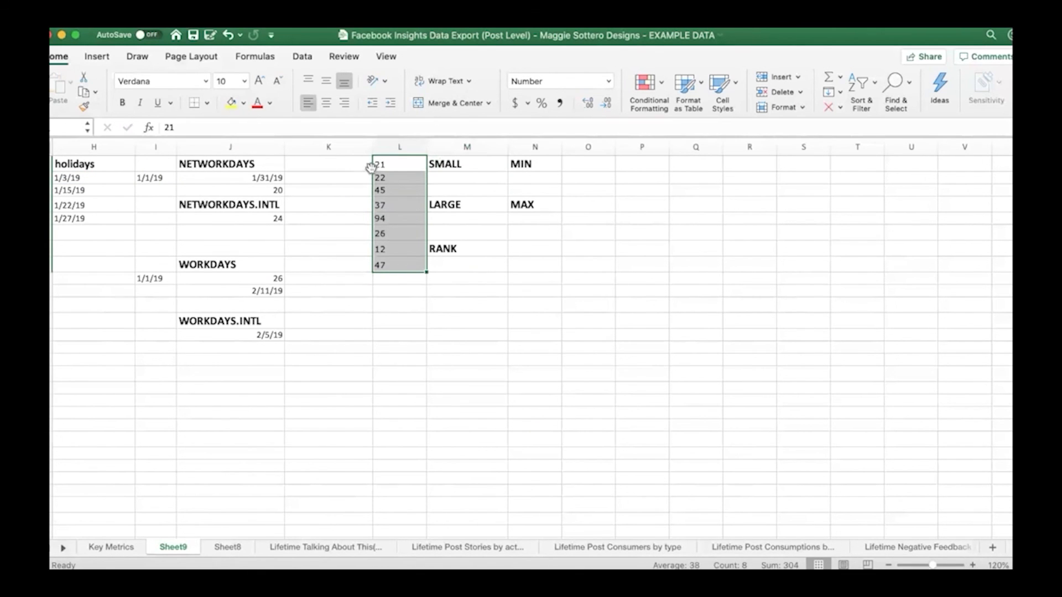
pyautogui.click(467, 178)
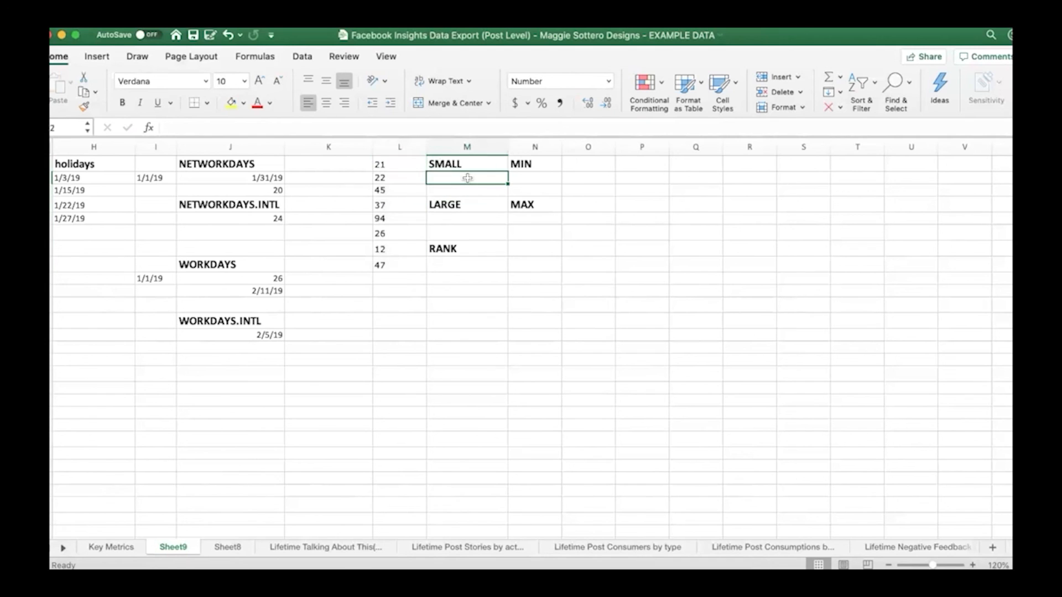
pyautogui.write('=sma')
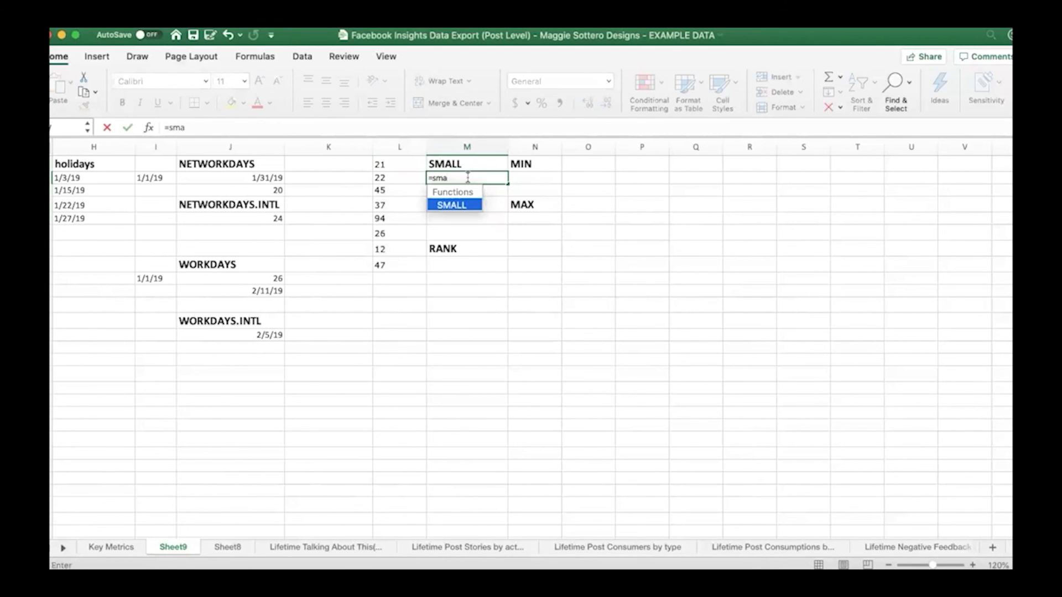
pyautogui.write('l')
pyautogui.doubleClick(462, 204)
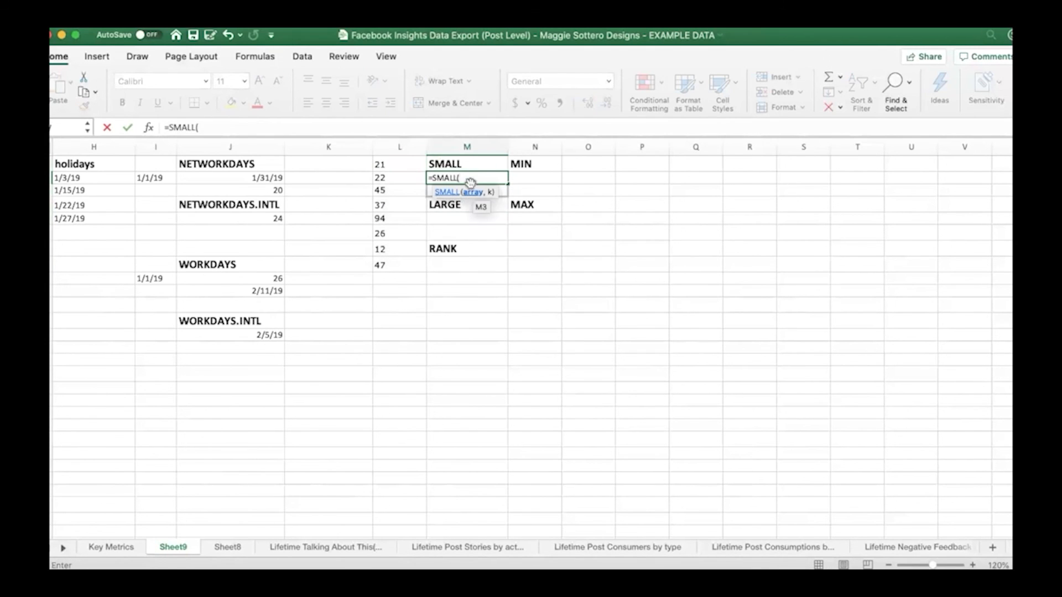
pyautogui.moveTo(407, 165); pyautogui.dragTo(417, 260)
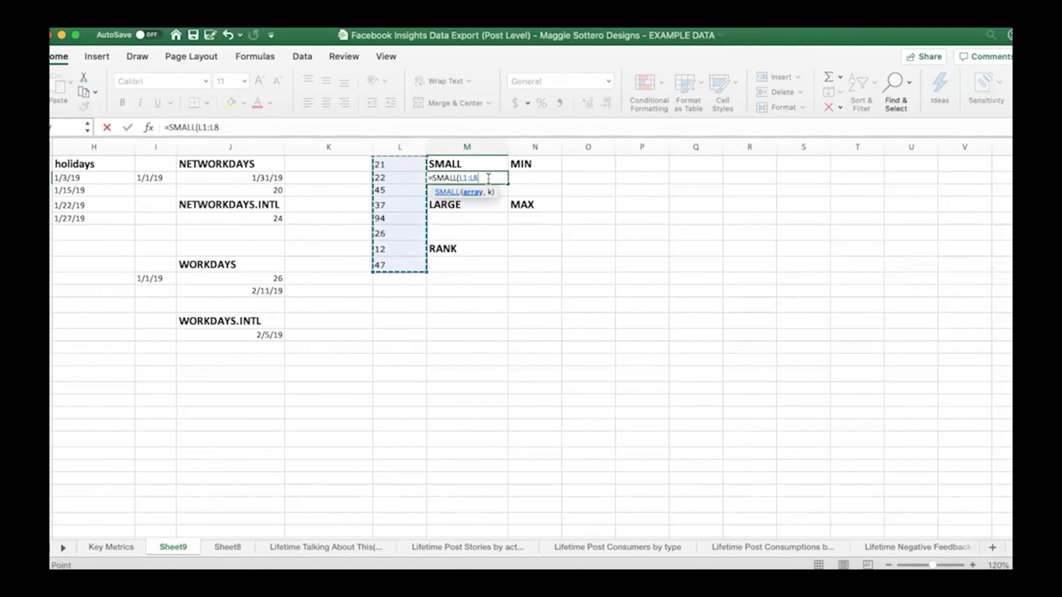
pyautogui.write(',1')
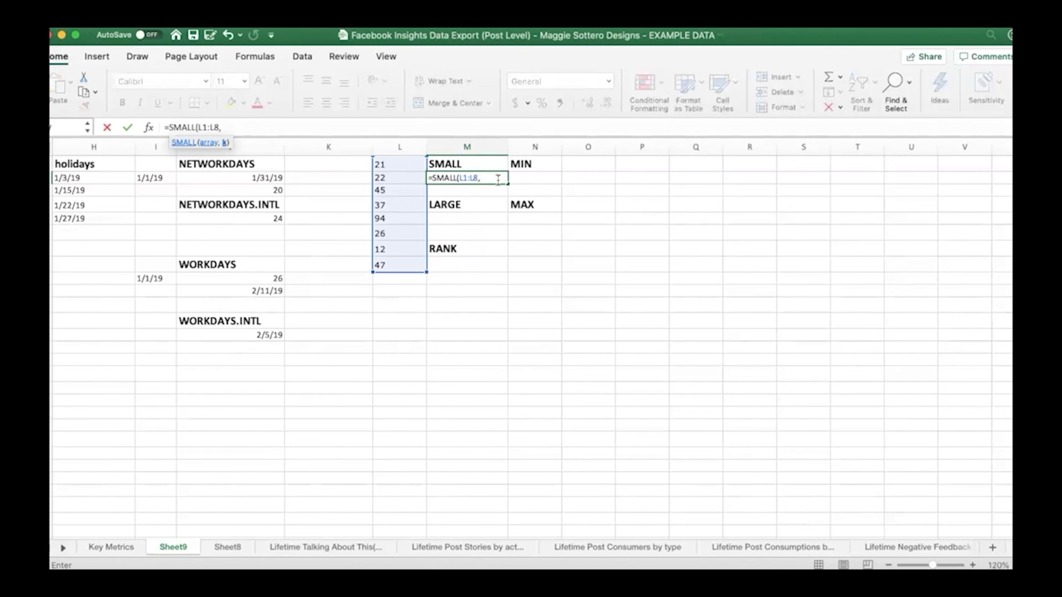
# Complete the SMALL formula in M2 with k set to 1 to return the smallest number in L1:L8
pyautogui.write('1')
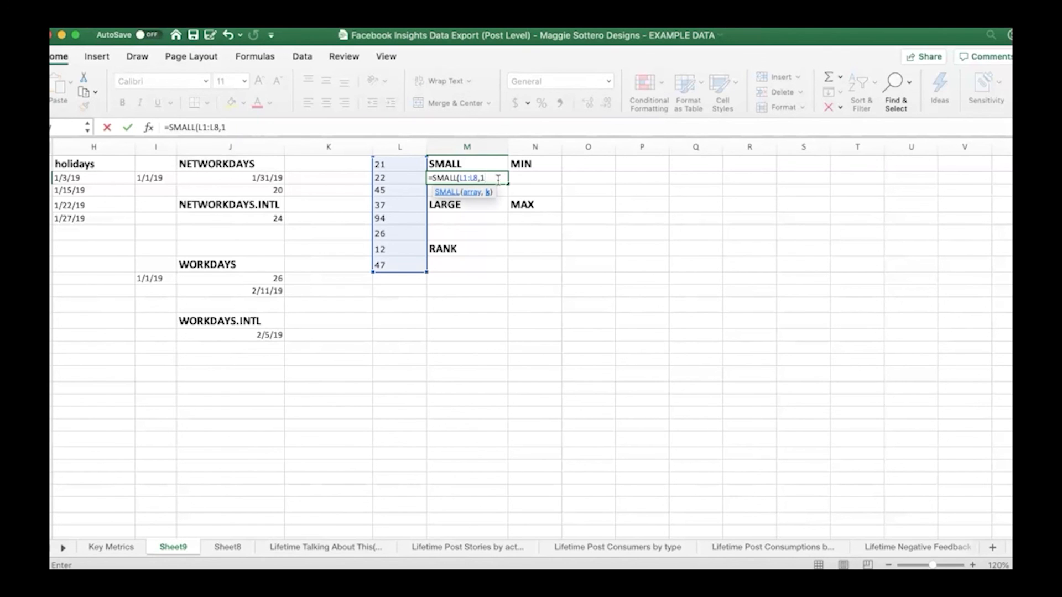
pyautogui.write(')')
pyautogui.press('Return')
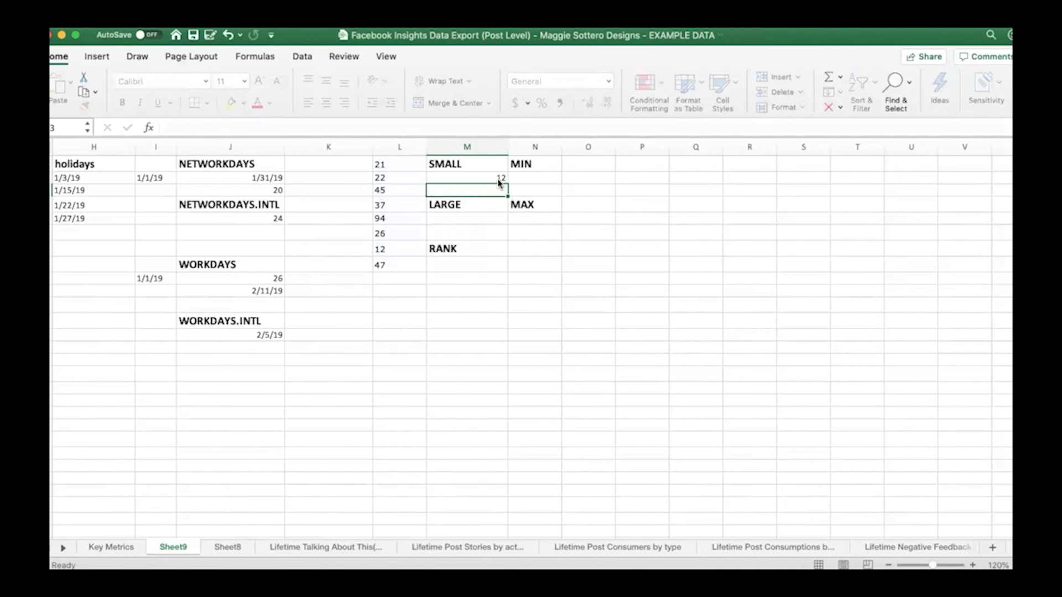
pyautogui.click(411, 251)
# Enter =SMALL(L1:L8,3) in M3 to return the third-smallest number and check it against the list in column L
pyautogui.click(438, 191)
pyautogui.write('=small')
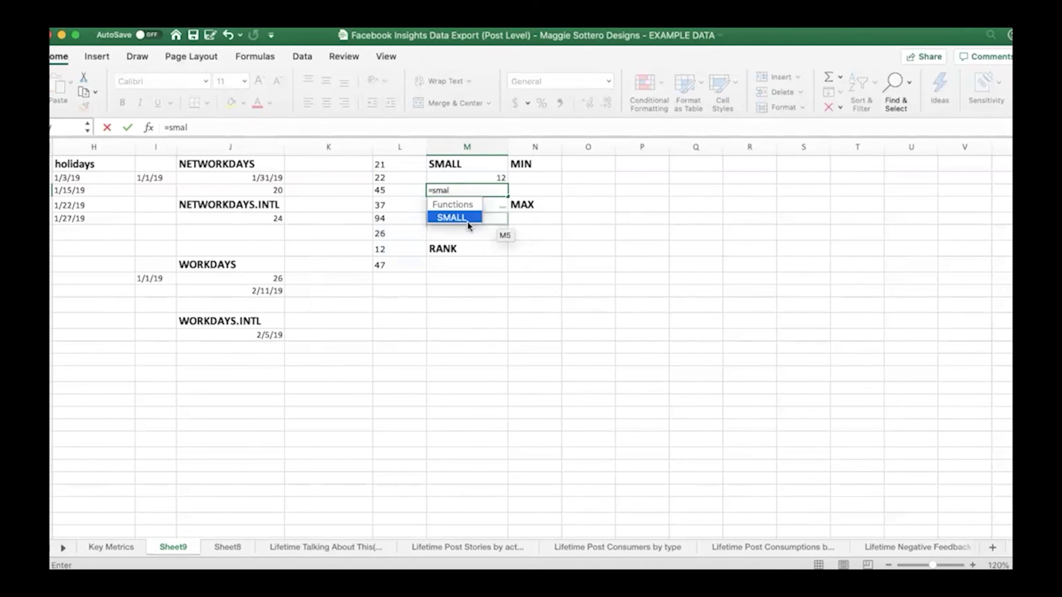
pyautogui.doubleClick(469, 216)
pyautogui.moveTo(387, 164); pyautogui.dragTo(402, 266)
pyautogui.write(',')
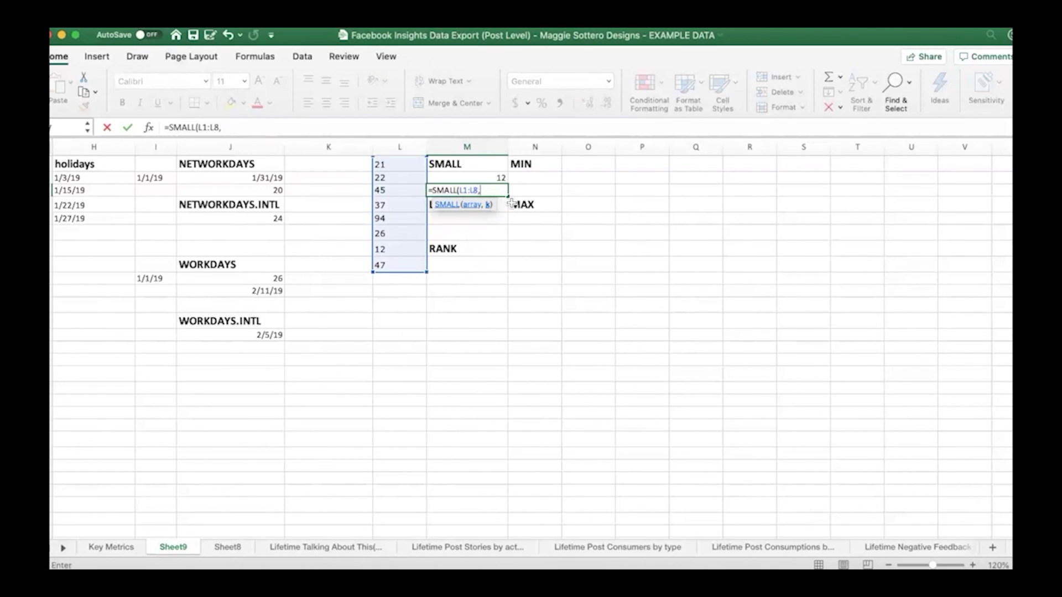
pyautogui.write('3)')
pyautogui.press('Return')
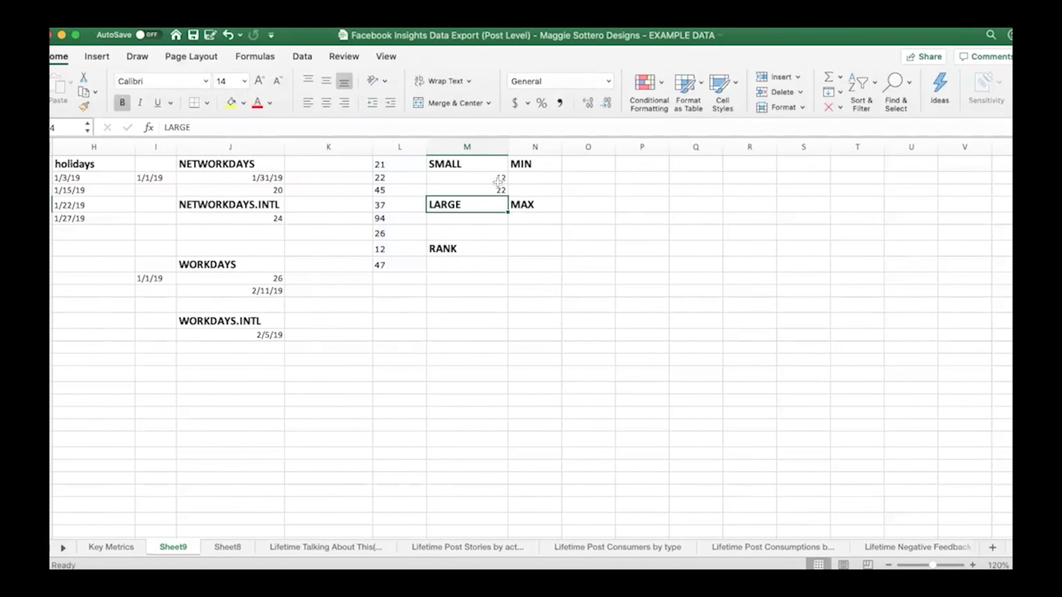
pyautogui.click(381, 178)
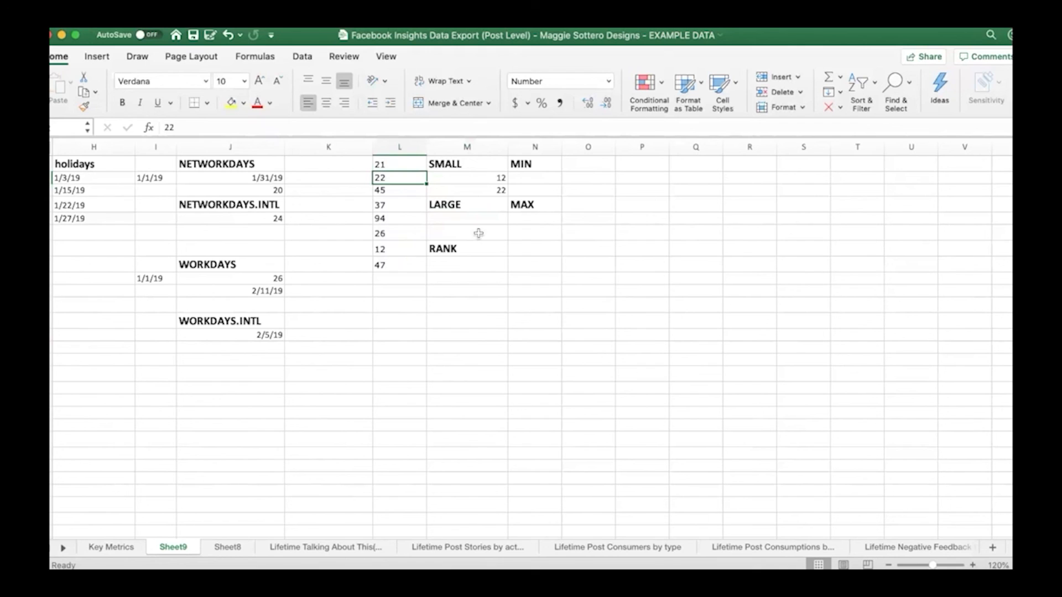
# Enter =MIN(L1:L8) in N2 under the MIN heading and check the resulting cell
pyautogui.click(547, 177)
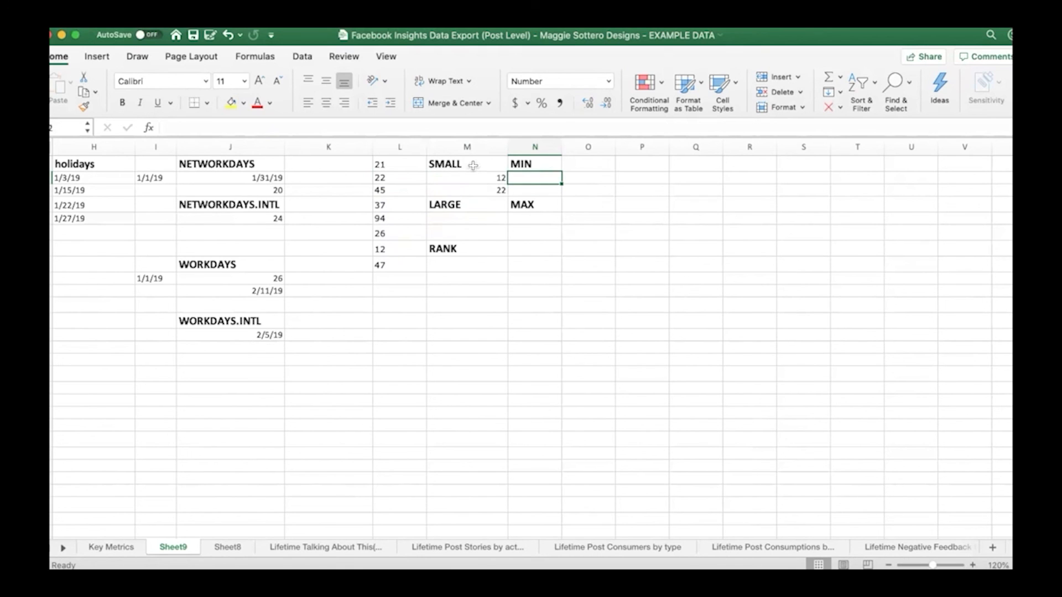
pyautogui.click(435, 165)
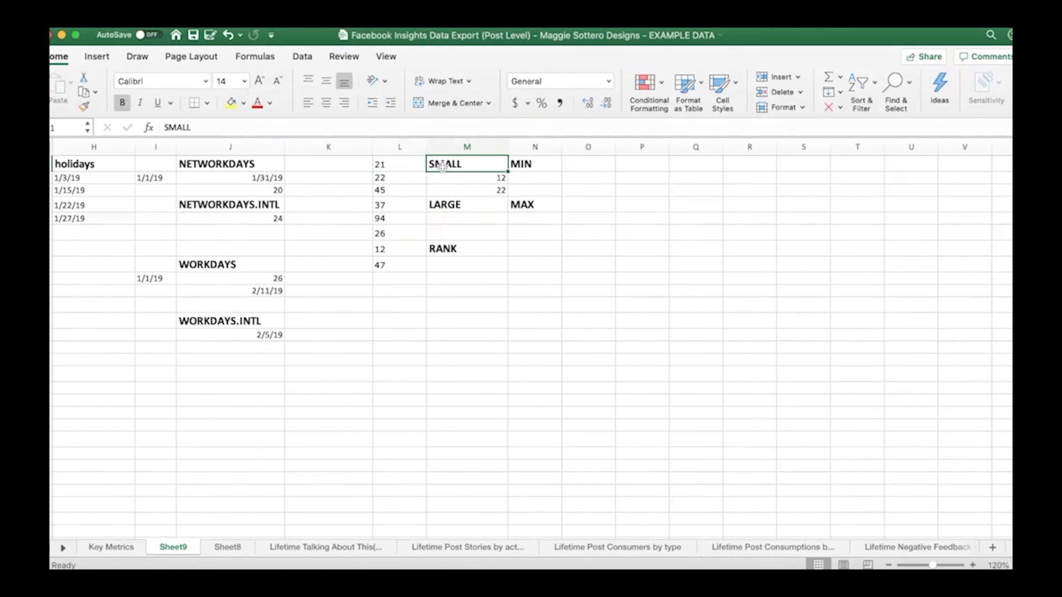
pyautogui.click(535, 178)
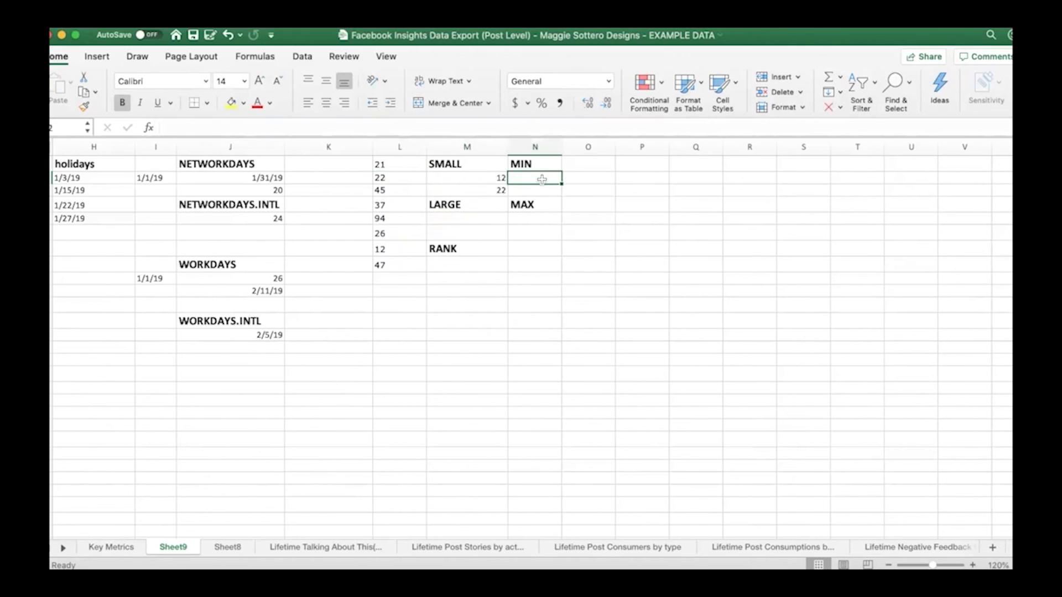
pyautogui.write('=min')
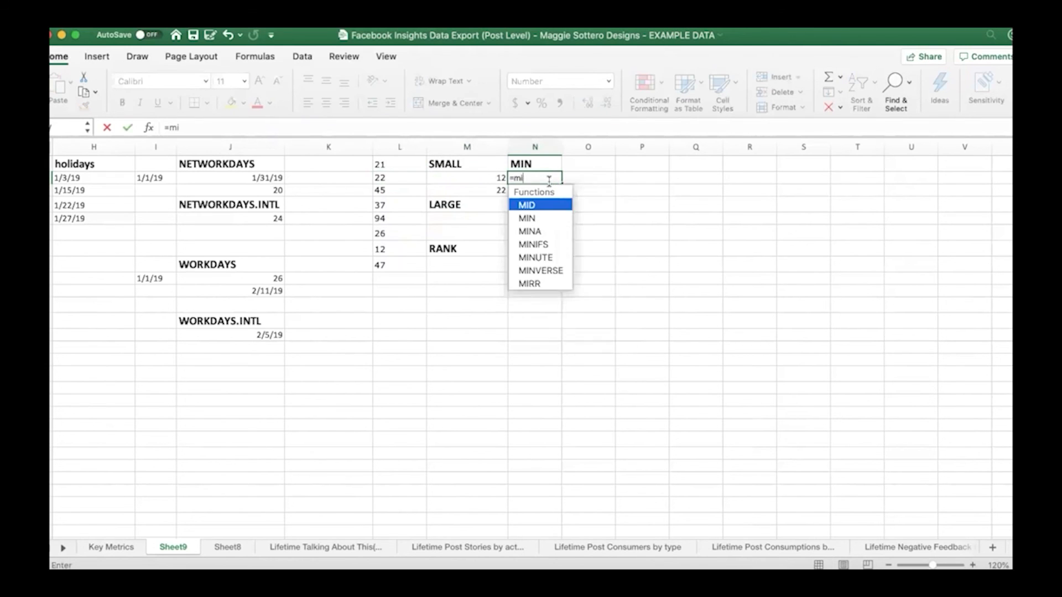
pyautogui.doubleClick(550, 206)
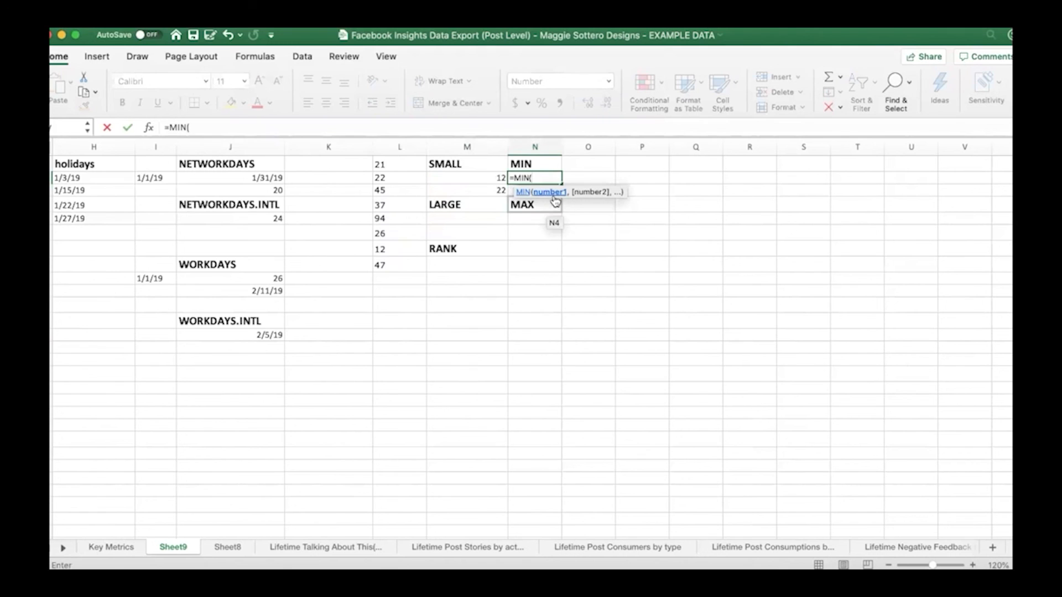
pyautogui.moveTo(400, 164); pyautogui.dragTo(407, 265)
pyautogui.write(')')
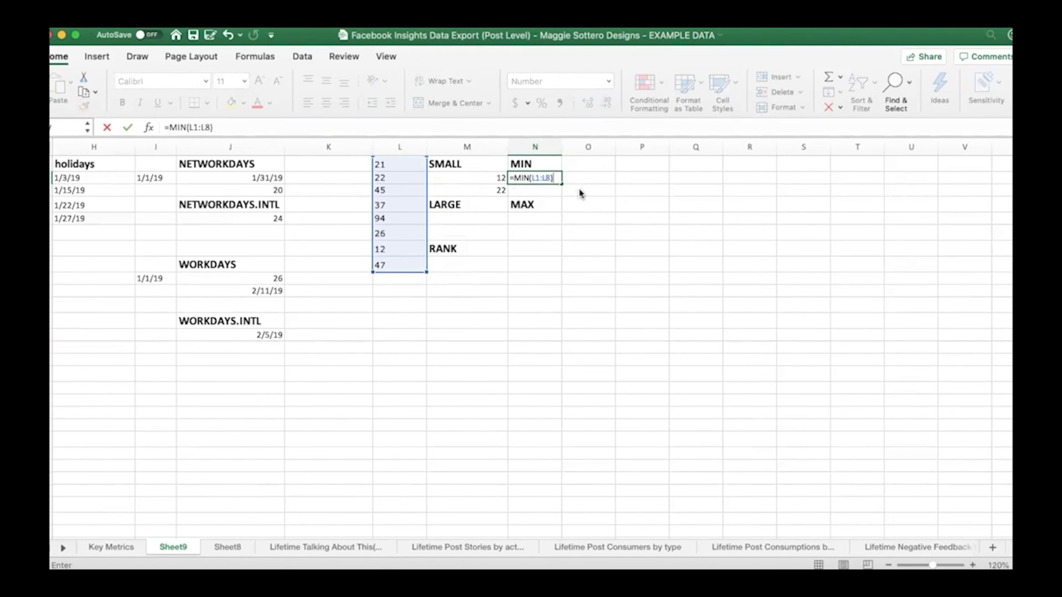
pyautogui.press('Return')
pyautogui.click(554, 178)
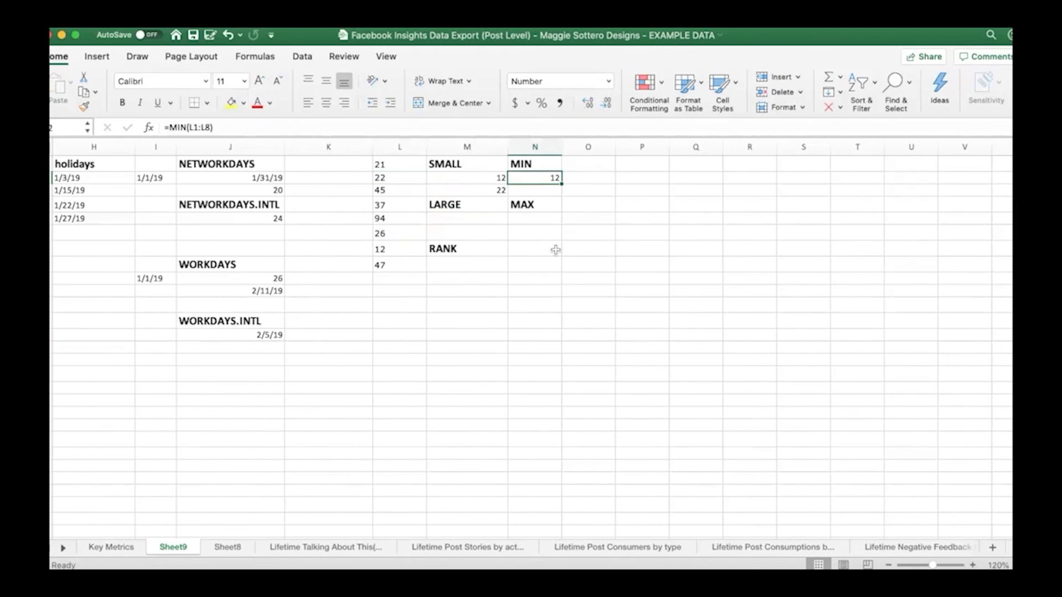
# Enter =LARGE(L1:L8,1) in M5 under the LARGE heading to return the largest number in the list
pyautogui.click(479, 220)
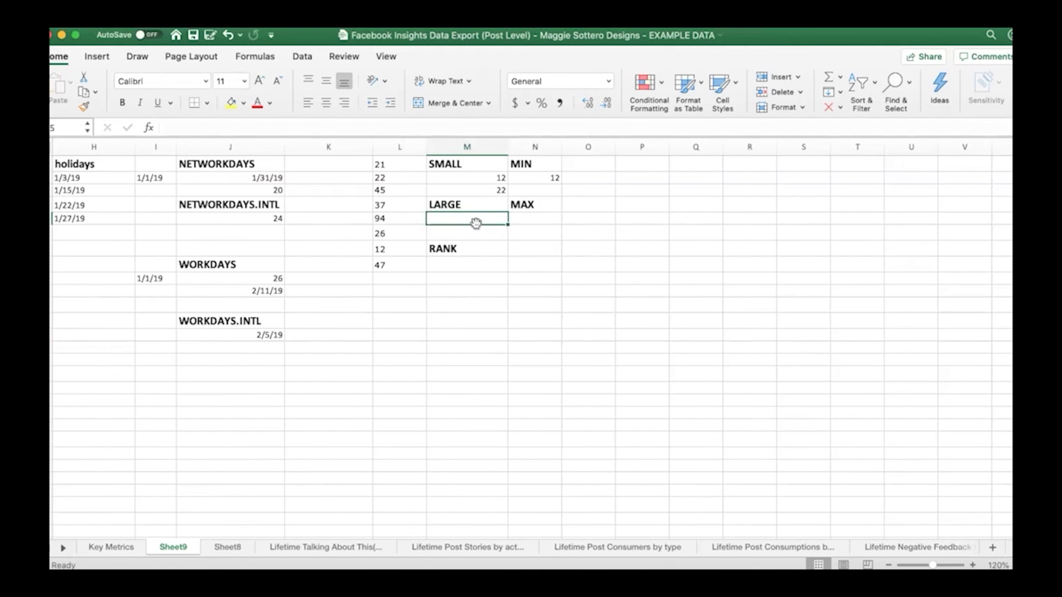
pyautogui.write('=larg')
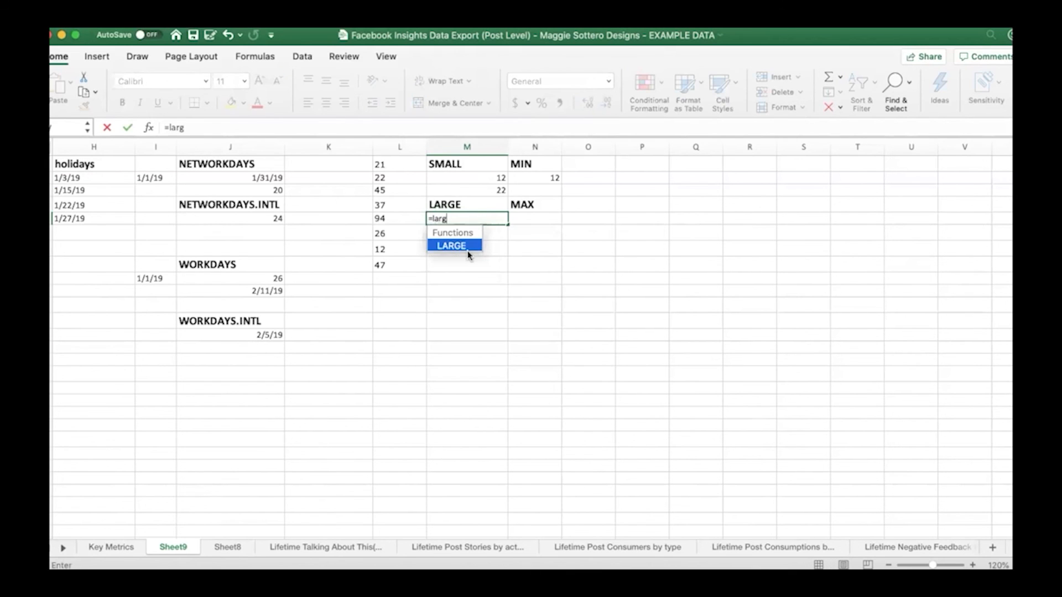
pyautogui.doubleClick(467, 247)
pyautogui.moveTo(388, 161); pyautogui.dragTo(383, 259)
pyautogui.write(',')
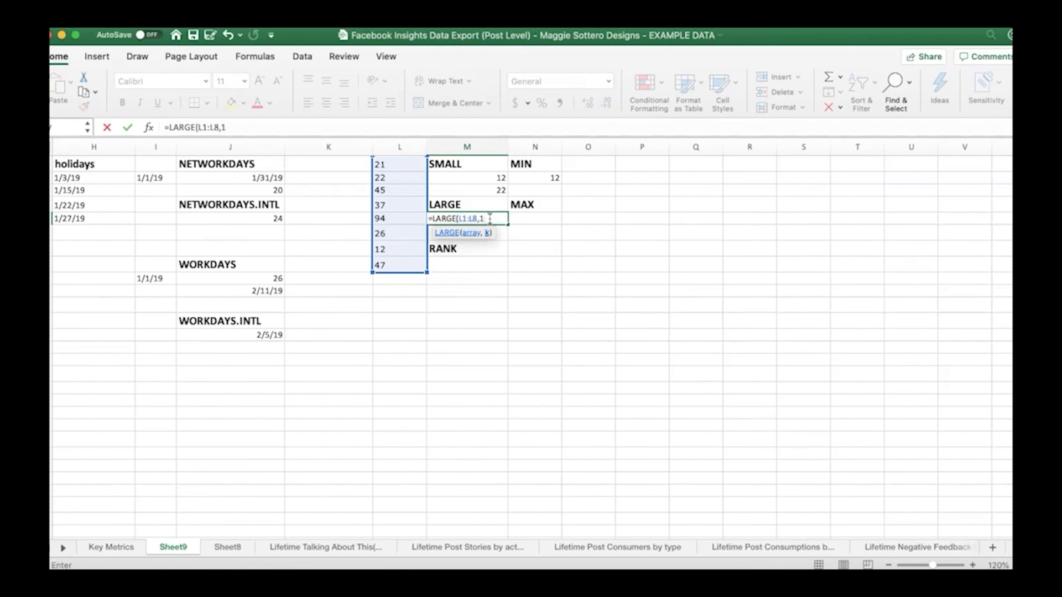
pyautogui.write('1)')
pyautogui.press('Return')
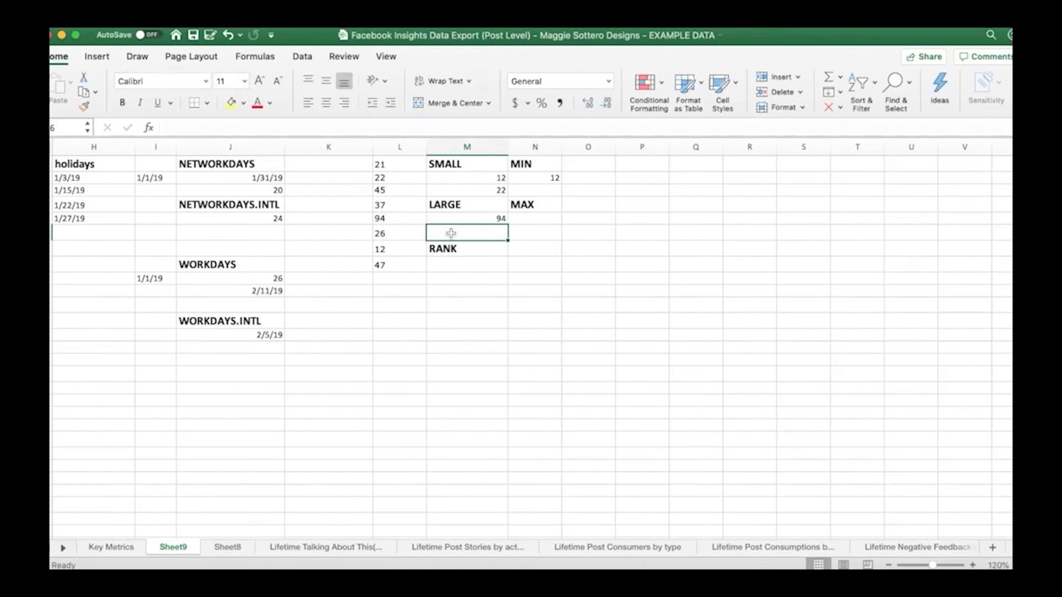
# Enter =LARGE(L1:L8,3) in M6 to return the third-largest number in the list
pyautogui.write('=larg')
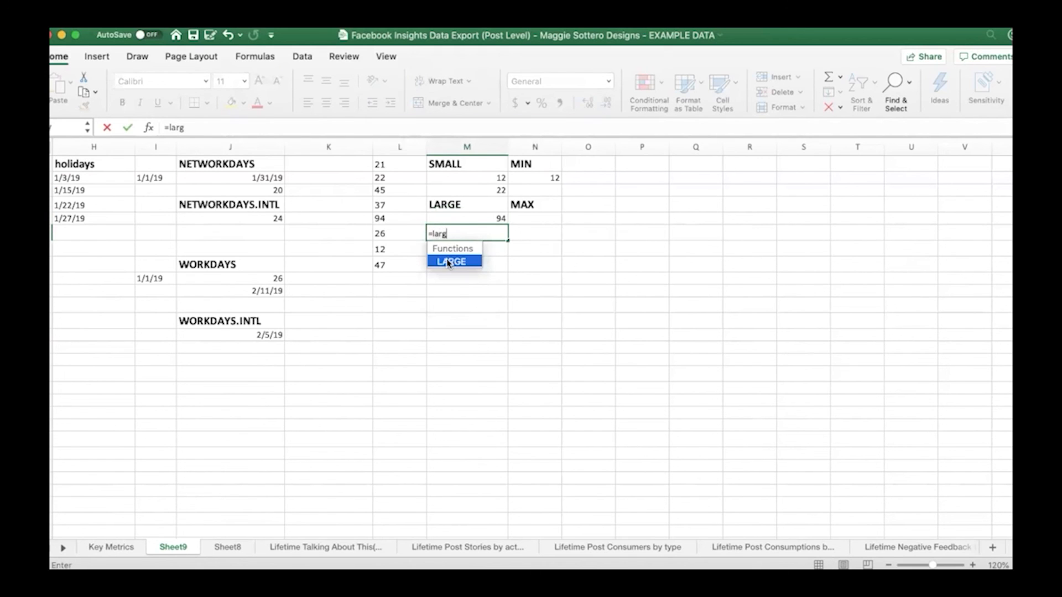
pyautogui.doubleClick(449, 261)
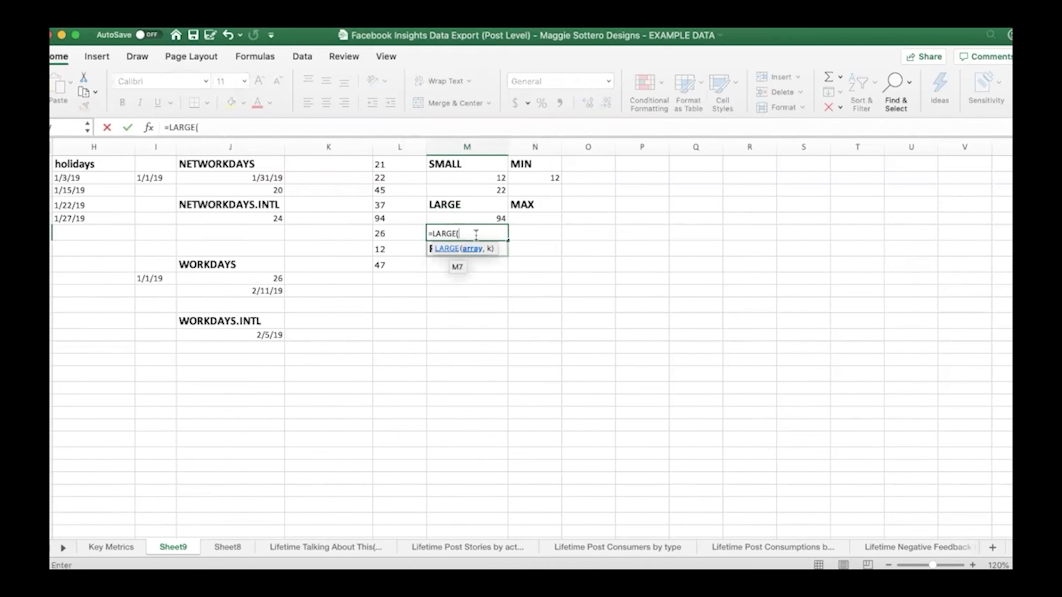
pyautogui.moveTo(399, 165); pyautogui.dragTo(398, 266)
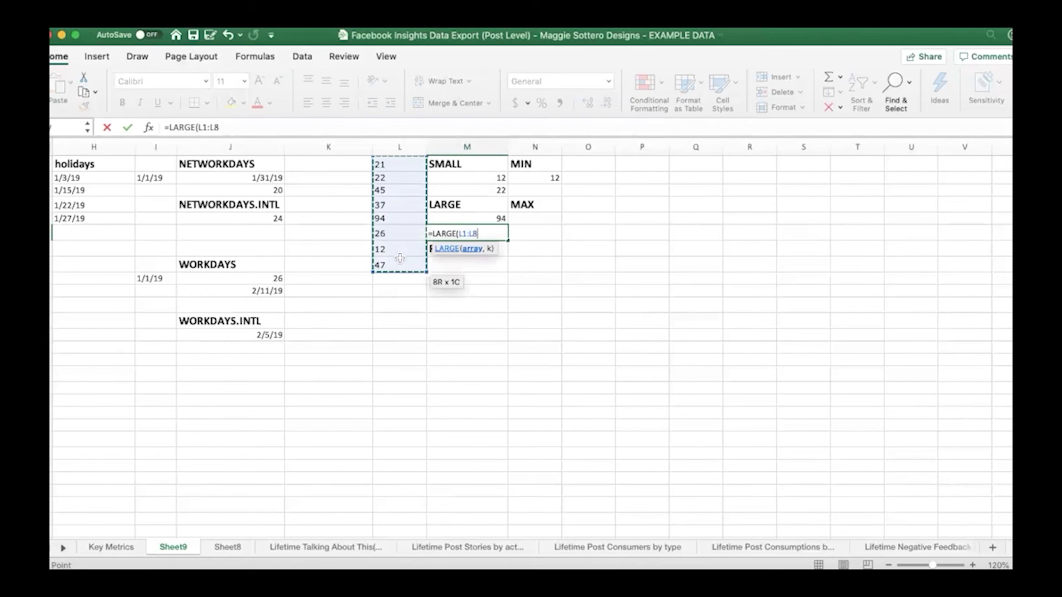
pyautogui.write(',3)')
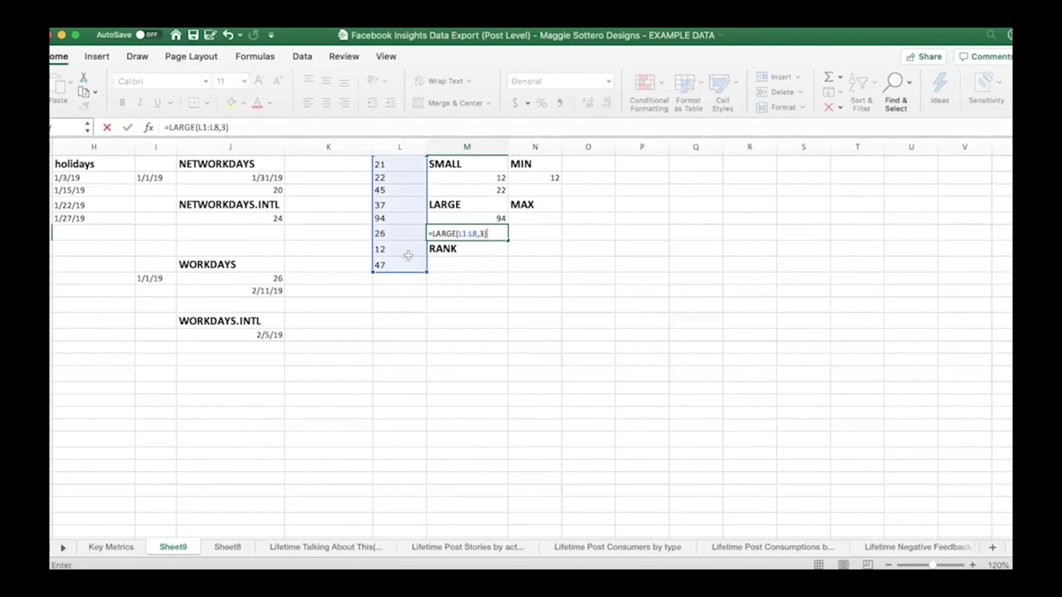
pyautogui.press('Return')
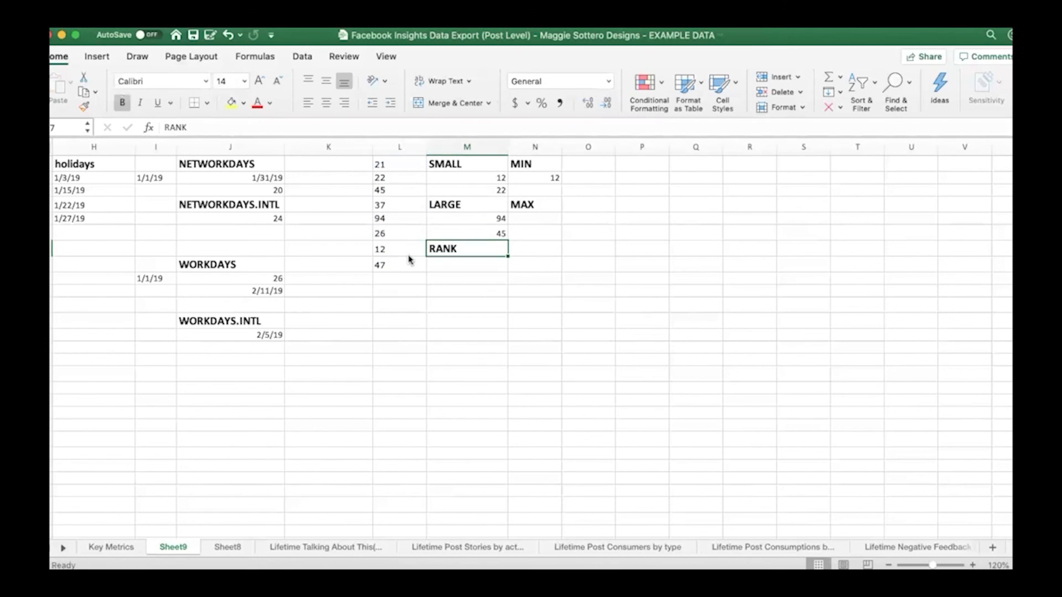
# Enter =MAX(L1:L8) in N5 under the MAX heading to return the highest number in the list
pyautogui.click(524, 223)
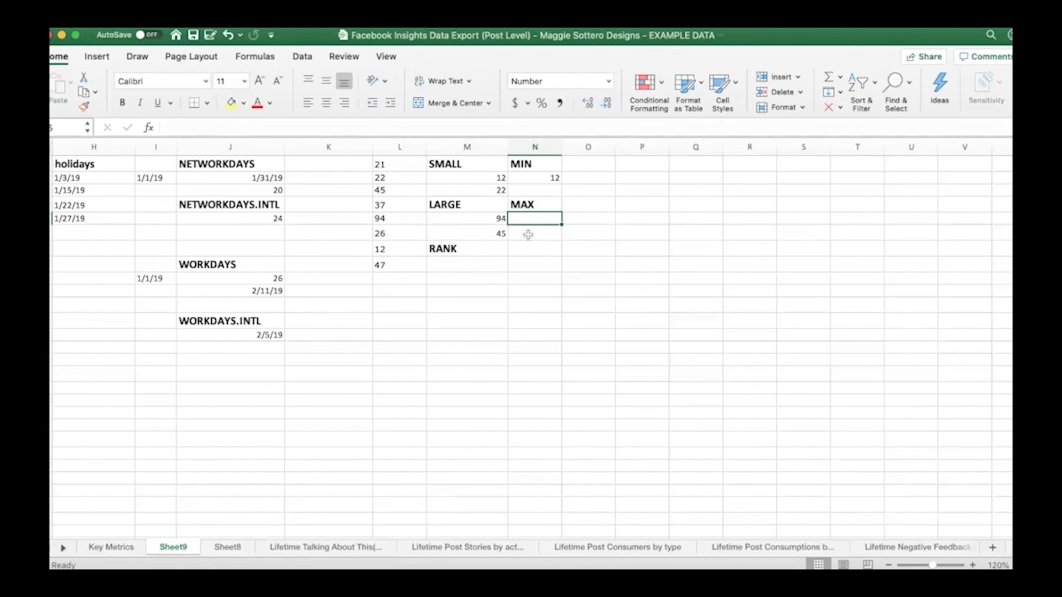
pyautogui.moveTo(400, 165); pyautogui.dragTo(394, 256)
pyautogui.click(528, 218)
pyautogui.write('=max')
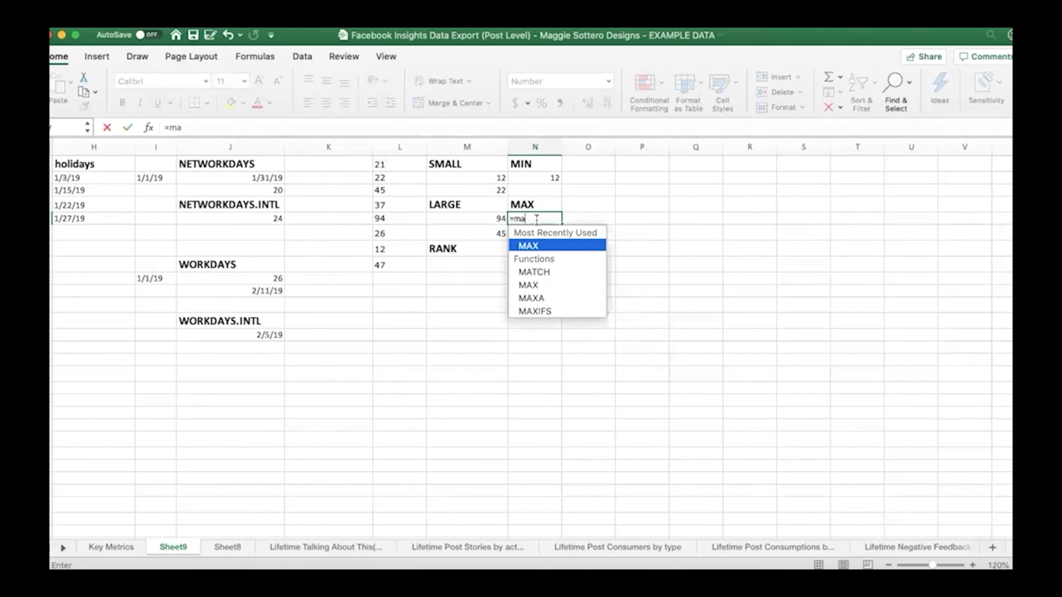
pyautogui.doubleClick(559, 244)
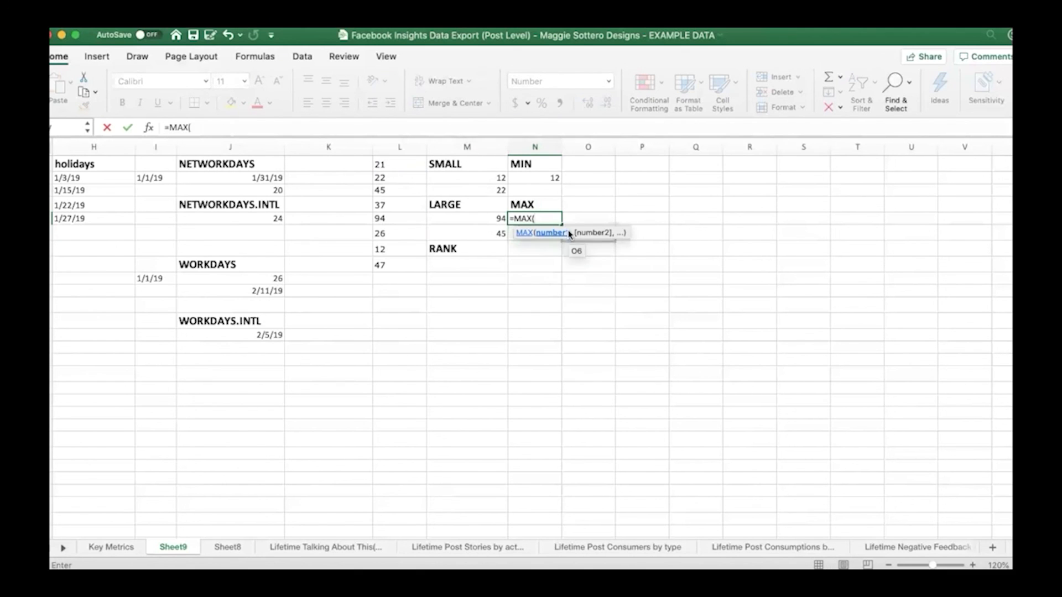
pyautogui.moveTo(419, 165); pyautogui.dragTo(420, 268)
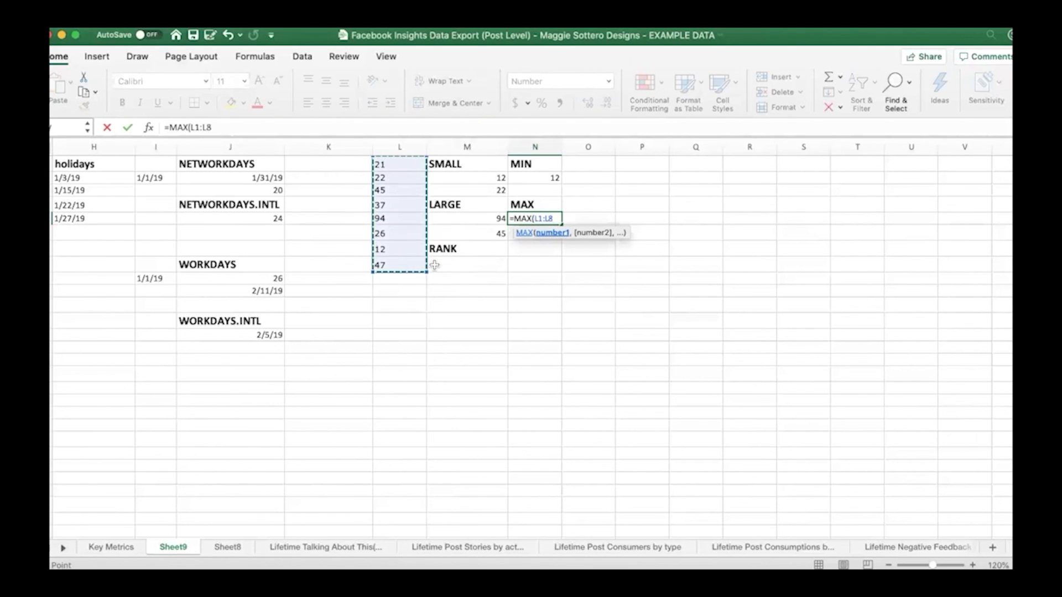
pyautogui.write(')')
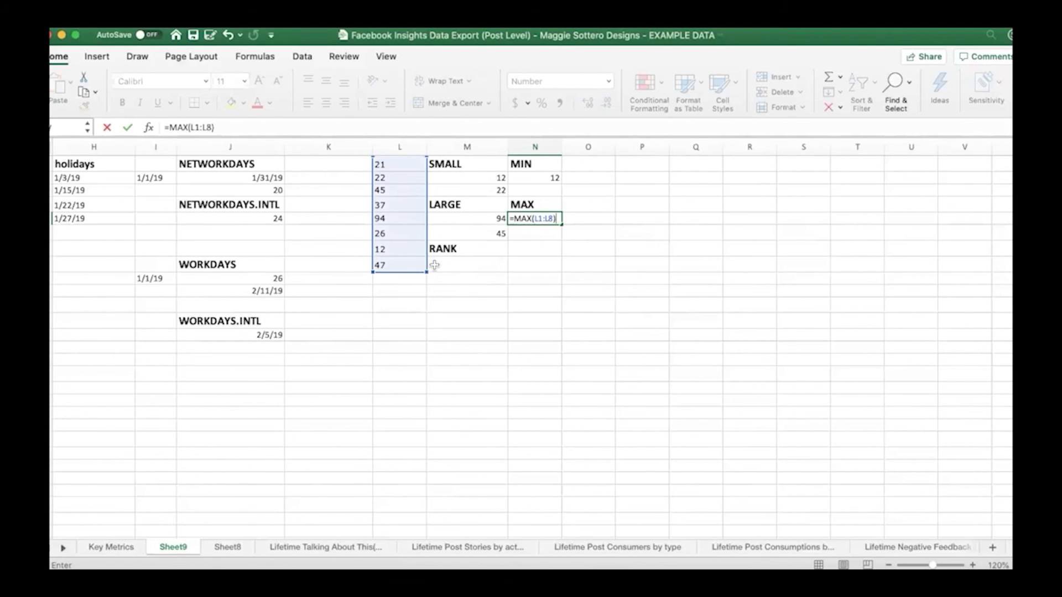
pyautogui.press('Return')
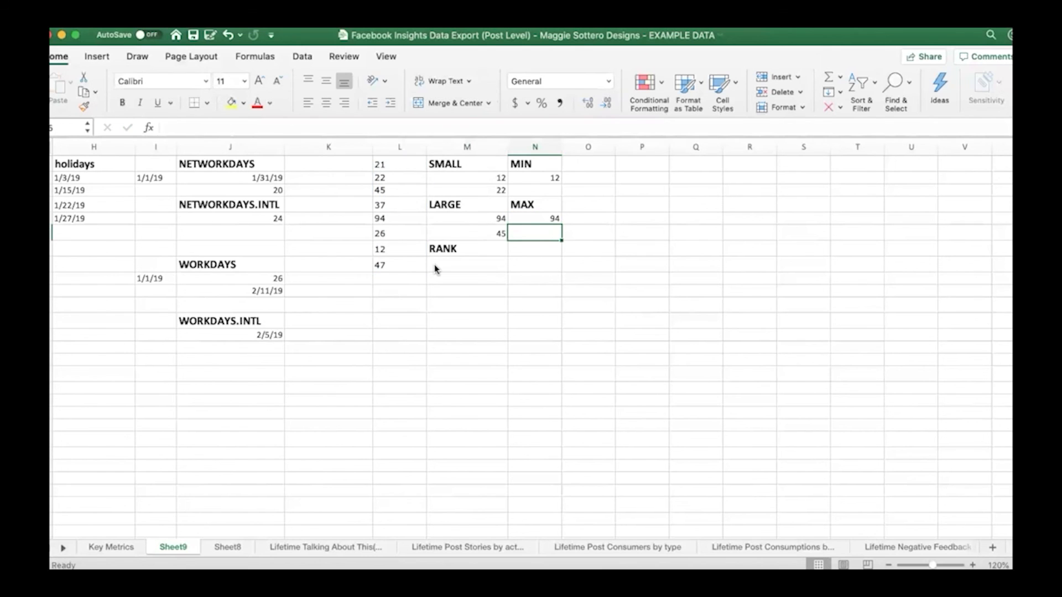
pyautogui.click(442, 265)
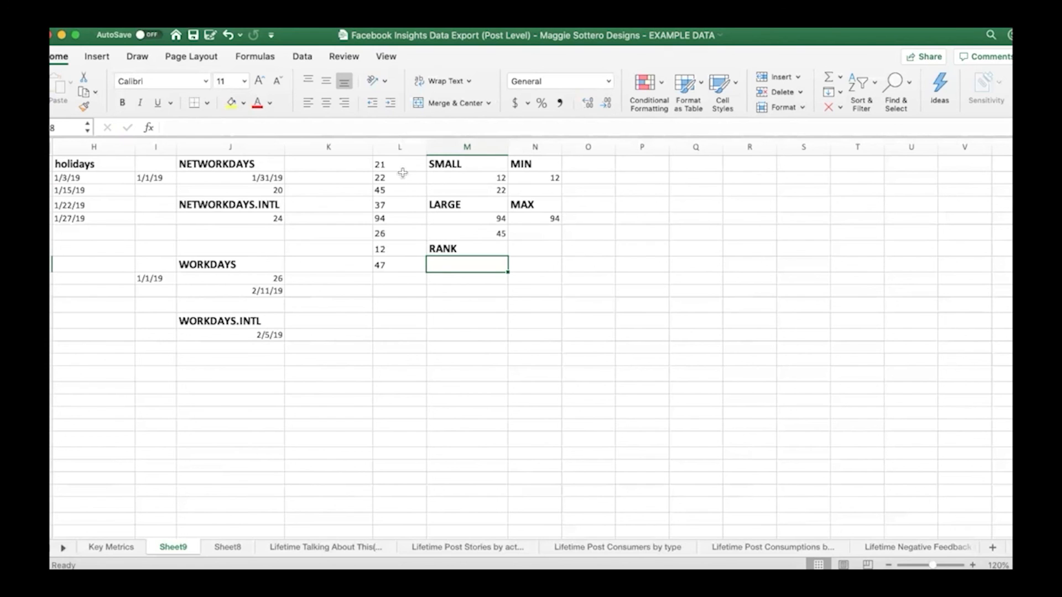
pyautogui.click(399, 231)
pyautogui.moveTo(398, 164); pyautogui.dragTo(403, 266)
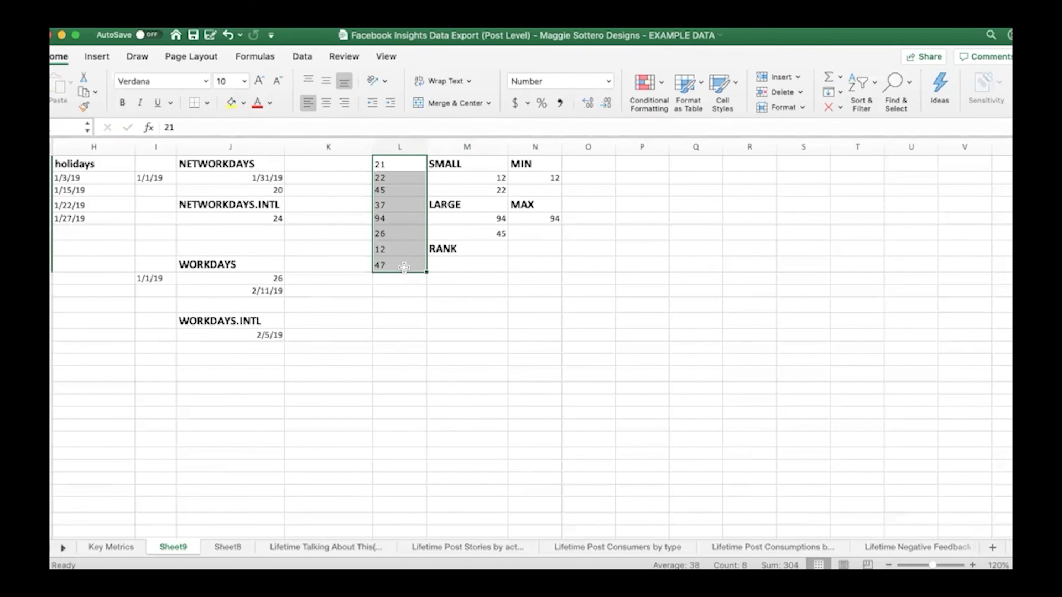
pyautogui.click(485, 265)
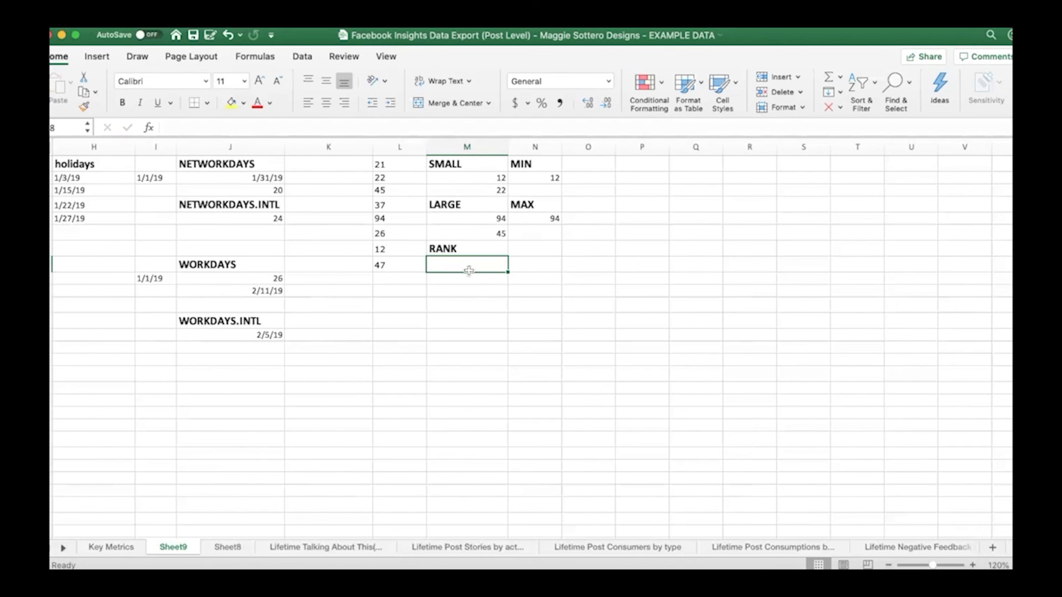
pyautogui.click(393, 205)
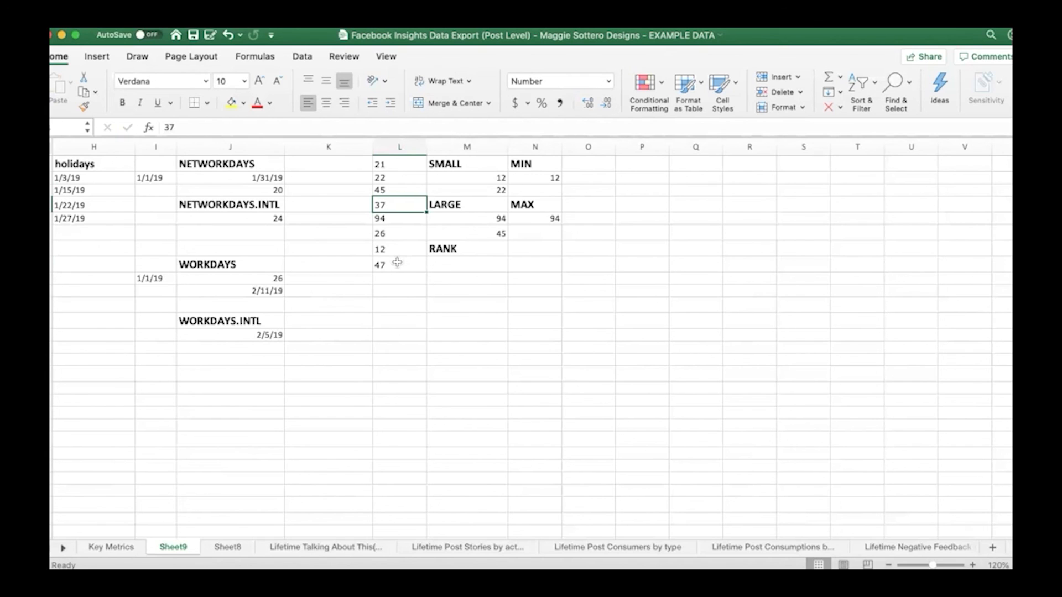
pyautogui.moveTo(402, 164); pyautogui.dragTo(467, 262)
# Enter =RANK(L6,L1:L8,1) in M8 under the RANK heading to rank the number 26 in ascending order
pyautogui.click(467, 262)
pyautogui.write('=rank')
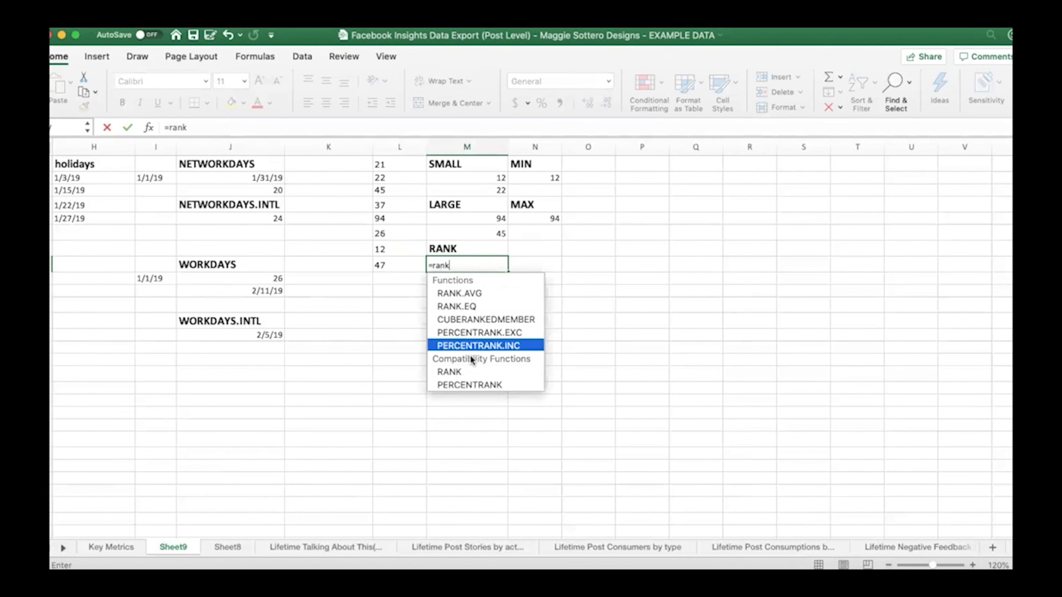
pyautogui.doubleClick(472, 370)
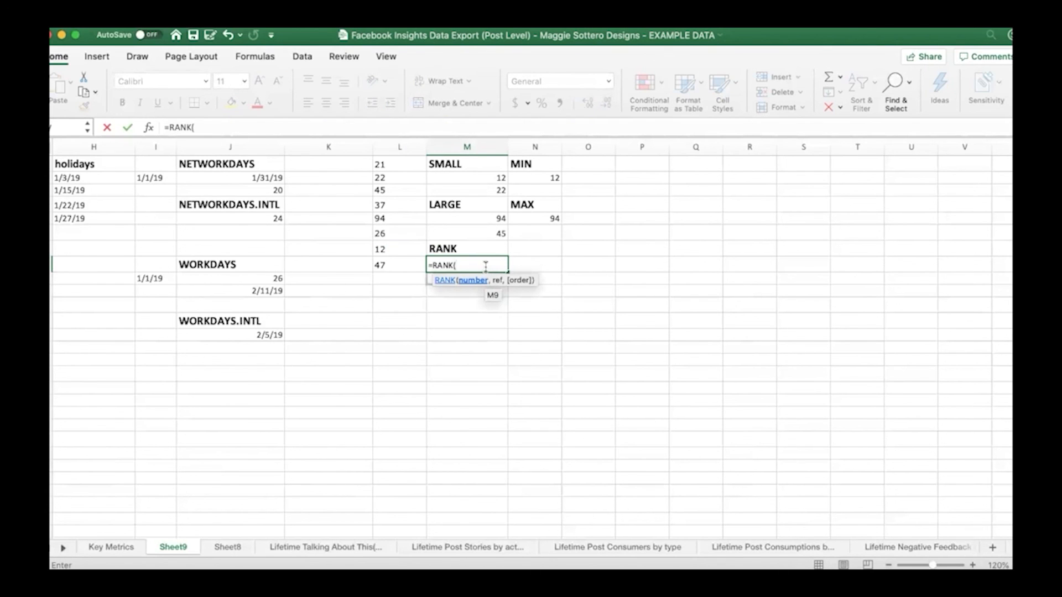
pyautogui.click(397, 232)
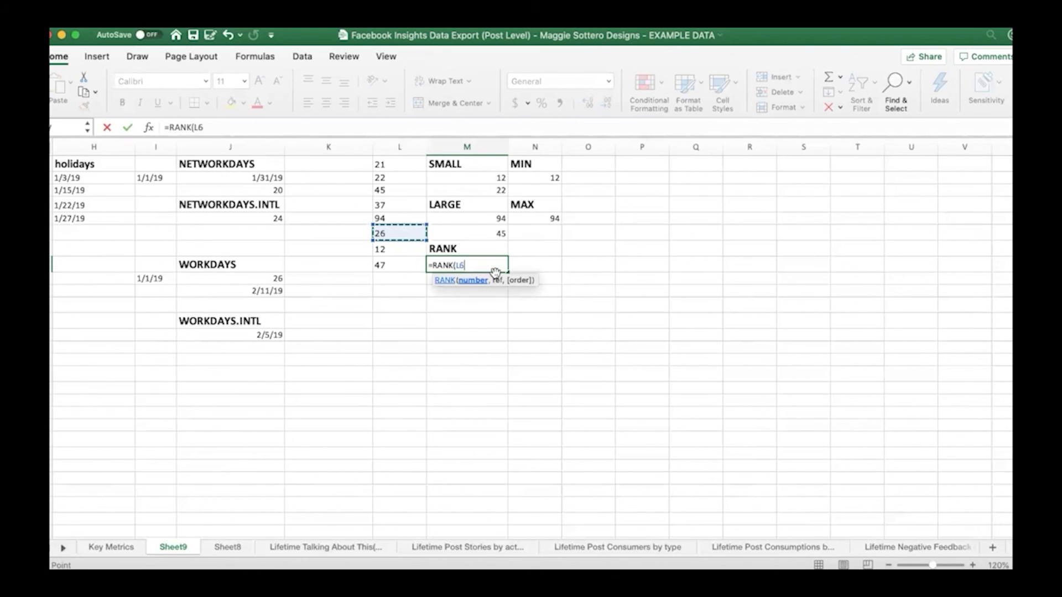
pyautogui.write(',')
pyautogui.moveTo(397, 164); pyautogui.dragTo(397, 266)
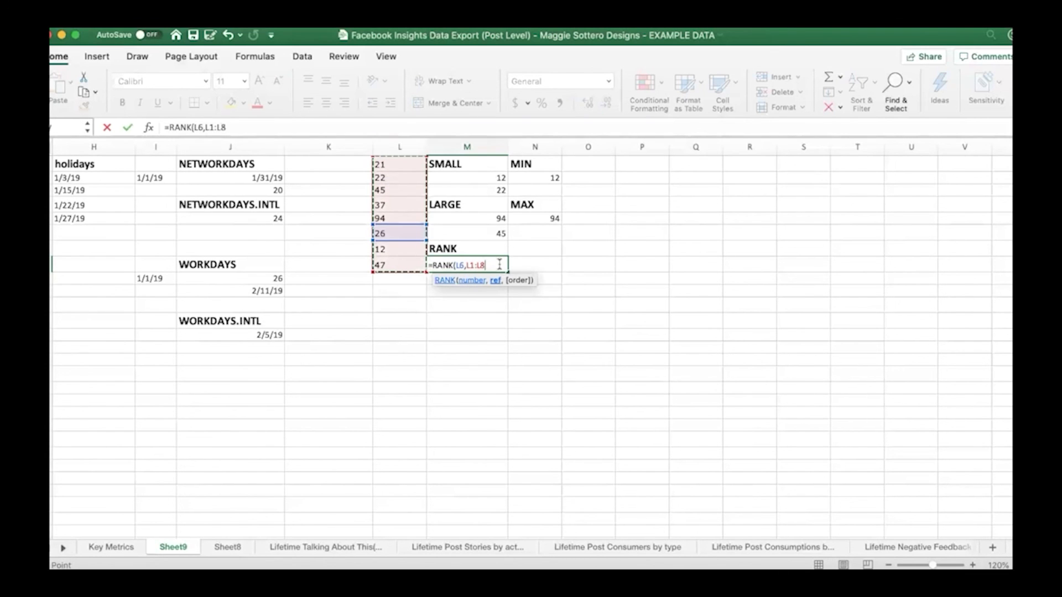
pyautogui.write(',')
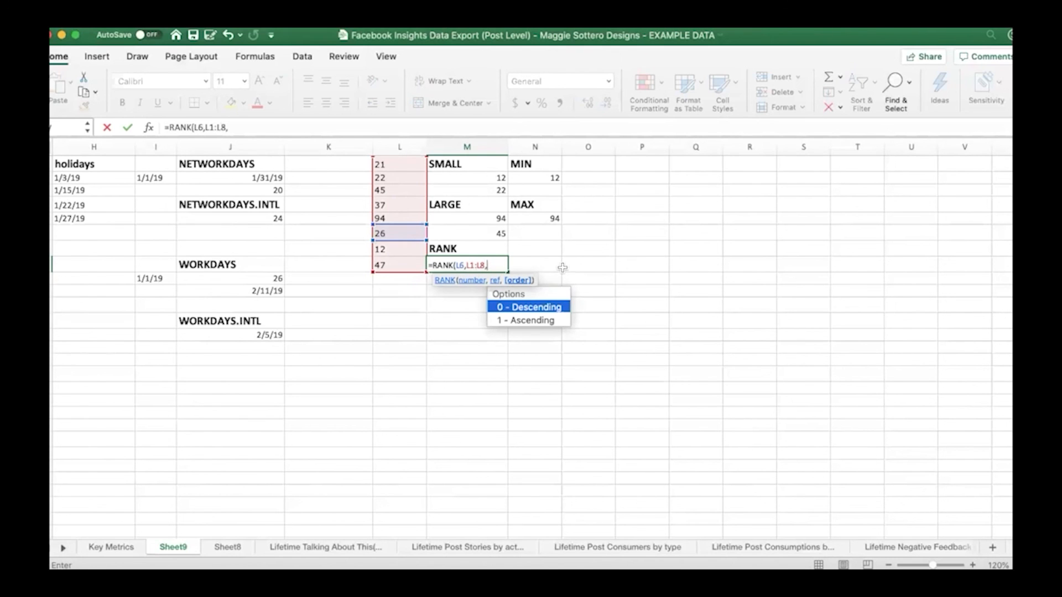
pyautogui.doubleClick(533, 321)
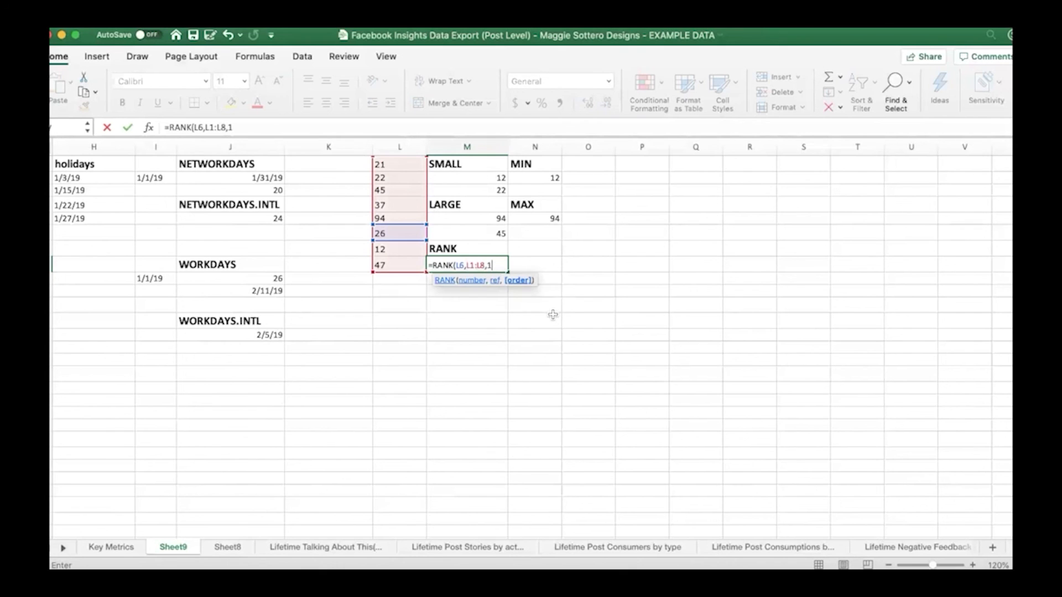
pyautogui.write(')')
pyautogui.press('Return')
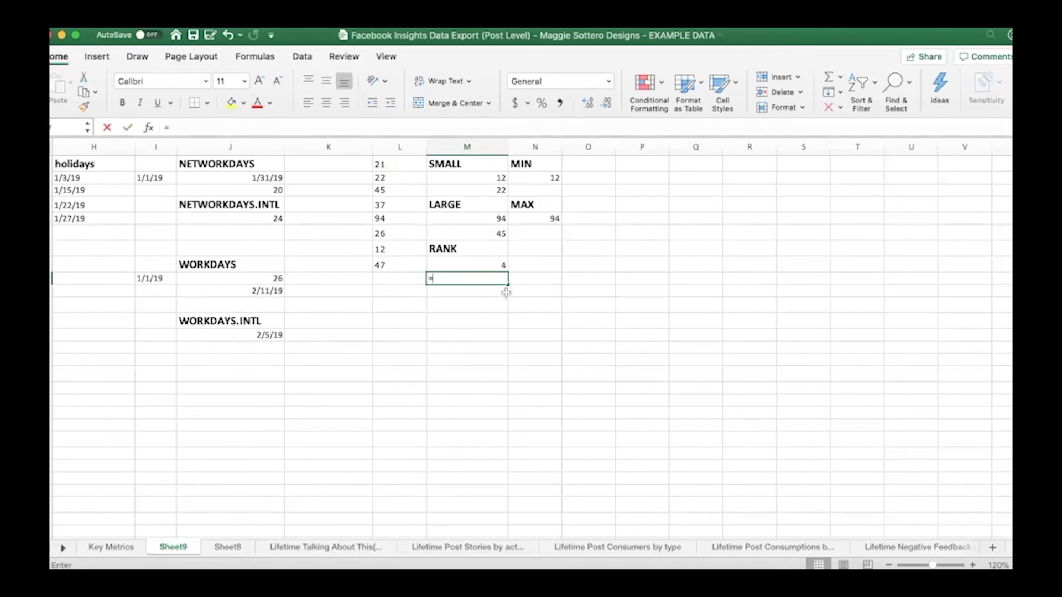
# Enter =RANK(L6,L1:L8,0) in M9 to rank the same number in descending order
pyautogui.write('=rank')
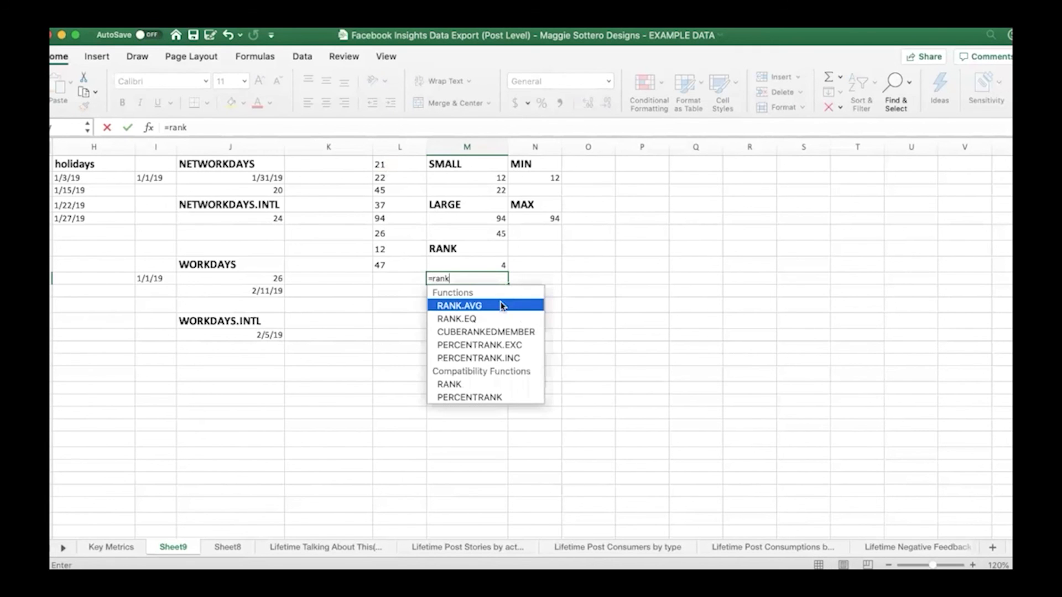
pyautogui.click(535, 385)
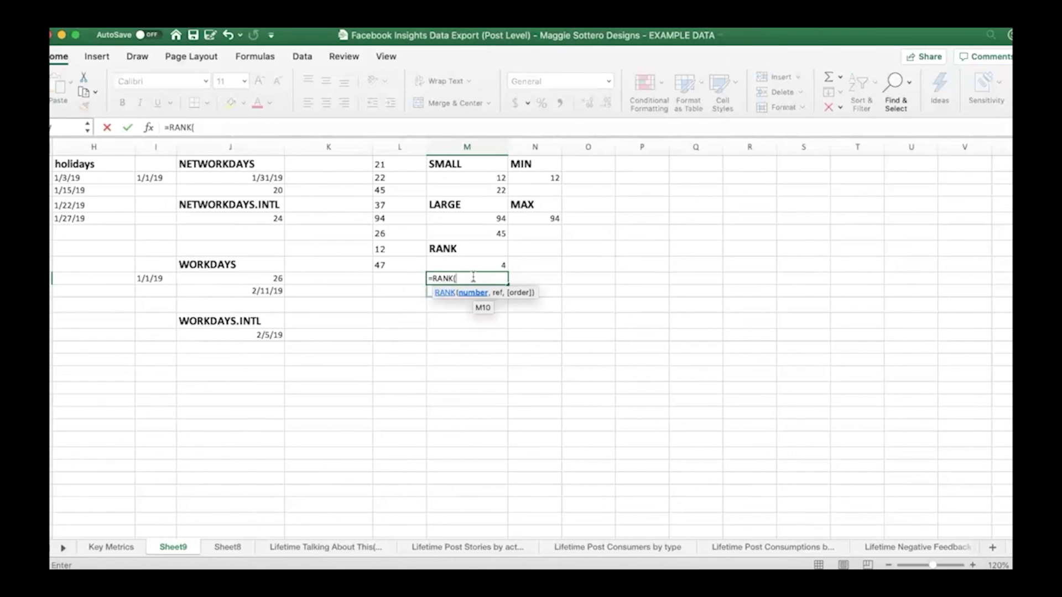
pyautogui.click(406, 234)
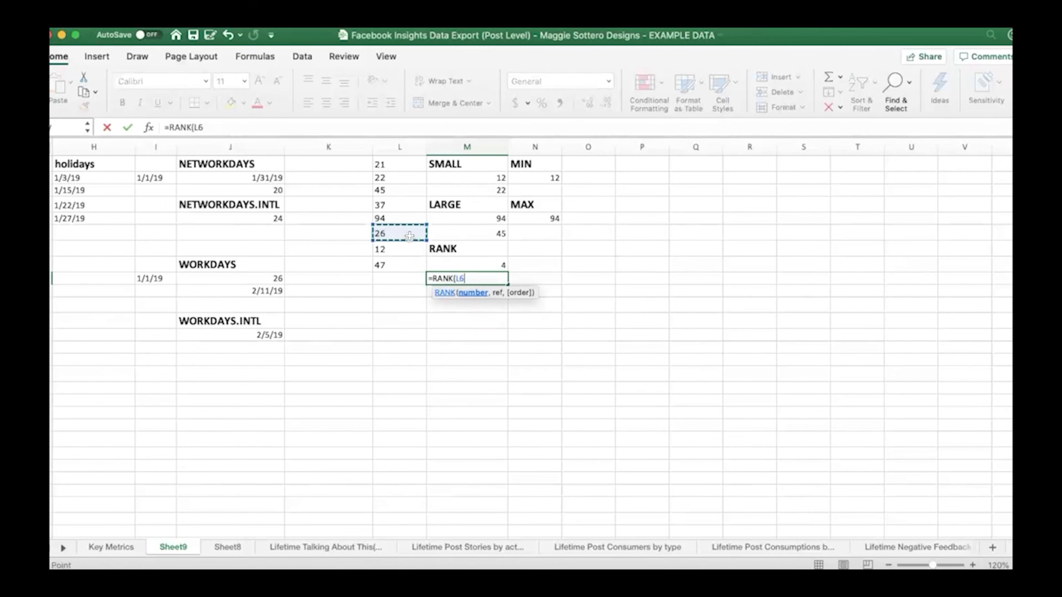
pyautogui.write(',')
pyautogui.moveTo(396, 167); pyautogui.dragTo(396, 266)
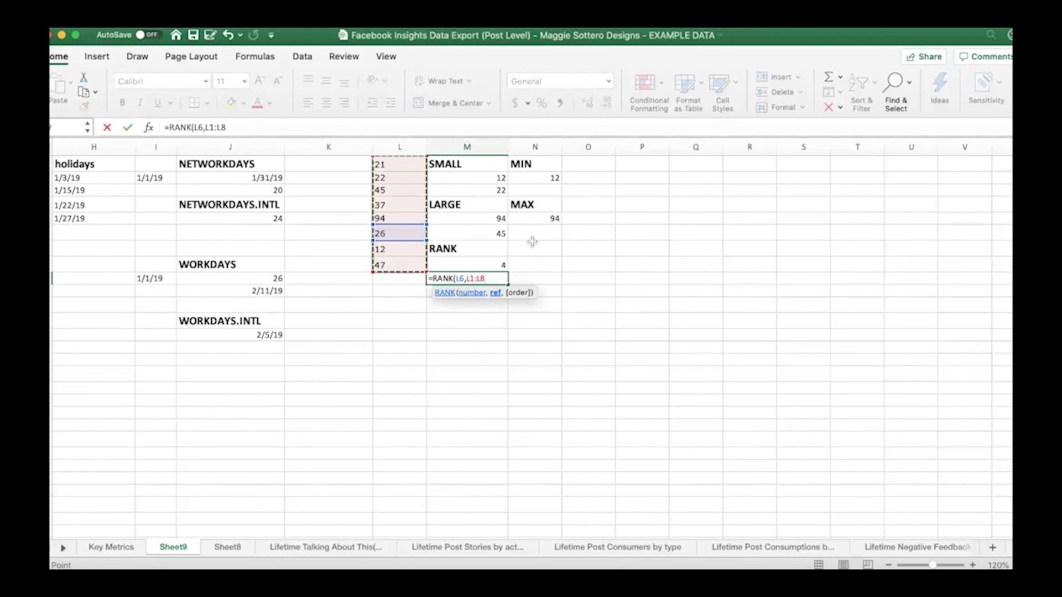
pyautogui.write(',')
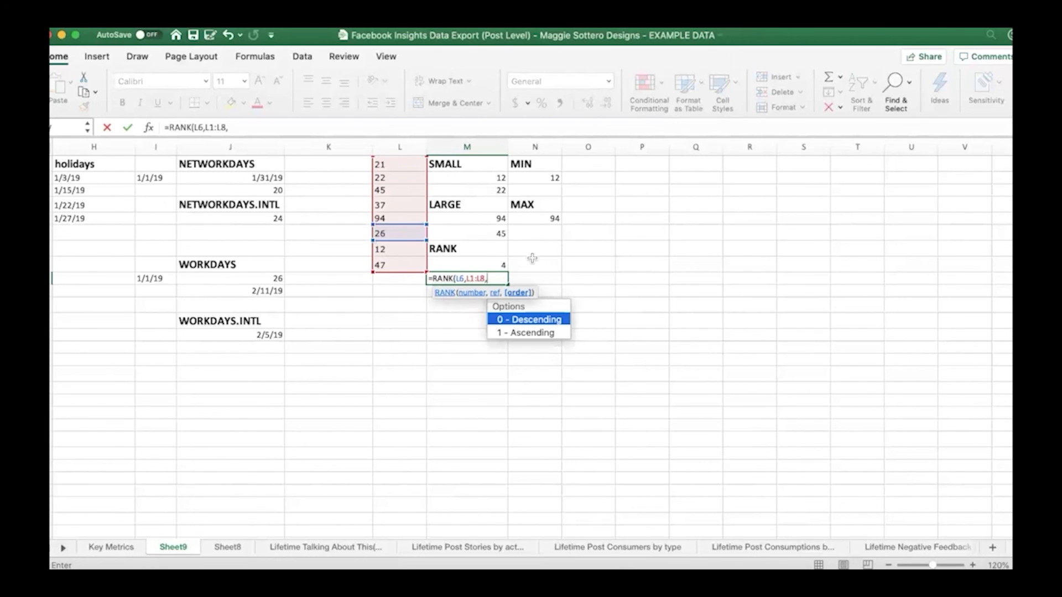
pyautogui.doubleClick(535, 320)
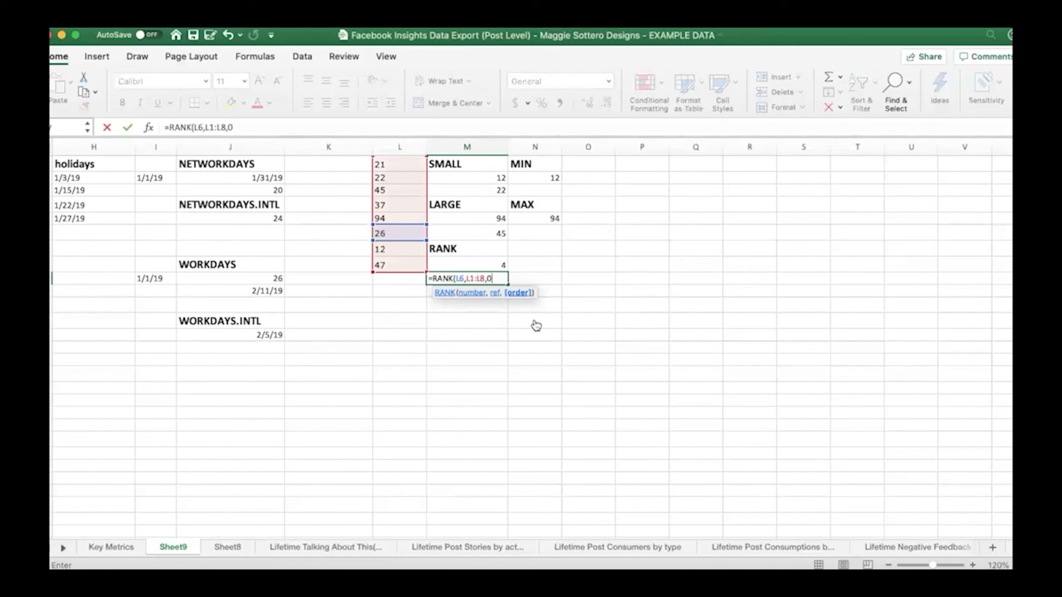
pyautogui.press('Return')
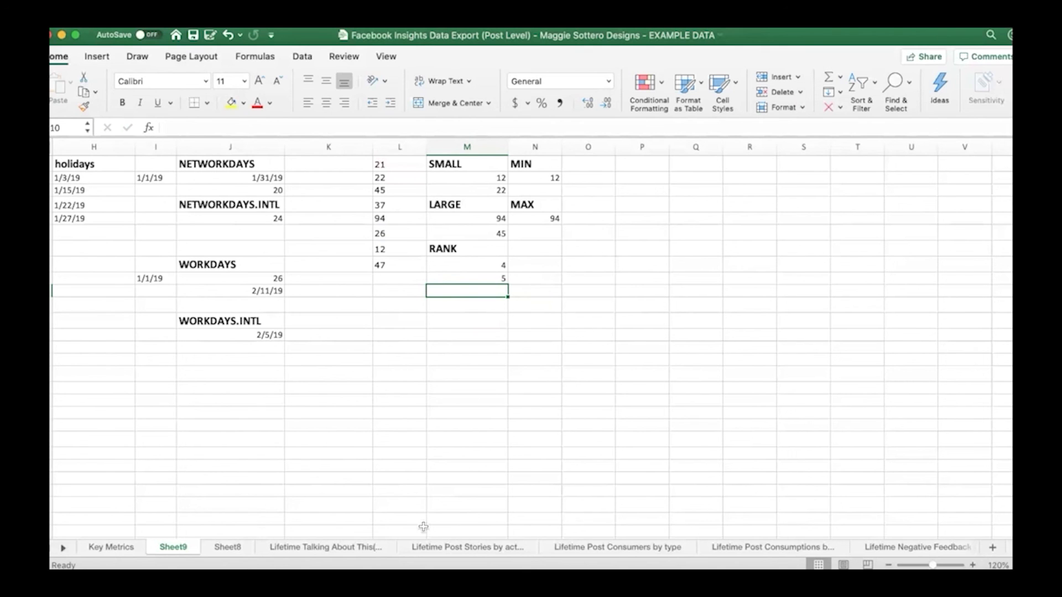
pyautogui.moveTo(297, 535); pyautogui.dragTo(161, 546)
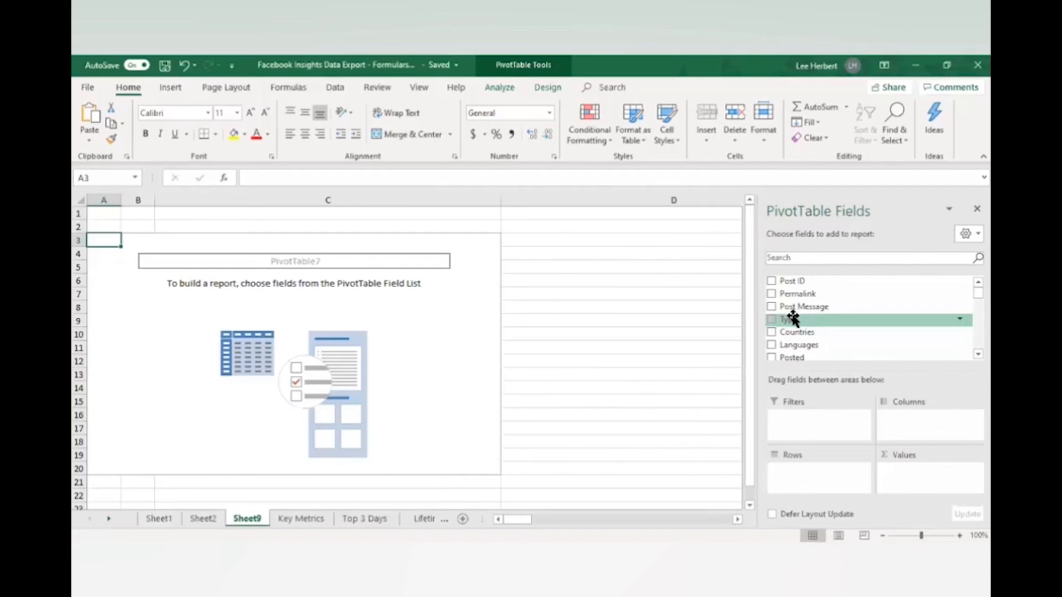
# Add Type to the PivotTable's Rows, search its fields for "like", and add Lifetime Post Impressions by people who have liked your Page to Values
pyautogui.moveTo(790, 320); pyautogui.dragTo(817, 474)
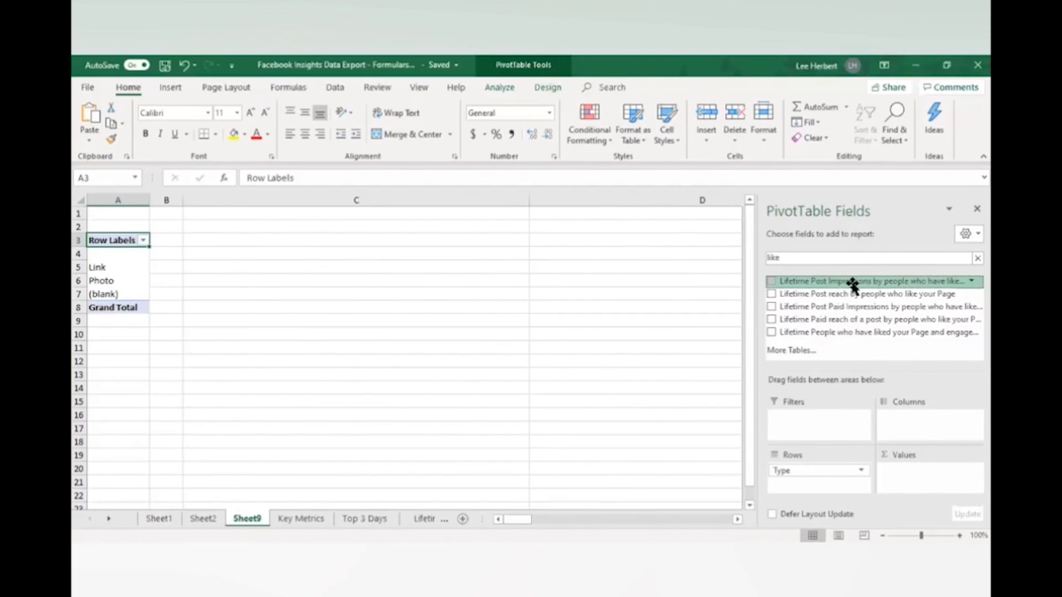
pyautogui.moveTo(852, 284); pyautogui.dragTo(912, 475)
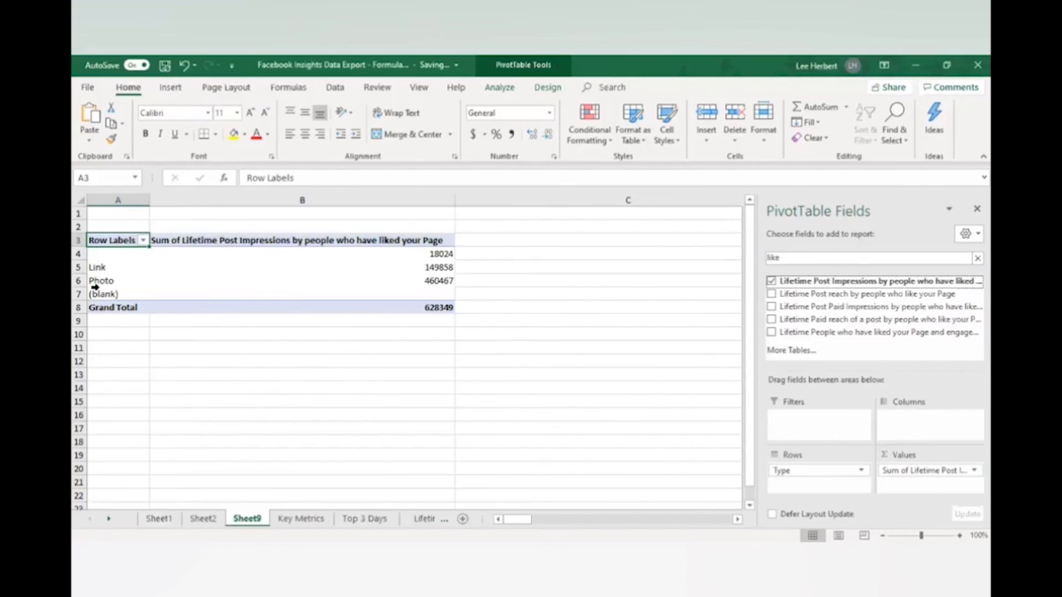
# Examine the PivotTable's impression sums for the unnamed, Link and Photo types and the grand total
pyautogui.click(79, 267)
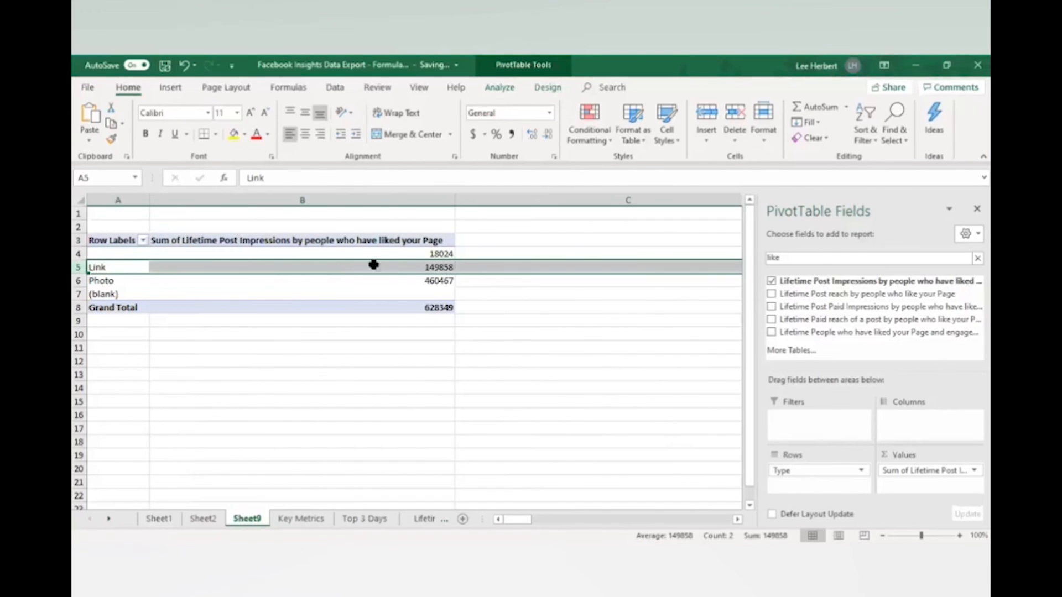
pyautogui.click(449, 268)
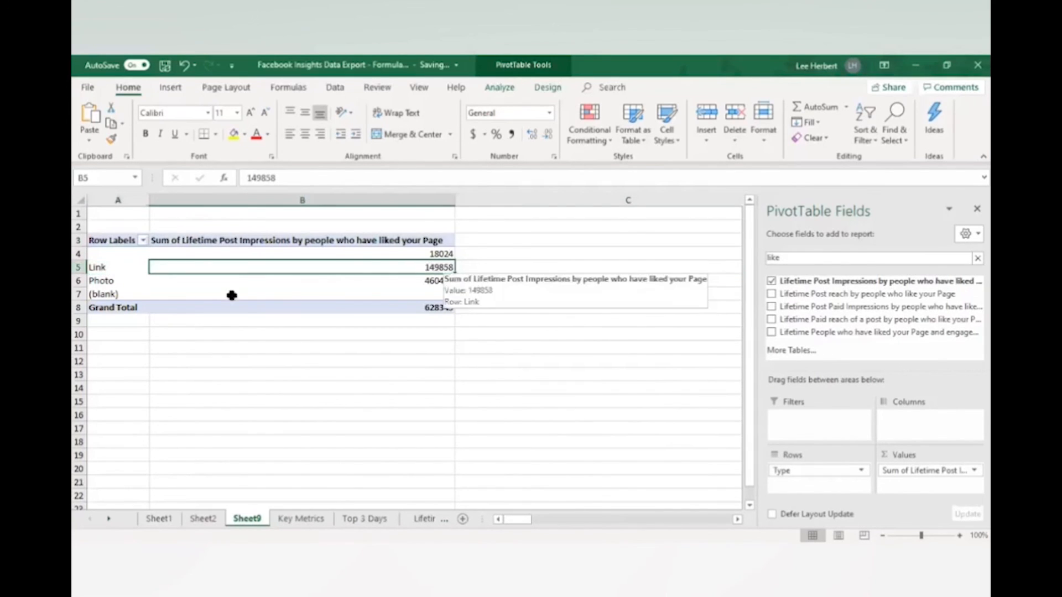
pyautogui.click(90, 281)
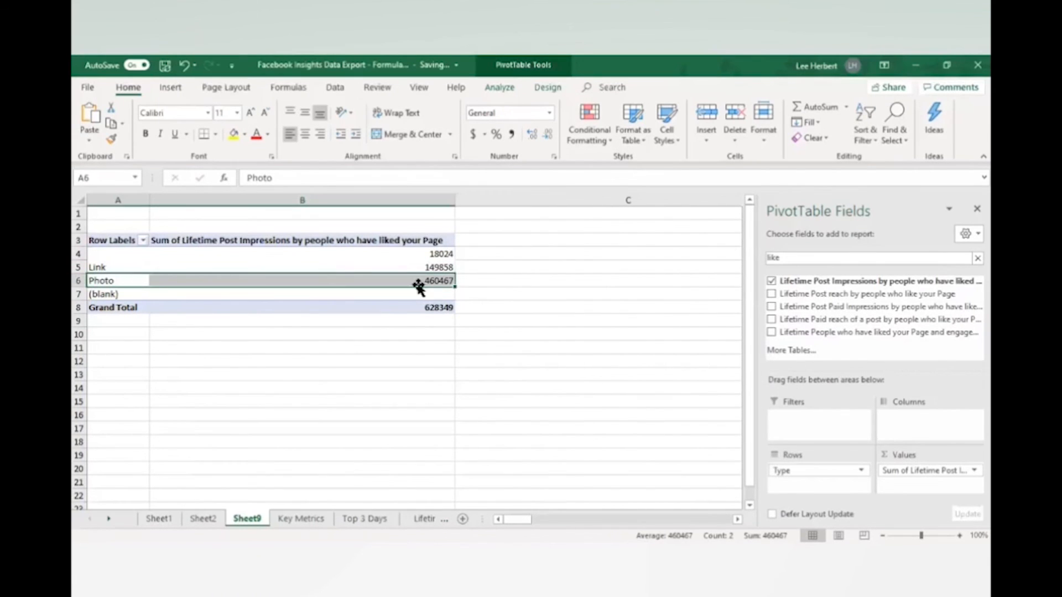
pyautogui.click(313, 331)
pyautogui.click(93, 307)
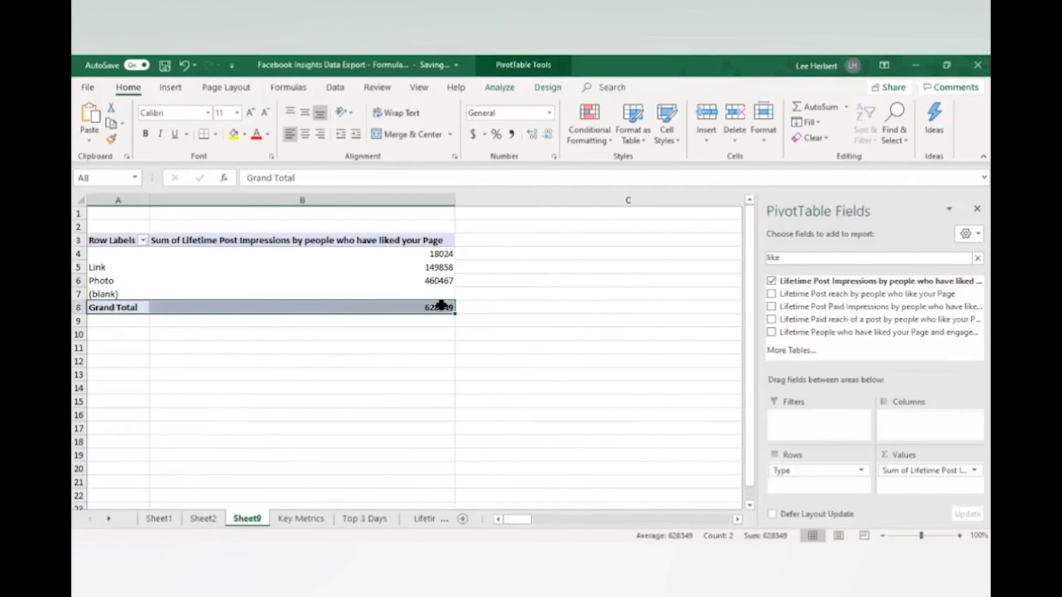
pyautogui.click(437, 249)
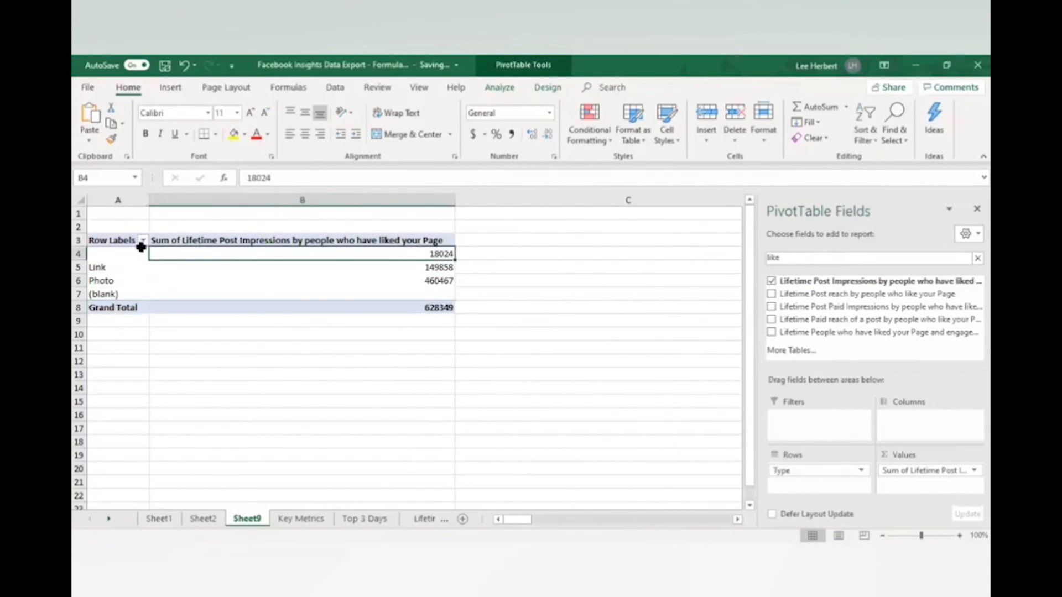
pyautogui.click(109, 254)
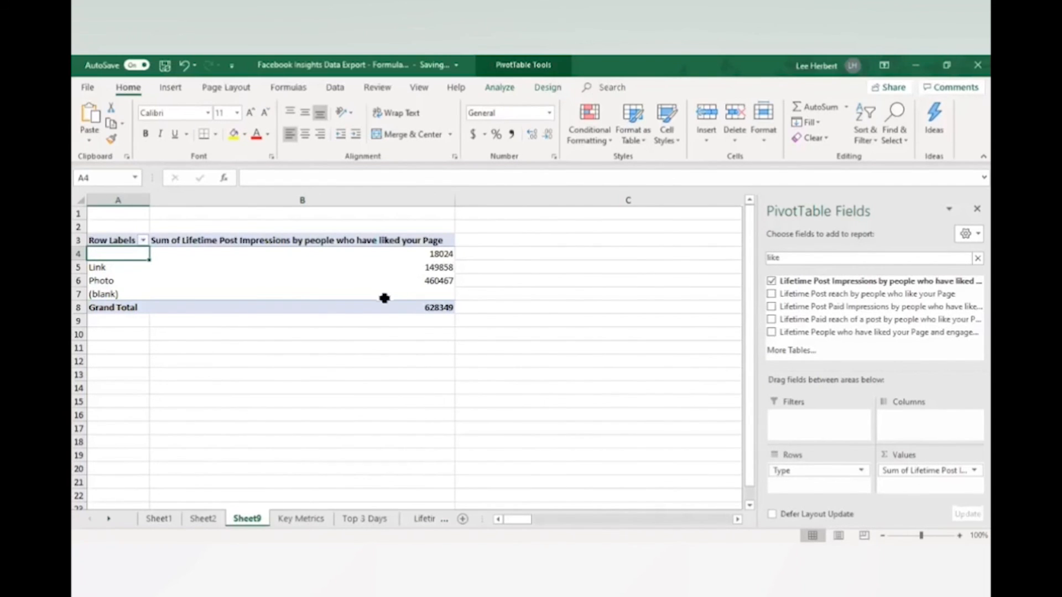
pyautogui.click(450, 253)
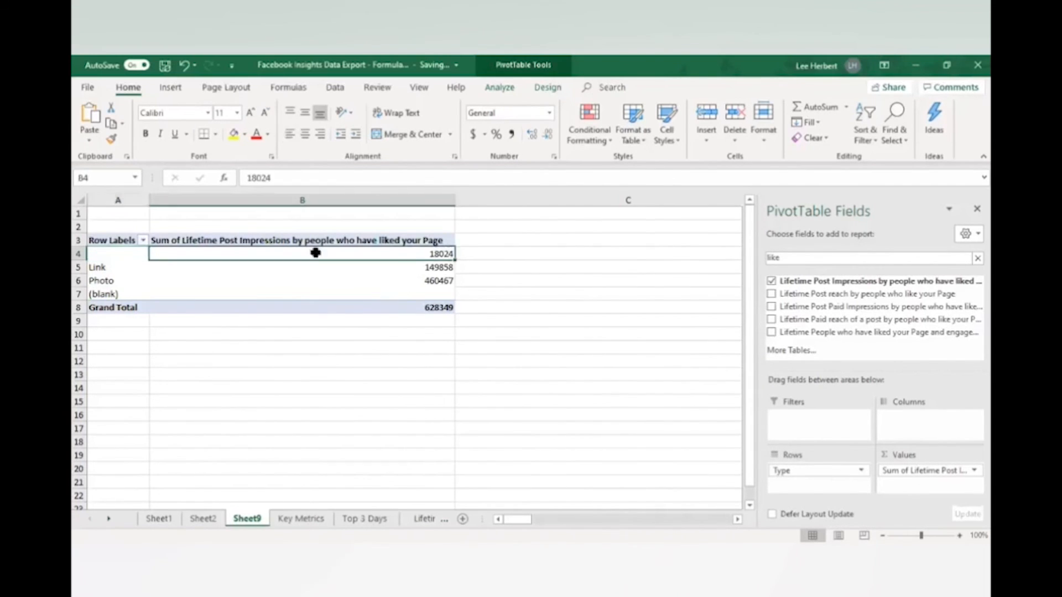
pyautogui.click(92, 267)
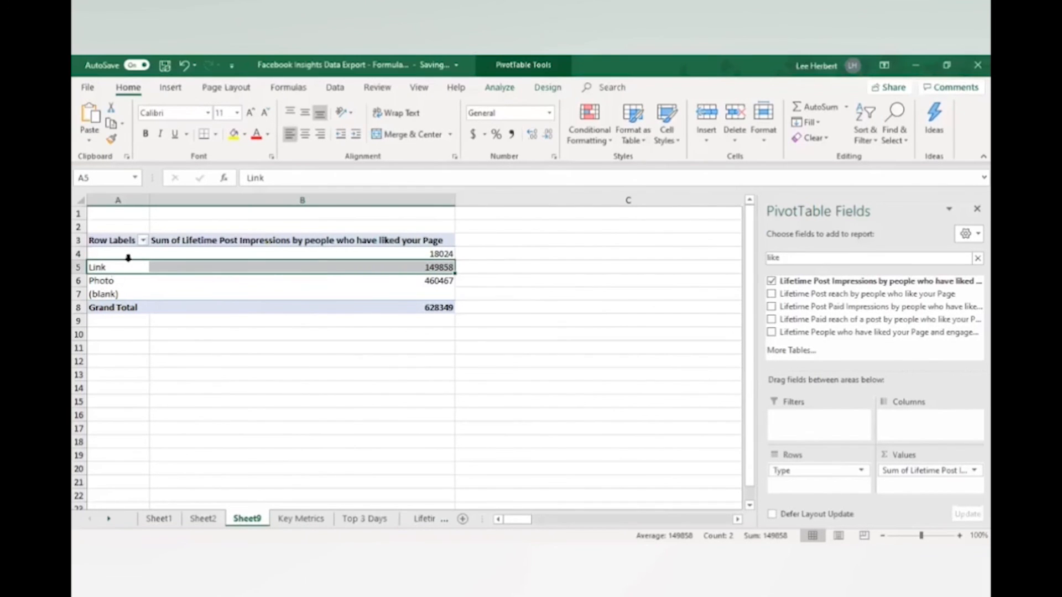
# Filter the PivotTable's row labels to exclude the unnamed type, keeping Link, Photo and (blank)
pyautogui.click(144, 239)
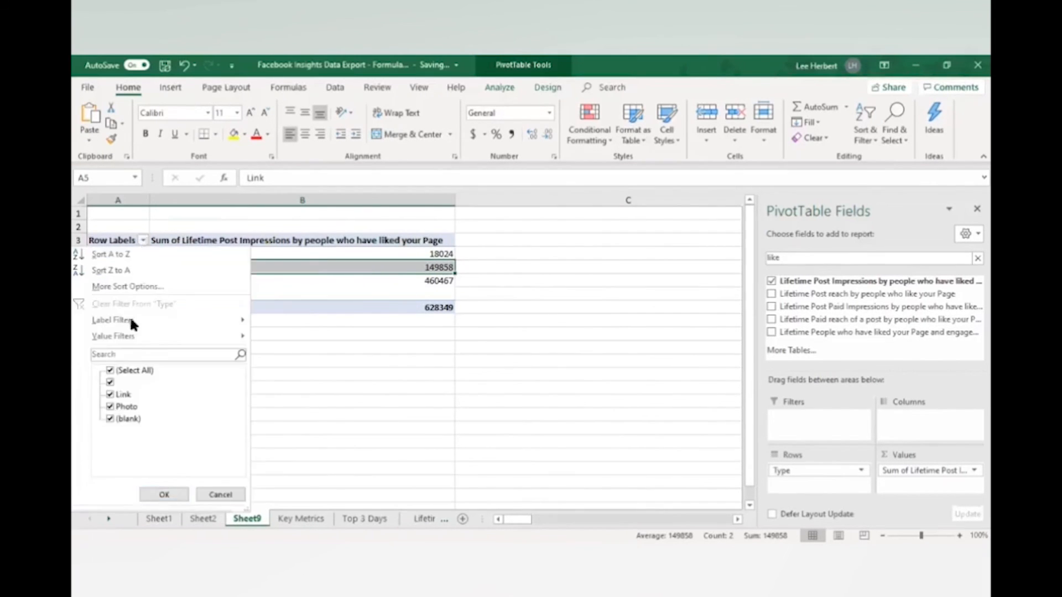
pyautogui.click(110, 381)
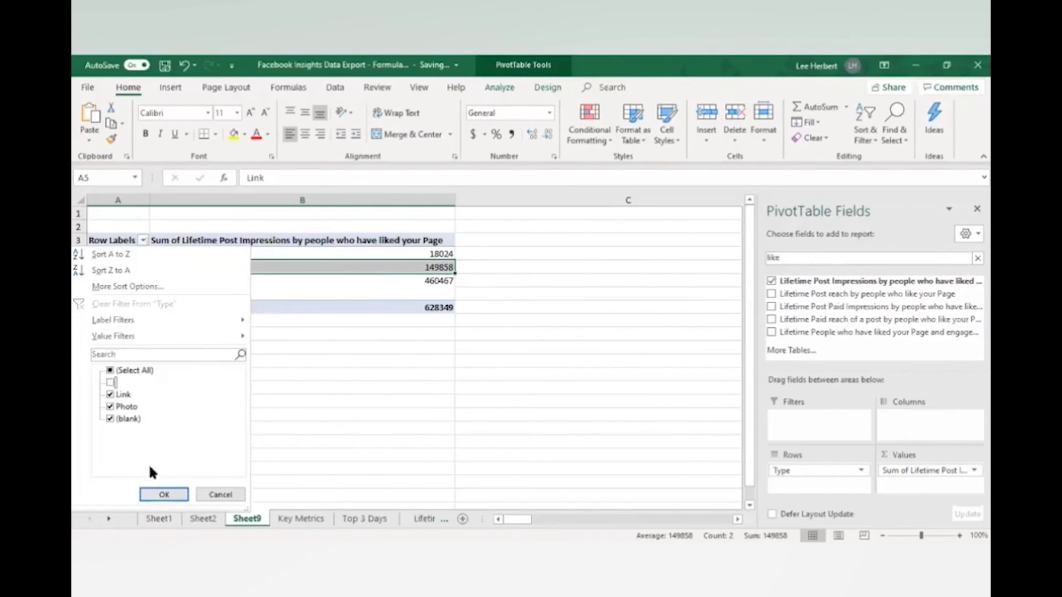
pyautogui.click(162, 494)
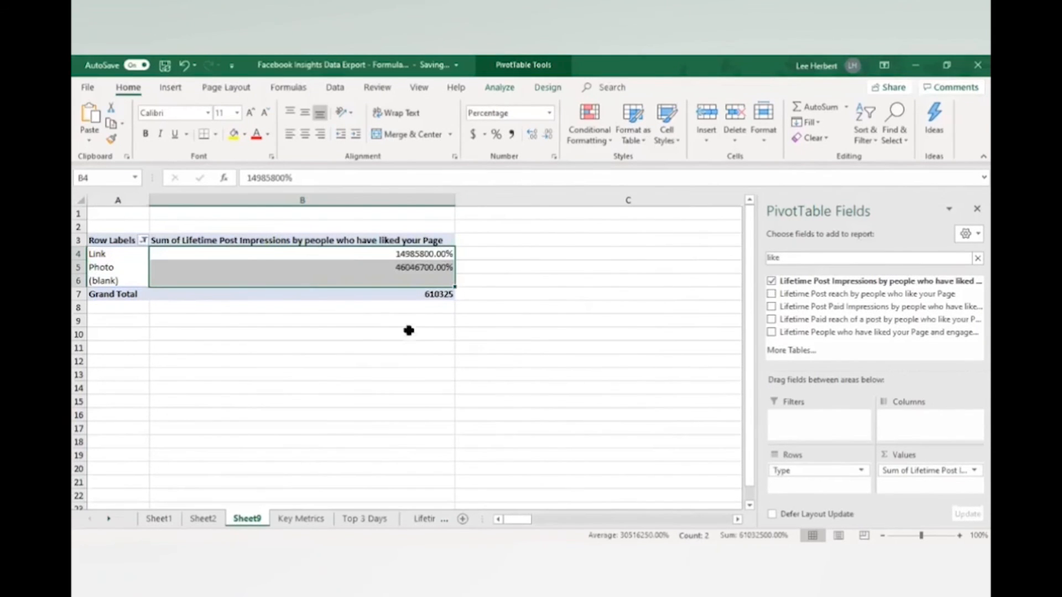
# Undo the percentage format on the PivotTable's impression values in B4:B6
pyautogui.hotkey('ctrl', 'z')
pyautogui.click(383, 229)
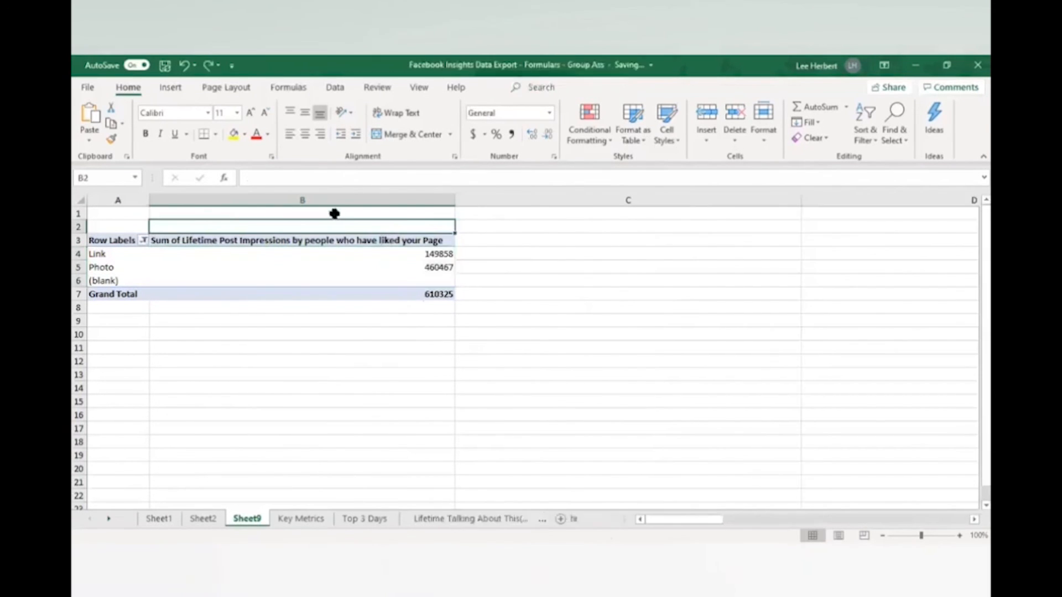
pyautogui.click(302, 199)
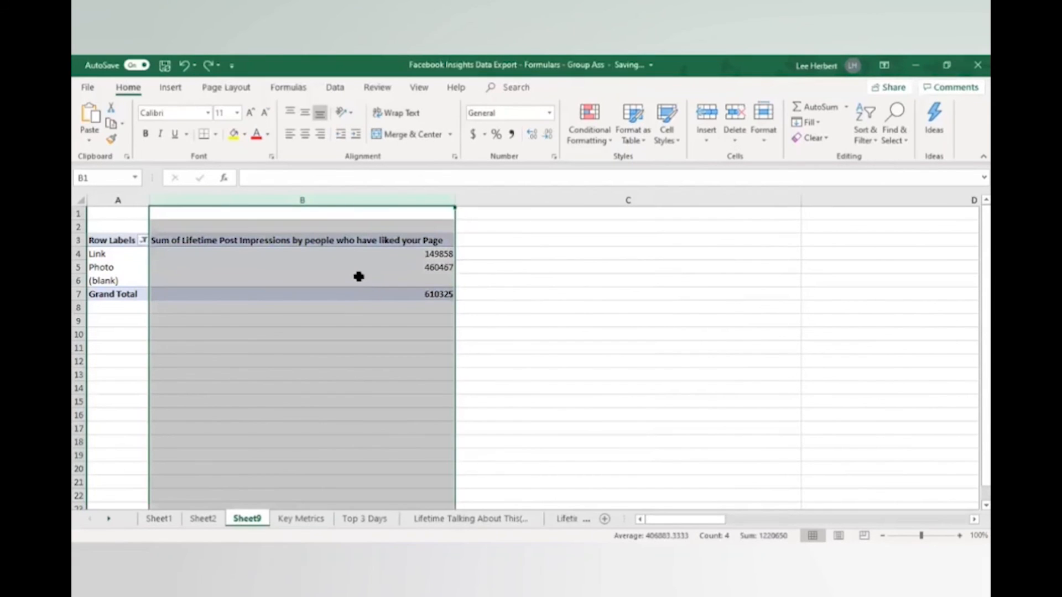
pyautogui.click(185, 239)
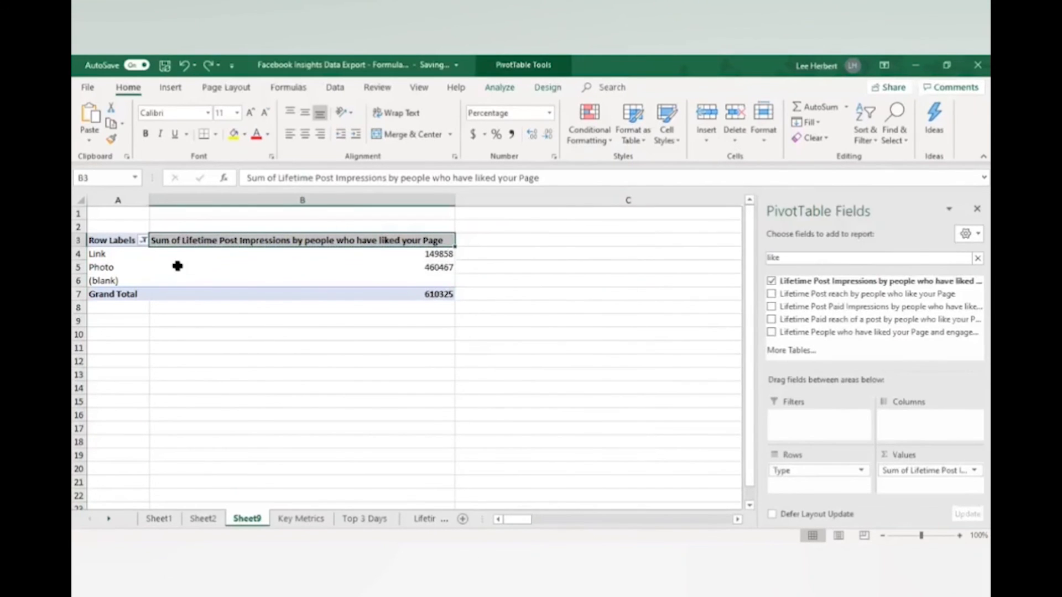
pyautogui.moveTo(178, 266)
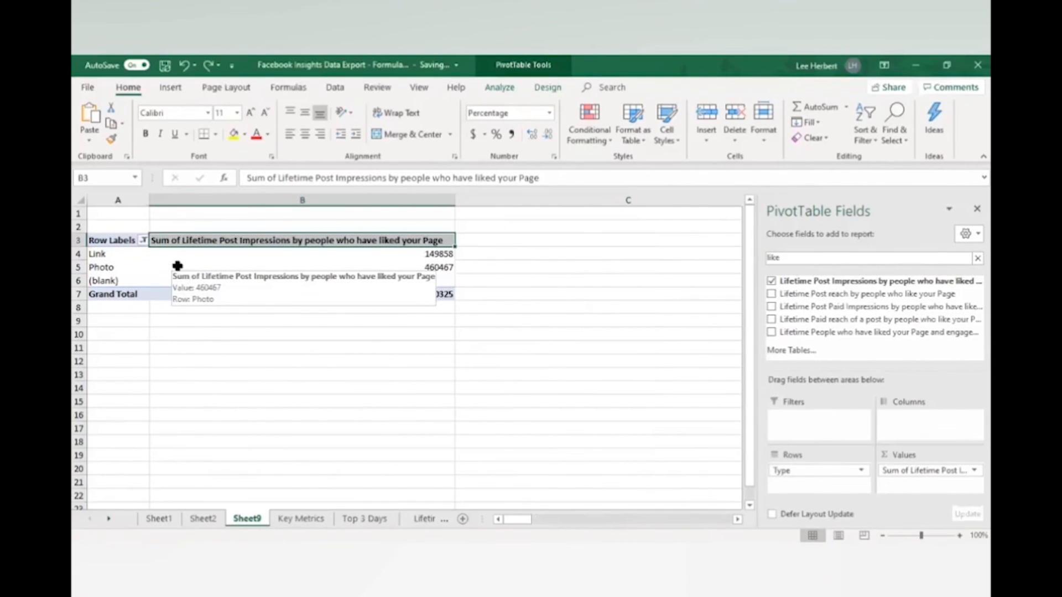
pyautogui.click(562, 305)
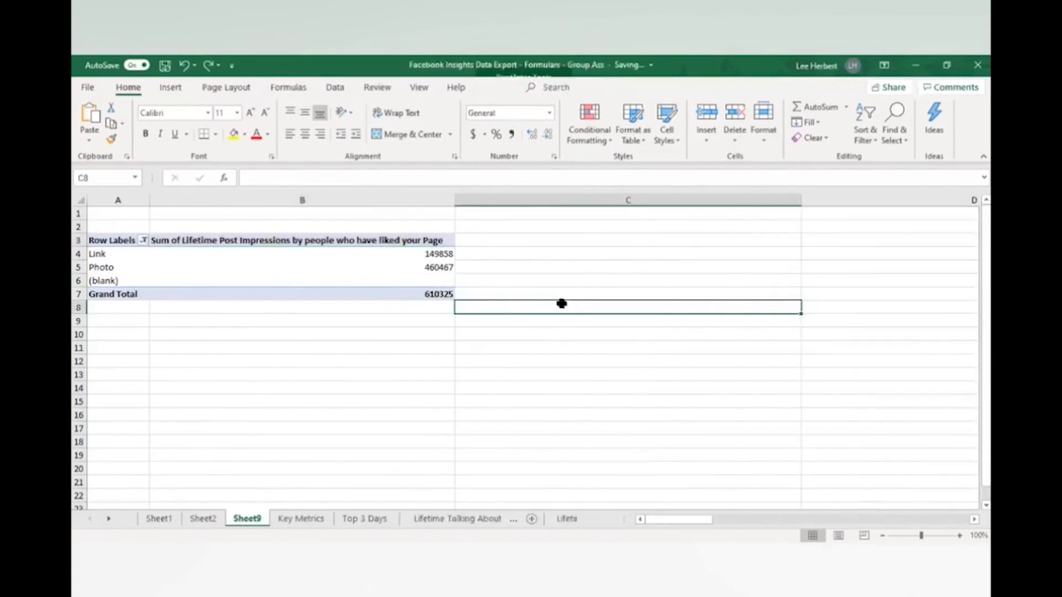
# Insert a Pie PivotChart from the impressions PivotTable and place it directly below the table, starting around row 8
pyautogui.click(341, 240)
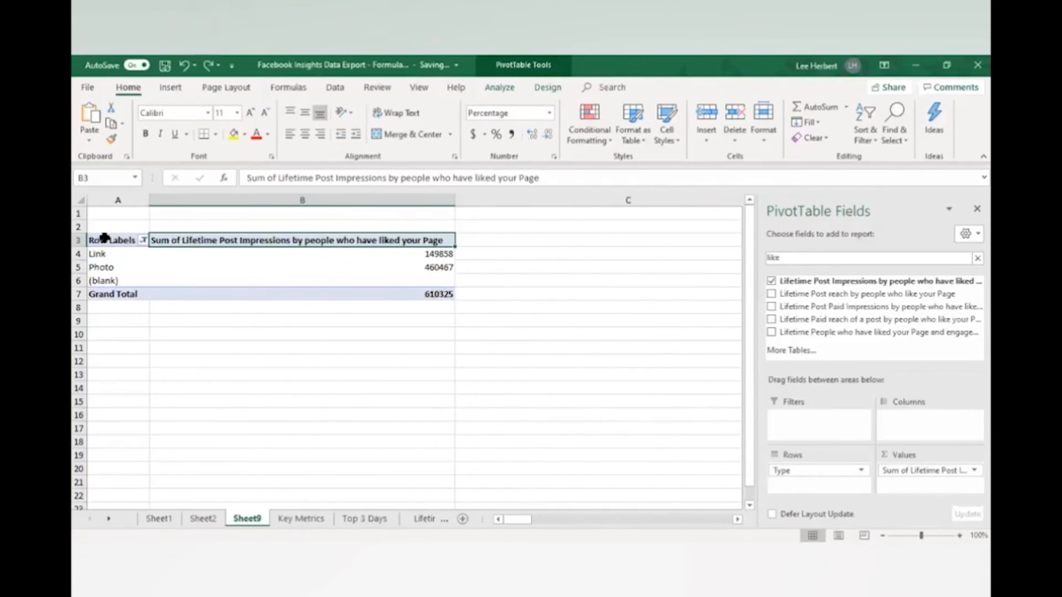
pyautogui.moveTo(442, 293); pyautogui.dragTo(78, 230)
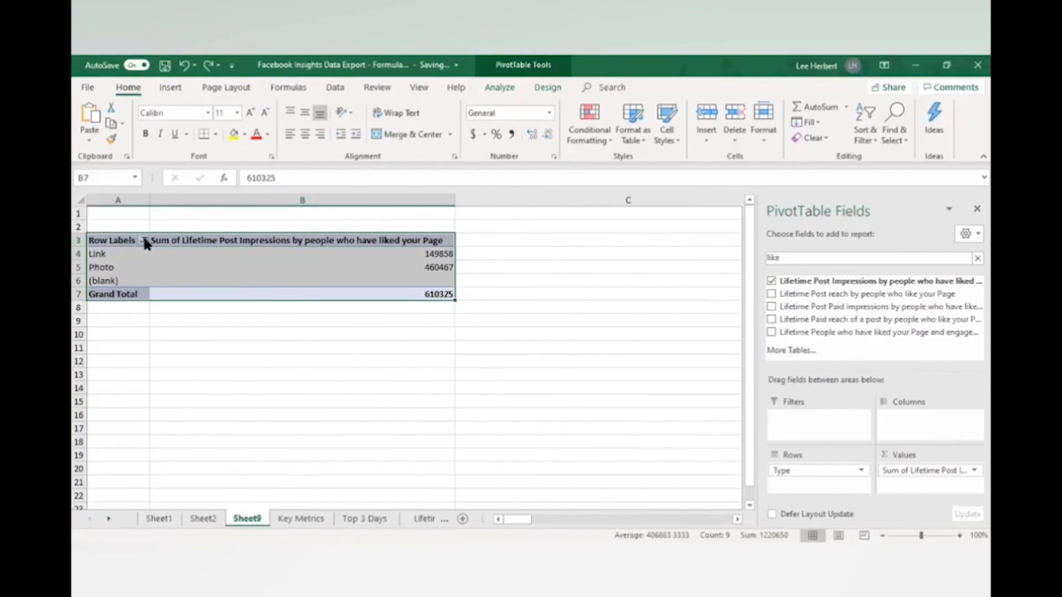
pyautogui.click(467, 307)
pyautogui.click(104, 241)
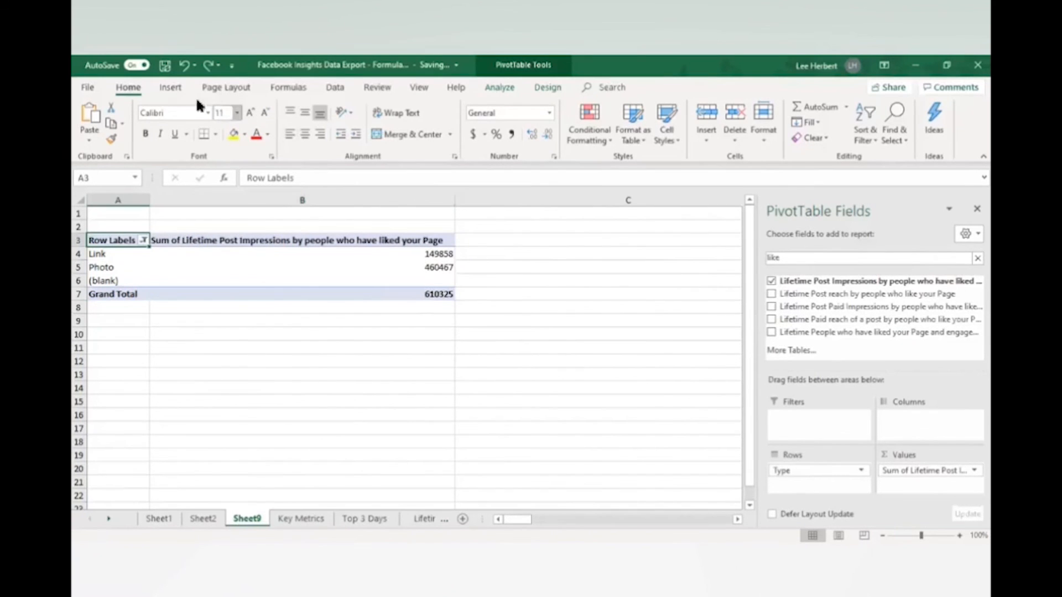
pyautogui.click(172, 87)
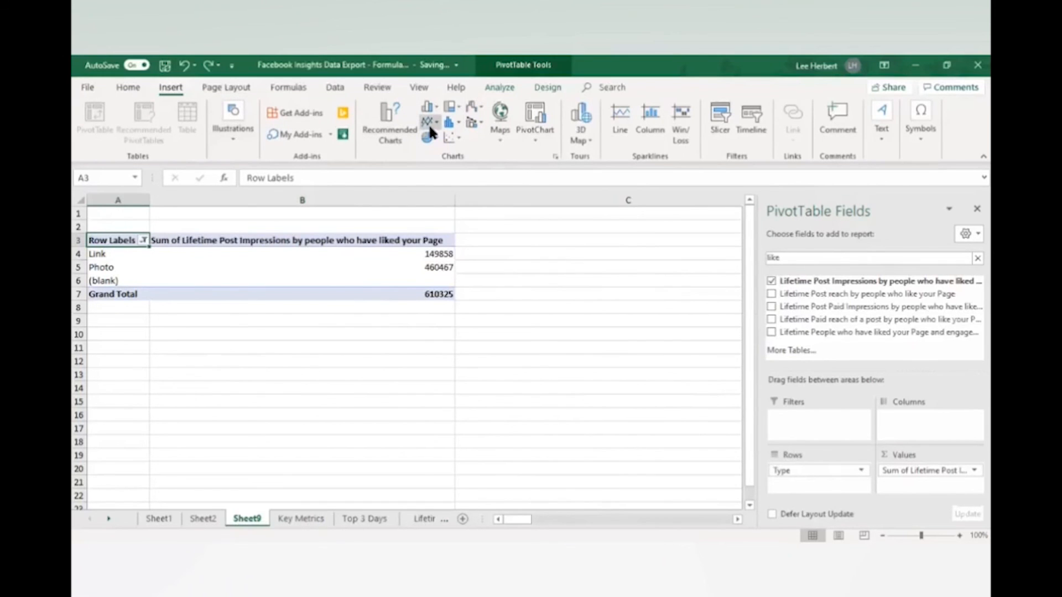
pyautogui.click(529, 114)
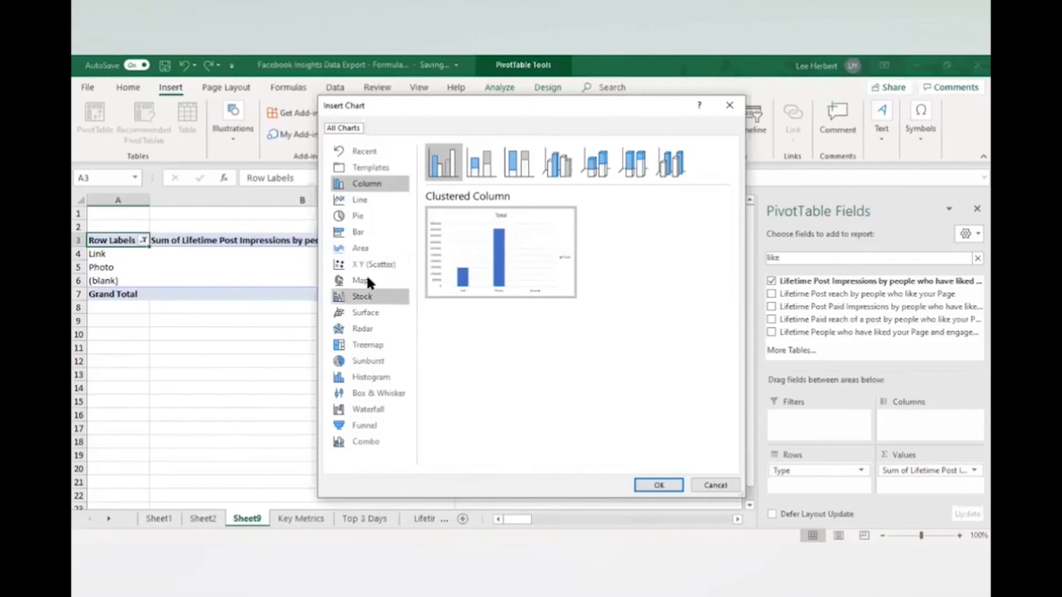
pyautogui.click(357, 216)
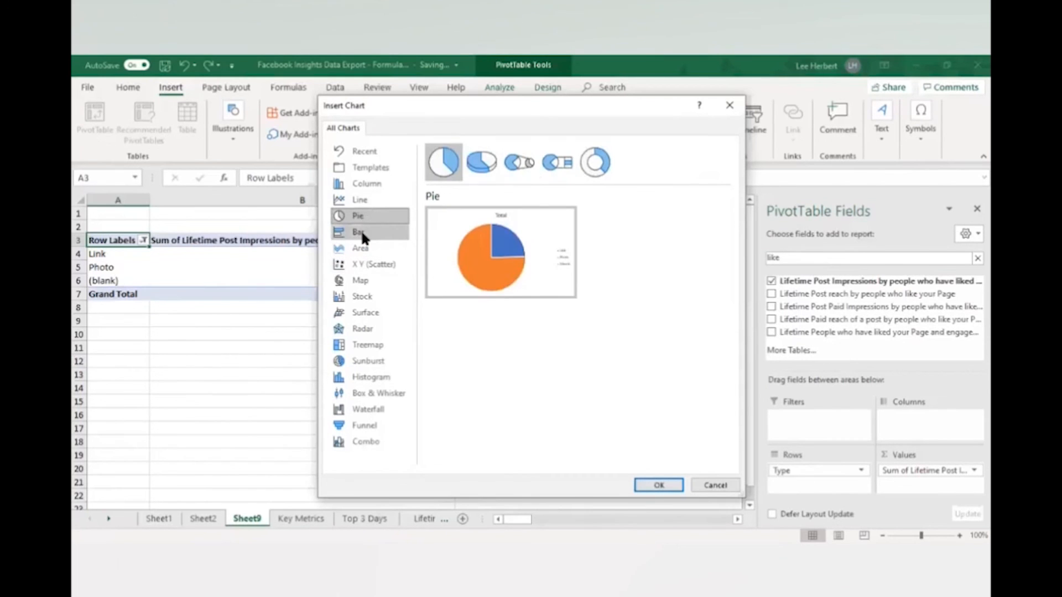
pyautogui.click(360, 231)
pyautogui.click(360, 248)
pyautogui.click(359, 264)
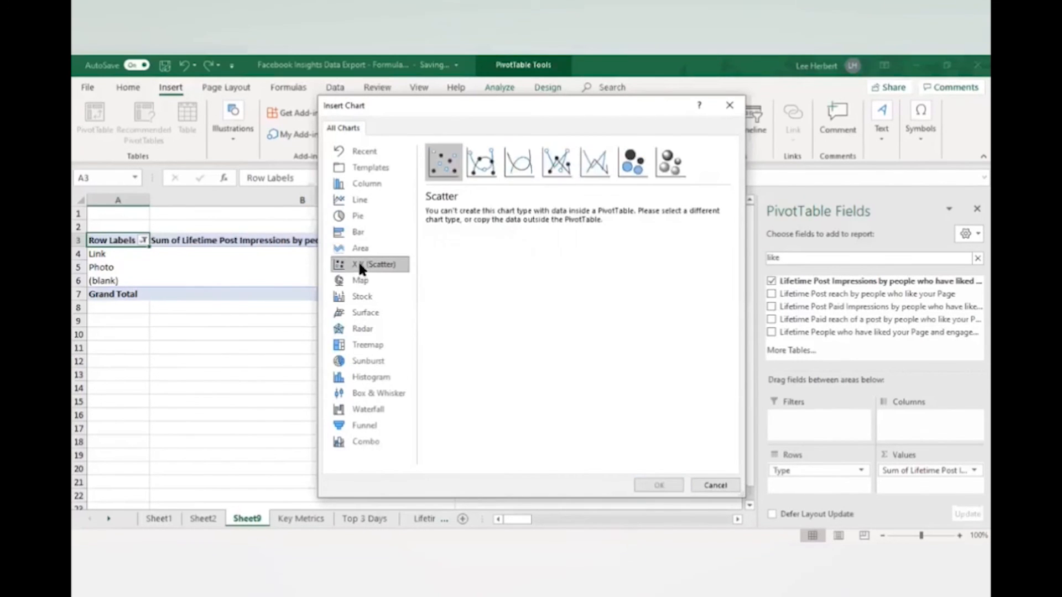
pyautogui.click(361, 216)
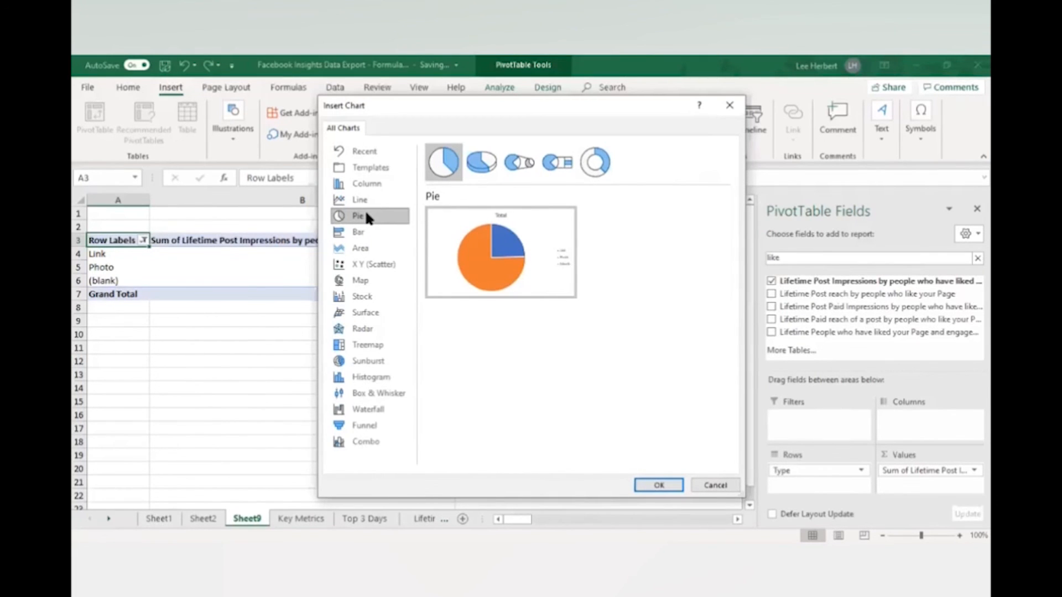
pyautogui.click(653, 485)
pyautogui.moveTo(467, 282)
pyautogui.mouseDown()
pyautogui.moveTo(511, 360)
pyautogui.moveTo(670, 277)
pyautogui.moveTo(365, 351)
pyautogui.moveTo(320, 336)
pyautogui.mouseUp()
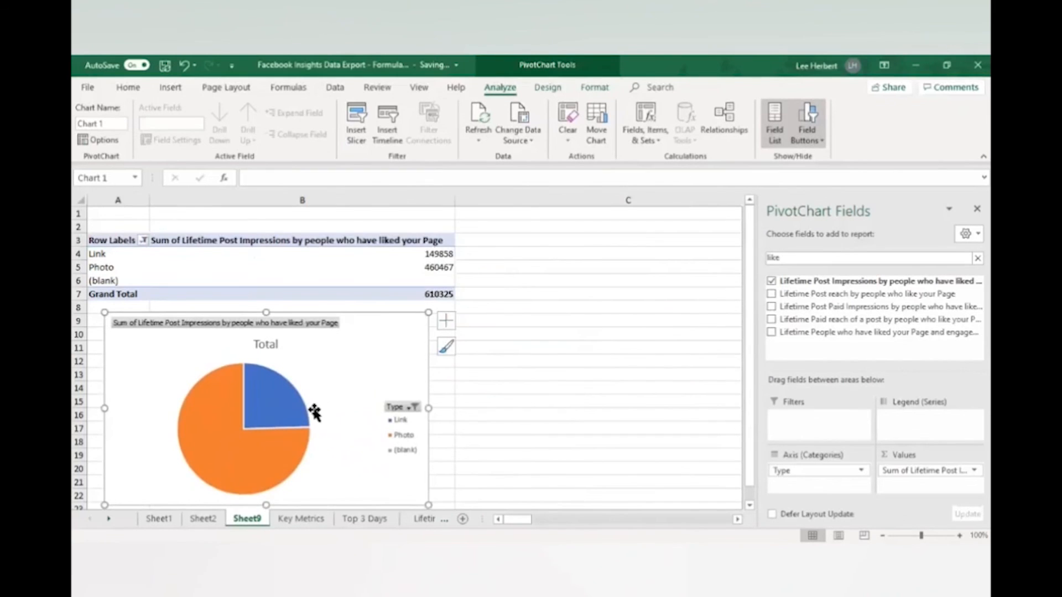
# Add data labels to the pie chart's slices using the Outside End position
pyautogui.scroll(-2, 315, 405)
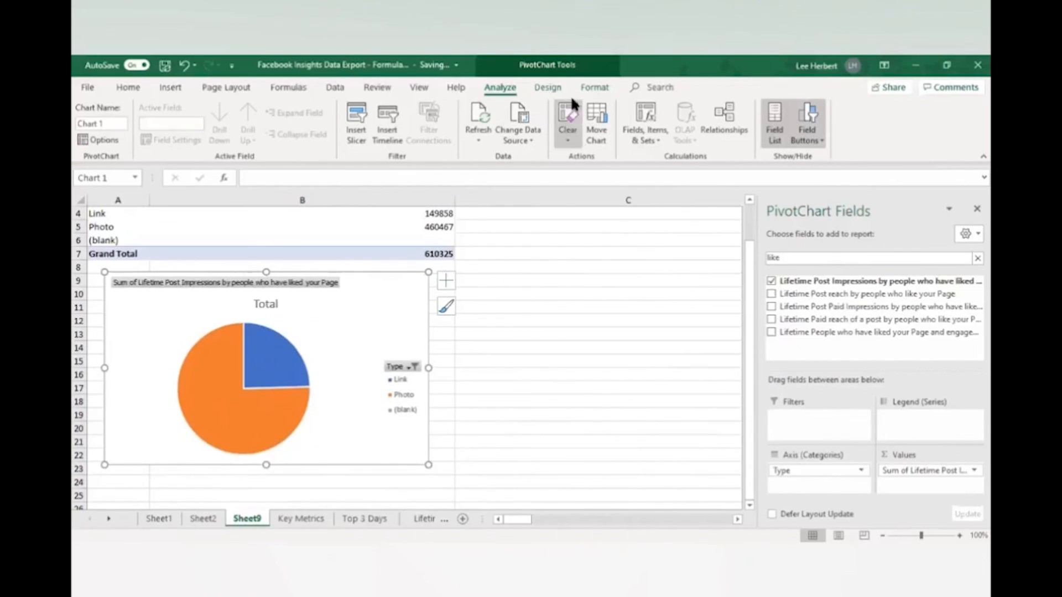
pyautogui.click(551, 88)
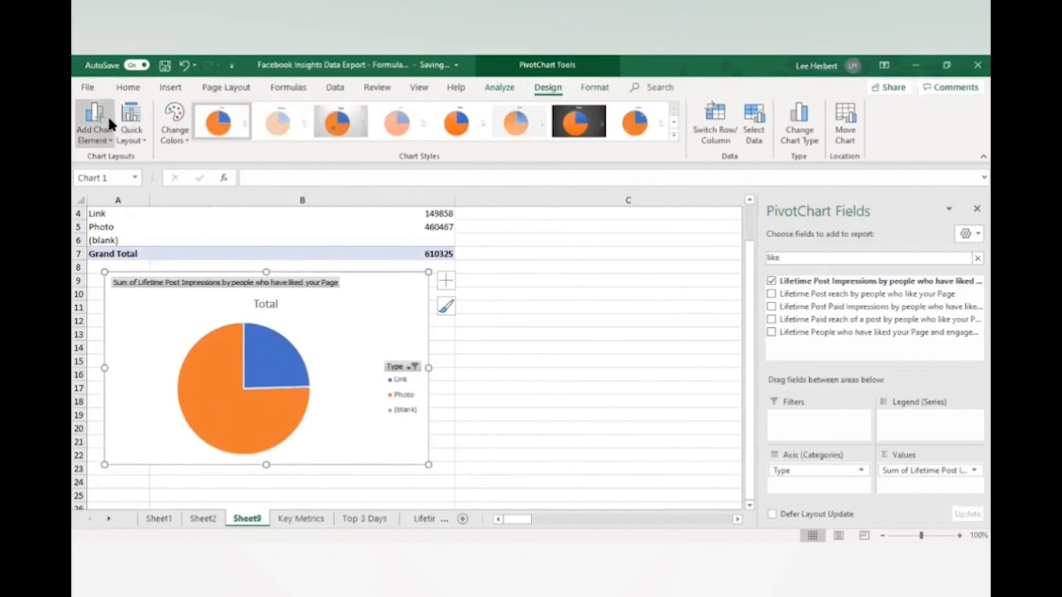
pyautogui.click(106, 135)
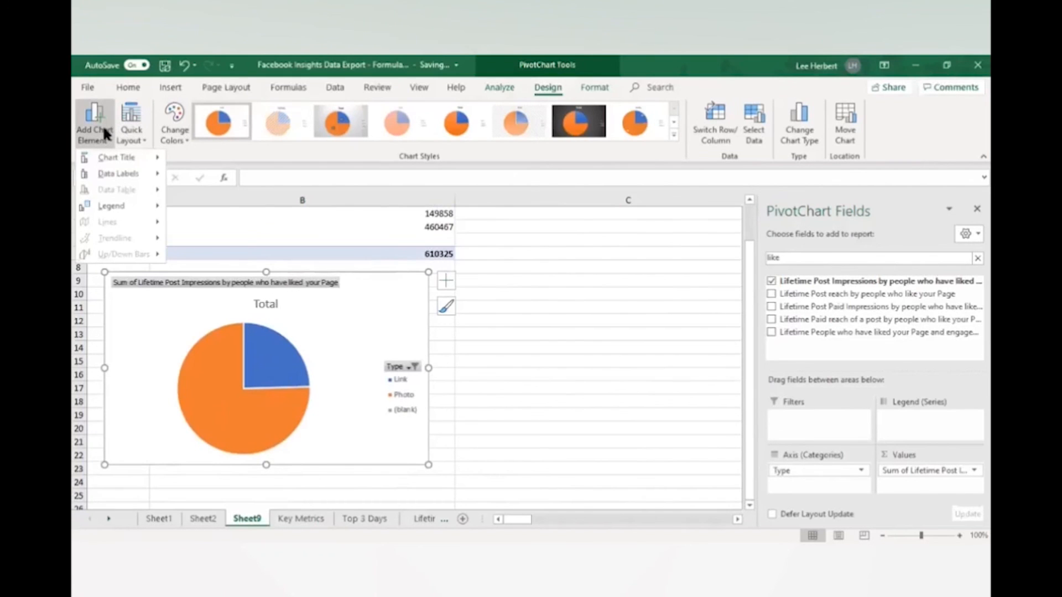
pyautogui.moveTo(98, 155)
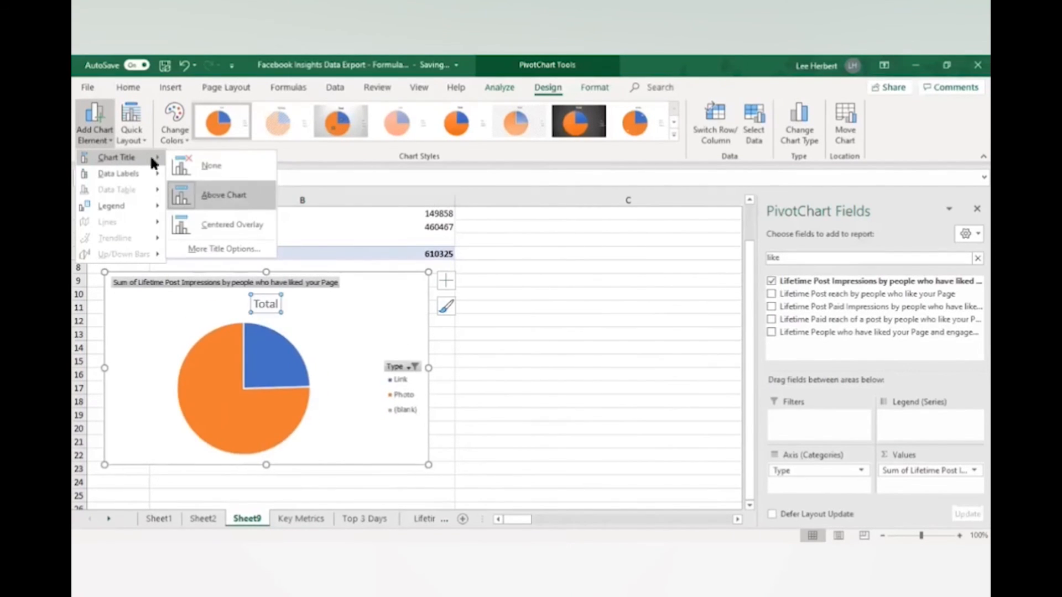
pyautogui.moveTo(120, 174)
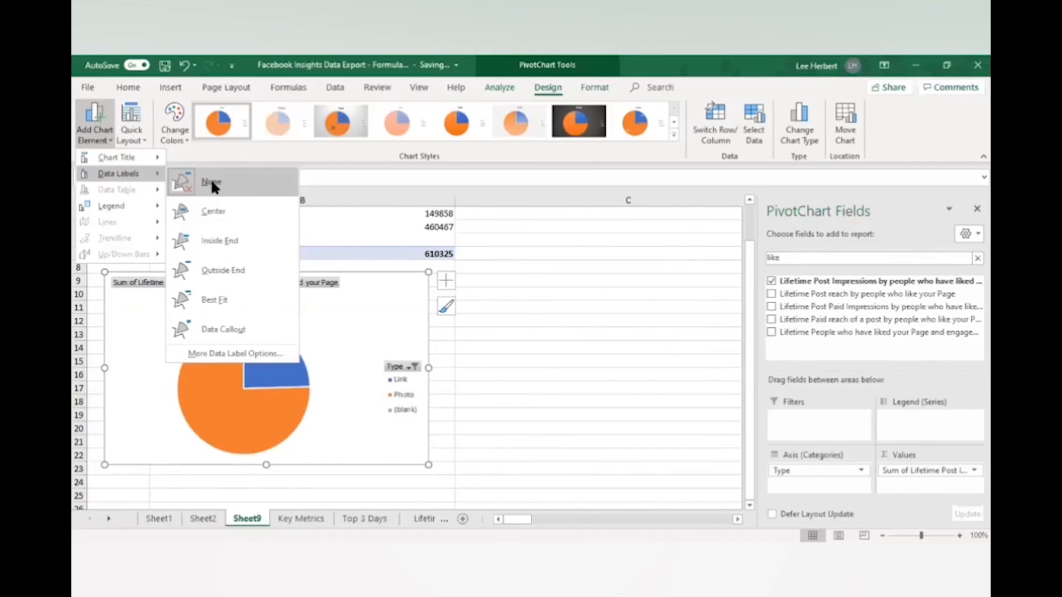
pyautogui.click(219, 271)
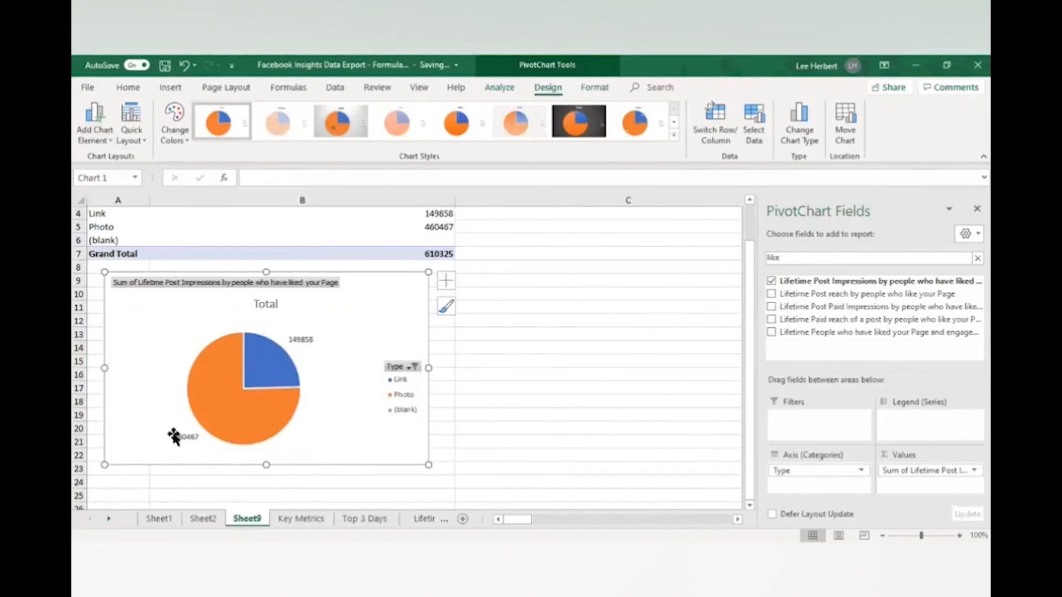
pyautogui.click(301, 339)
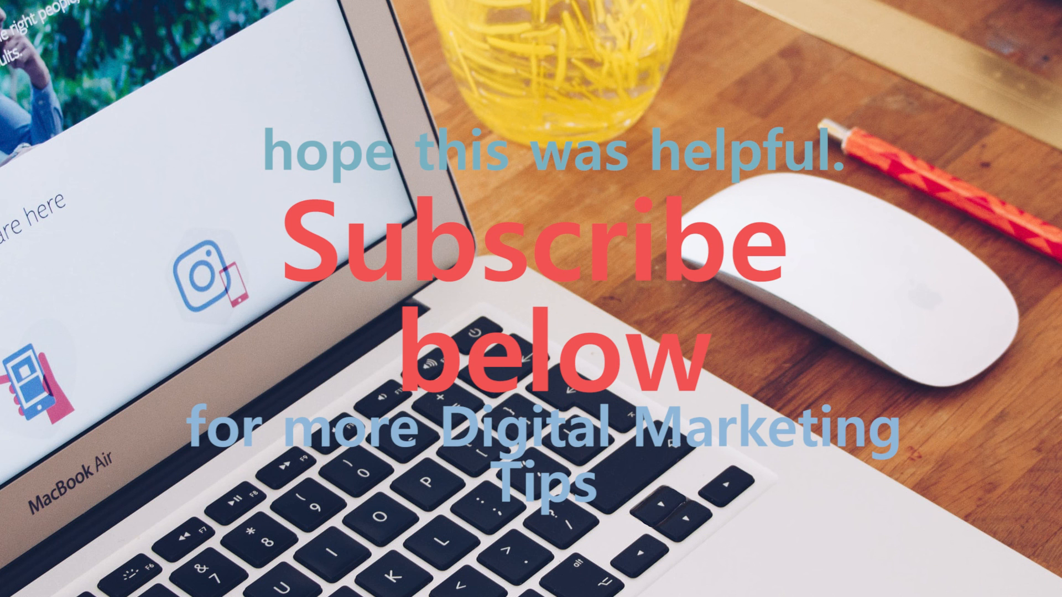